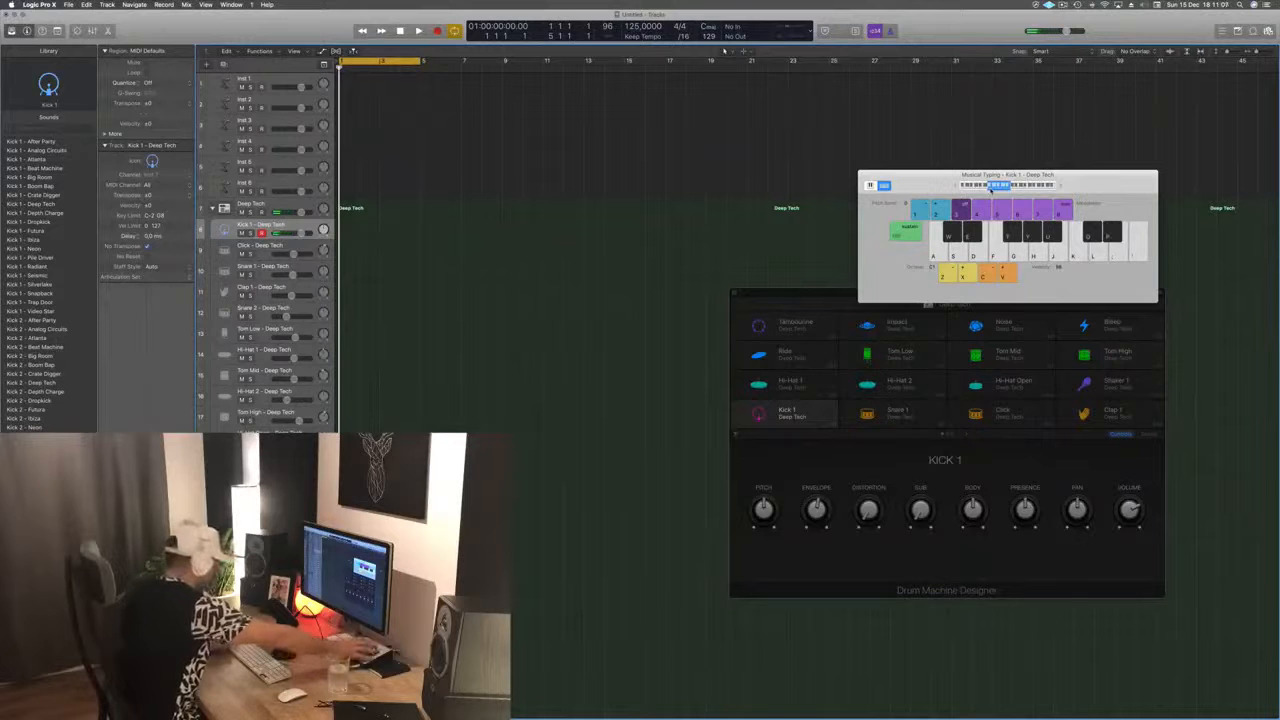
Step: Record a one-bar pattern of four kick hits on the Kick 1 track
key(a)
key(a)
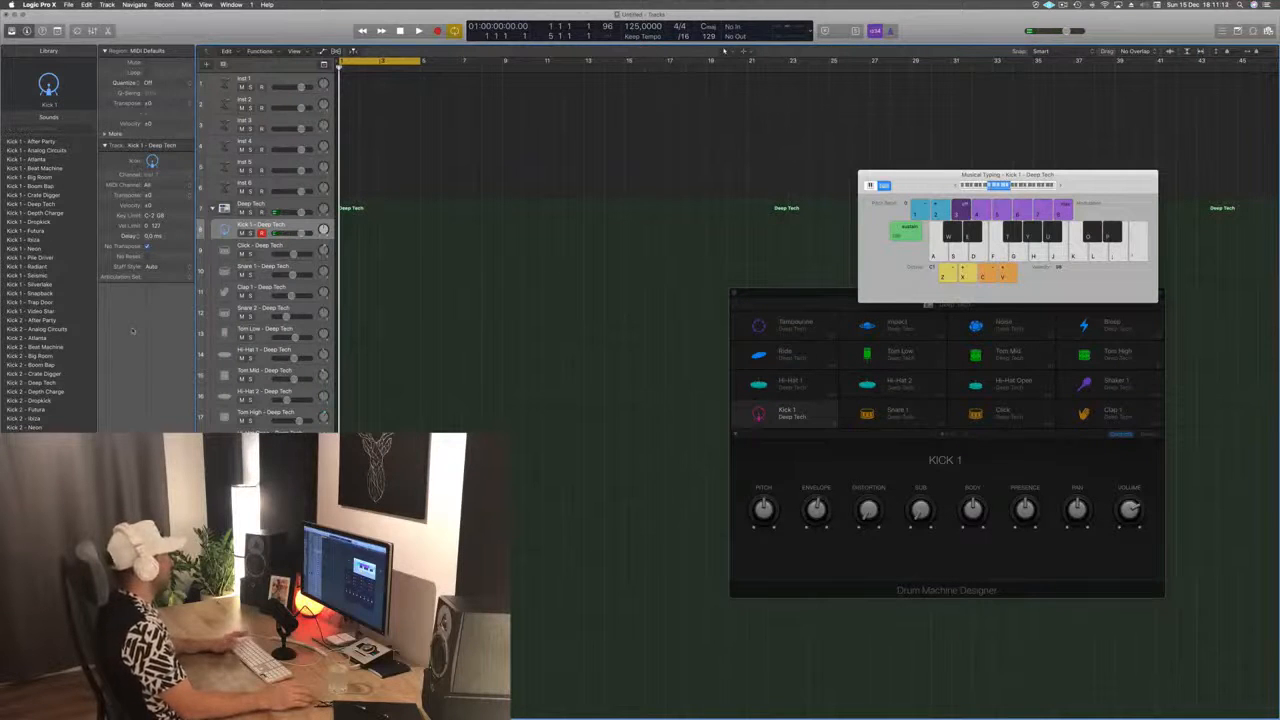
key(r)
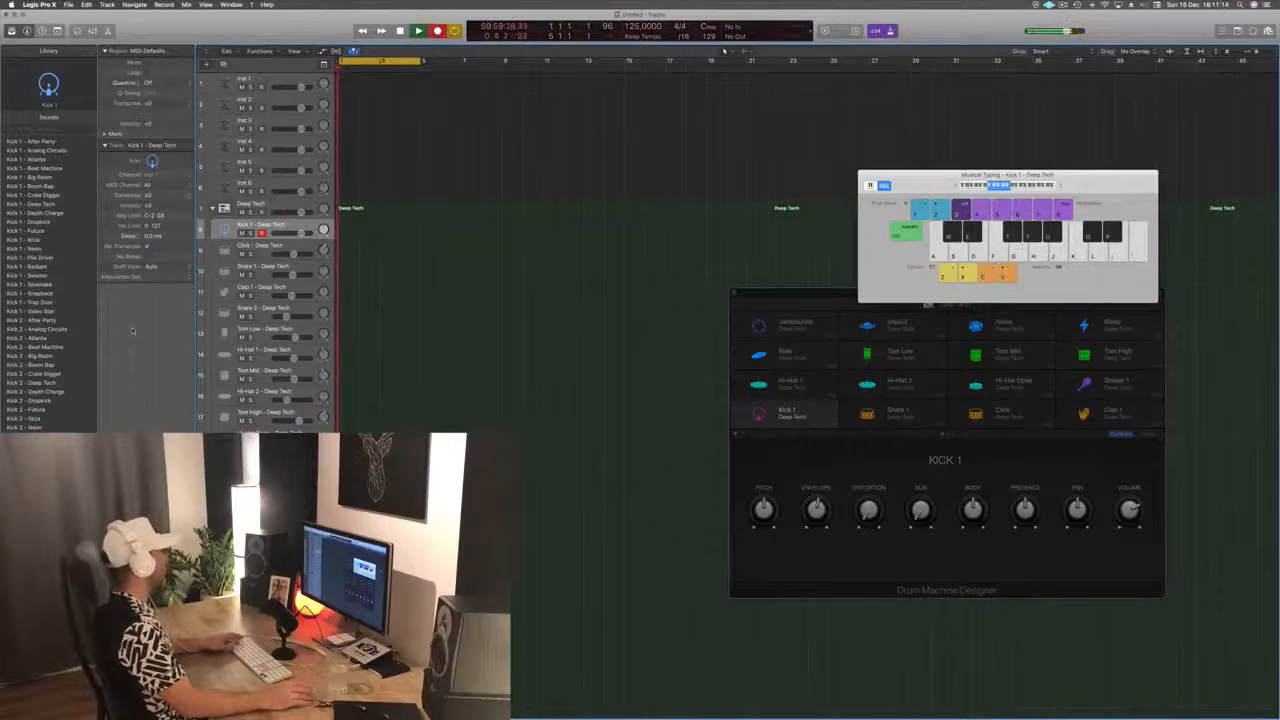
key(a)
key(a)
key(a)
key(a)
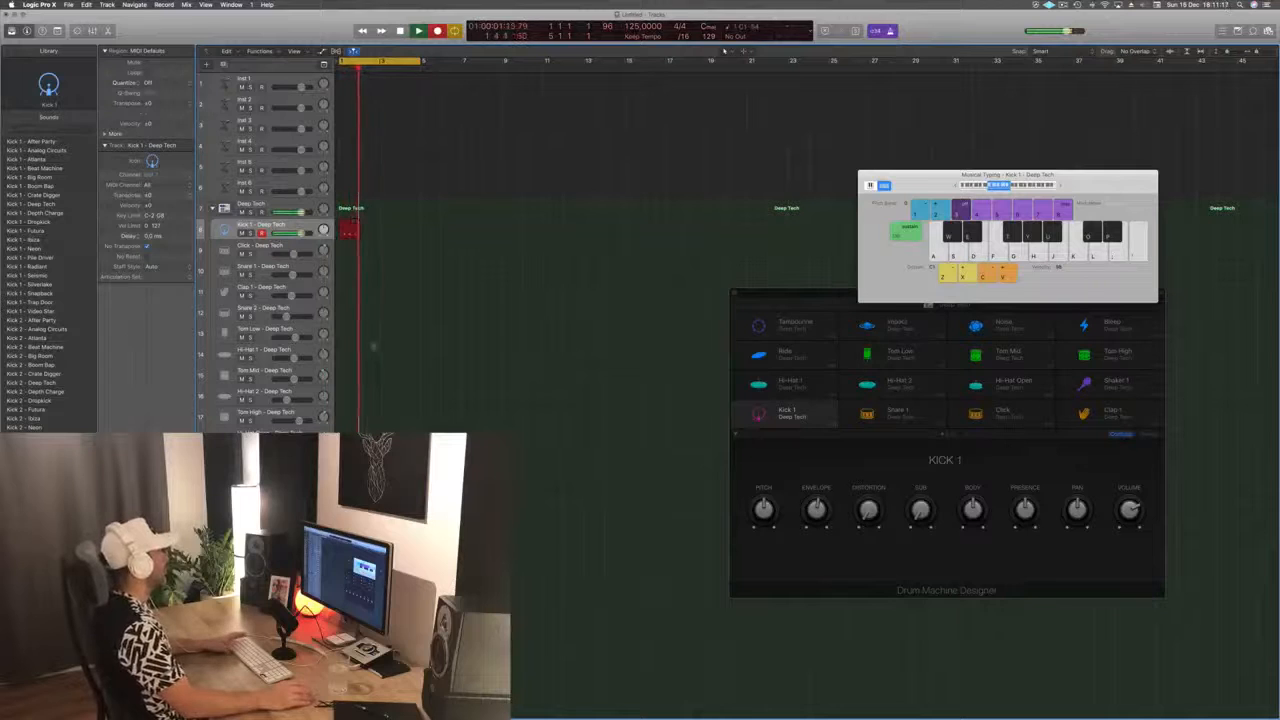
key(space)
Step: Open the recorded kick region in the Piano Roll and quantize all its notes
key(e)
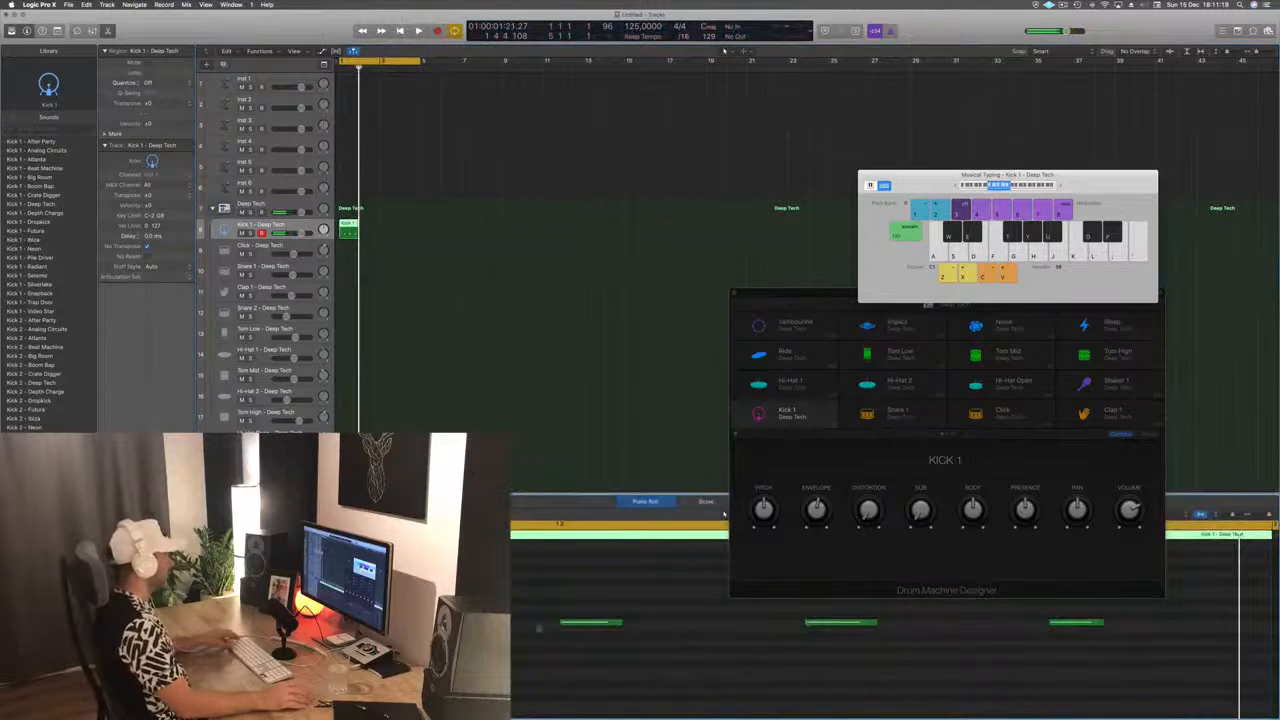
drag(666, 667, 877, 681)
key(q)
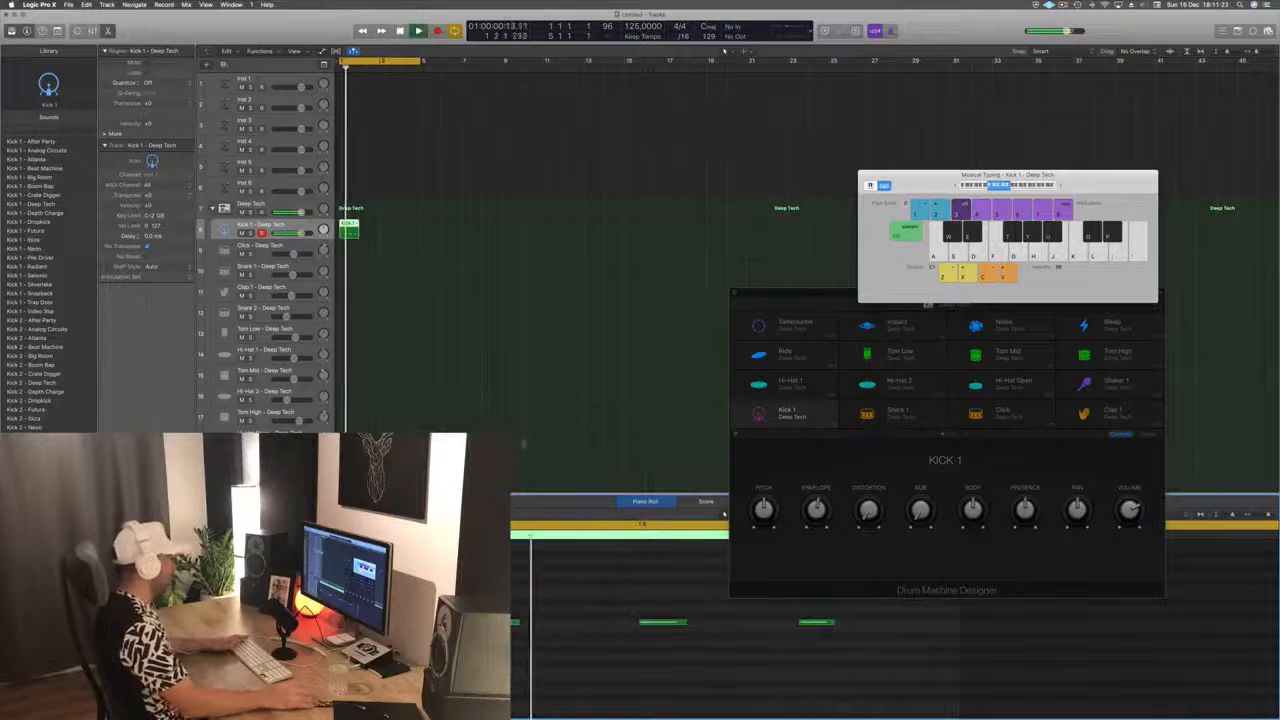
Step: Repeat the kick region until it fills bars 1 to 4 and play the loop
drag(352, 224, 401, 233)
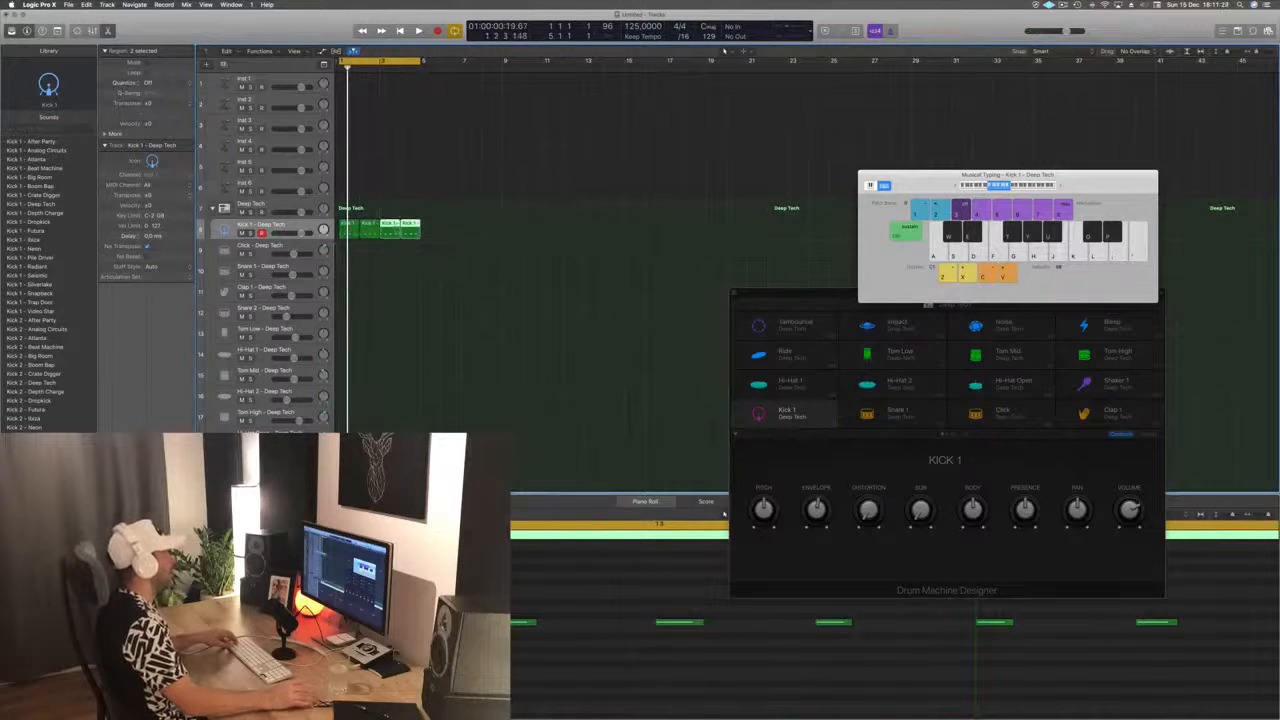
click(404, 171)
key(space)
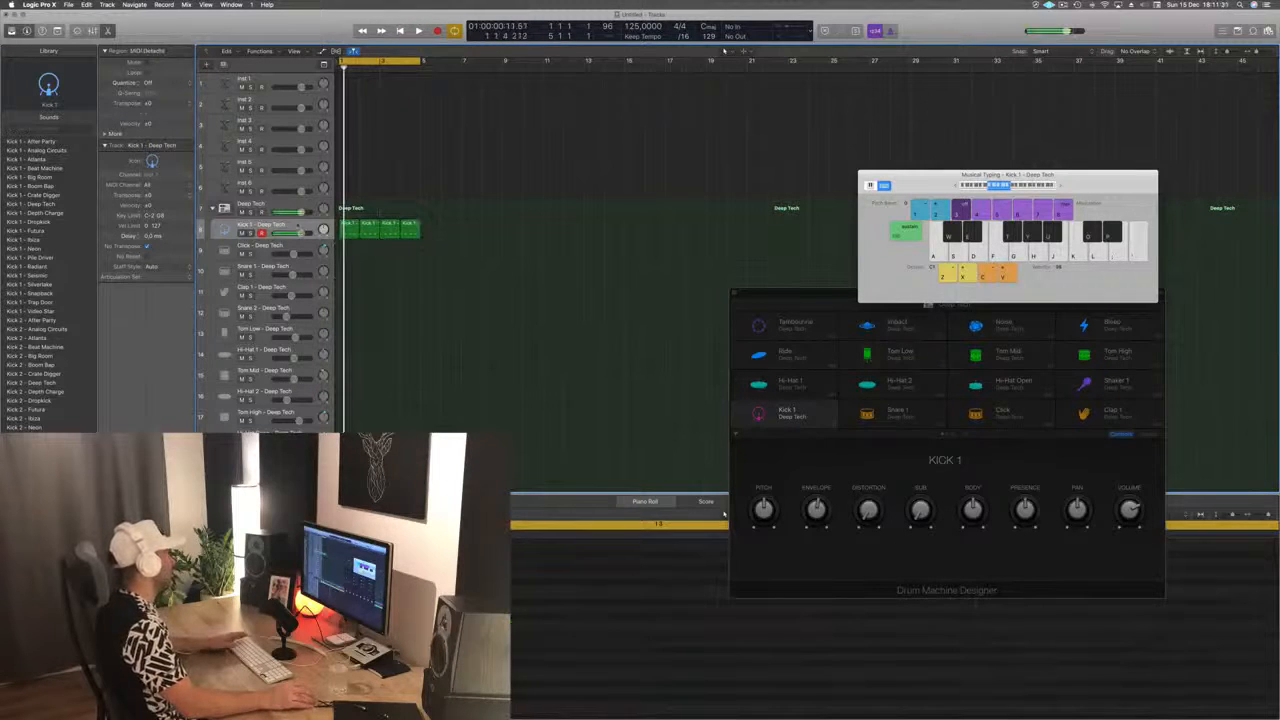
Step: Enlarge the height of the Kick 1 track and play the kick loop briefly
click(298, 226)
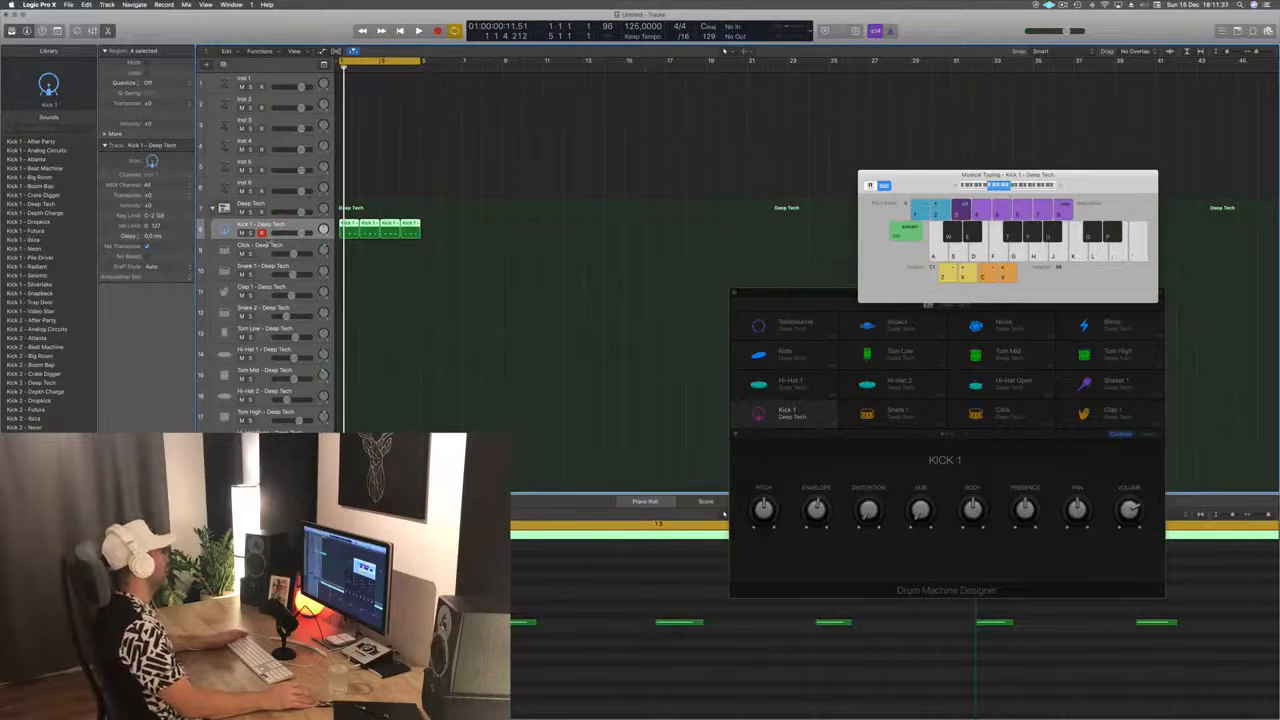
drag(270, 238, 283, 267)
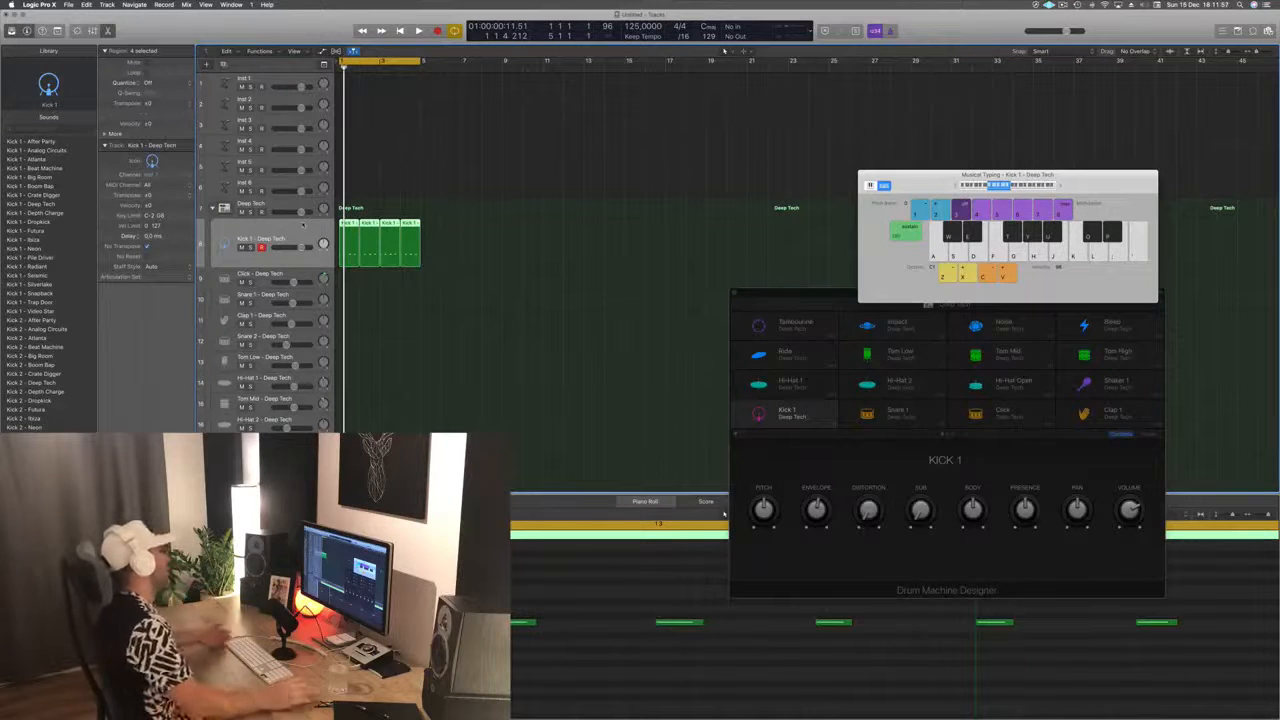
key(space)
key(space)
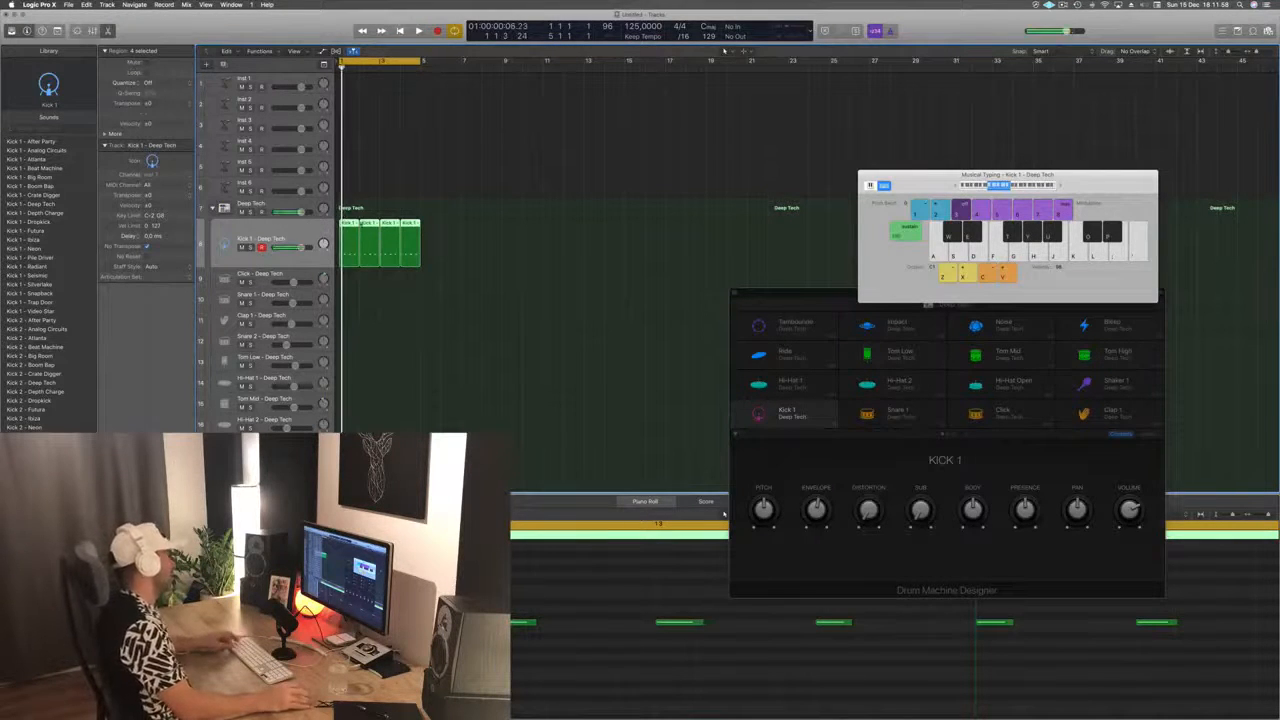
Step: Copy the first one-bar kick region onto the Snare 1 track at bar 1
click(520, 260)
click(347, 224)
drag(347, 239, 349, 332)
click(352, 229)
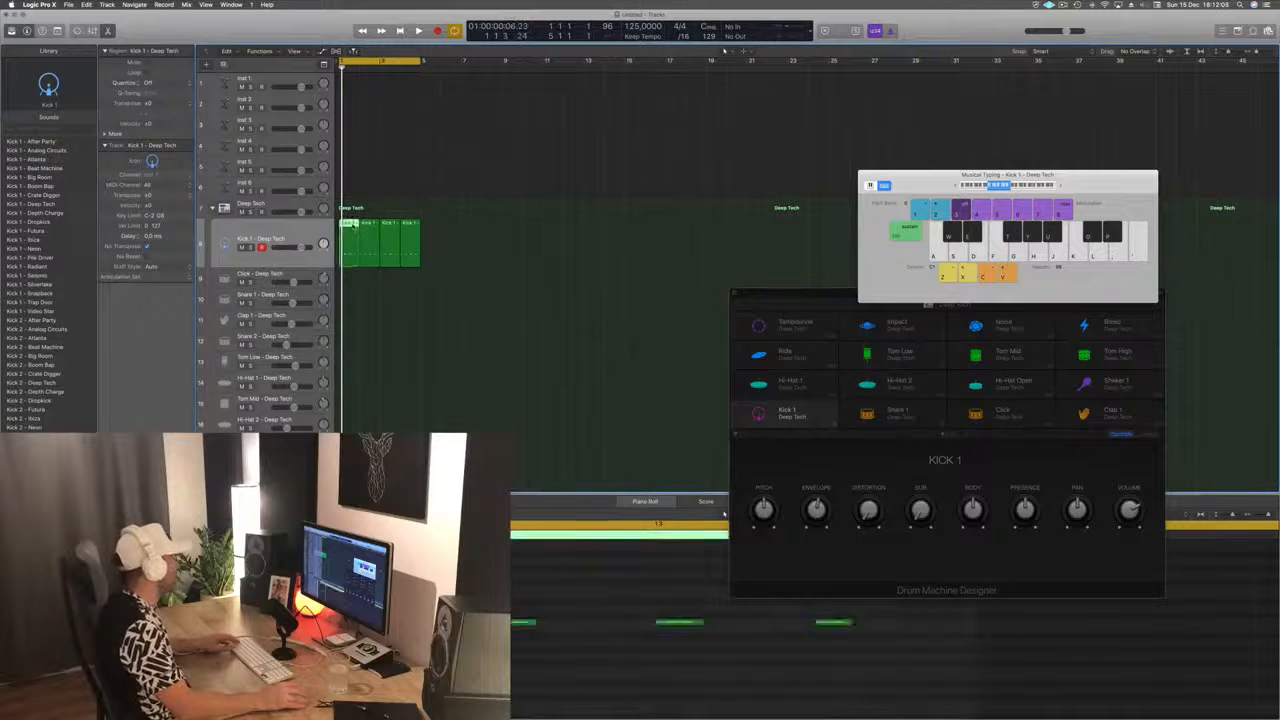
drag(351, 241, 349, 348)
click(350, 224)
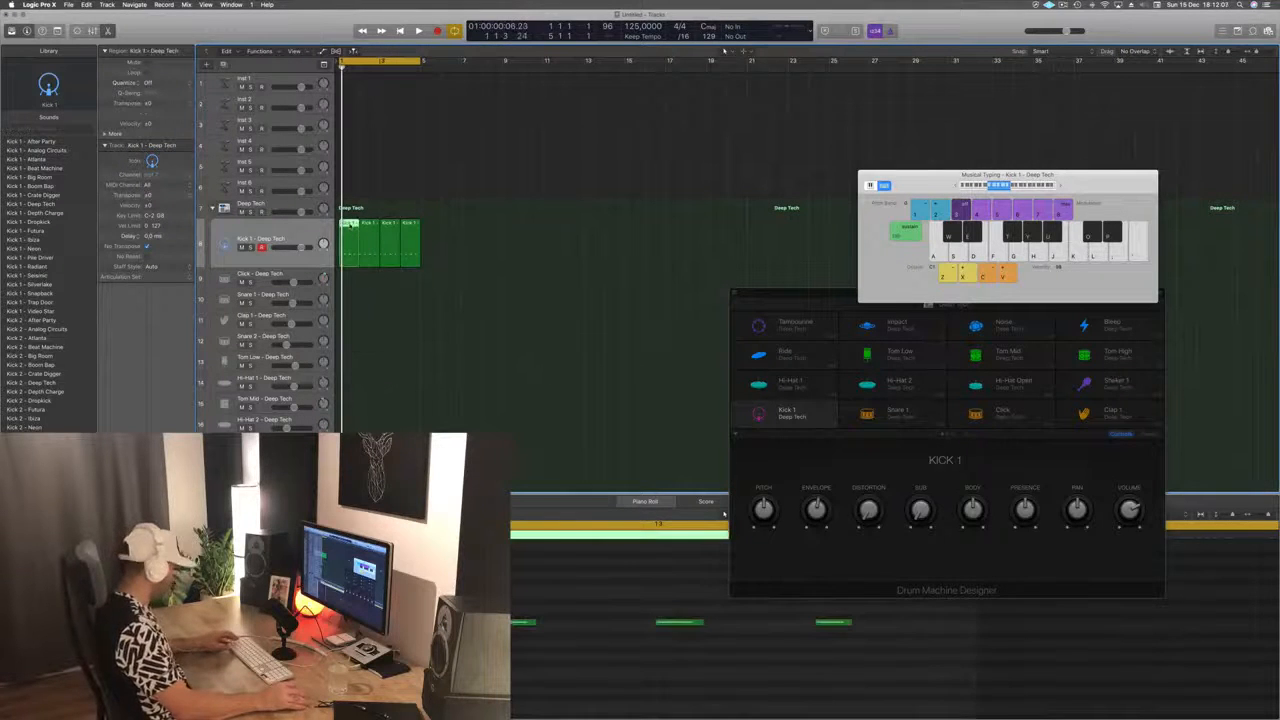
drag(350, 224, 352, 306)
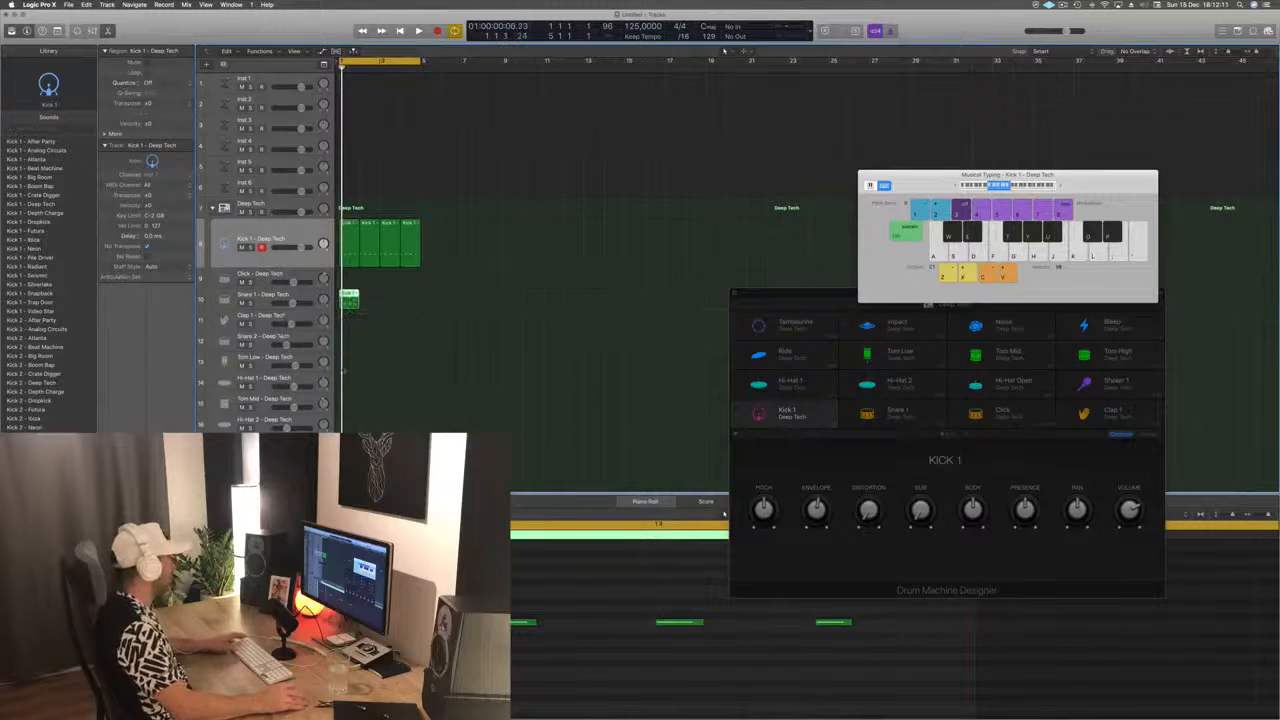
Step: Transpose all notes in the copied Snare 1 region up two semitones
key(space)
drag(345, 571, 860, 676)
drag(566, 648, 852, 656)
key(alt+Up)
key(alt+Up)
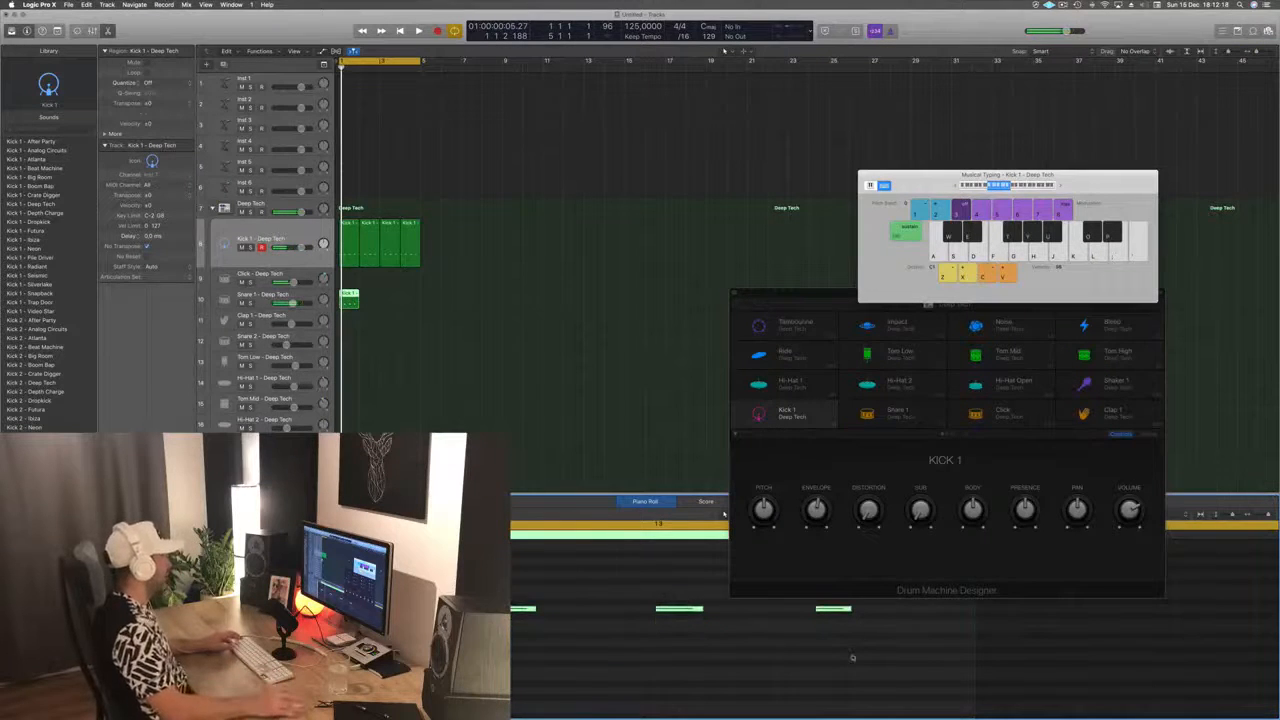
Step: Delete notes from the Snare 1 region so that only beats 2 and 4 are left, and play it
click(852, 656)
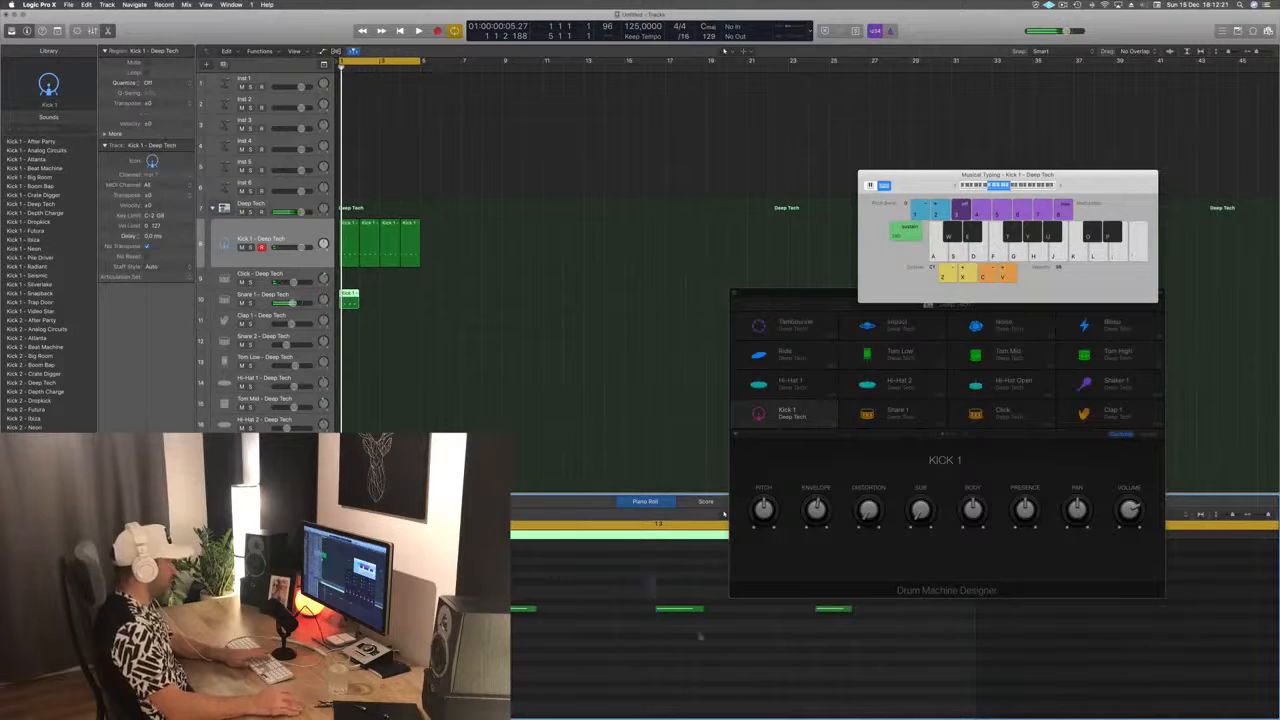
key(Delete)
key(space)
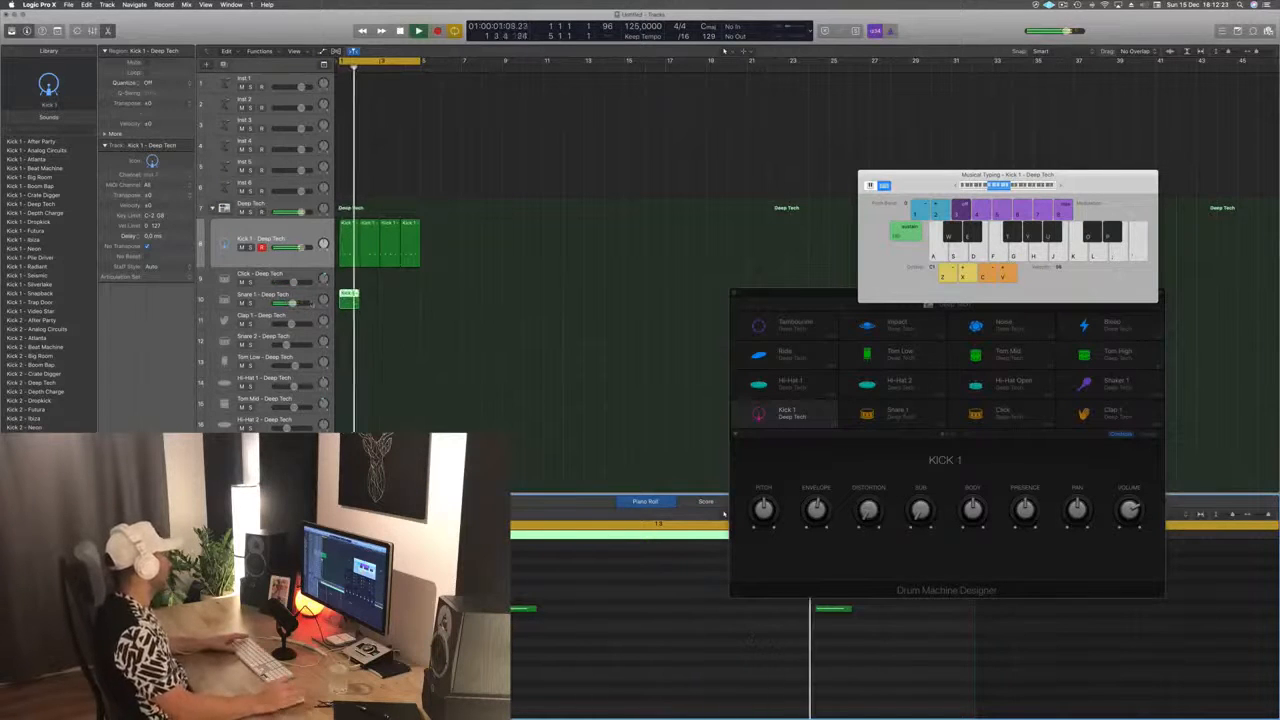
Step: Lower the Snare 1 track's volume slightly and repeat its region to fill bars 1 to 4
click(265, 304)
key(space)
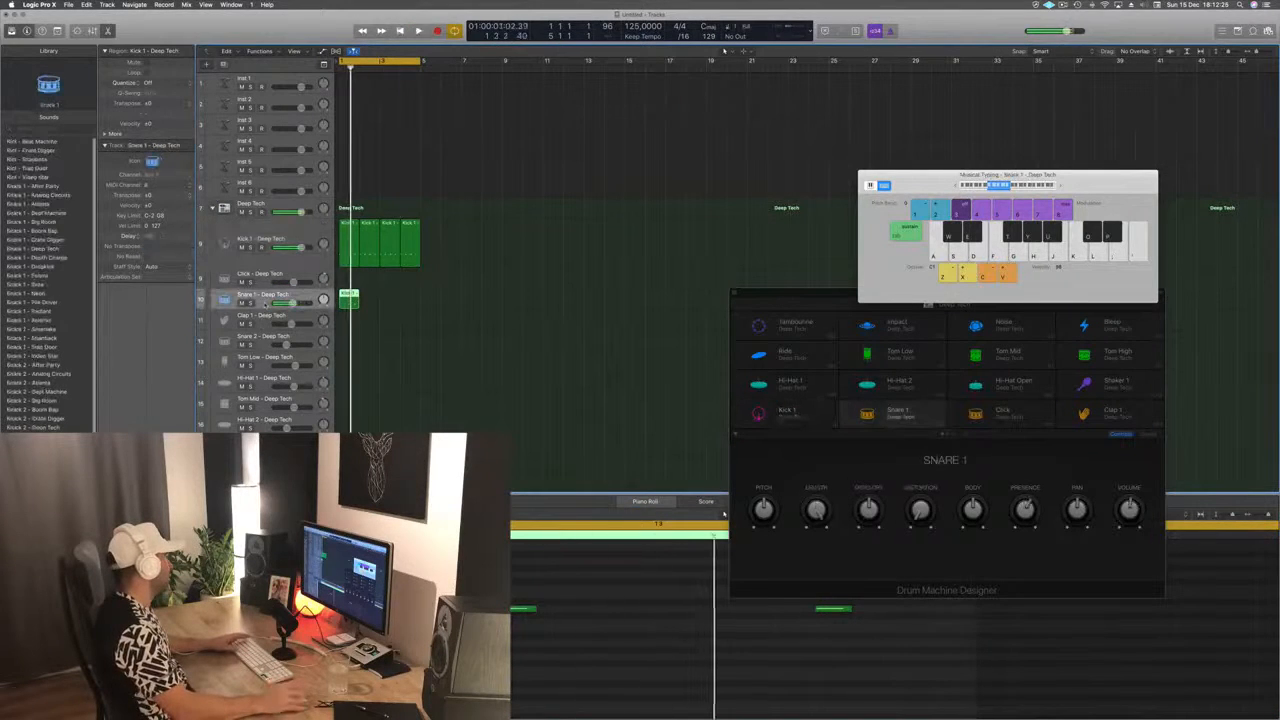
key(space)
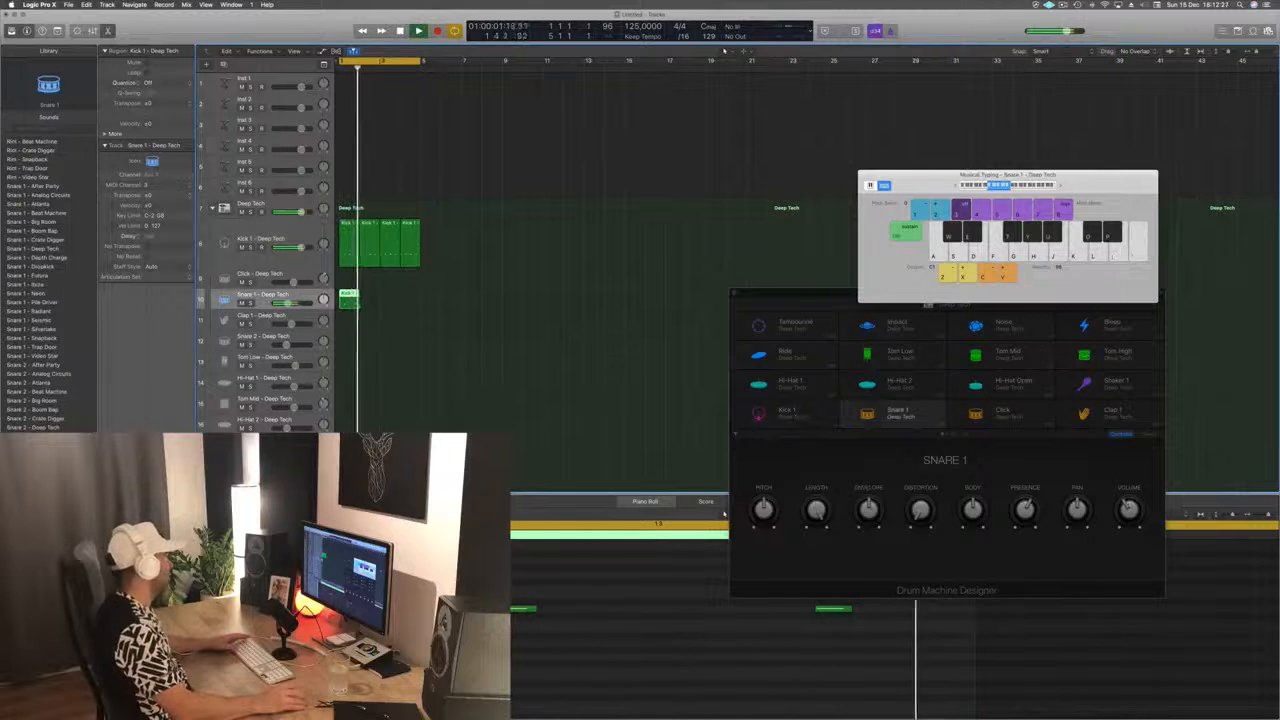
drag(355, 300, 394, 304)
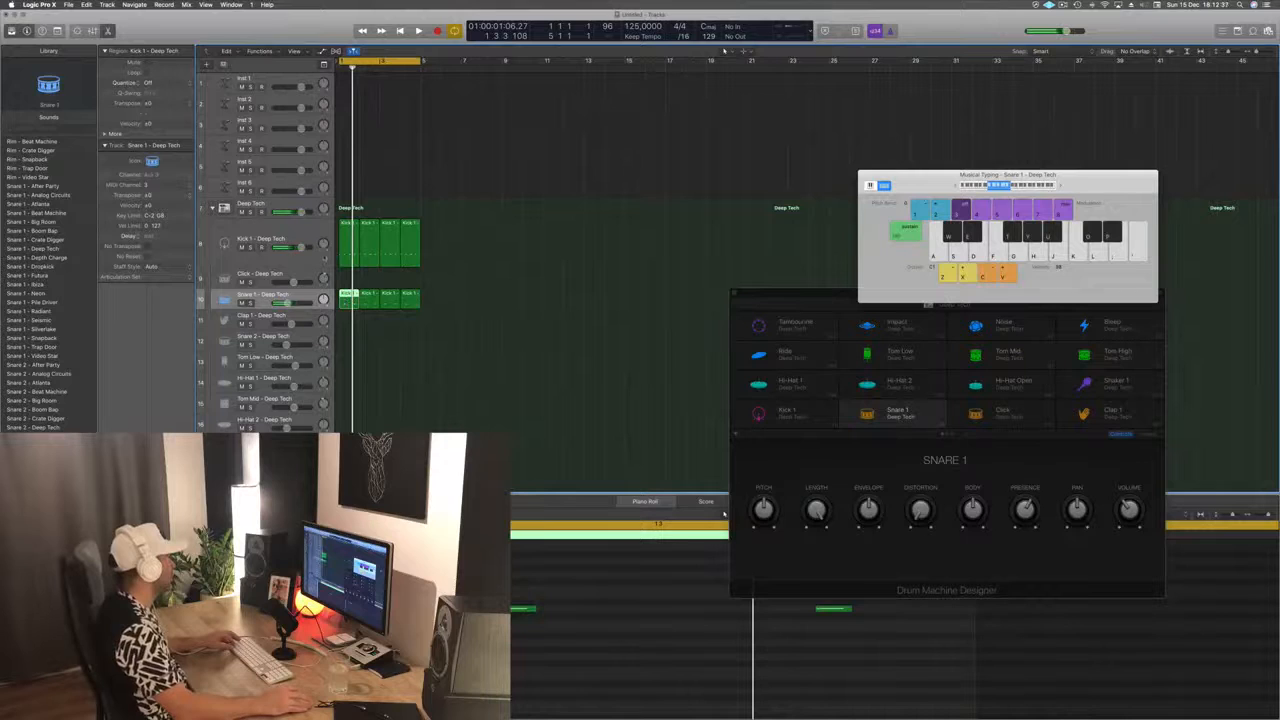
Step: Copy the first kick region onto the Hi-Hat 1 track and move its notes up six semitones and onto the off-beats
drag(346, 245, 348, 381)
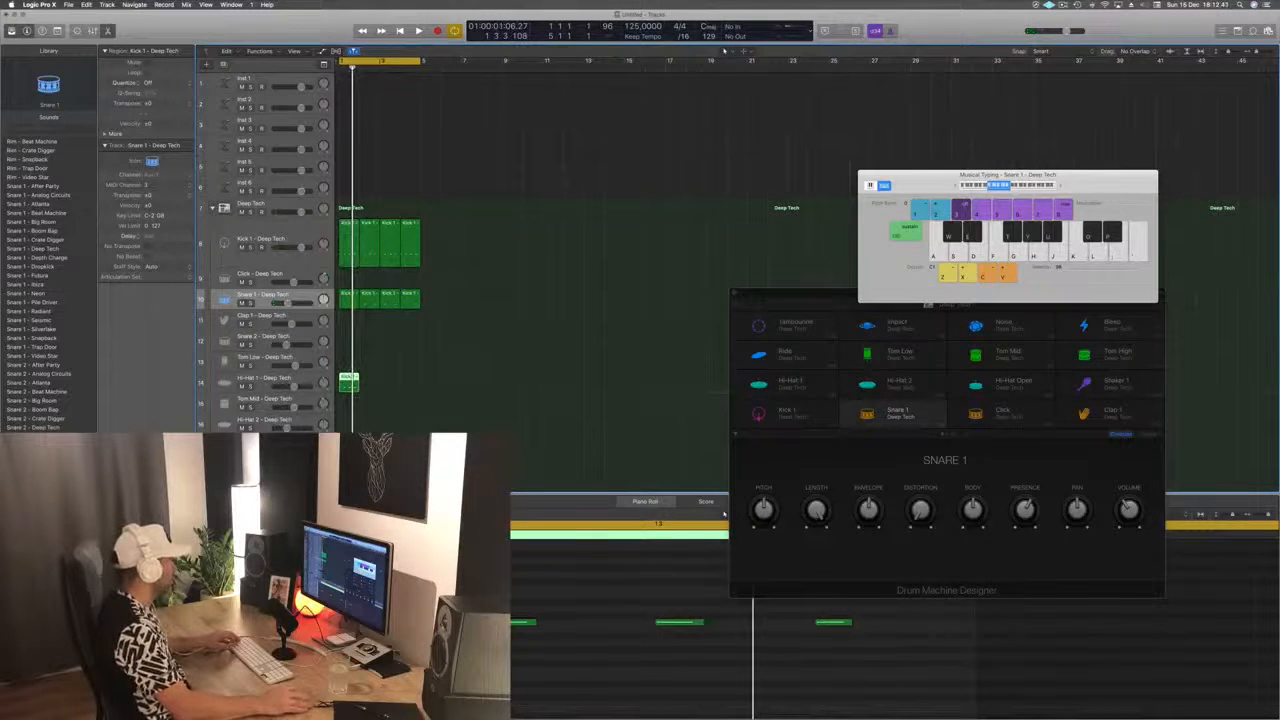
drag(345, 598, 907, 660)
key(alt+Up)
key(alt+Up)
key(alt+Up)
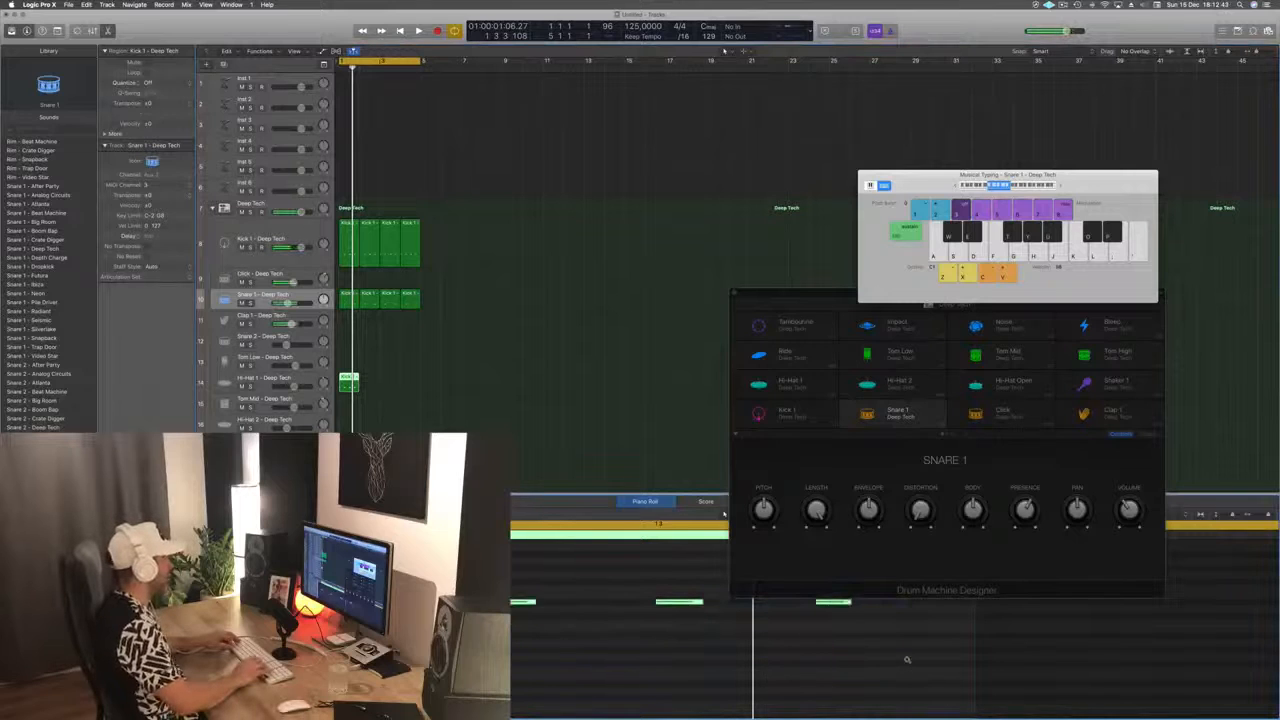
key(alt+Up)
key(alt+Up)
key(alt+Up)
key(alt+Up)
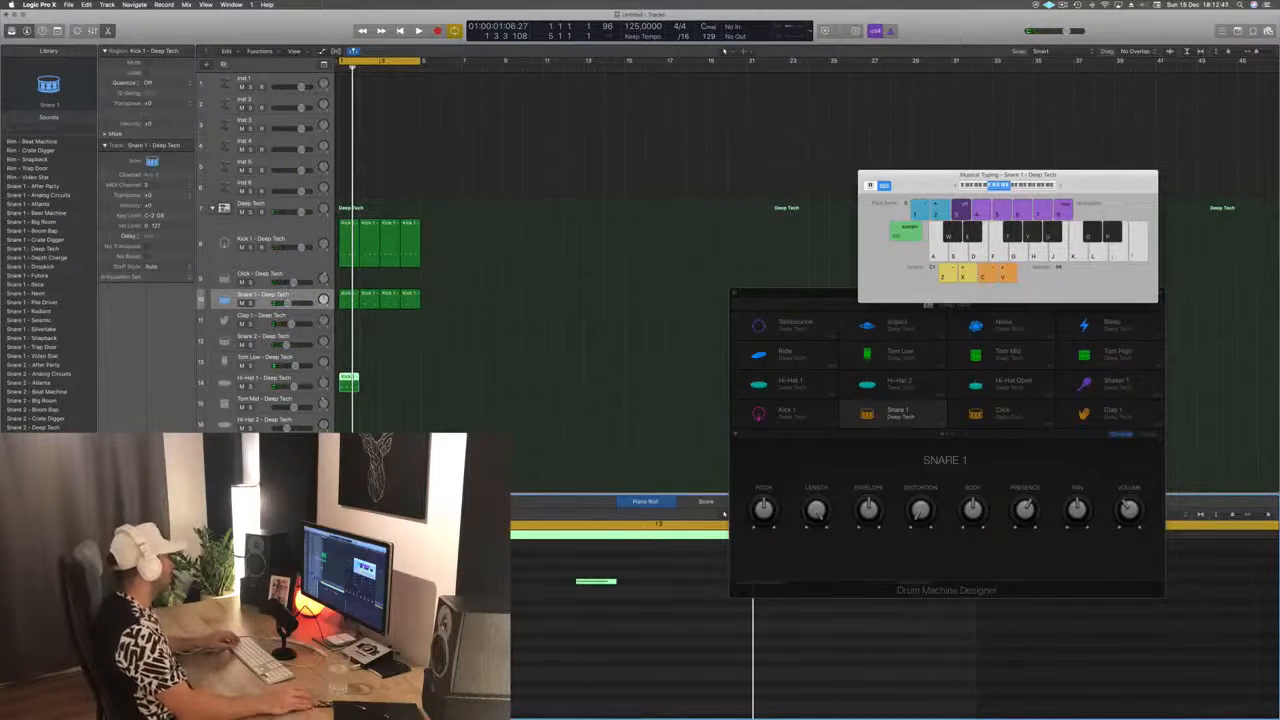
Step: Repeat the Hi-Hat 1 region to fill bars 1 to 4 and play the drum loop
drag(346, 377, 387, 386)
scroll(484, 419, down, 2)
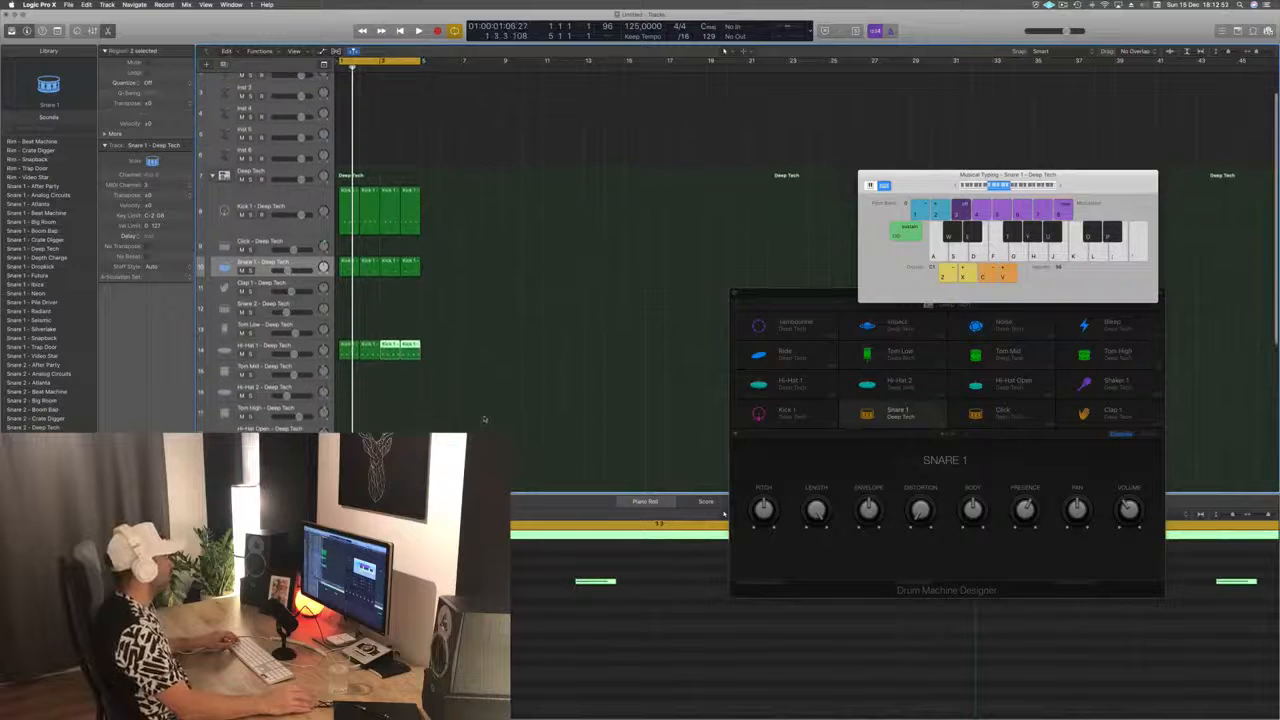
click(485, 417)
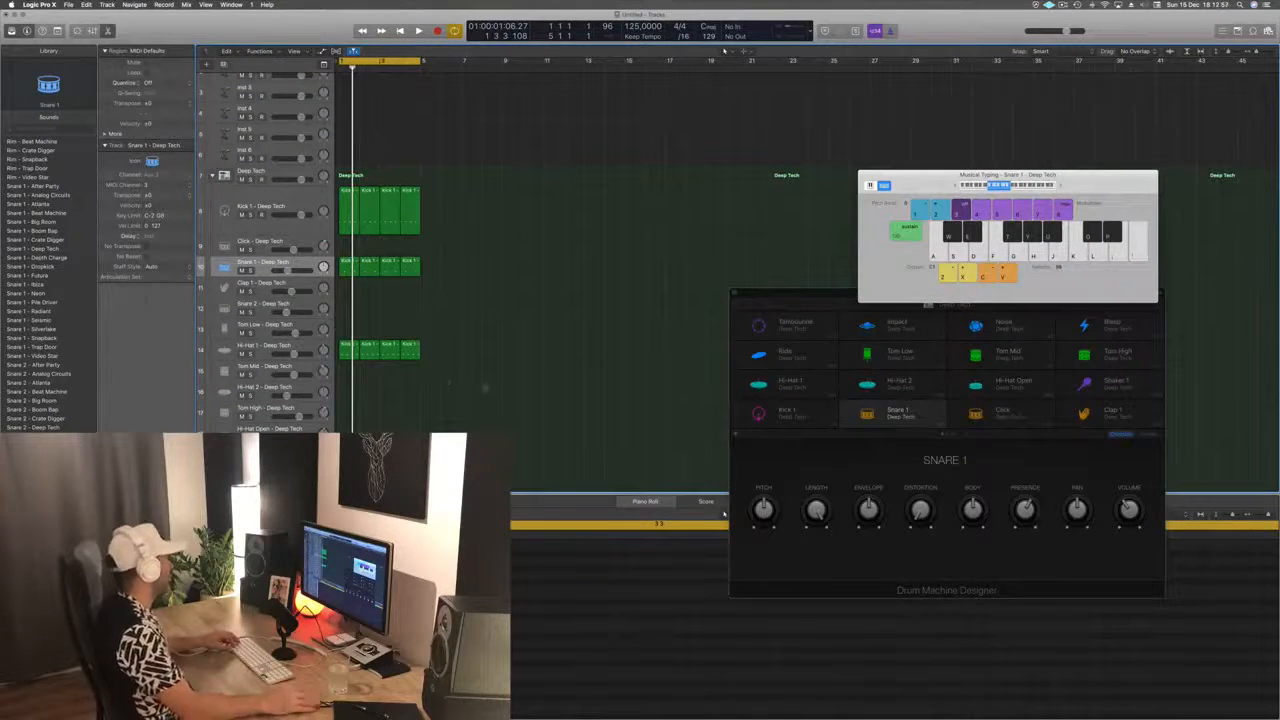
key(space)
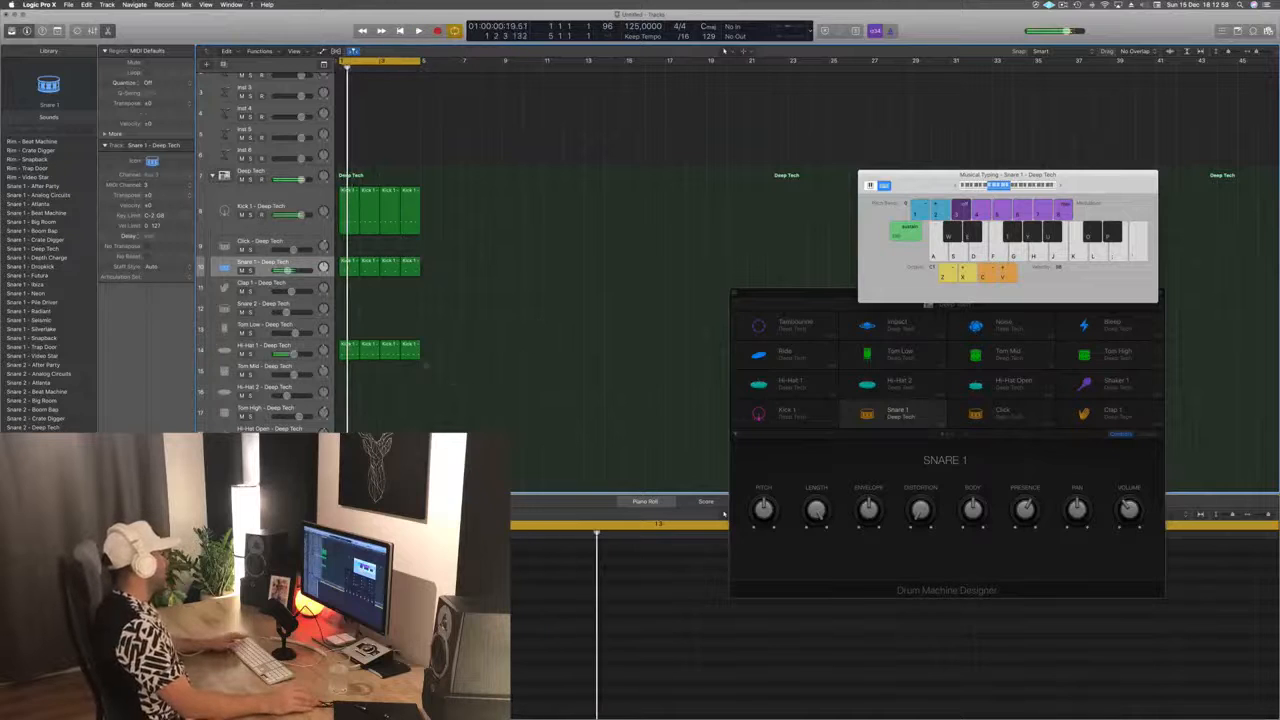
Step: Copy the first Hi-Hat 1 region onto the Tom Mid track at bar 1
click(369, 349)
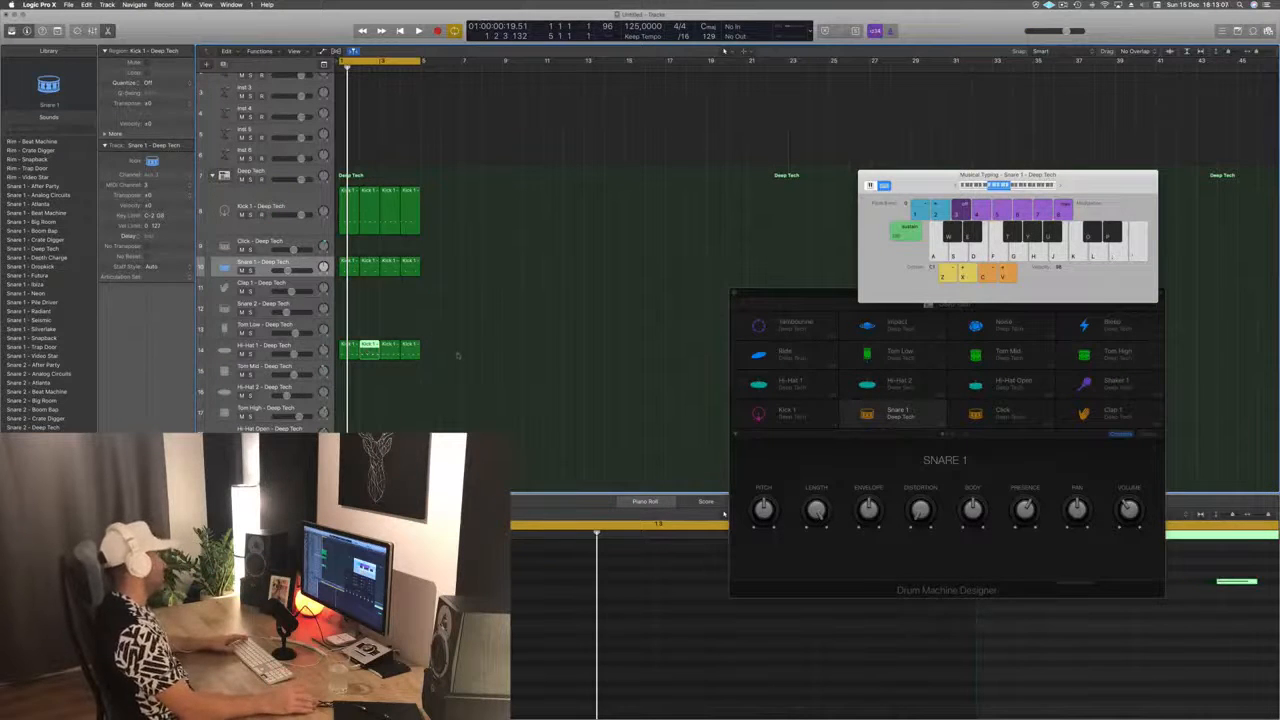
click(290, 347)
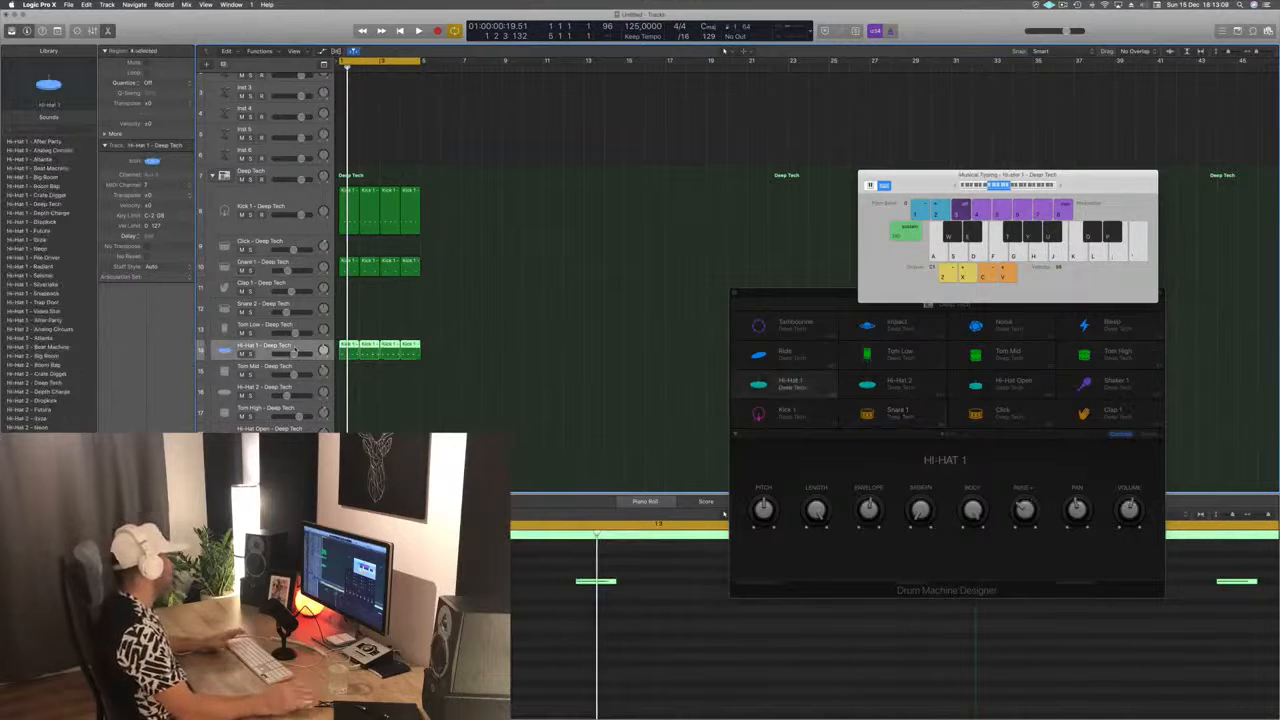
click(491, 348)
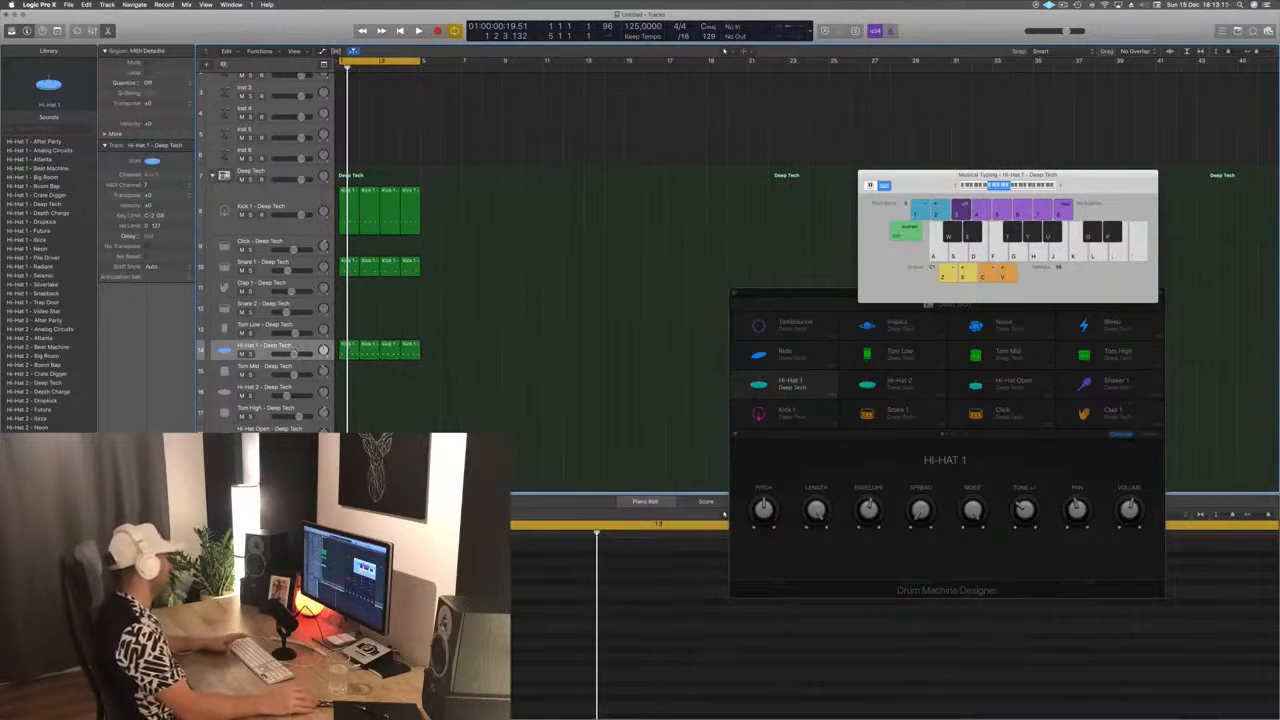
click(349, 350)
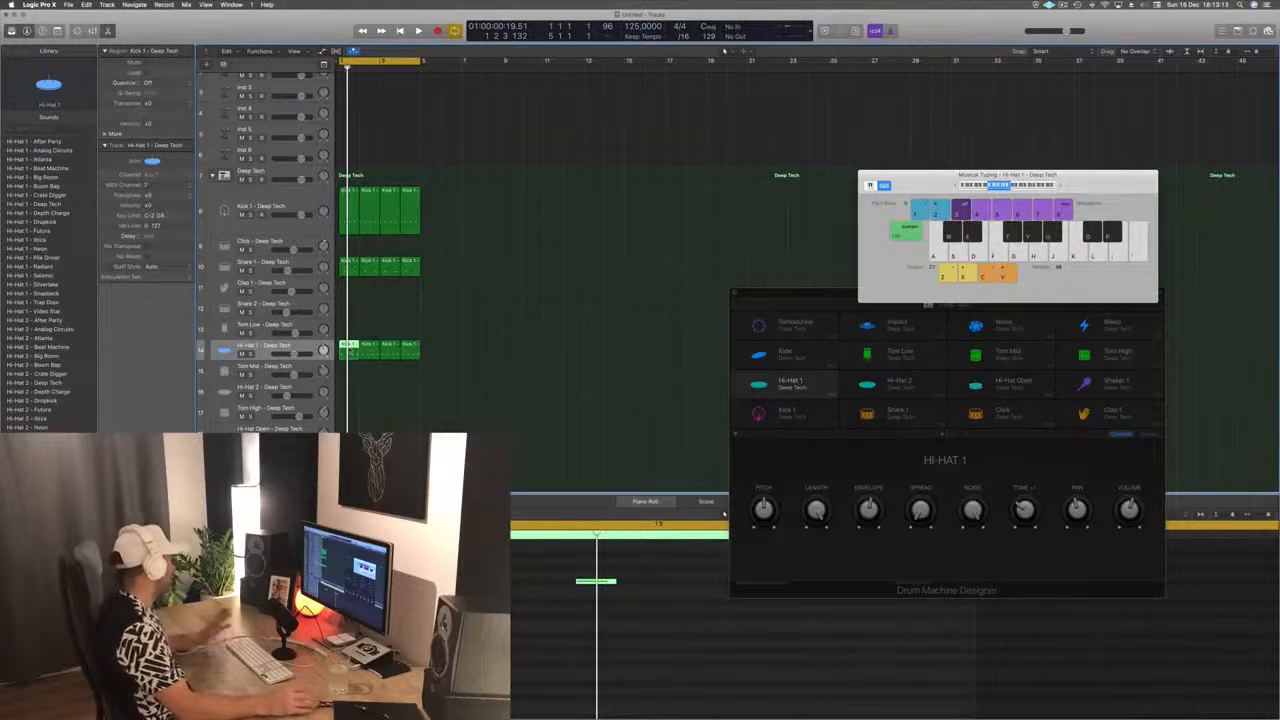
drag(351, 365, 350, 372)
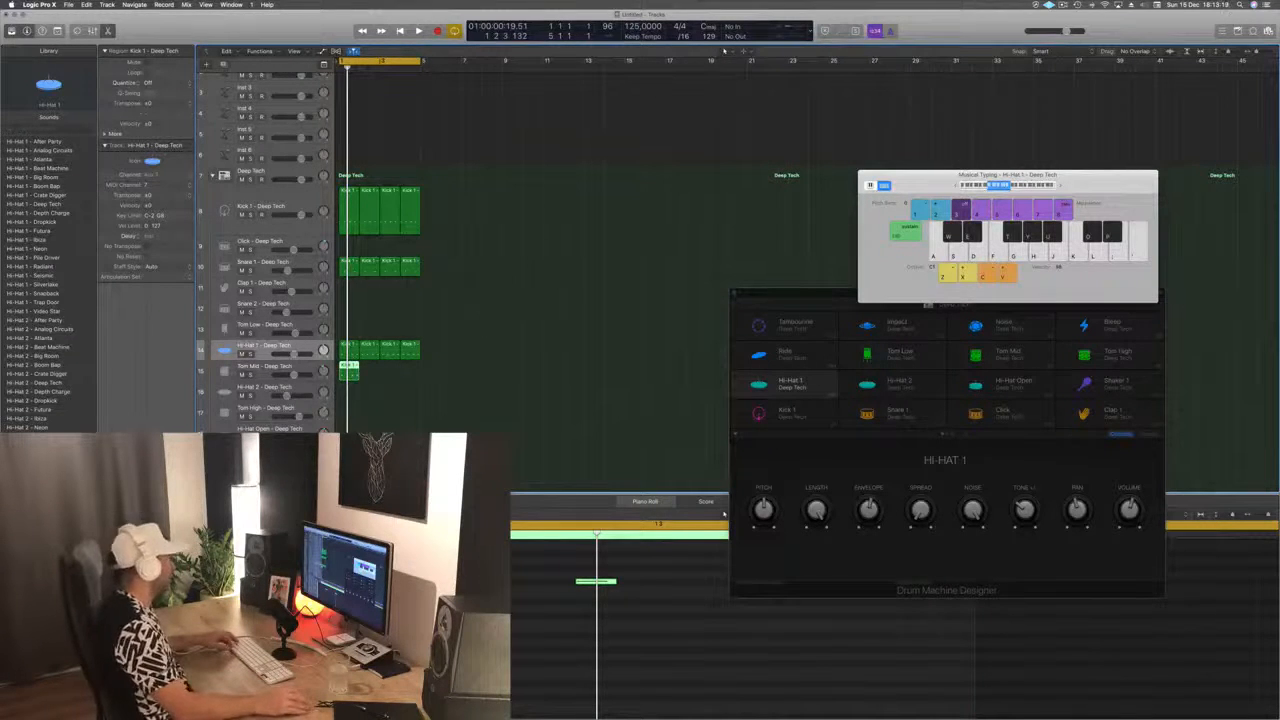
Step: Delete all but the last note in the Tom Mid region, raise that note one semitone and play it
click(435, 581)
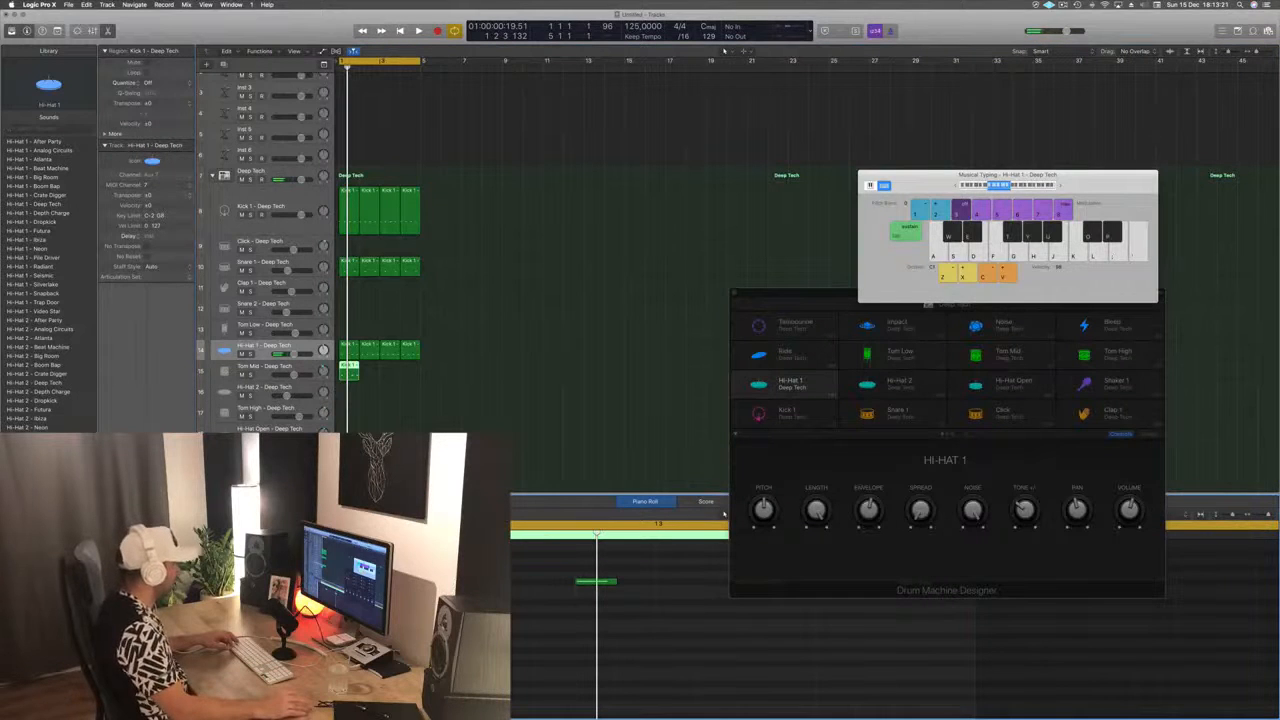
scroll(724, 513, up, 3)
drag(509, 638, 744, 678)
key(Delete)
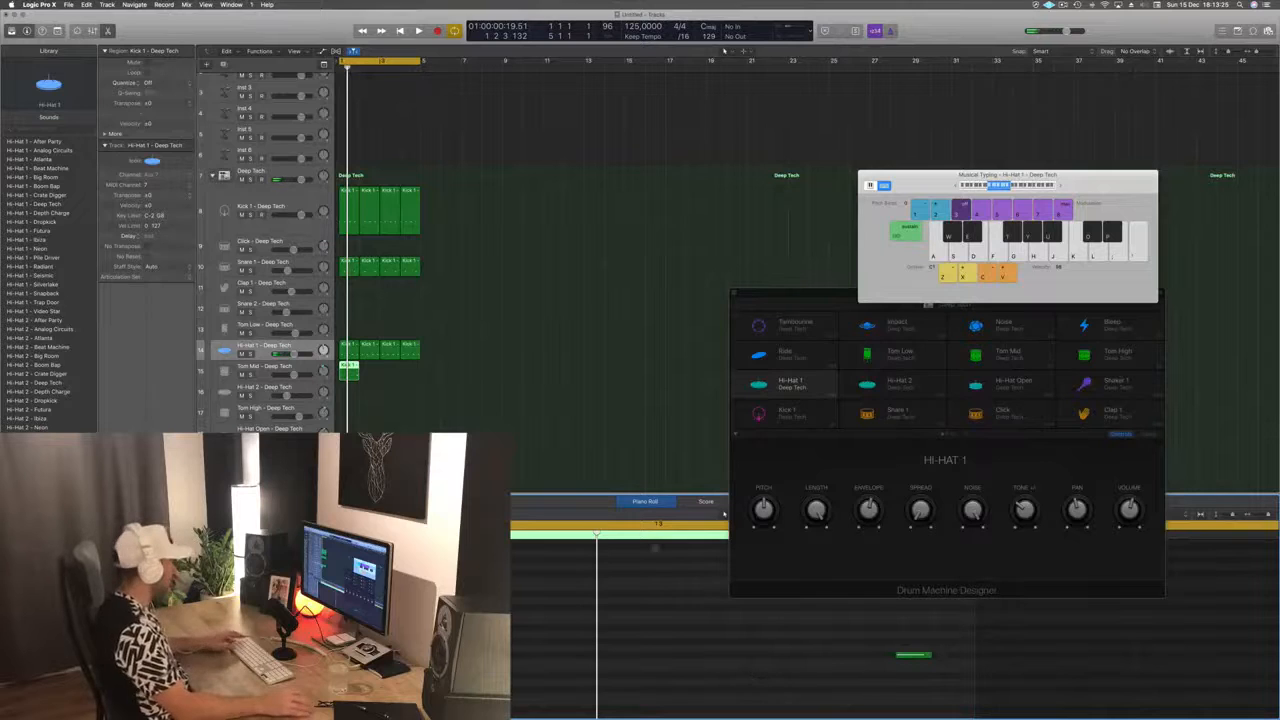
drag(872, 626, 916, 674)
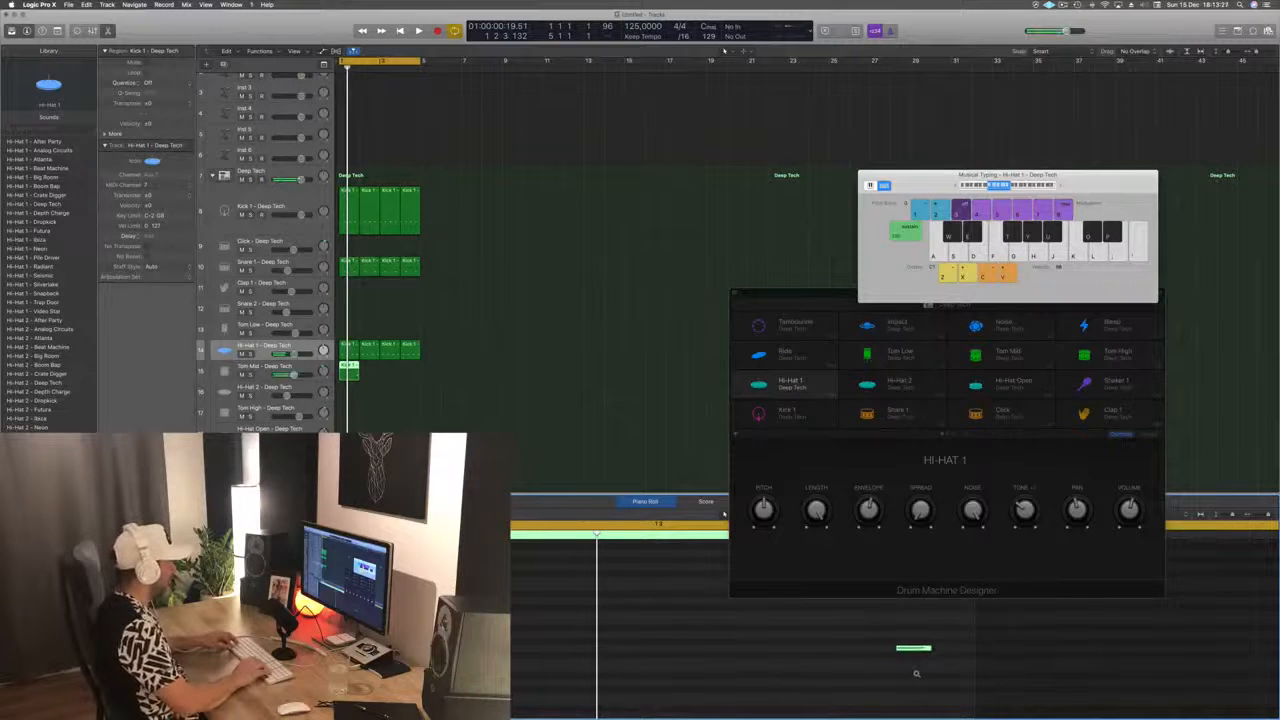
key(space)
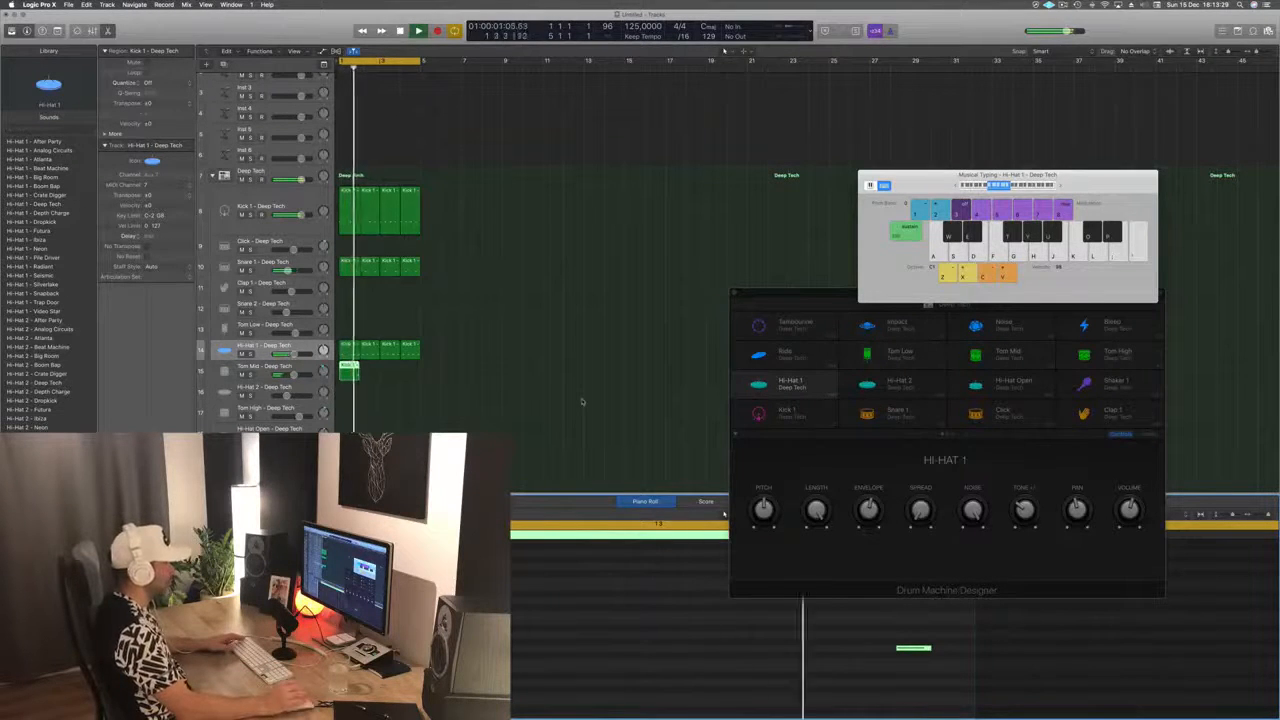
Step: Repeat the Tom Mid region to fill bars 1 to 4 and play the full drum loop
drag(358, 370, 394, 376)
click(412, 409)
key(space)
scroll(516, 391, up, 3)
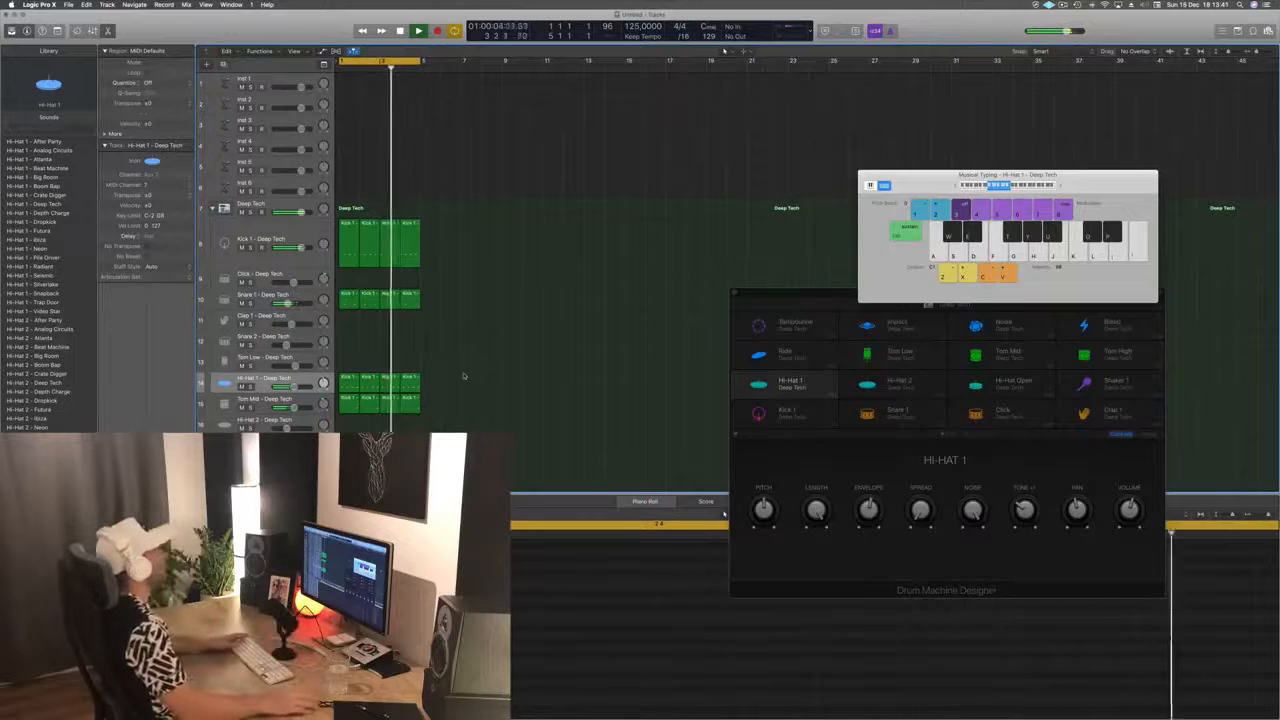
Step: Open Alchemy on the Inst 1 track and load the 80s Electro Bass preset from the Bass category
click(266, 81)
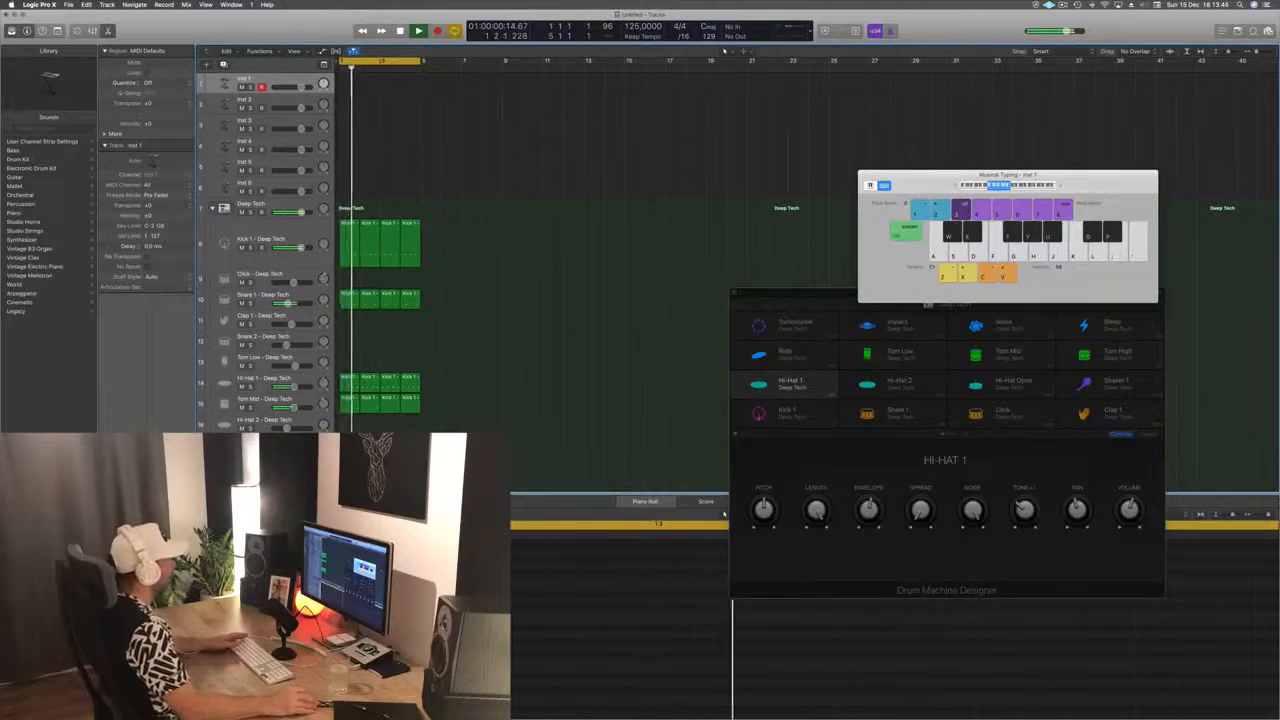
double_click(224, 83)
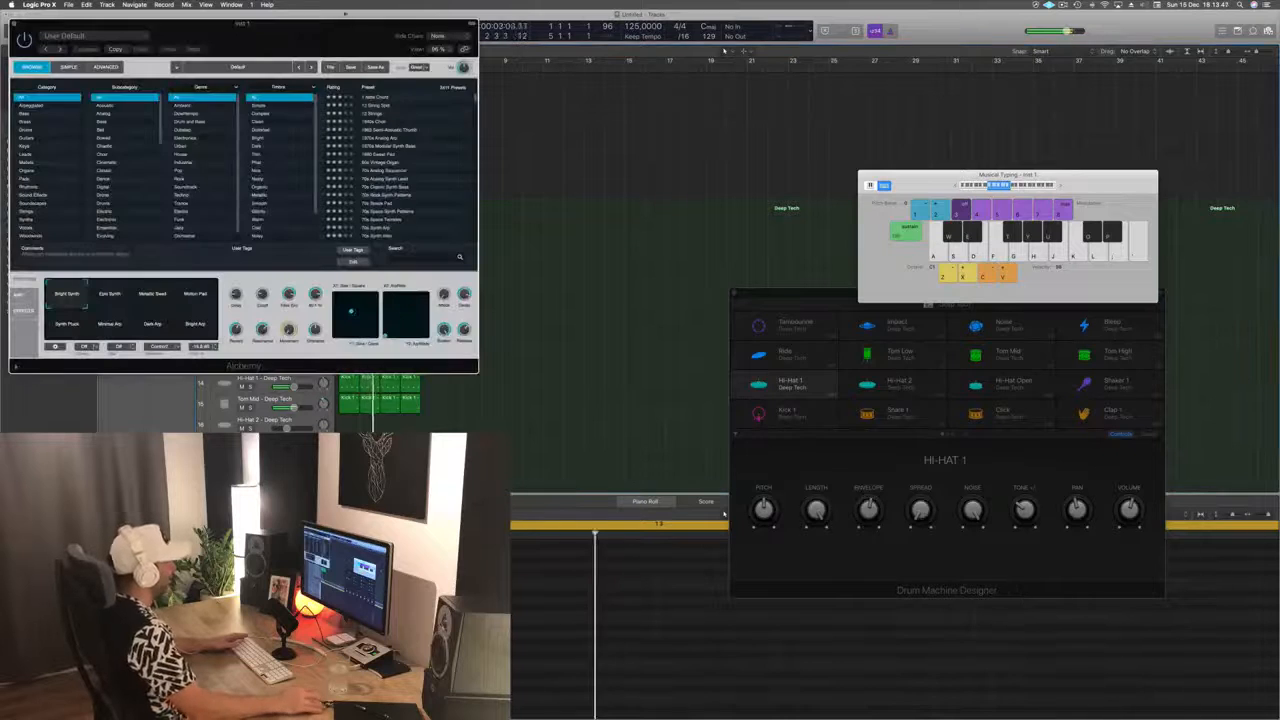
drag(302, 38, 657, 108)
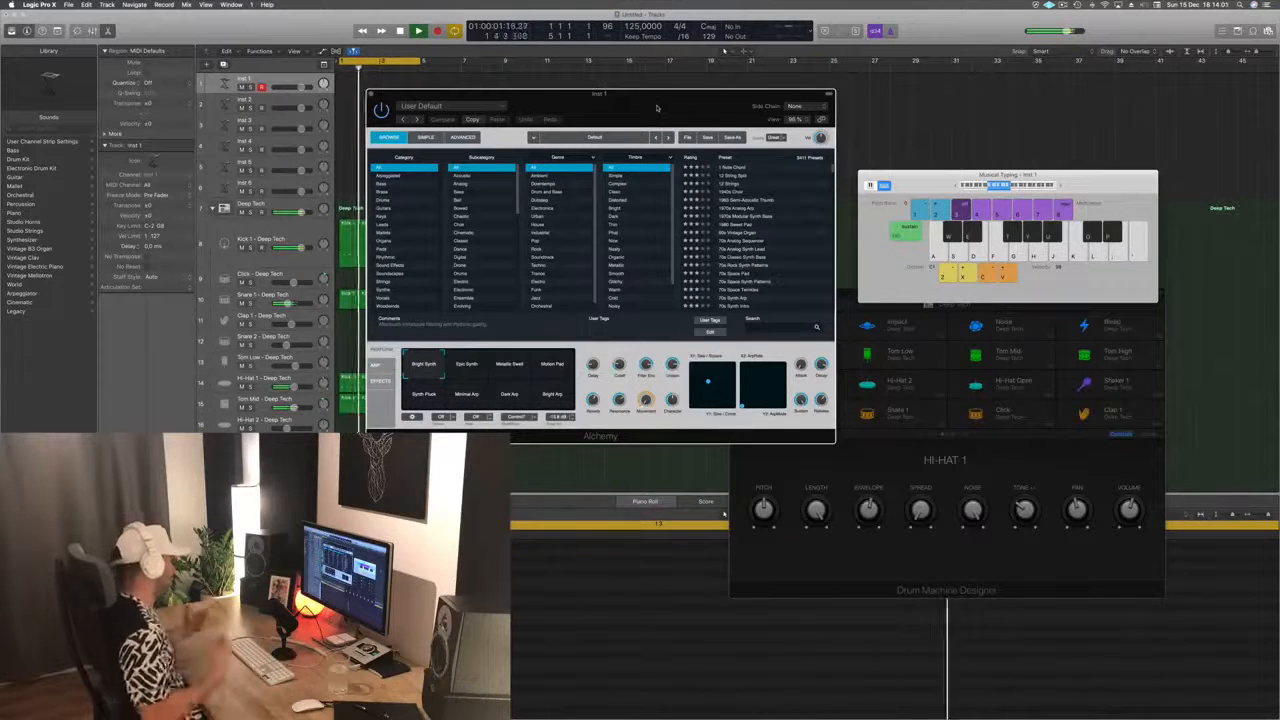
click(384, 184)
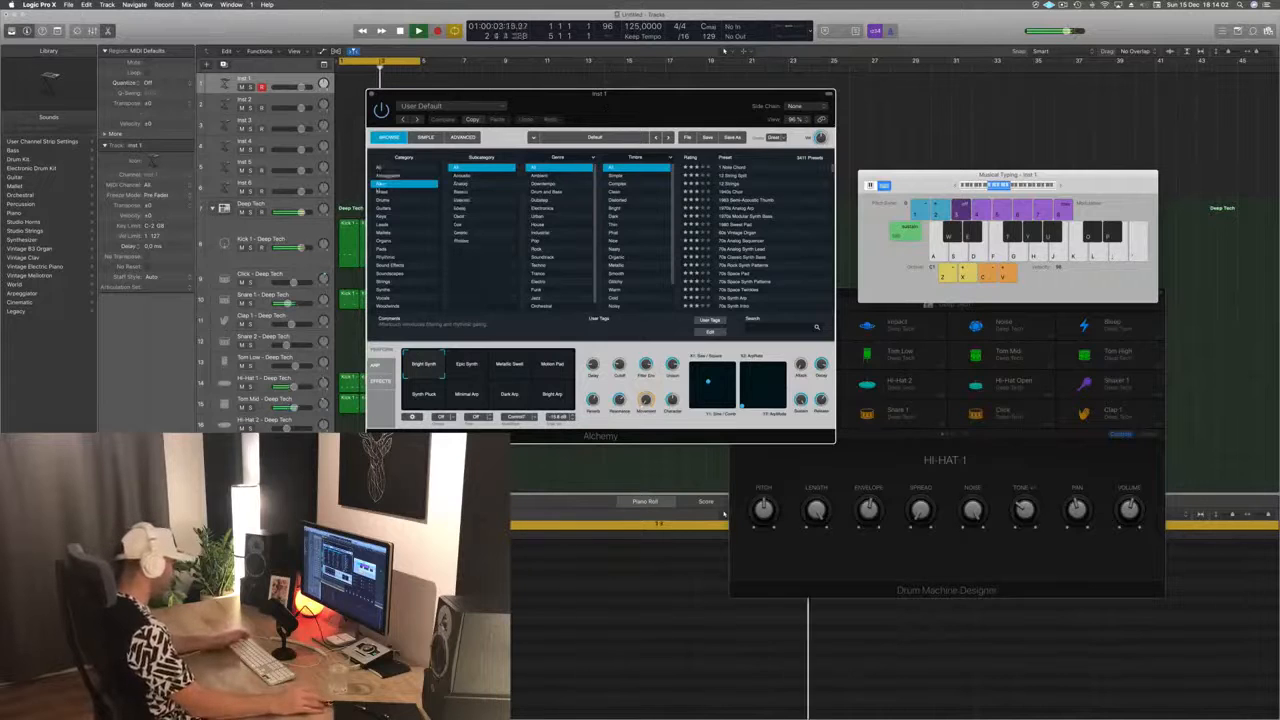
click(722, 235)
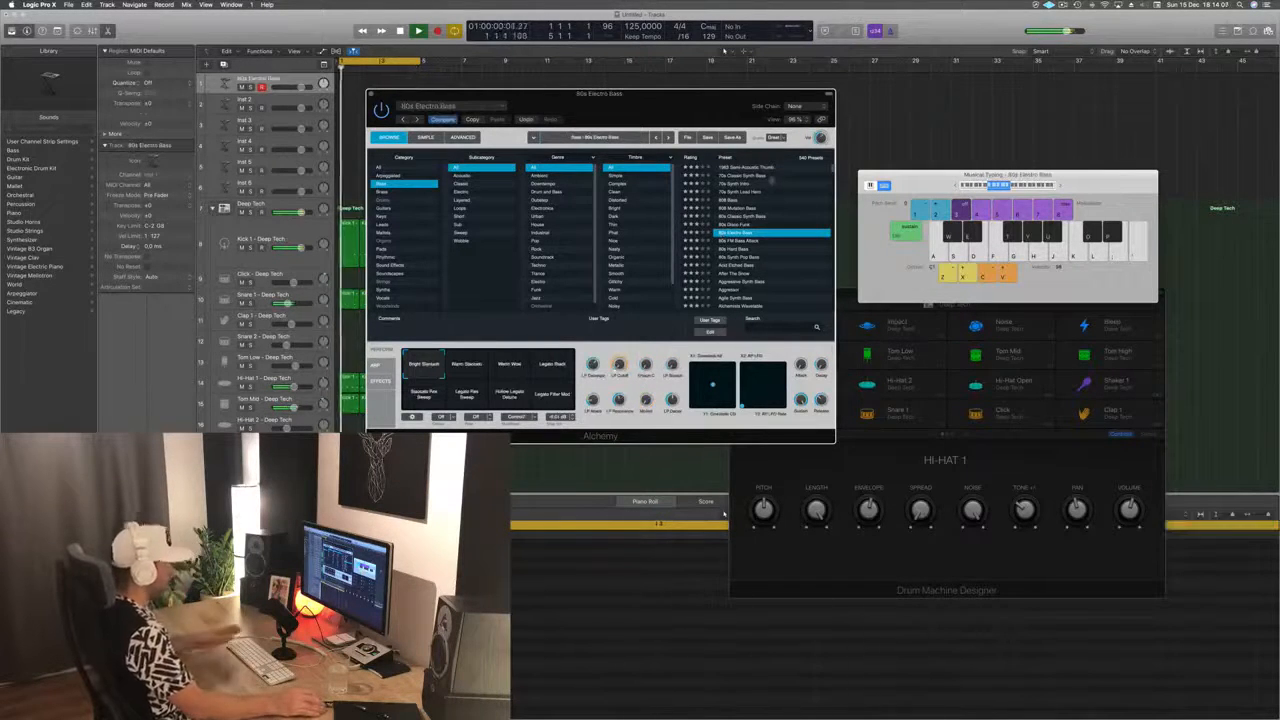
drag(725, 113, 729, 110)
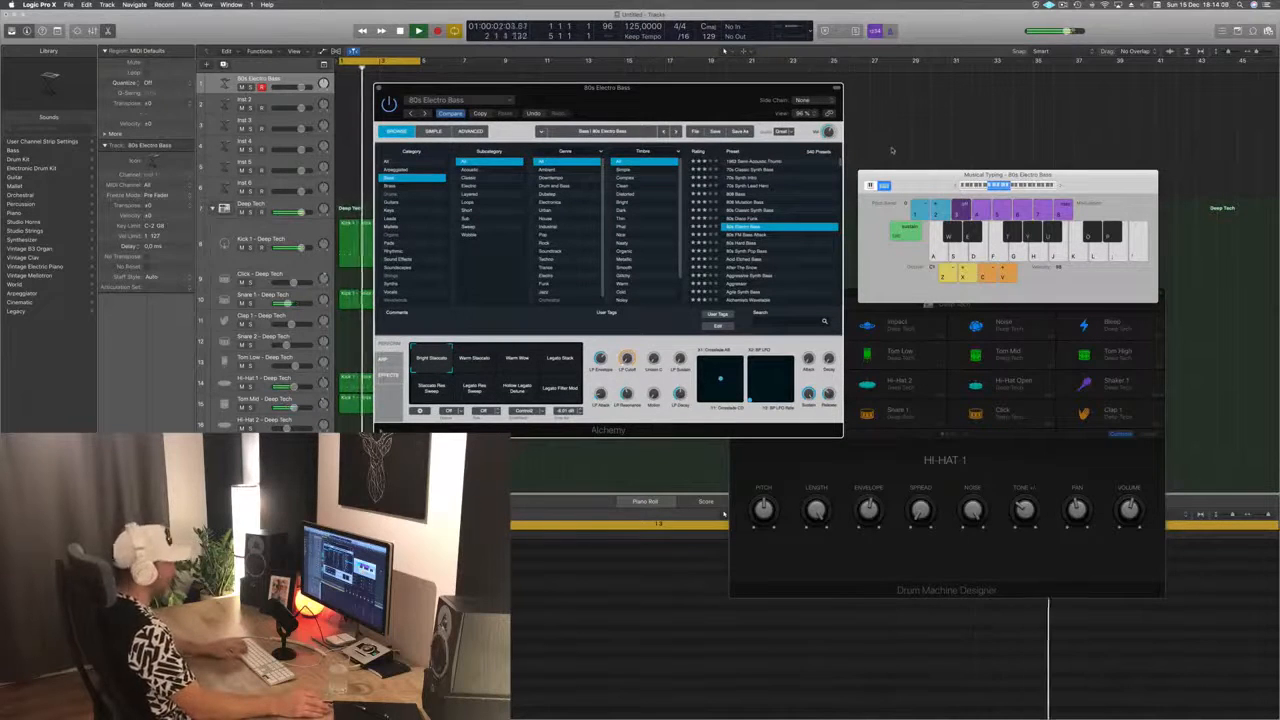
Step: Audition the 80s Electro Bass performance snapshots by playing notes and settle on Warm Wow
key(a)
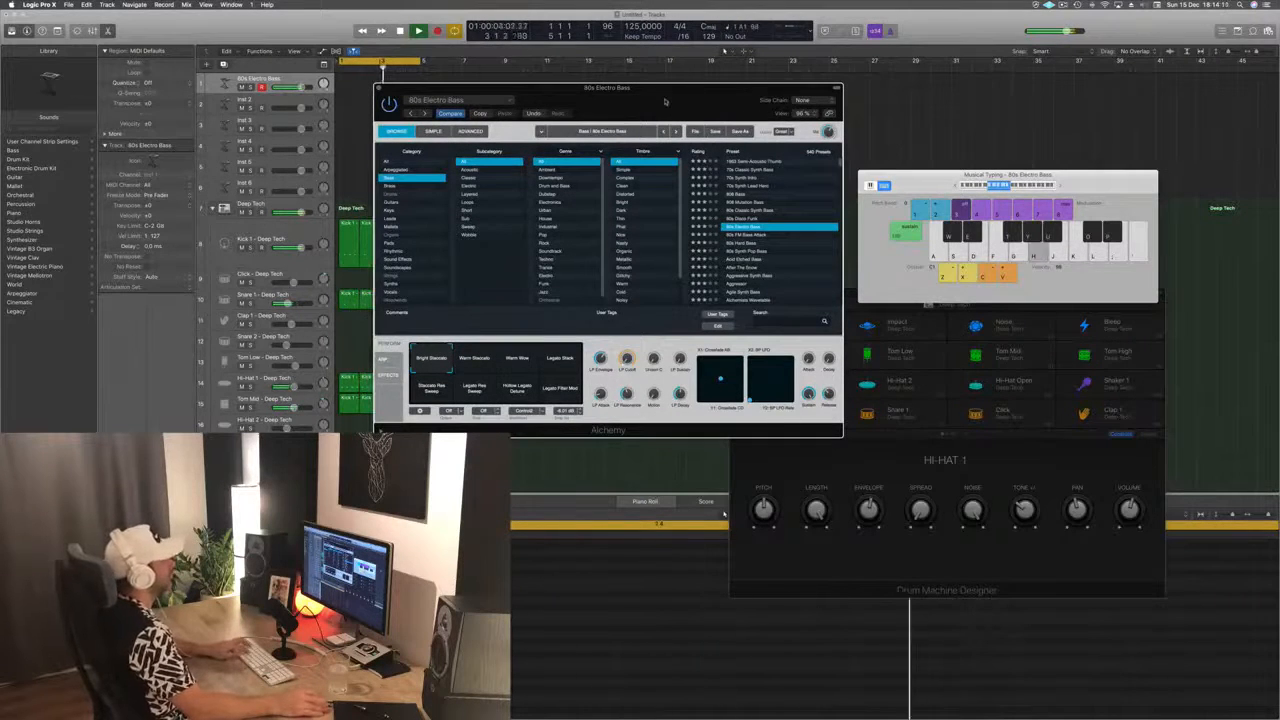
key(a)
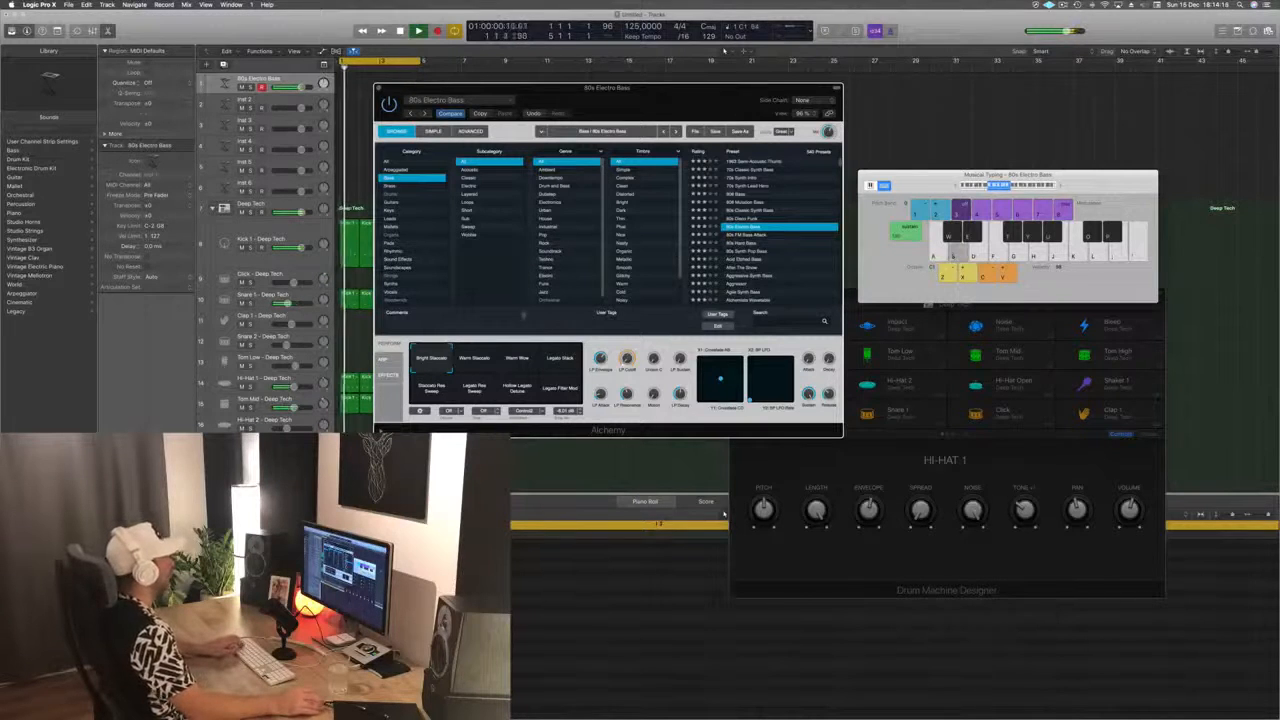
click(475, 358)
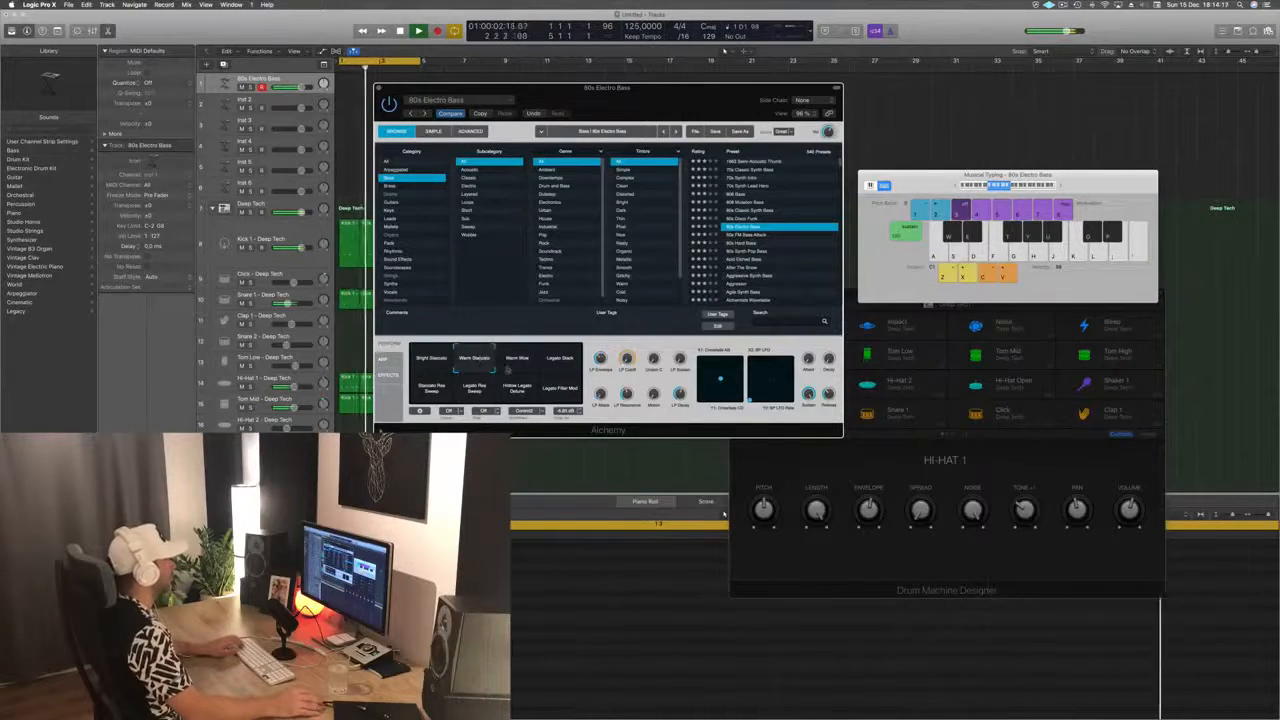
click(516, 362)
key(s)
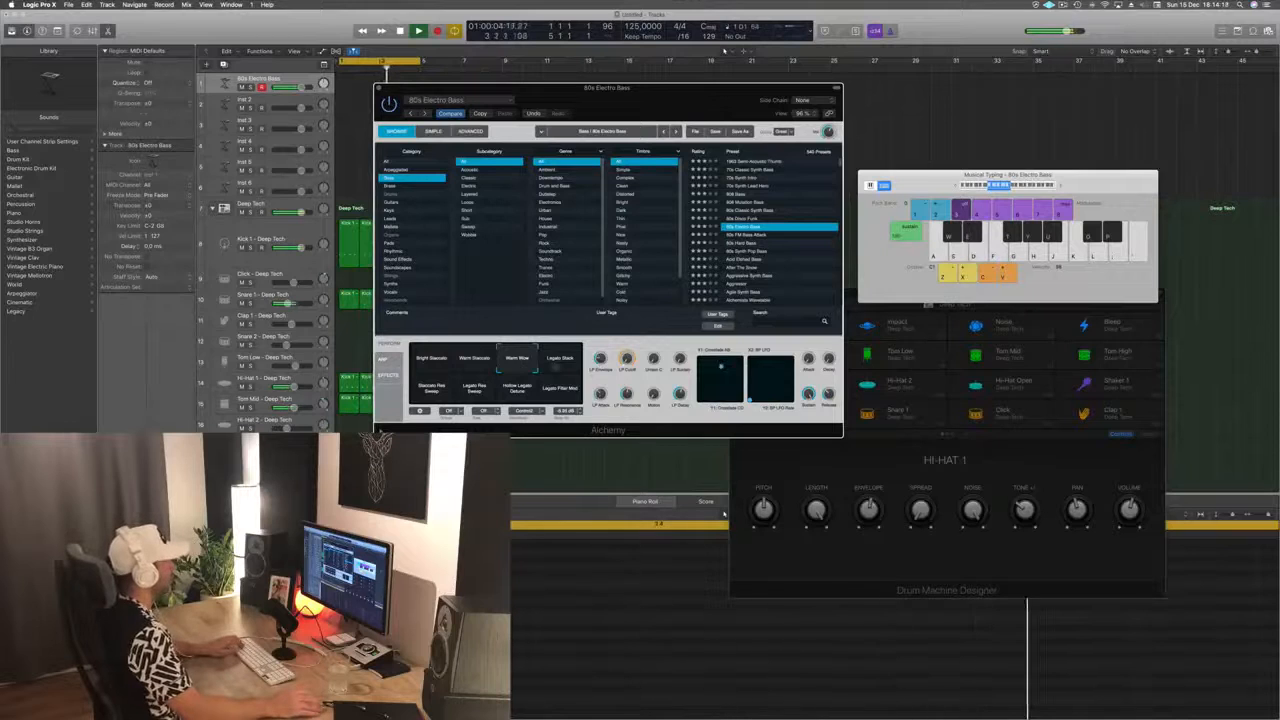
click(562, 362)
click(428, 390)
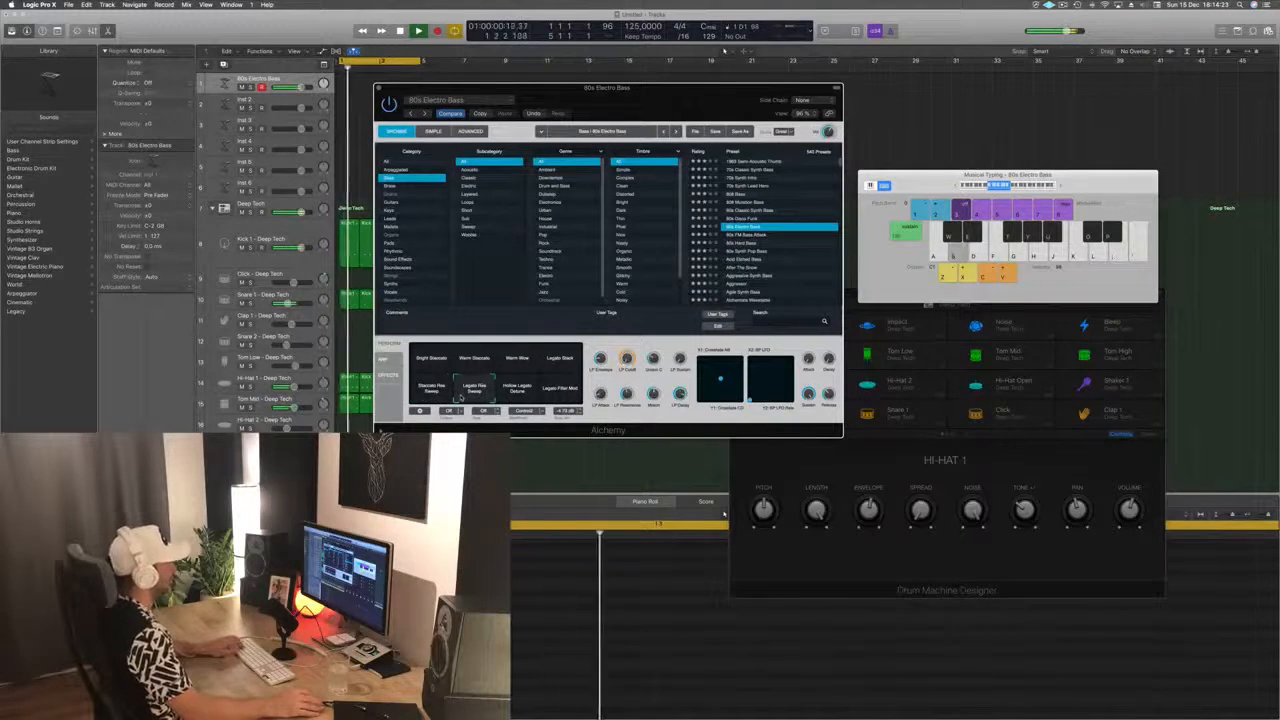
click(517, 390)
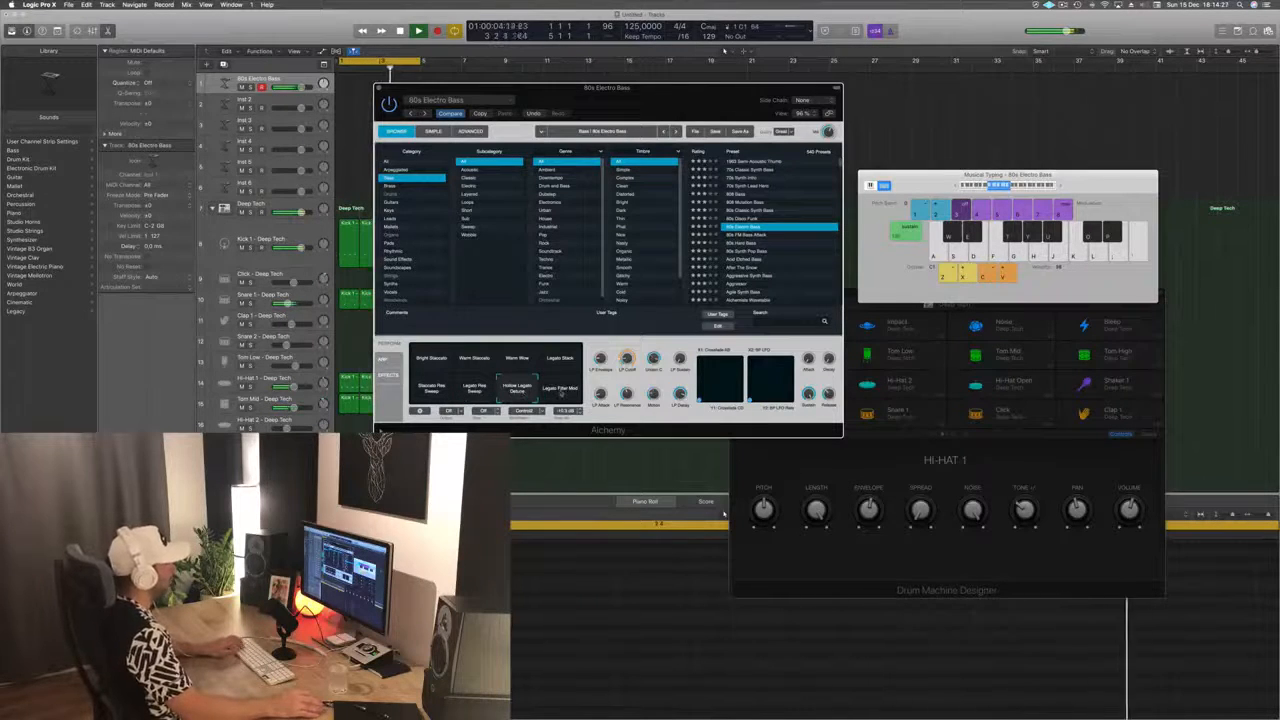
click(560, 390)
click(477, 359)
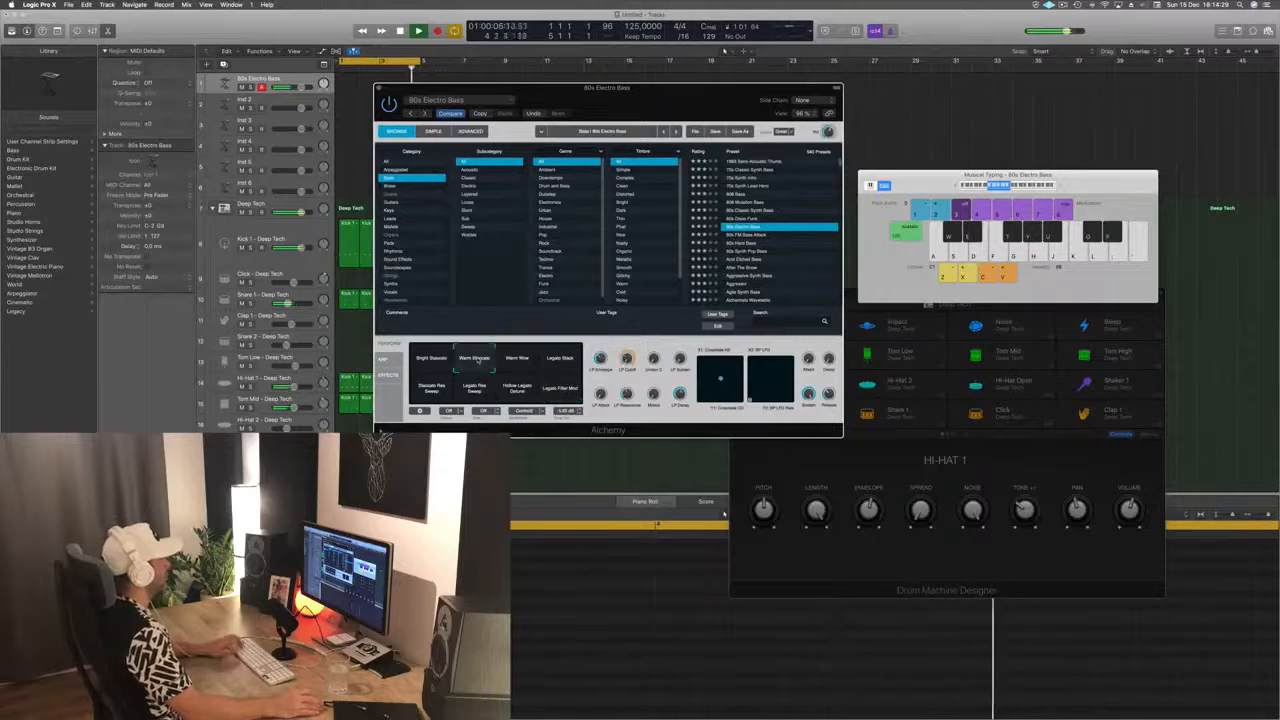
click(517, 358)
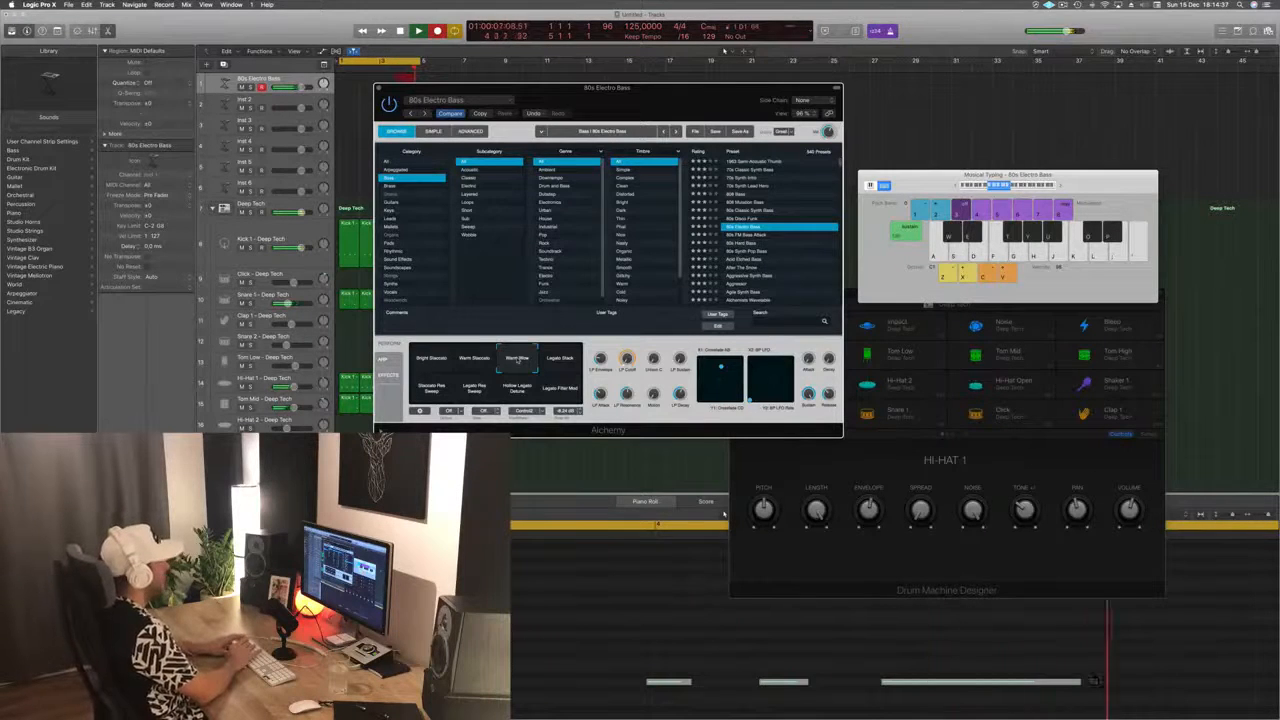
Step: Record a repeating bass line on the 80s Electro Bass track over bars 1 to 4 and join the takes into one region
key(s)
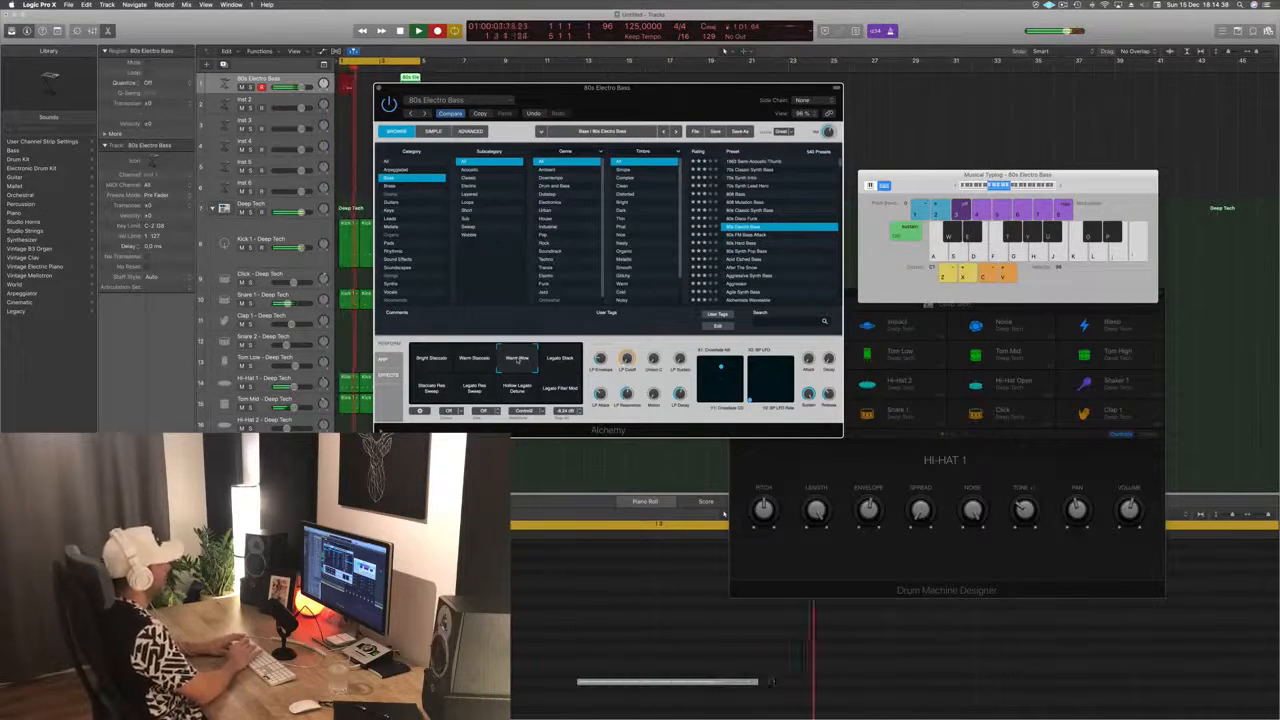
key(s)
key(s)
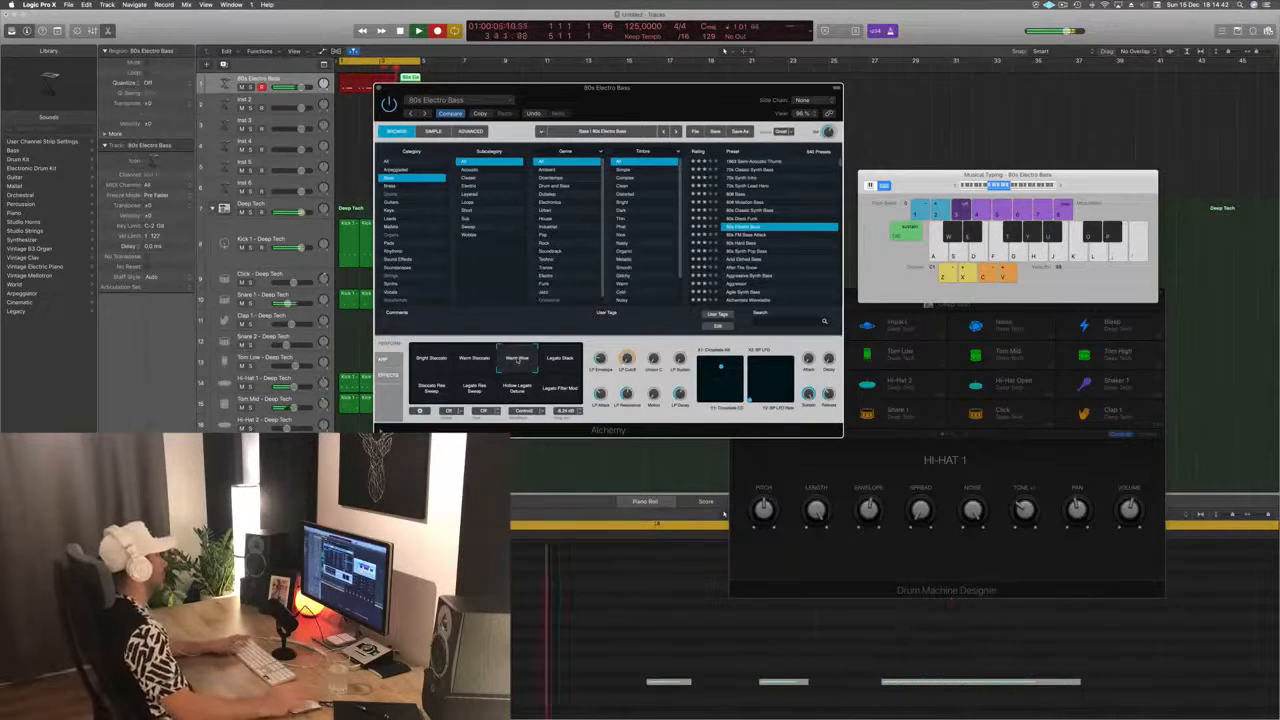
key(space)
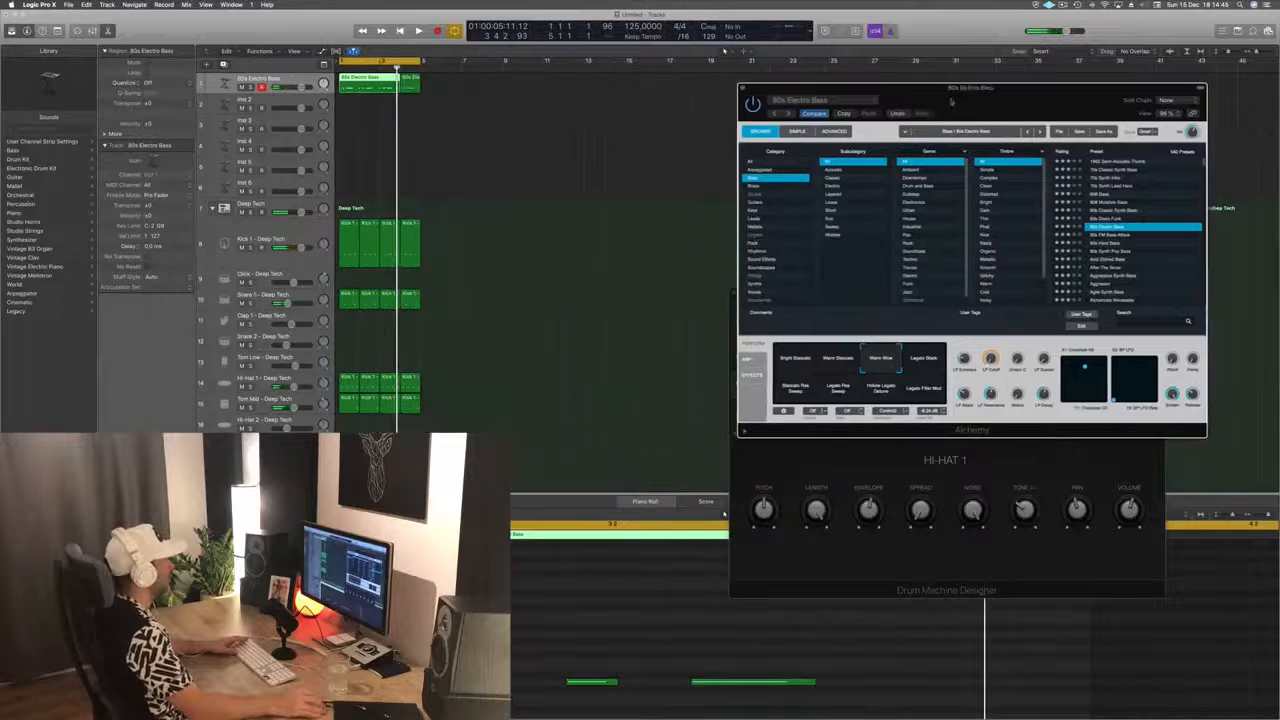
click(382, 93)
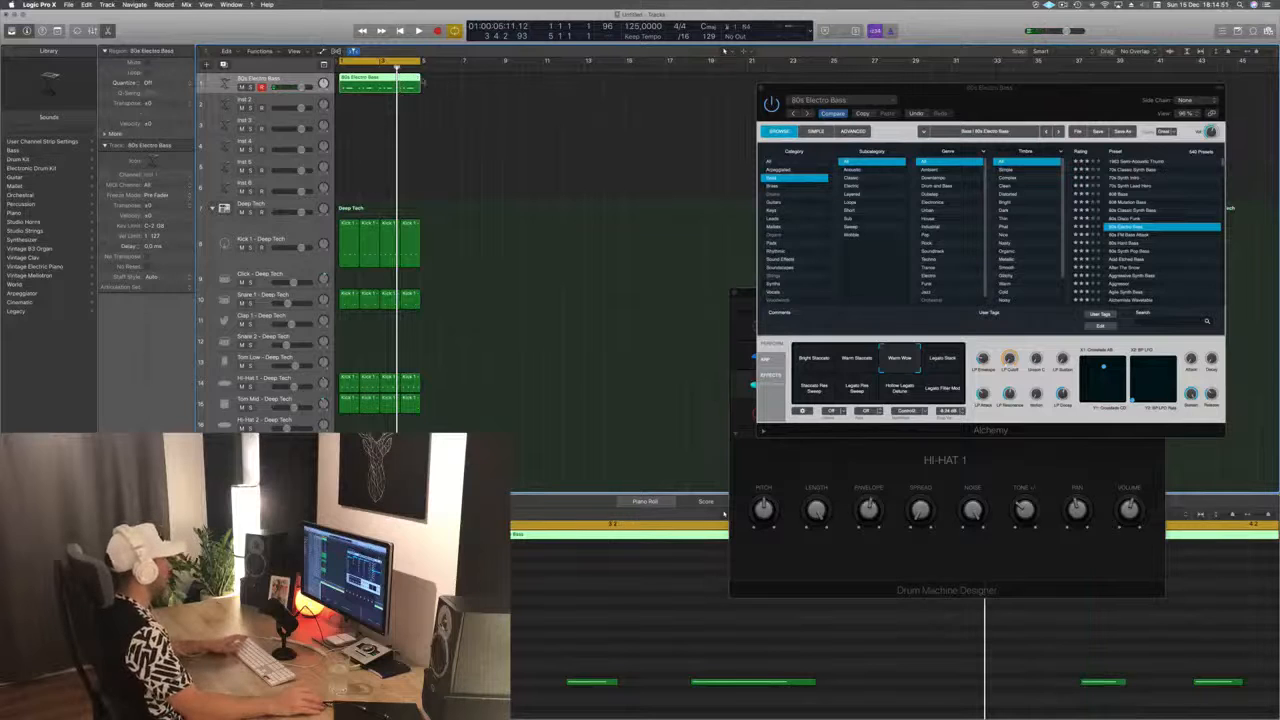
Step: Play the drum and bass loop and examine the bass patch's sources, filters and modulation in Alchemy's advanced view
key(space)
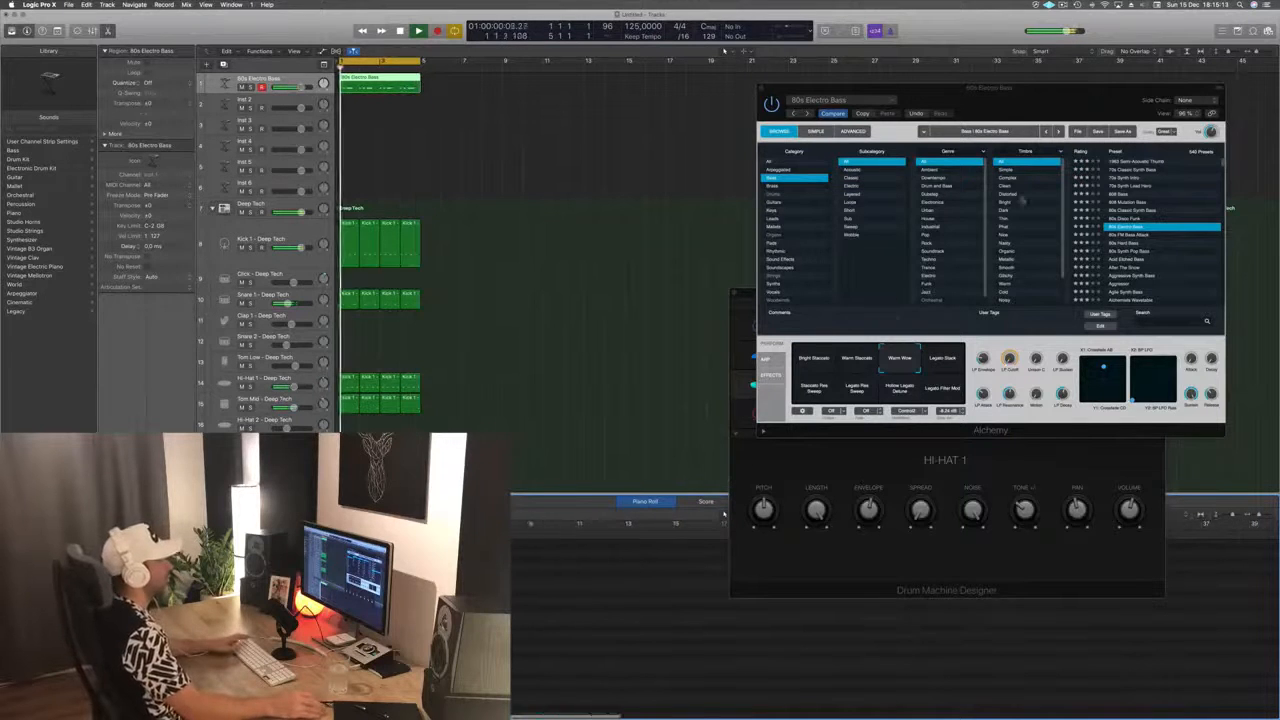
drag(1071, 95, 737, 138)
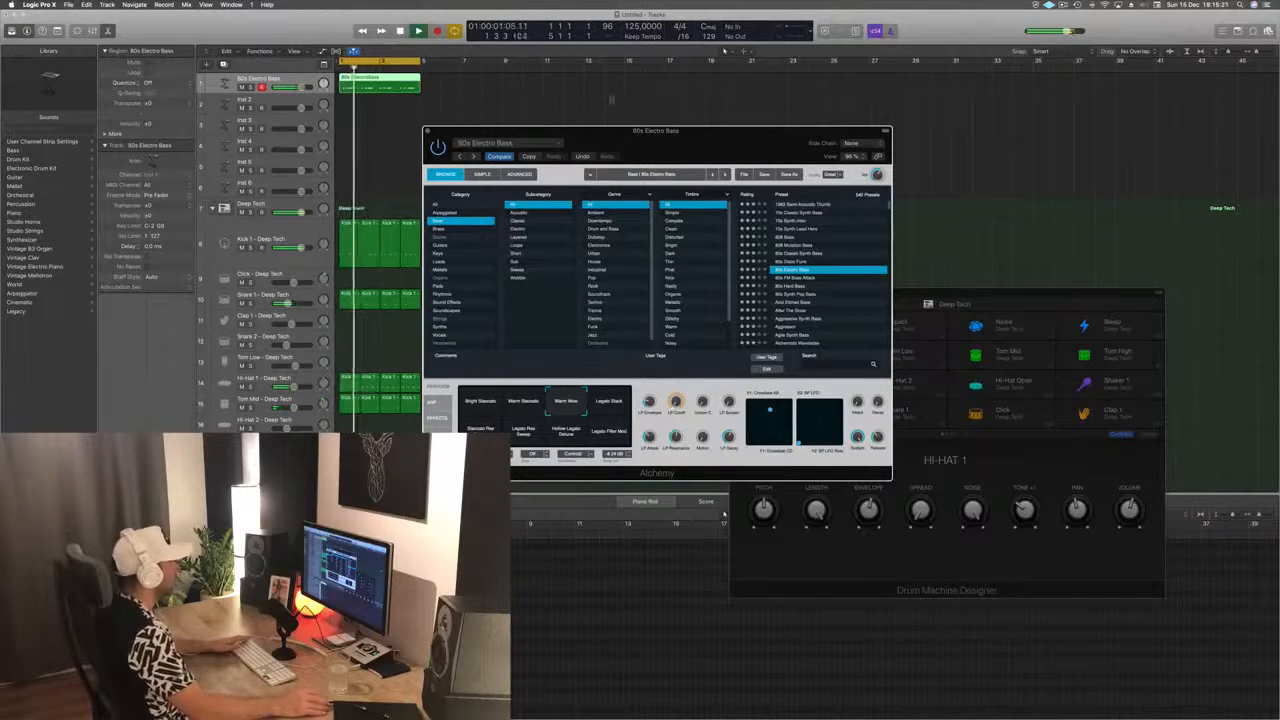
click(484, 175)
click(519, 175)
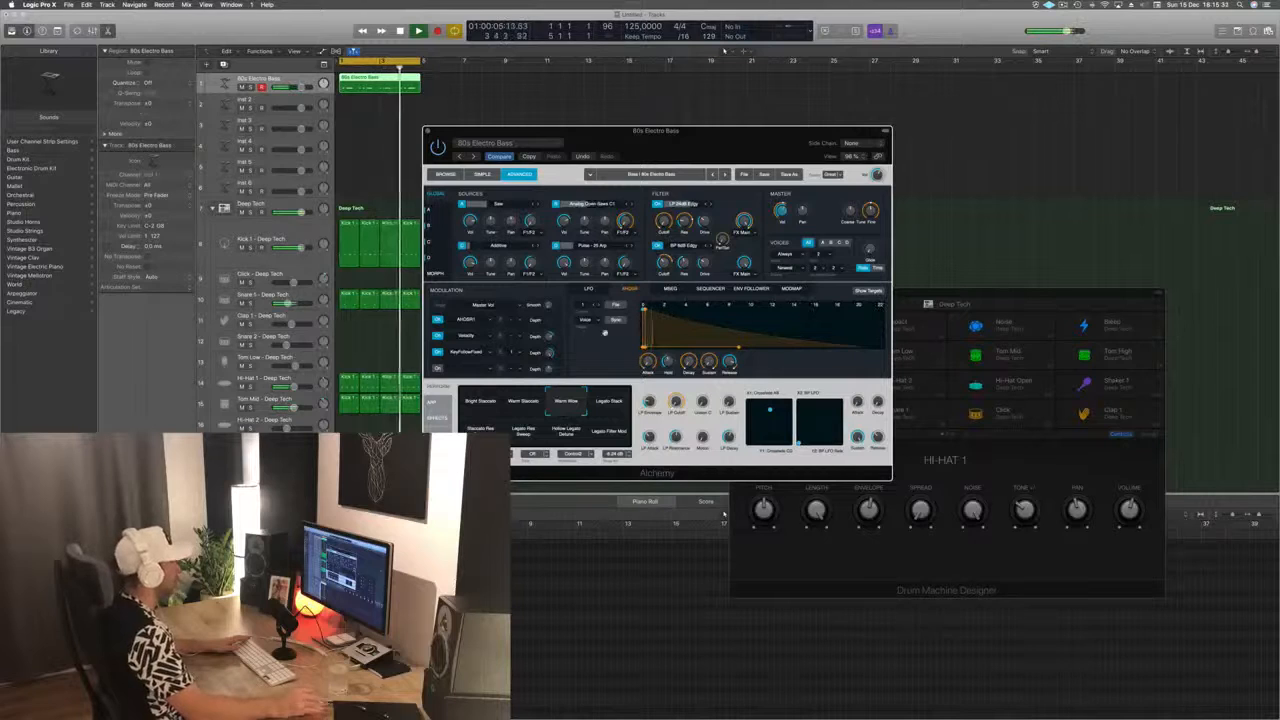
drag(696, 150, 720, 121)
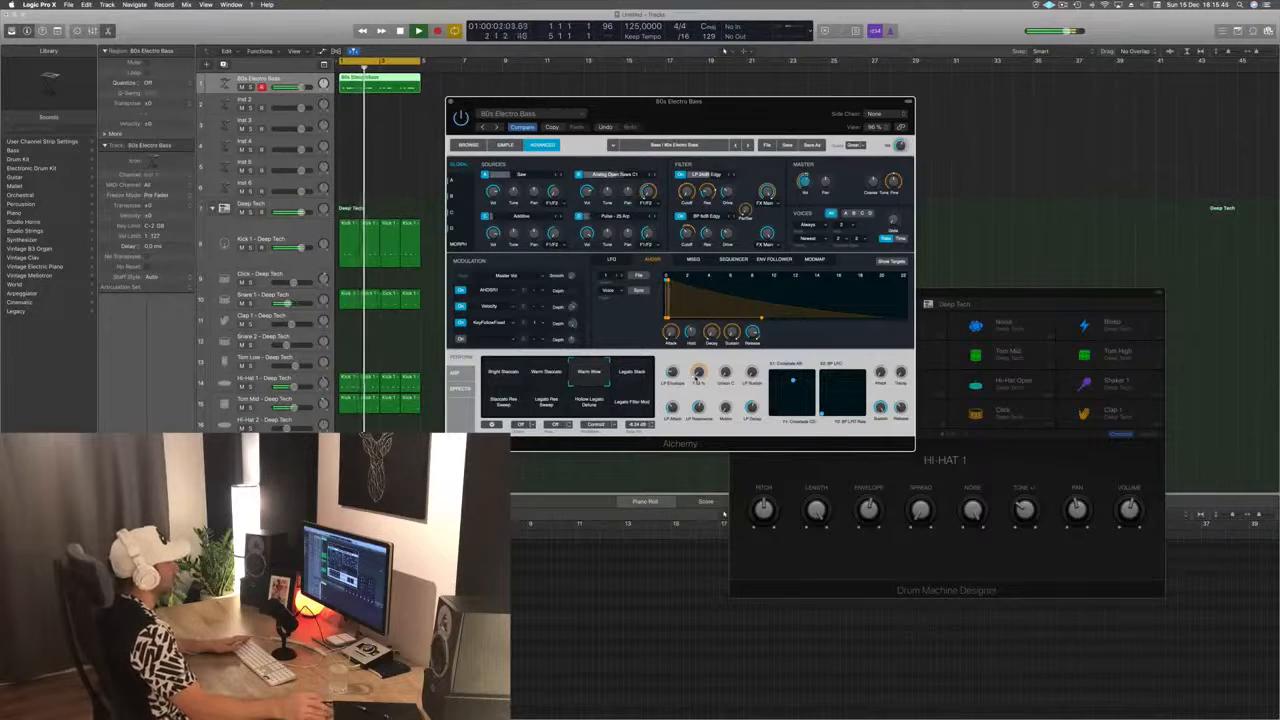
drag(709, 106, 791, 126)
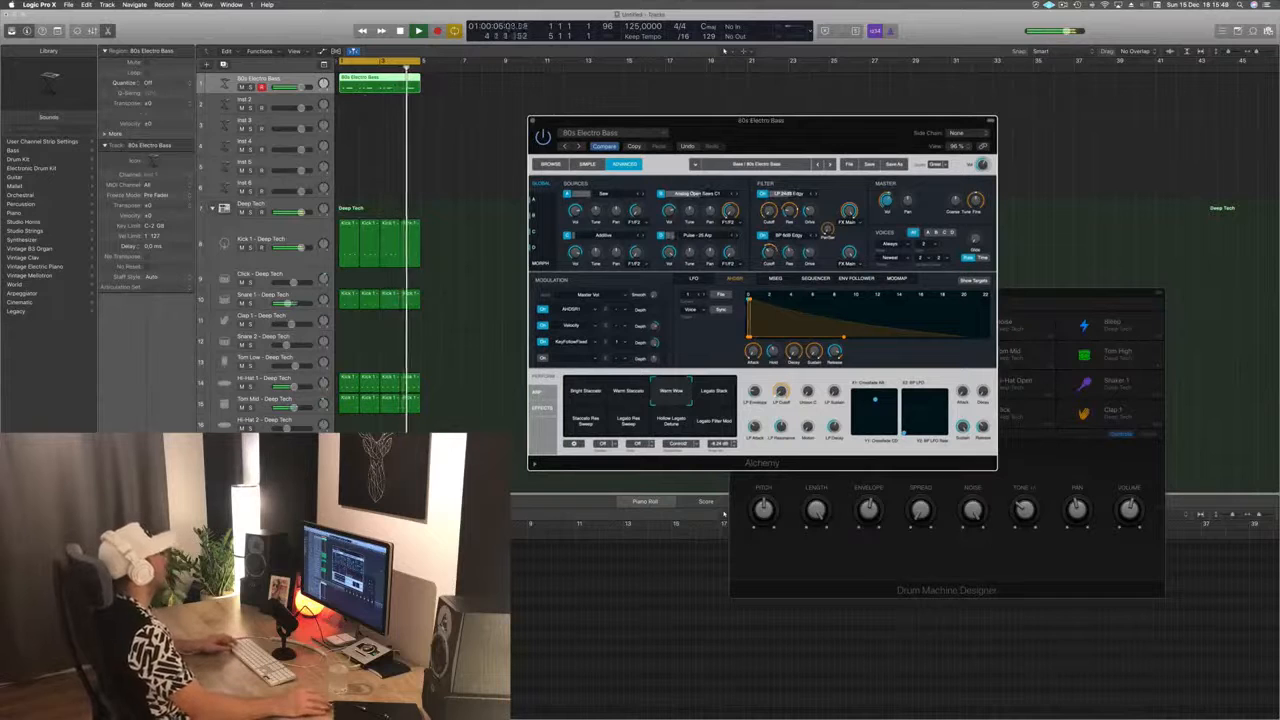
Step: Duplicate the 80s Electro Bass track with its settings and copy the bass region onto the new track at bar 1
click(269, 81)
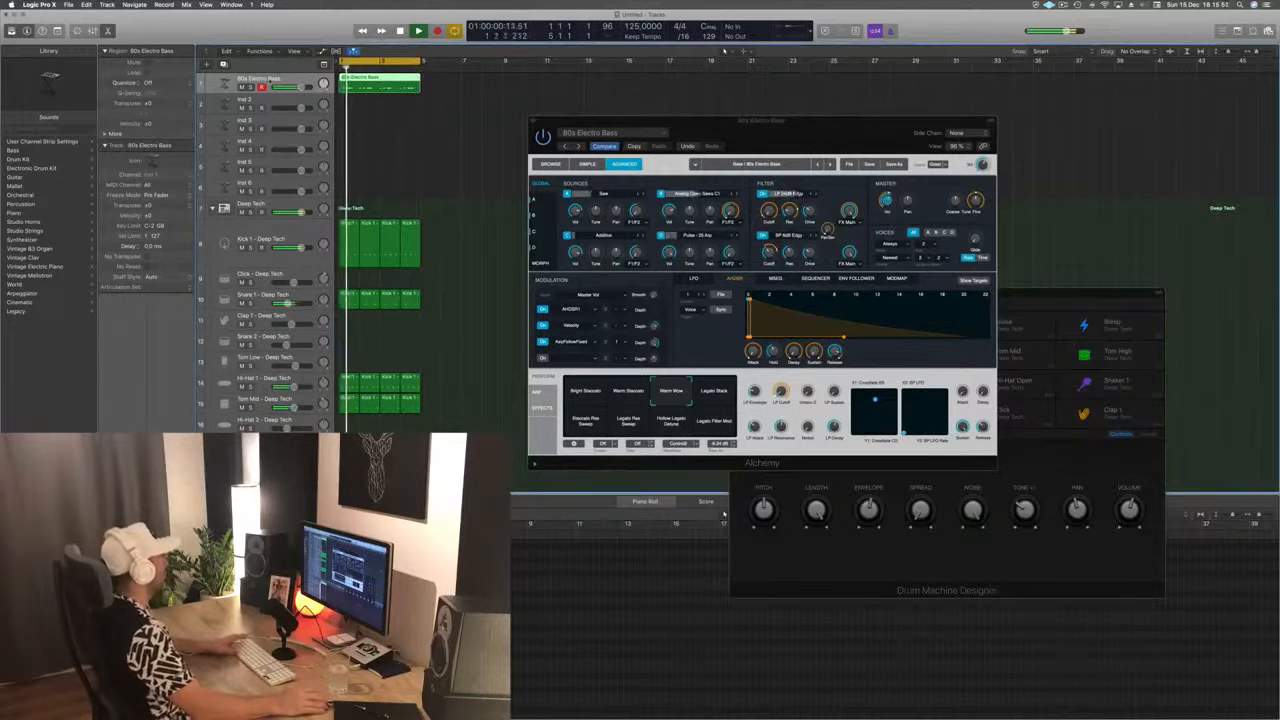
key(super+d)
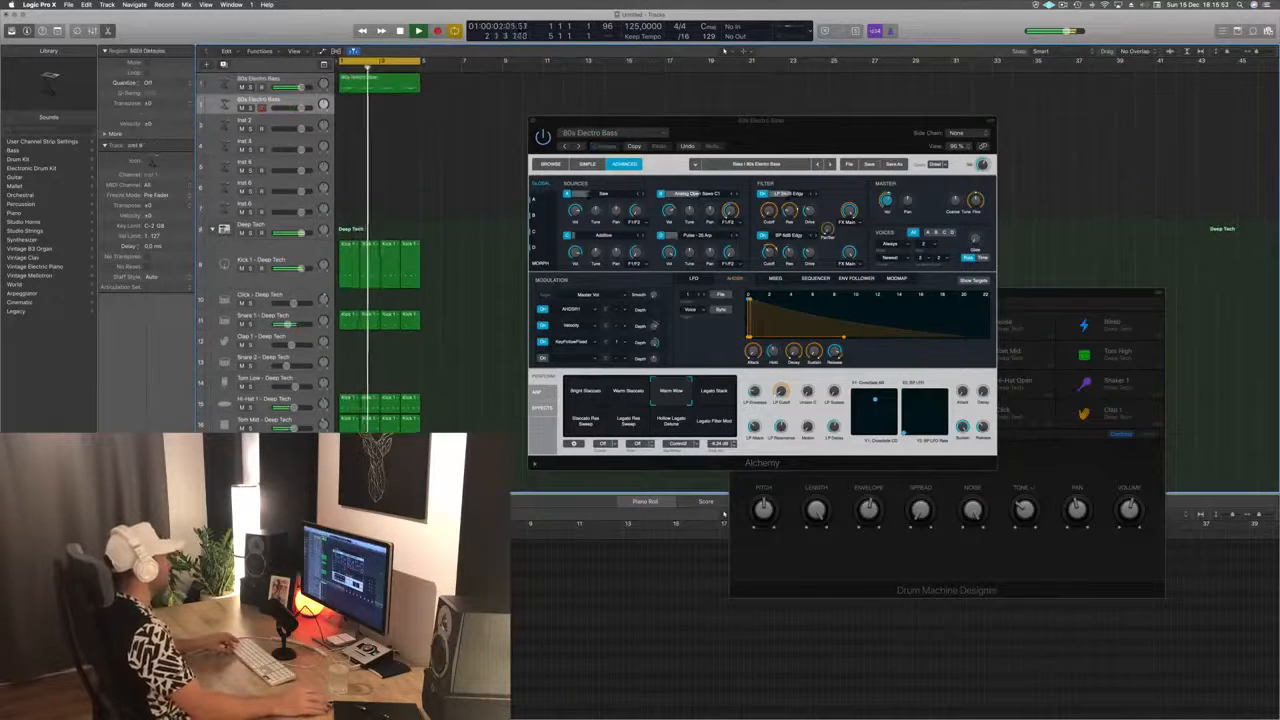
drag(384, 84, 384, 106)
key(space)
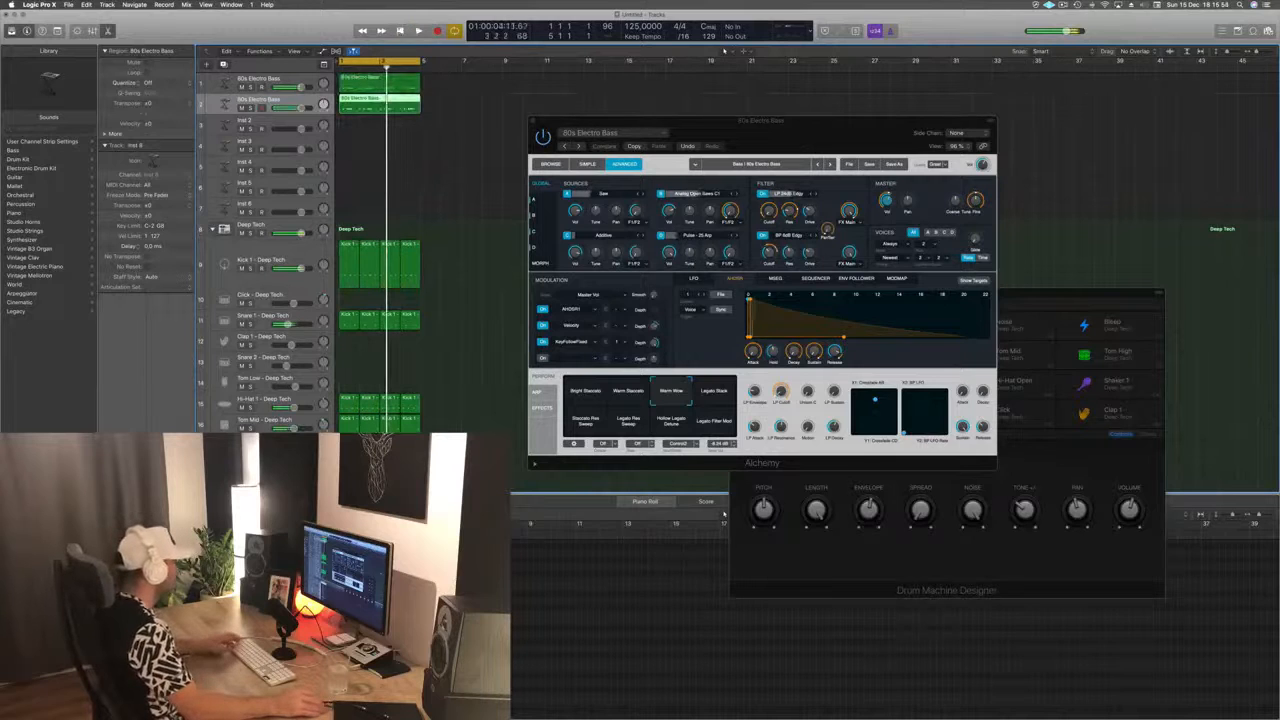
Step: In the copied bass region, delete the short notes, move the long notes about one beat later and play the result
key(p)
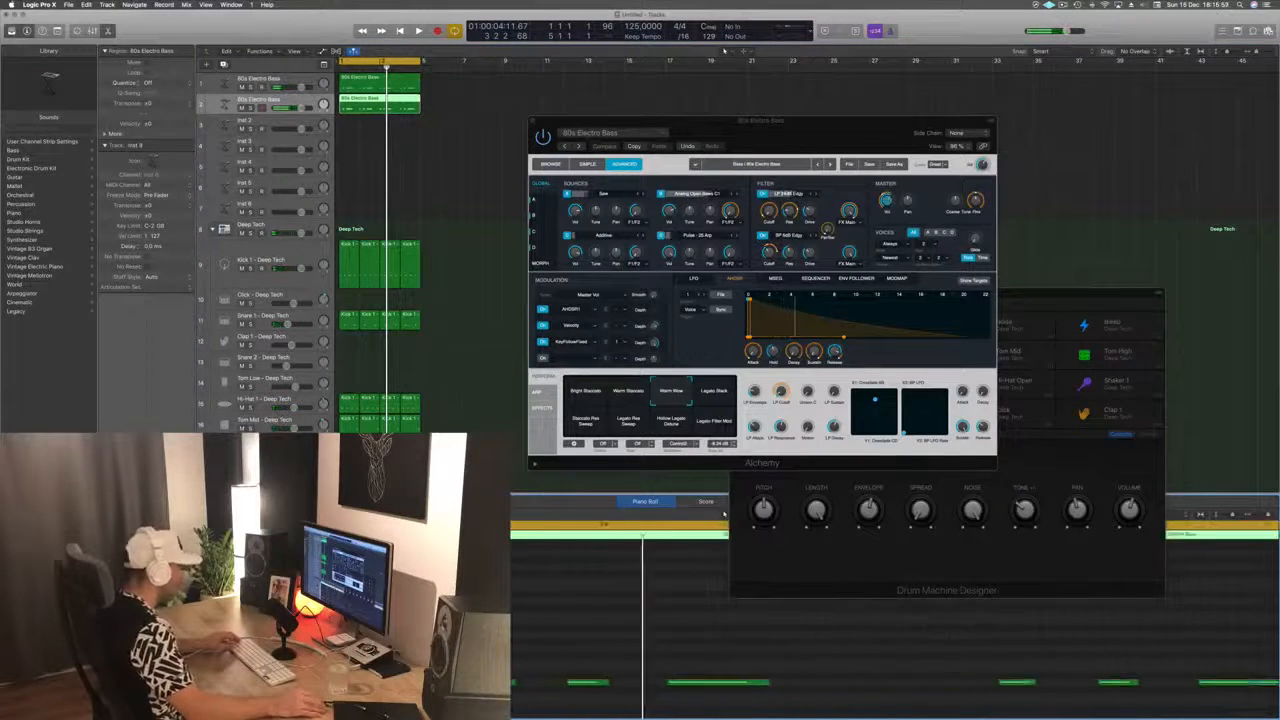
scroll(589, 661, left, 10)
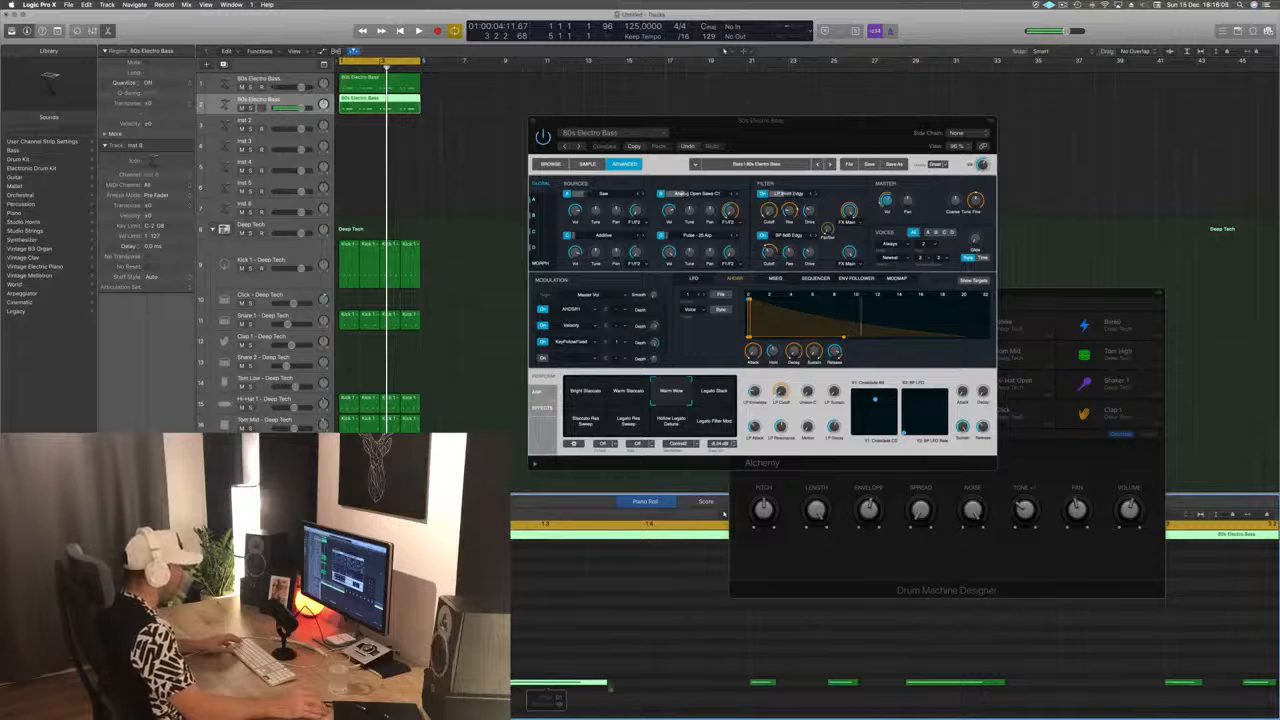
drag(545, 688, 642, 690)
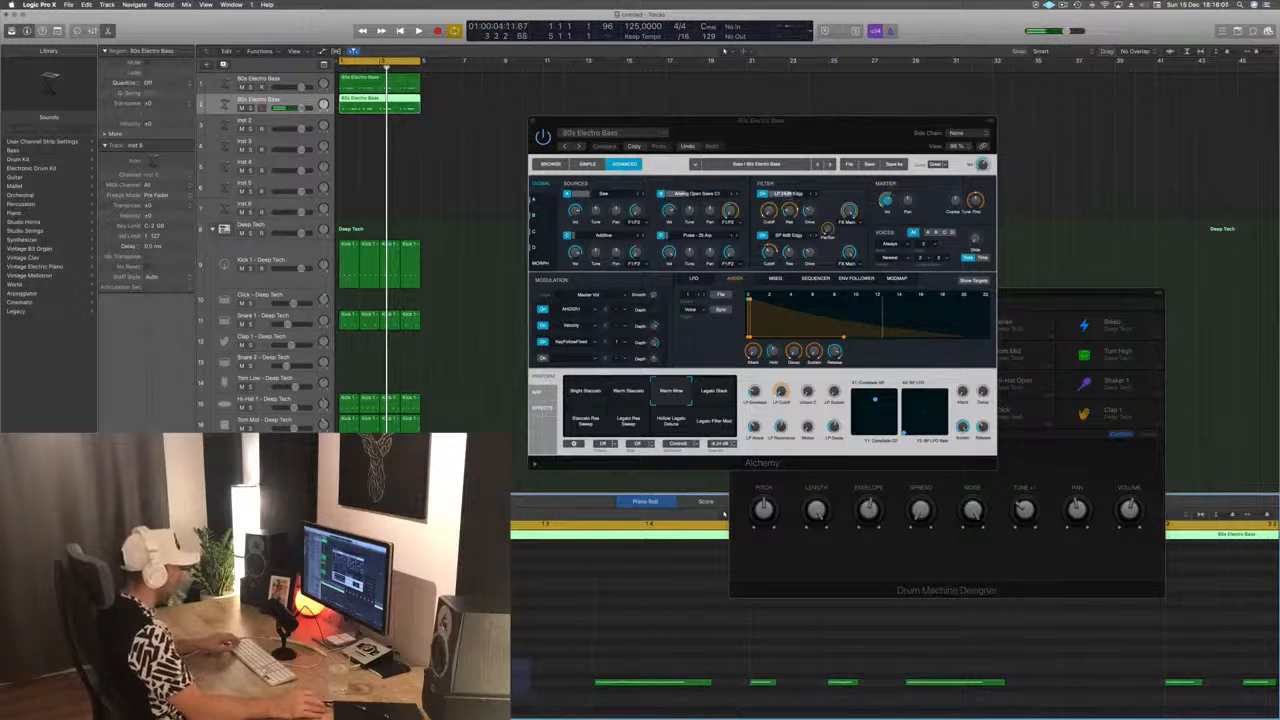
scroll(642, 670, down, 1)
scroll(573, 682, left, 5)
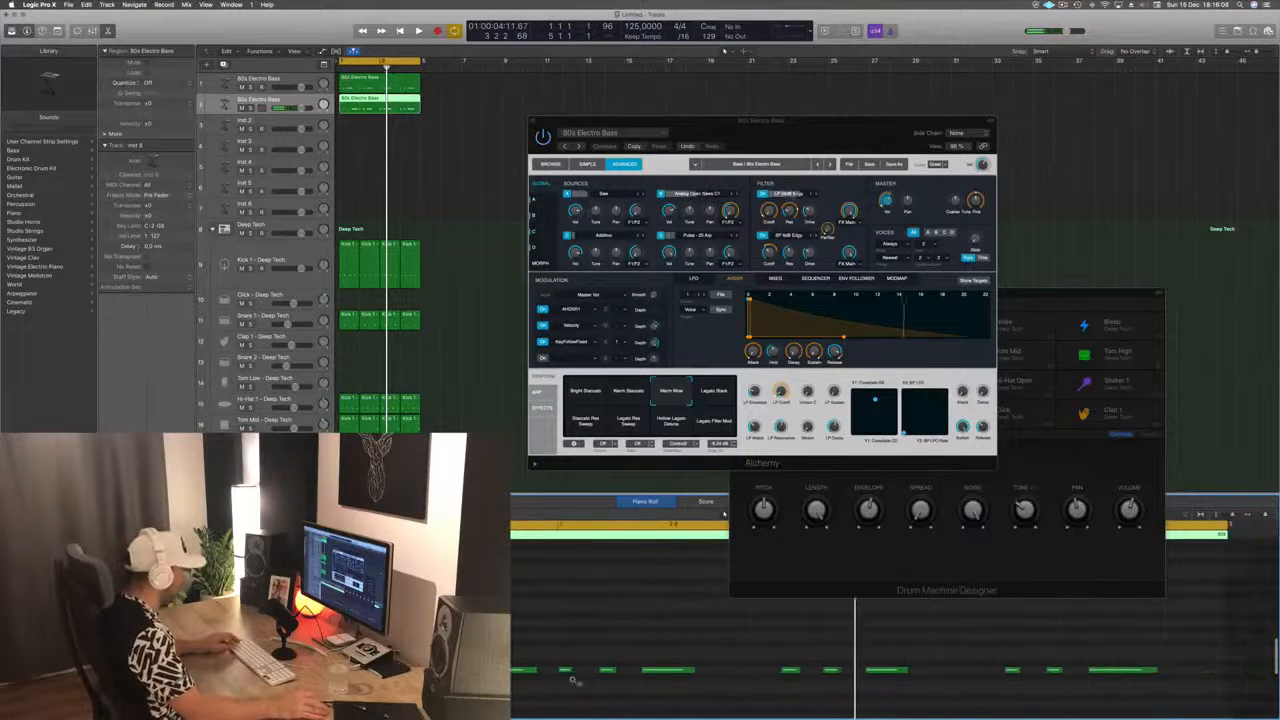
drag(566, 653, 604, 683)
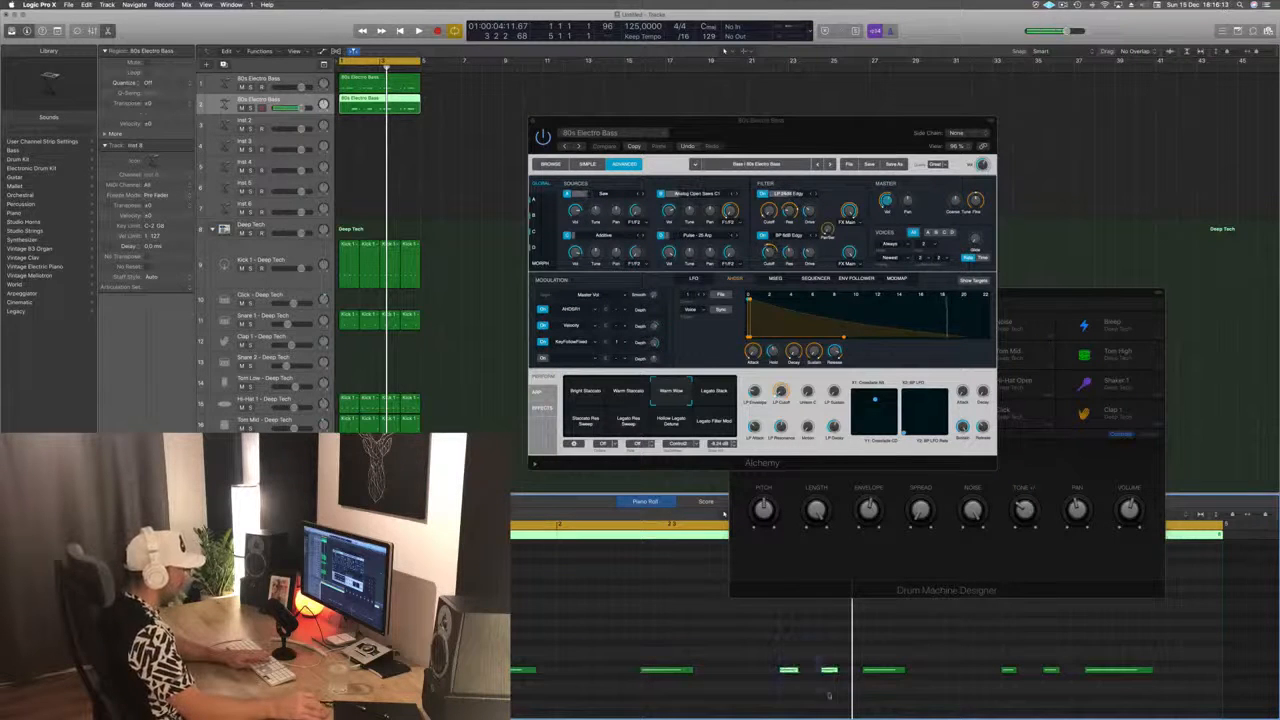
drag(632, 655, 1100, 680)
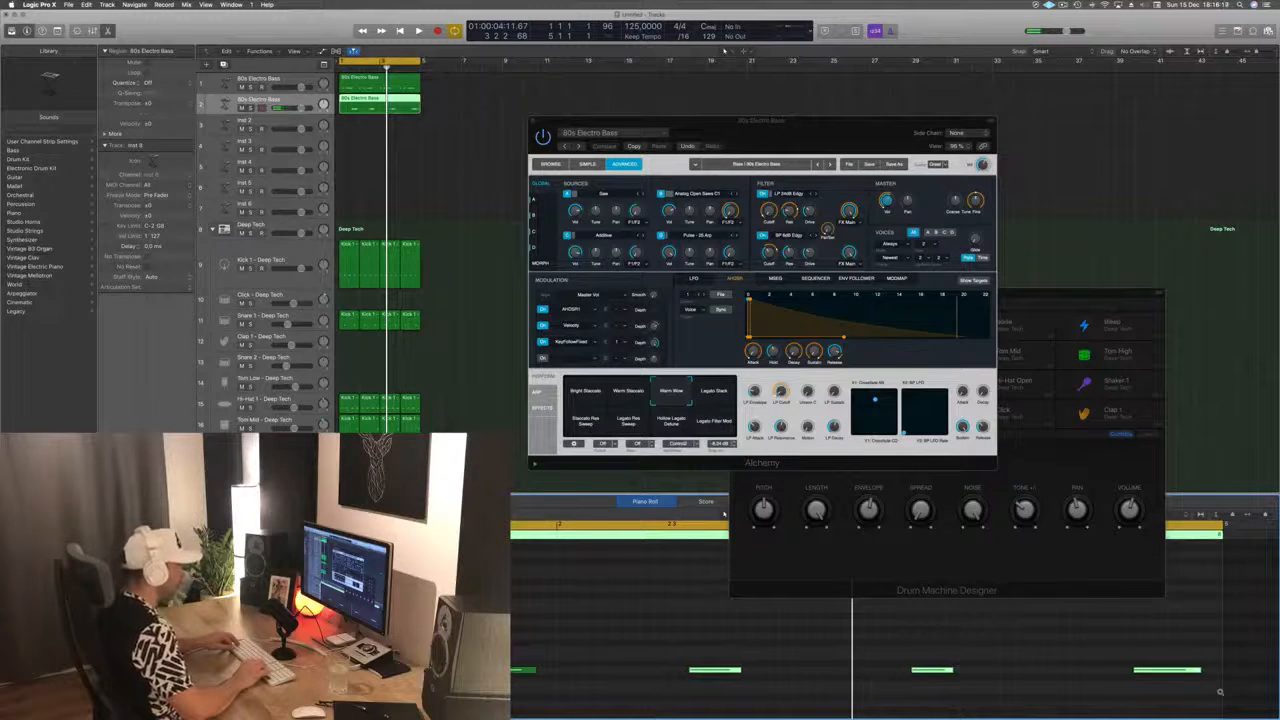
key(space)
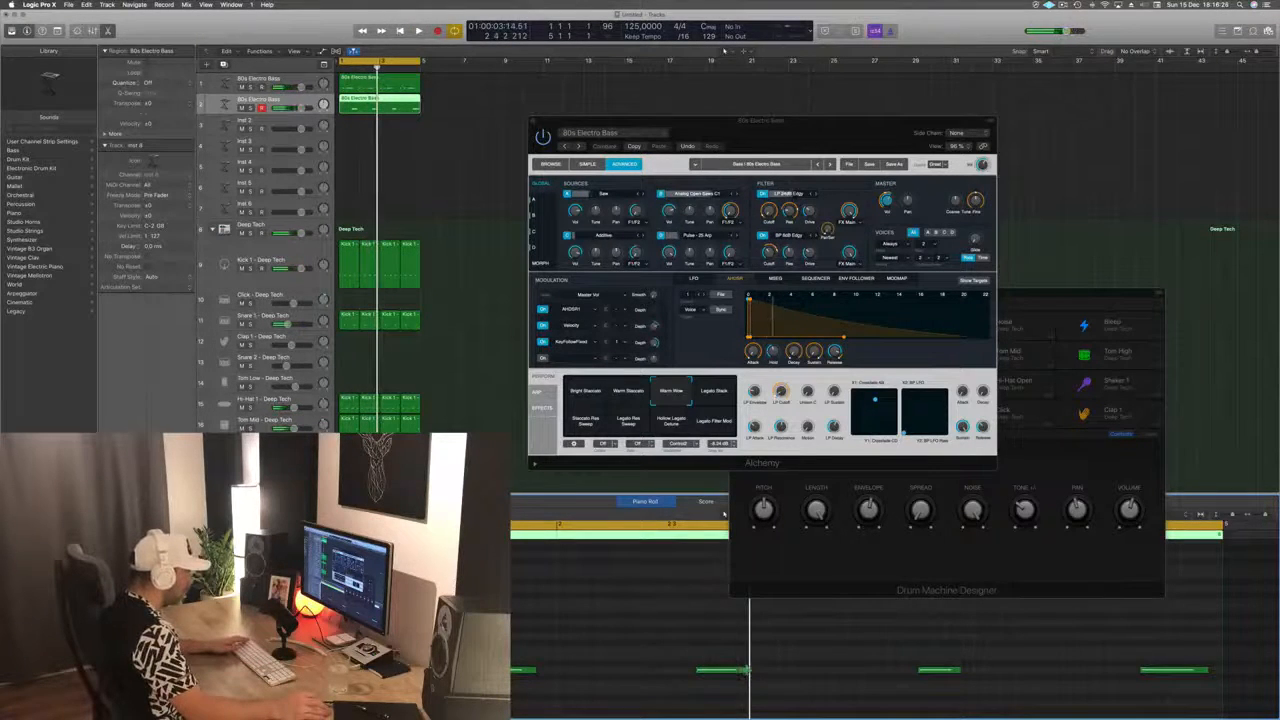
Step: Lengthen the long notes in the copied bass region and play the loop
drag(748, 670, 763, 674)
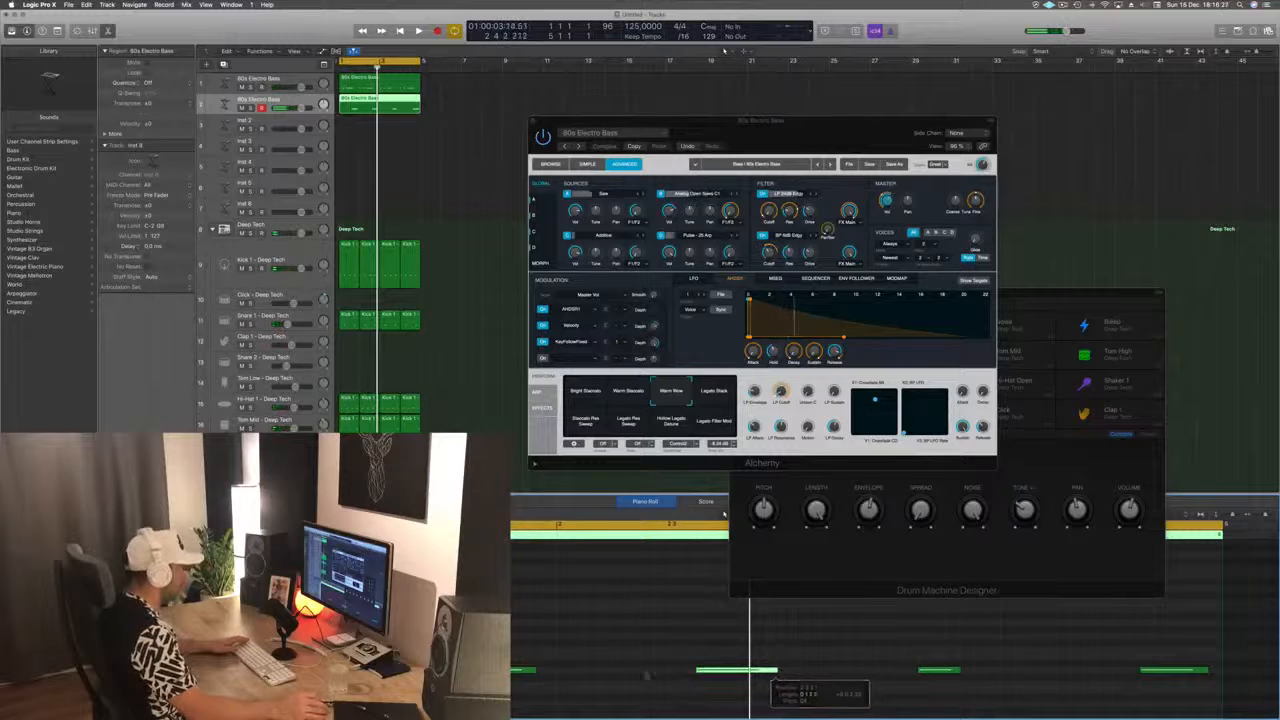
drag(537, 670, 553, 674)
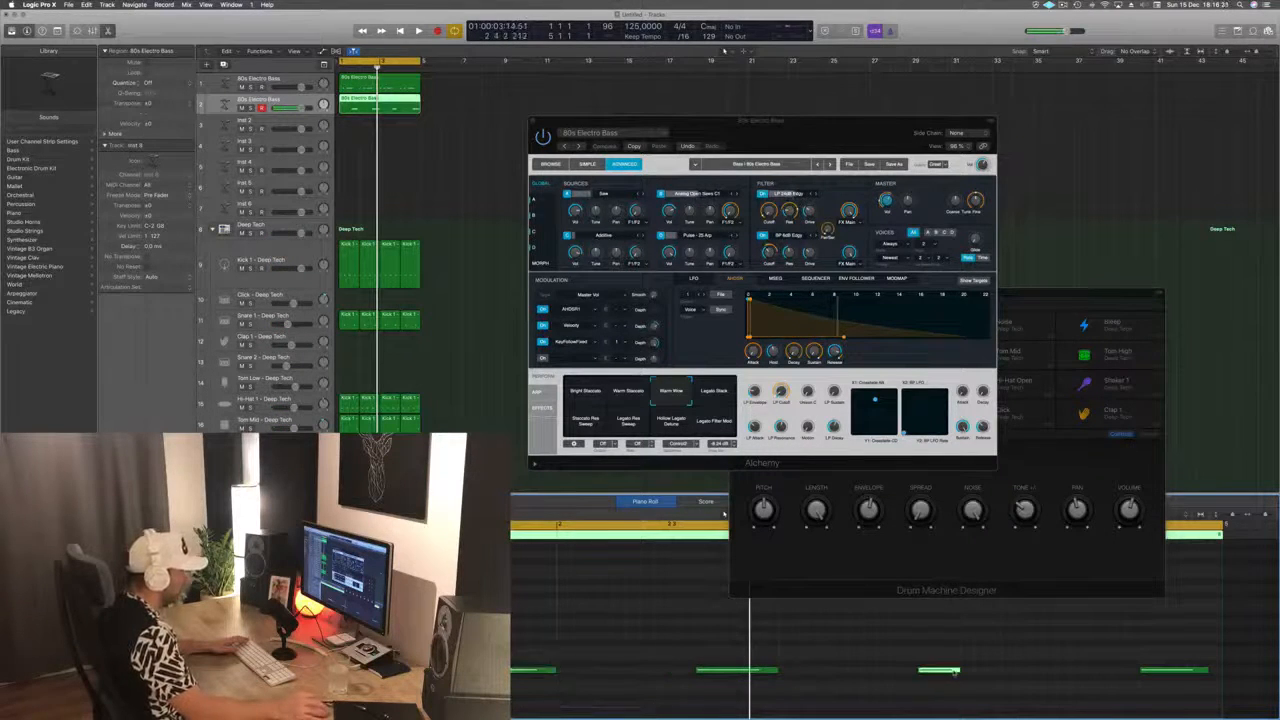
drag(958, 669, 994, 670)
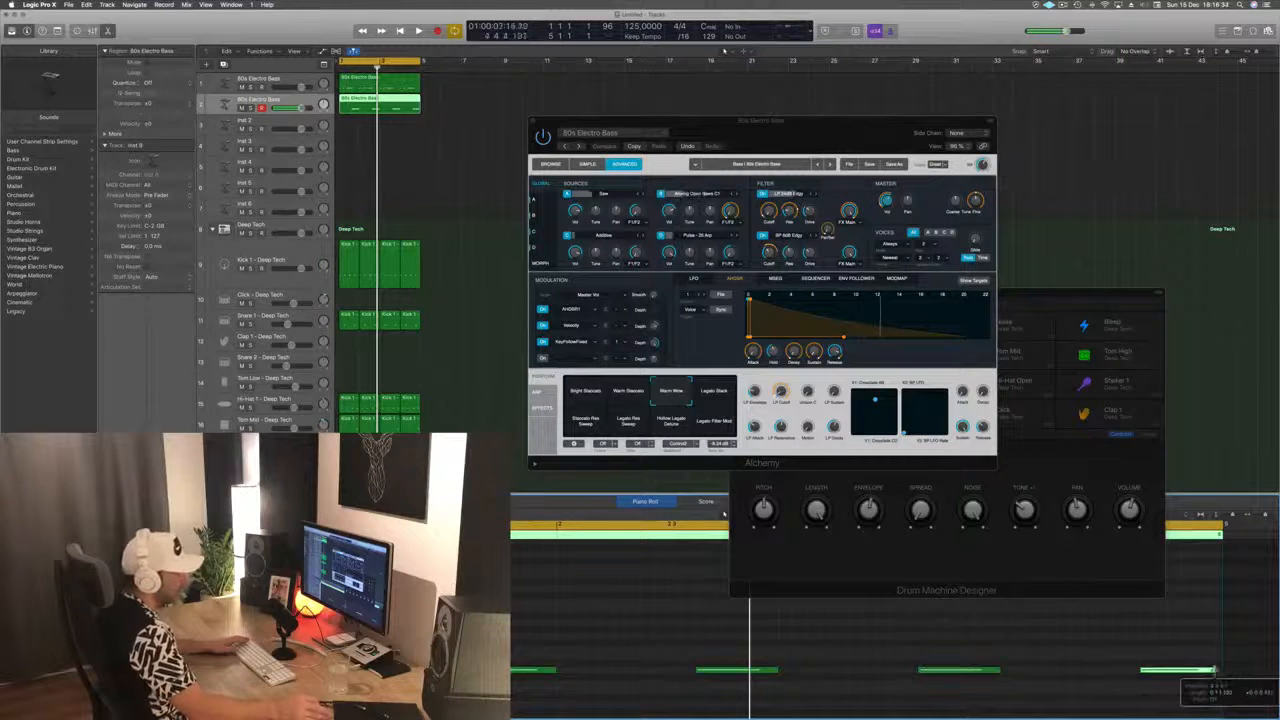
key(space)
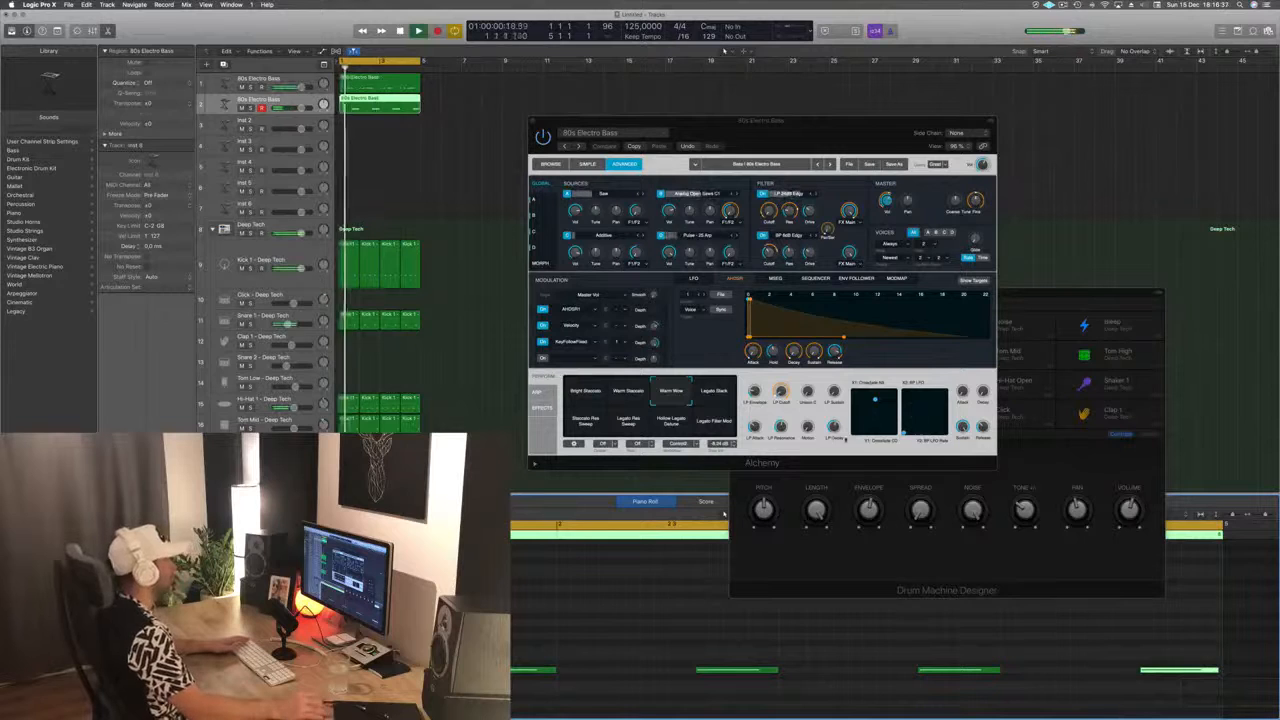
Step: Close the first bass track's Alchemy window, stop playback and open the preset browser in the second bass track's Alchemy
drag(838, 152, 772, 109)
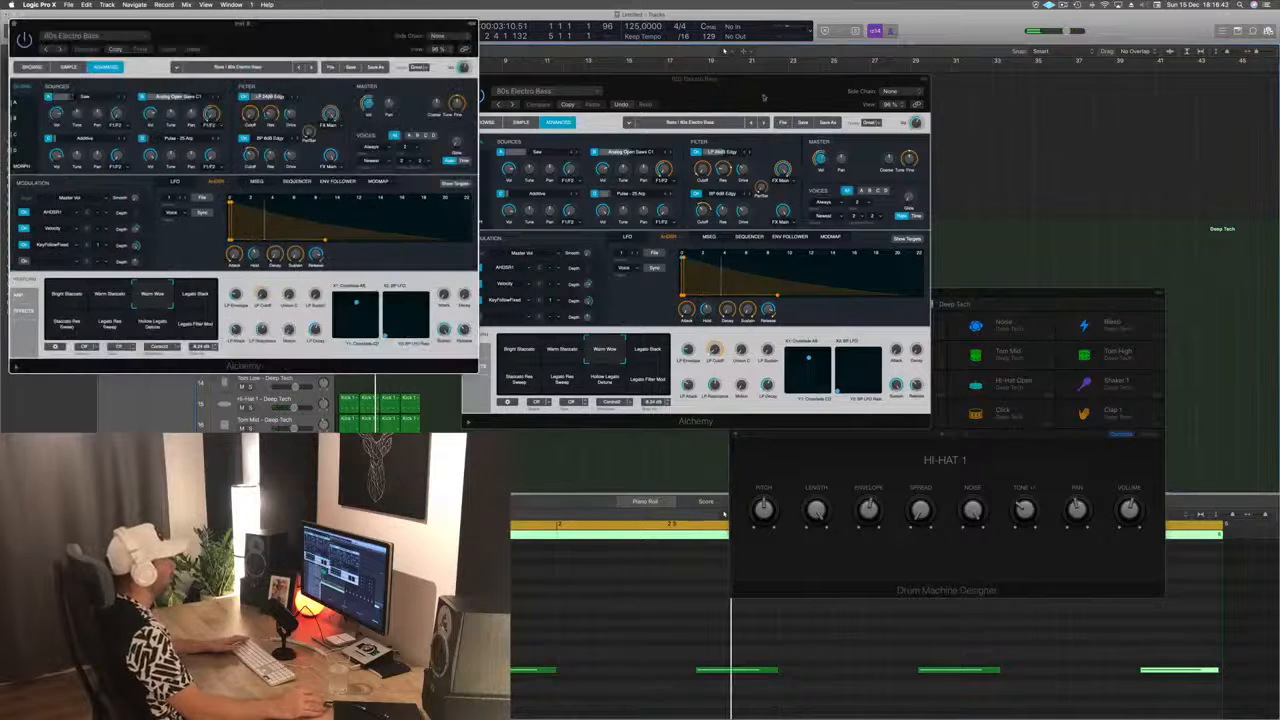
drag(764, 98, 841, 95)
click(543, 76)
drag(322, 27, 953, 95)
key(space)
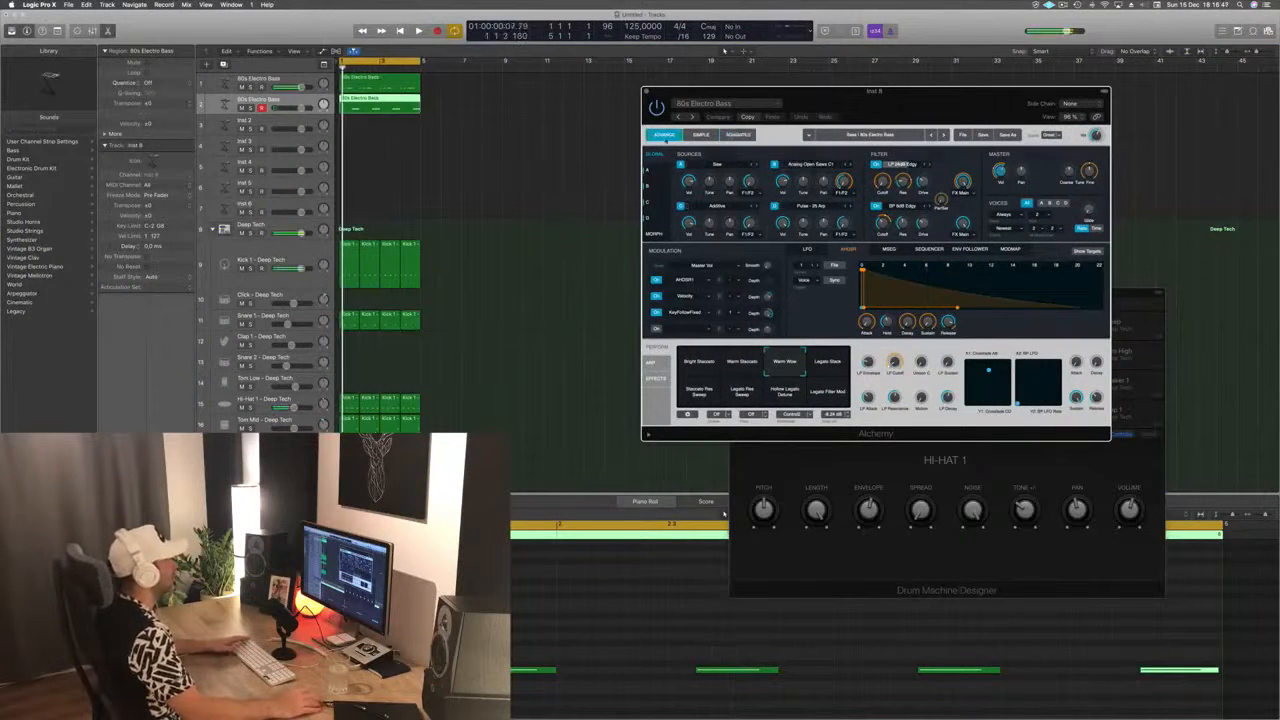
click(664, 136)
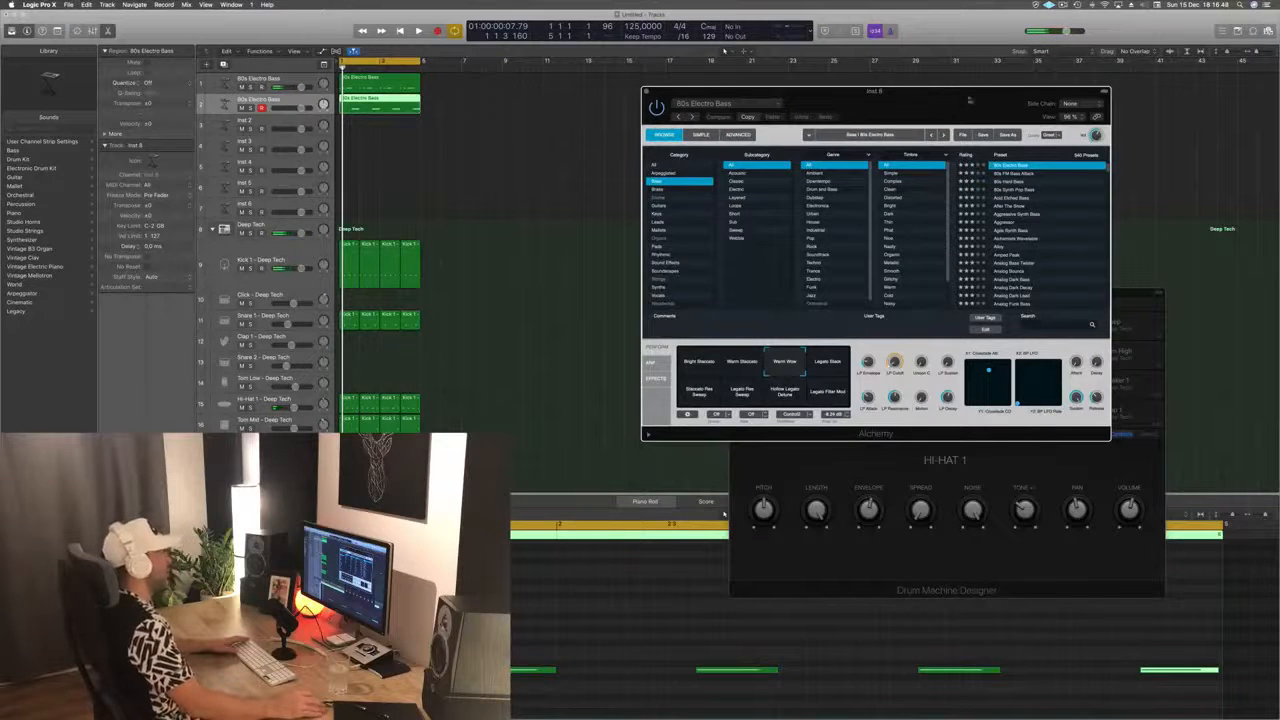
drag(969, 100, 855, 86)
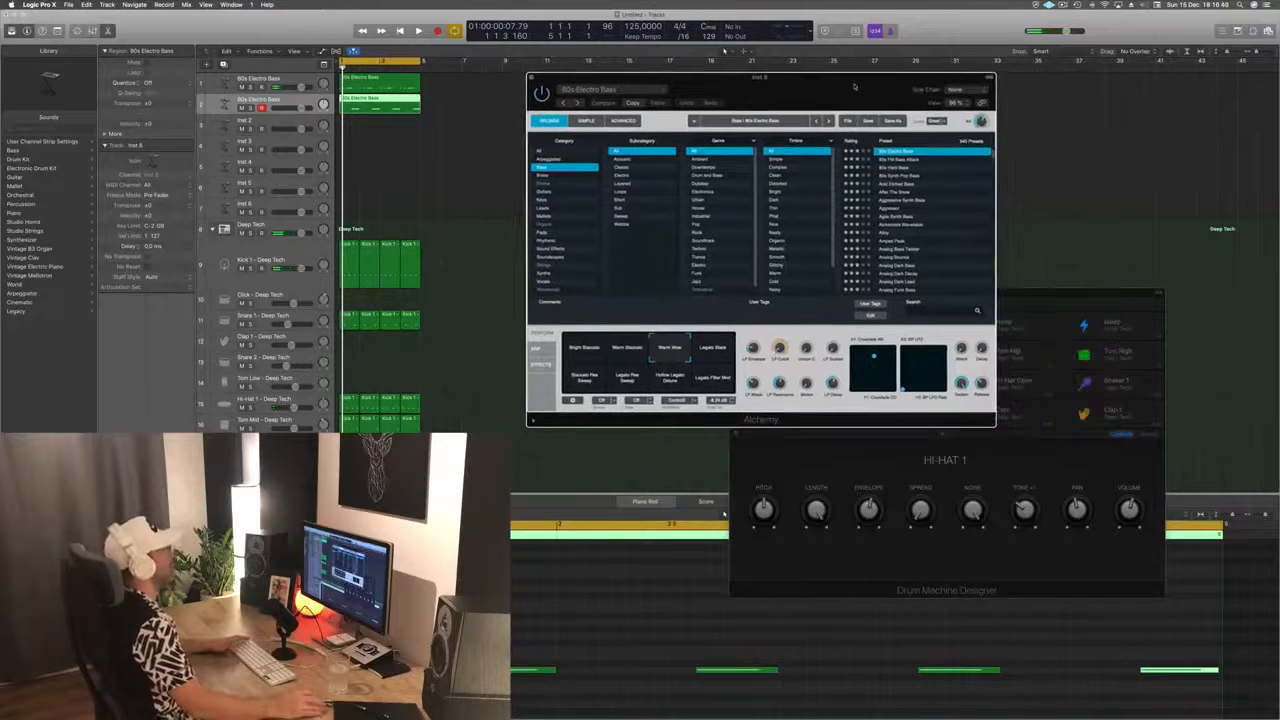
Step: Try the Acid Etched Bass preset on the second bass track during playback and lower the track's volume slightly
click(905, 193)
key(Up)
key(Up)
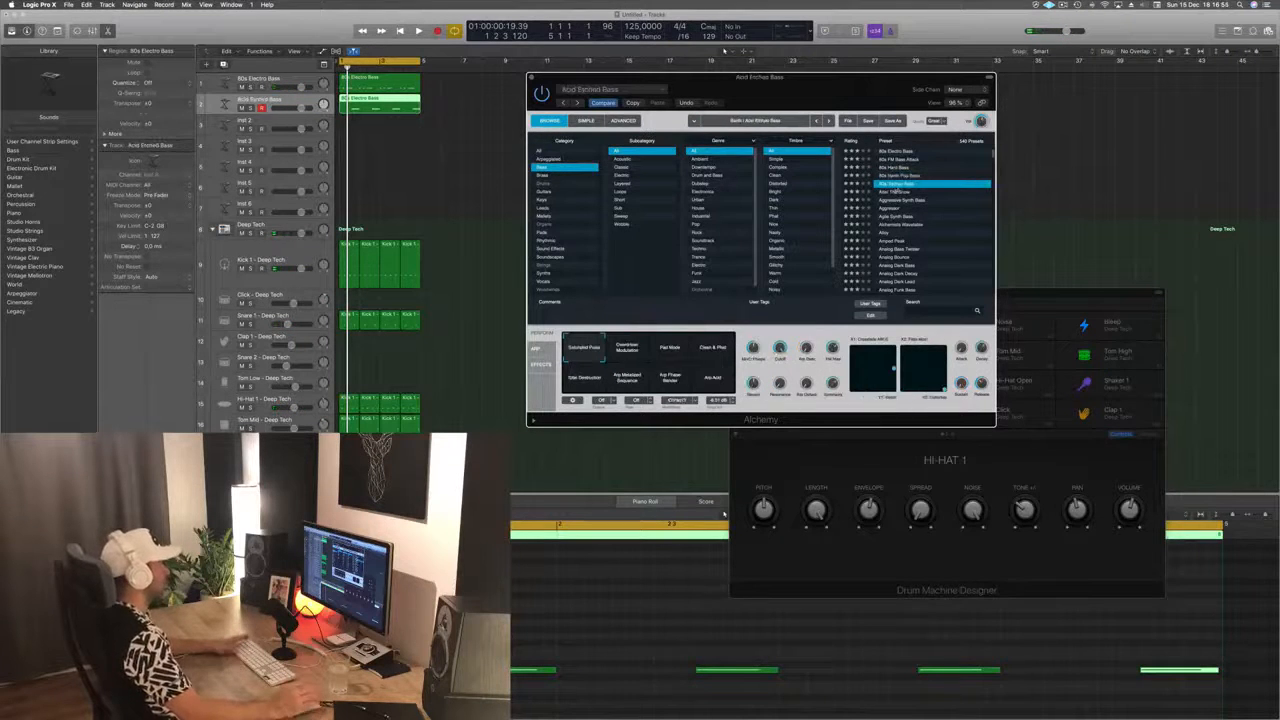
key(space)
drag(796, 93, 838, 104)
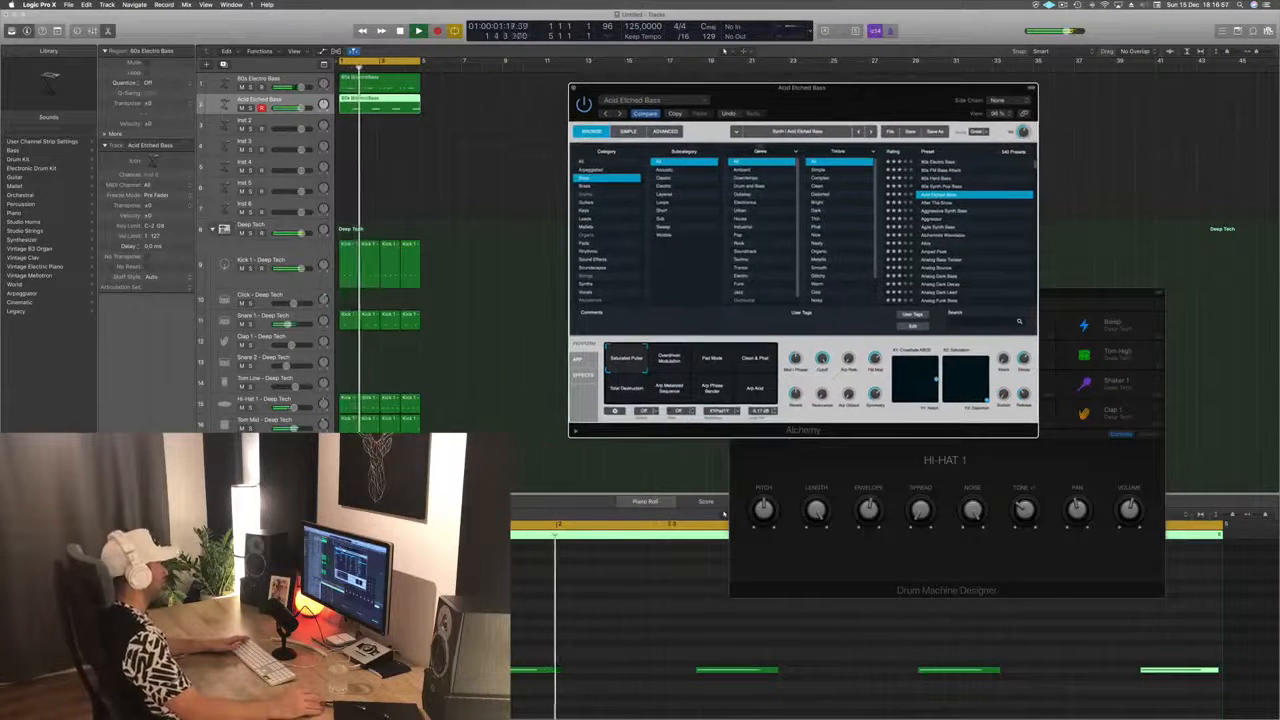
drag(301, 108, 297, 108)
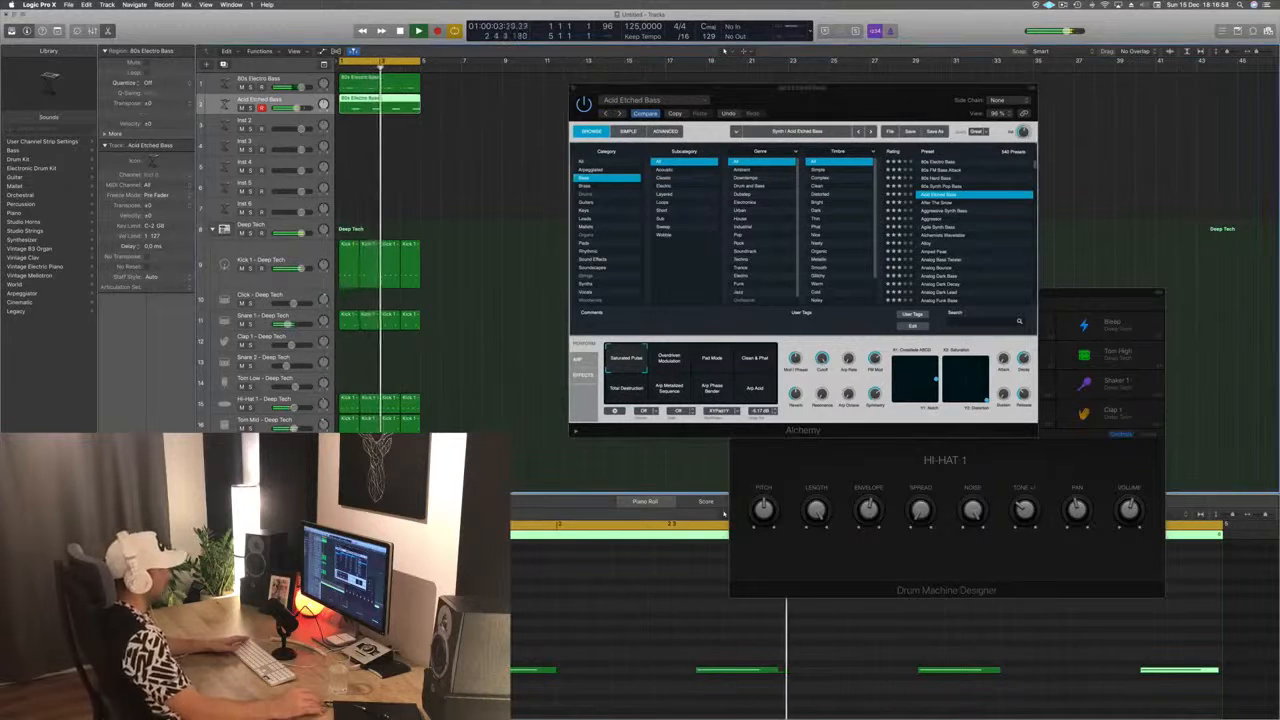
Step: Transpose all notes in the second bass track's region up one octave
click(584, 660)
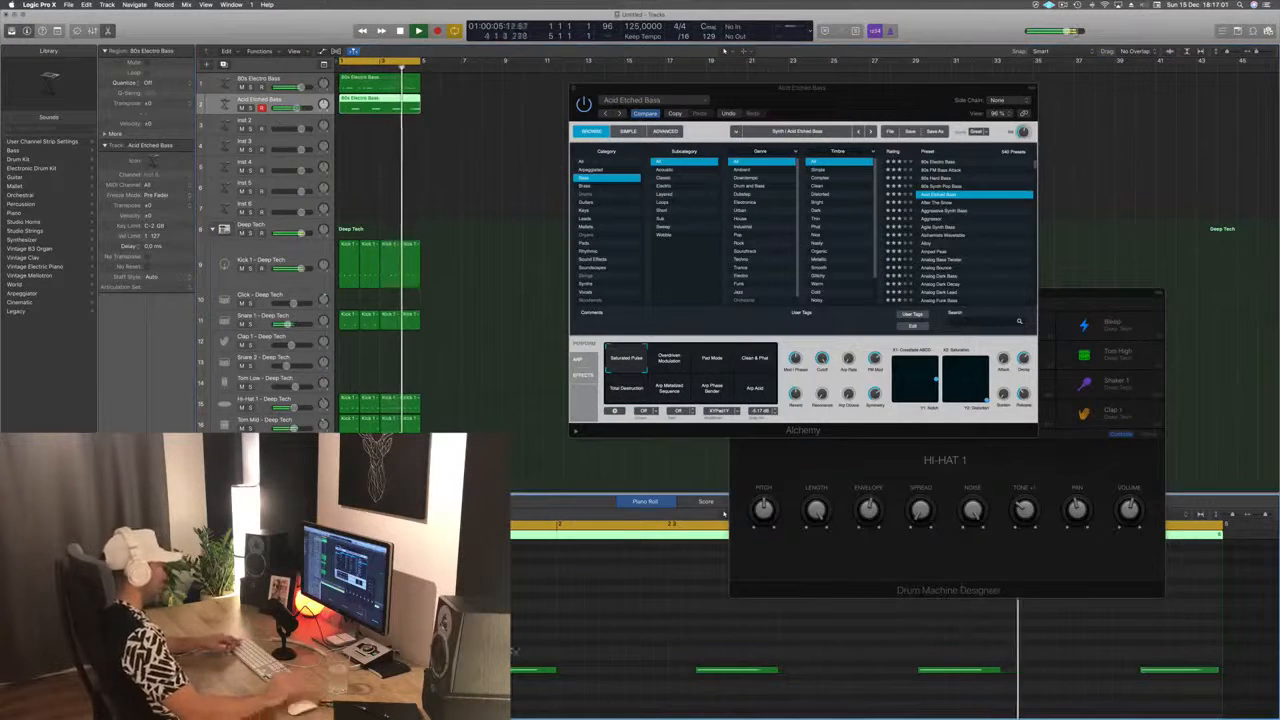
key(super+a)
key(alt+shift+Up)
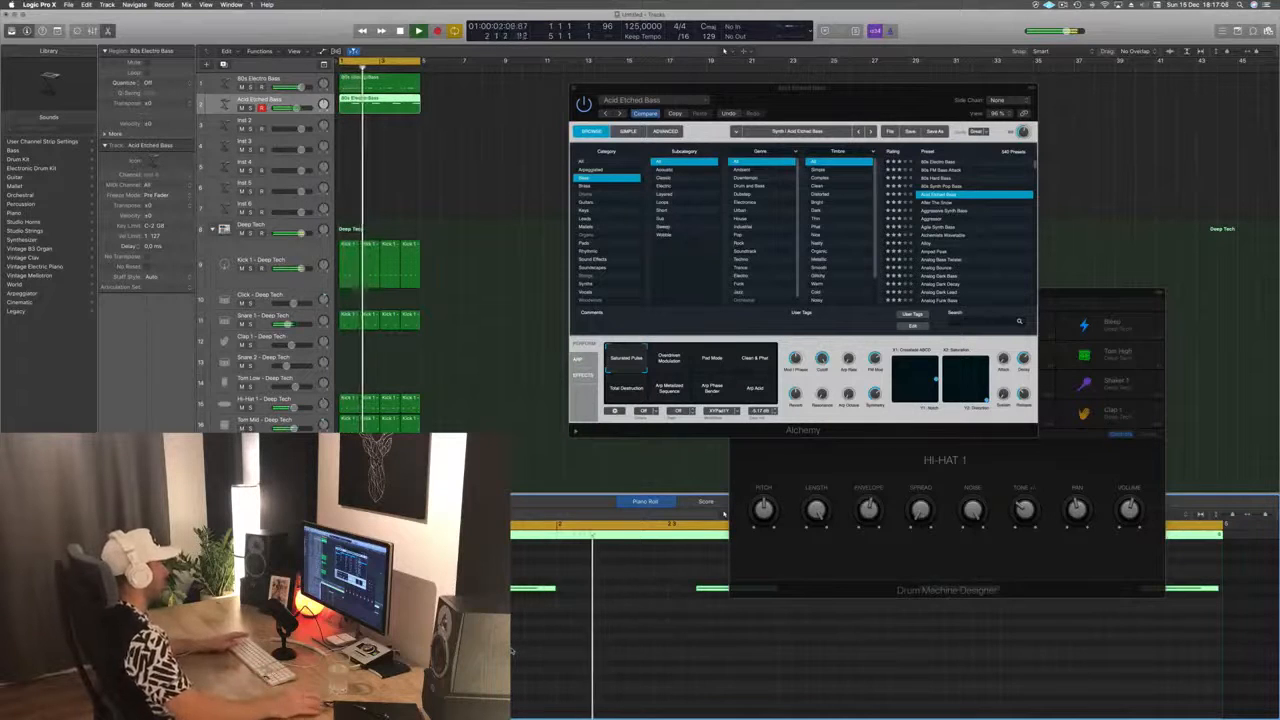
Step: Audition the following bass presets, load Agile Synth Bass on the second bass track and reduce the track's volume
drag(869, 103, 755, 157)
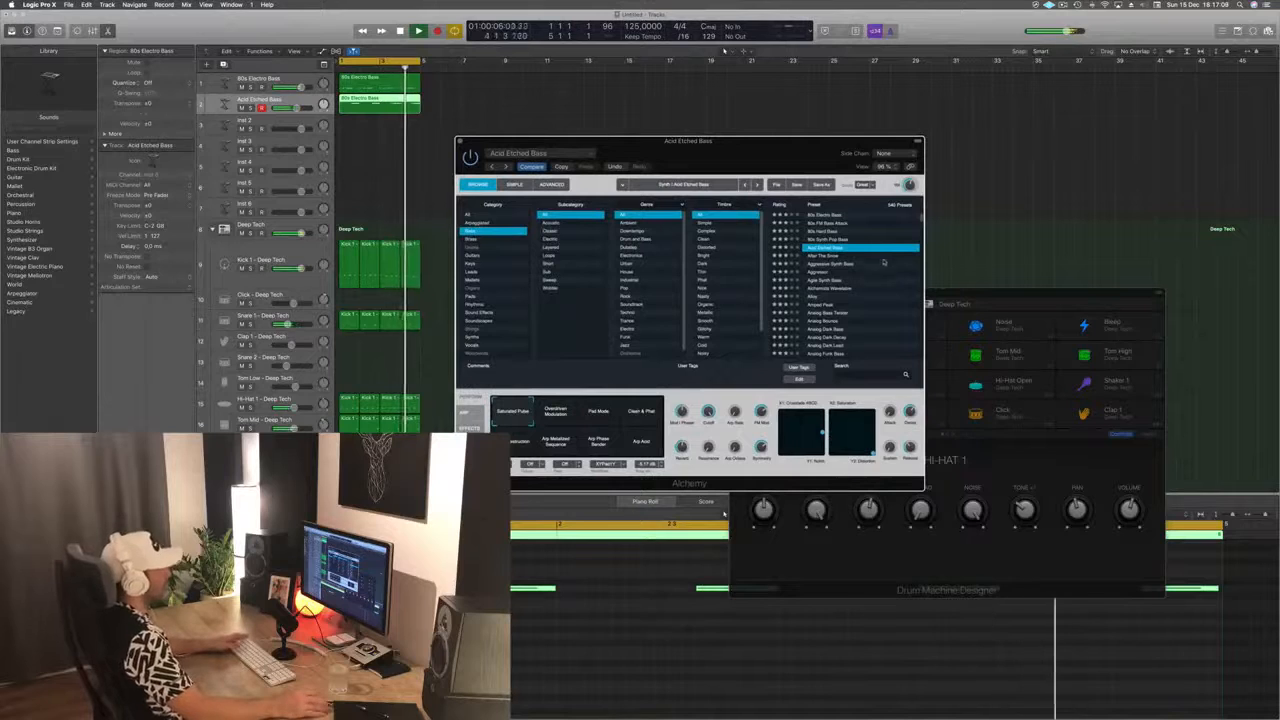
key(Down)
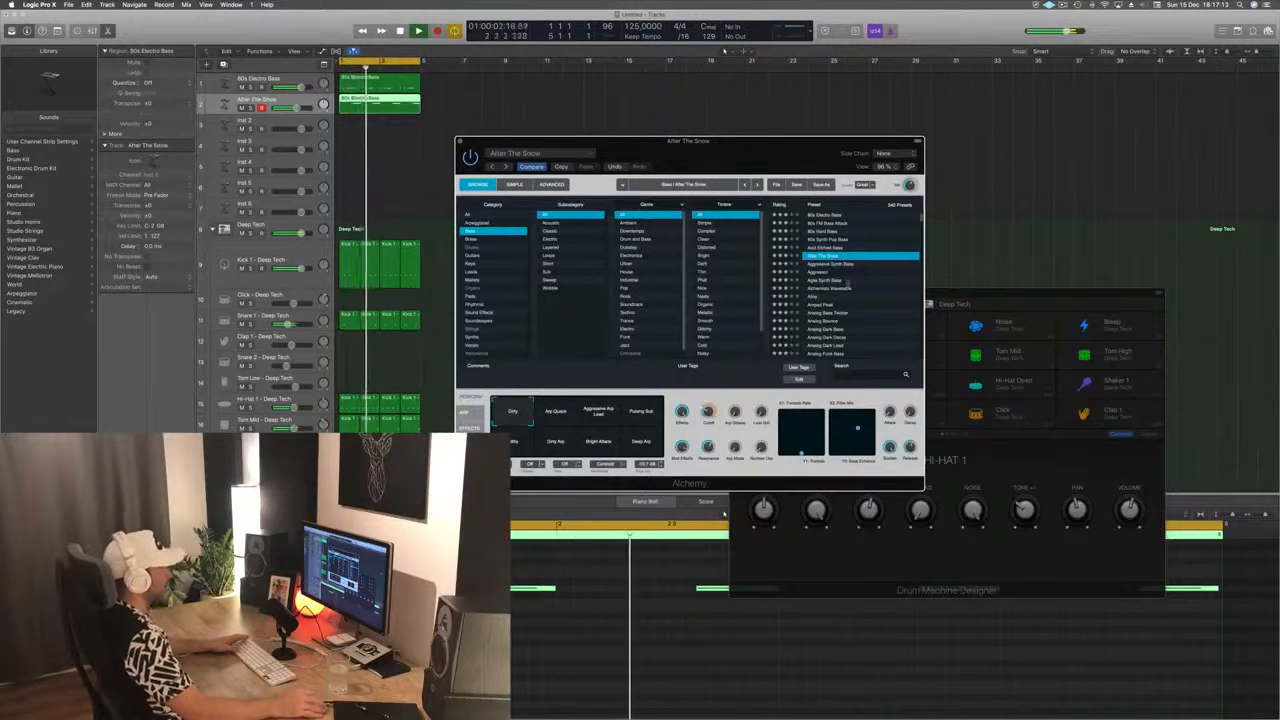
key(Down)
key(Down)
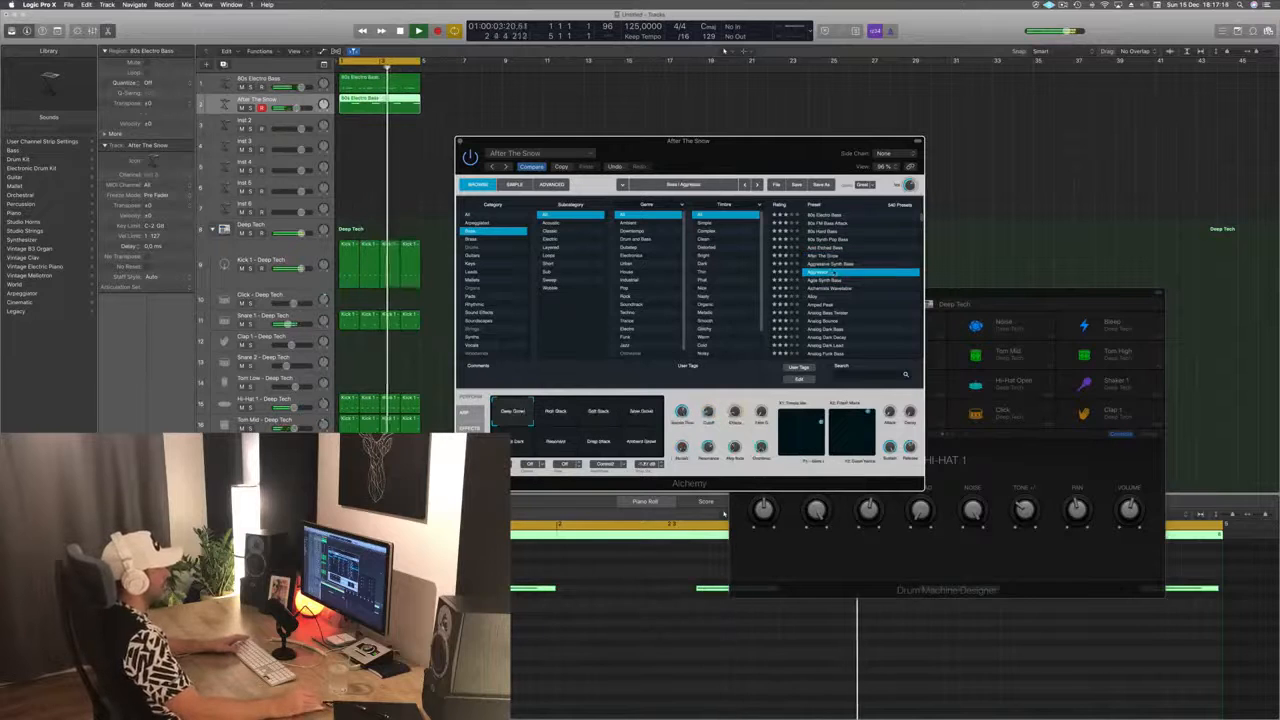
key(Down)
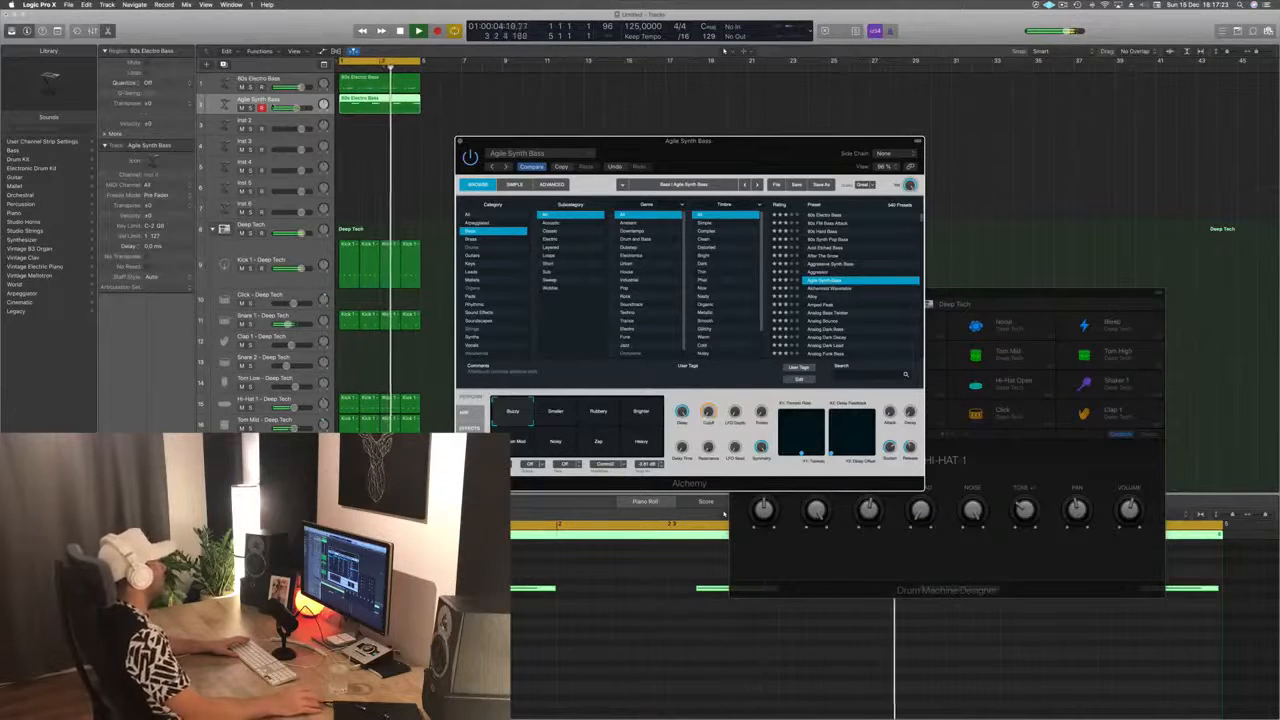
click(262, 100)
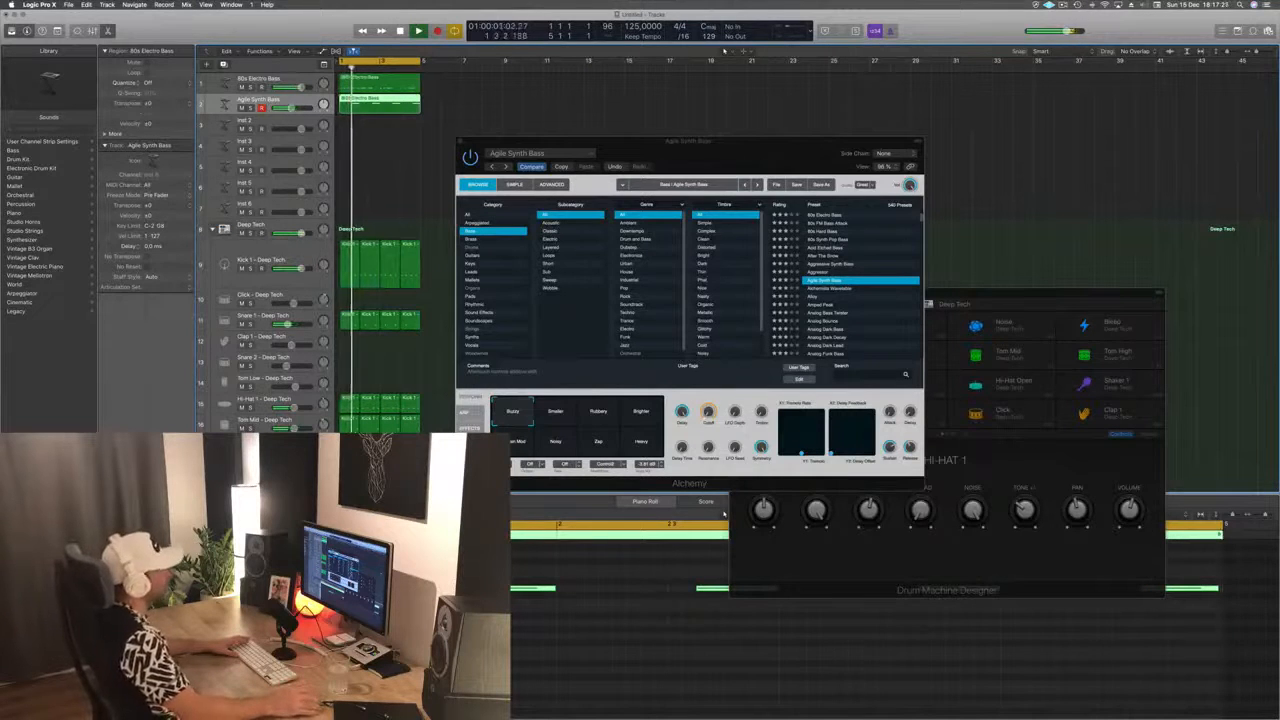
Step: Try the Smaller and Rubbery performance snapshots of Agile Synth Bass and return to Buzzy
click(765, 157)
drag(765, 157, 790, 150)
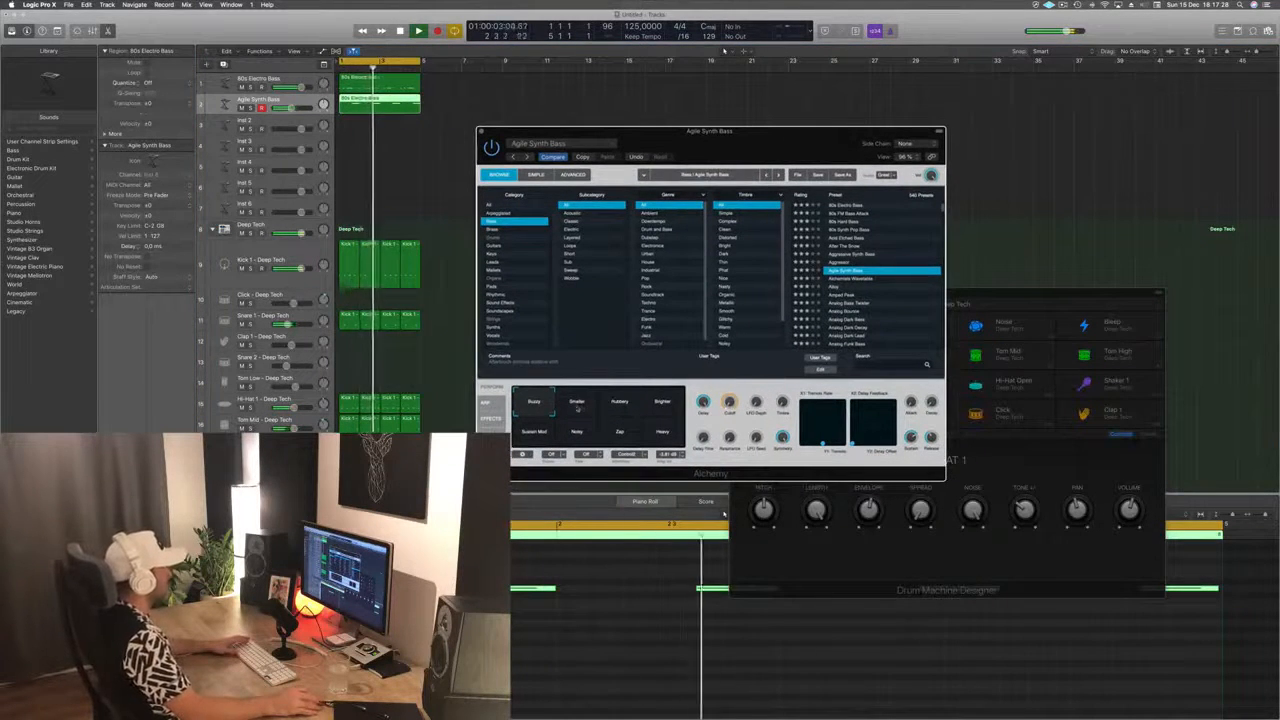
click(580, 406)
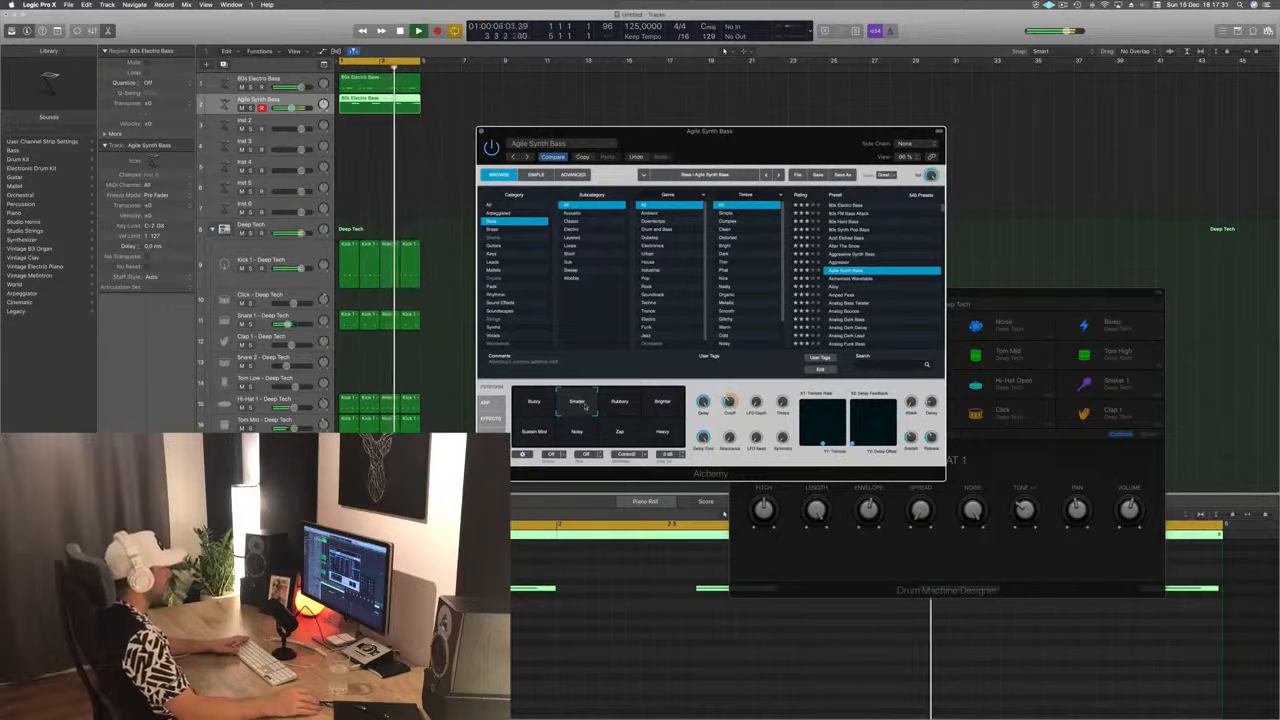
click(545, 402)
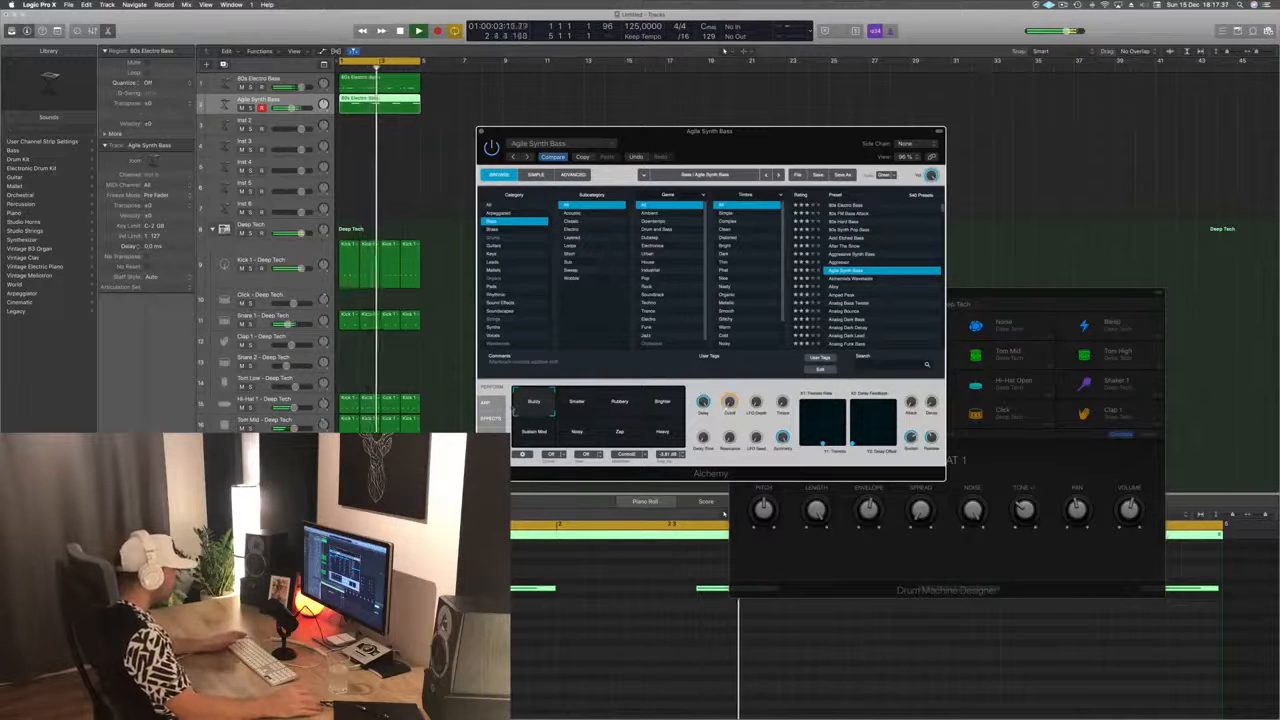
click(575, 404)
click(619, 404)
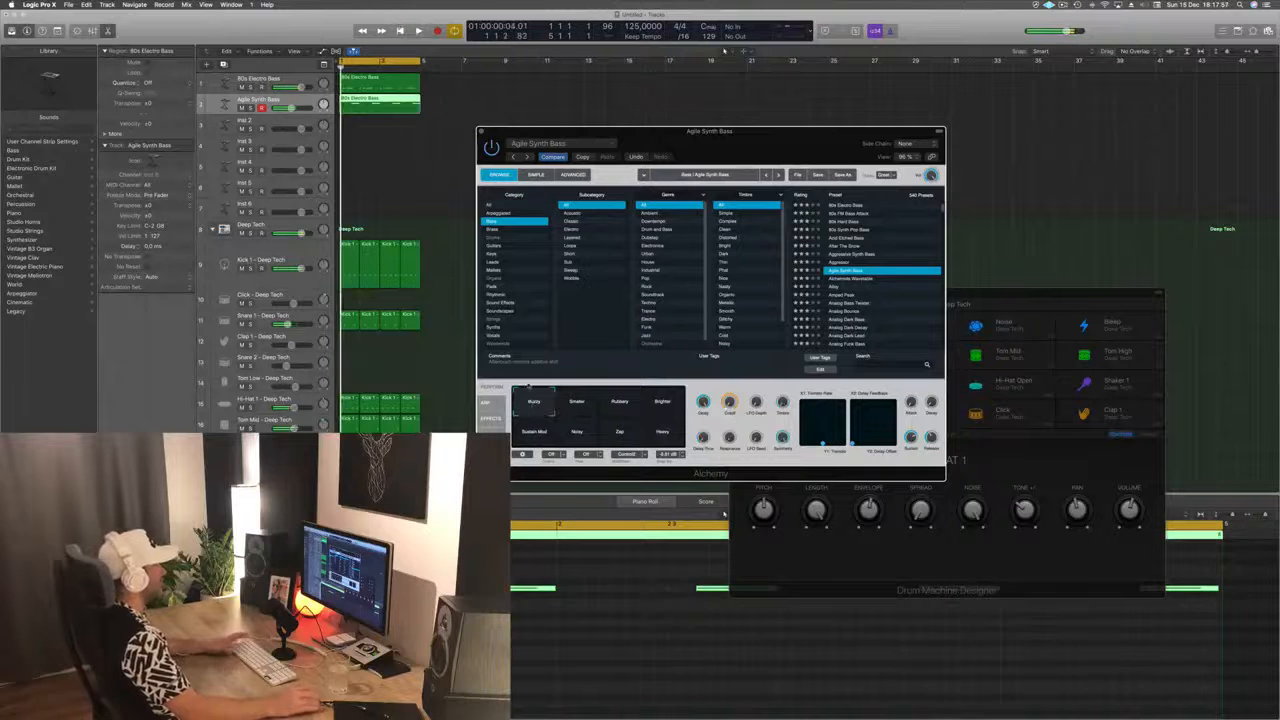
Step: Close the Alchemy window and copy the first Hi-Hat 1 region onto the Block track at bar 1
drag(776, 135, 752, 131)
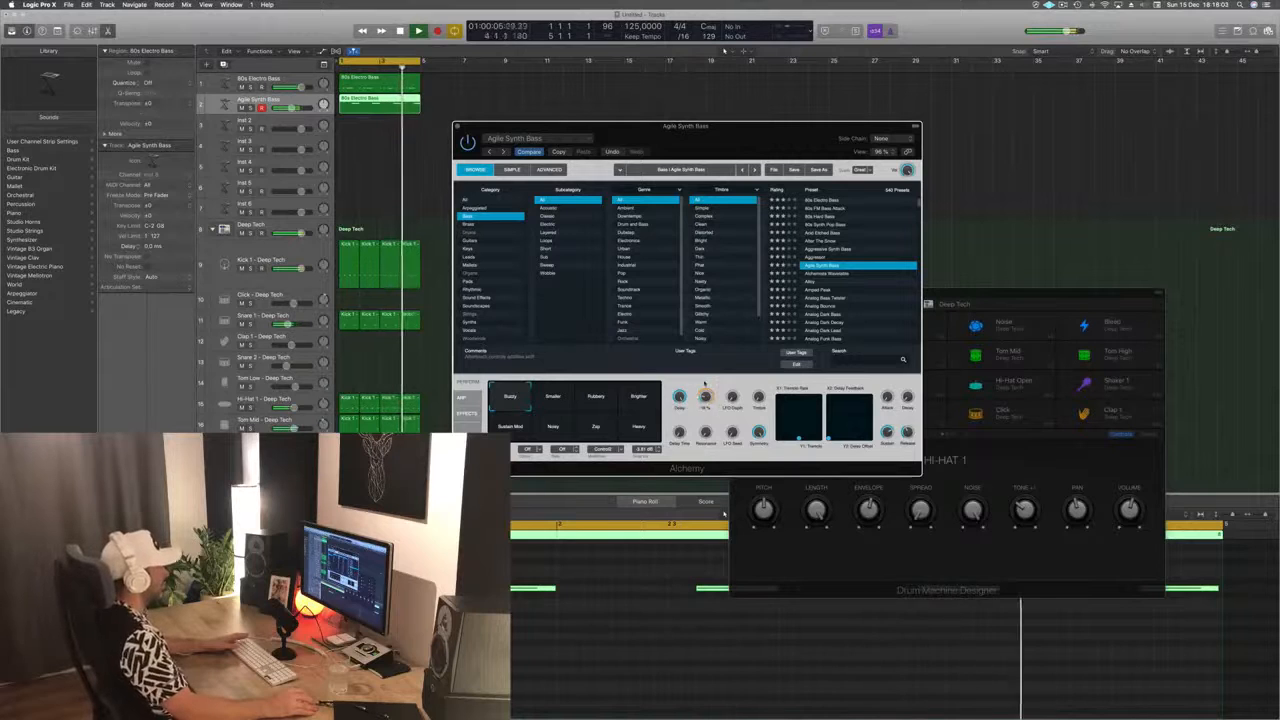
drag(742, 134, 772, 140)
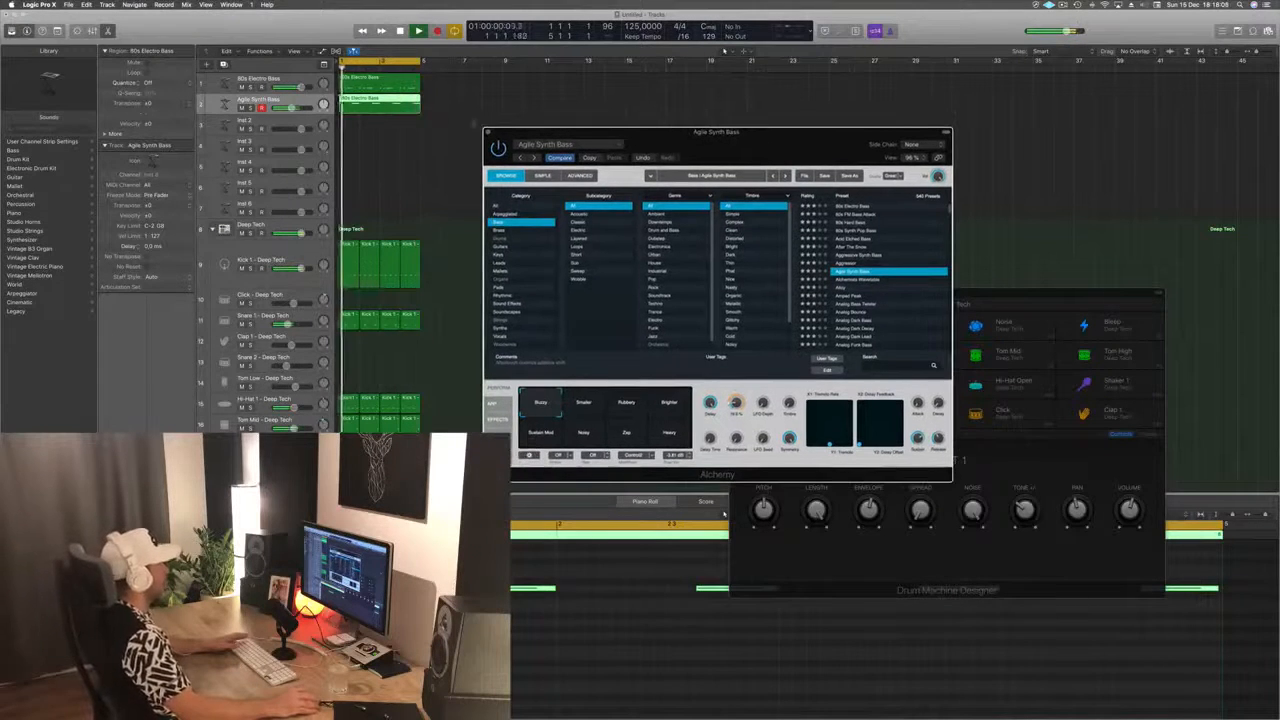
key(super+w)
scroll(586, 229, down, 6)
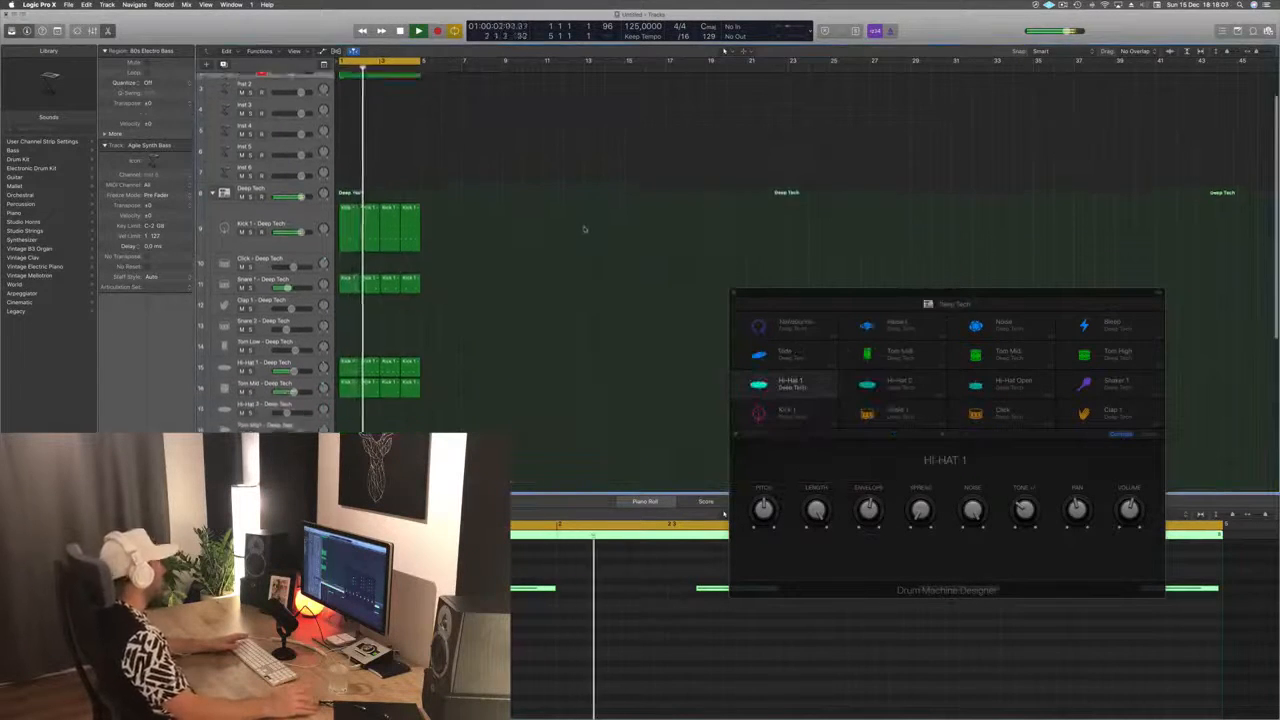
scroll(480, 345, down, 3)
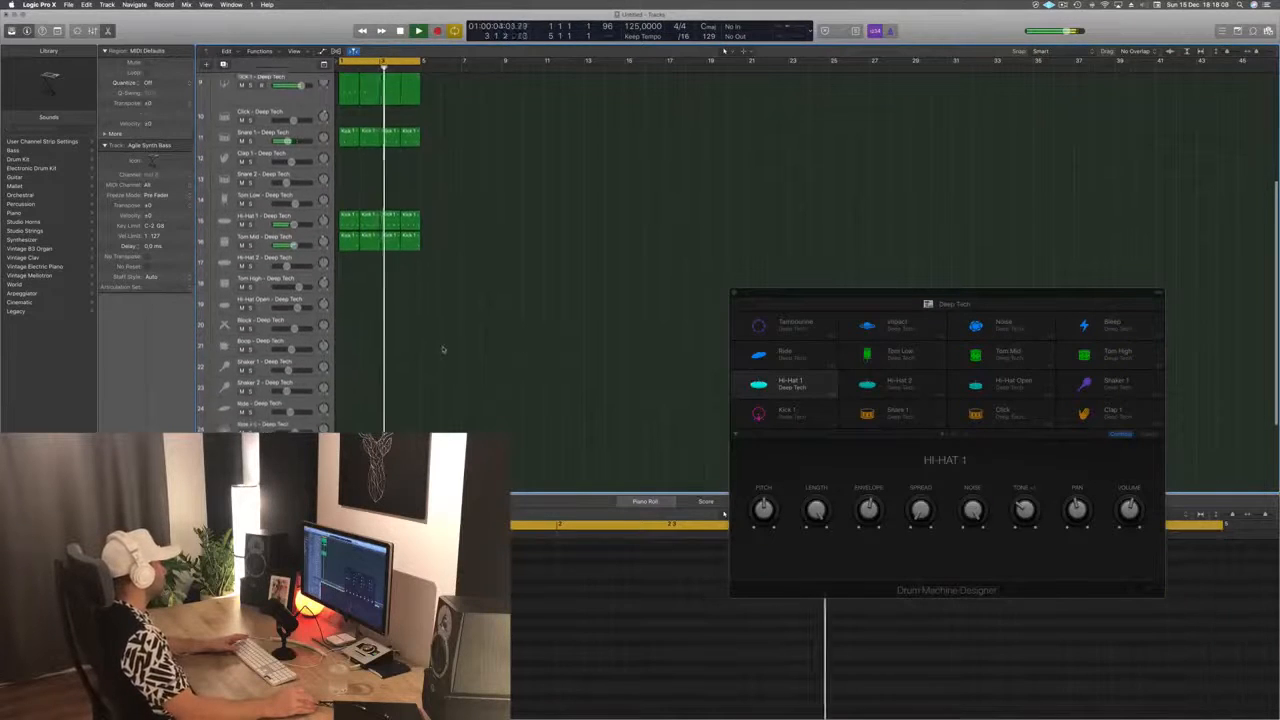
scroll(520, 300, down, 3)
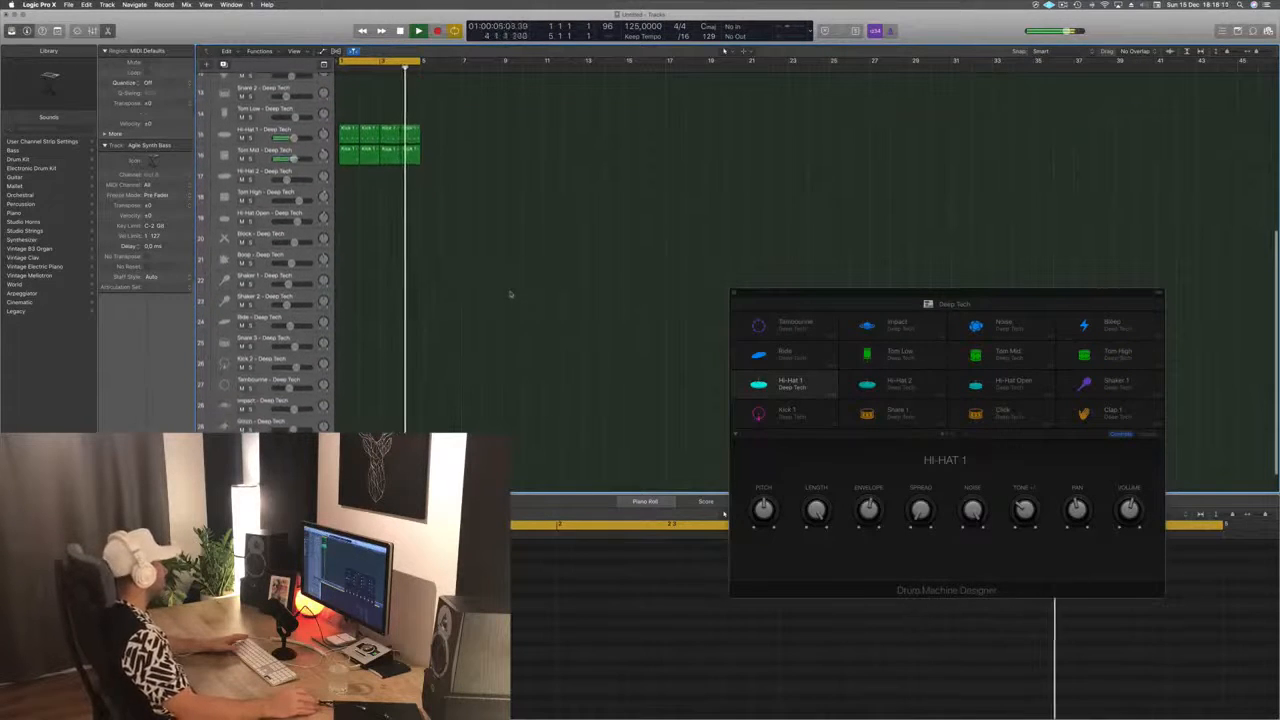
scroll(509, 296, down, 1)
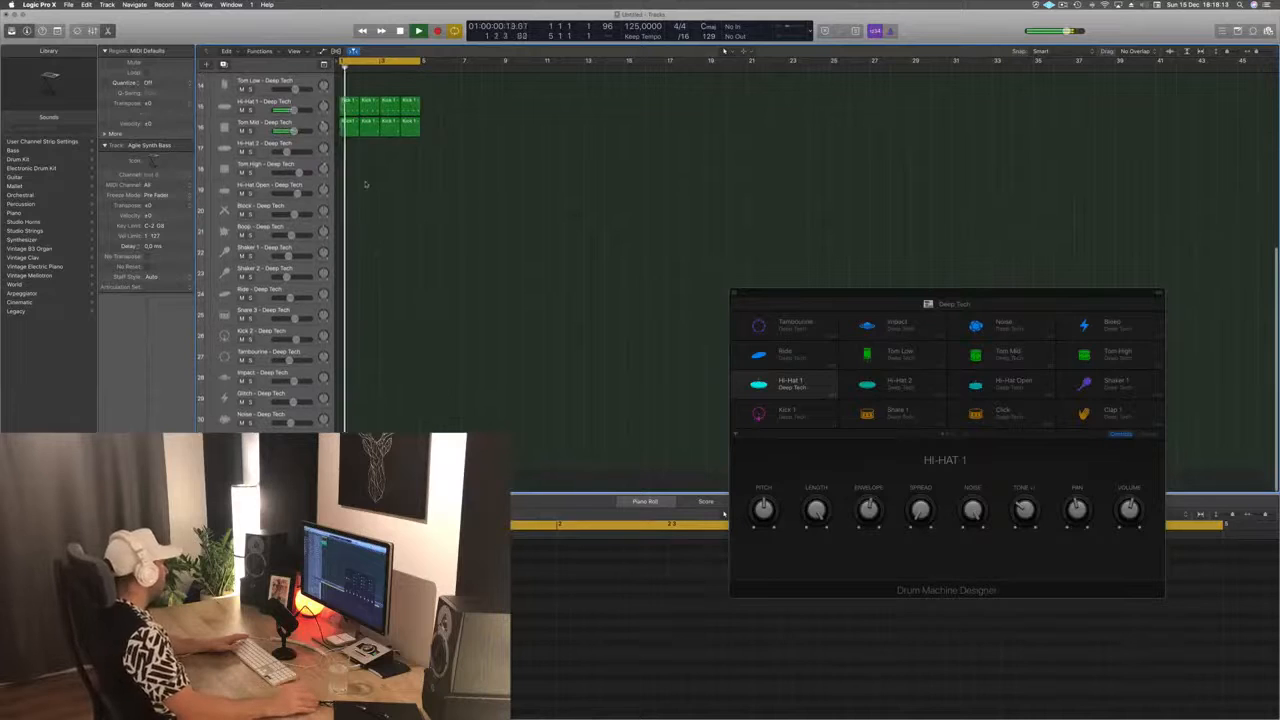
scroll(400, 210, up, 4)
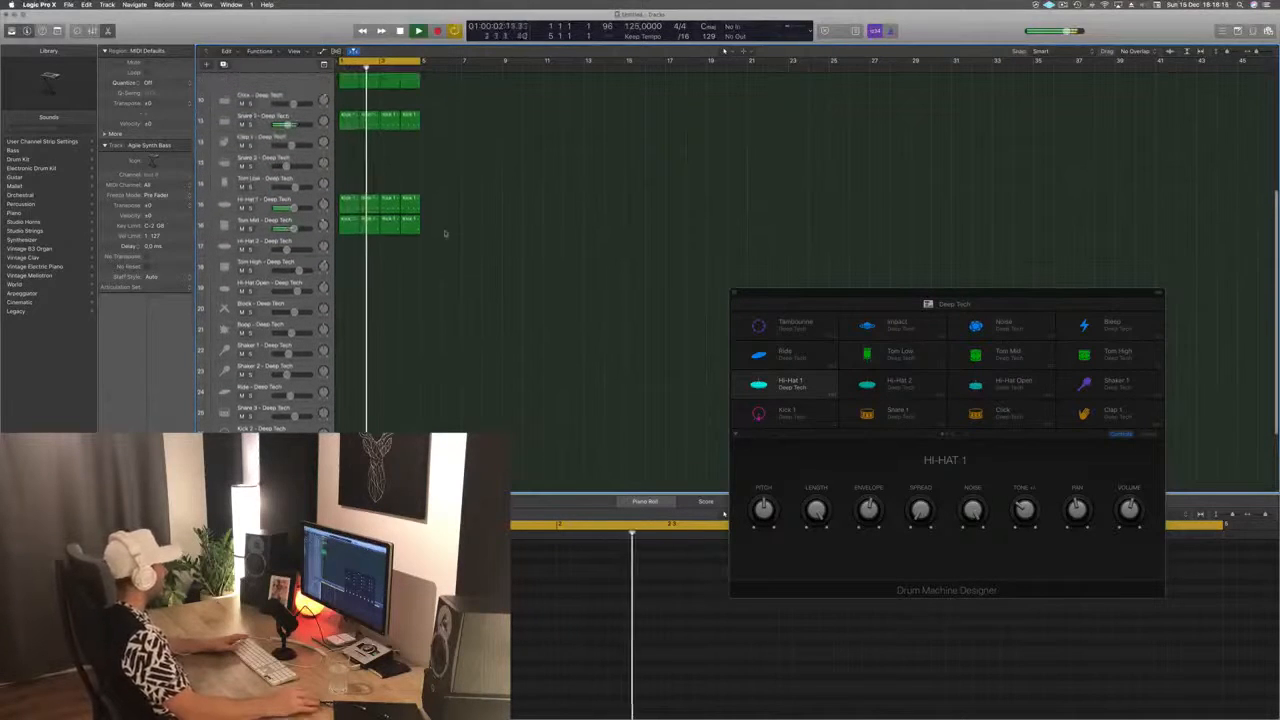
drag(353, 211, 339, 257)
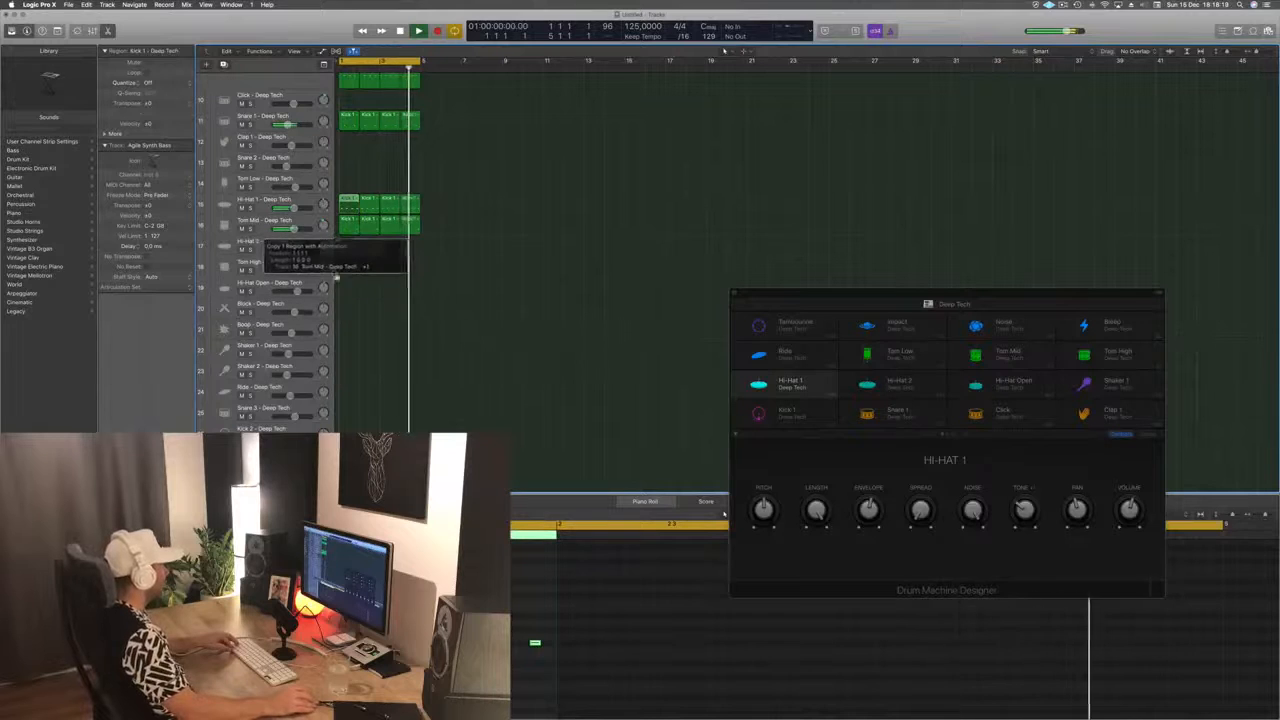
drag(330, 357, 348, 384)
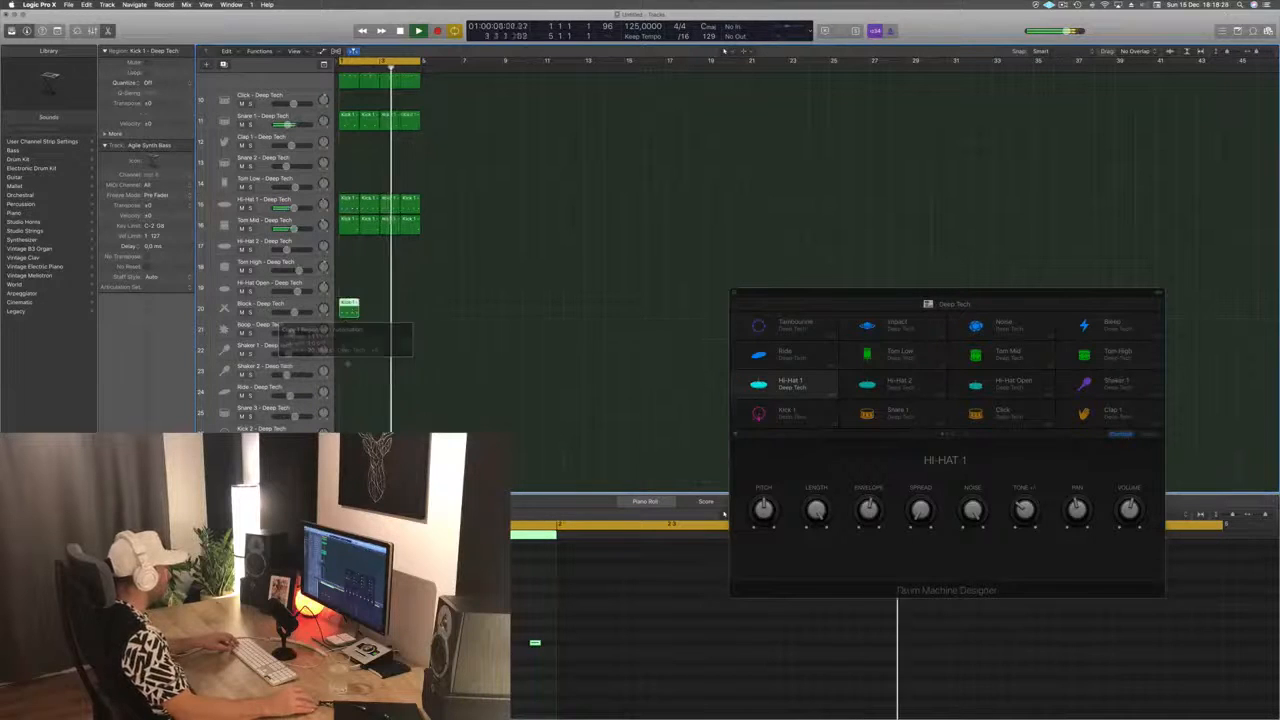
Step: Transpose the notes in the Block track's copied region up five semitones so they trigger the Block sound
drag(516, 609, 548, 693)
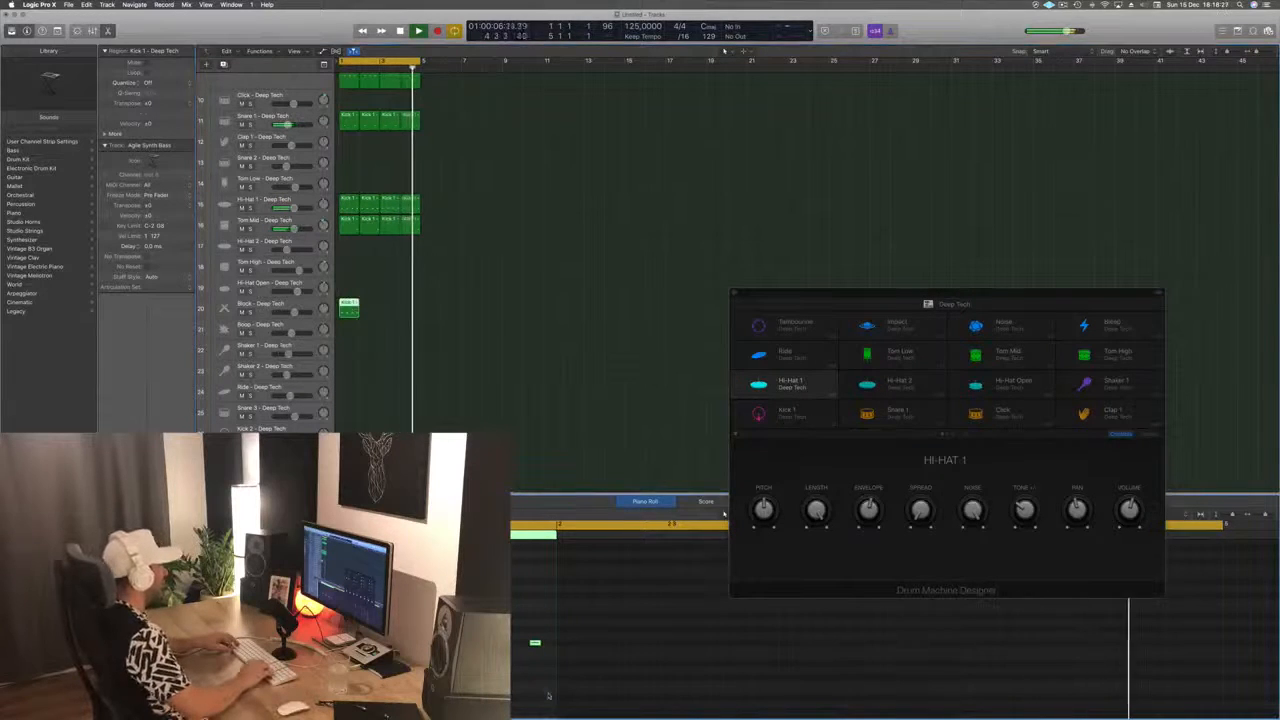
key(alt+Up)
key(alt+Up)
key(alt+Up)
key(alt+Up)
key(alt+Up)
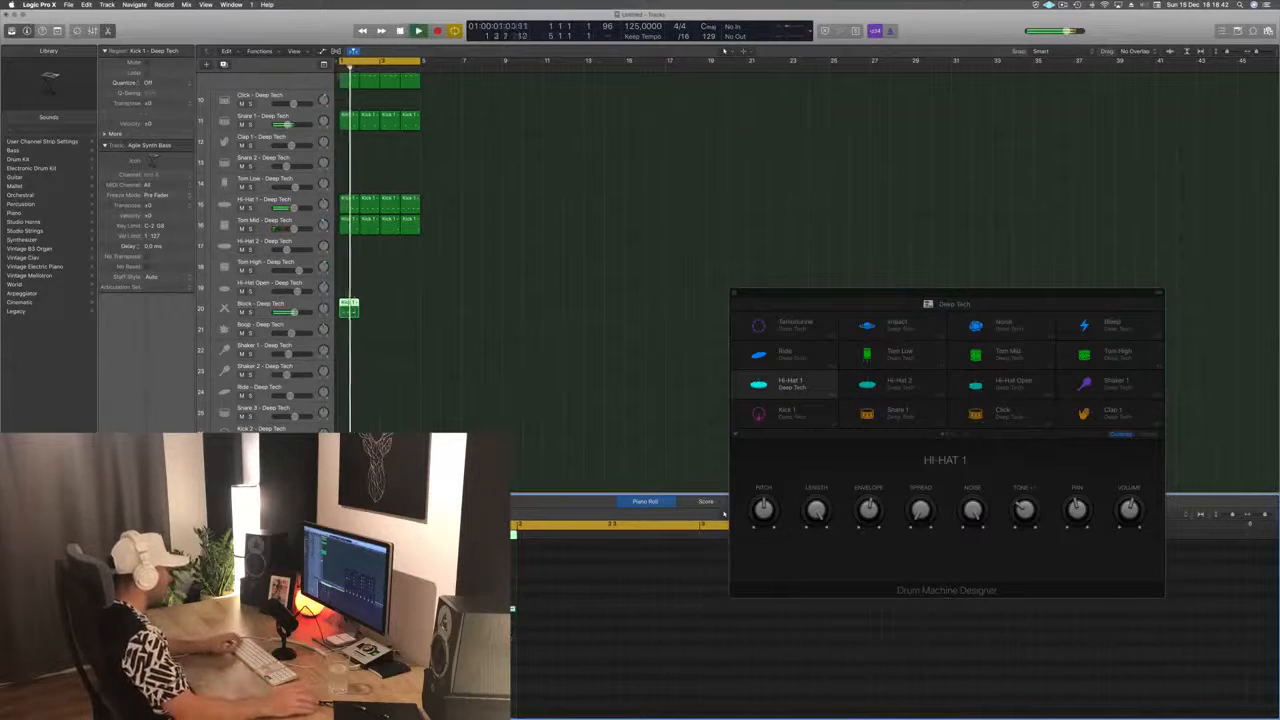
Step: Repeat the Block region through bar 4 and play the loop
key(space)
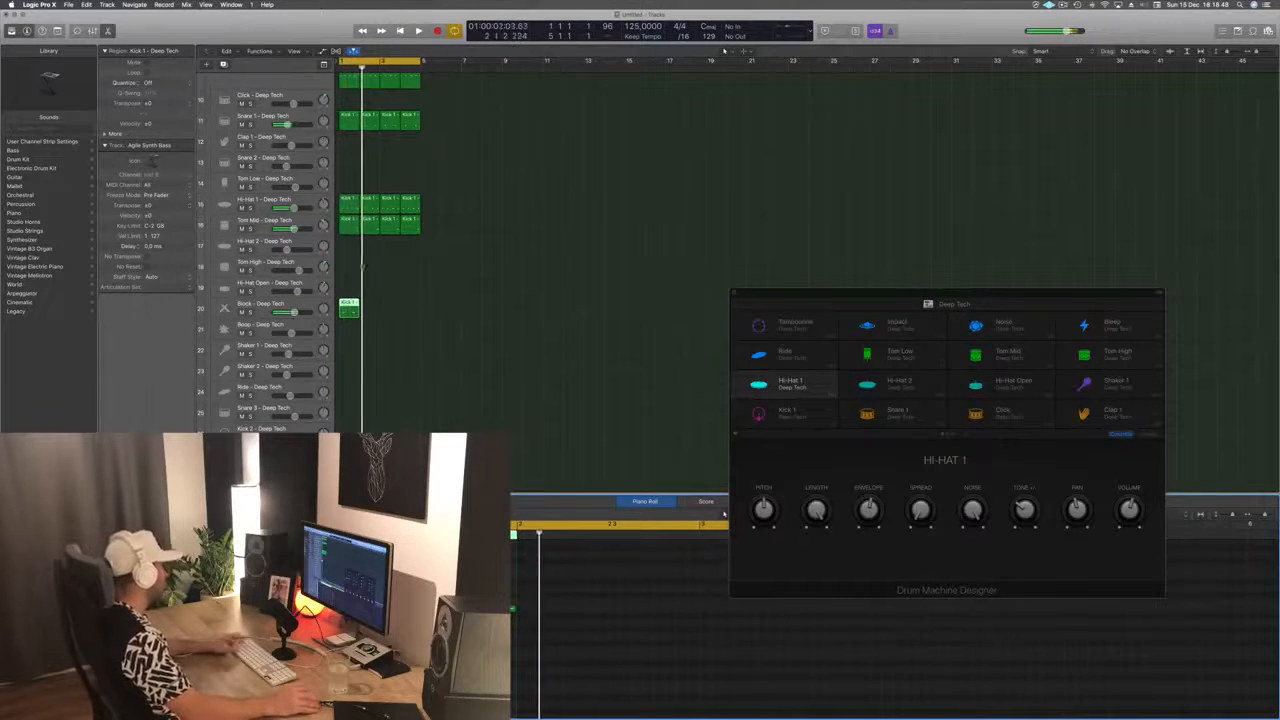
drag(369, 316, 380, 312)
key(space)
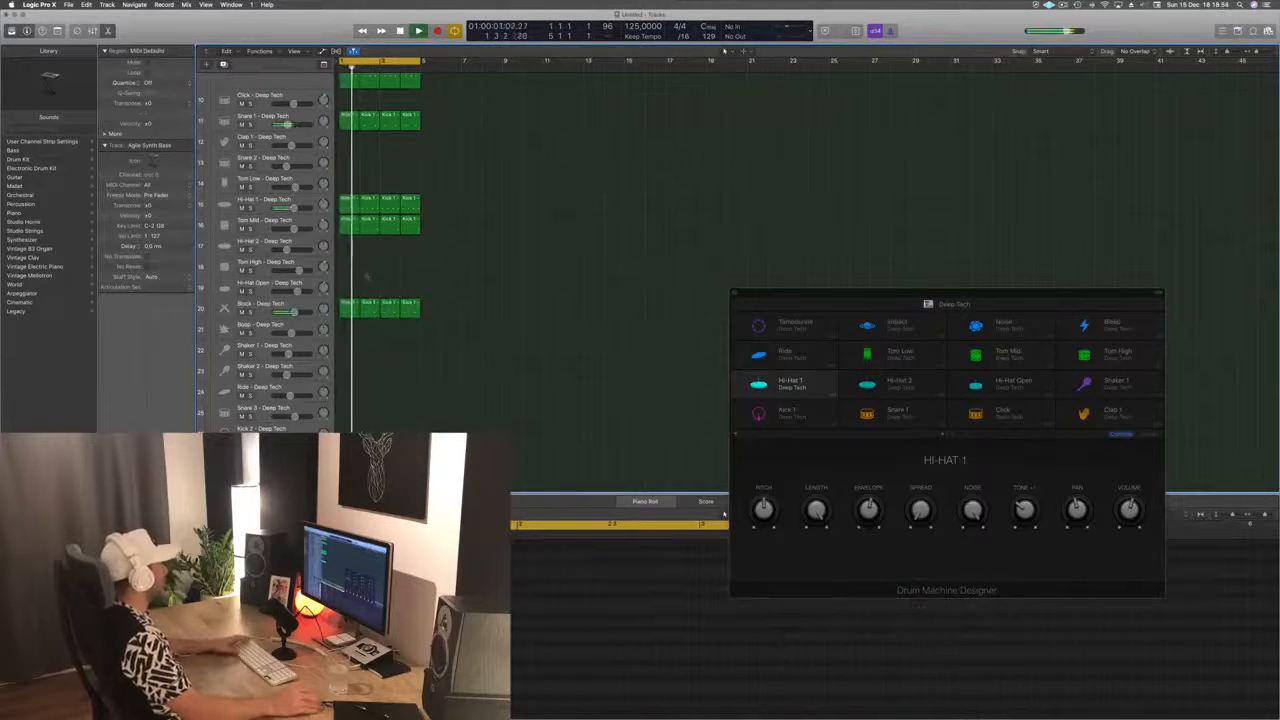
Step: Edit the note pattern in the Block track's first region in the Piano Roll and play the loop to check it
click(345, 307)
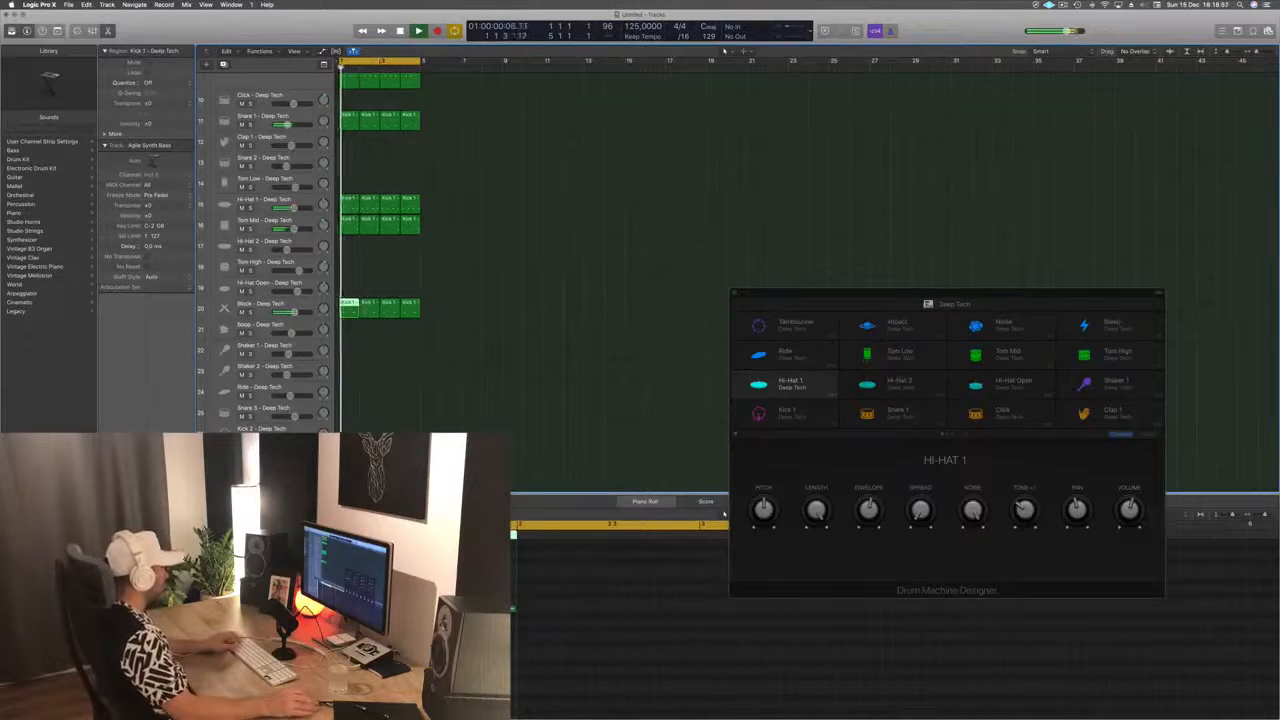
key(space)
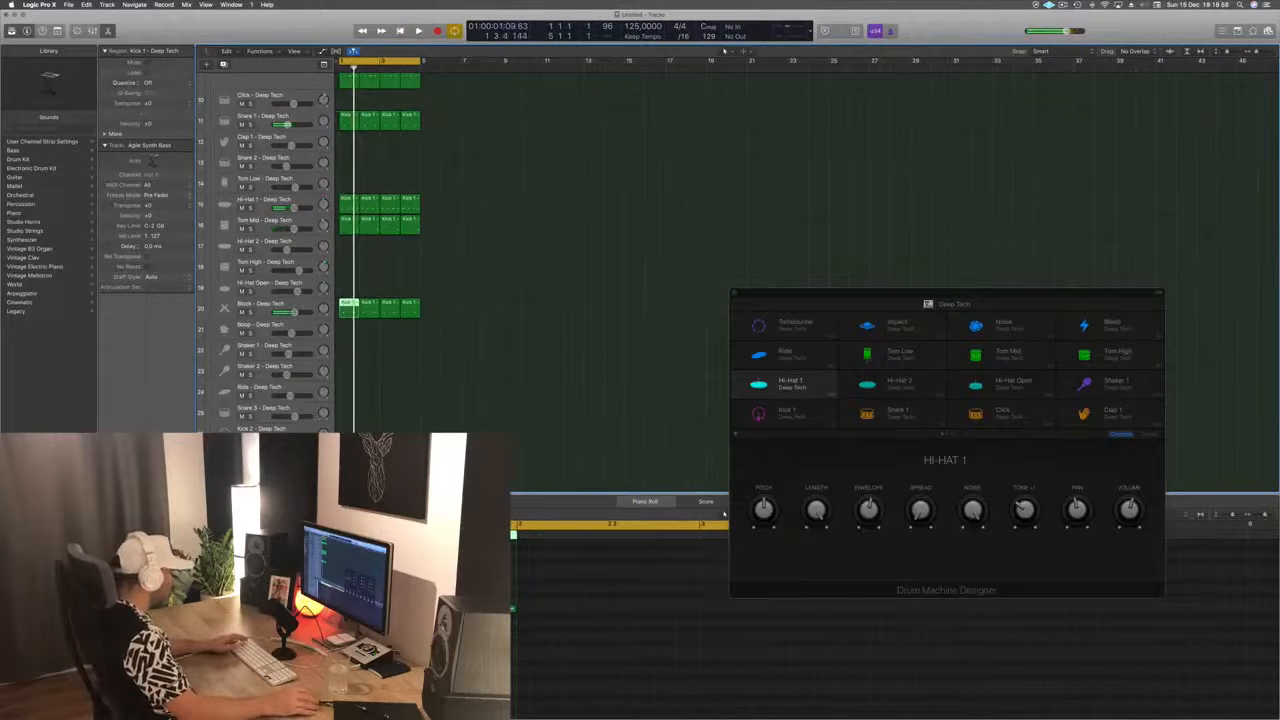
click(420, 608)
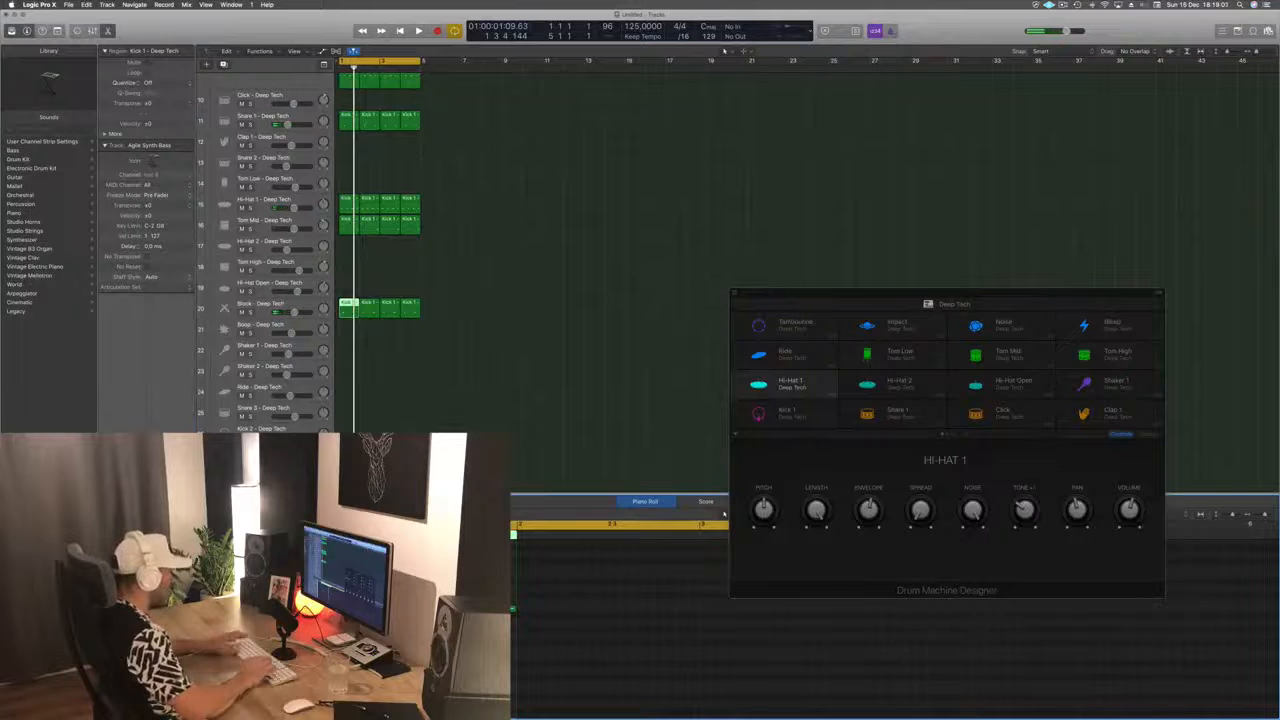
key(space)
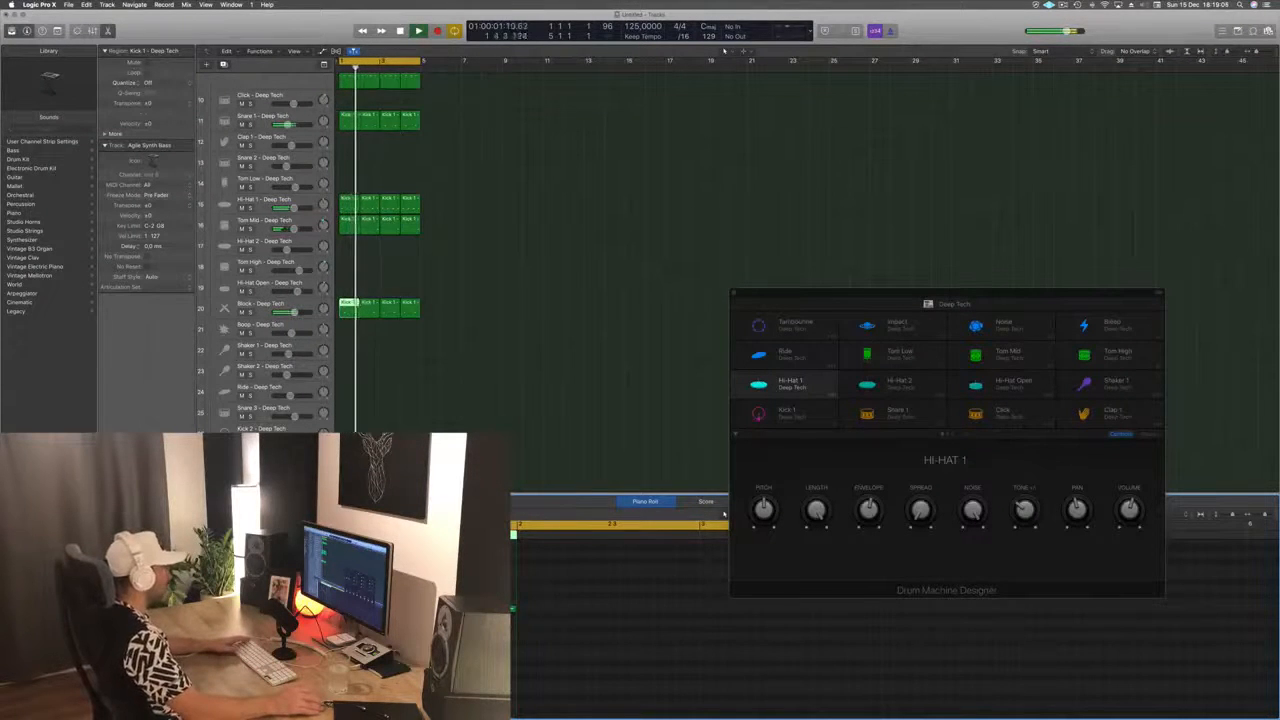
key(space)
Step: Replace the Block track's old repeats through bar 4 with copies of the edited first region and lower the Block volume
drag(482, 310, 395, 316)
key(Delete)
shift+click(351, 315)
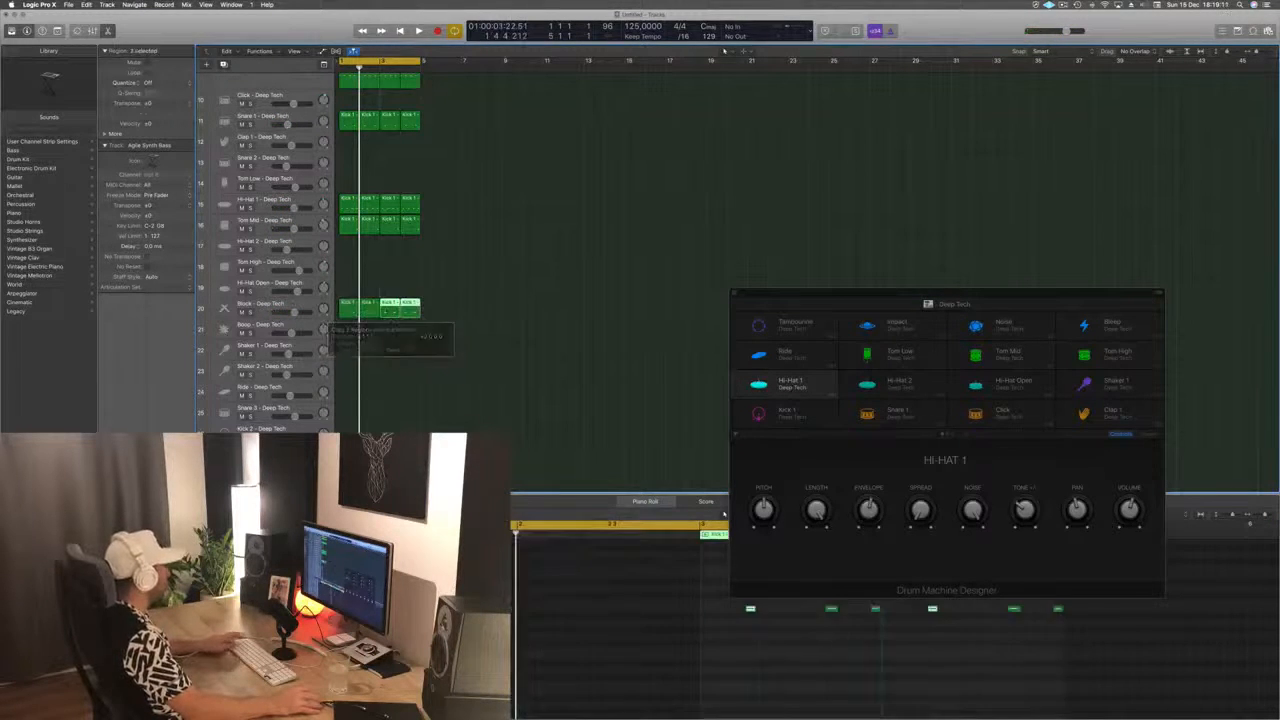
click(290, 311)
key(space)
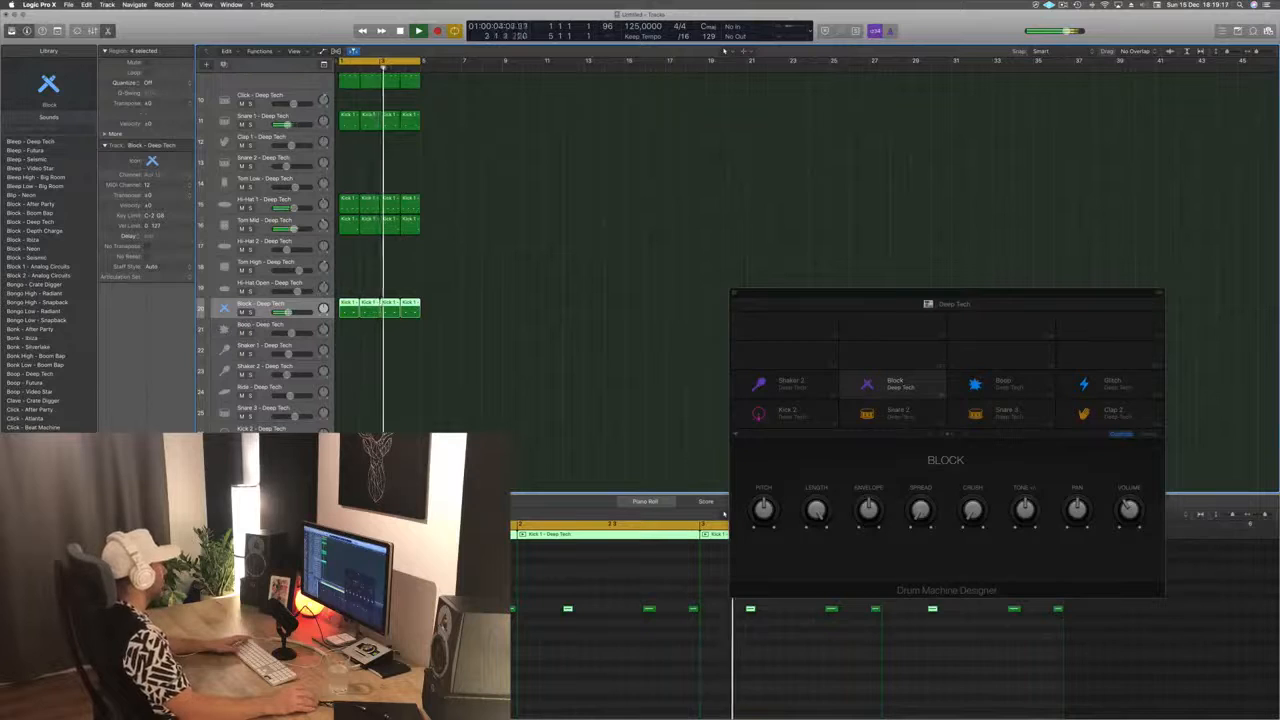
Step: Insert a Stereo Delay on the Block track, load its Dual 1/8 Note preset during playback and close the plug-in
click(124, 508)
drag(222, 31, 319, 61)
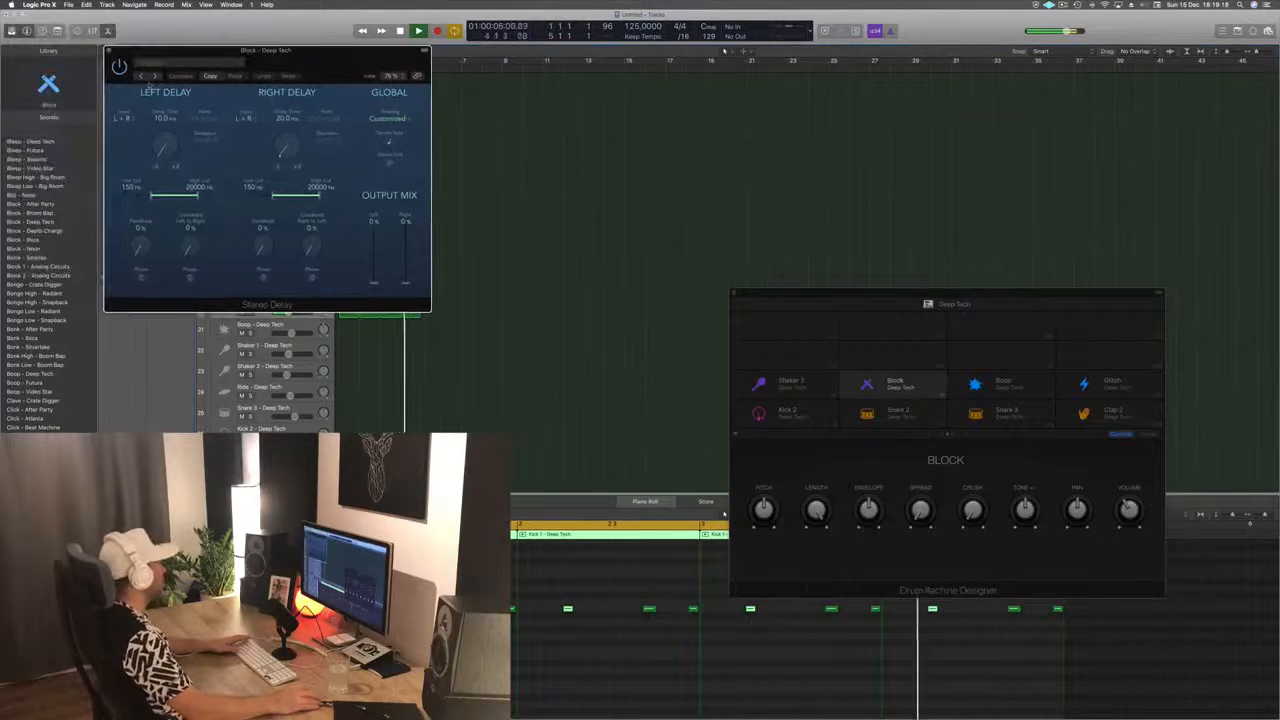
click(140, 78)
click(140, 78)
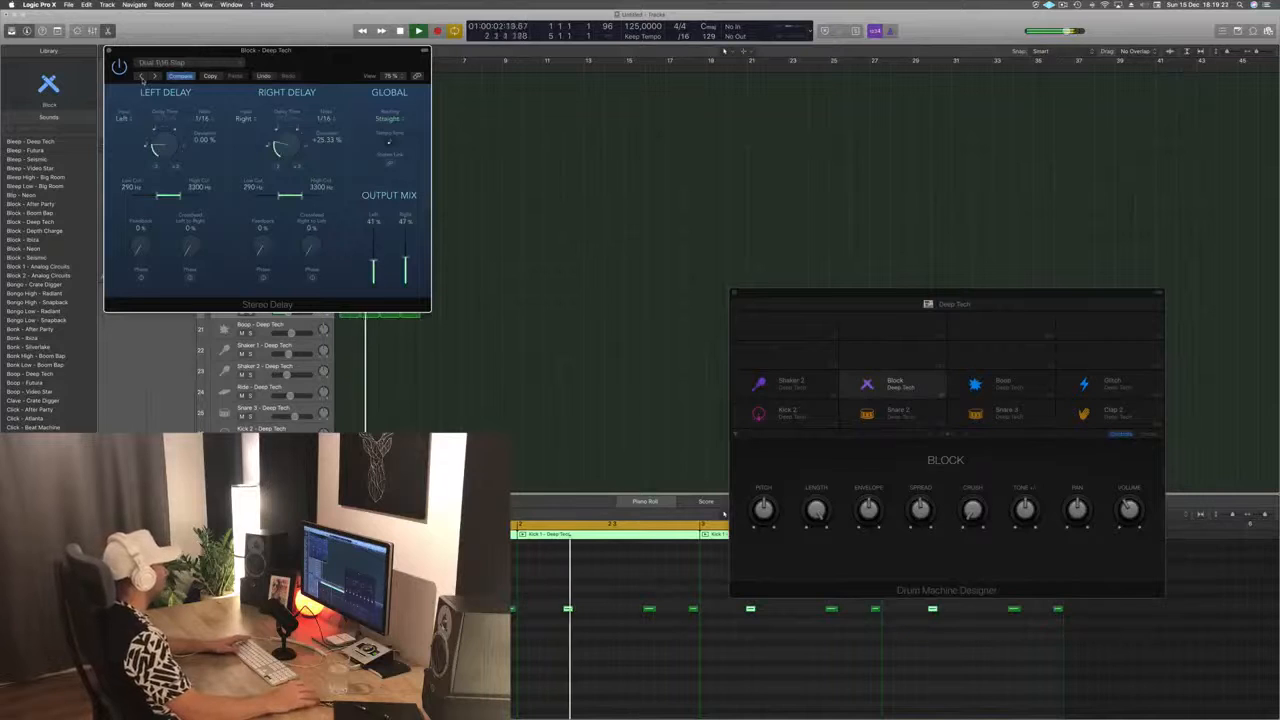
click(141, 77)
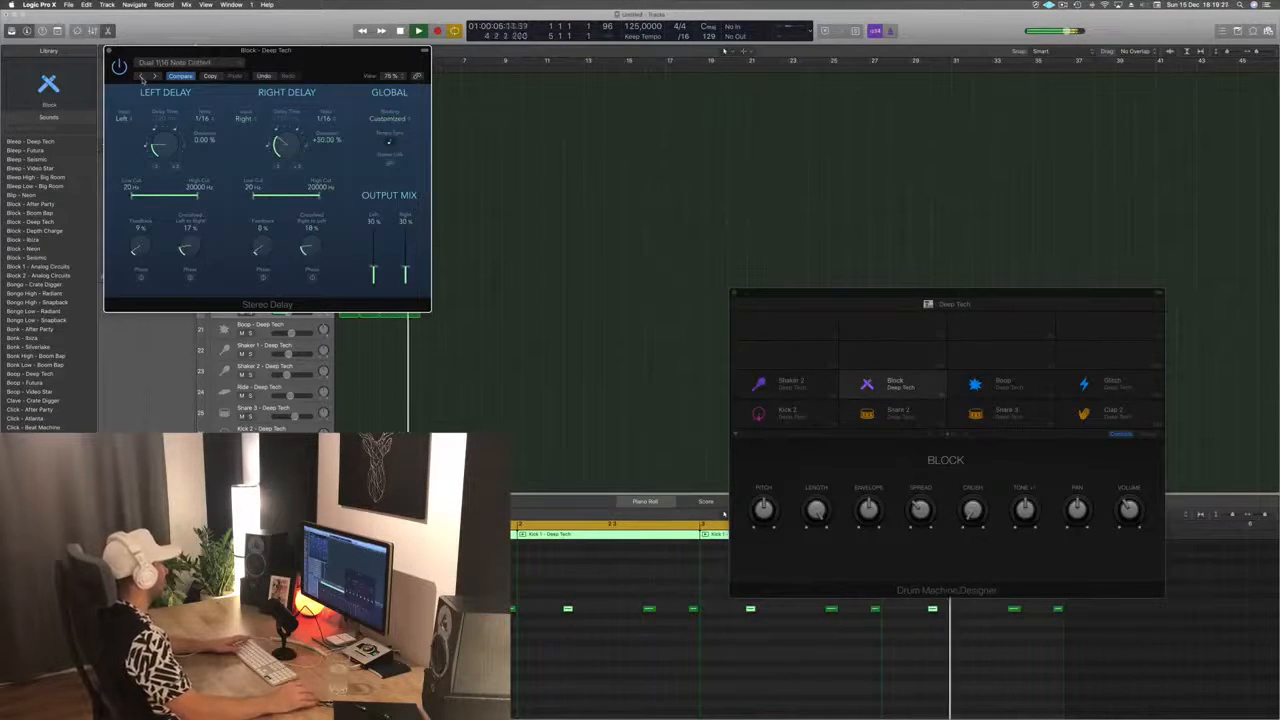
click(141, 77)
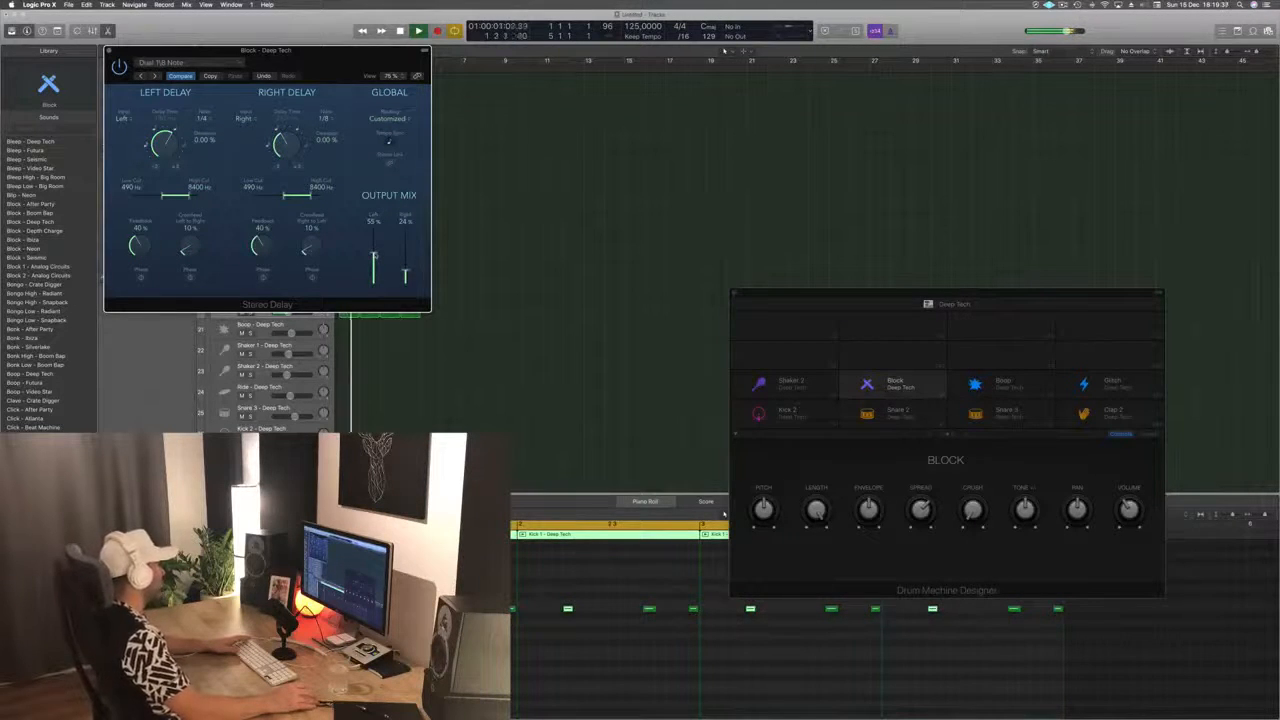
click(108, 52)
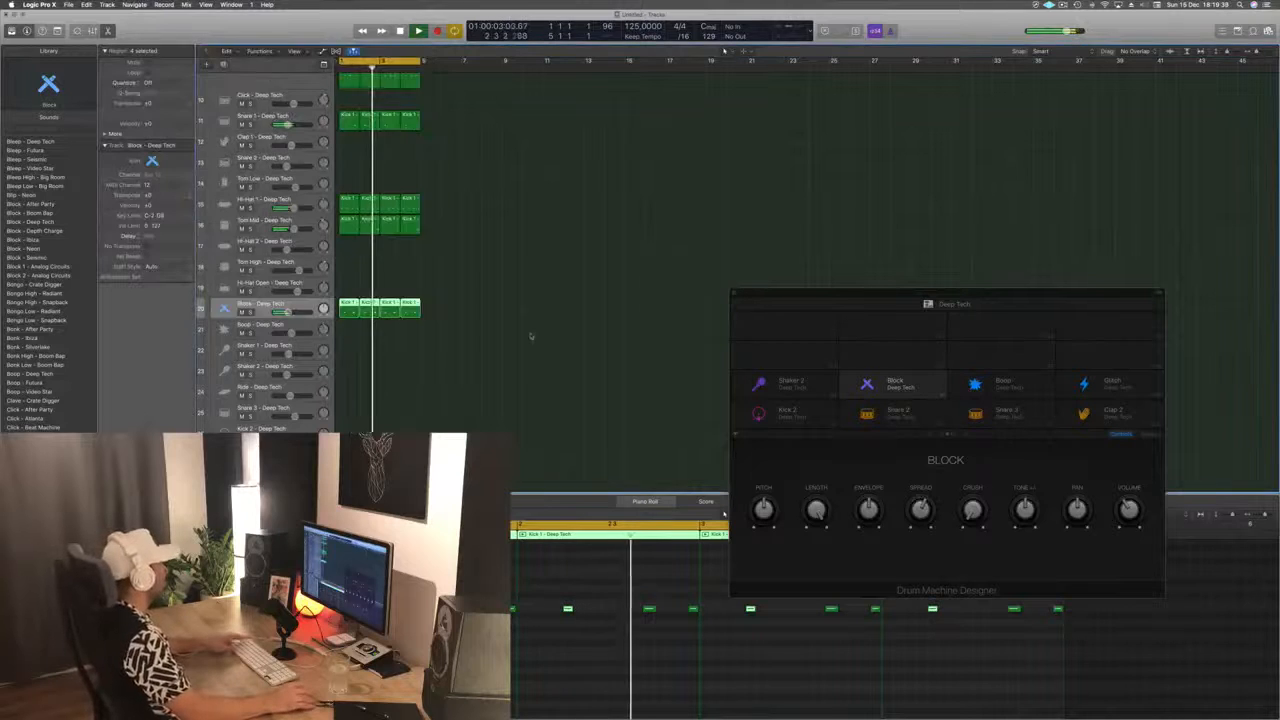
Step: Copy the first Snare 1 region onto the Snare 2 track at bar 1 and transpose its notes to trigger Snare 2
scroll(531, 337, up, 5)
scroll(531, 337, down, 3)
scroll(531, 337, down, 2)
click(487, 303)
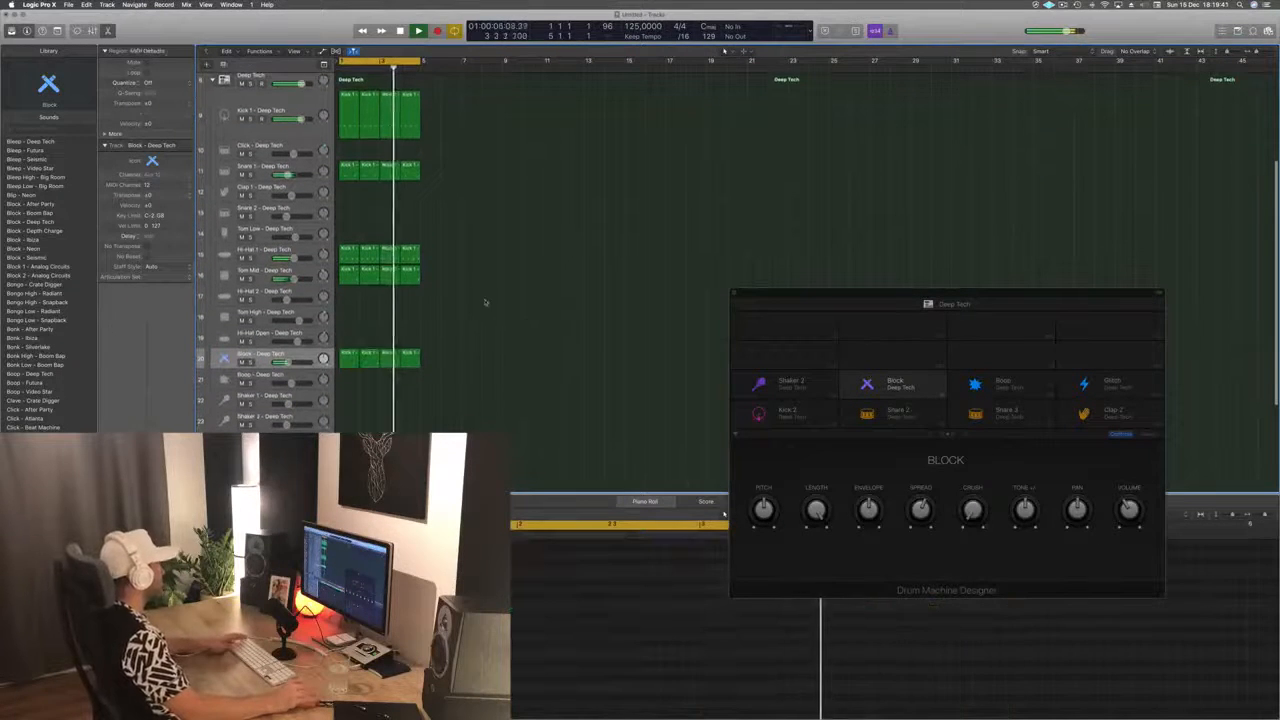
scroll(541, 316, up, 5)
scroll(541, 316, down, 2)
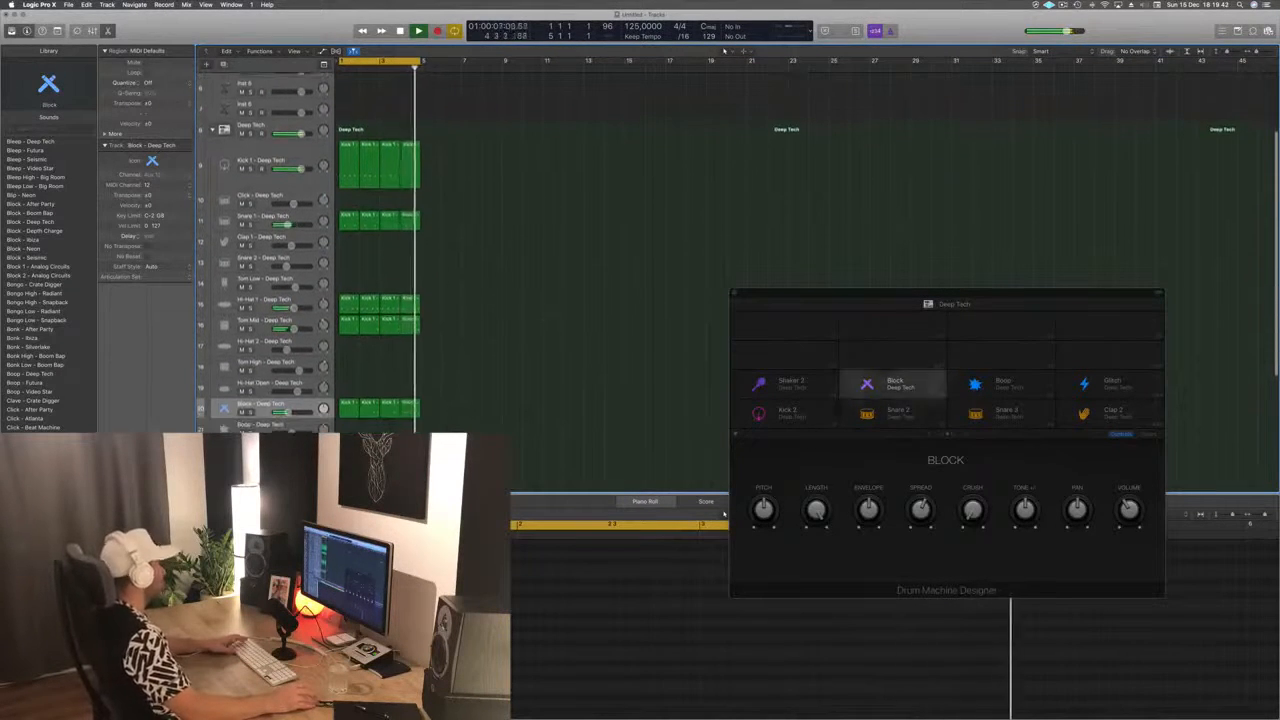
scroll(529, 285, down, 2)
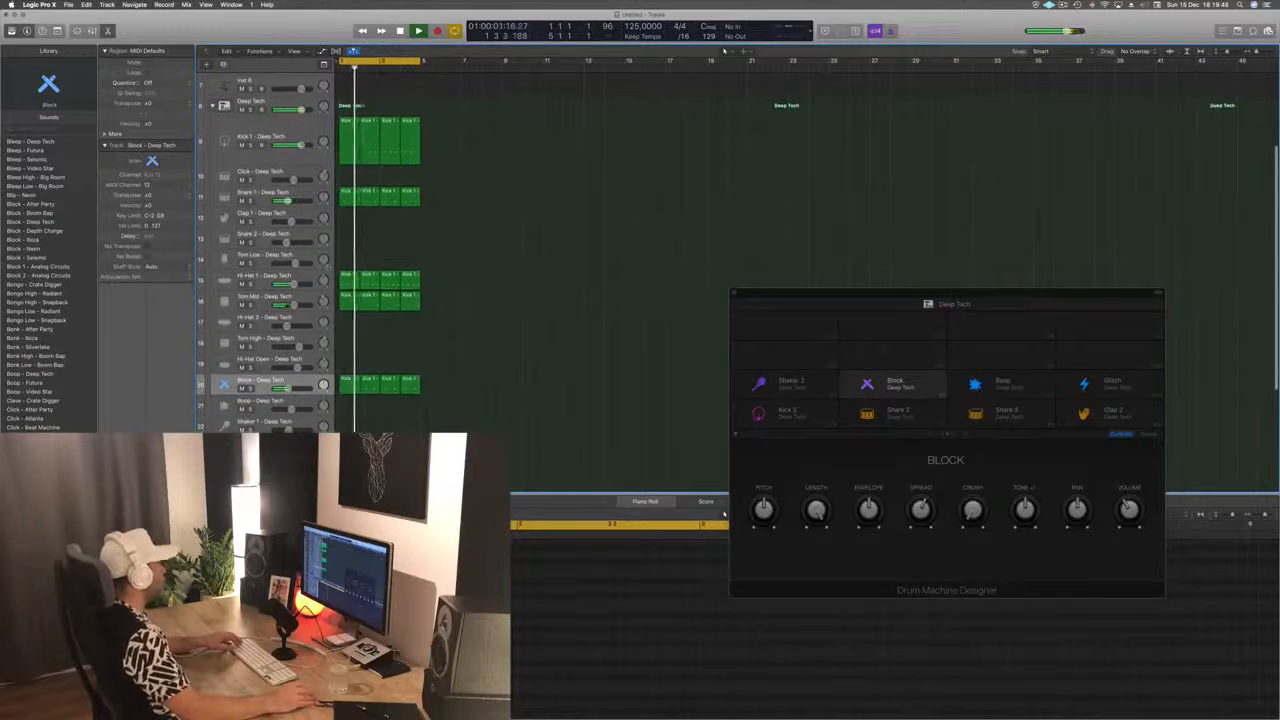
click(347, 197)
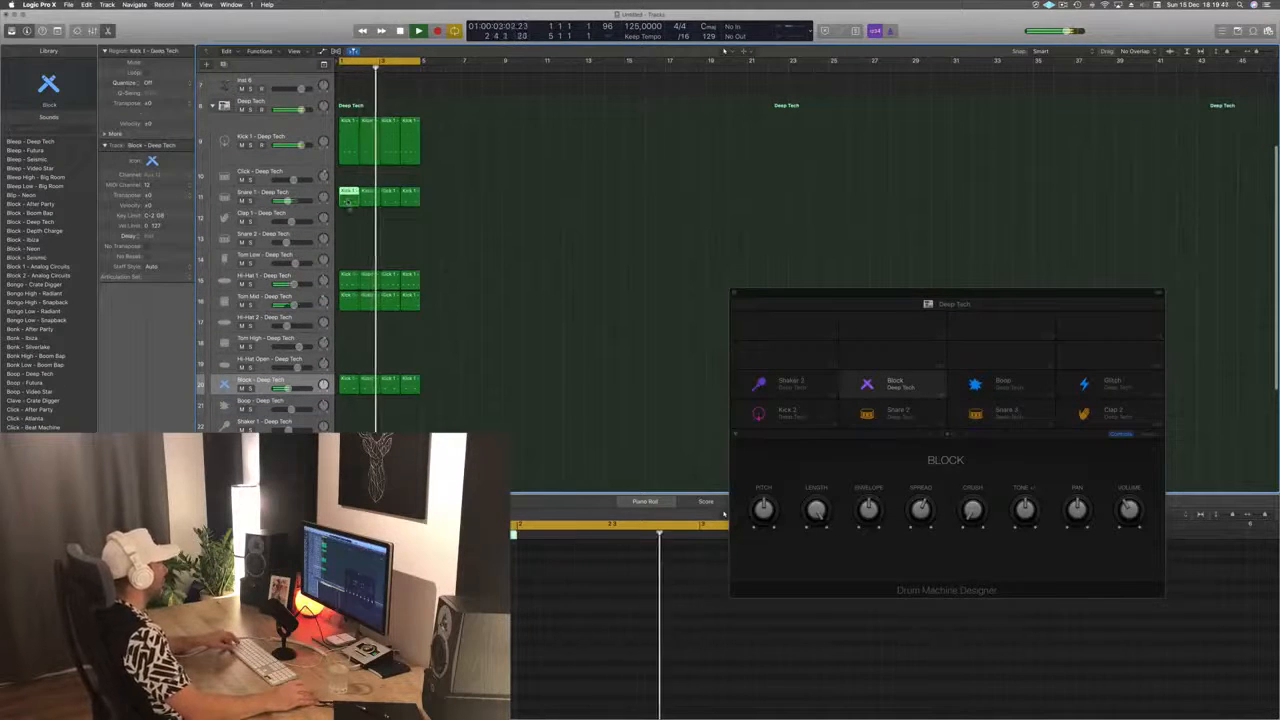
drag(348, 200, 350, 240)
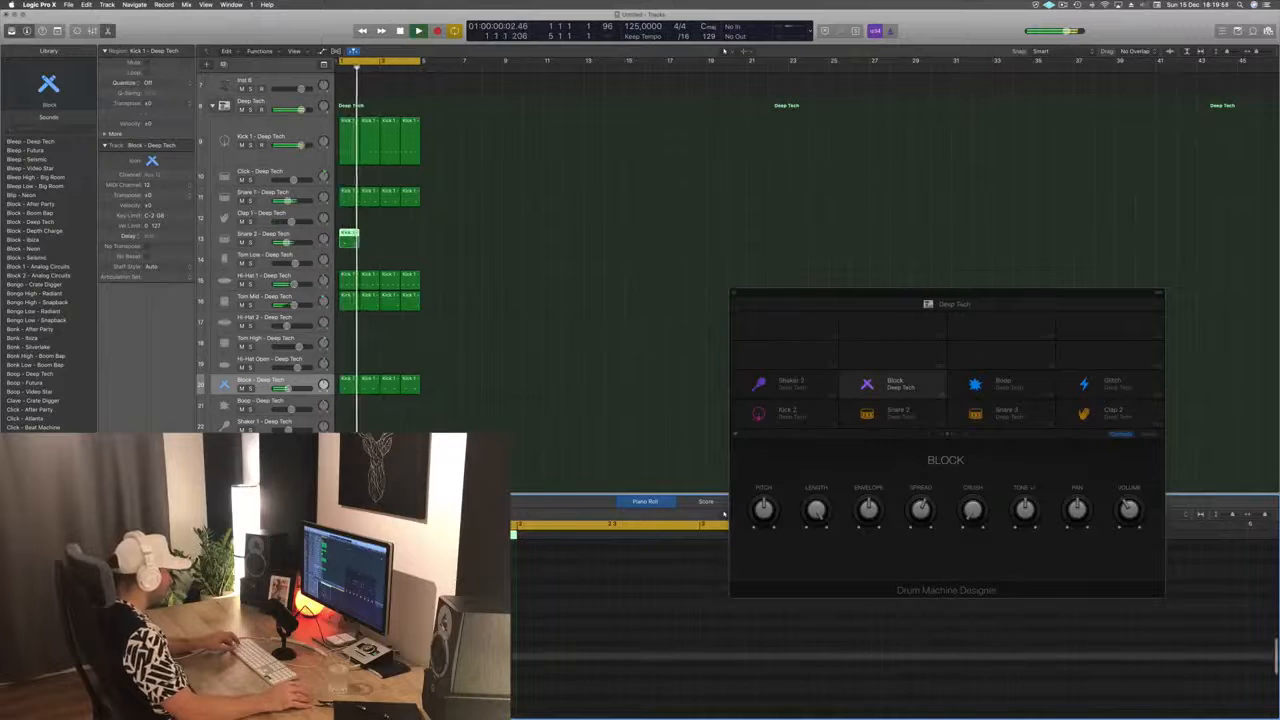
key(space)
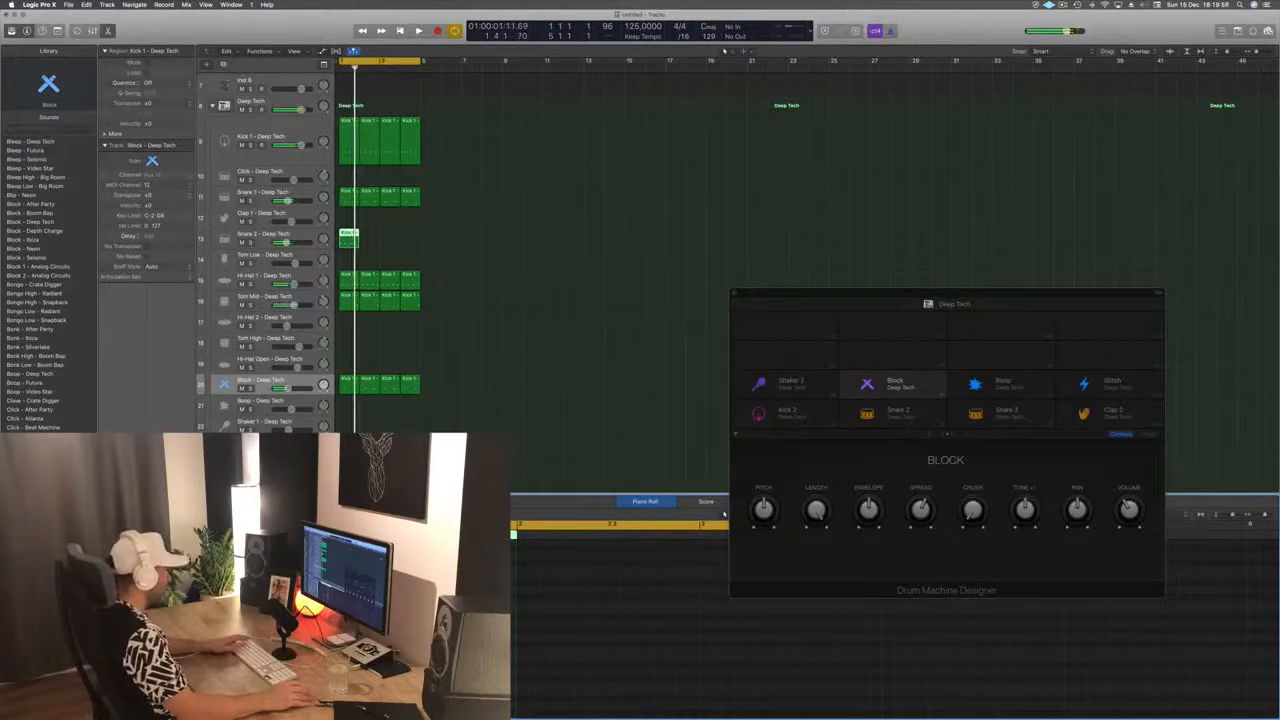
key(space)
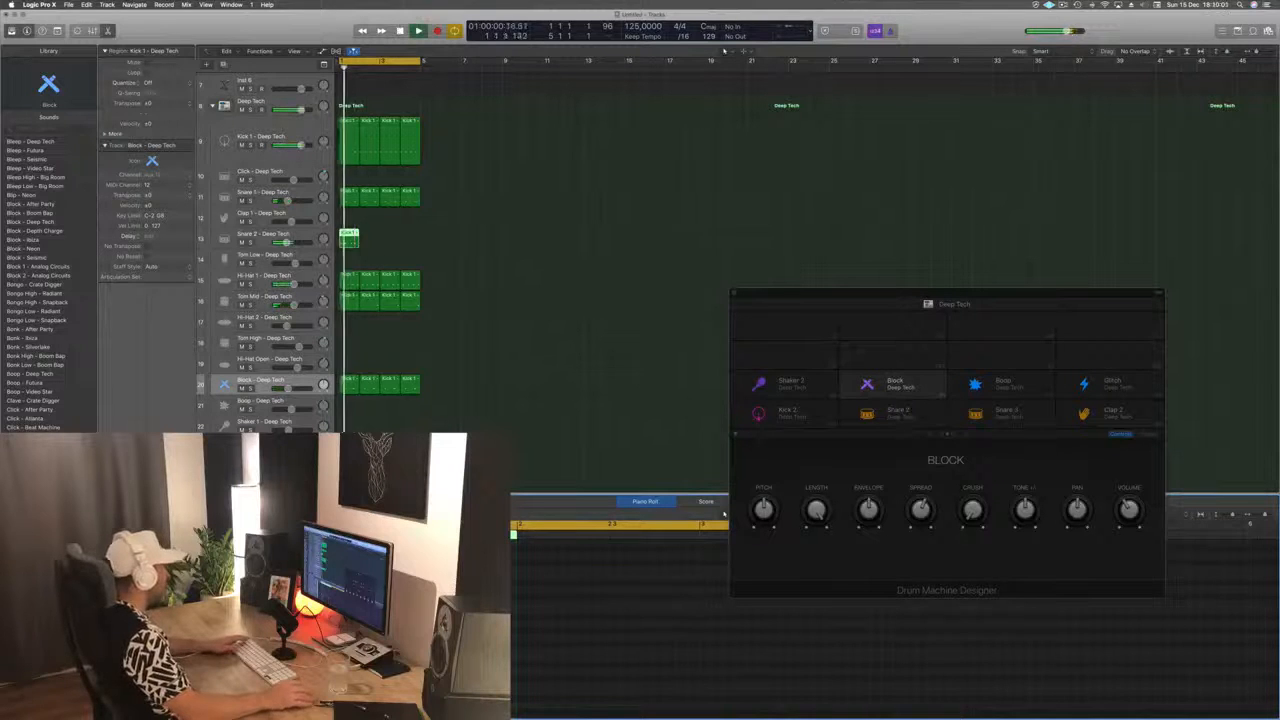
Step: Move the Snare 2 region down to the Tom Low track and transpose its notes to trigger the Tom Low sound
drag(346, 236, 346, 257)
click(531, 677)
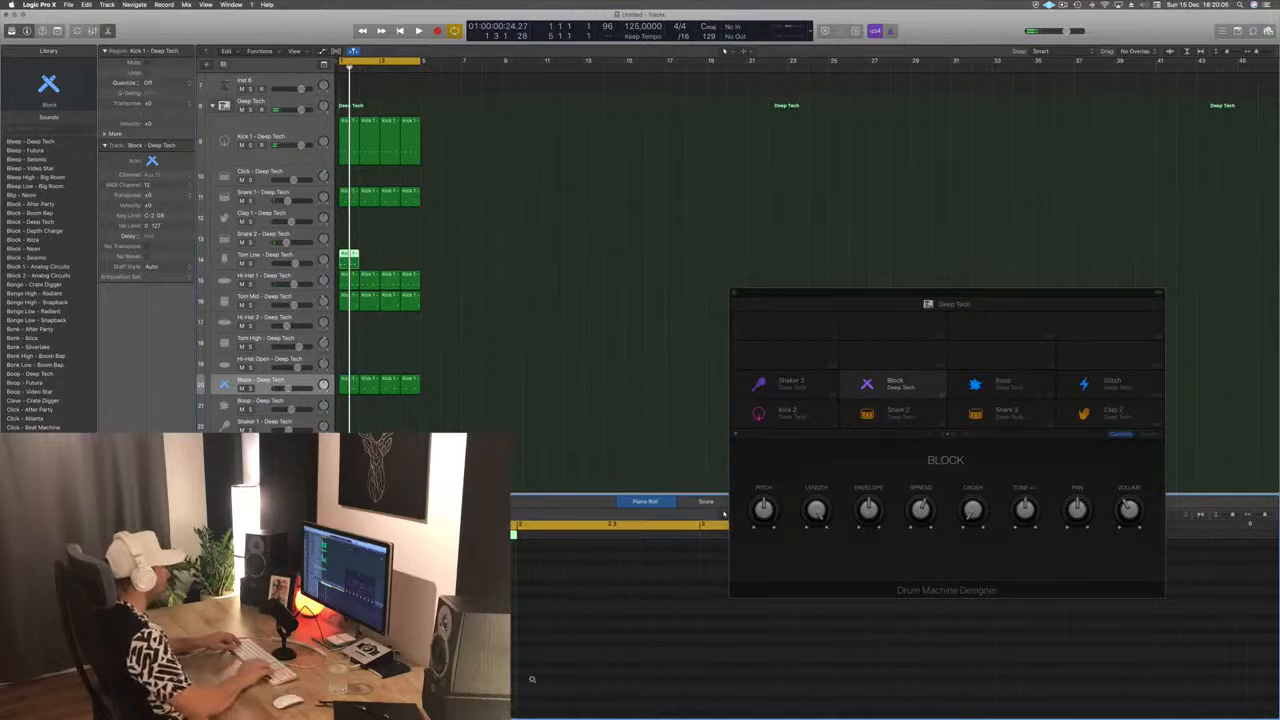
key(space)
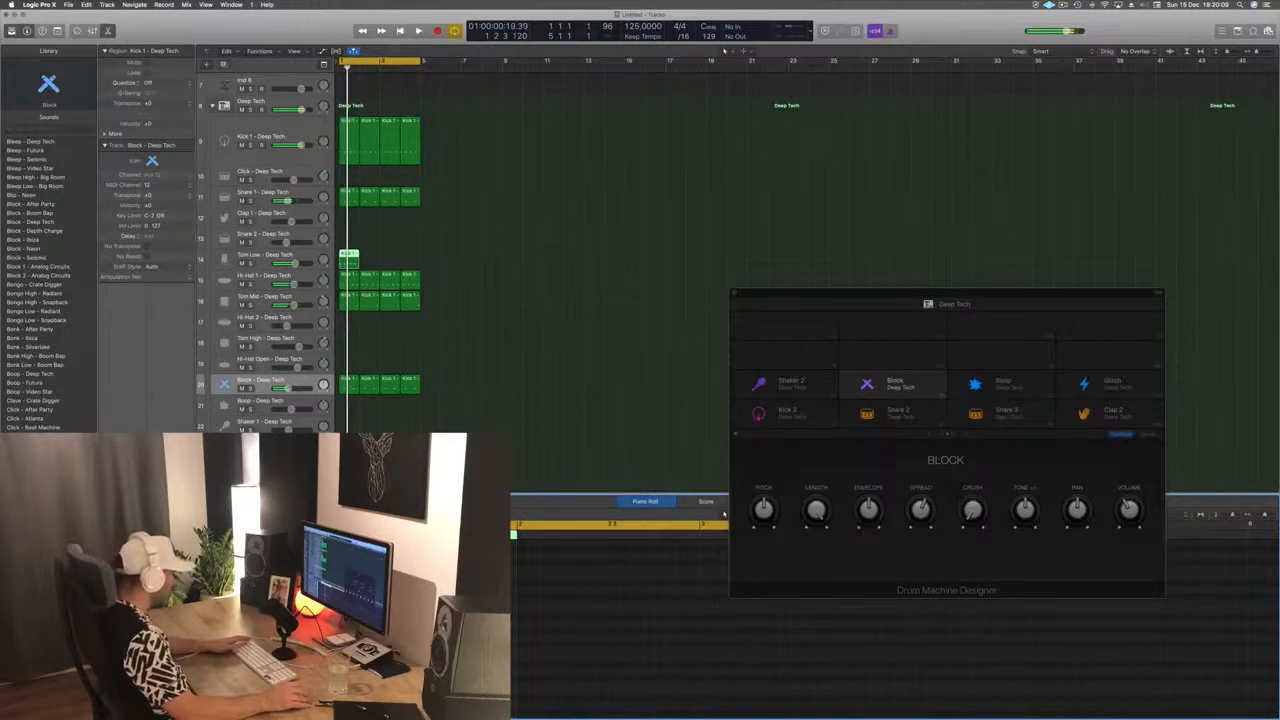
key(space)
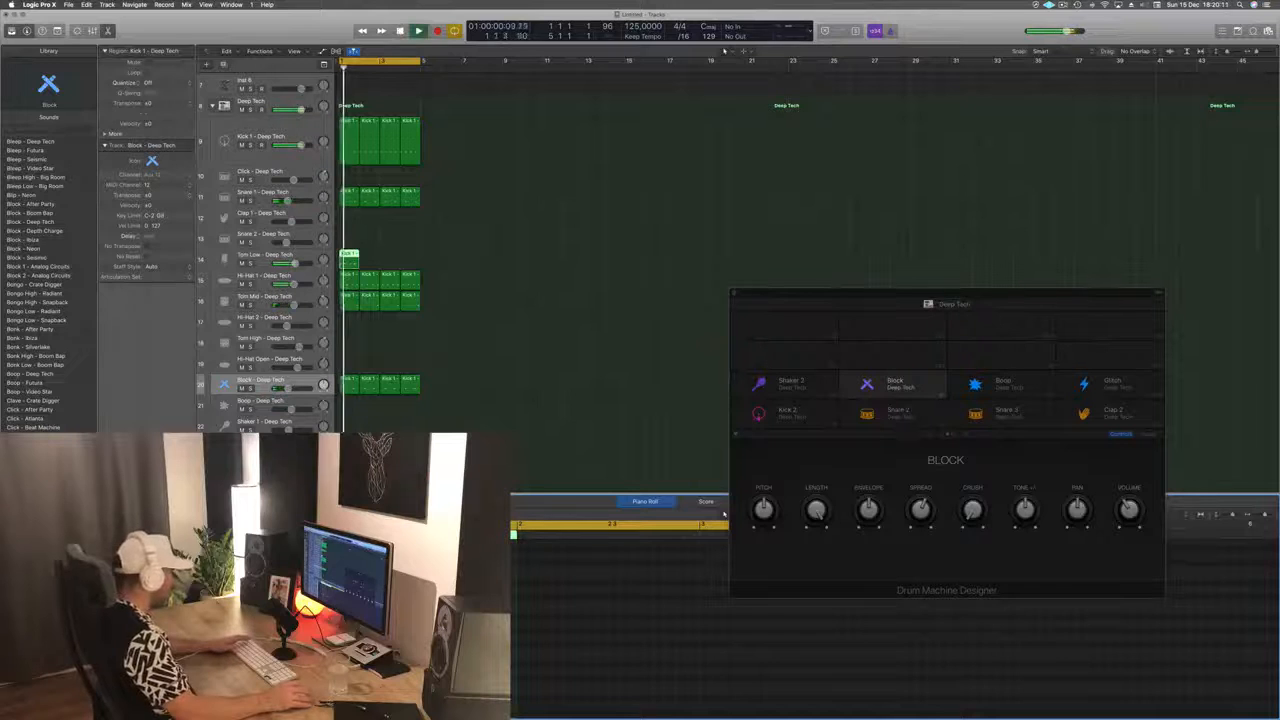
Step: Refine the Tom Low region into a two-note pattern in the first half of the bar, auditioning the loop between edits
key(space)
key(space)
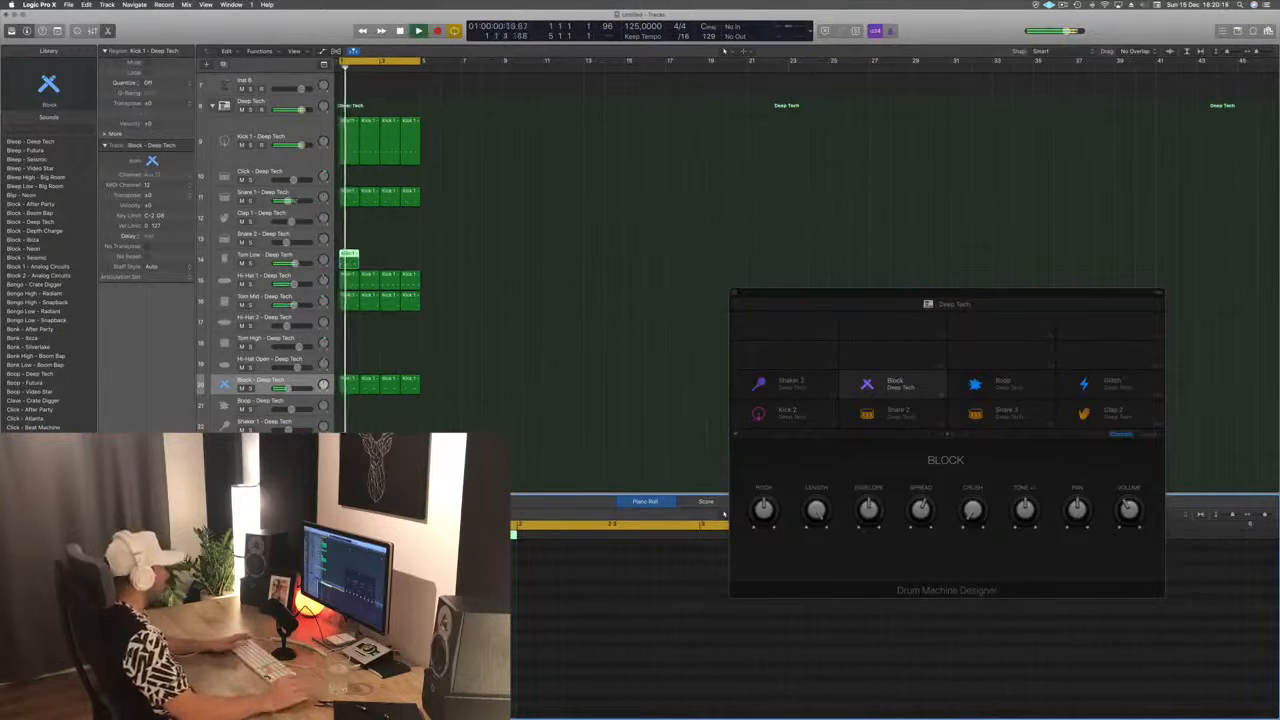
key(space)
key(space)
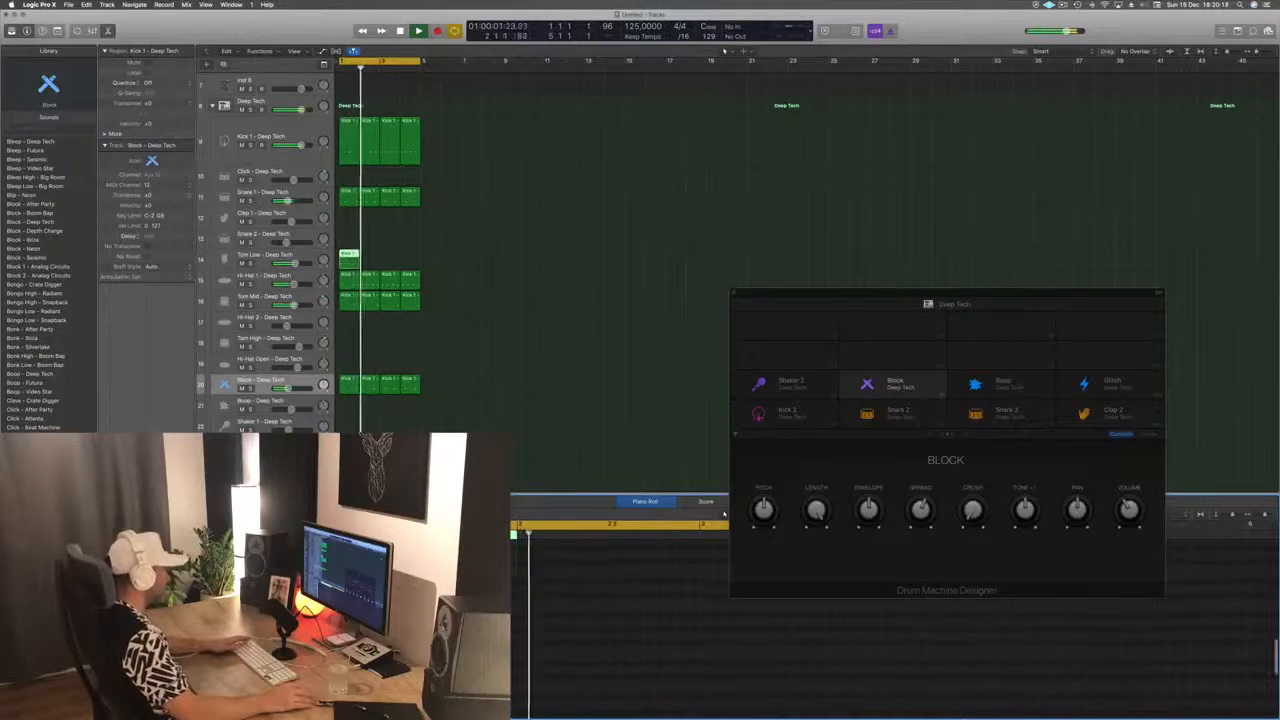
key(space)
key(space)
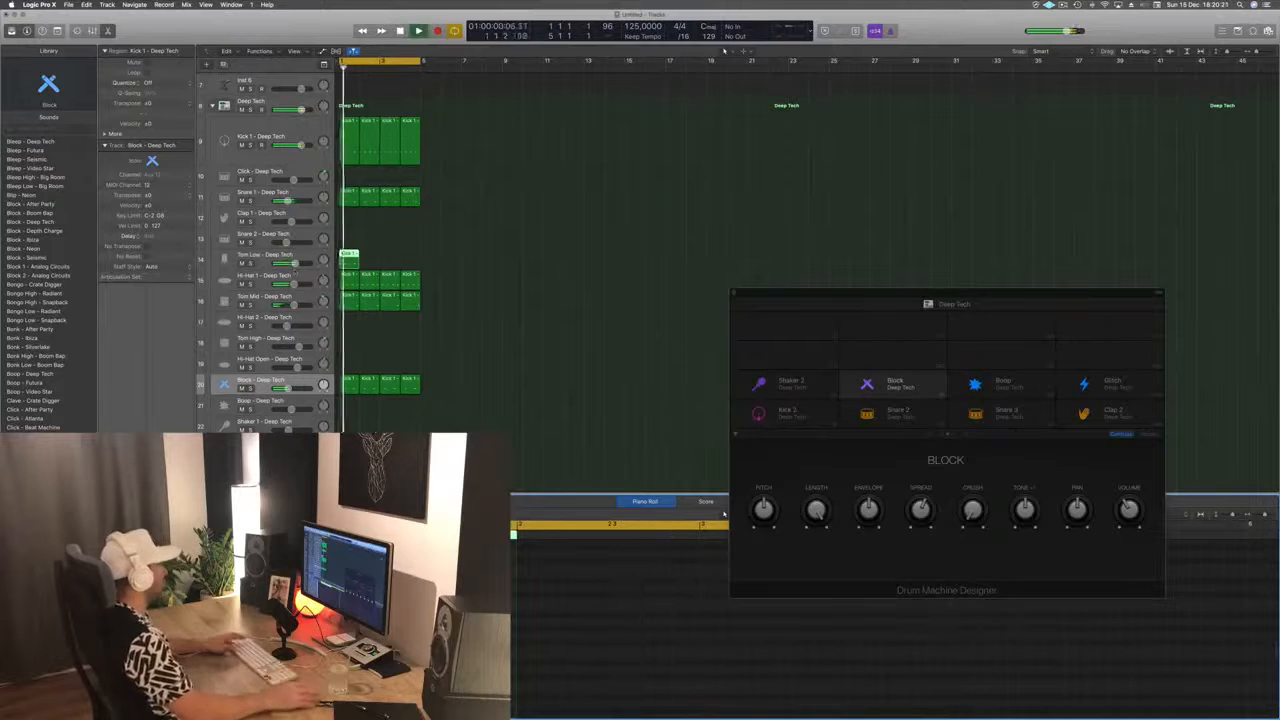
Step: Repeat the Tom Low region through bar 4 and lower the Tom Low track's volume slightly
drag(352, 256, 400, 263)
key(space)
click(438, 269)
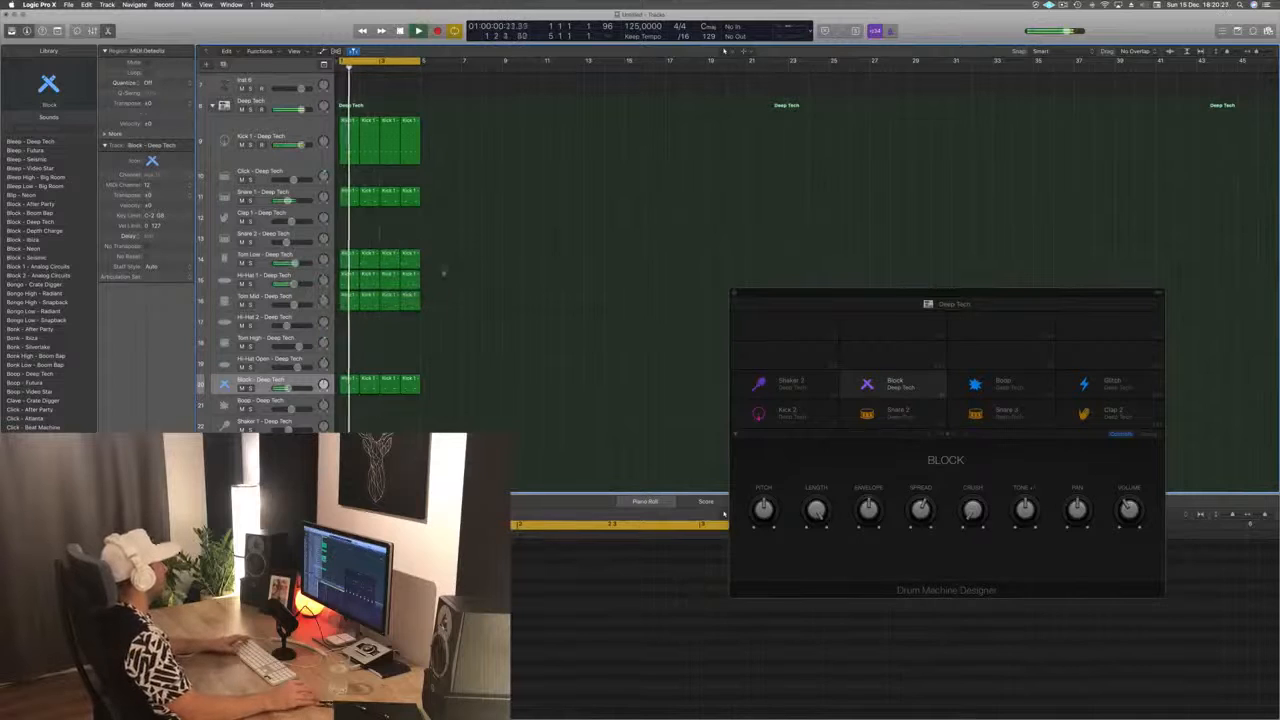
click(296, 264)
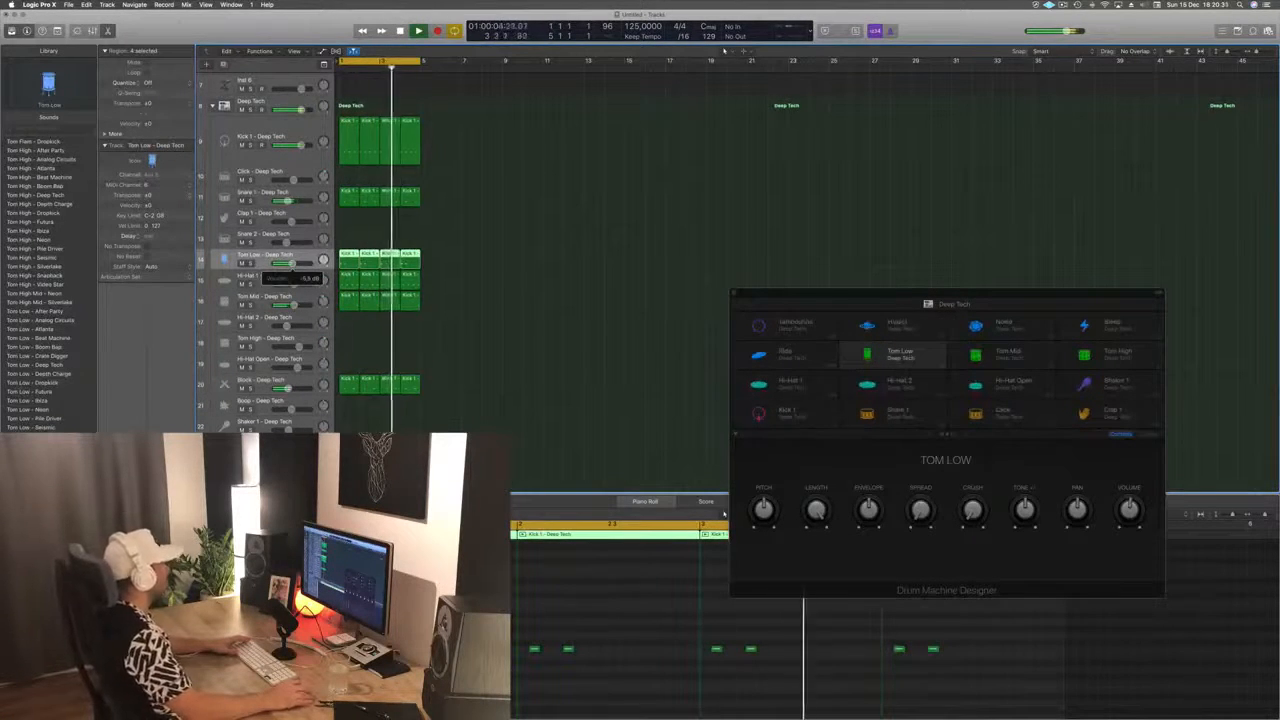
Step: Stop playback and copy the first Block region onto the Ride track at bar 1
scroll(514, 298, up, 3)
scroll(514, 298, down, 7)
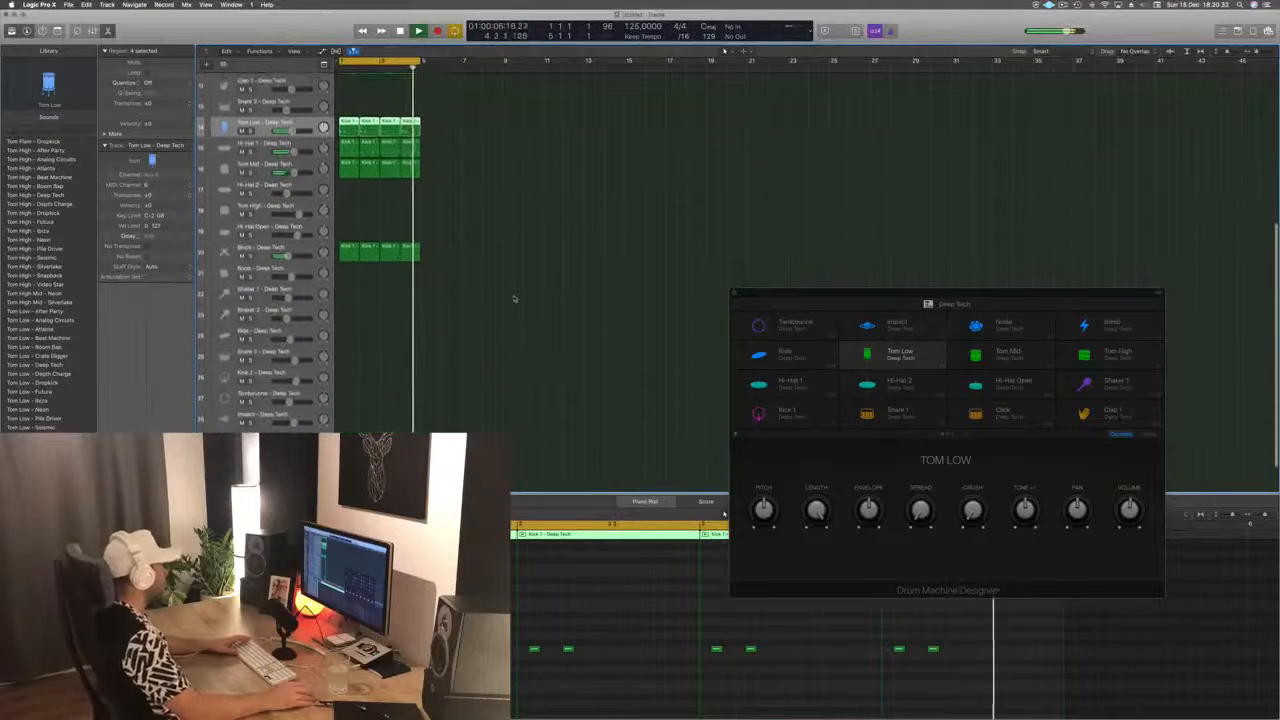
key(space)
click(352, 257)
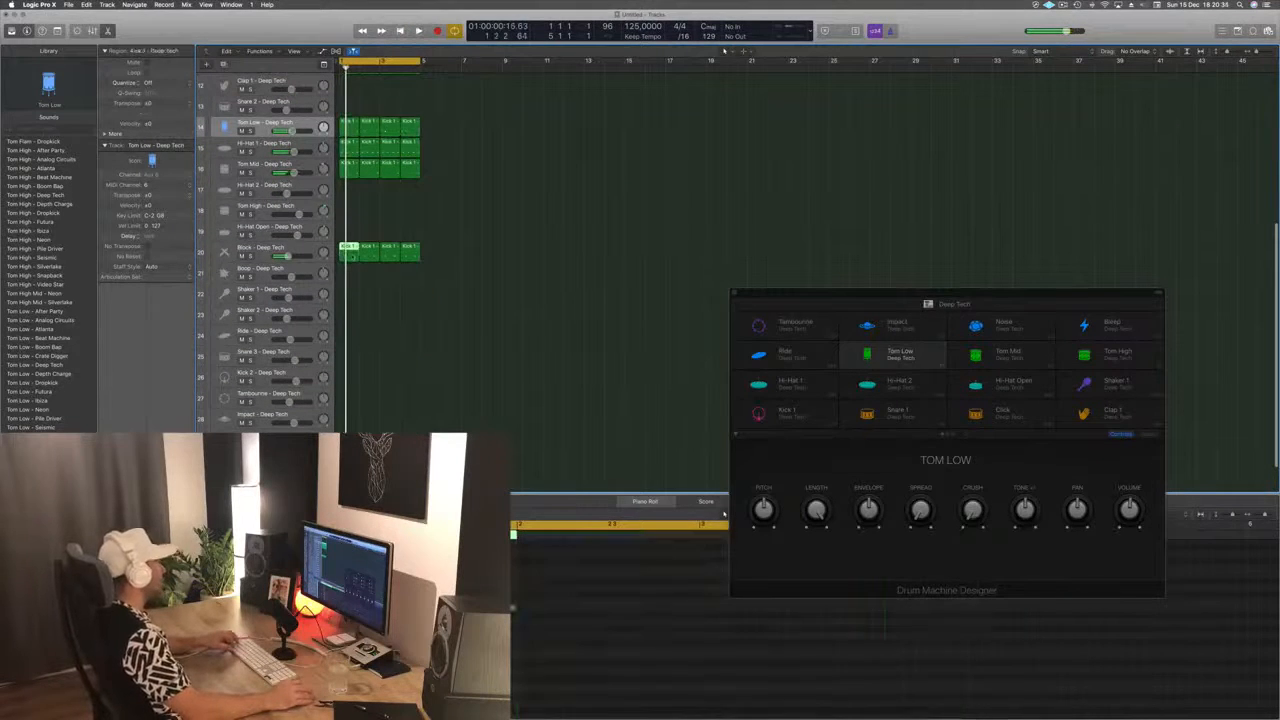
drag(353, 281, 350, 336)
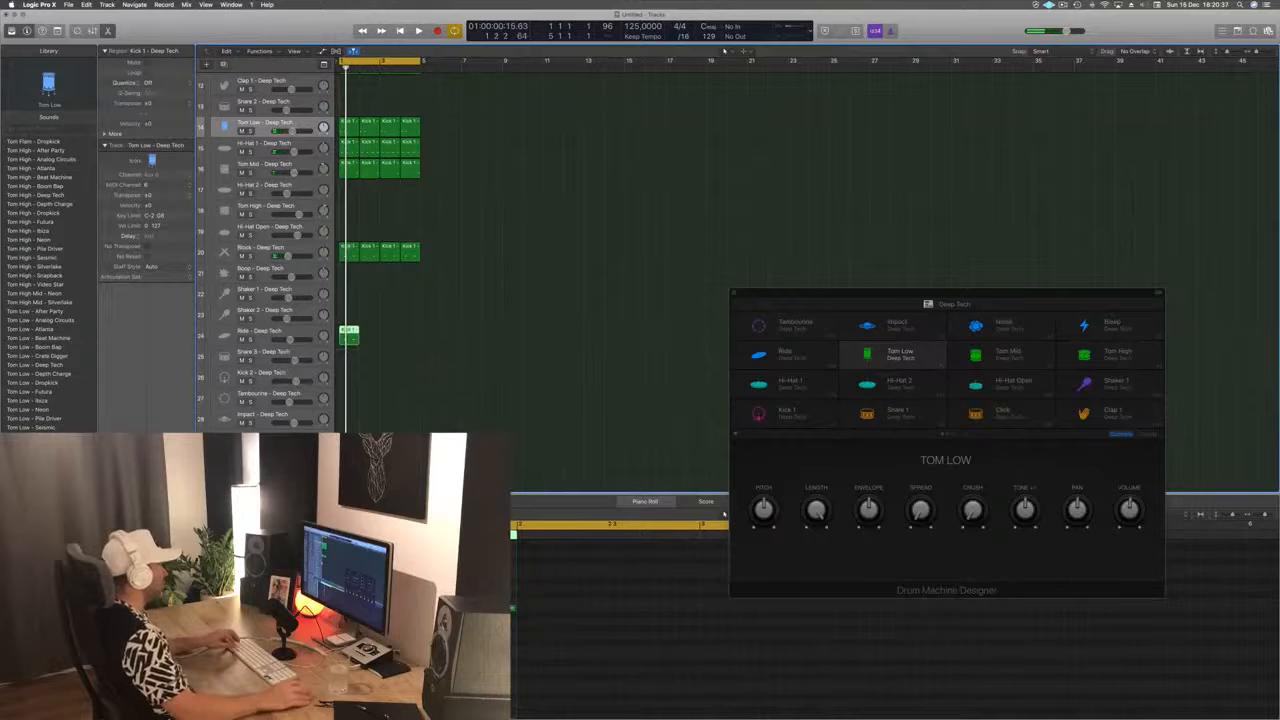
Step: Transpose the Ride region's notes so they trigger the Ride sound, and lower the Ride track's volume while the loop plays
click(430, 608)
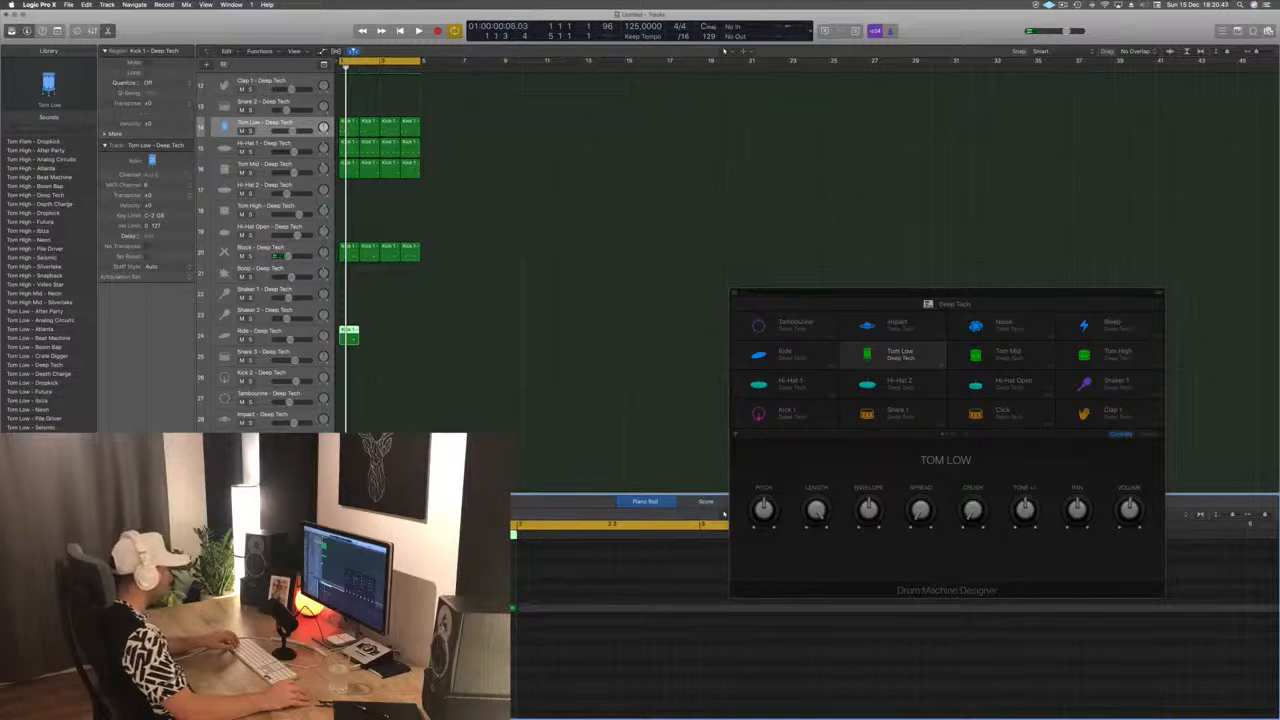
key(space)
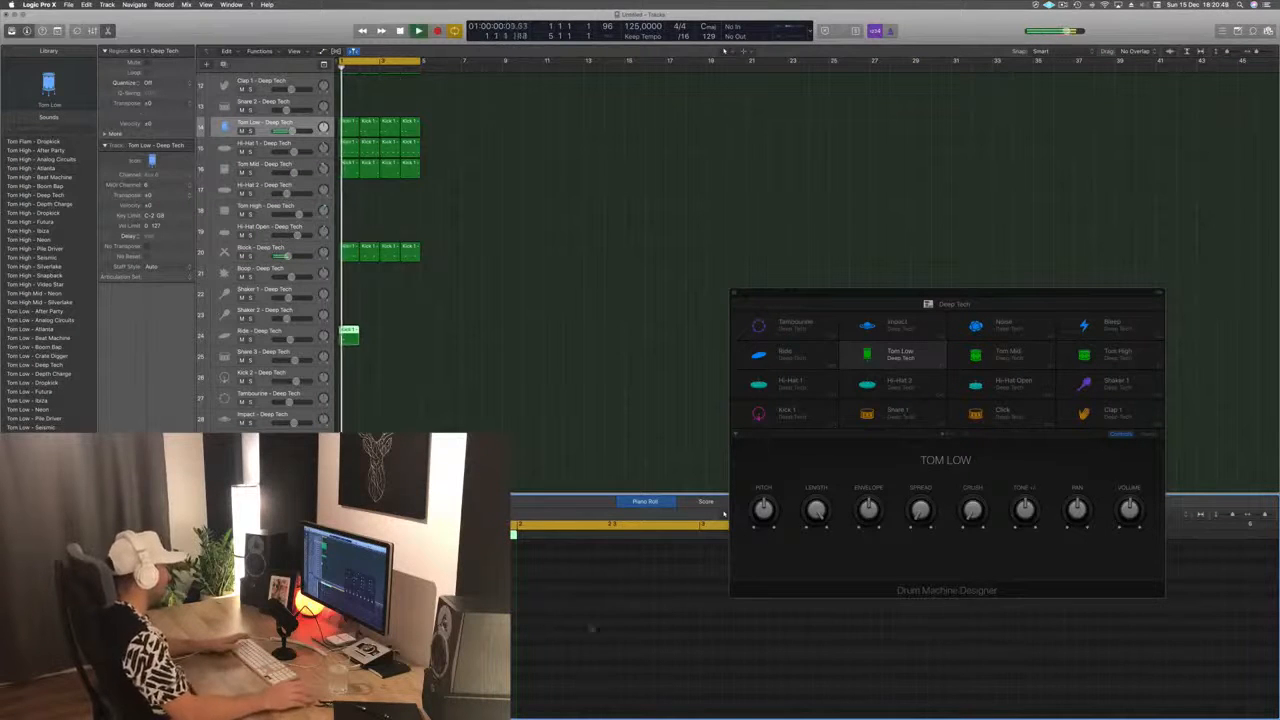
key(space)
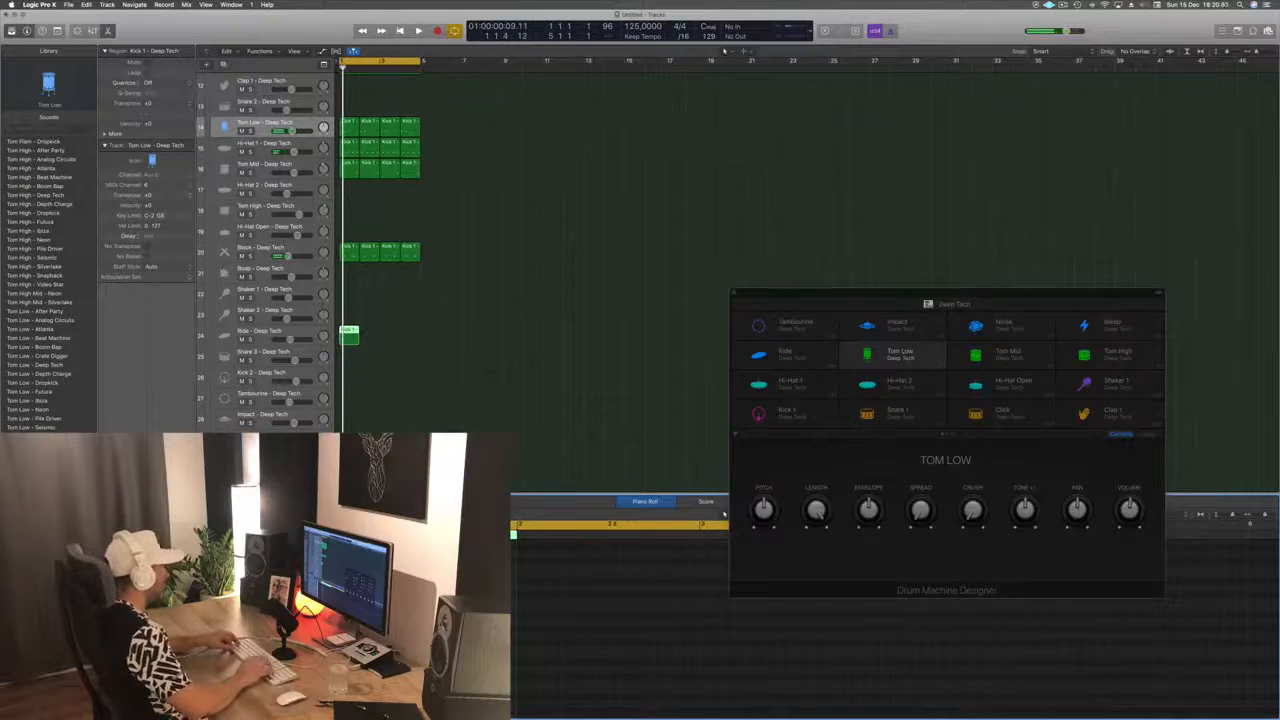
key(space)
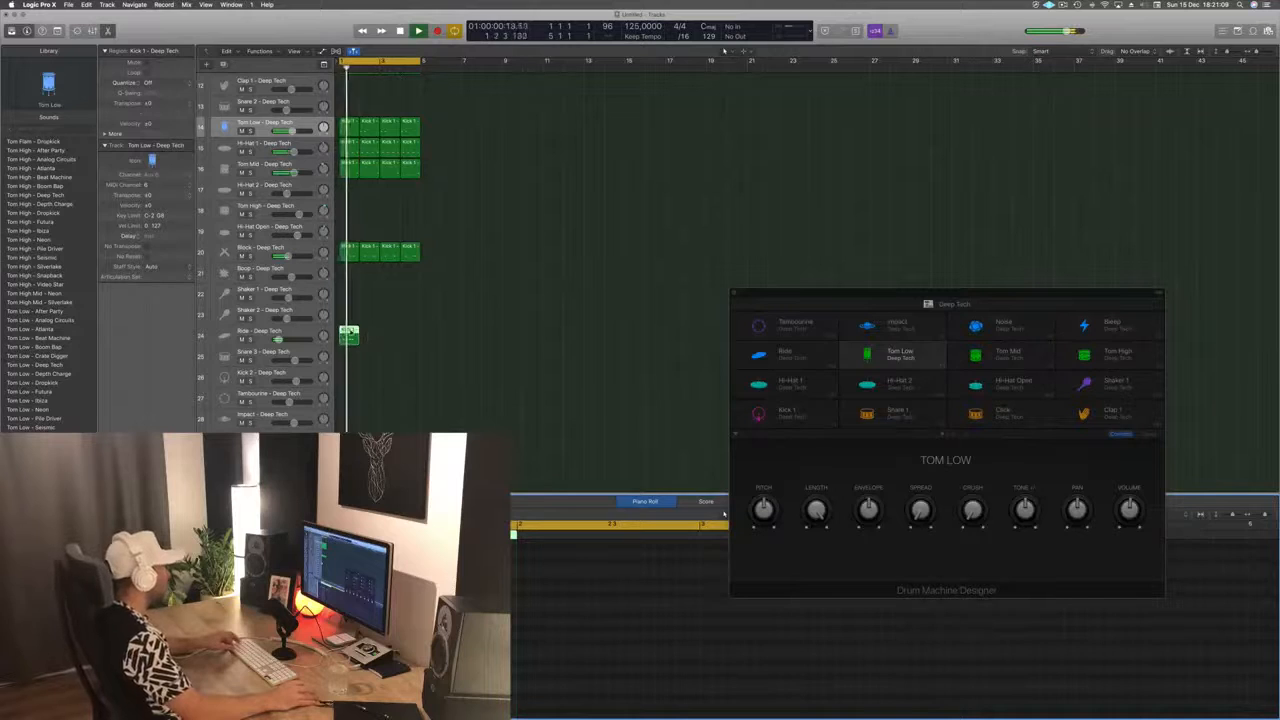
Step: Repeat the Ride region through bar 4
drag(349, 334, 388, 347)
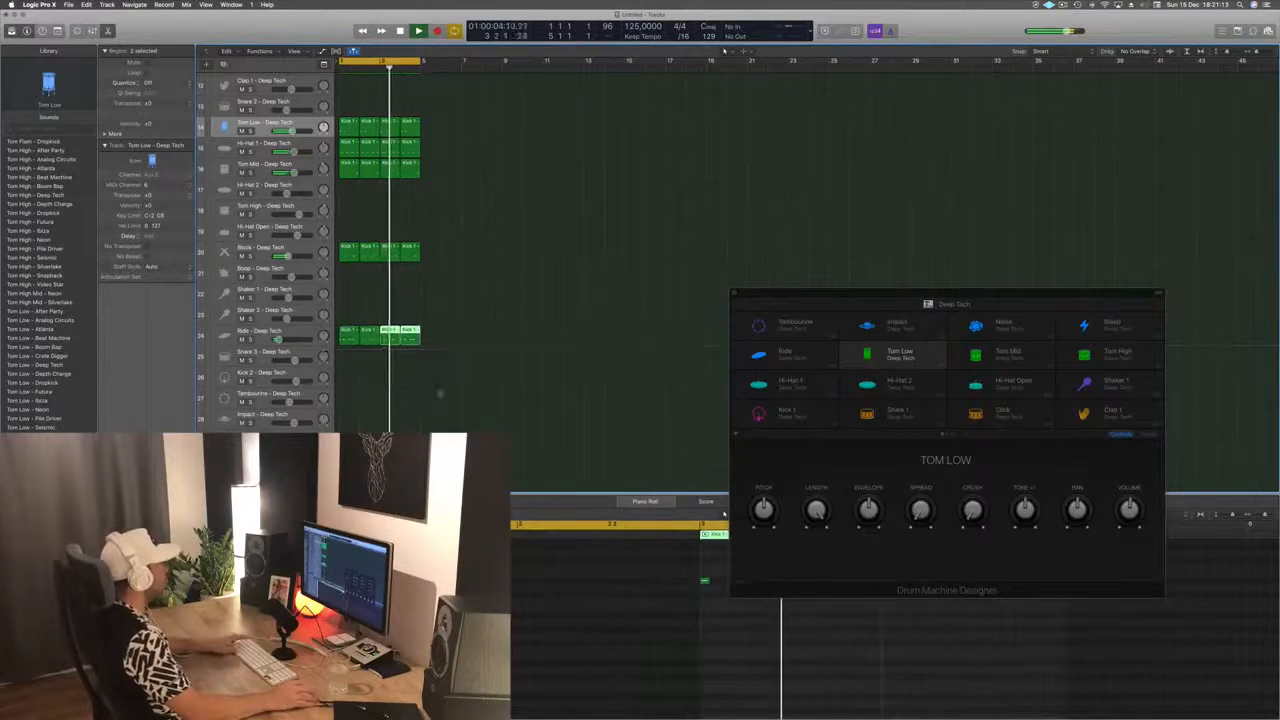
scroll(477, 411, down, 5)
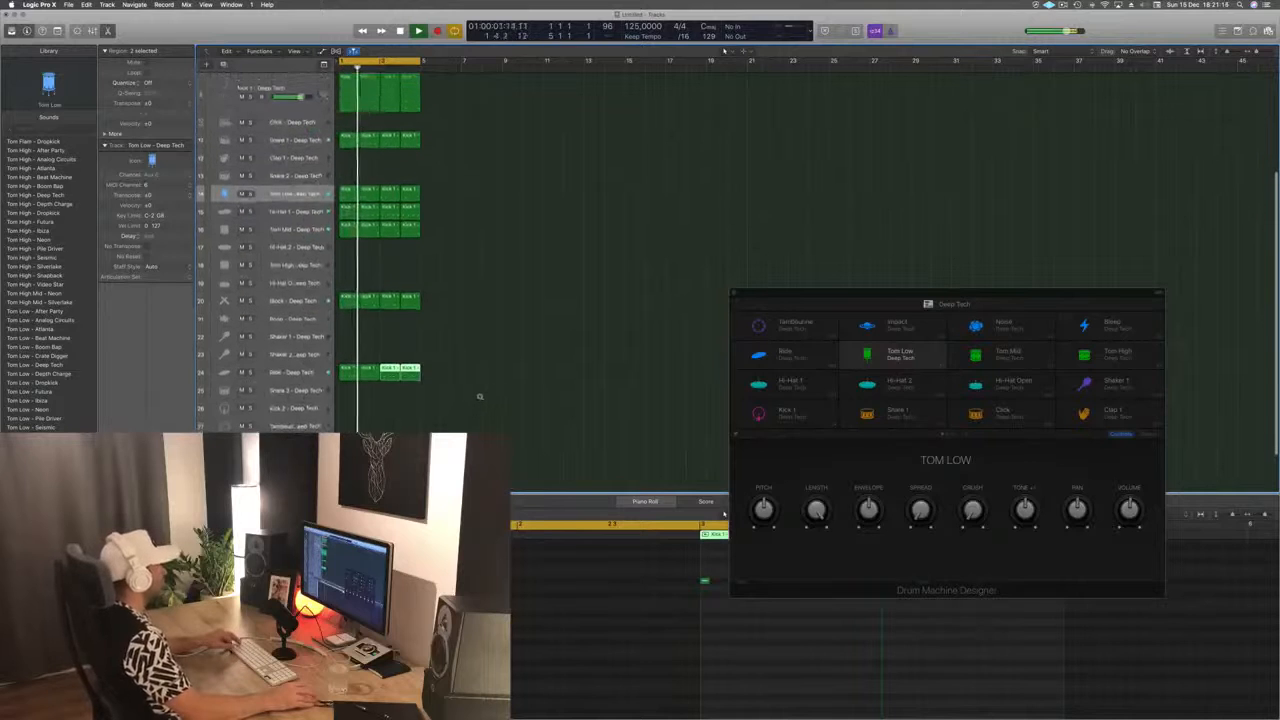
Step: Select all regions of the four-bar loop and repeat them three times so the bass and drum parts reach bar 17
scroll(480, 397, down, 3)
click(318, 371)
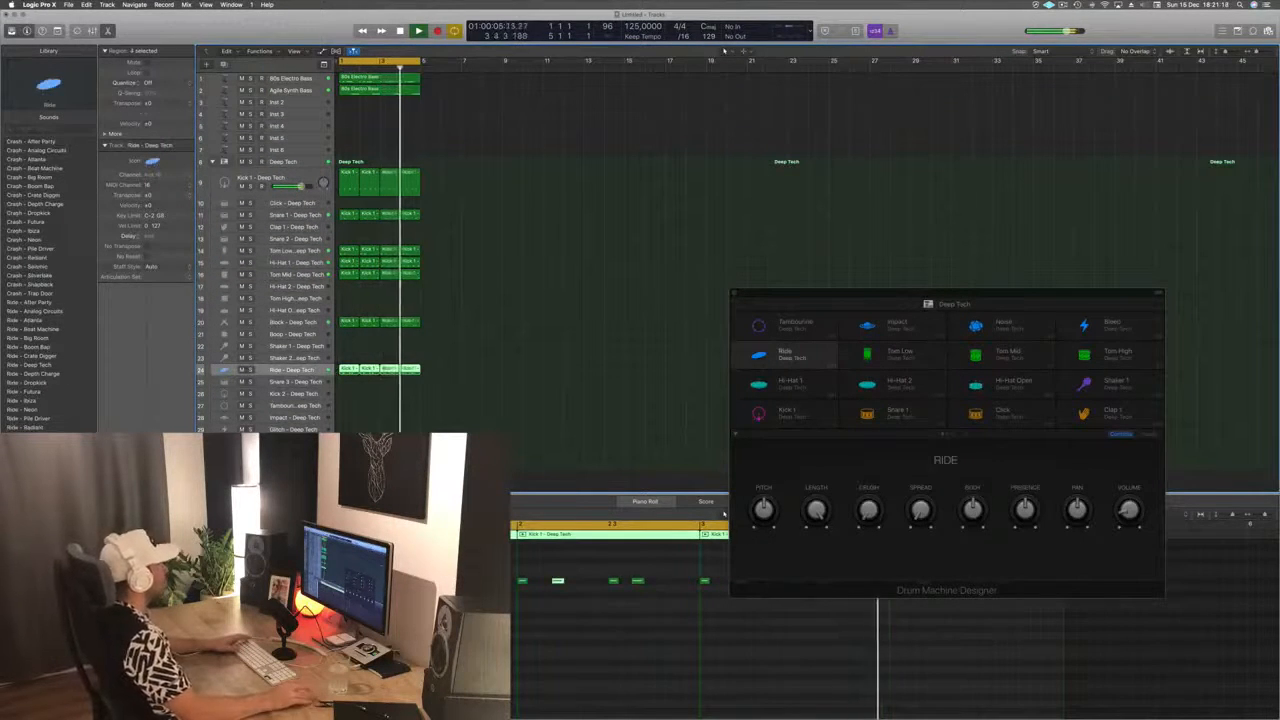
click(296, 104)
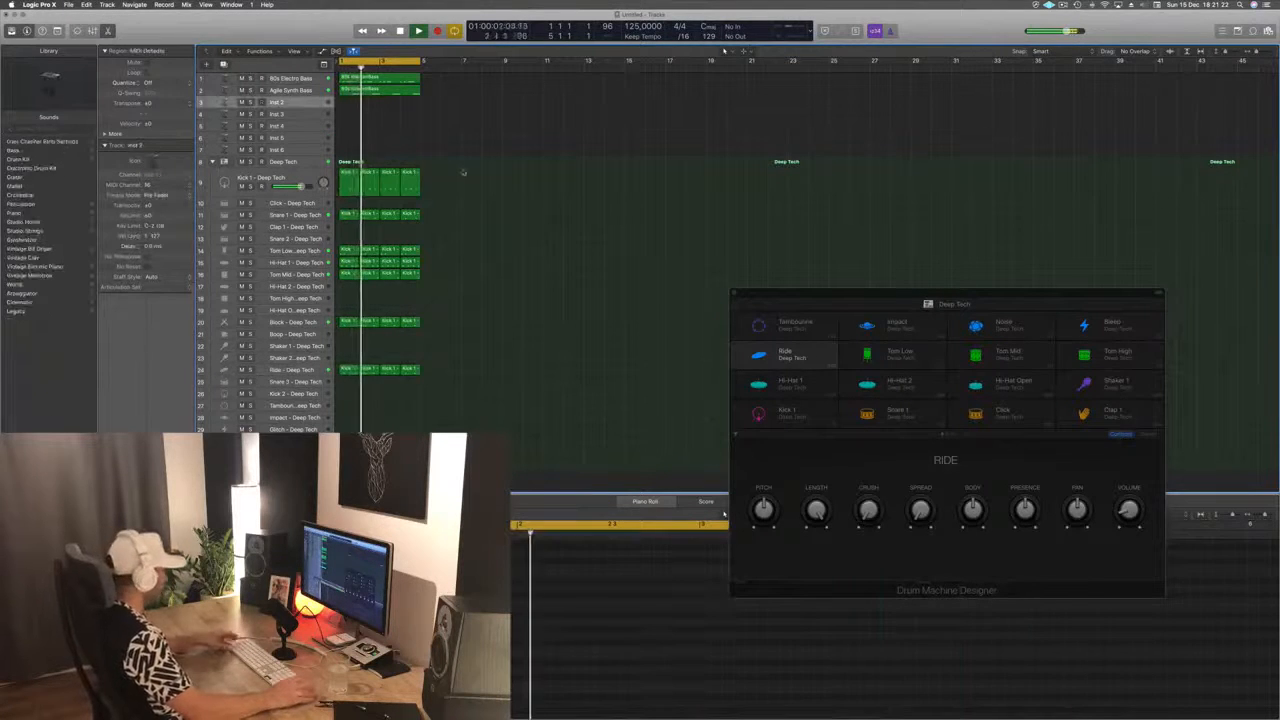
key(super+a)
key(super+r)
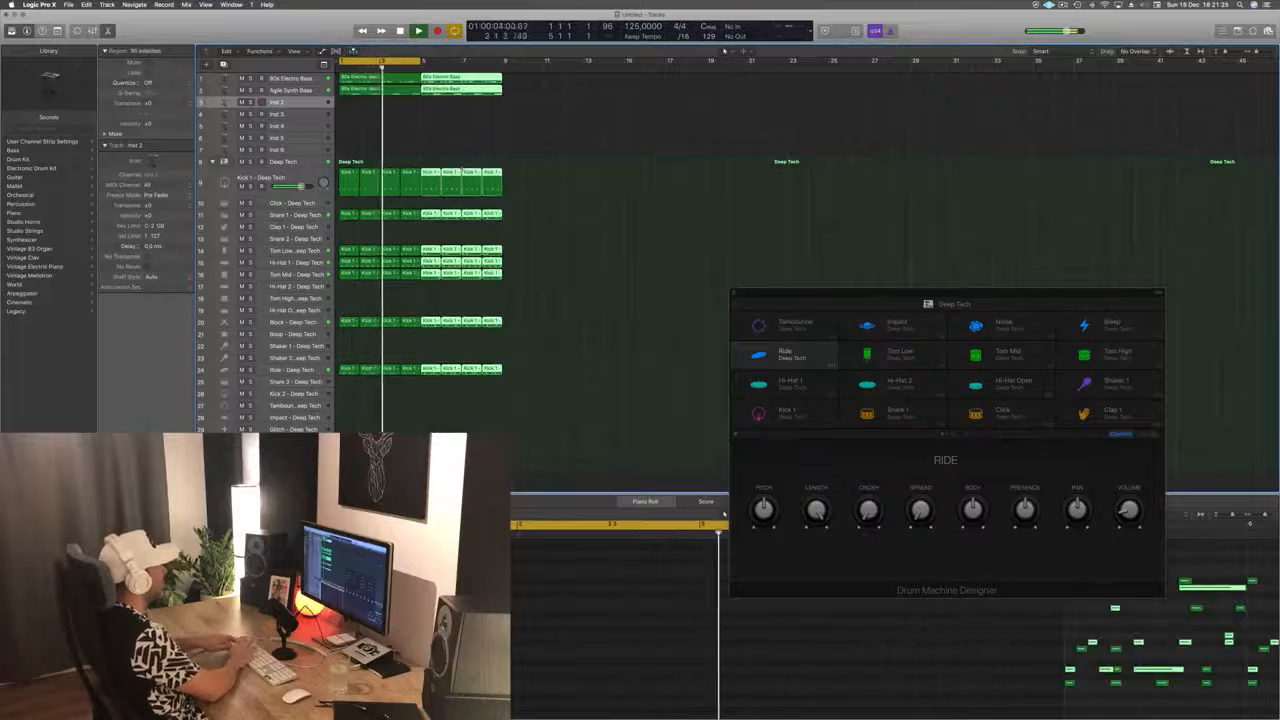
key(super+r)
key(super+r)
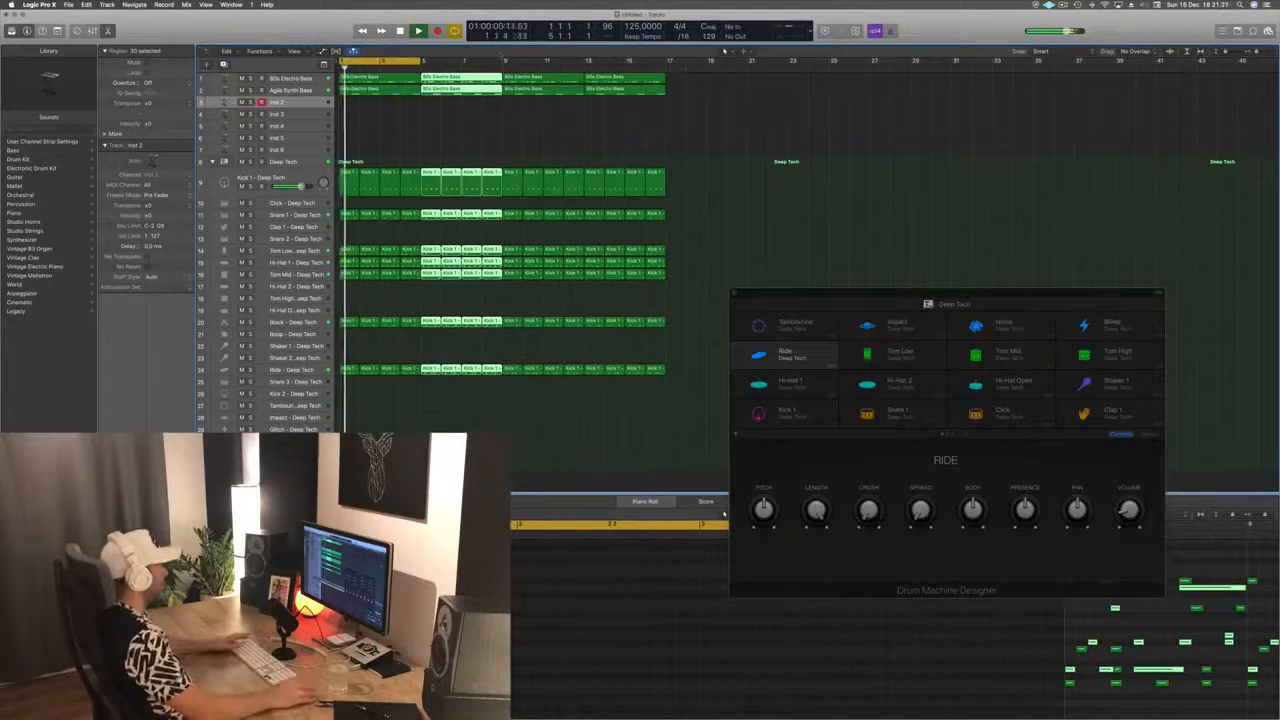
Step: Extend the cycle range to bar 17, deselect the regions and stop playback
drag(422, 62, 668, 70)
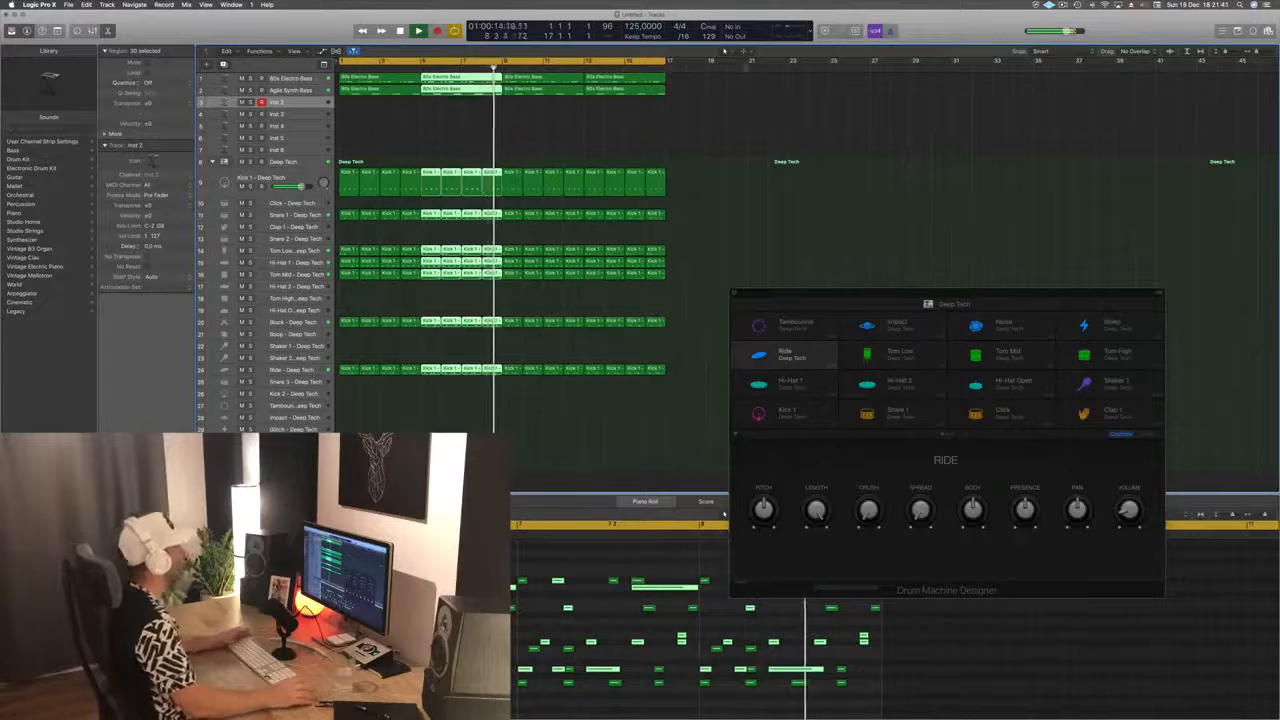
click(440, 125)
key(space)
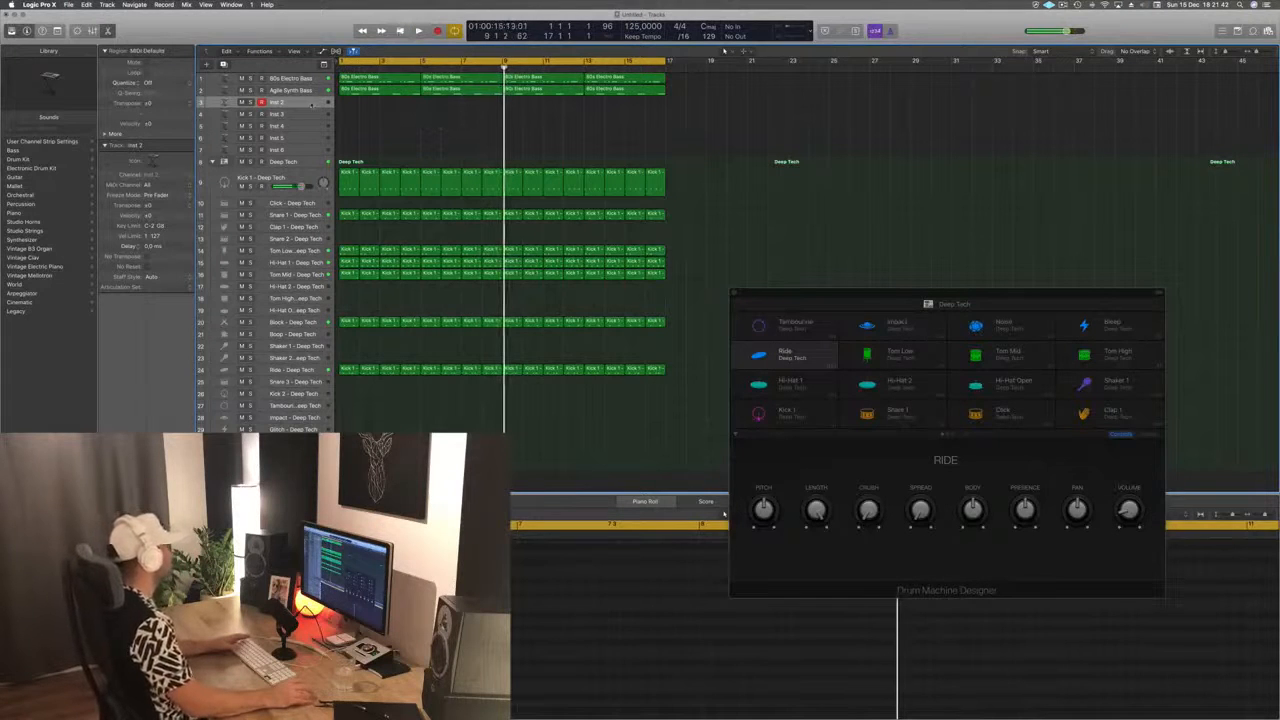
Step: Show the toolbar, zoom in on the selected Inst 2 track and return the playhead to bar 1
key(ctrl+alt+super+t)
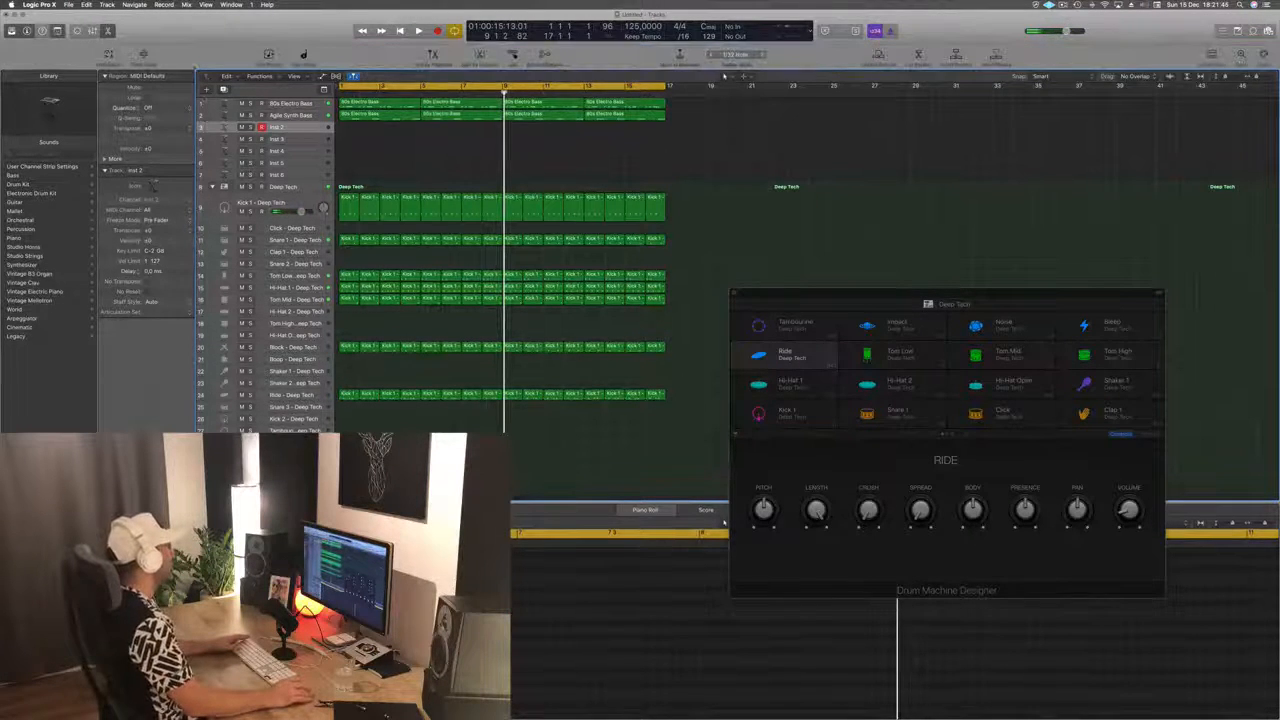
click(141, 54)
key(Return)
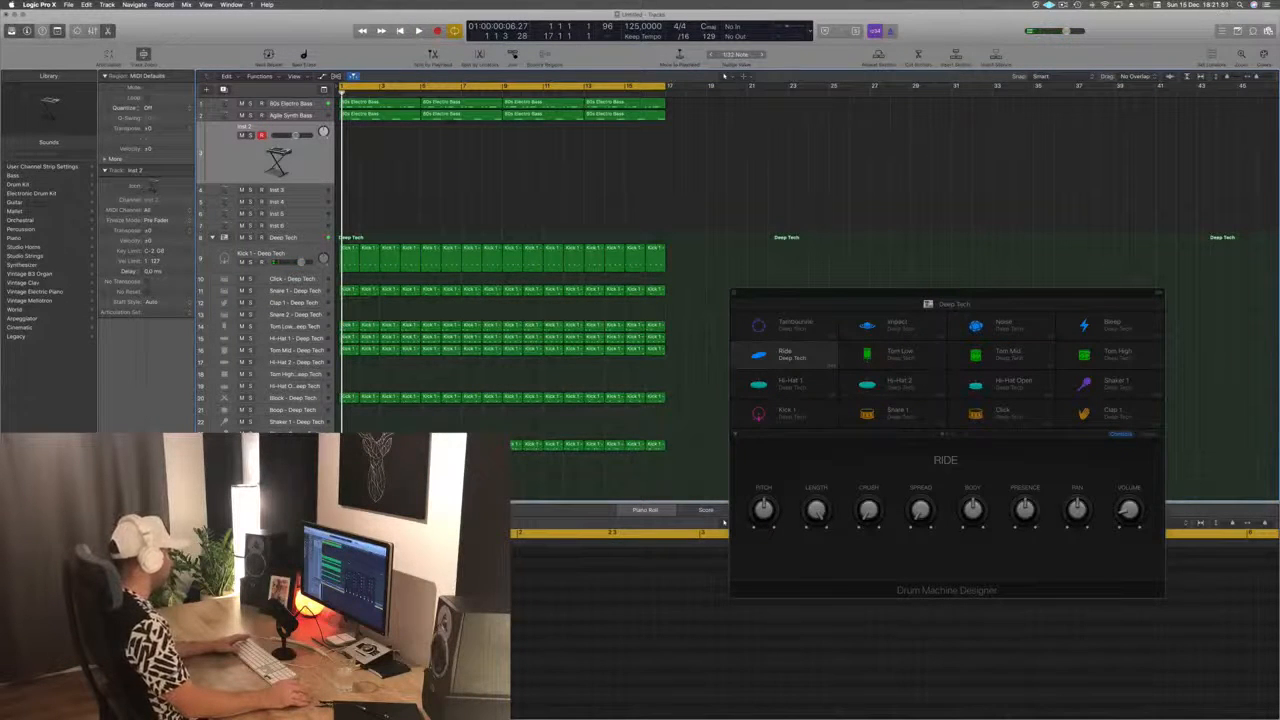
Step: Filter the presets of Inst 2's Alchemy to the Pads category and load Abstracted Possibilities
key(v)
drag(333, 26, 713, 76)
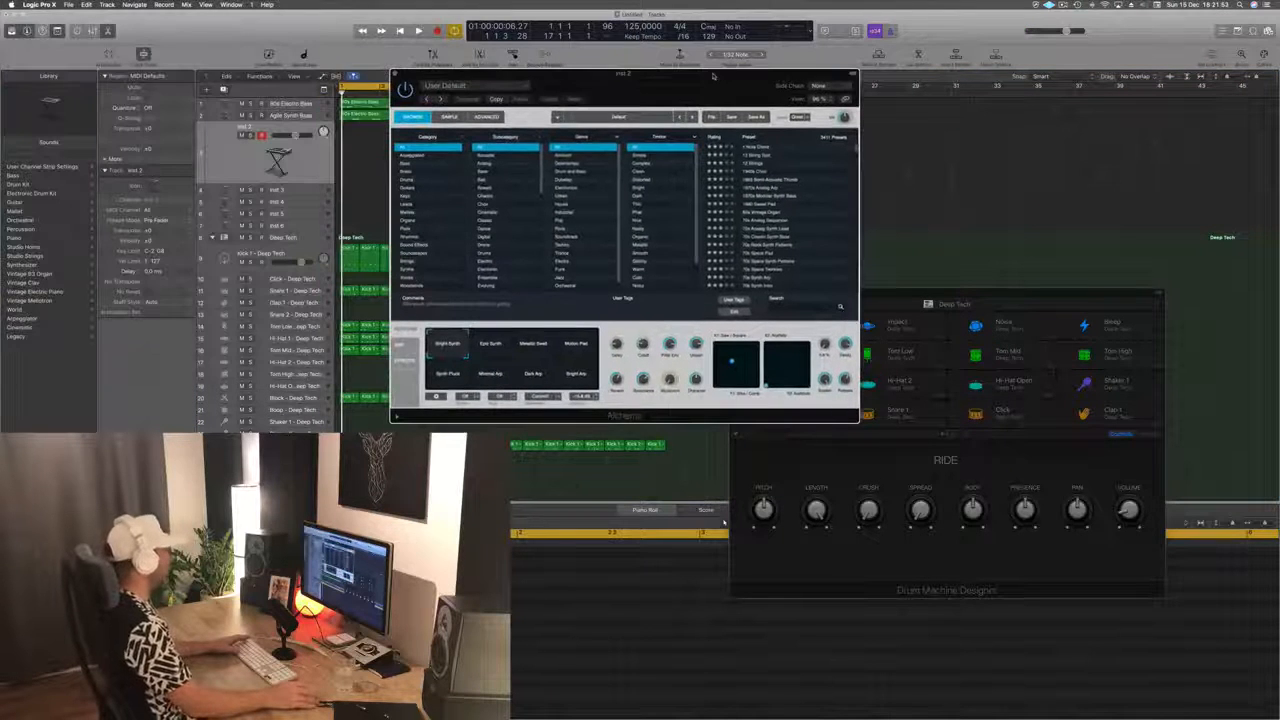
click(406, 229)
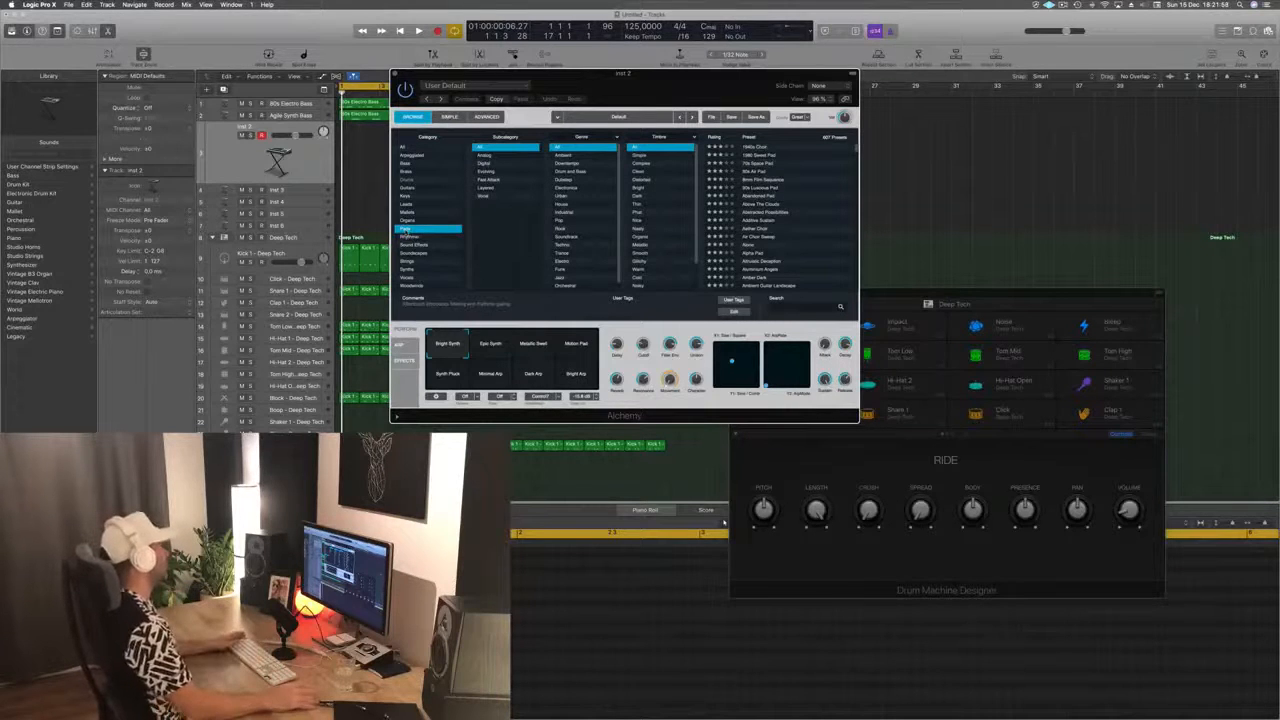
drag(627, 96, 595, 99)
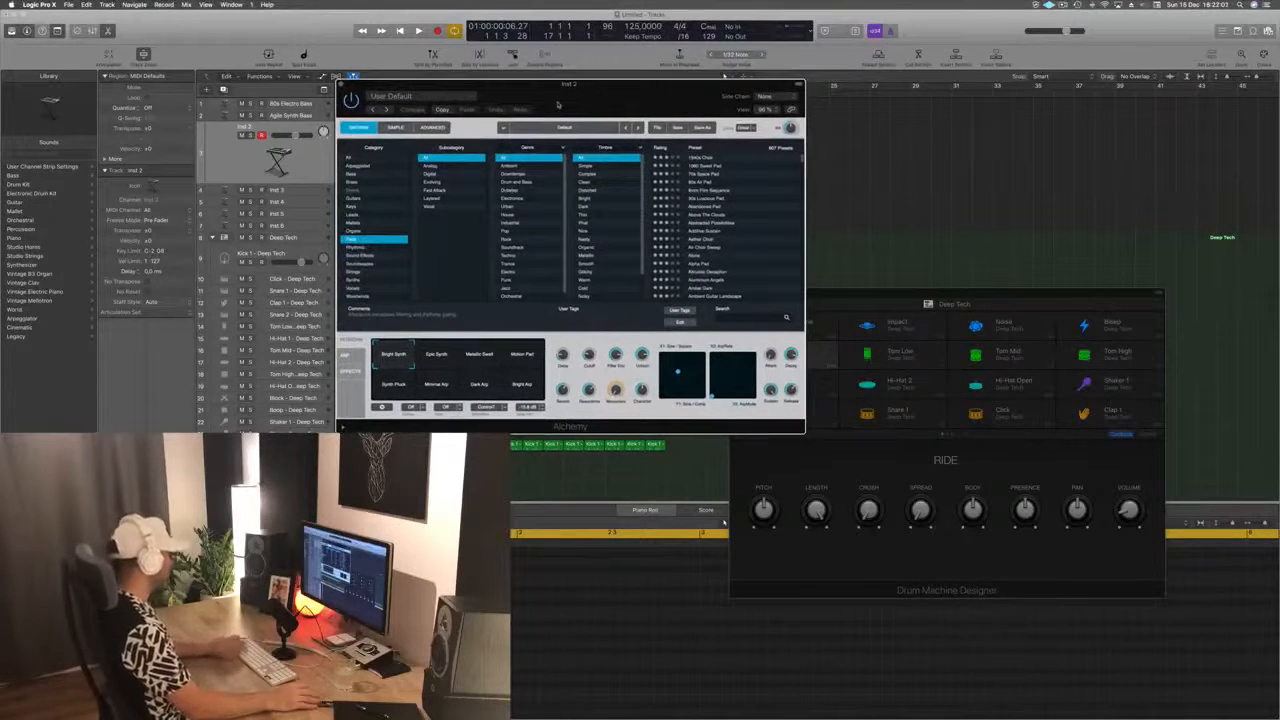
key(f)
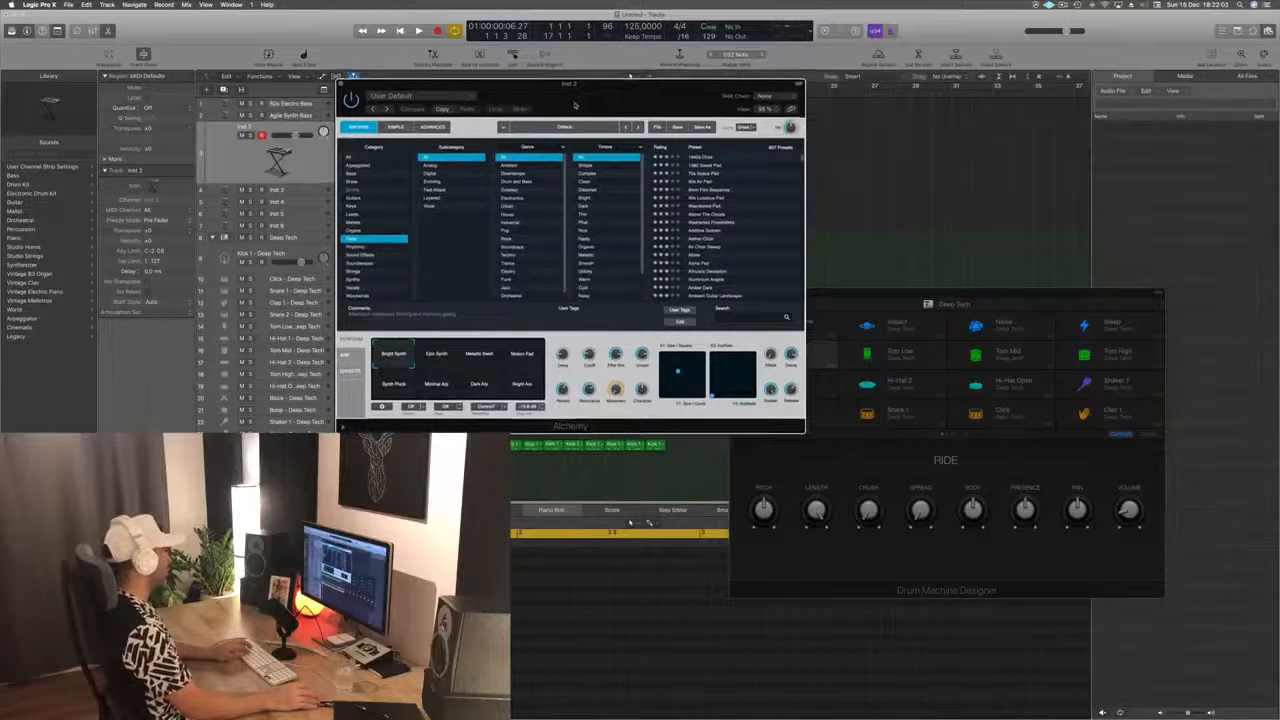
drag(573, 107, 664, 106)
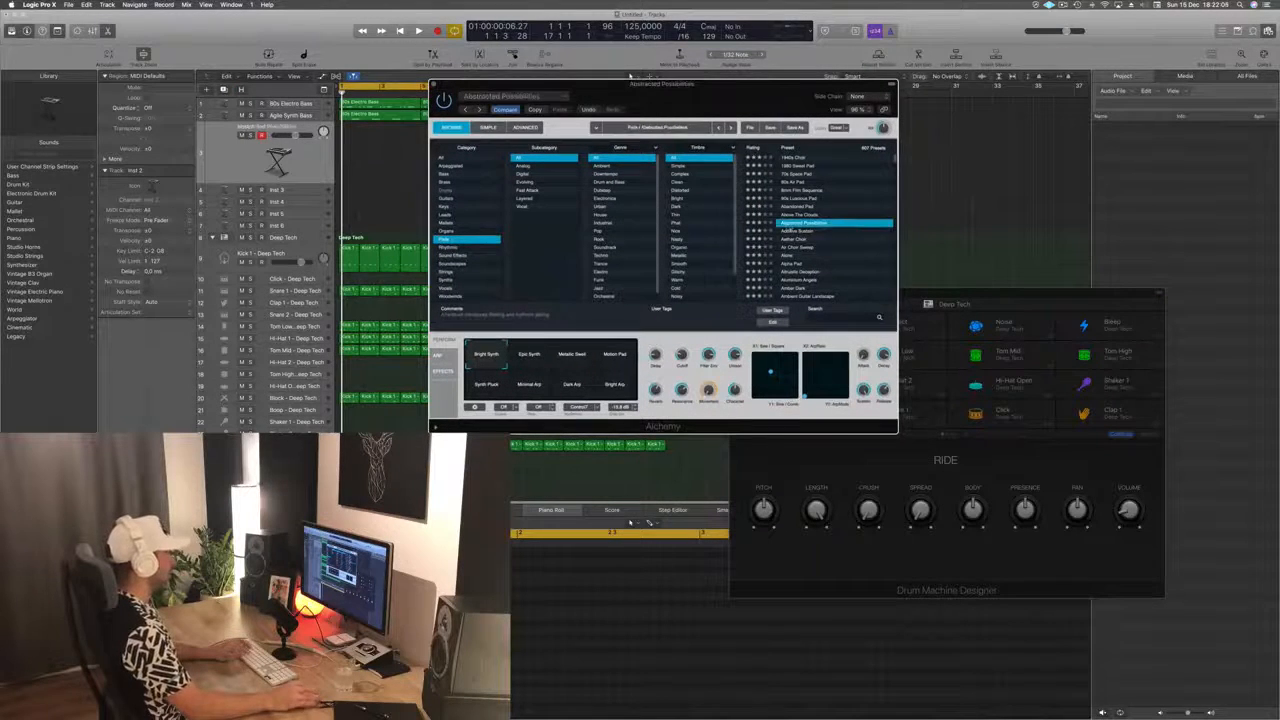
key(f)
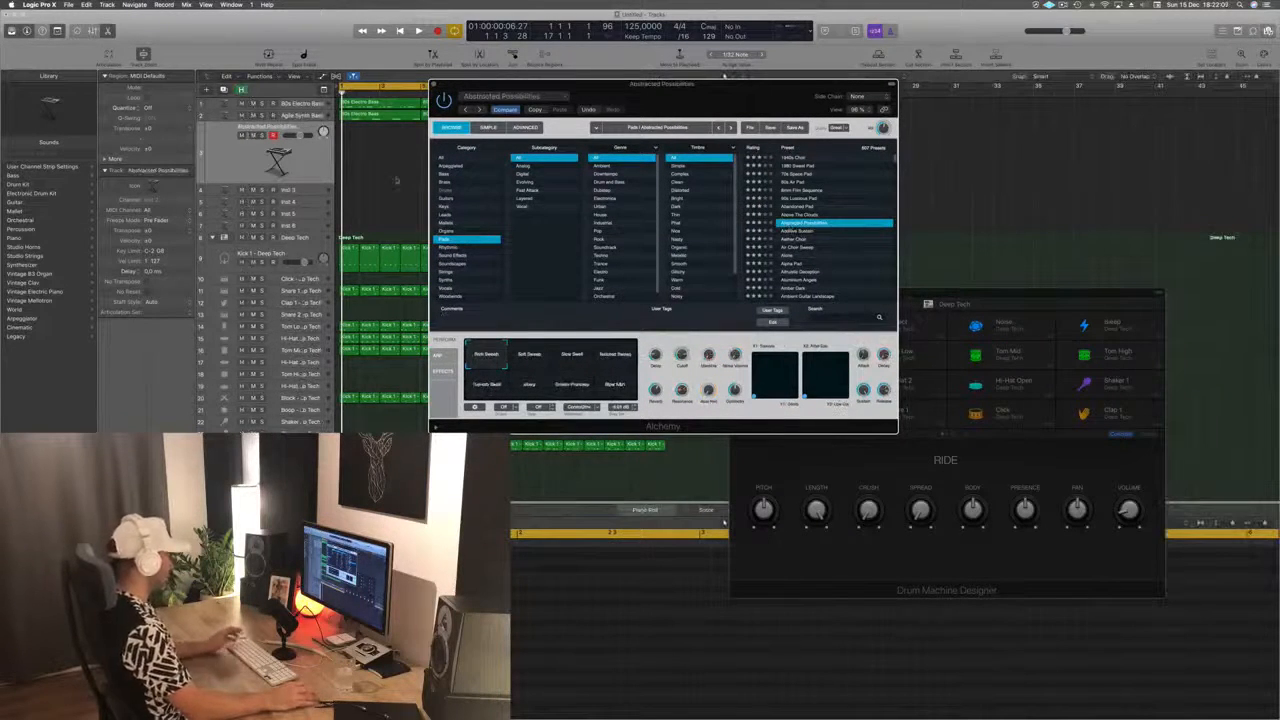
Step: Show Musical Typing, load the Additive Sustain pad and audition it while the arrangement plays
key(super+k)
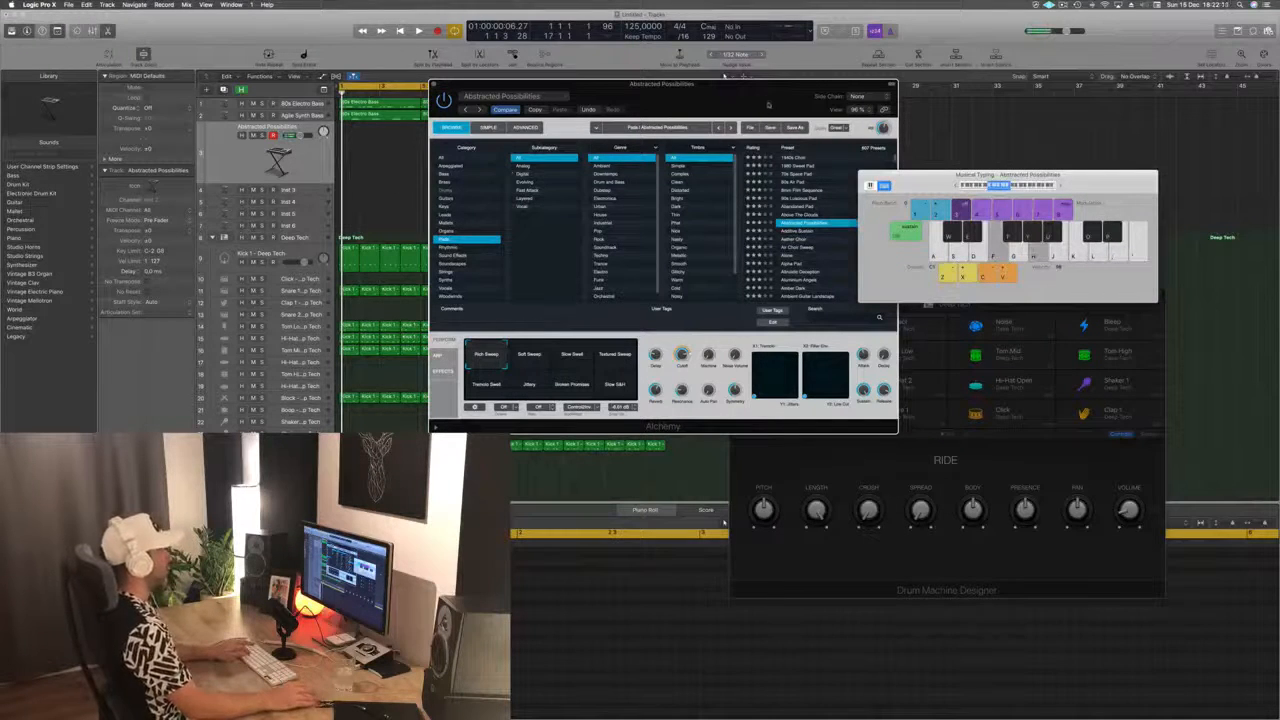
drag(768, 104, 648, 149)
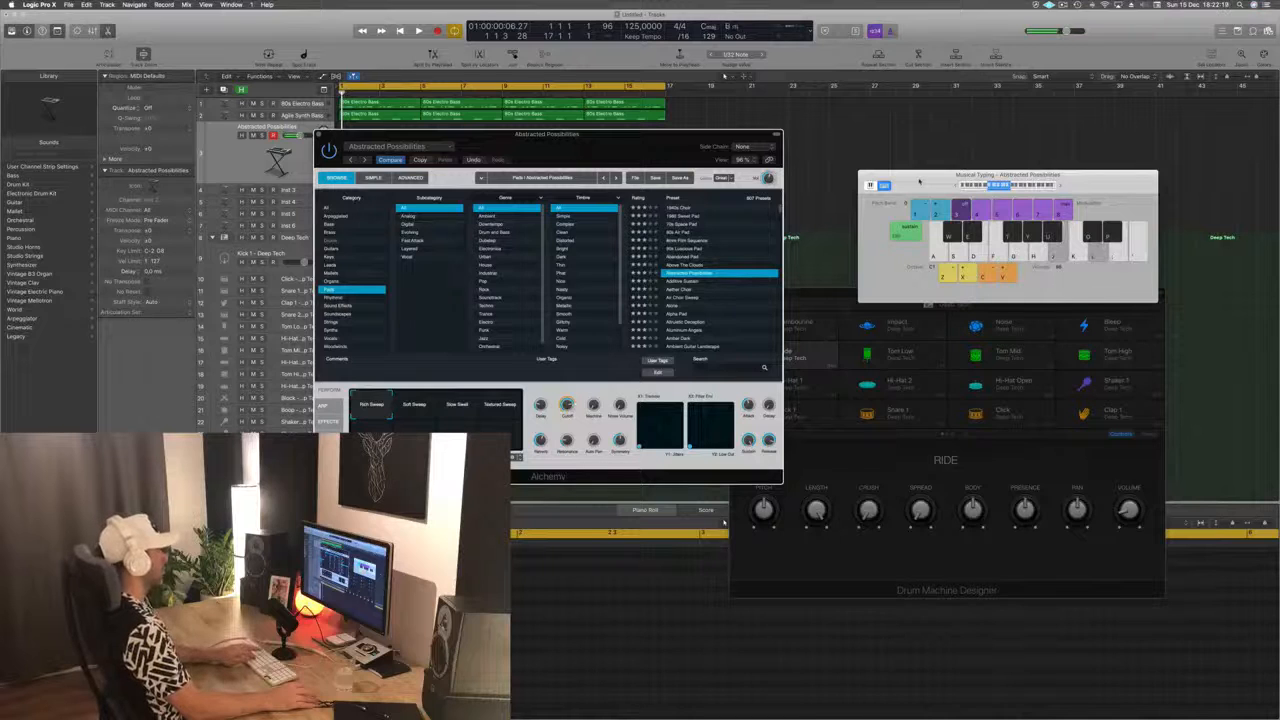
drag(671, 137, 970, 70)
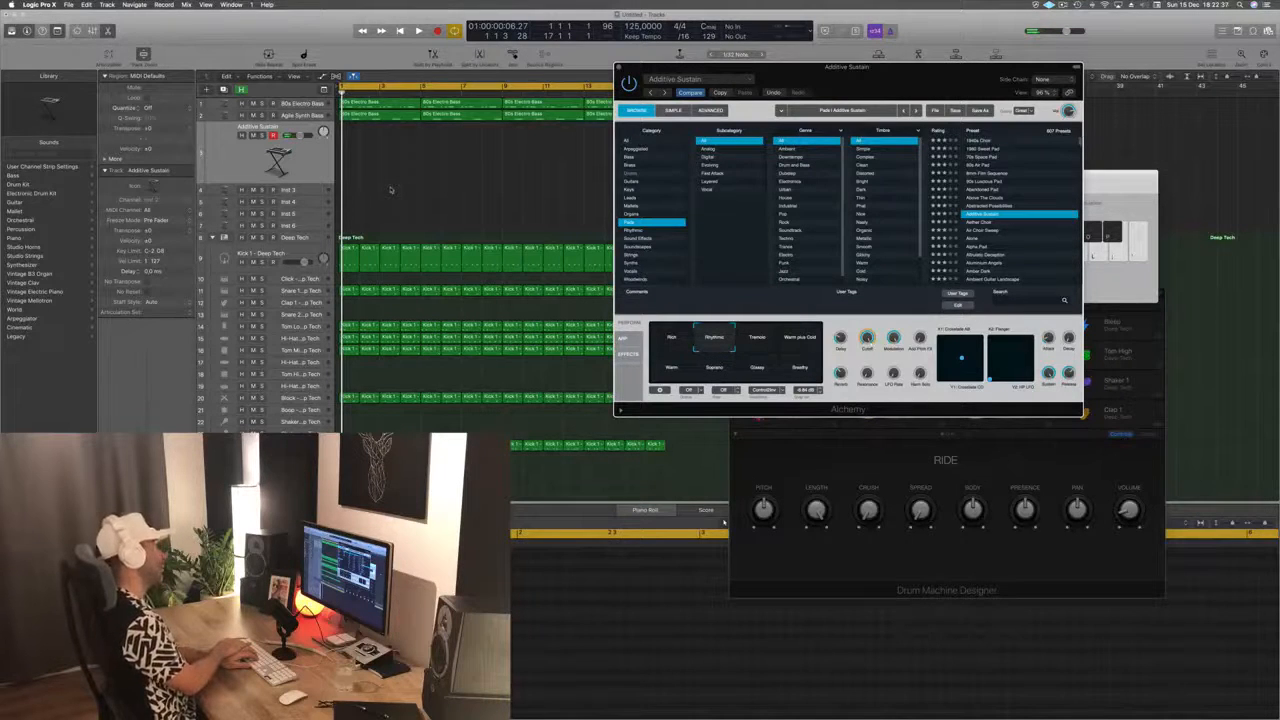
key(space)
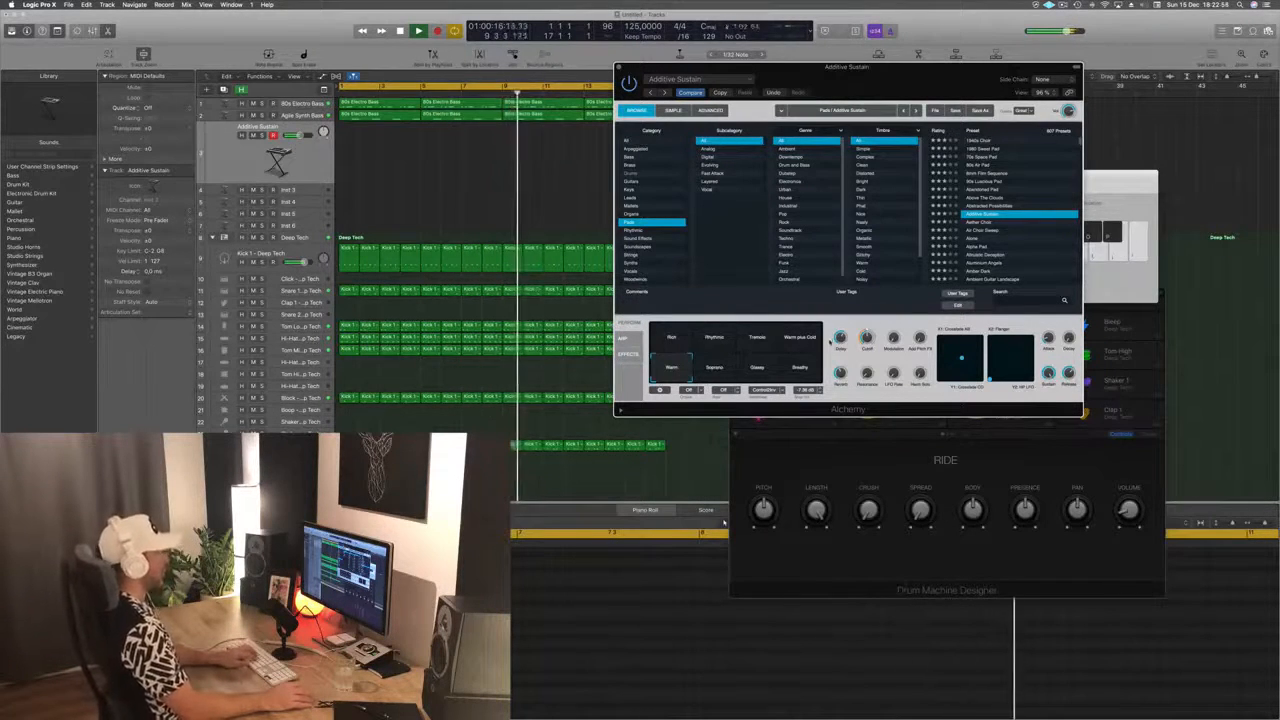
Step: Load the Aether Choir preset and try it in different octaves with Musical Typing over the loop
key(Down)
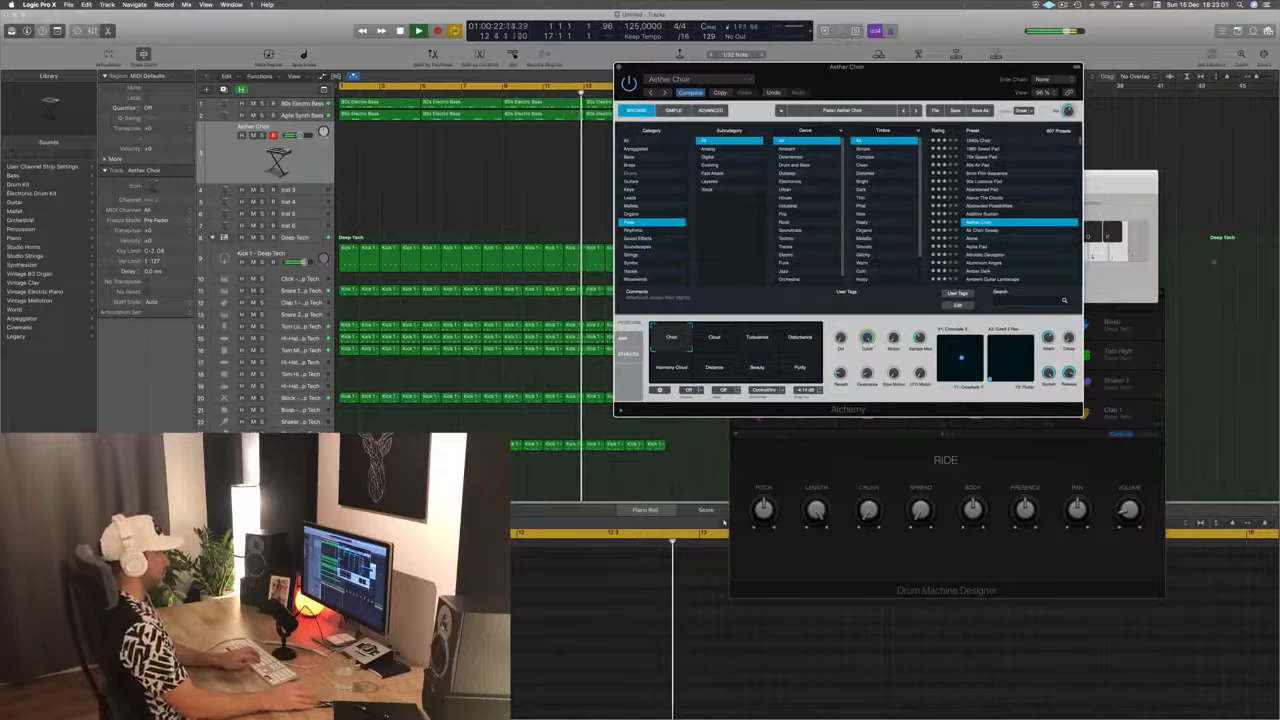
key(super+k)
click(1028, 190)
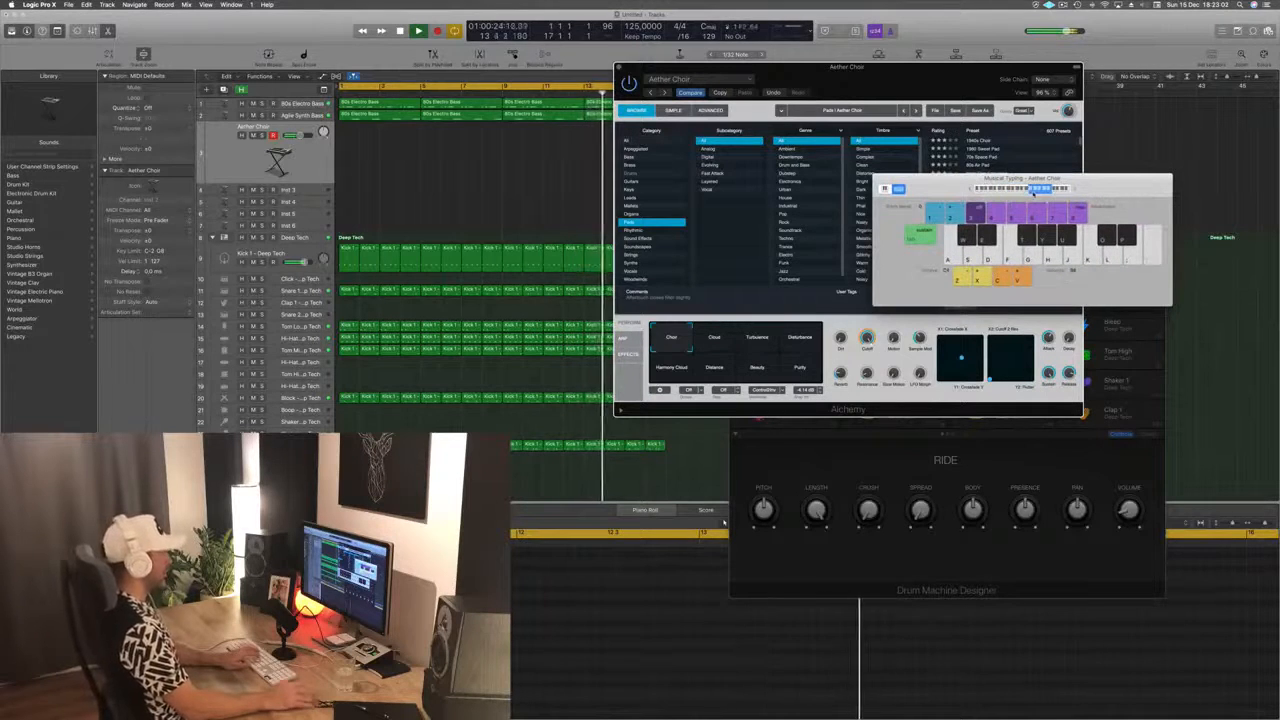
key(l)
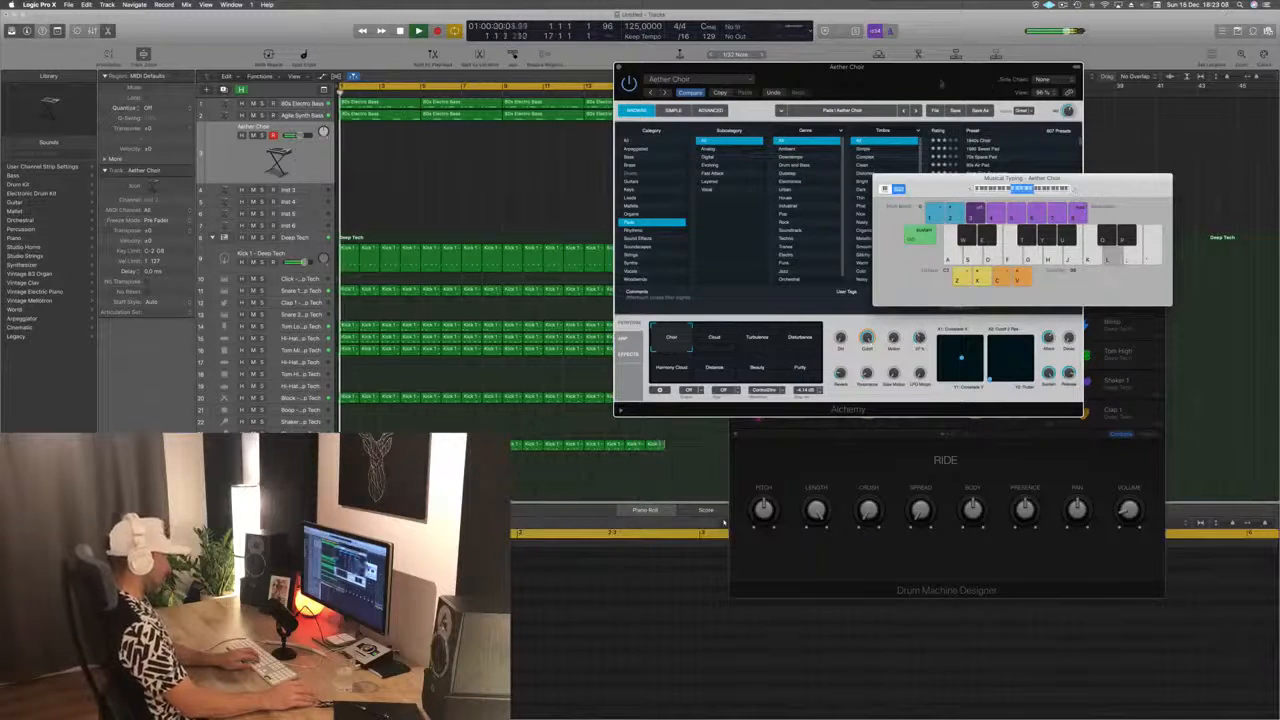
drag(962, 84, 931, 151)
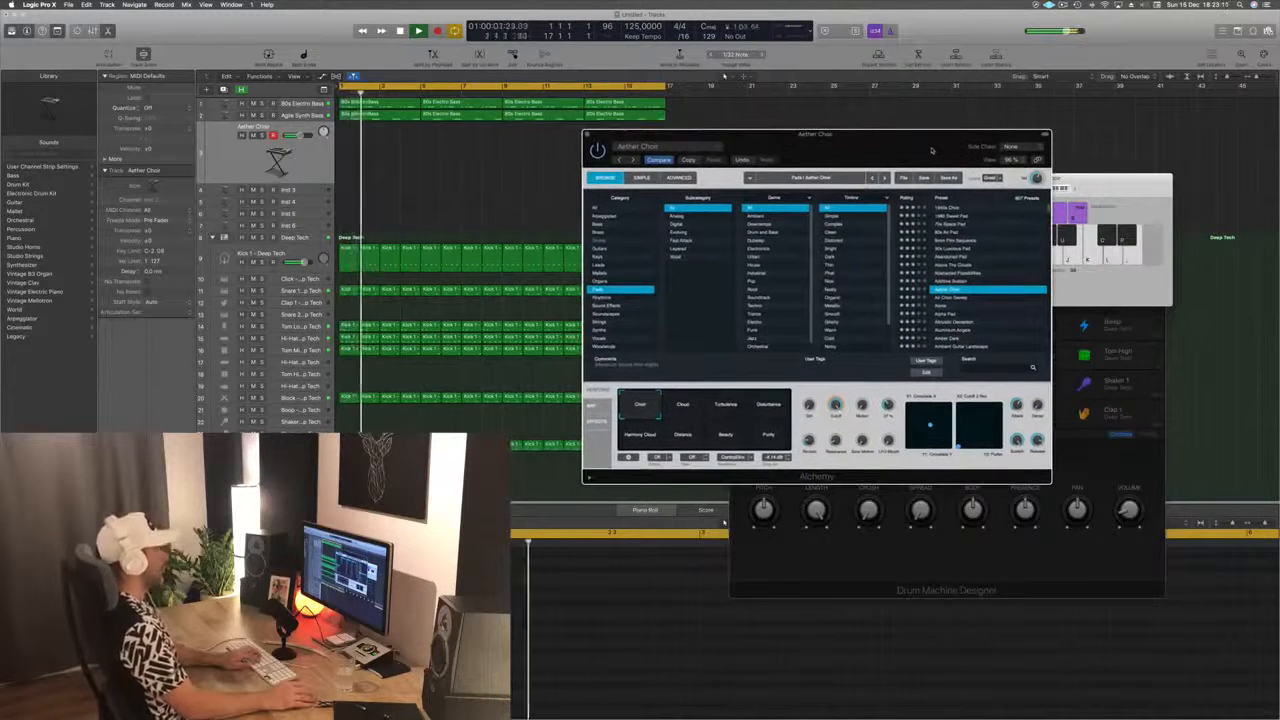
Step: Load the Alpha Pad preset and play test notes on it with Musical Typing during playback
click(952, 298)
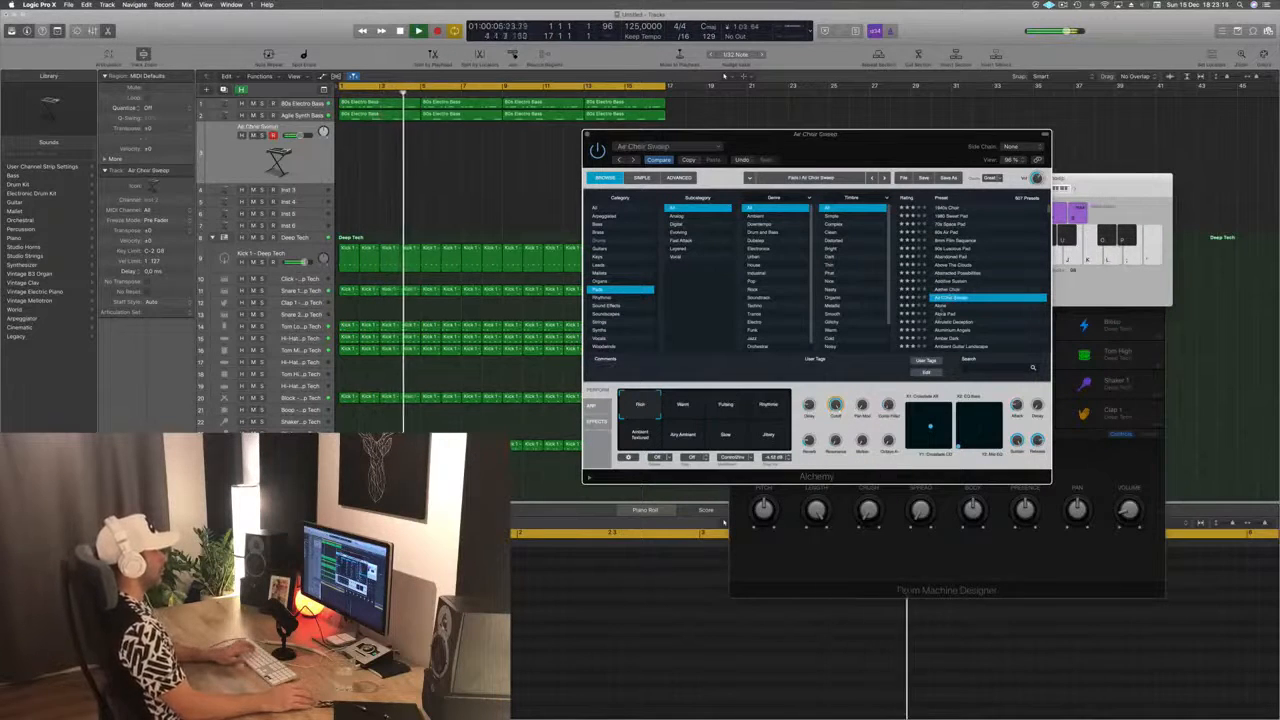
click(942, 315)
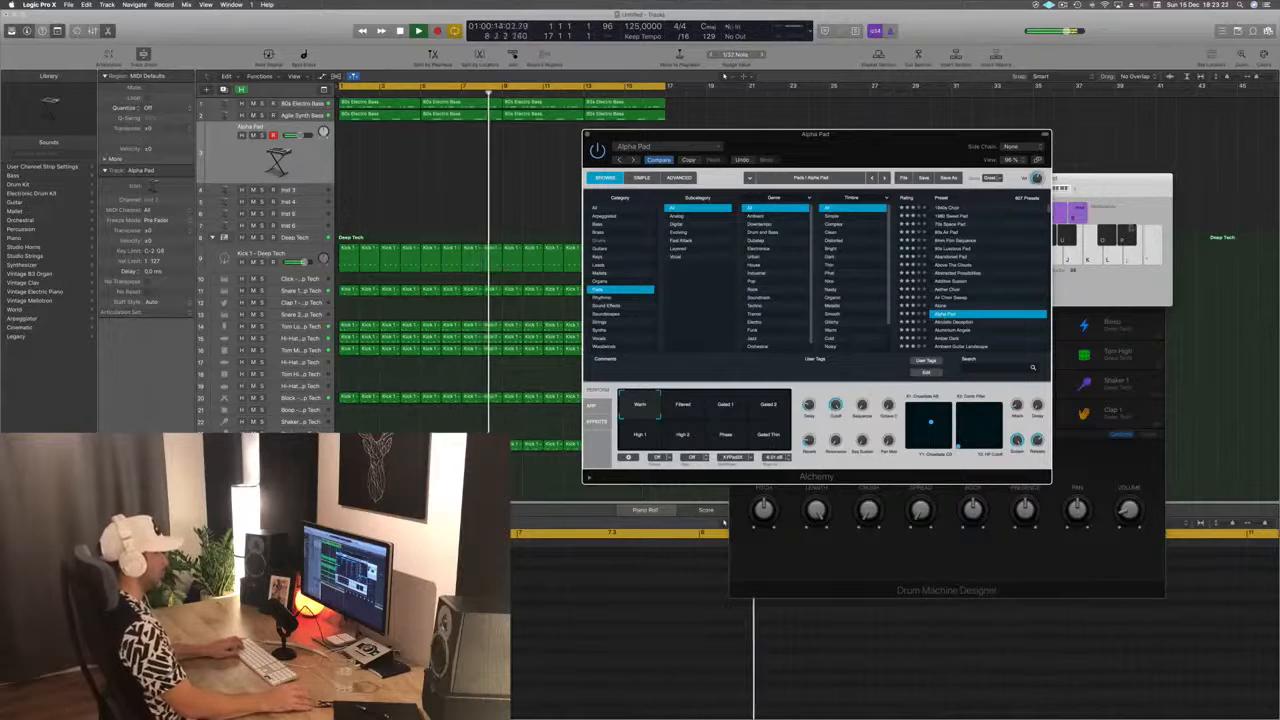
key(super+k)
key(a)
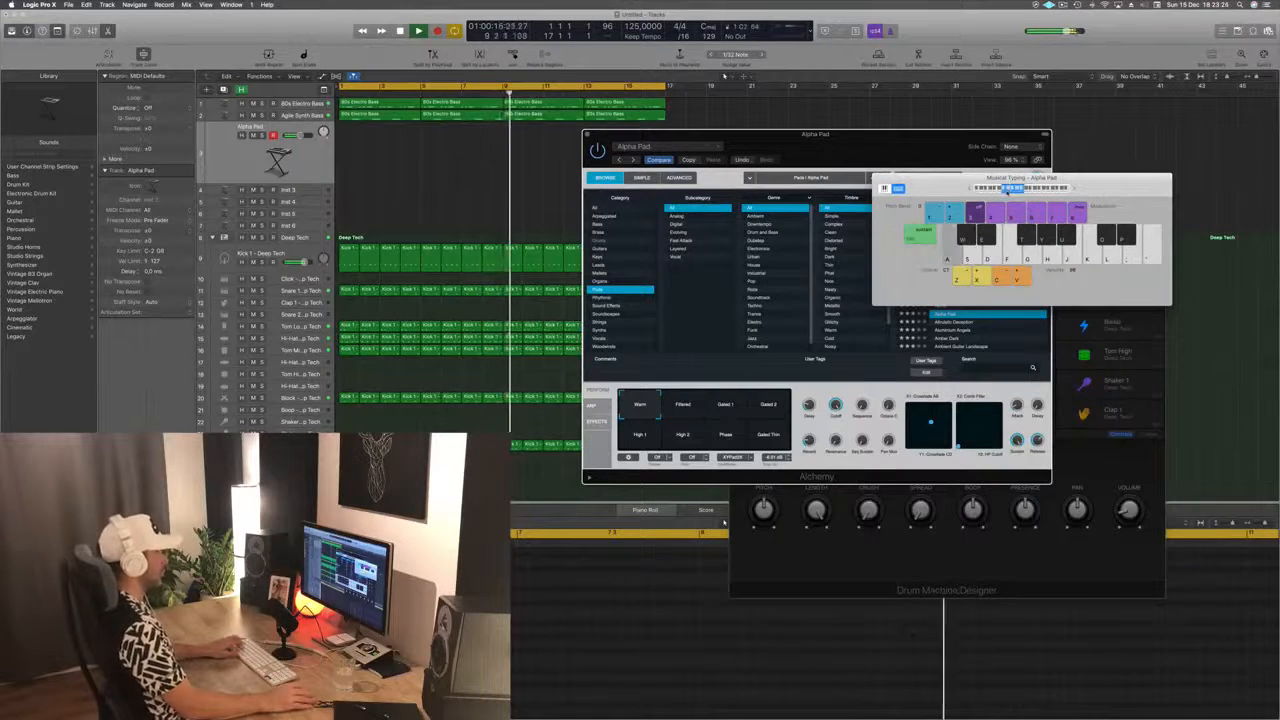
key(d)
key(h)
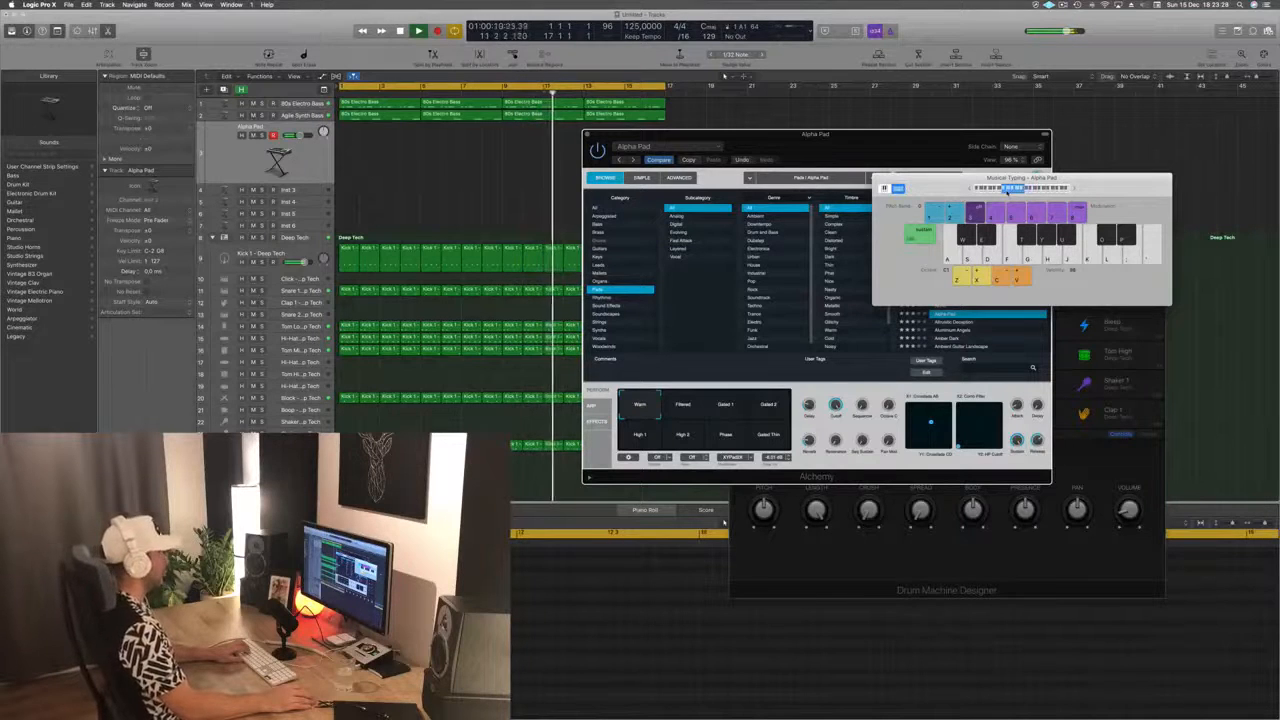
key(h)
key(h)
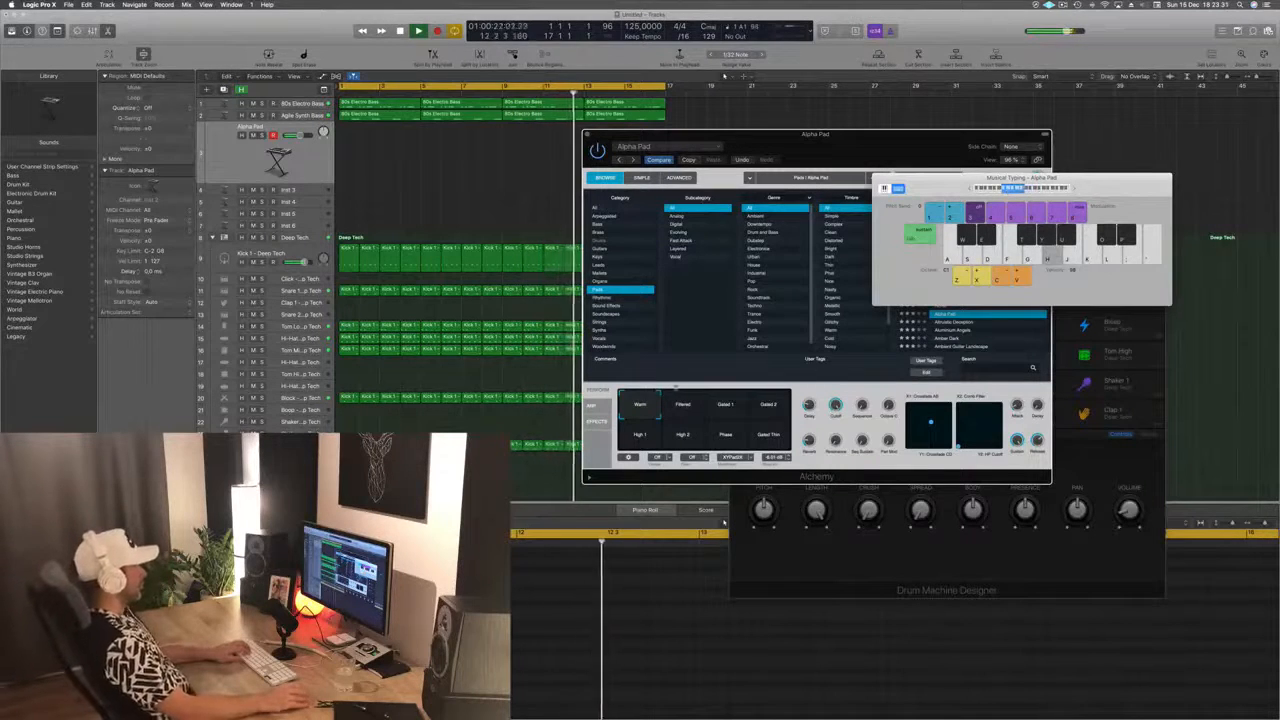
Step: Record a four-bar part from bar 9 with Alpha Pad's Filtered snapshot and move the region to bar 1
click(682, 404)
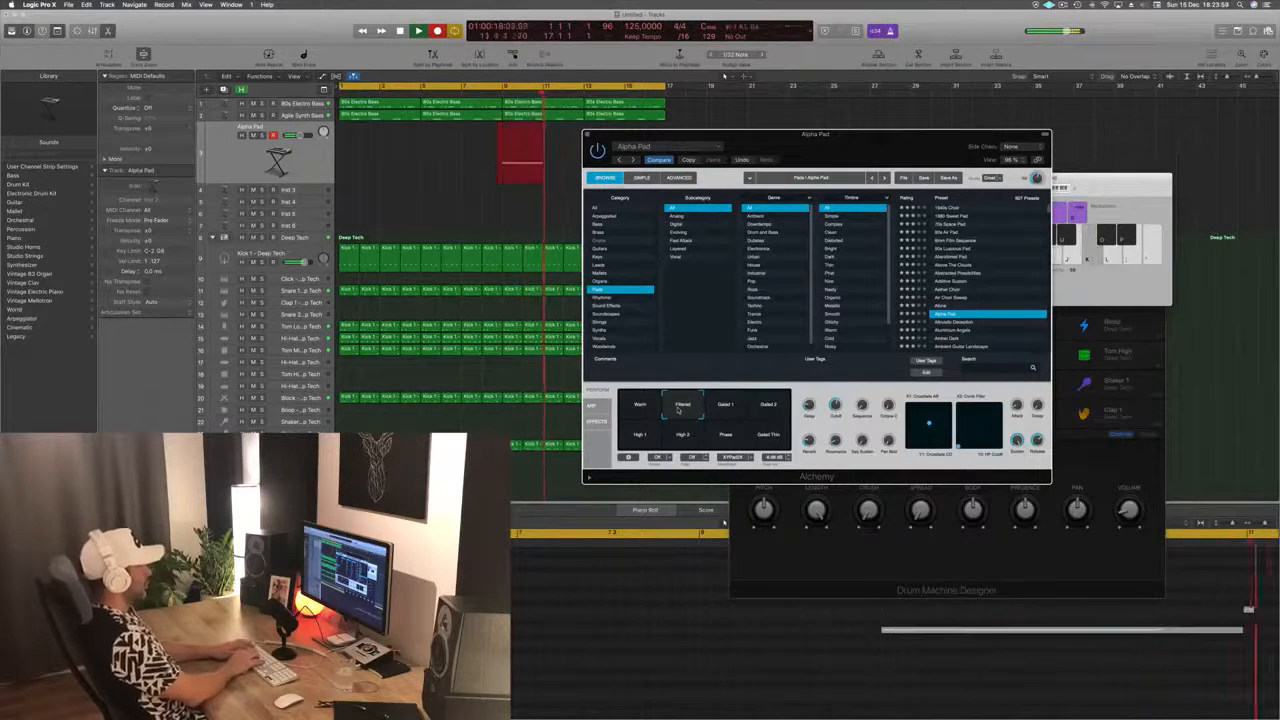
key(semicolon)
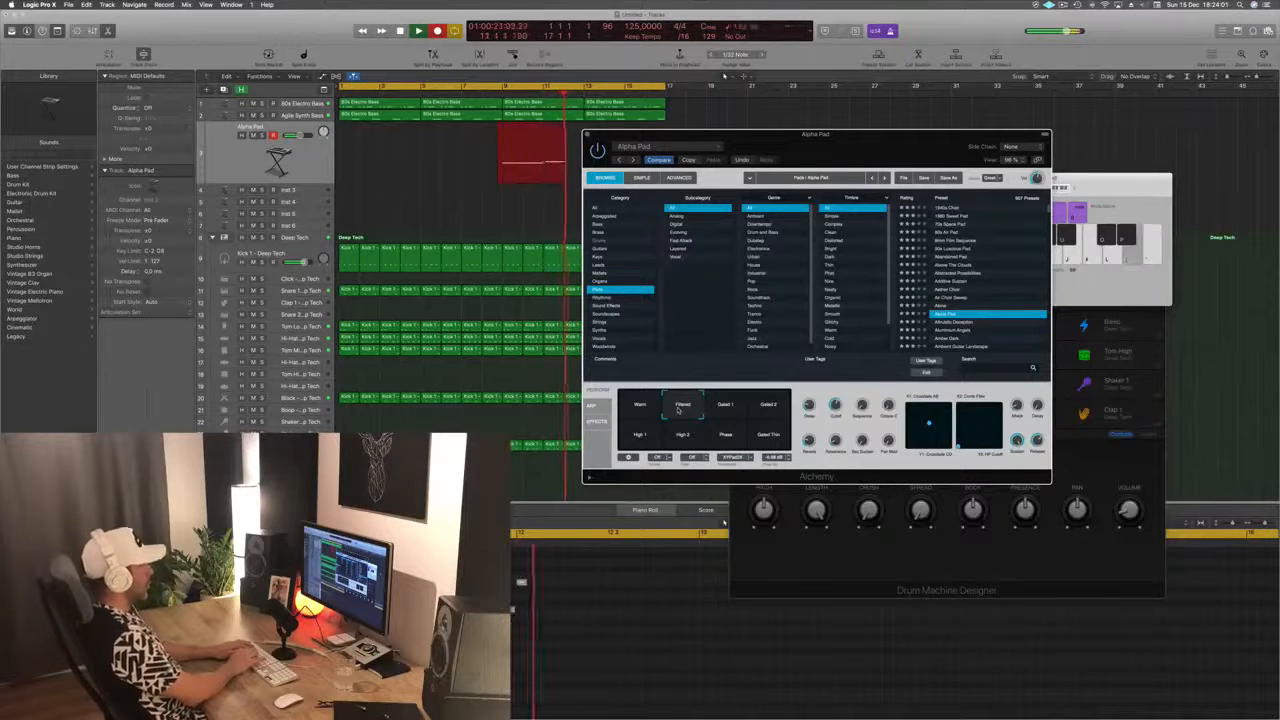
key(l)
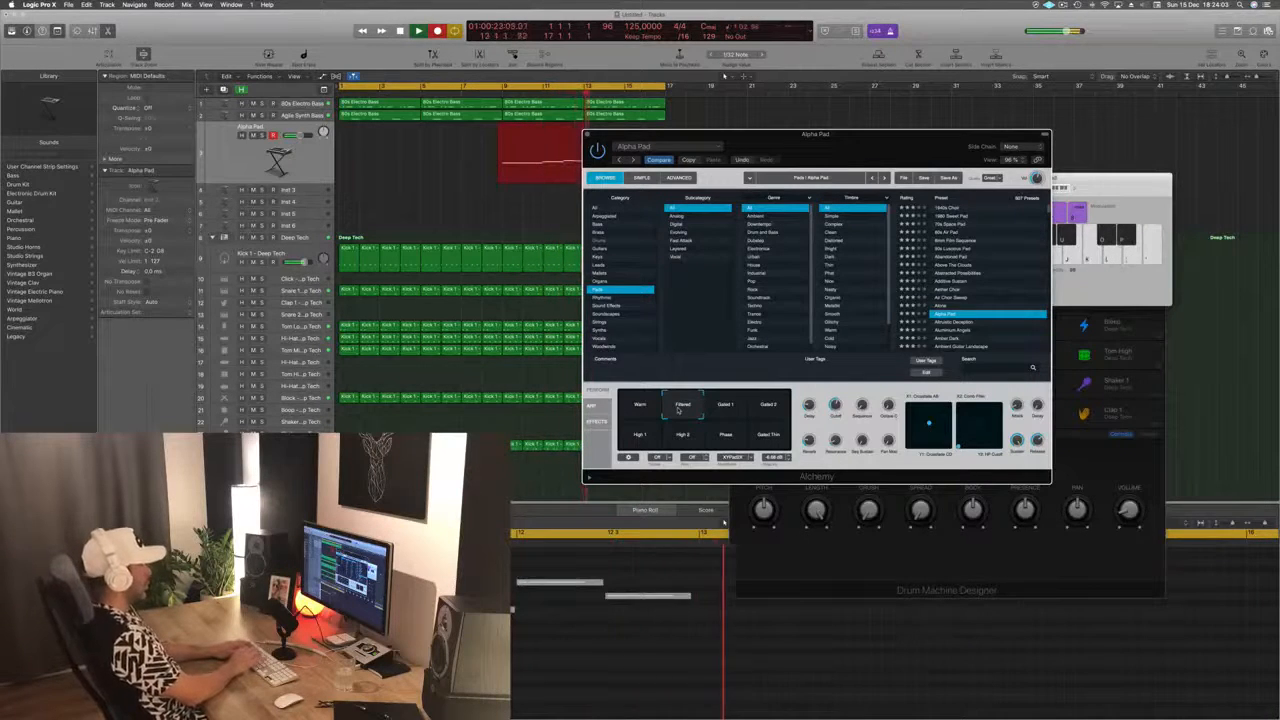
key(space)
key(space)
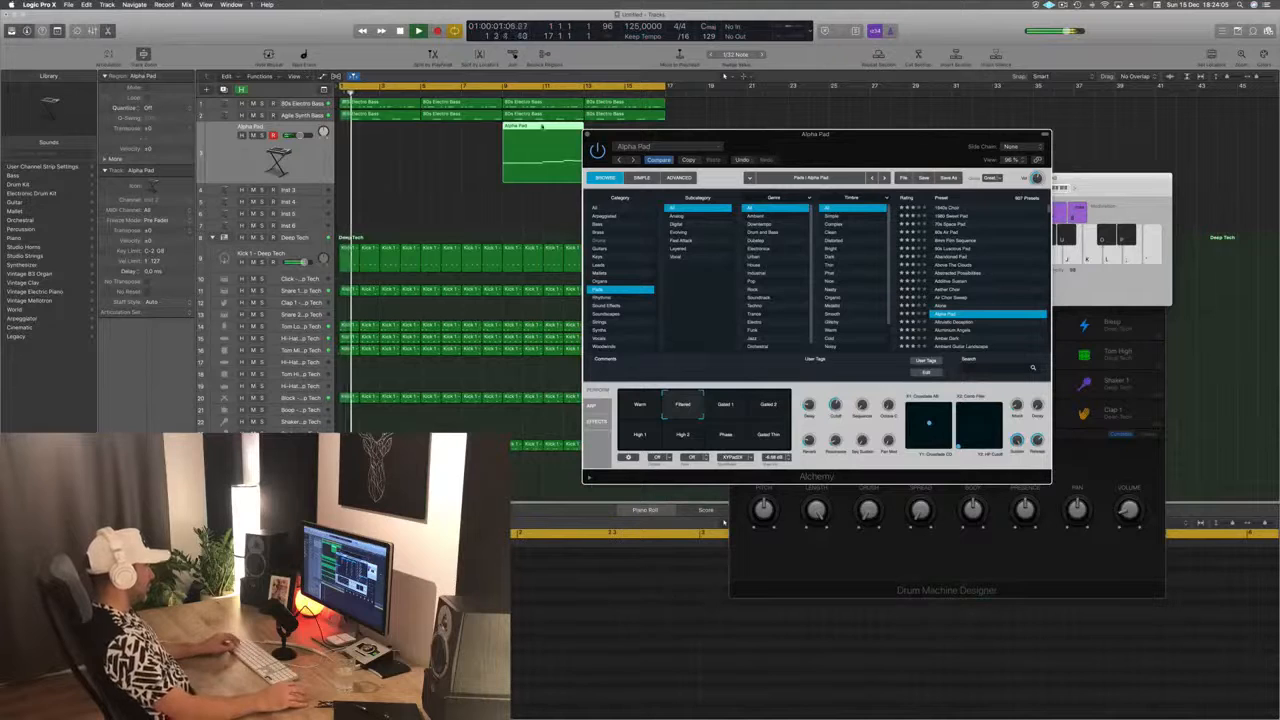
drag(542, 126, 379, 126)
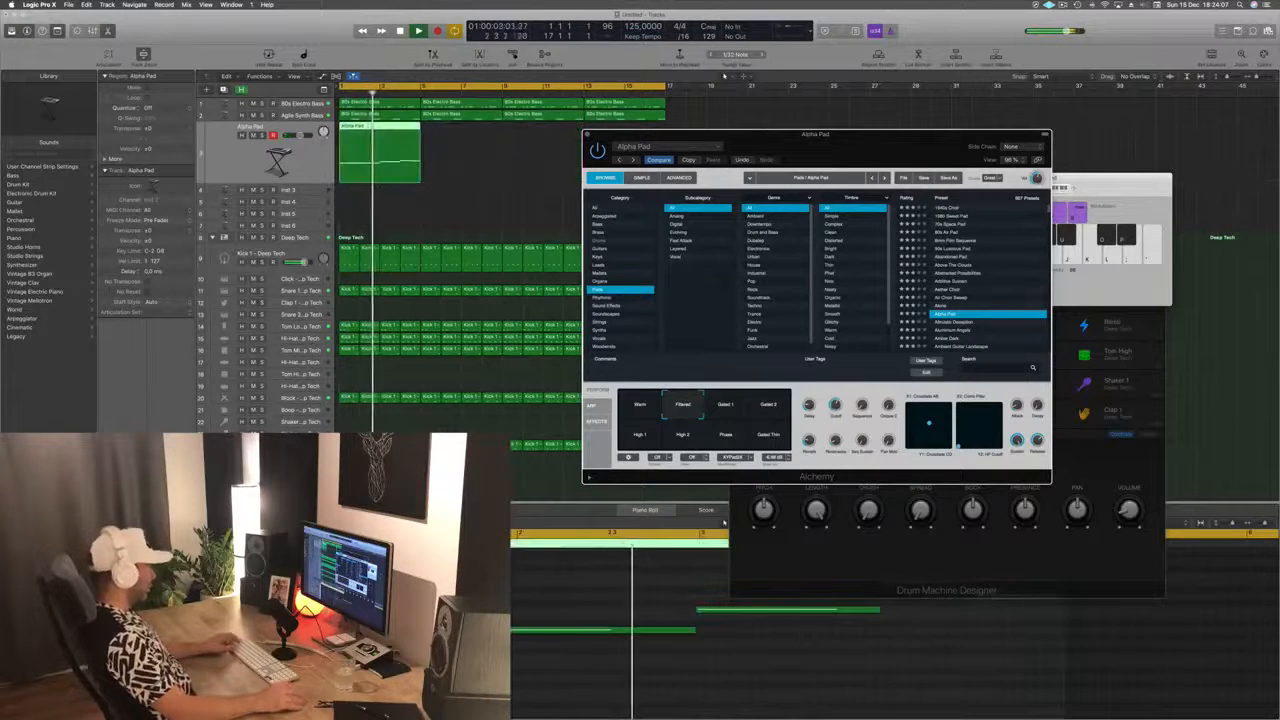
Step: Delete the higher note at bar 4 of the Alpha Pad region and lengthen the last note to fill bar 4
scroll(631, 649, down, 3)
click(644, 583)
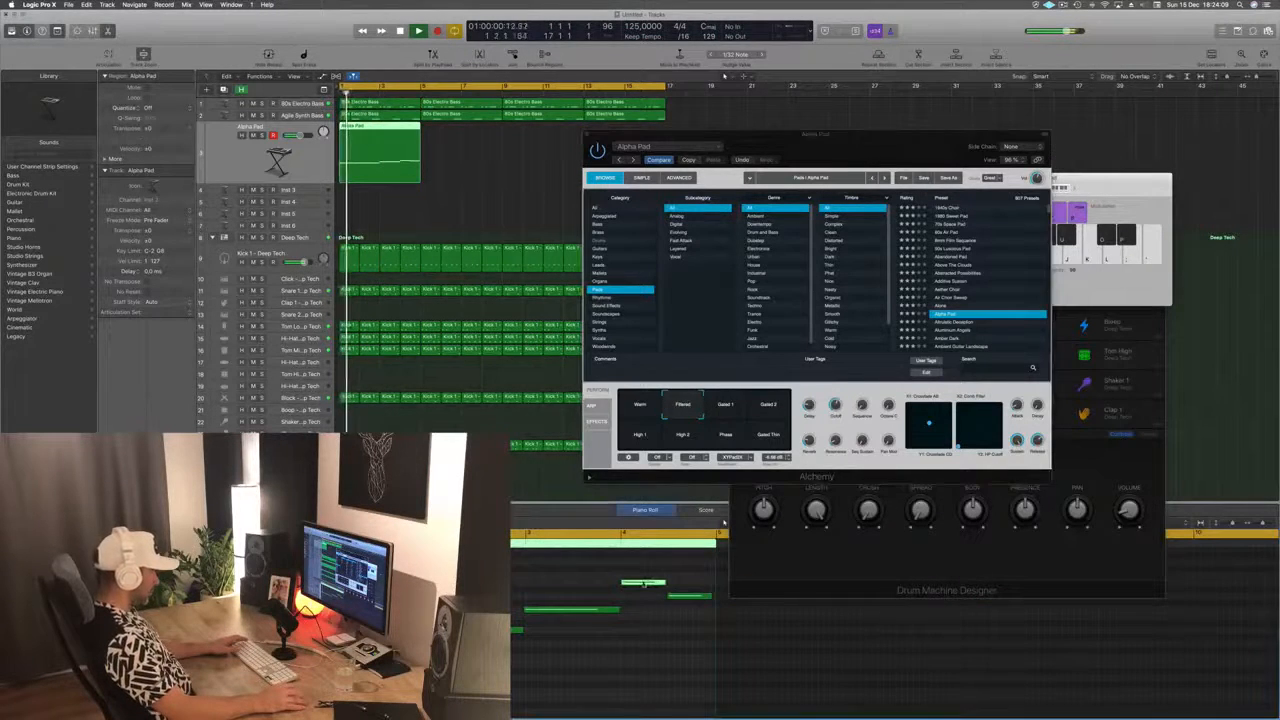
drag(644, 583, 715, 600)
key(Delete)
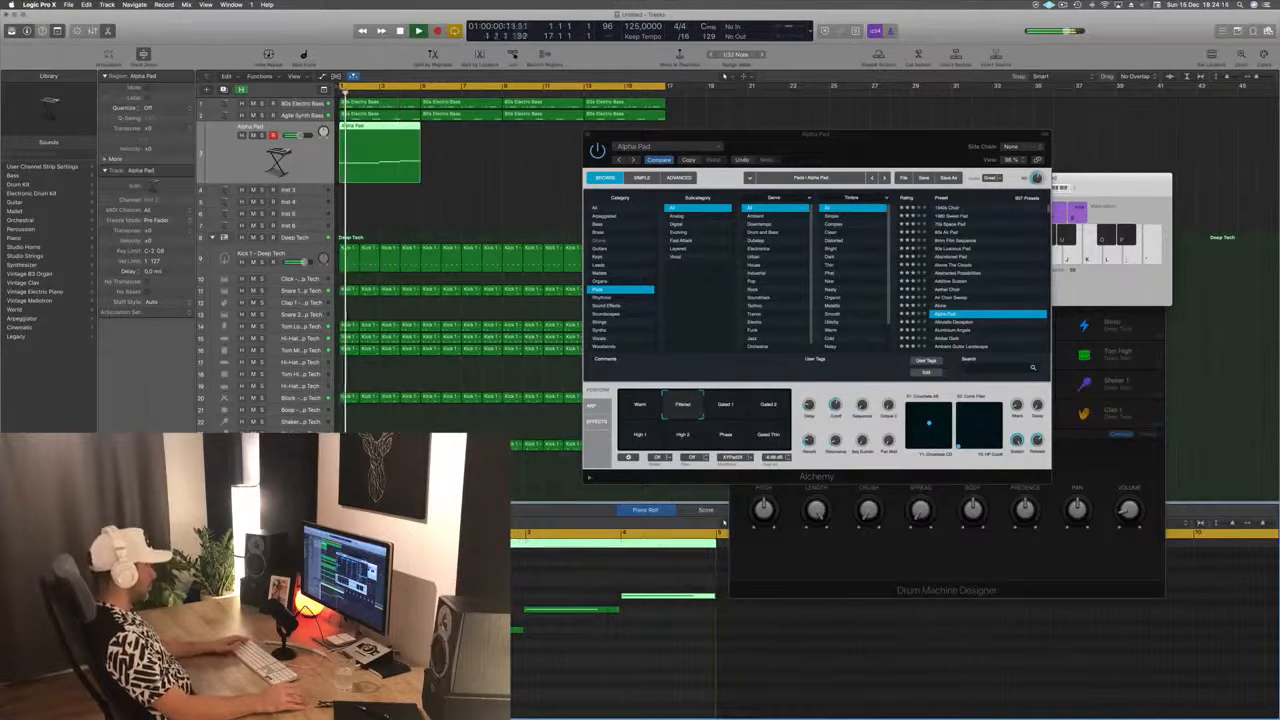
drag(552, 667, 641, 699)
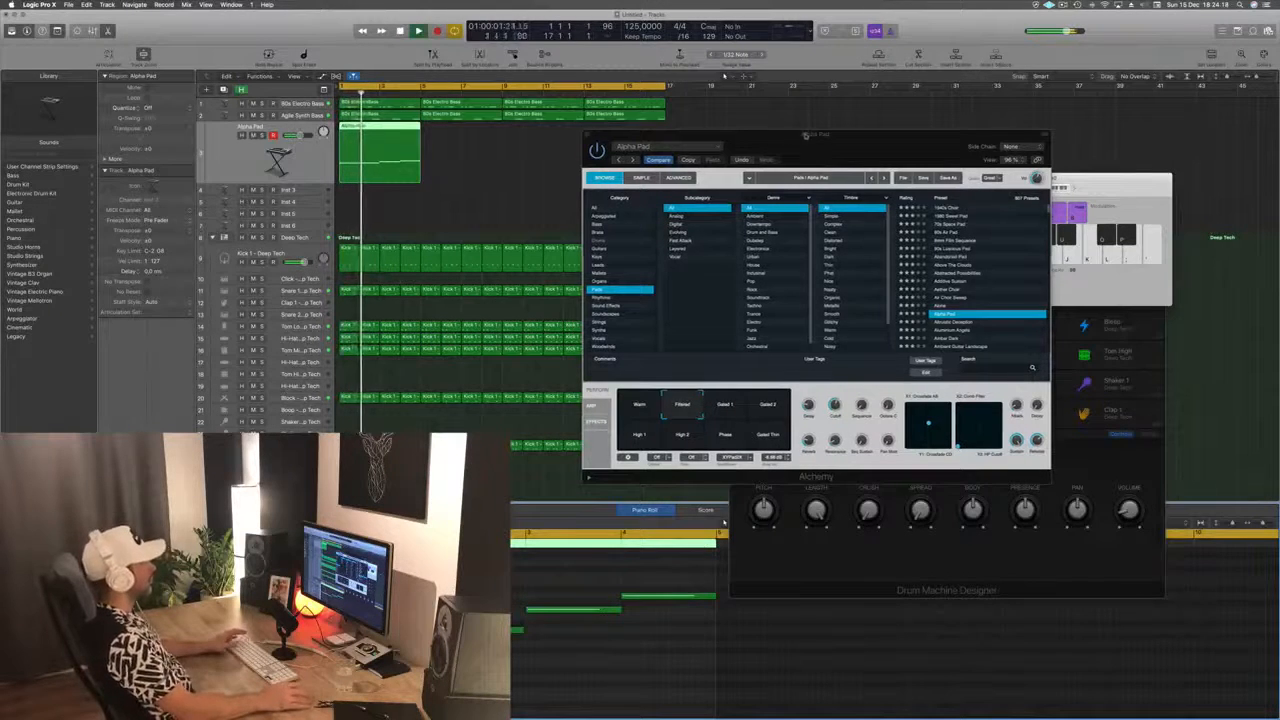
Step: Copy the four-bar Alpha Pad region along its track until the part fills 16 bars
drag(808, 133, 790, 99)
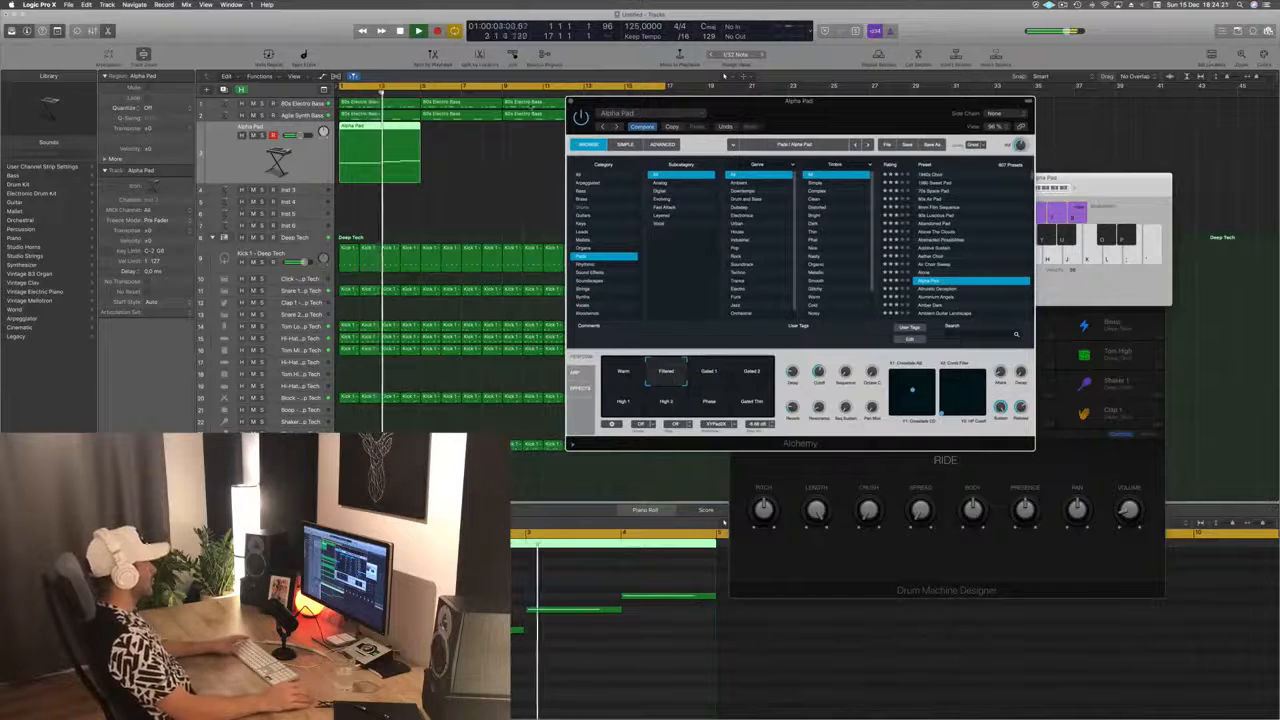
drag(839, 104, 939, 101)
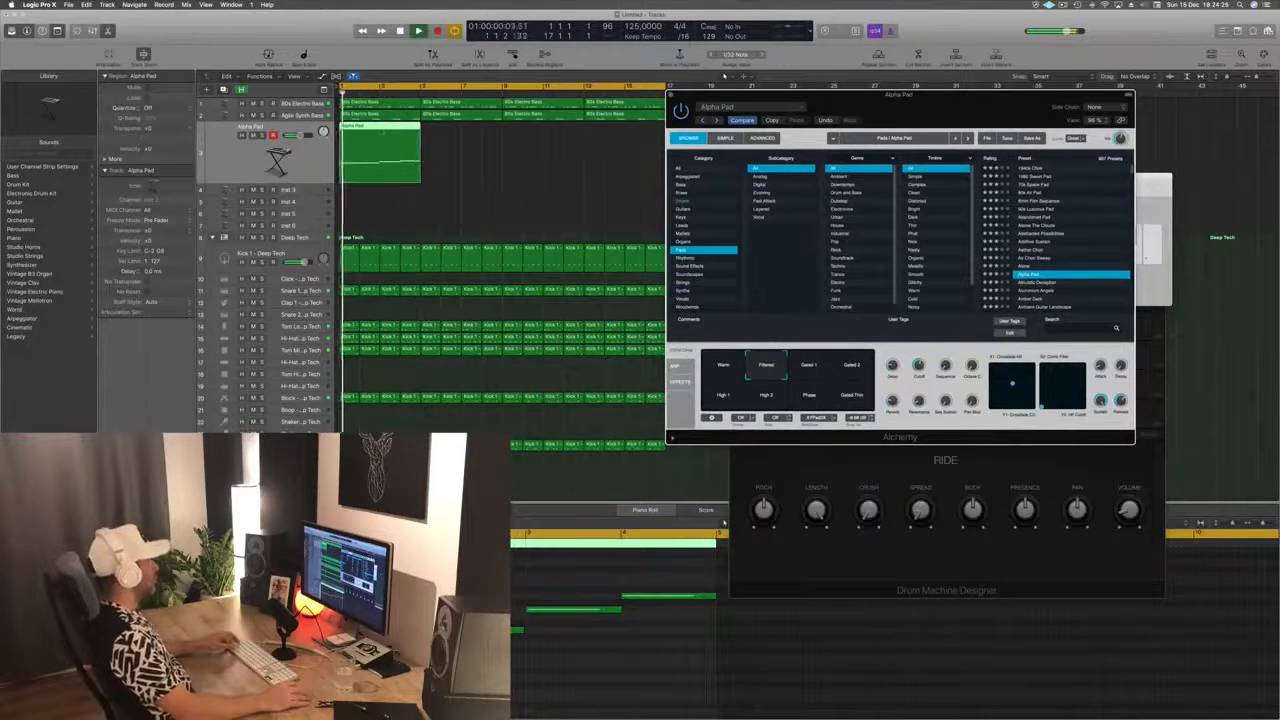
drag(375, 150, 456, 152)
mouse_move(565, 154)
mouse_down()
mouse_move(402, 138)
mouse_move(557, 152)
mouse_up()
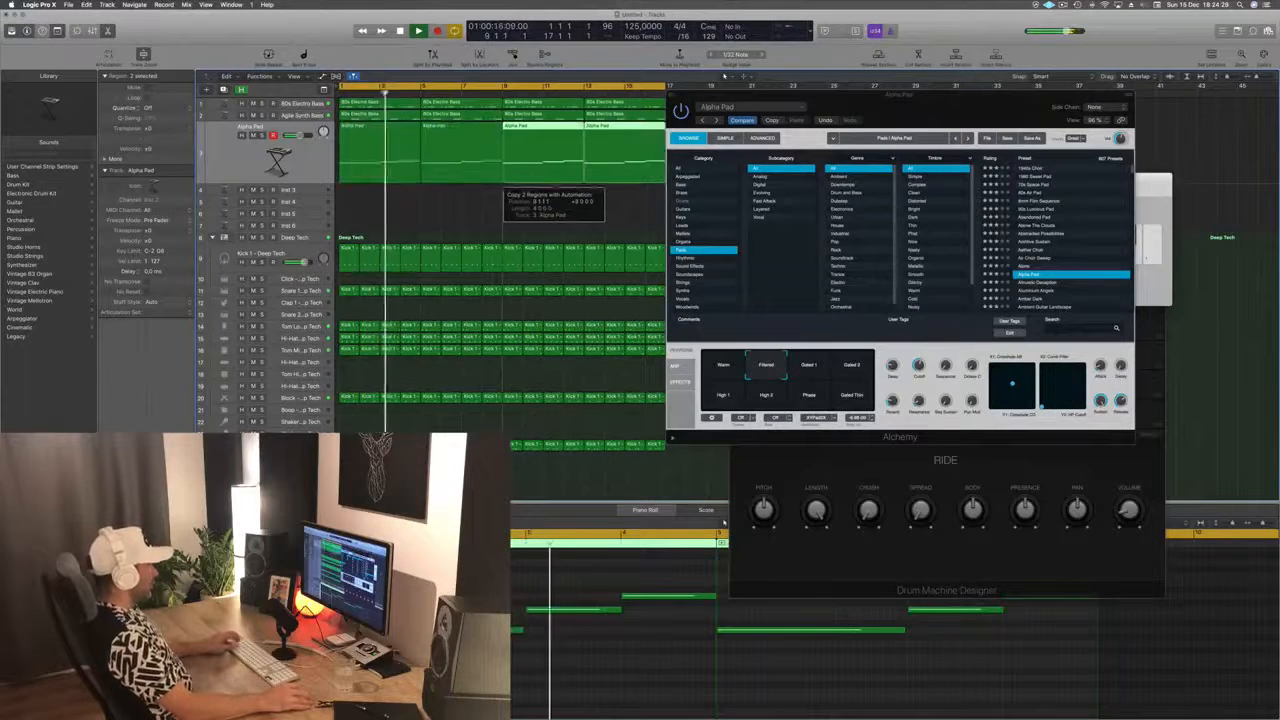
scroll(521, 200, left, 3)
scroll(521, 200, right, 1)
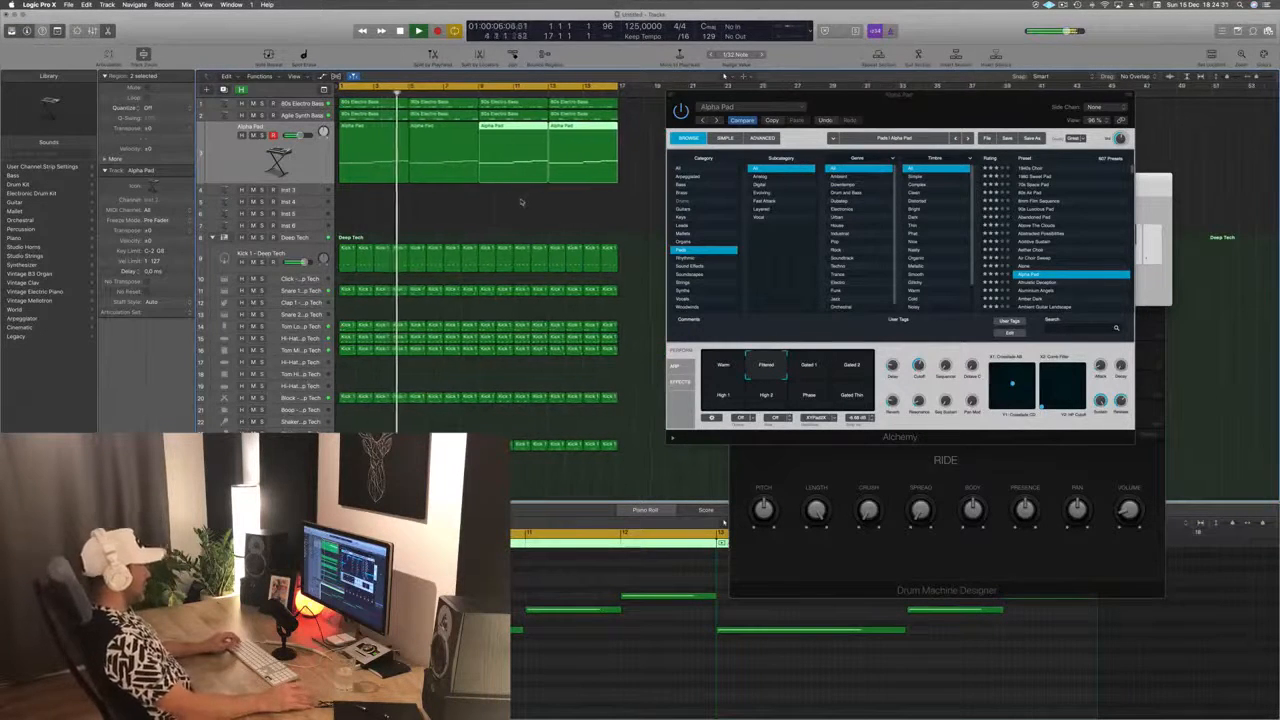
Step: Adjust the Alpha Pad cutoff and enable a low cut at about 75 Hz in the track's Channel EQ
drag(902, 107, 893, 105)
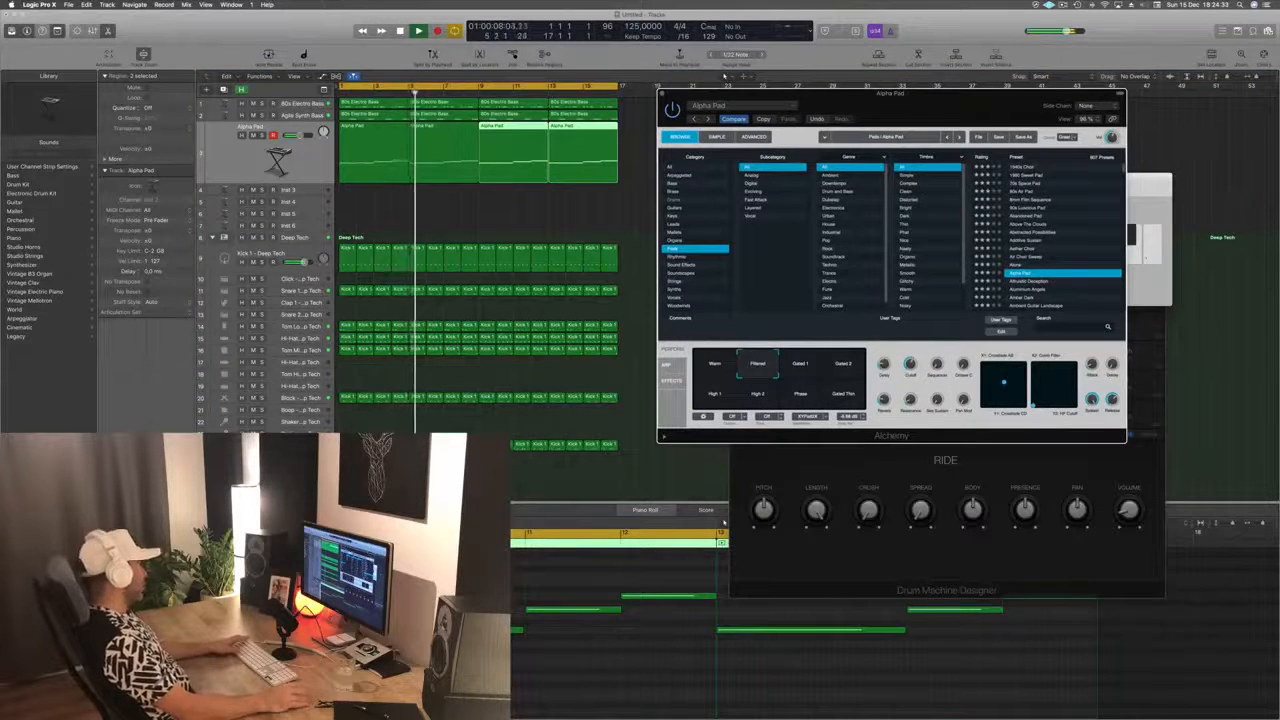
drag(913, 366, 919, 350)
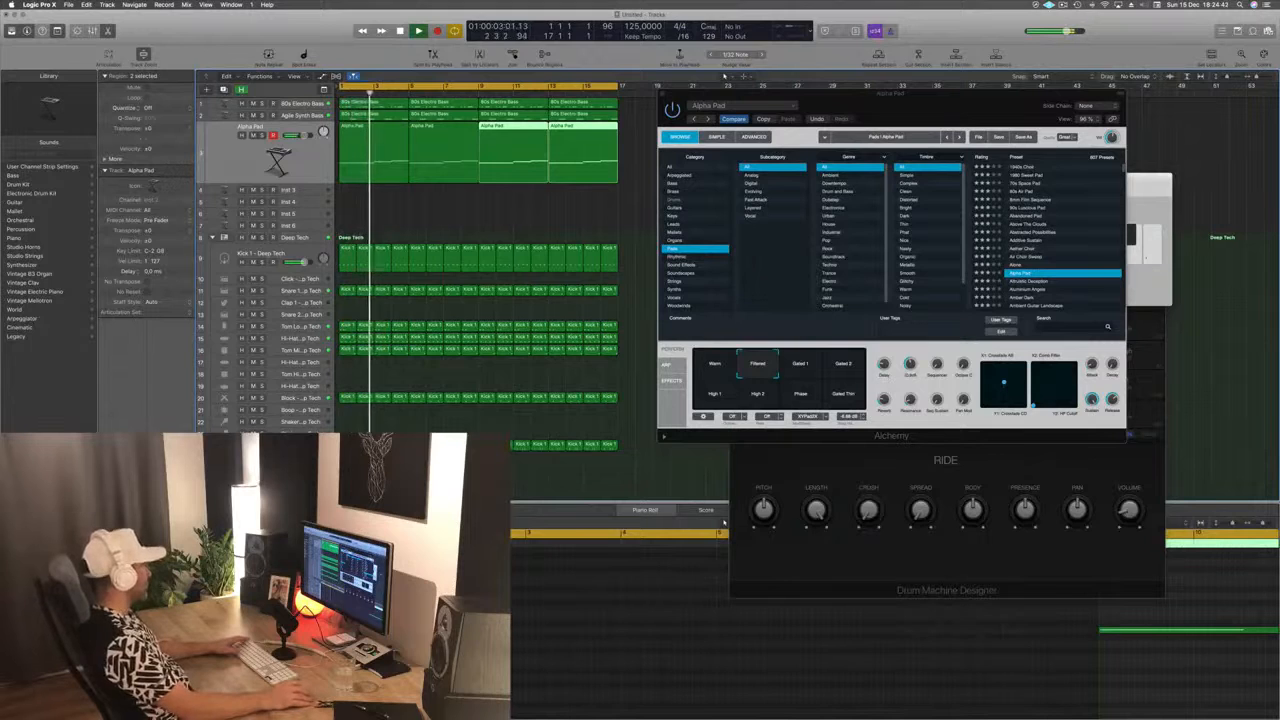
click(122, 460)
key(space)
key(space)
click(64, 72)
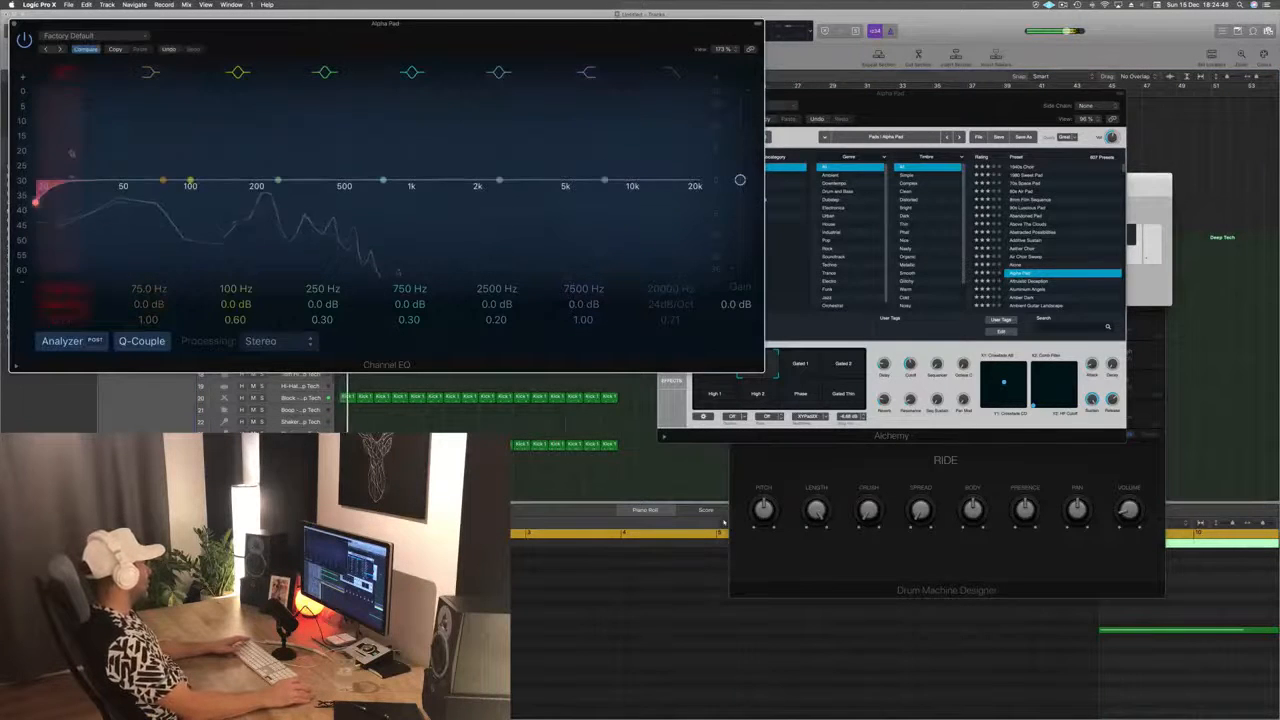
drag(71, 153, 207, 178)
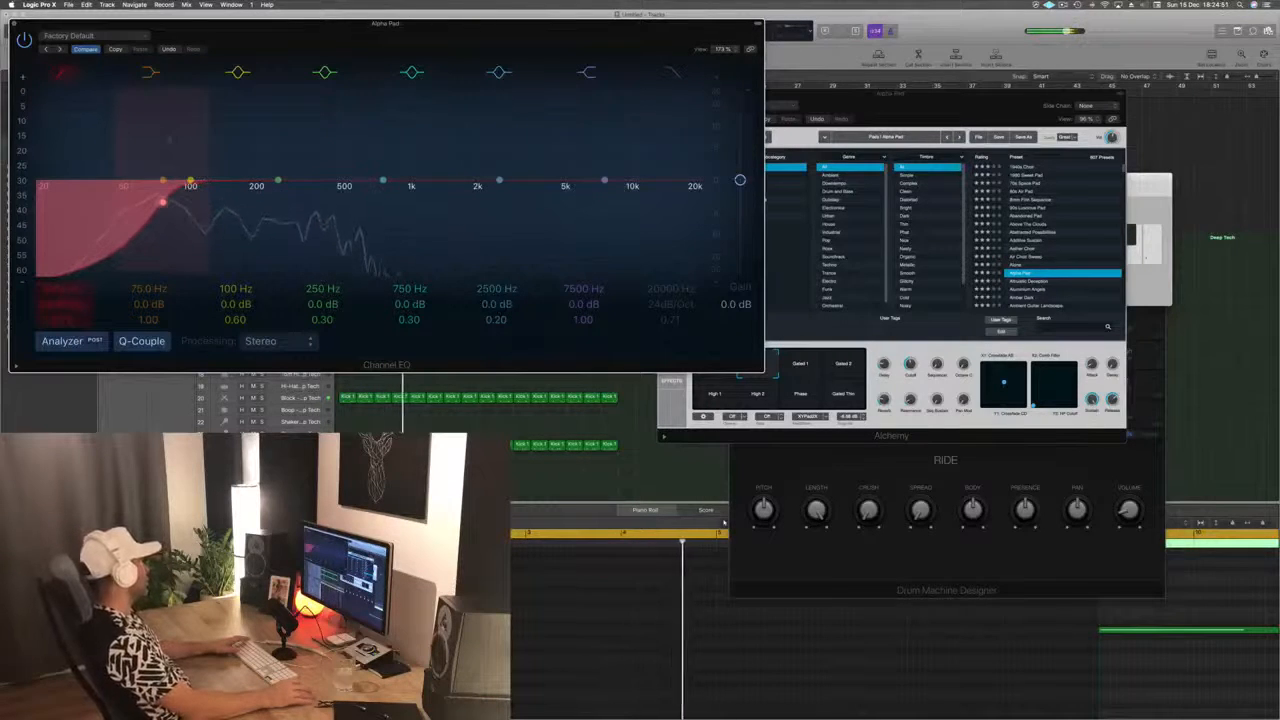
click(14, 23)
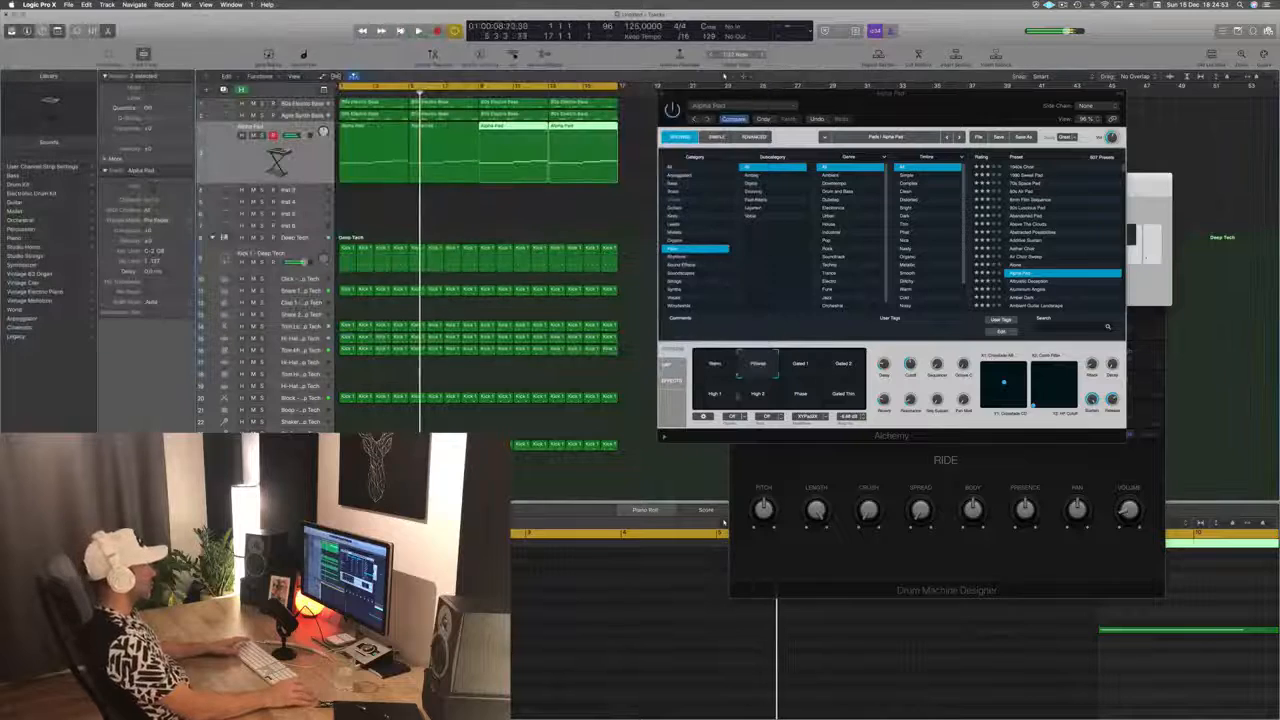
Step: Audition Alpha Pad's Gated 1, Gated 2, High 1, High 2, Phase and Gated Thin snapshots over the loop
key(space)
key(space)
click(800, 364)
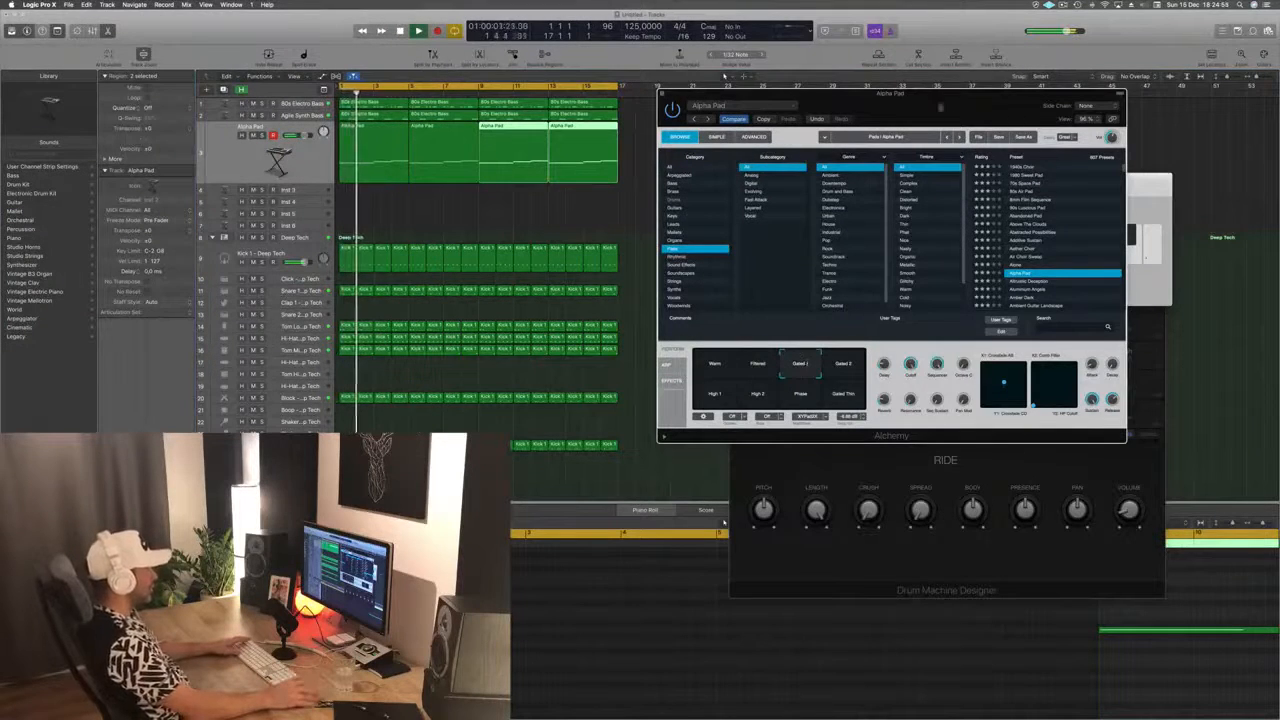
key(super+k)
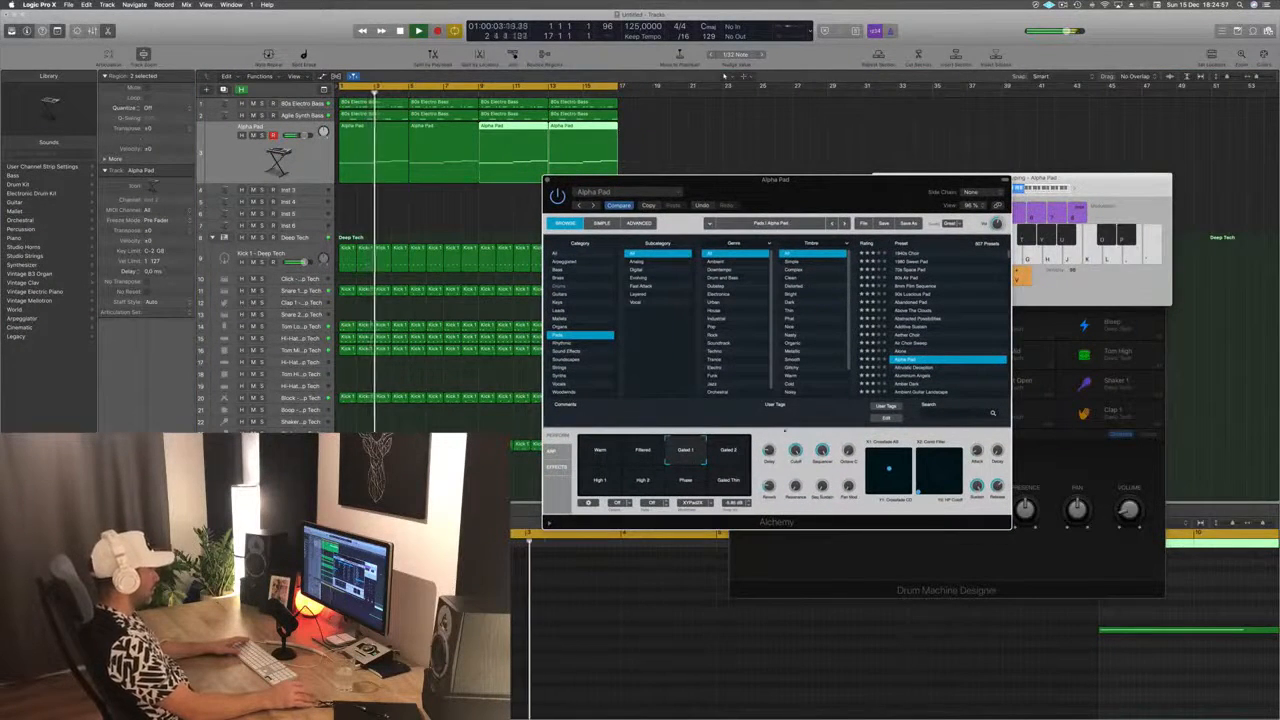
click(724, 452)
key(space)
key(space)
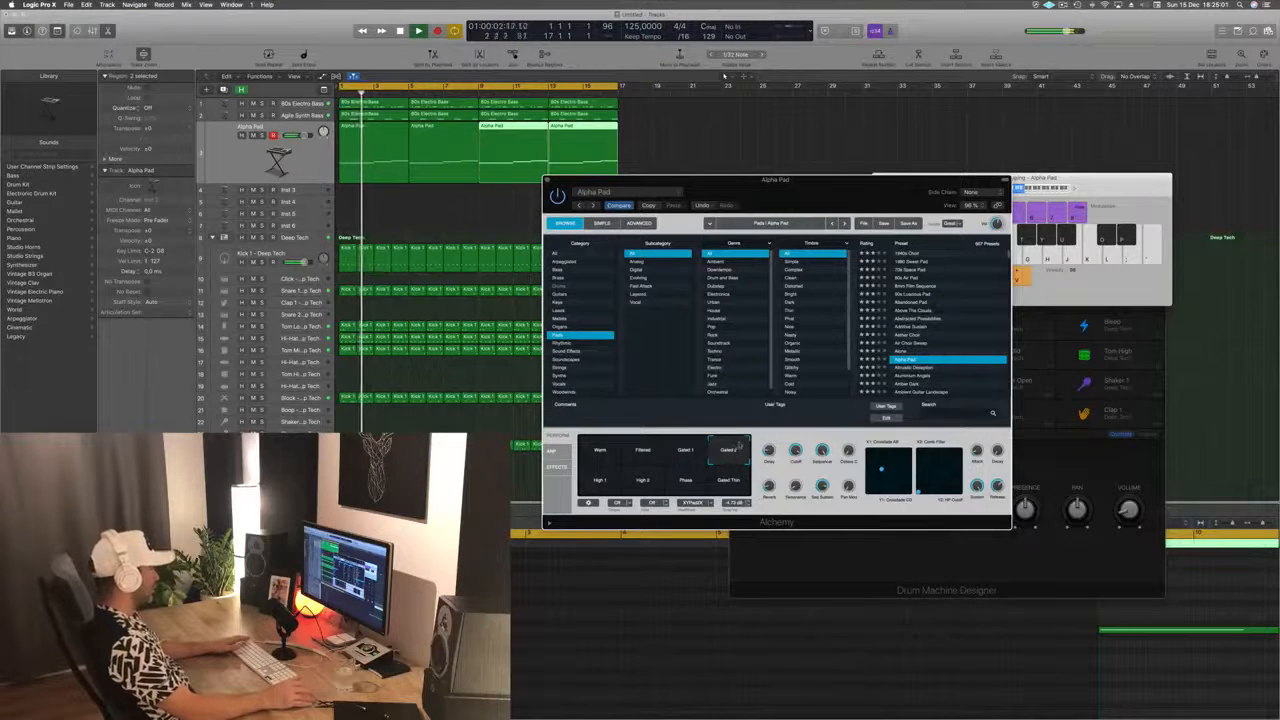
click(604, 480)
key(space)
key(space)
click(643, 481)
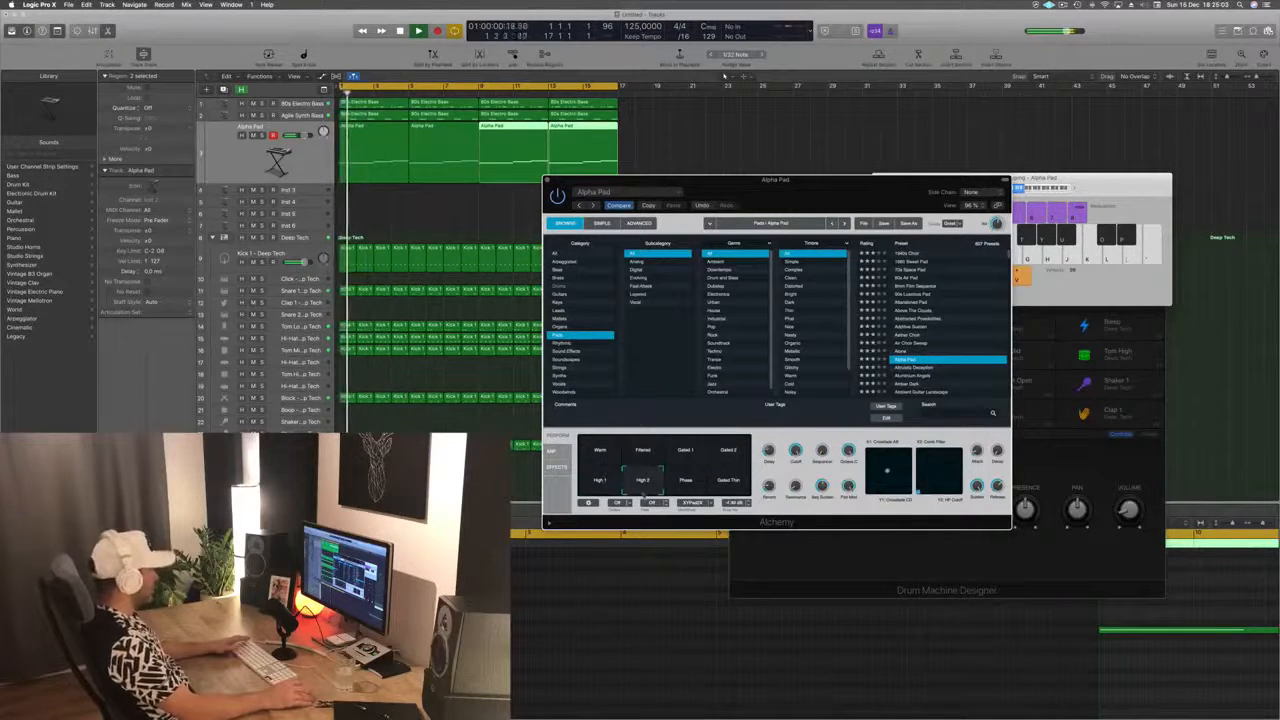
click(686, 481)
key(space)
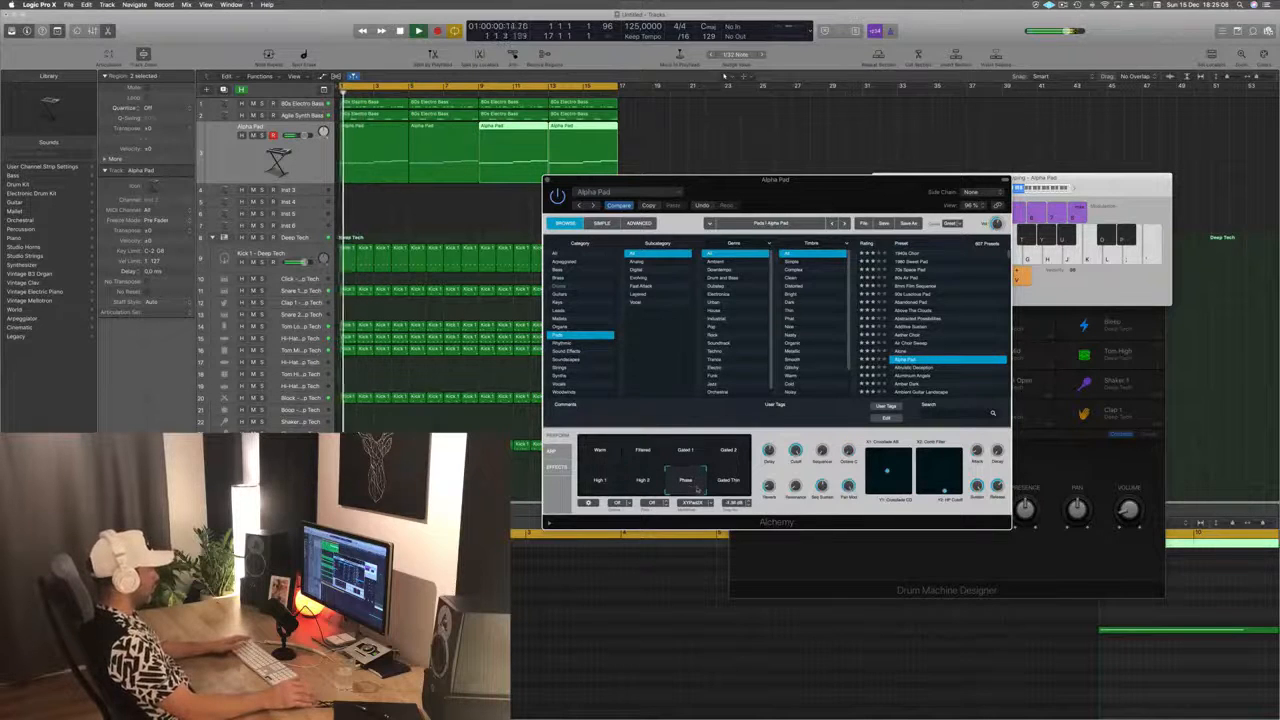
click(728, 480)
key(space)
Step: Switch Alpha Pad to the Warm snapshot and close its Alchemy window
click(600, 452)
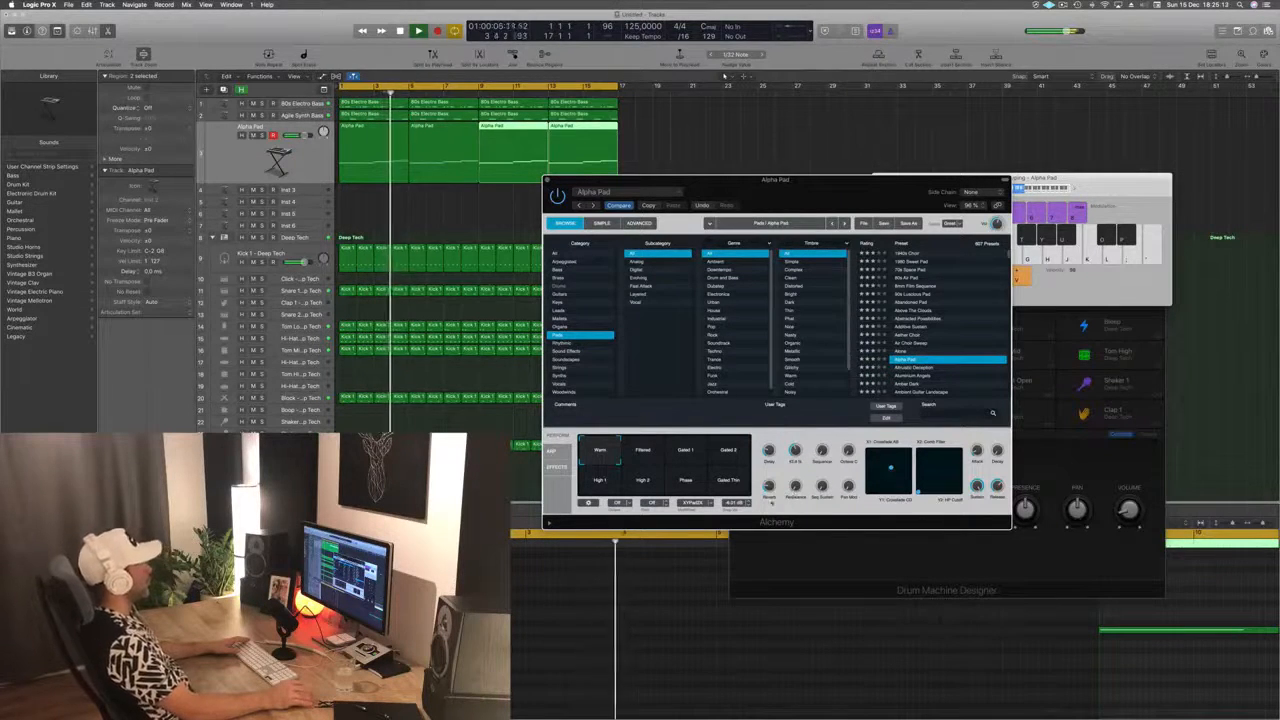
drag(813, 183, 940, 185)
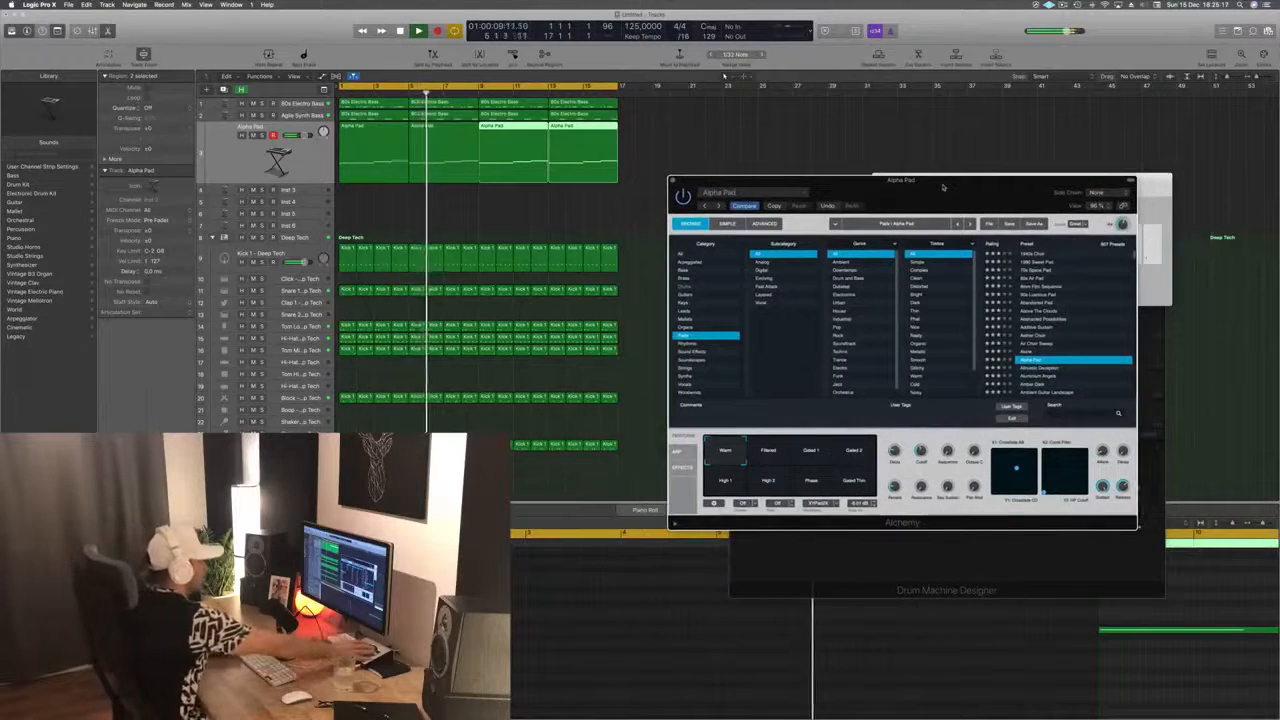
mouse_move(942, 187)
mouse_down()
mouse_move(937, 75)
mouse_move(868, 180)
mouse_move(929, 166)
mouse_up()
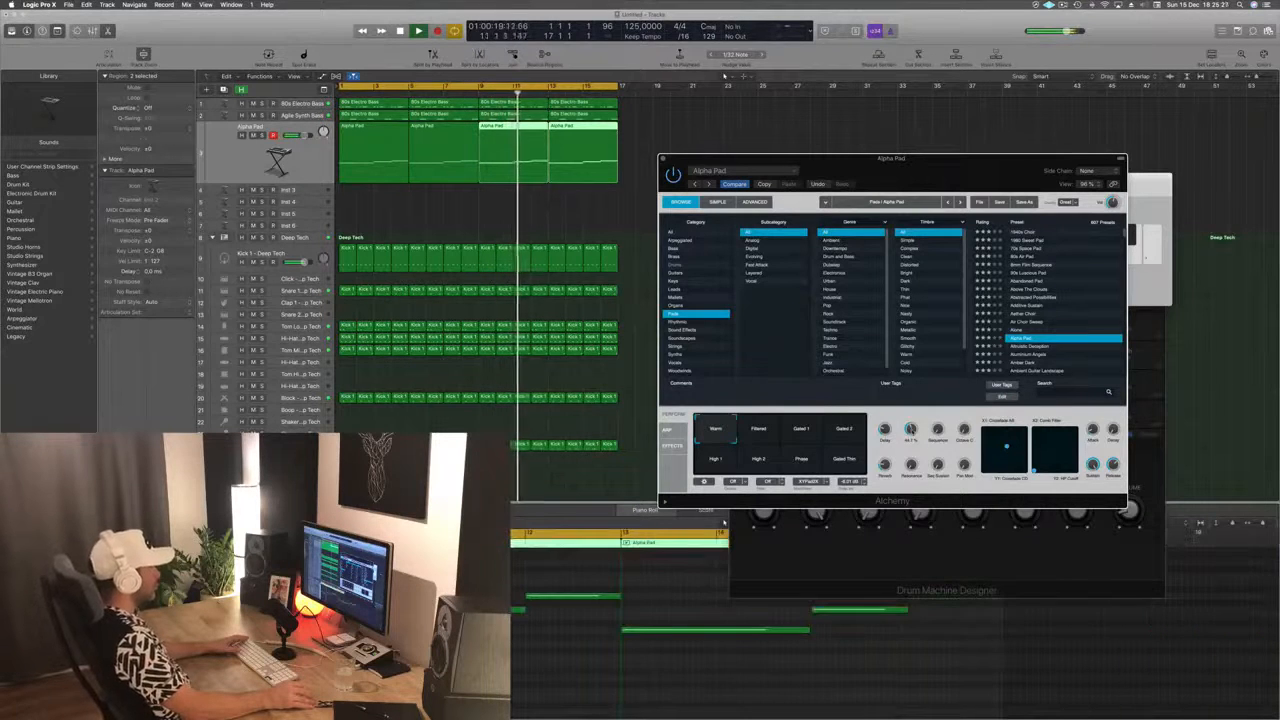
drag(950, 160, 850, 220)
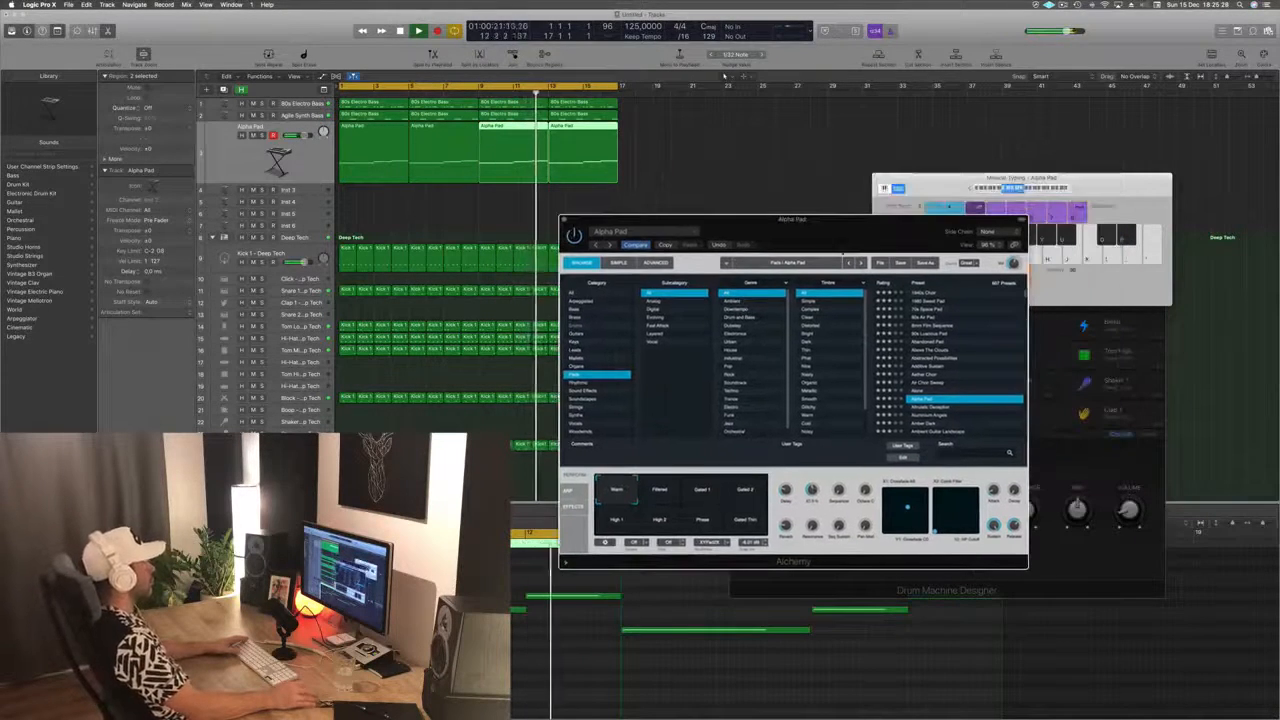
click(562, 218)
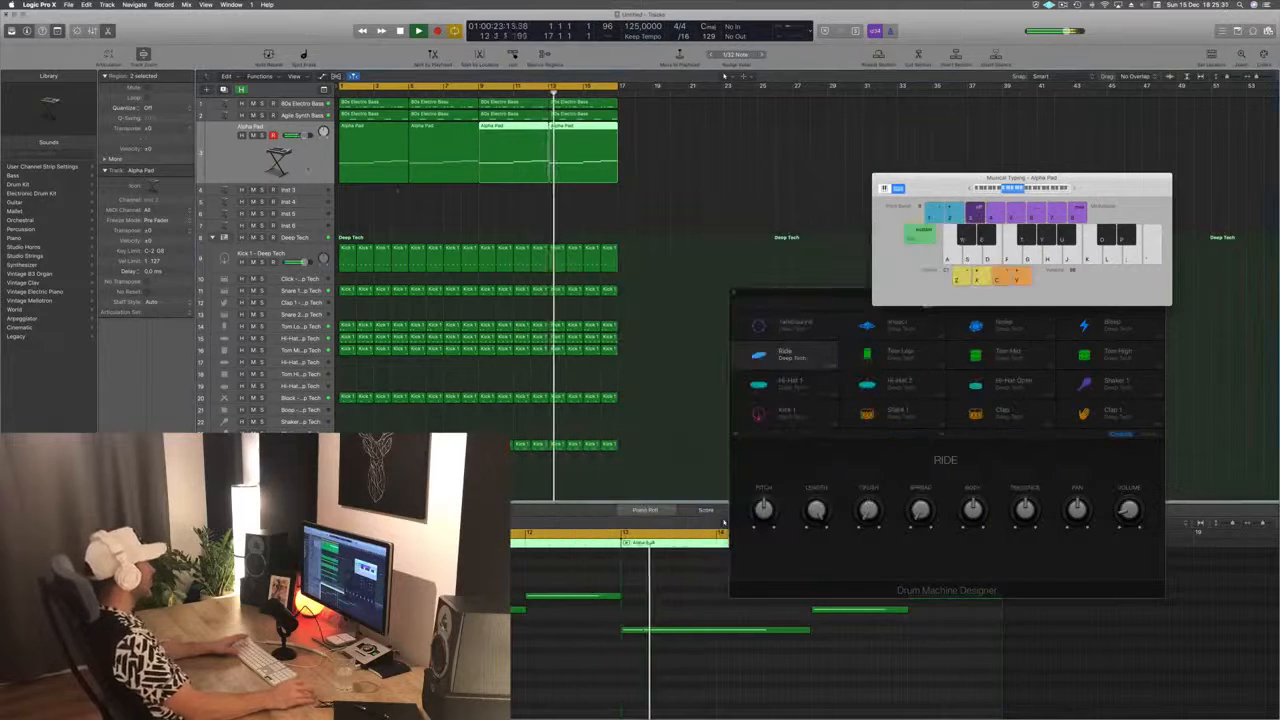
Step: Duplicate the Alpha Pad track together with its four regions and mute the original track
key(Return)
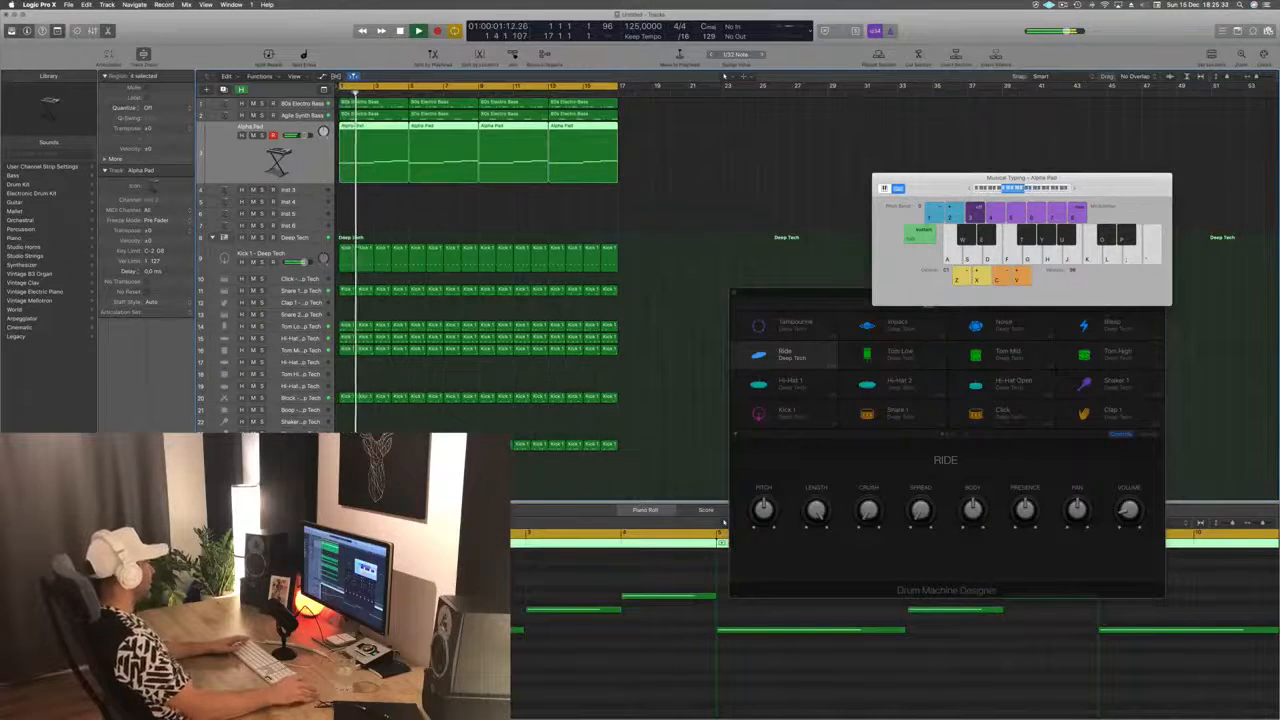
key(space)
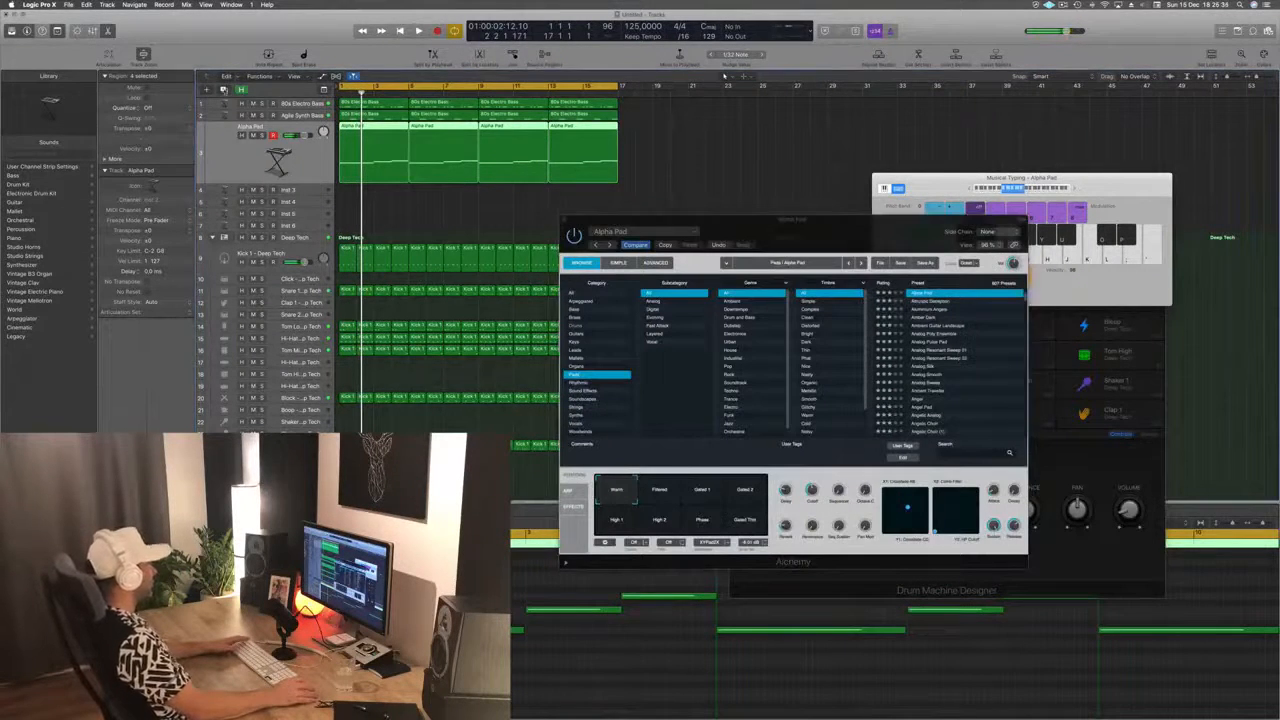
click(224, 90)
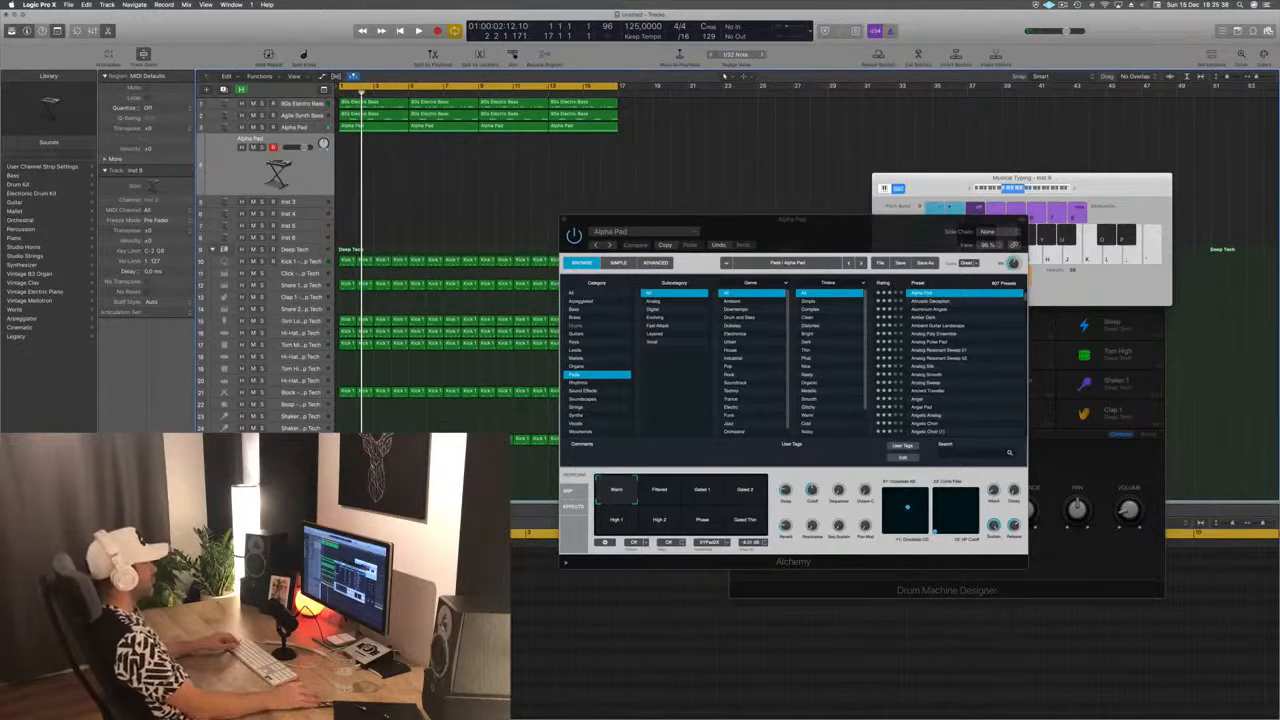
drag(347, 136, 349, 165)
click(253, 128)
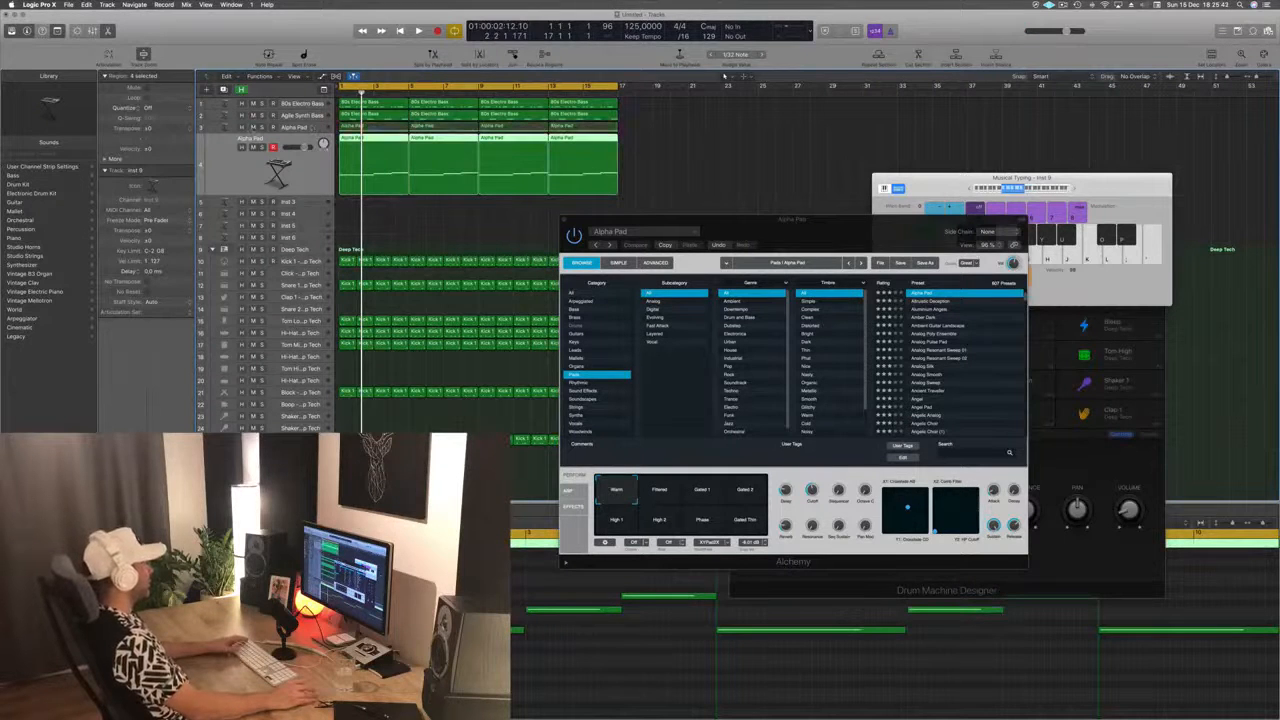
Step: Open Alchemy on the duplicated pad track and load the Amber Dark preset during playback
key(space)
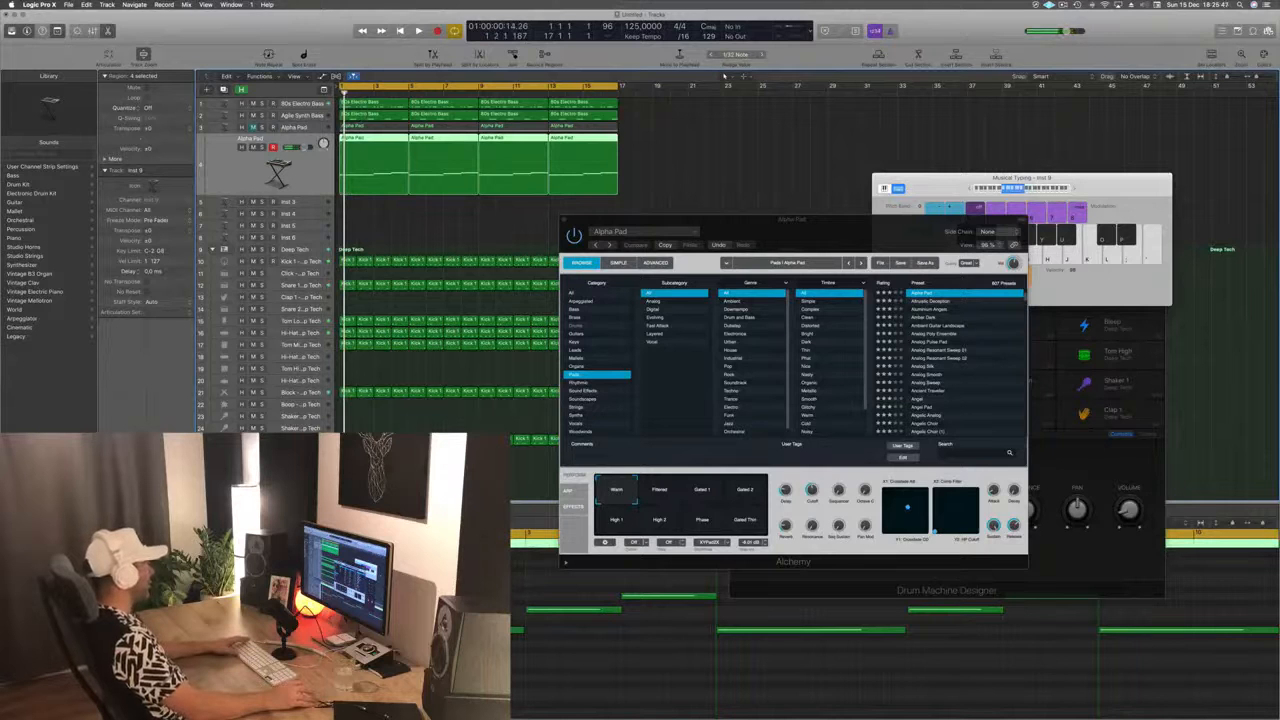
click(122, 498)
drag(328, 42, 870, 215)
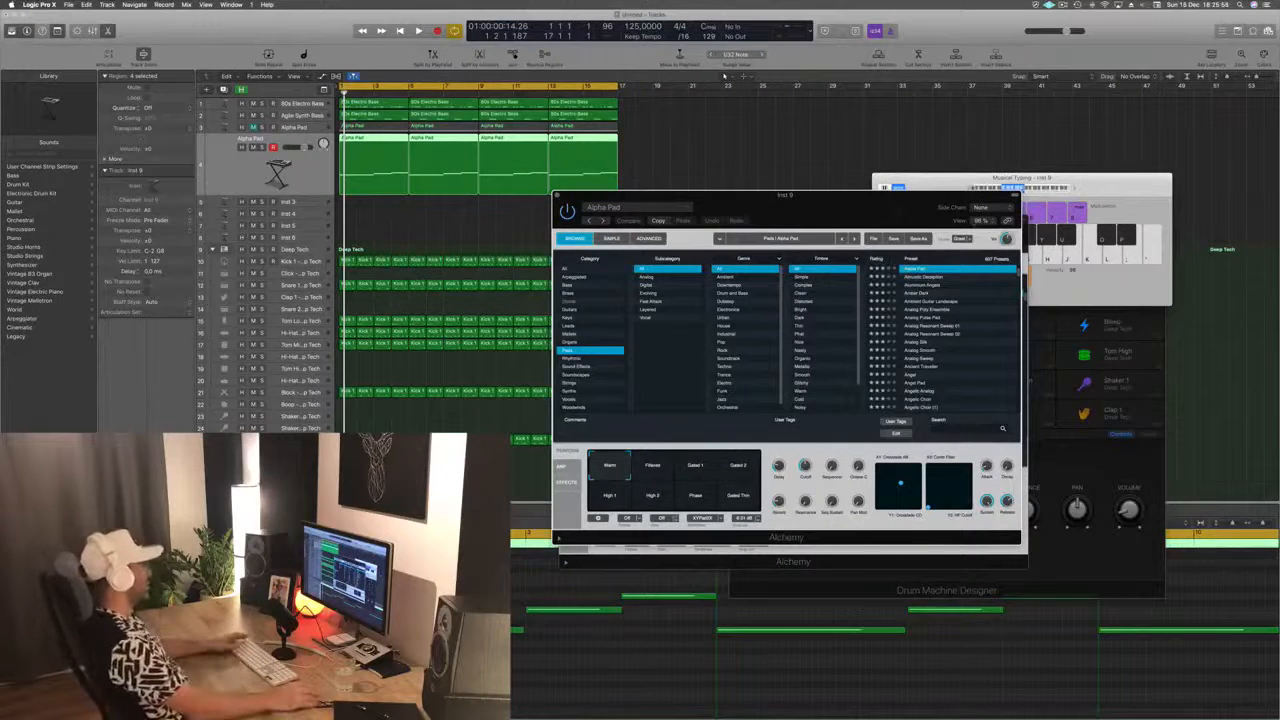
drag(886, 207, 857, 139)
key(space)
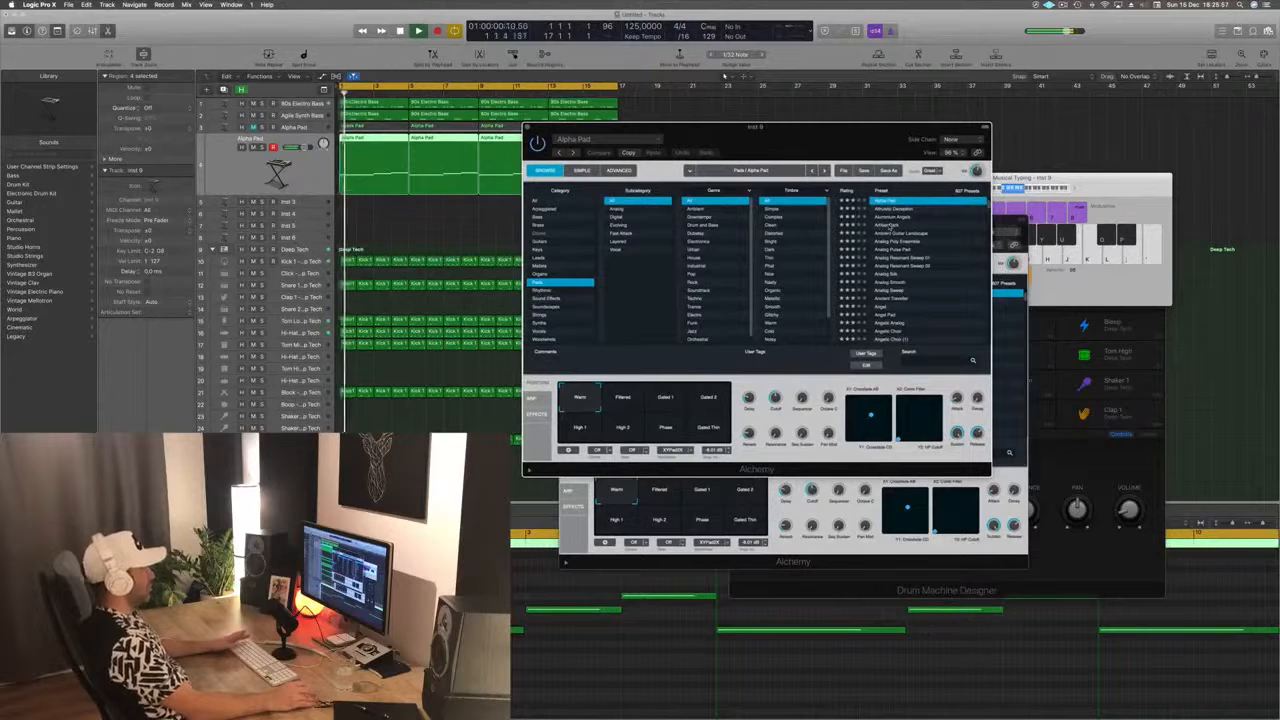
click(862, 225)
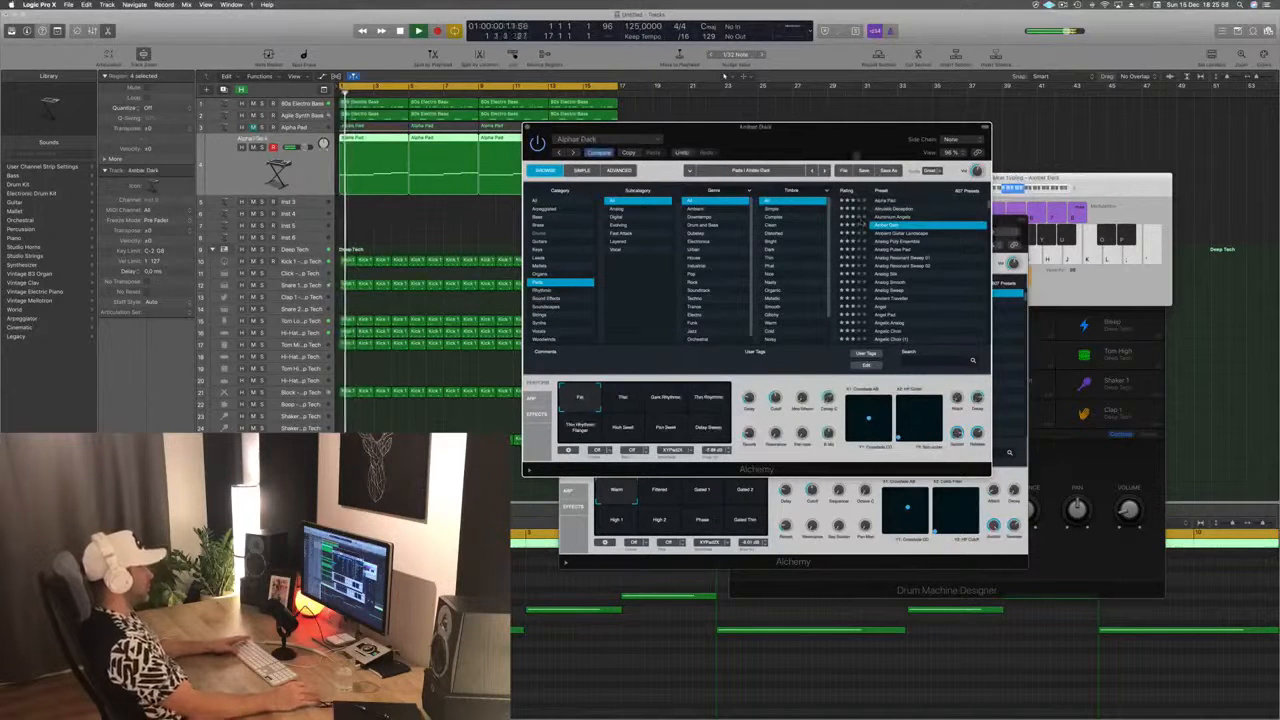
Step: Audition Amber Dark's snapshots over the loop, including Thin, Dark Rhythms, Thin Rhythms, Pan Swell and Delay Sweep
drag(836, 148, 886, 141)
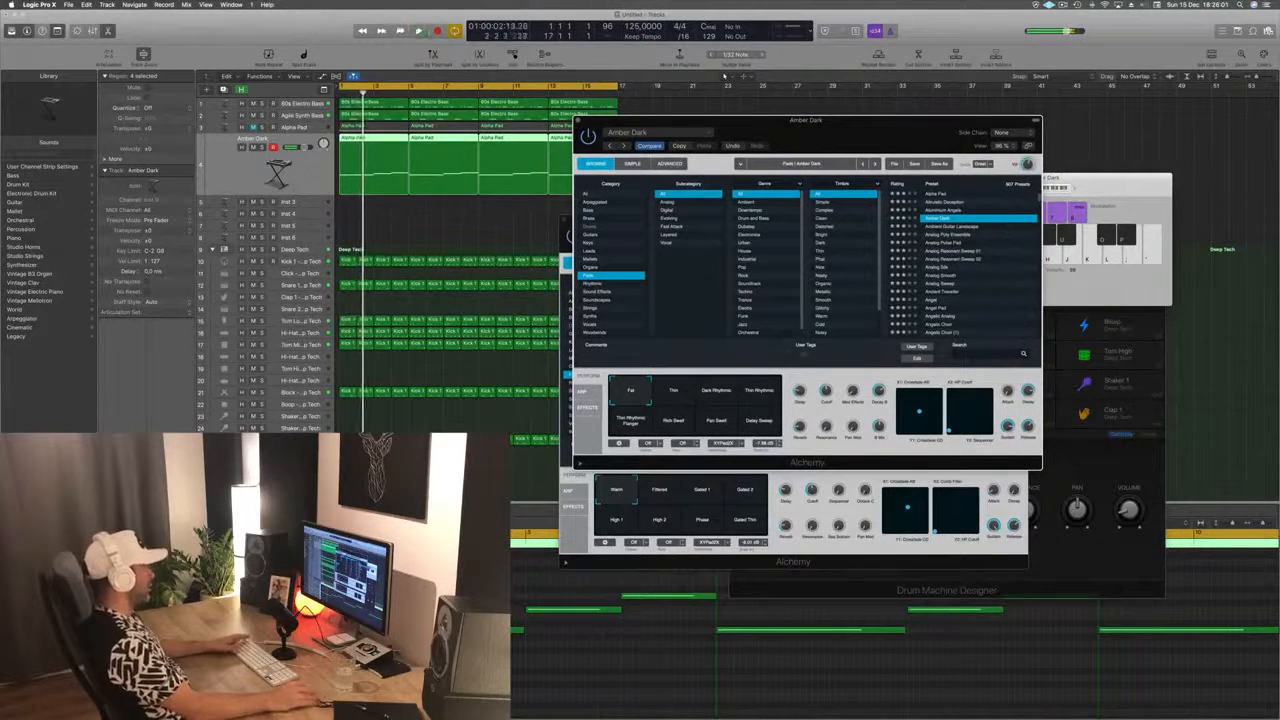
click(686, 395)
click(714, 393)
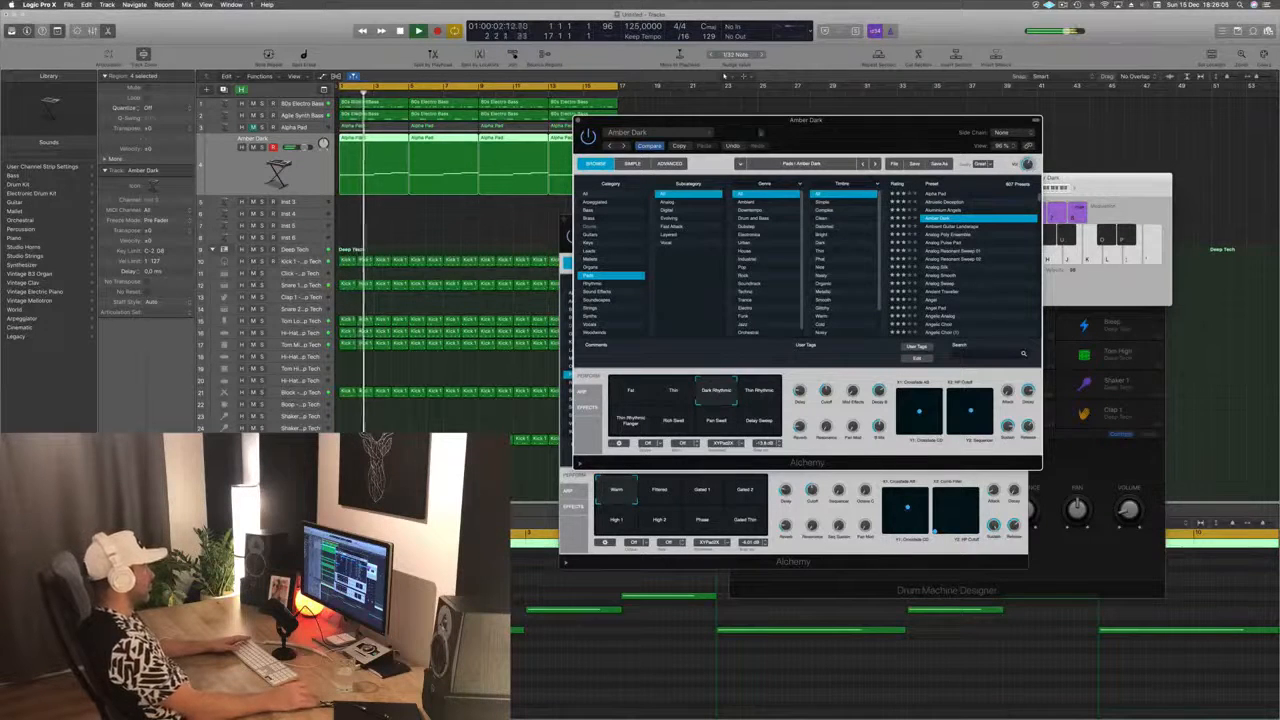
drag(843, 133, 825, 164)
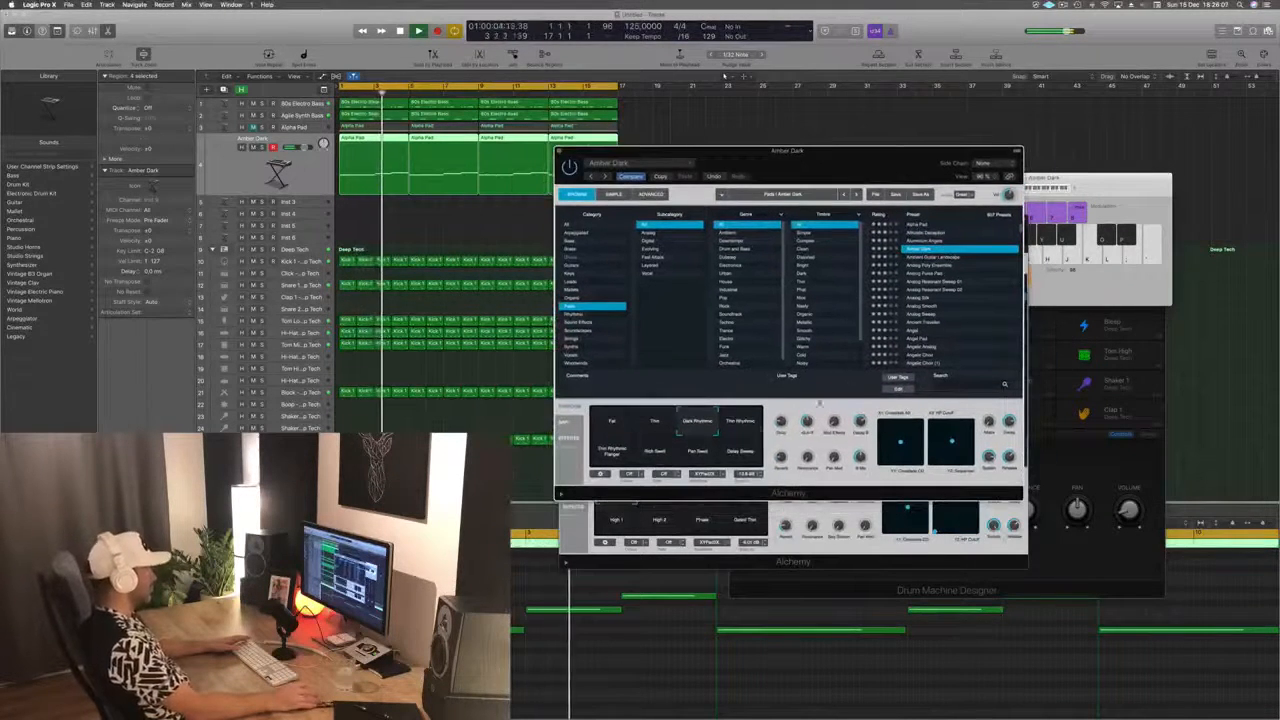
click(742, 423)
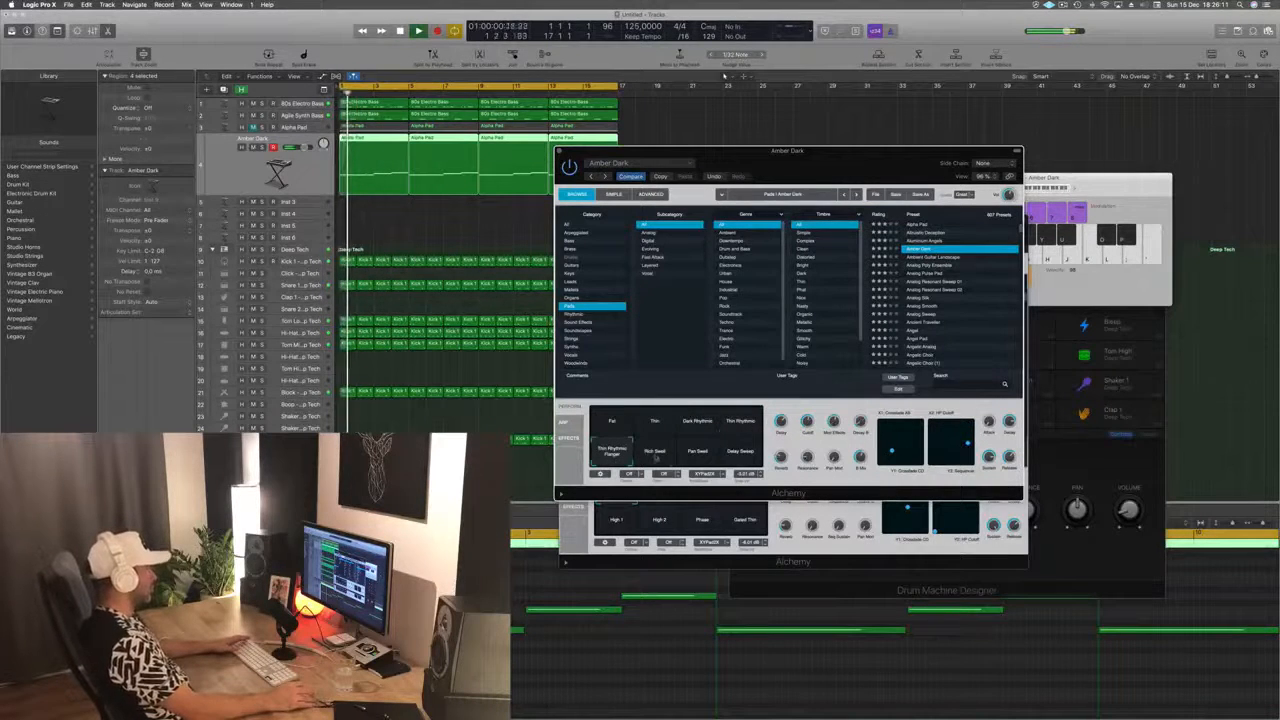
click(705, 461)
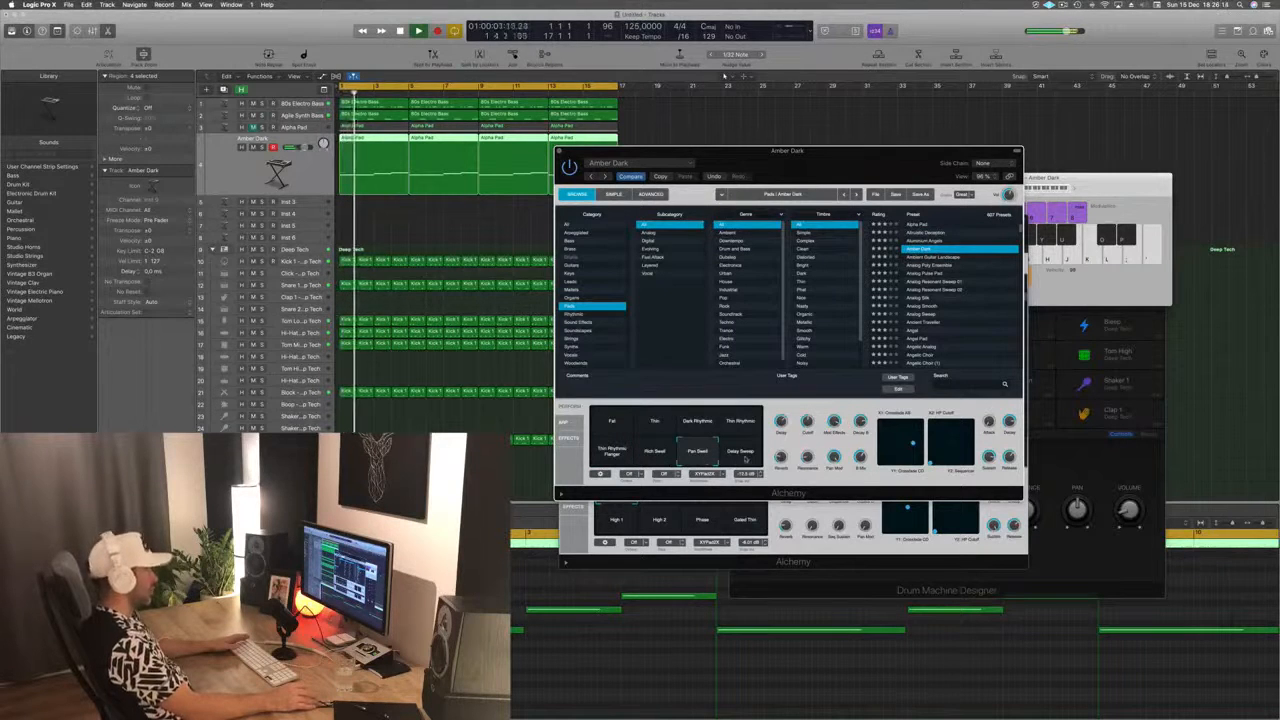
click(742, 455)
key(space)
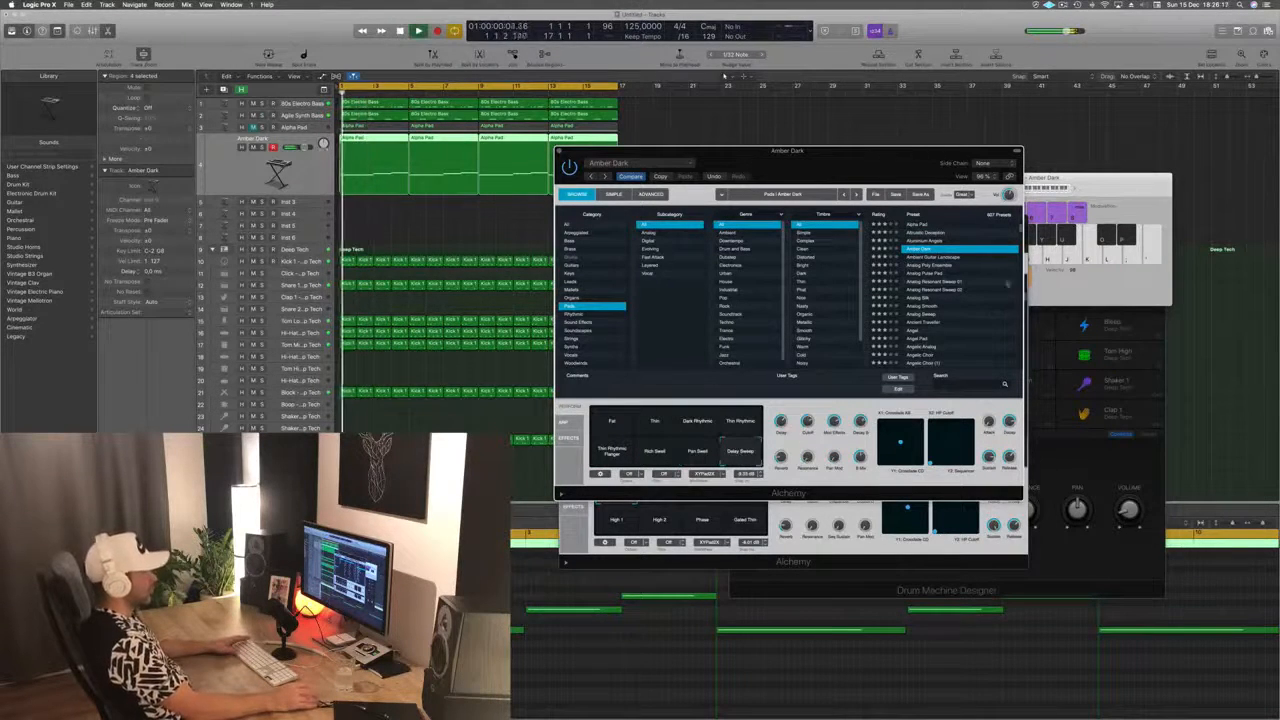
Step: Try the Ambient Guitar Landscape preset on the duplicated track and load Analog Poly Ensemble instead
click(922, 257)
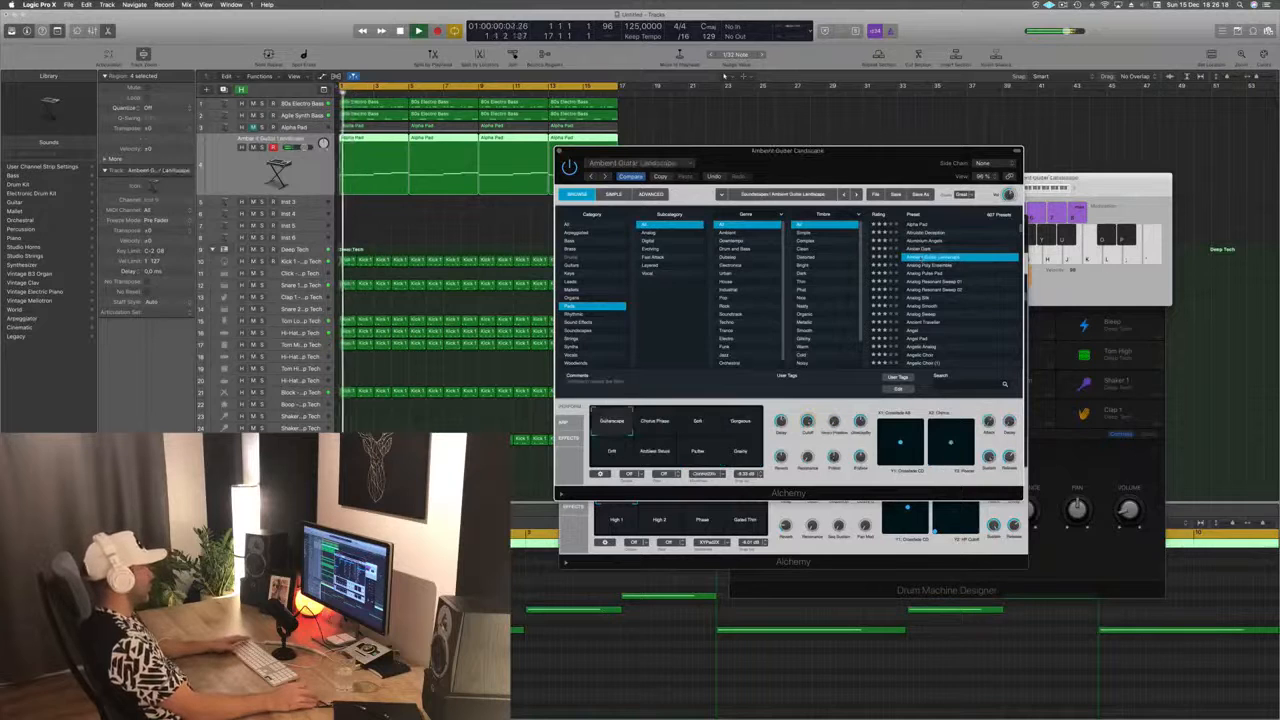
click(926, 266)
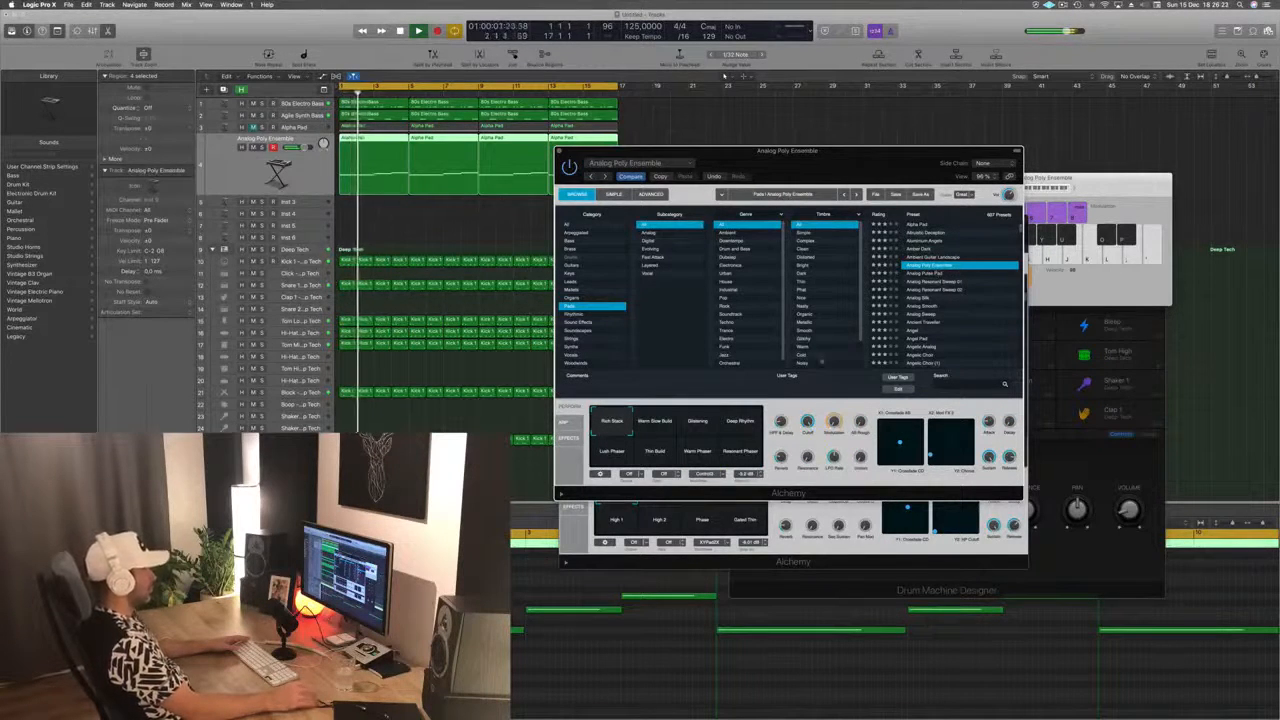
Step: Audition Analog Poly Ensemble's Warm Slow Build and Deep Rhythm snapshots, and try the Analog Pulse Pad, Analog Resonant Sweep 01 and Analog Silk presets
click(660, 428)
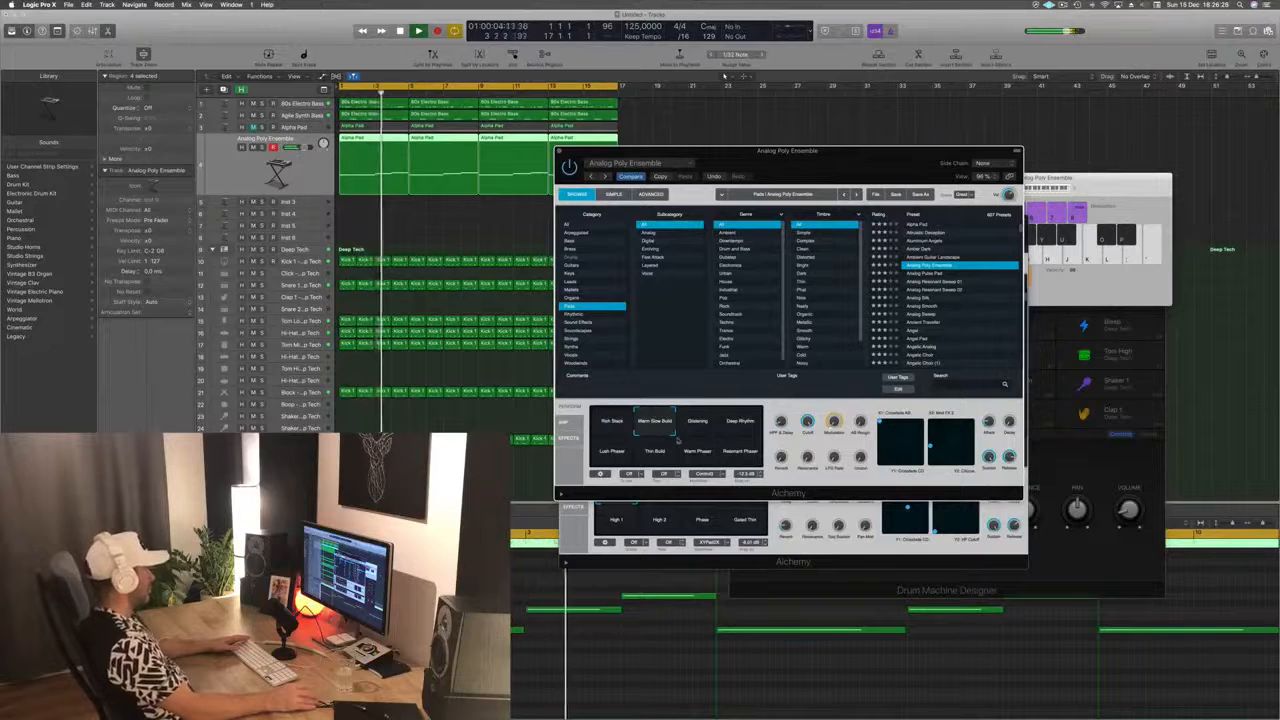
click(710, 429)
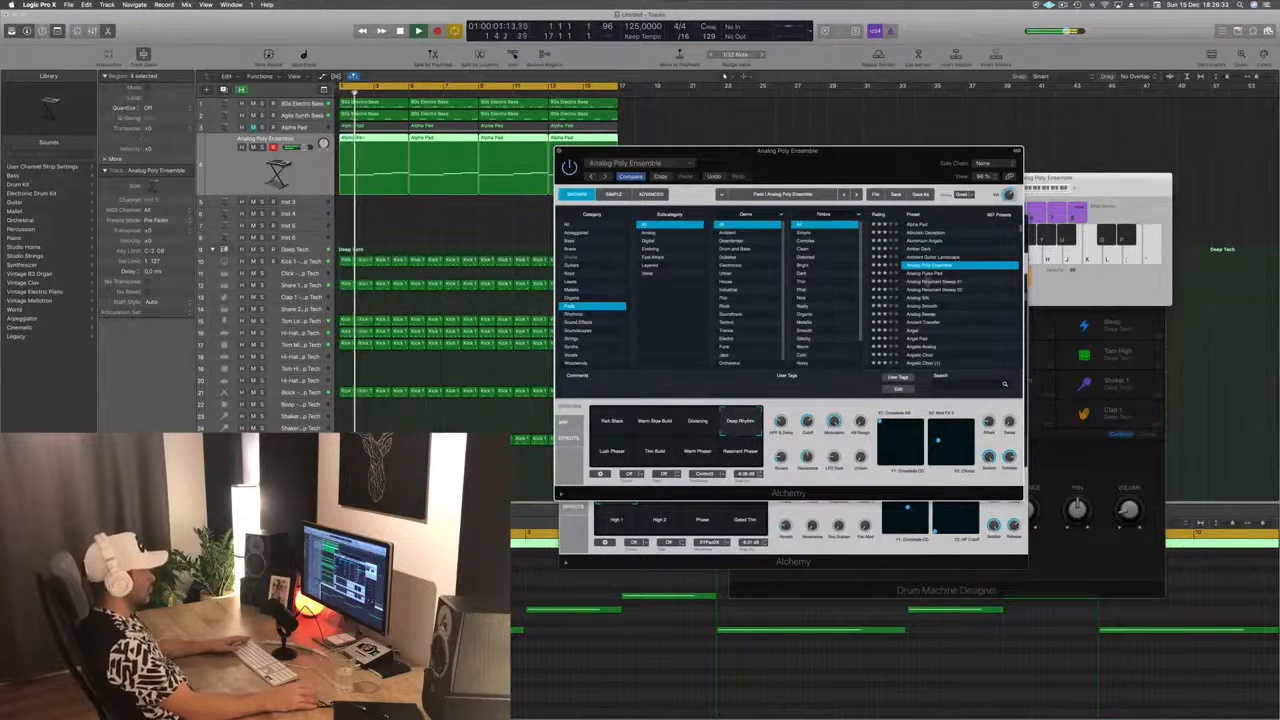
key(Down)
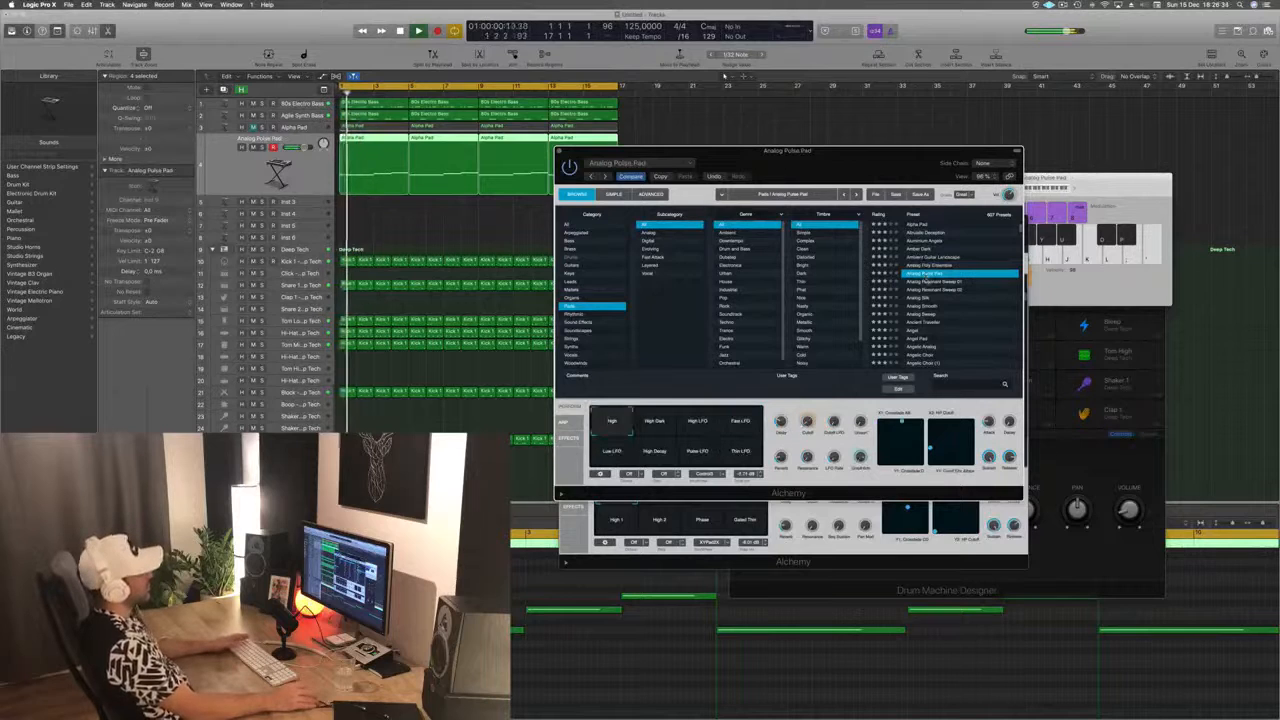
key(Down)
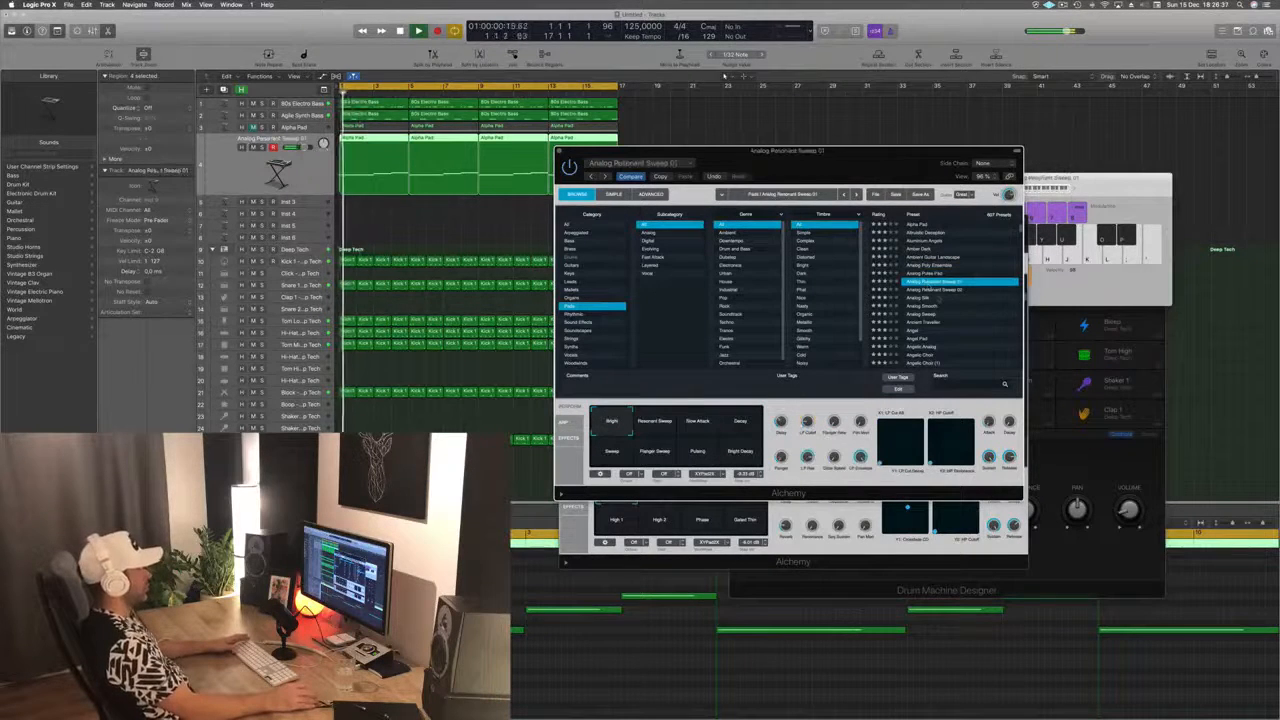
click(925, 298)
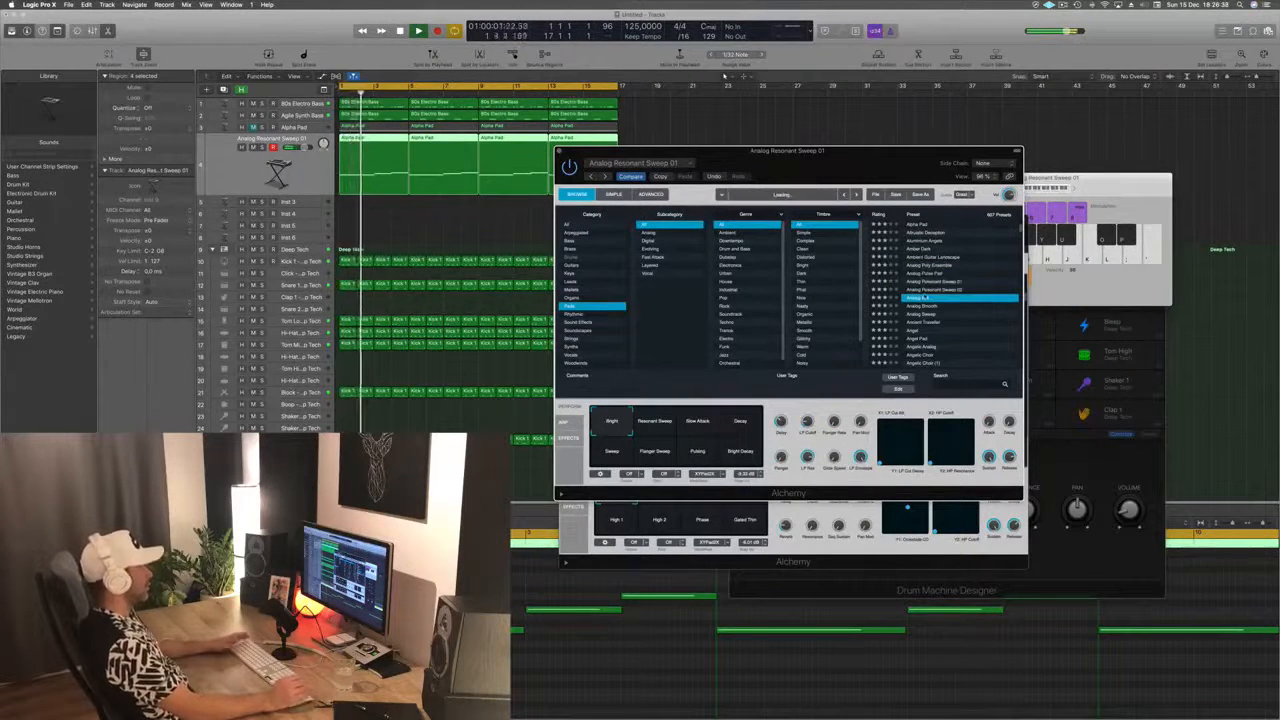
Step: Load the Ancient Traveller preset and audition its Warm Wash, flanger, Gritty Texture and rhythm snapshots over the loop
scroll(944, 311, down, 2)
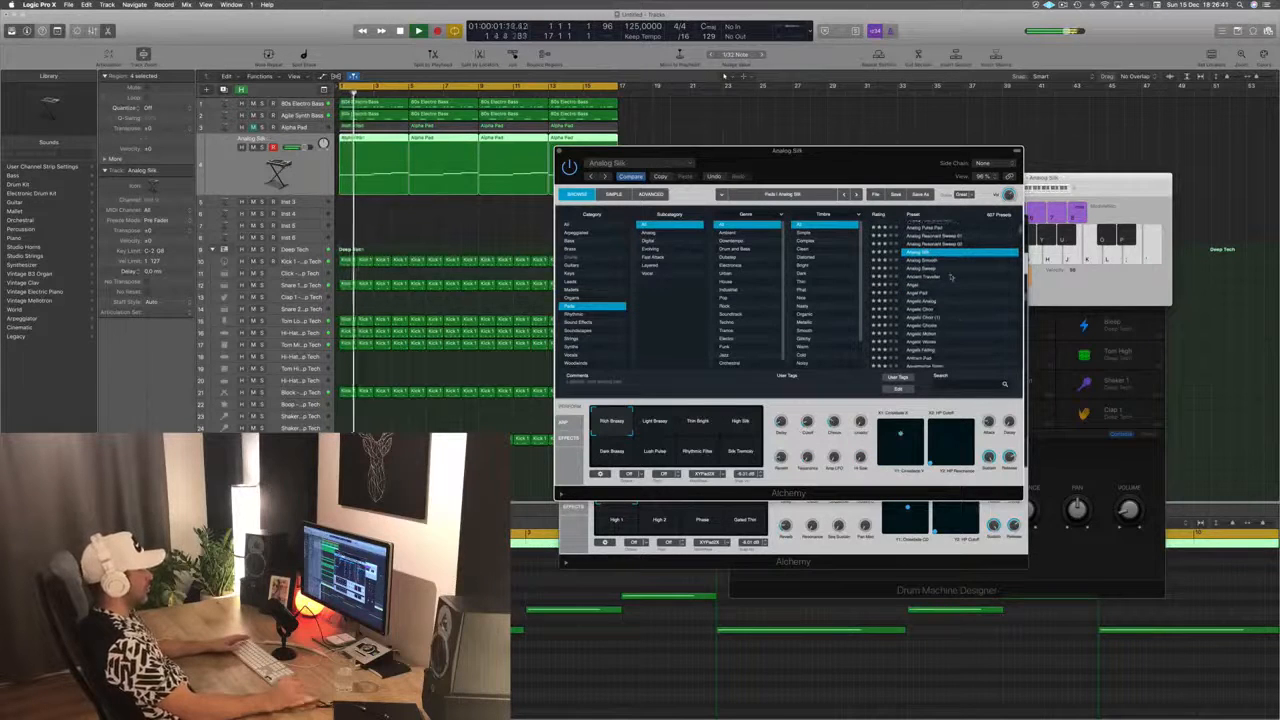
click(935, 280)
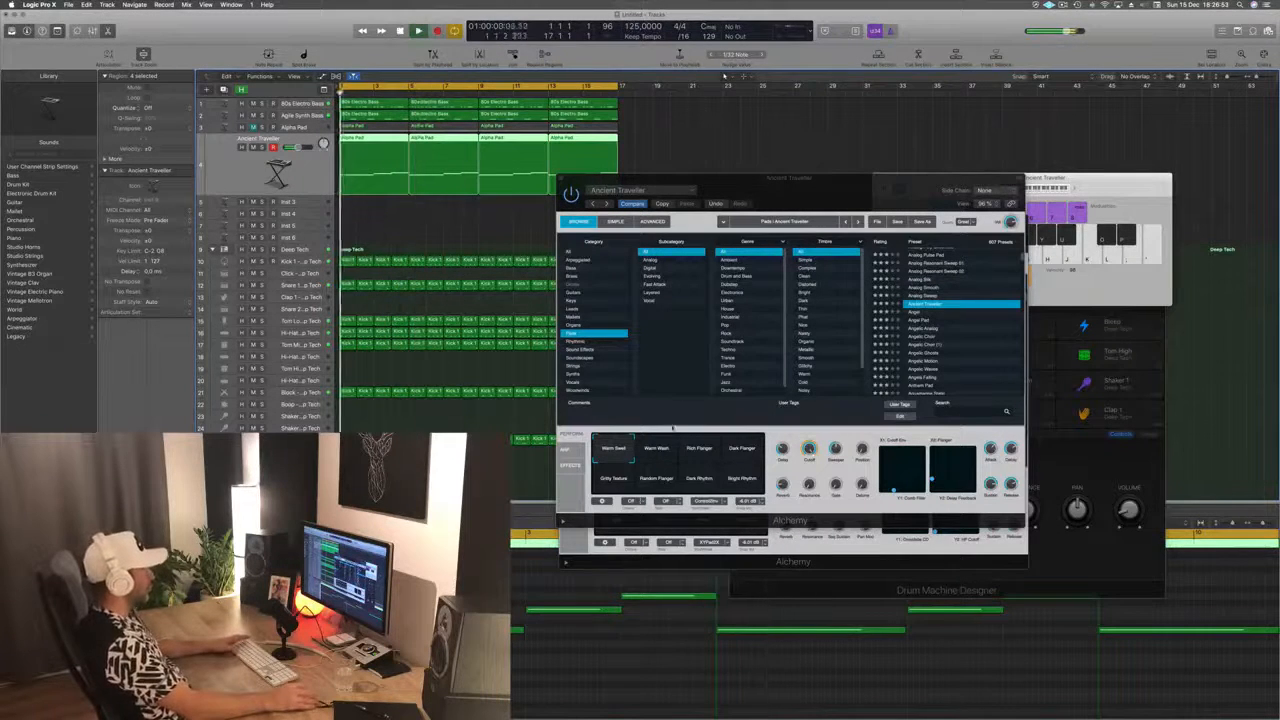
click(655, 451)
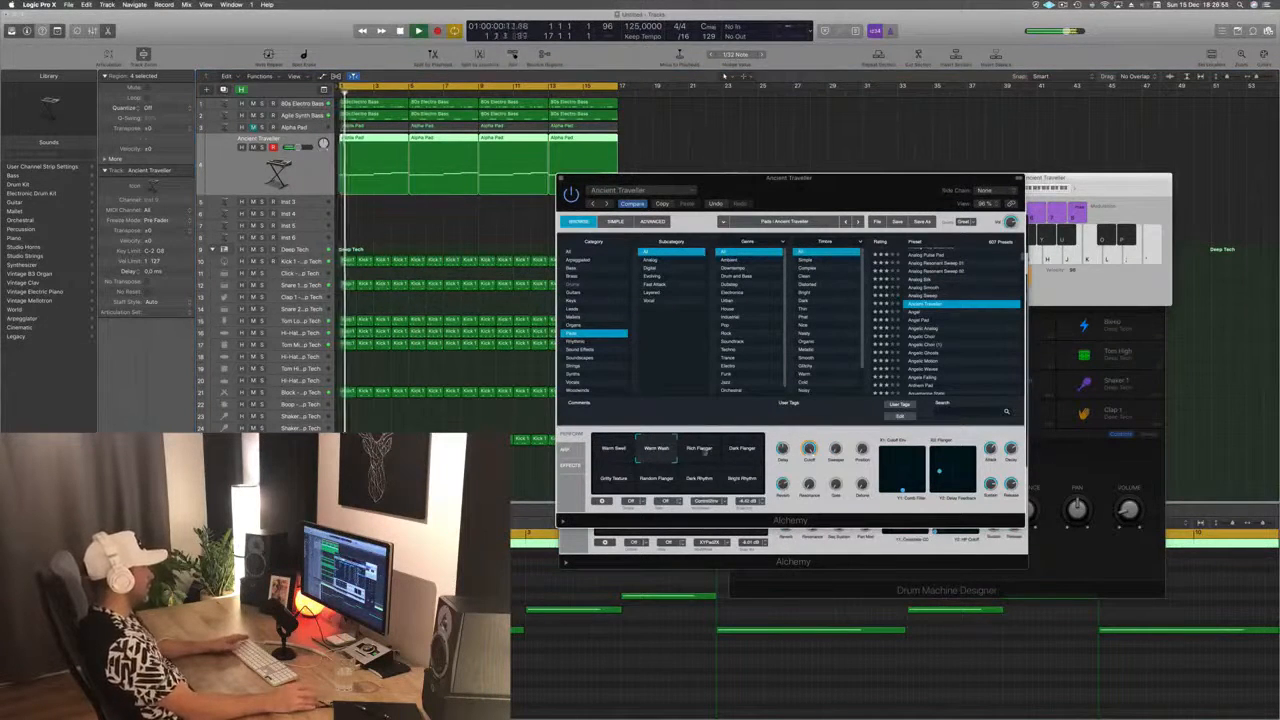
click(701, 450)
click(744, 451)
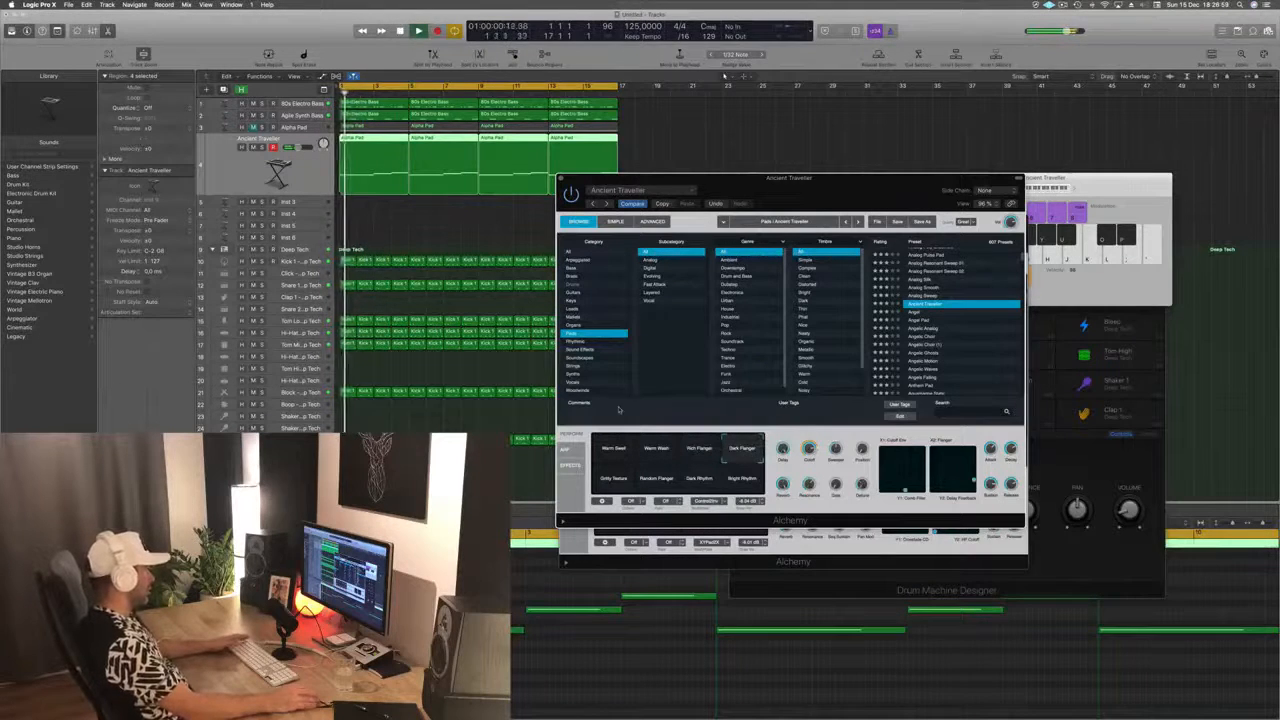
click(610, 478)
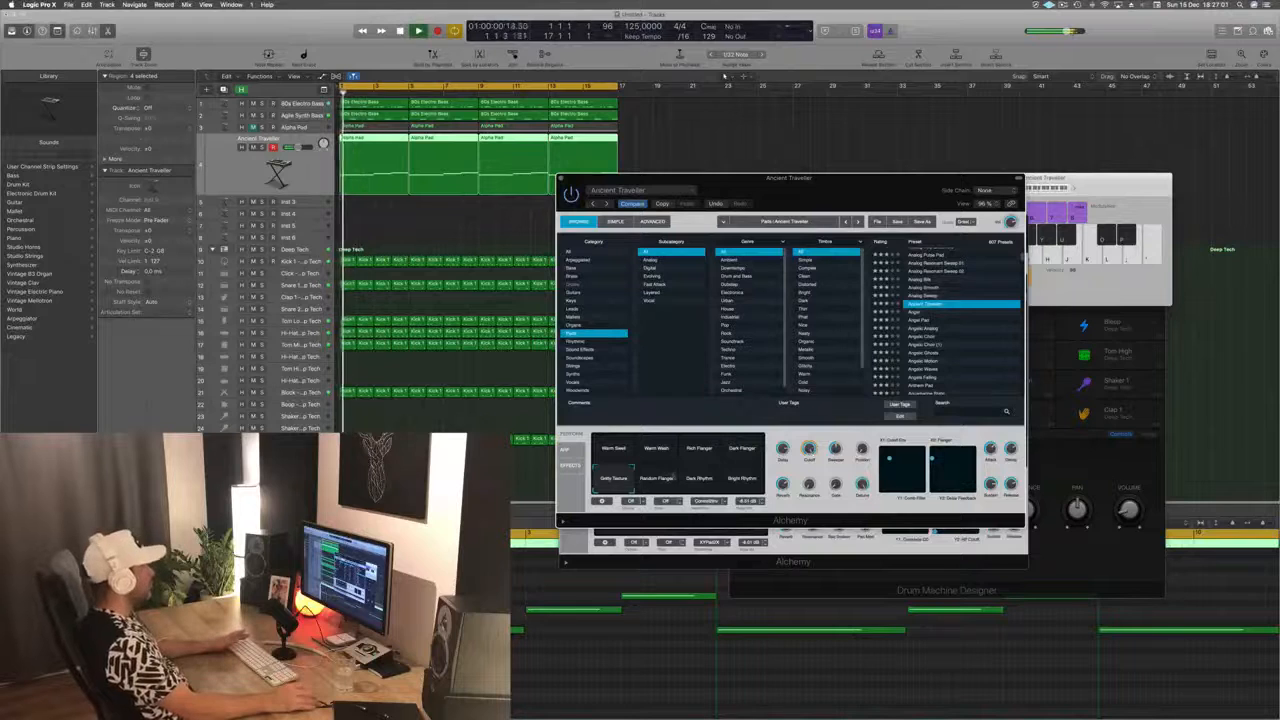
click(657, 486)
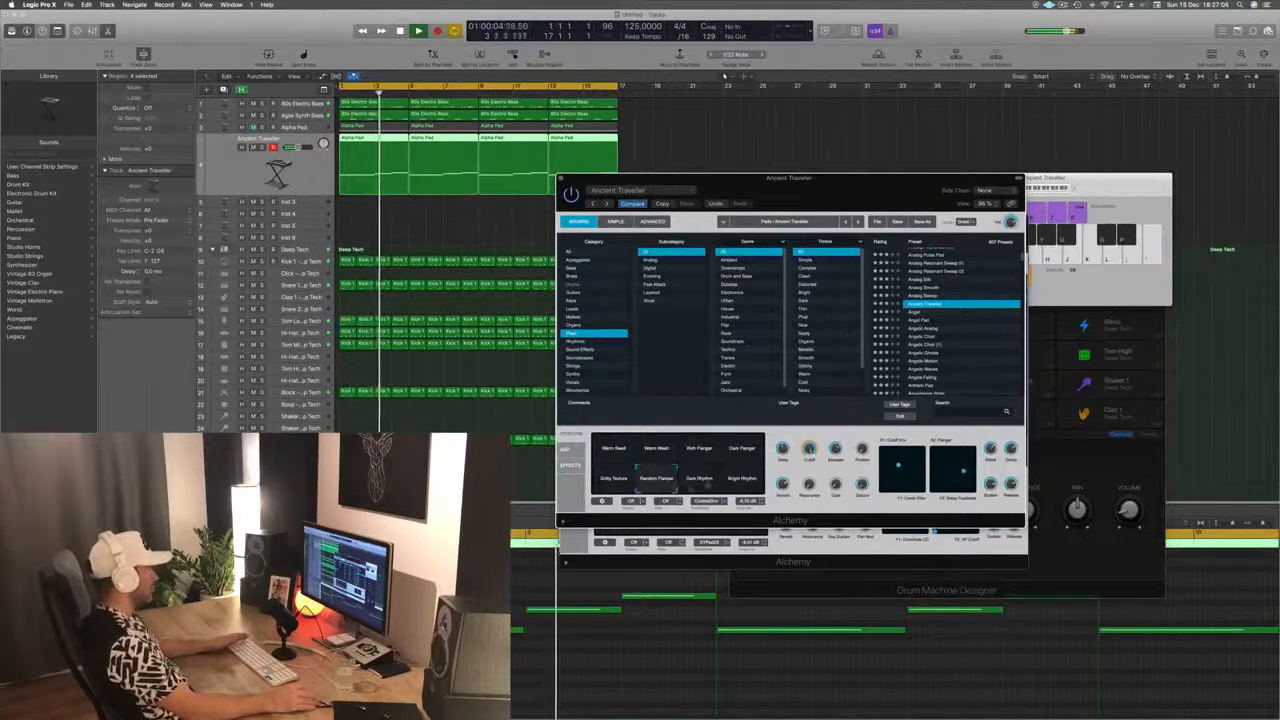
click(706, 485)
key(space)
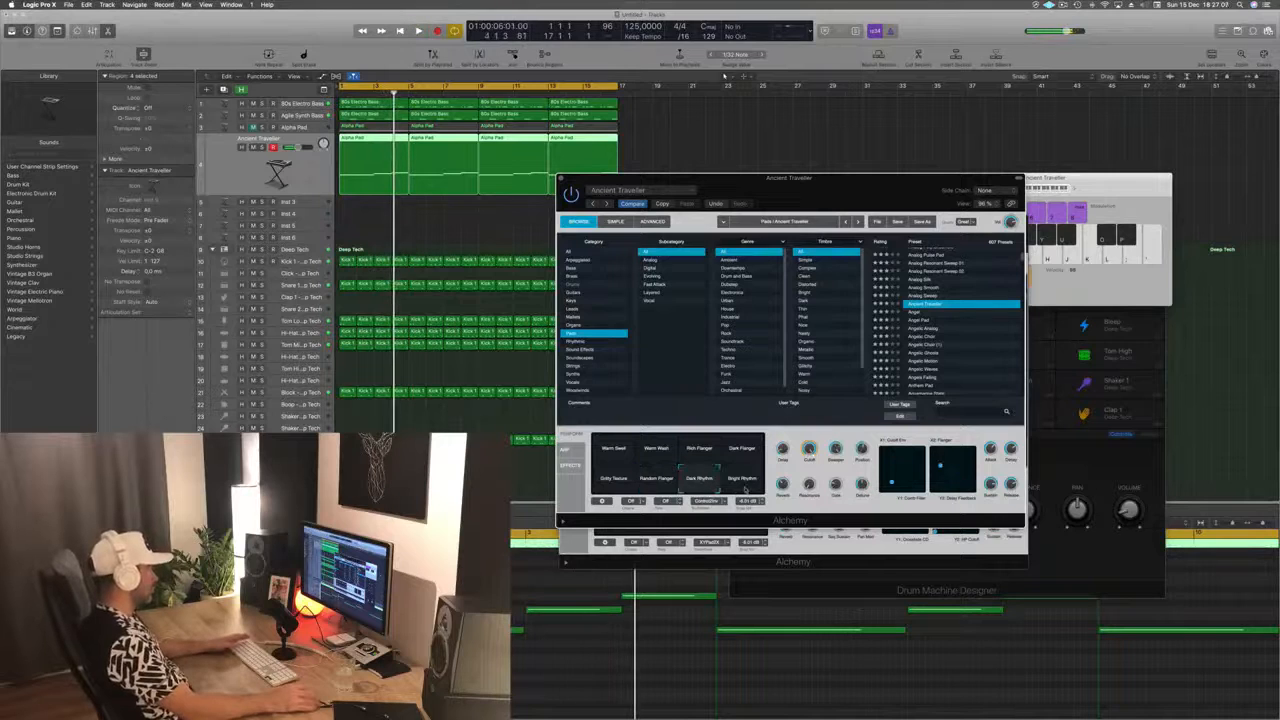
key(space)
click(744, 480)
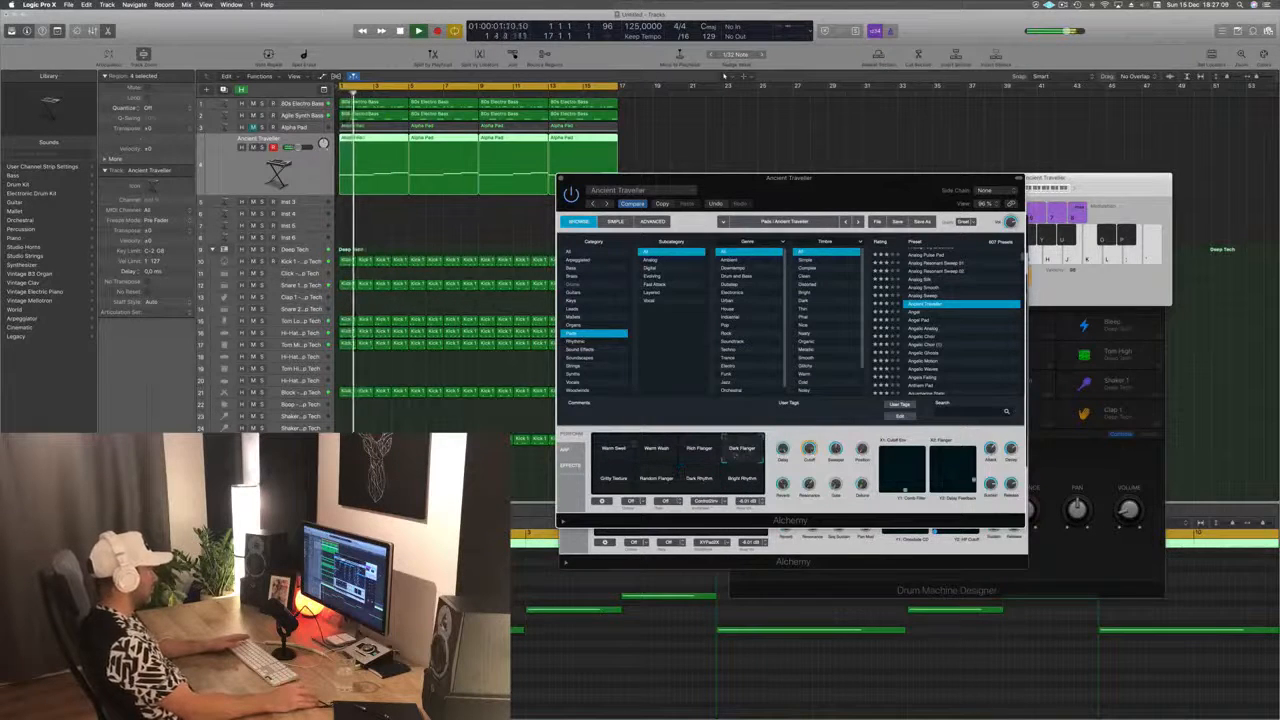
Step: Return Ancient Traveller to its first snapshot, Warm Swell, and replay the loop with it
click(614, 449)
drag(867, 193, 843, 193)
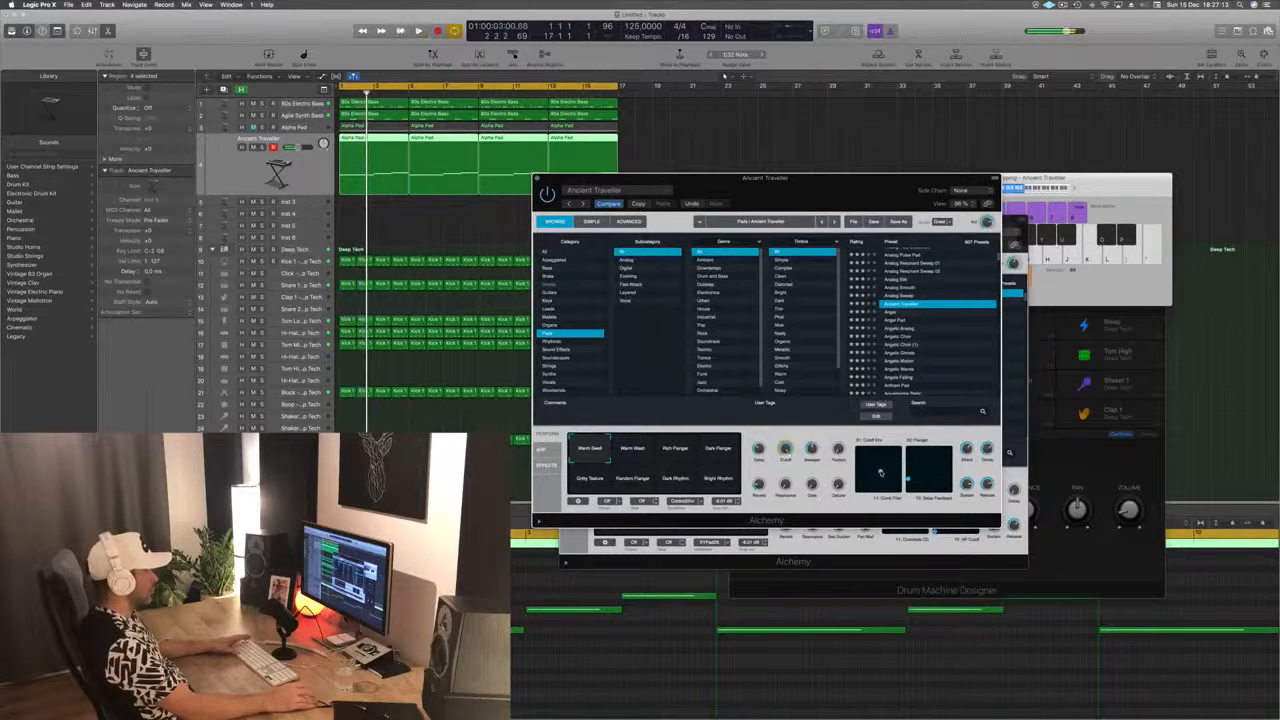
key(space)
key(space)
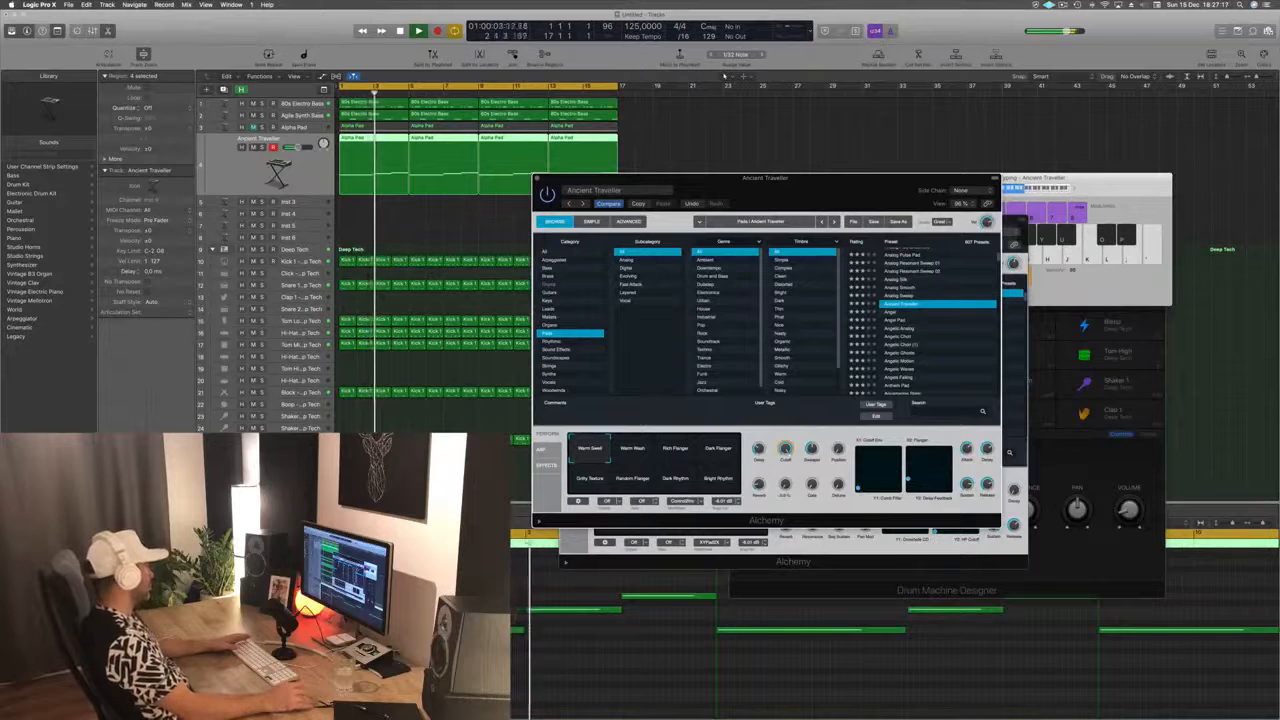
click(530, 628)
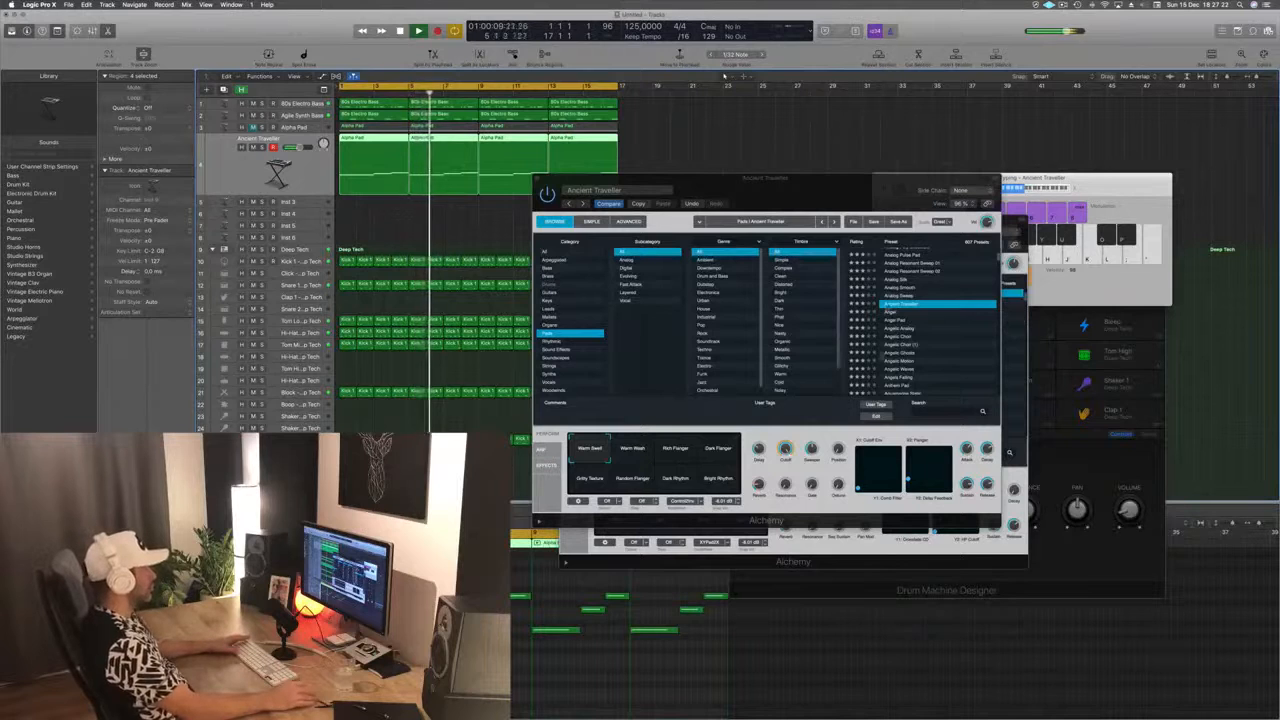
Step: Try the Angelic Waves preset, load Aquamarine Static instead and audition its Whistle Sweep and Resonant Filter Mod snapshots
scroll(959, 350, down, 4)
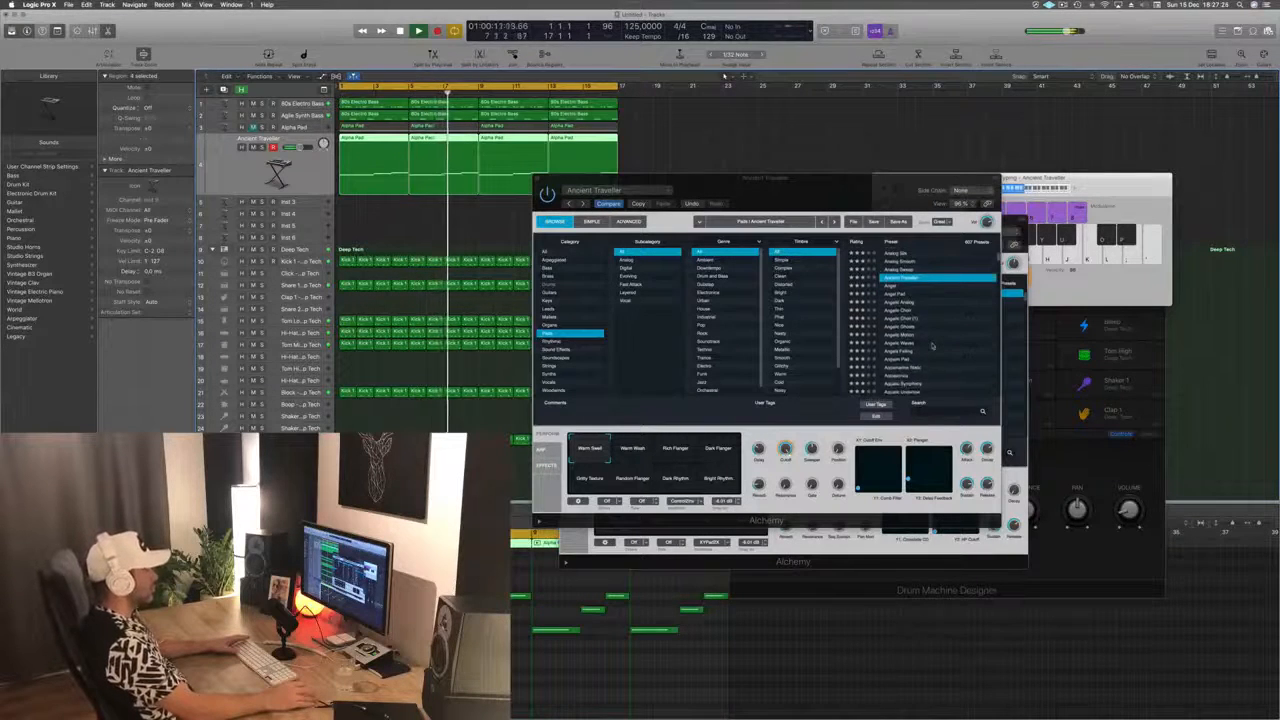
click(904, 298)
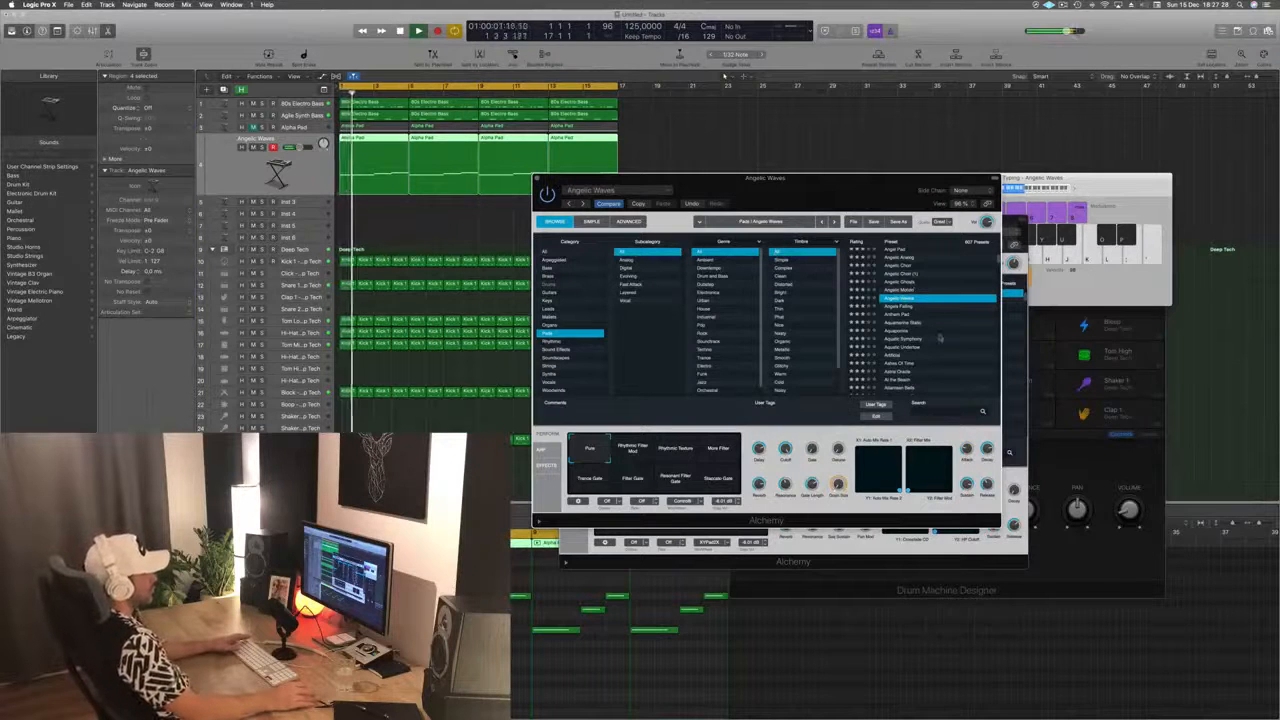
scroll(930, 320, down, 2)
click(905, 289)
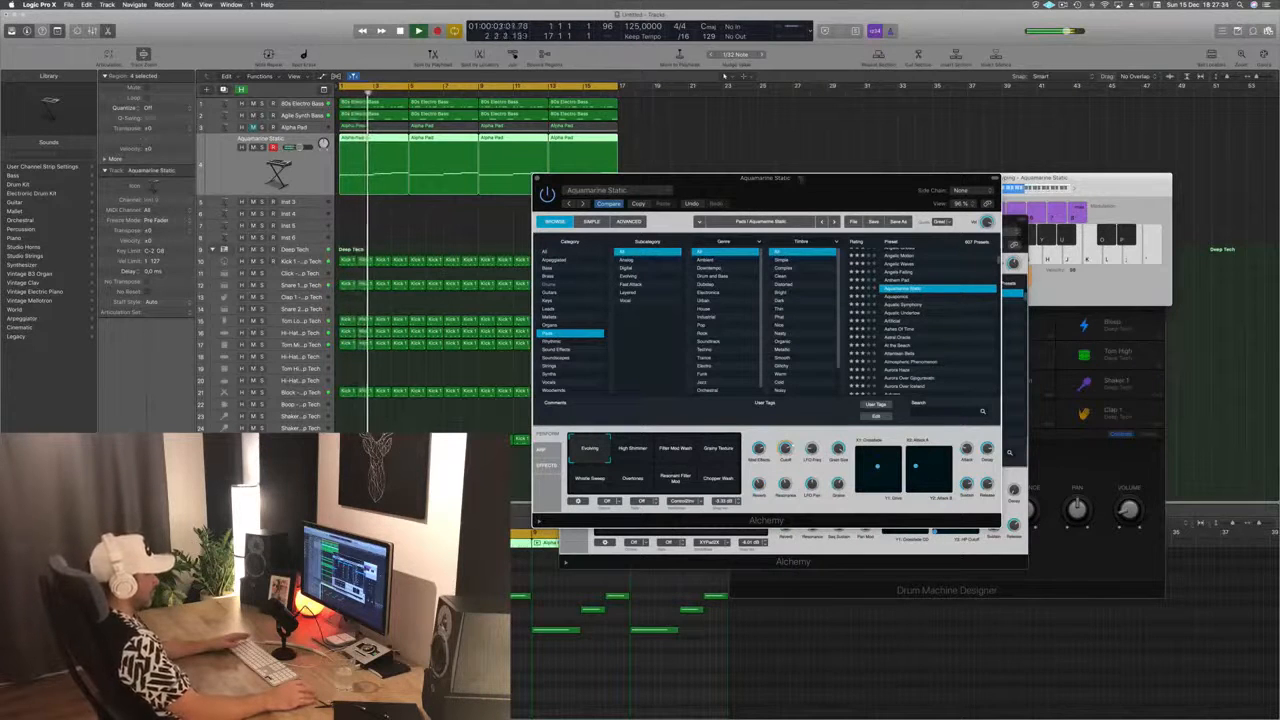
drag(798, 178, 889, 150)
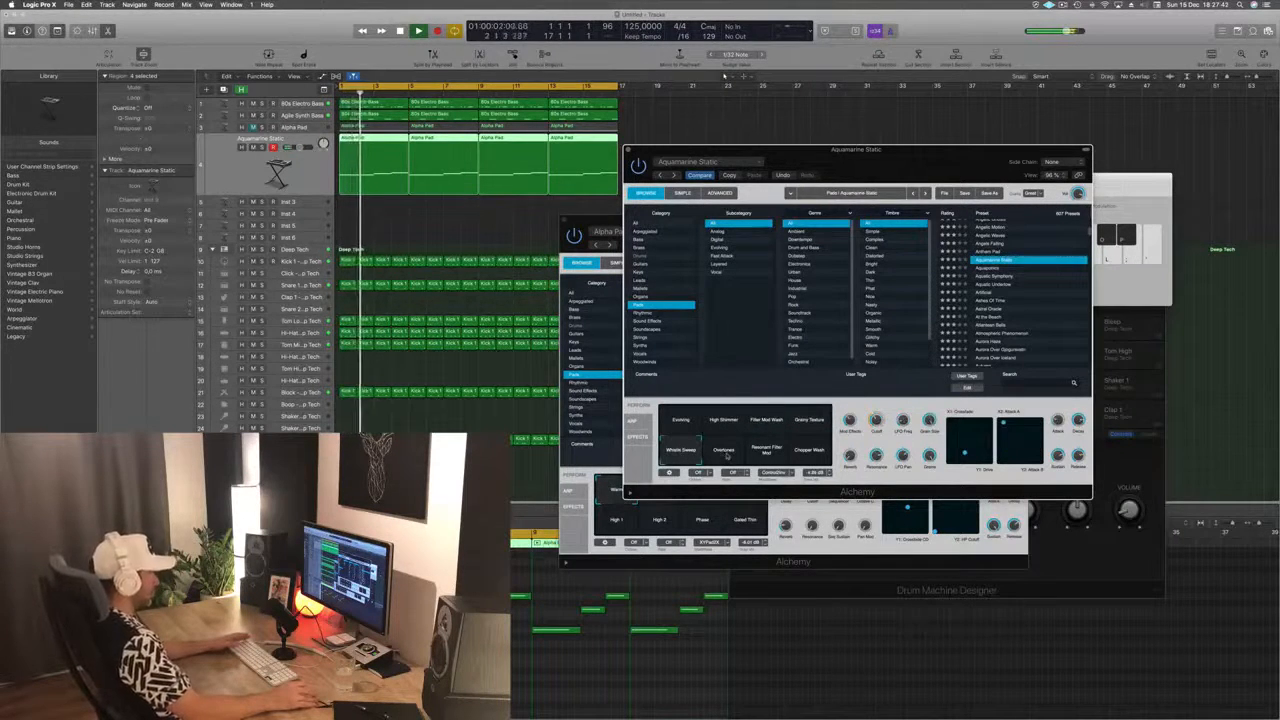
key(space)
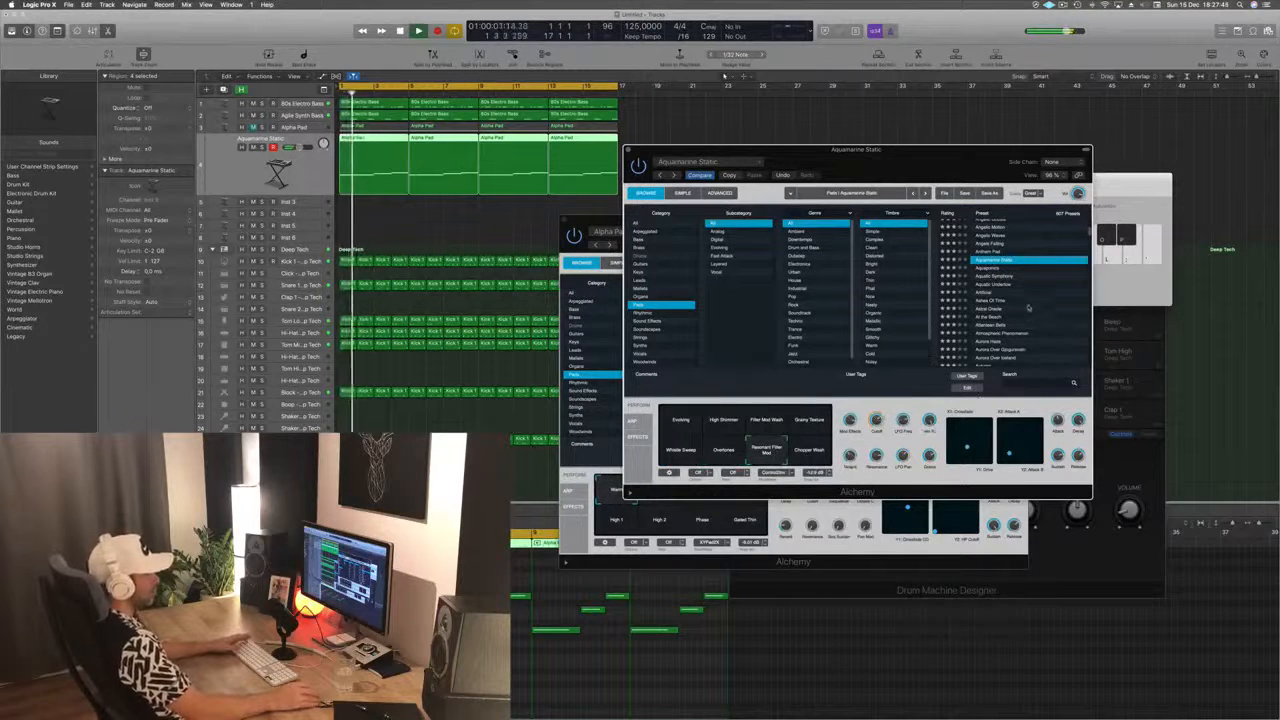
Step: Try the At the Beach preset on the duplicated pad track and load Atlantean Bells instead
scroll(1028, 308, down, 2)
click(992, 298)
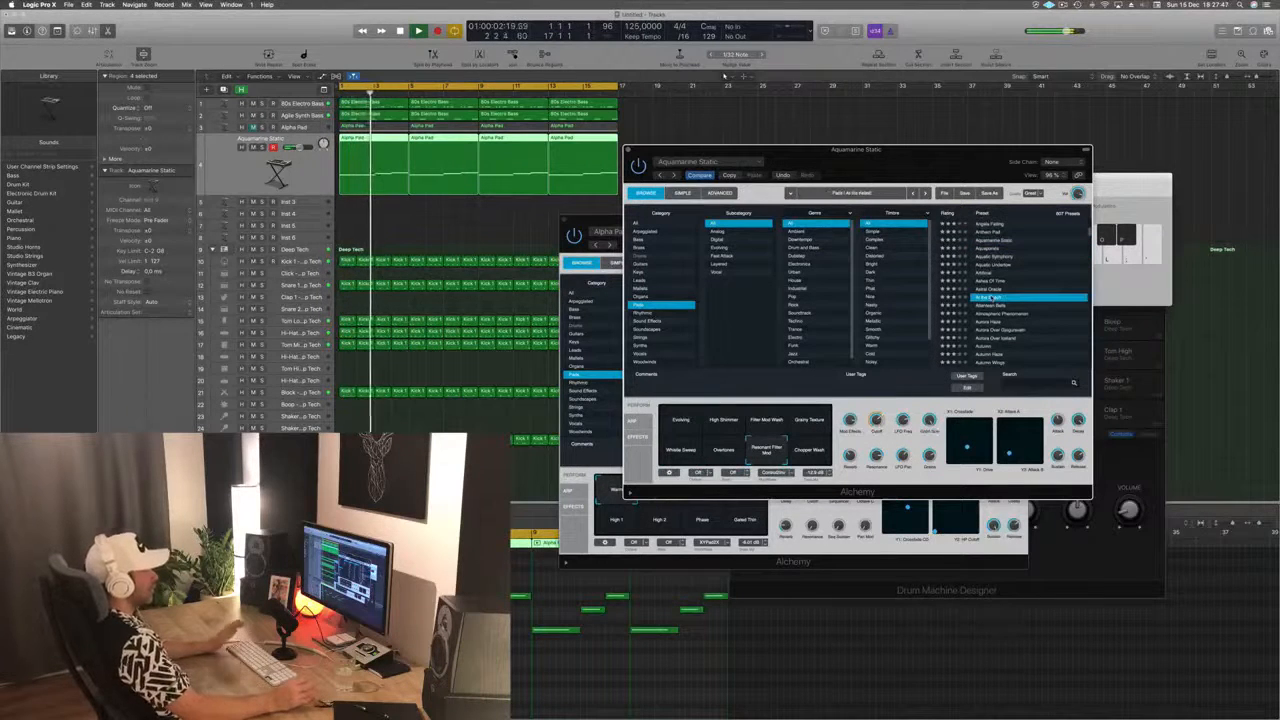
key(space)
key(space)
scroll(1028, 281, down, 3)
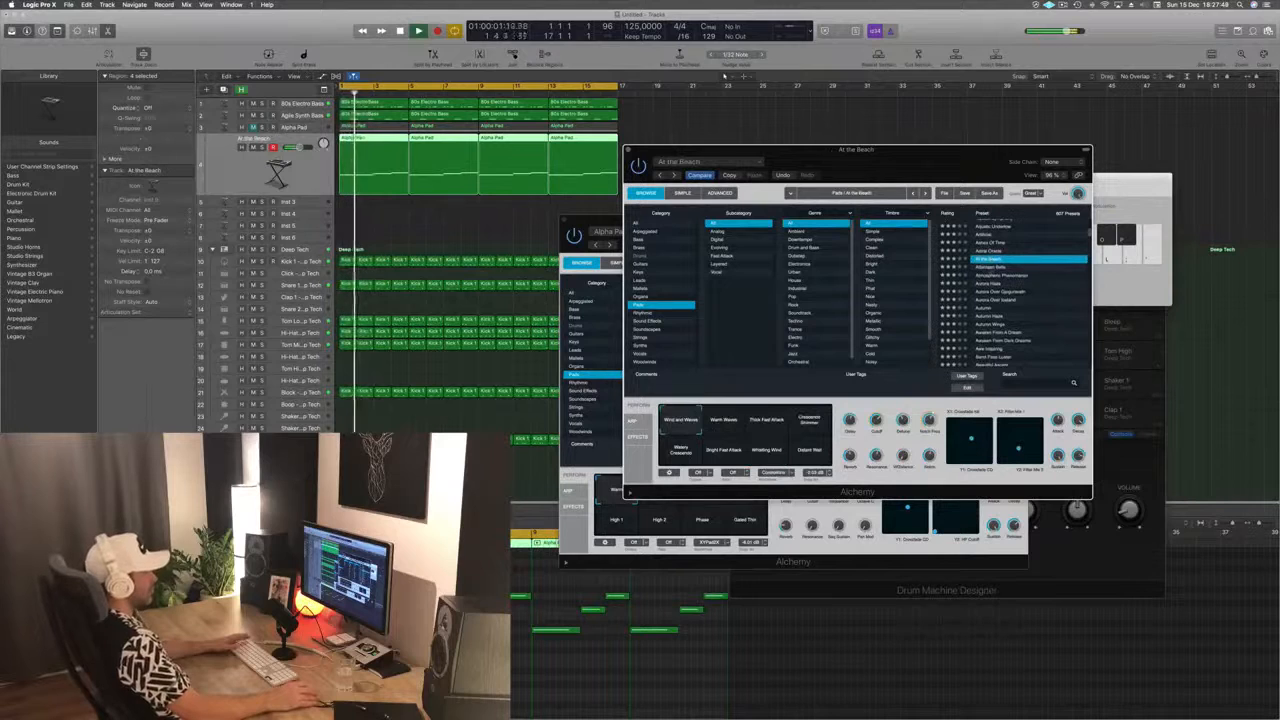
click(980, 267)
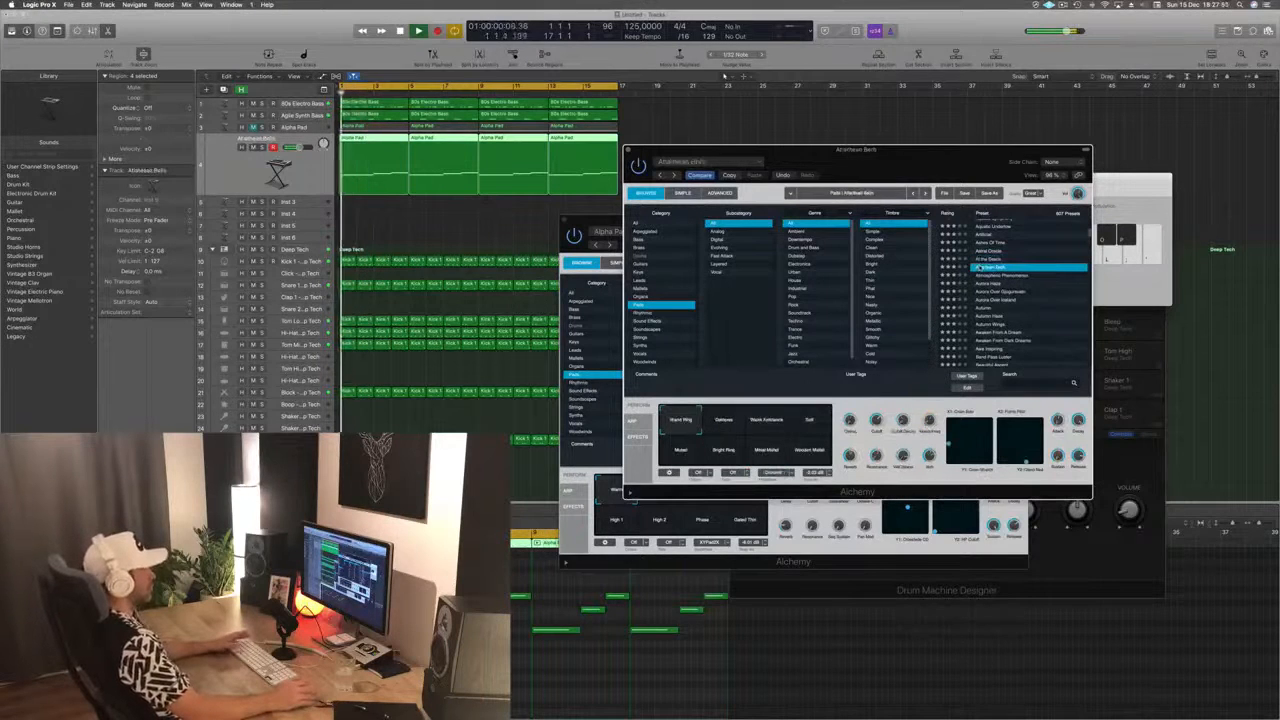
Step: Audition Atlantean Bells' snapshots over the loop, including Damped, Soft, Bright Ring and Wooden Mallet
drag(978, 165, 1074, 101)
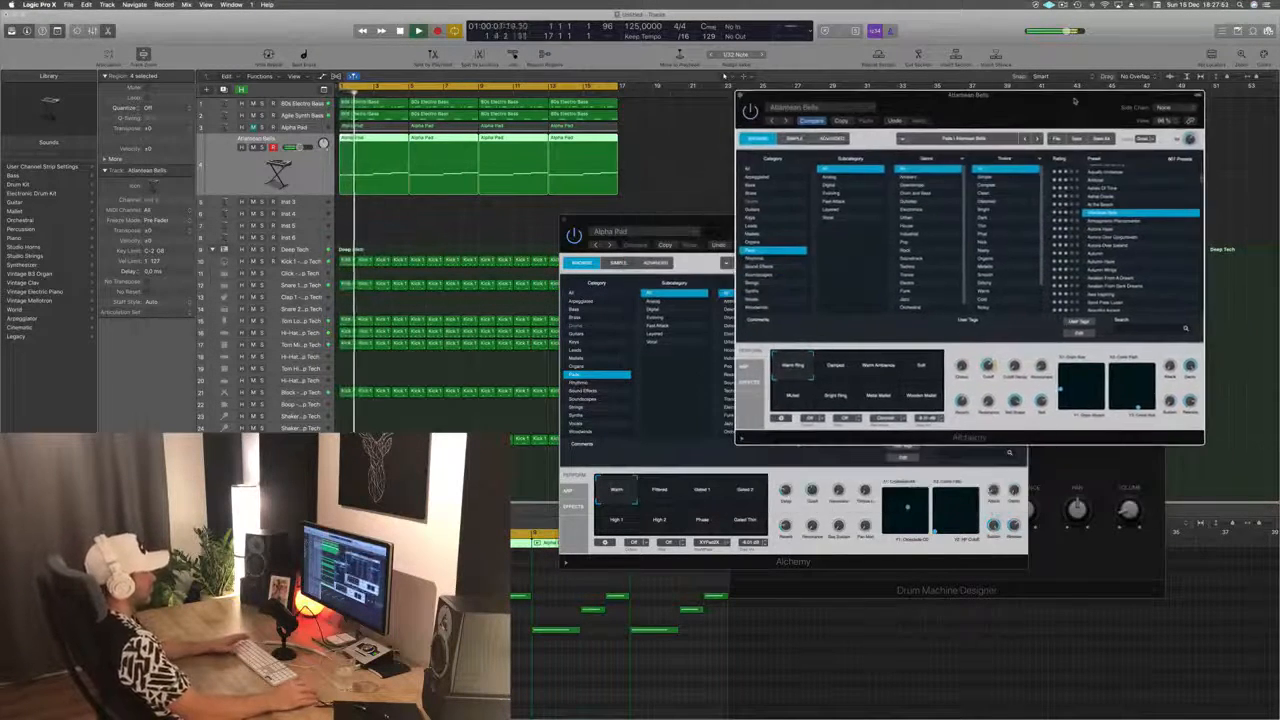
click(308, 173)
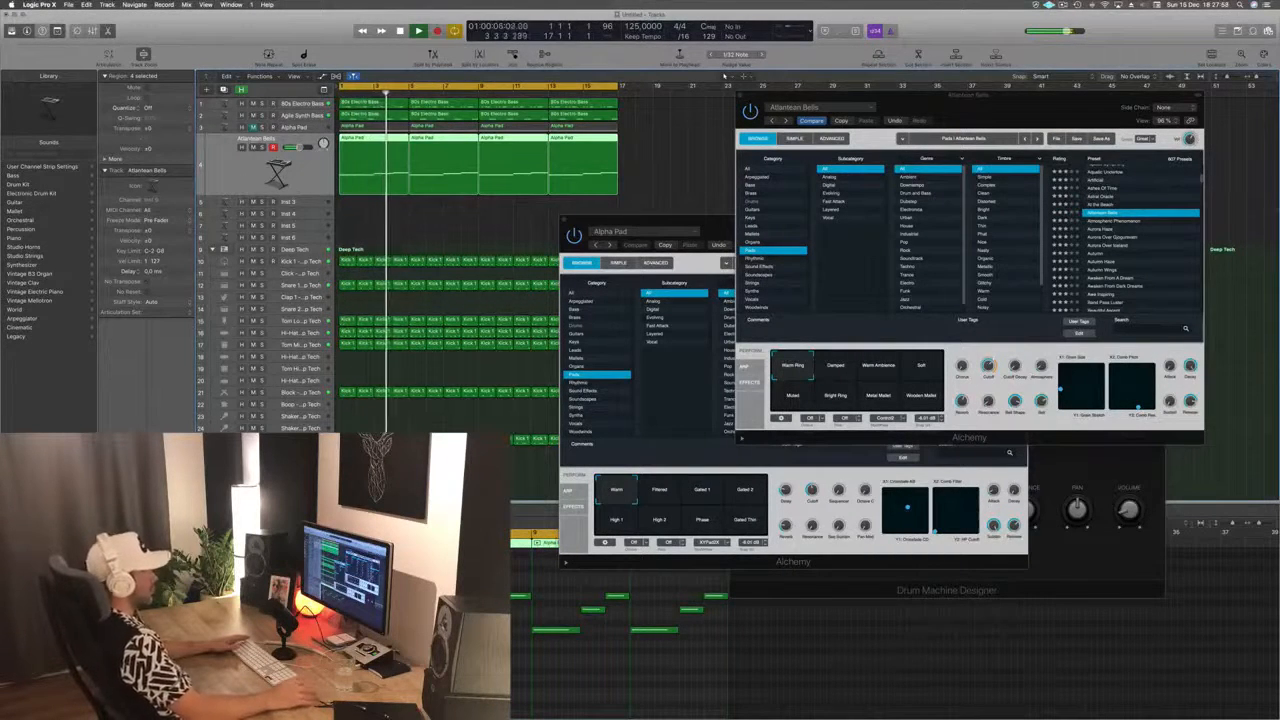
click(834, 370)
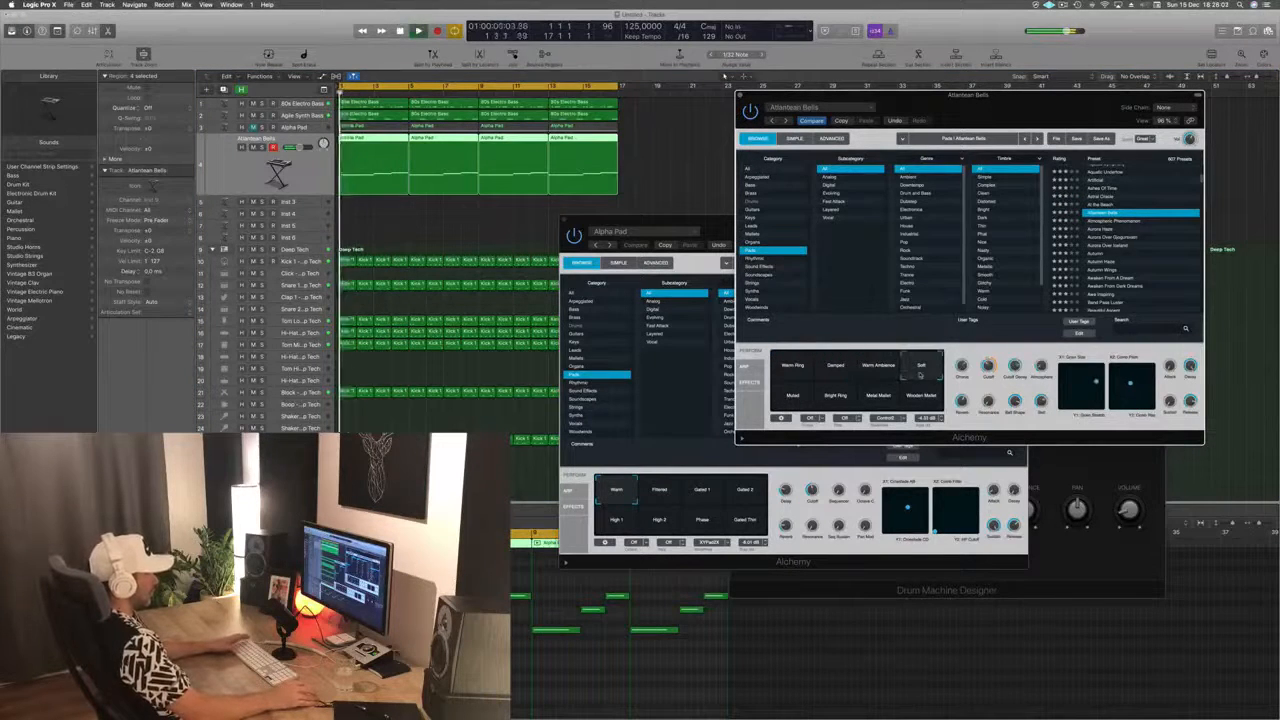
key(space)
click(838, 398)
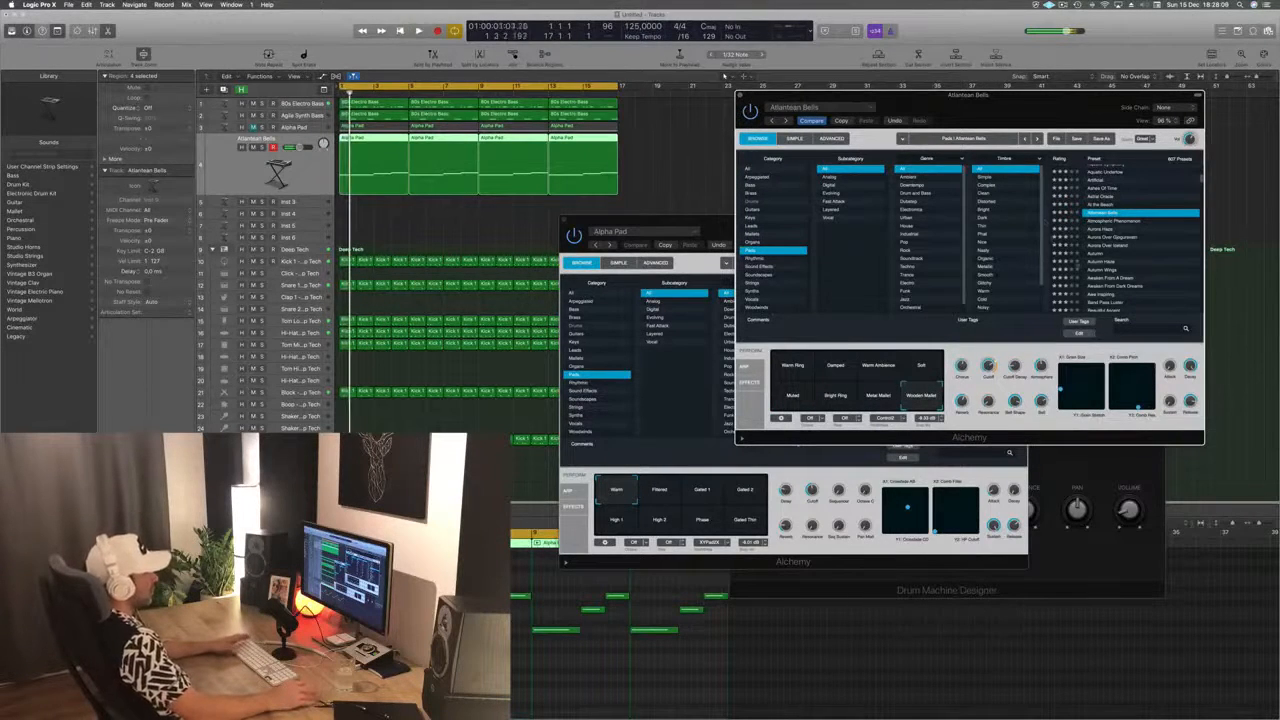
Step: Load the Aurora Haze preset on the duplicated pad track, audition its snapshots during playback and settle on Rich Voices
click(1104, 230)
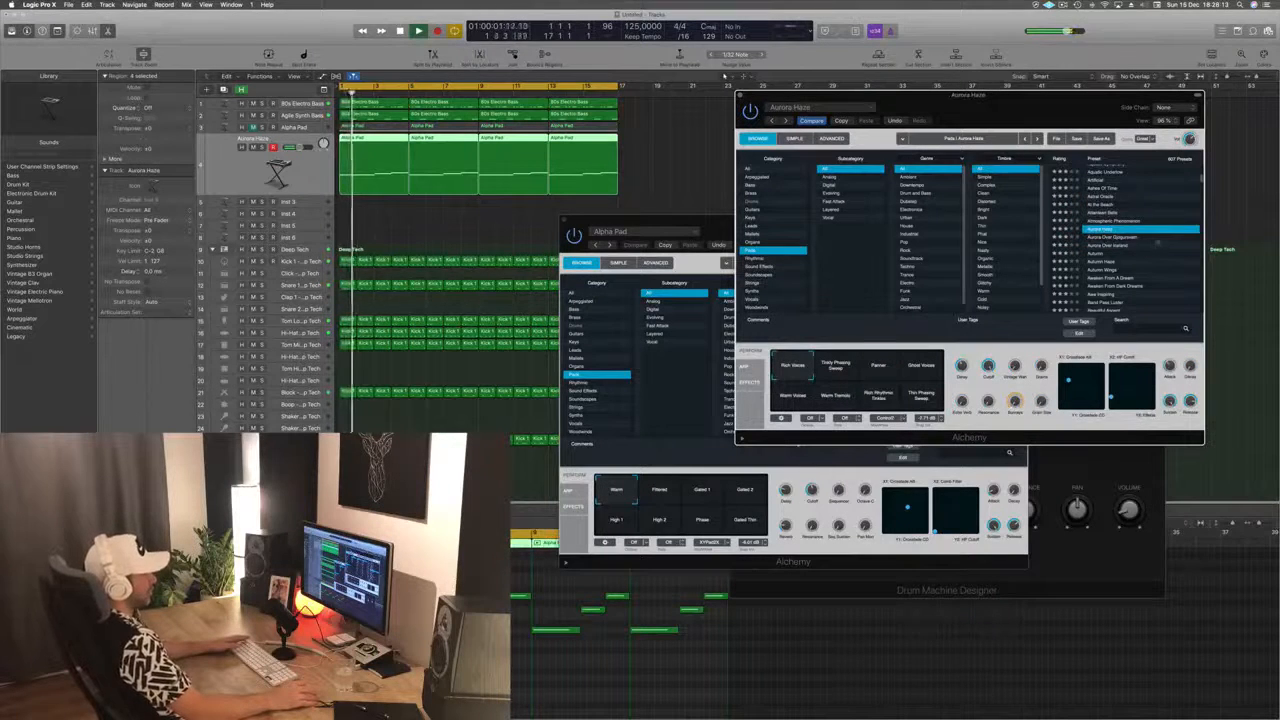
drag(1043, 119, 973, 135)
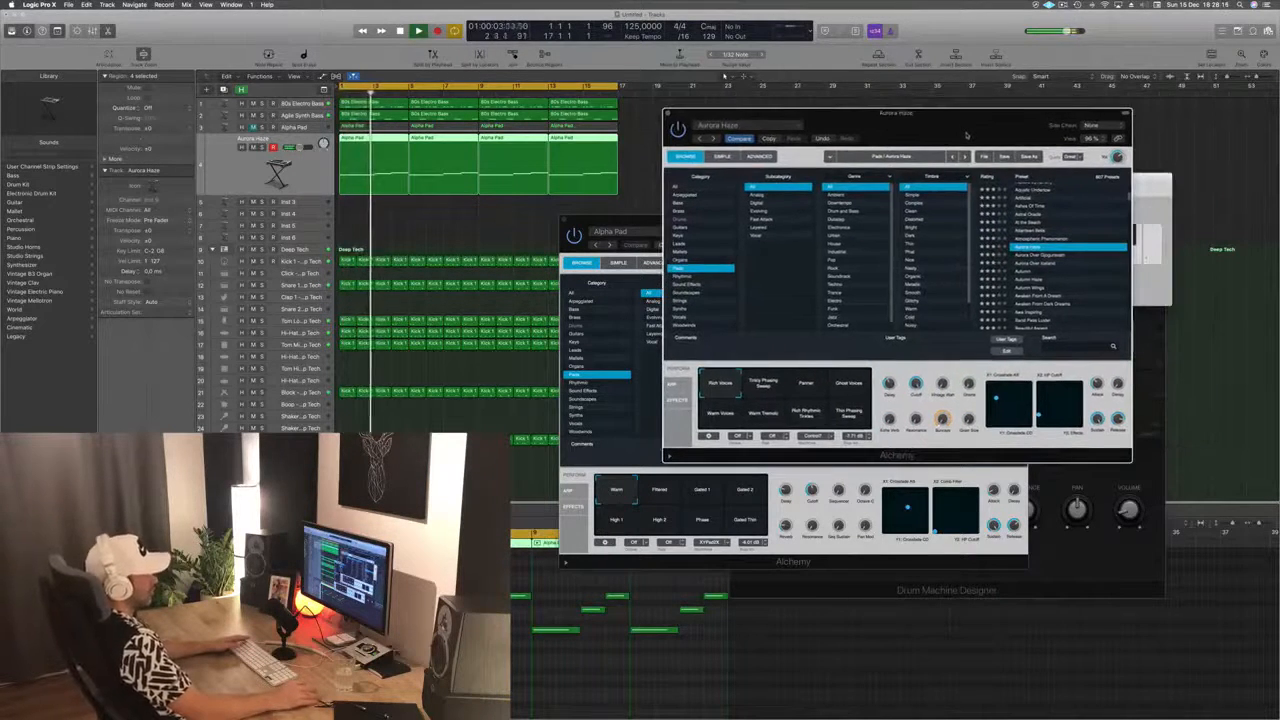
click(768, 386)
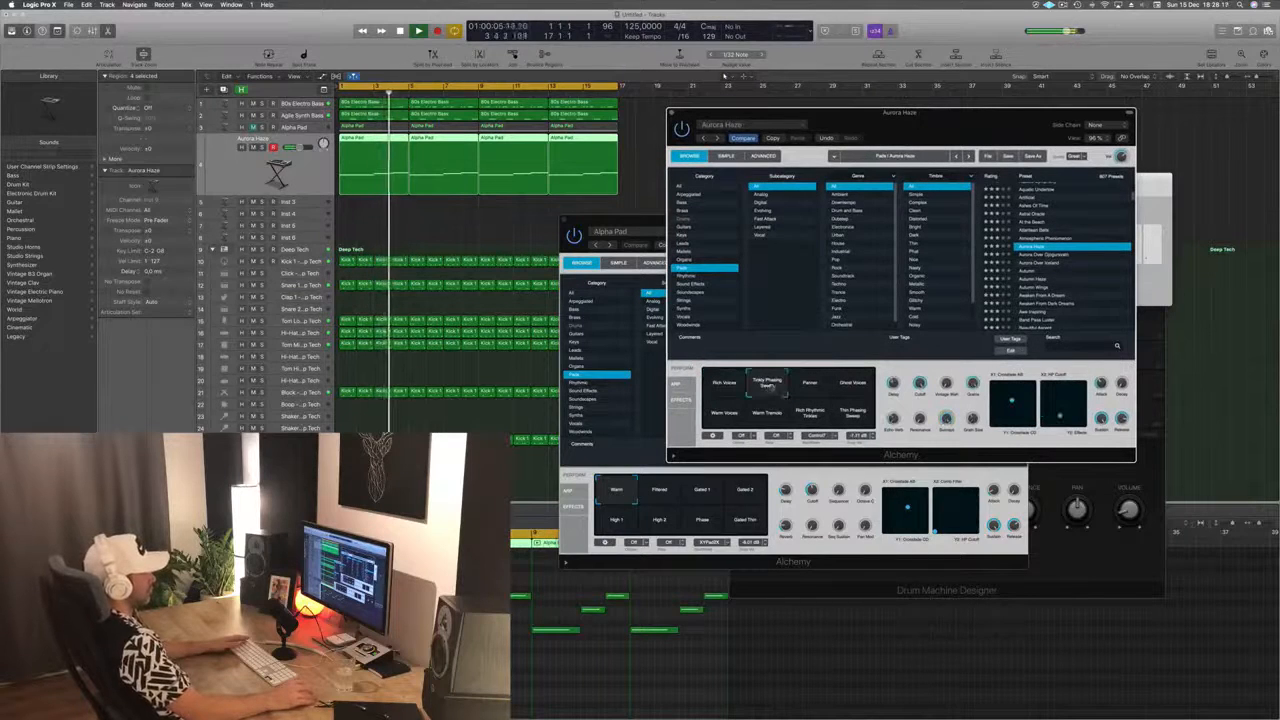
click(818, 388)
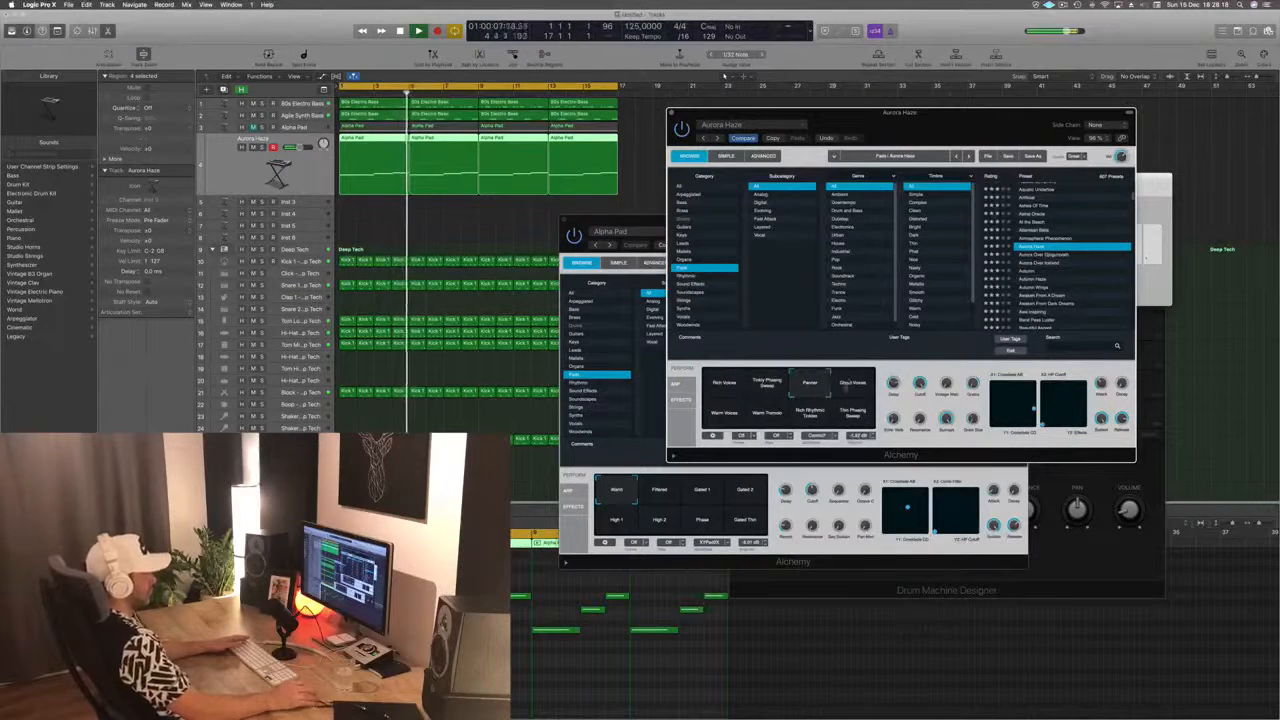
click(855, 386)
key(space)
click(730, 422)
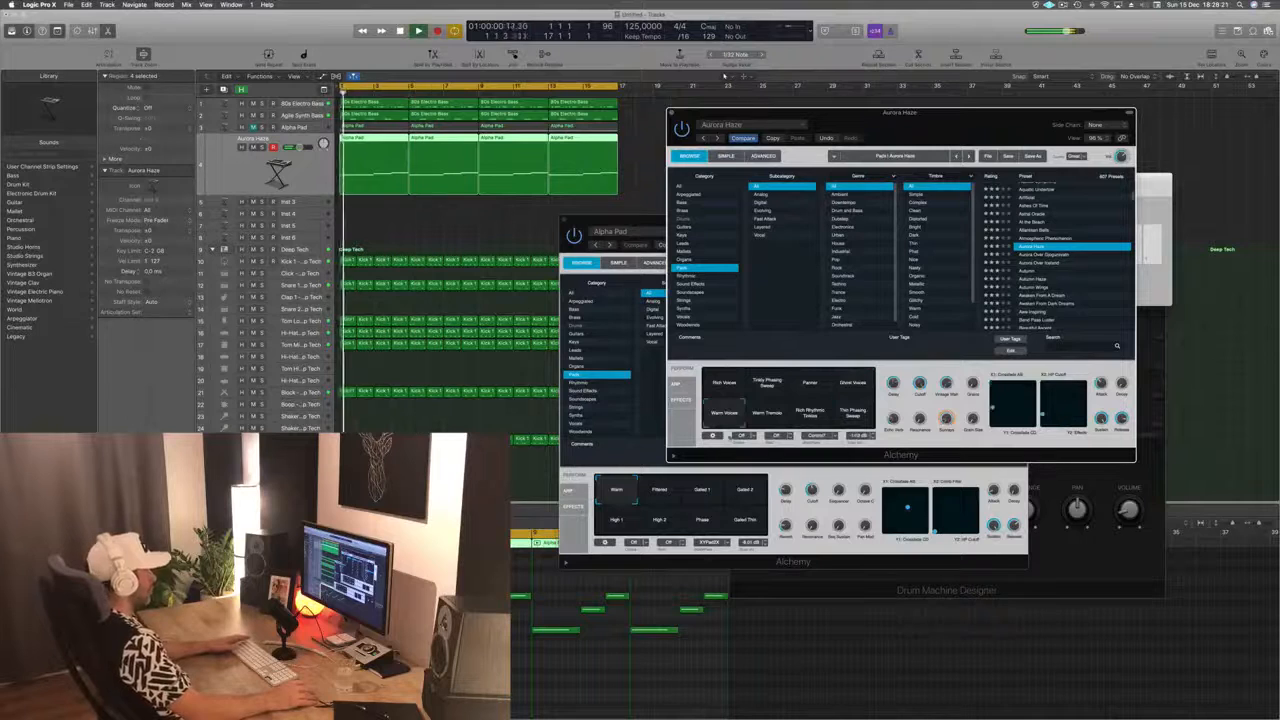
click(767, 414)
click(810, 414)
click(852, 414)
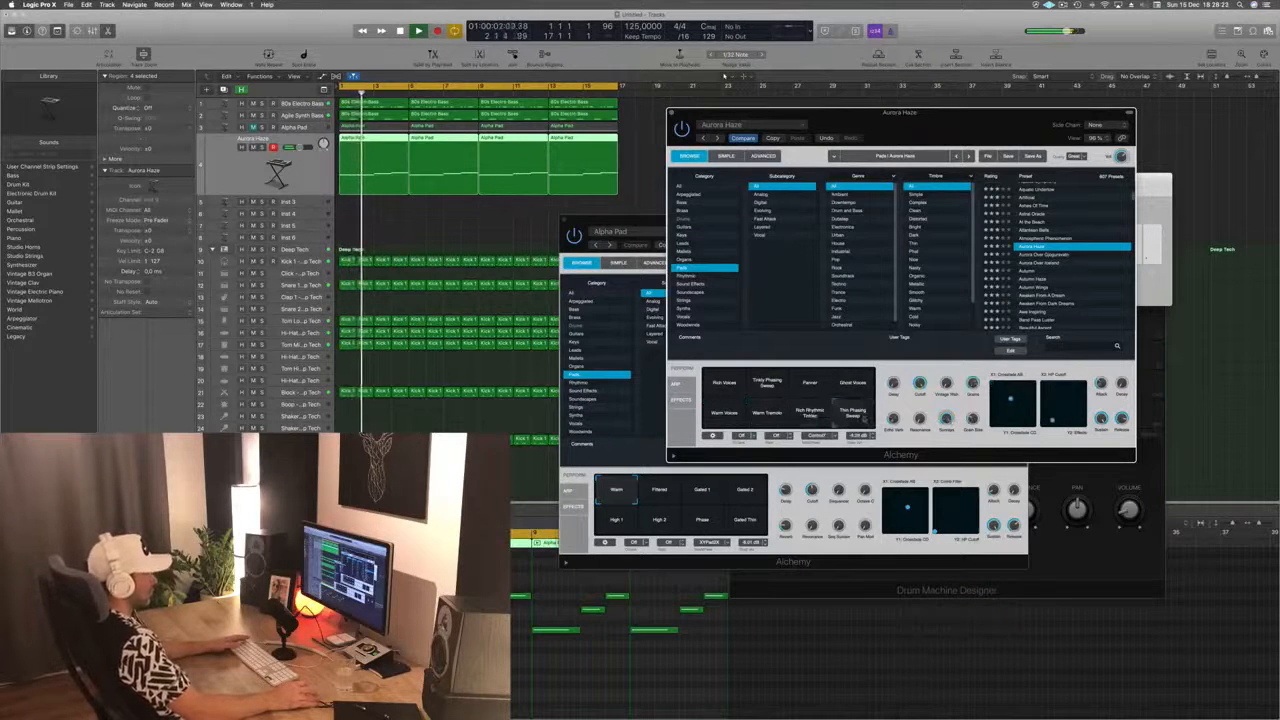
click(720, 385)
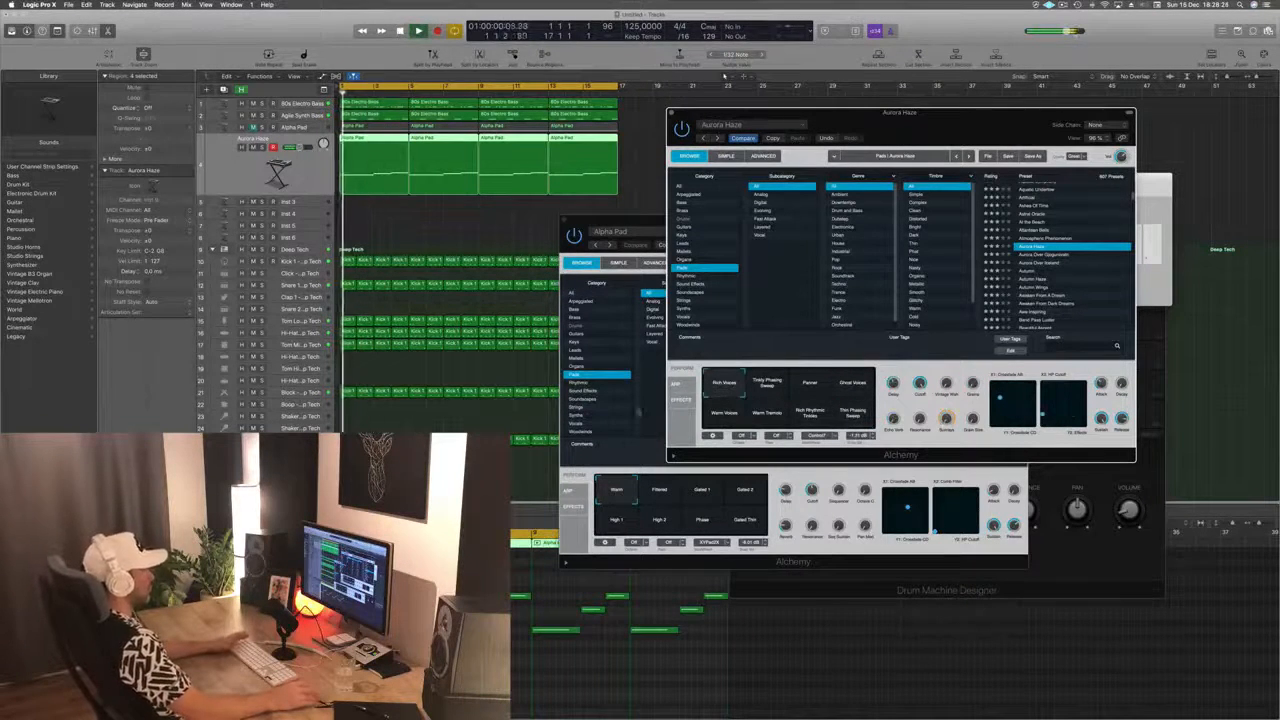
Step: Move the Aurora Haze instrument window aside, then close both the Aurora Haze and Alpha Pad instrument windows
drag(966, 118, 1060, 147)
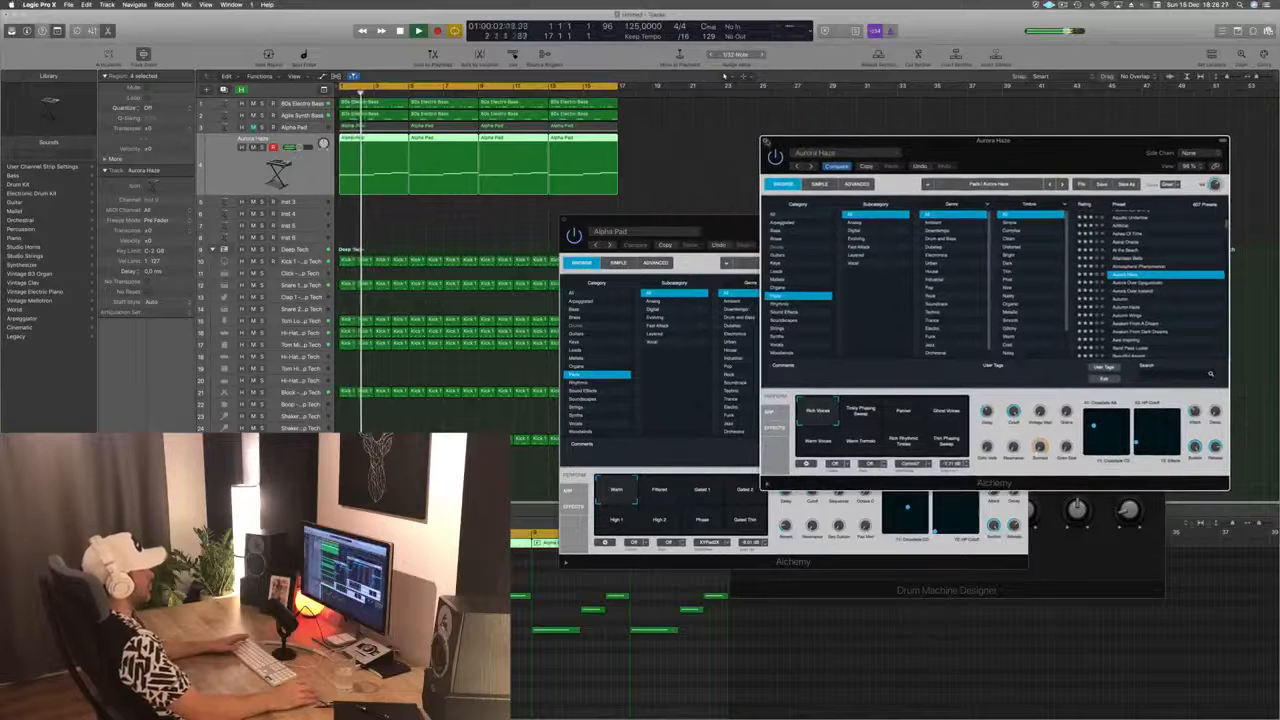
click(766, 141)
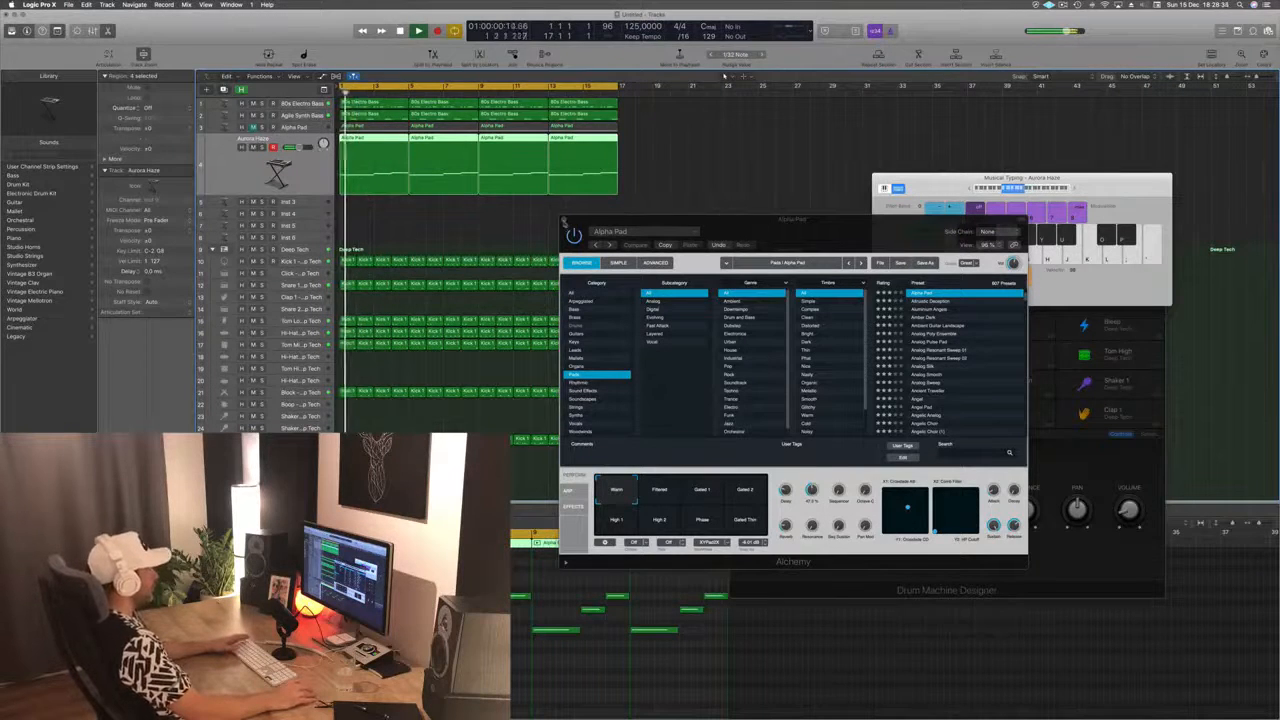
click(565, 220)
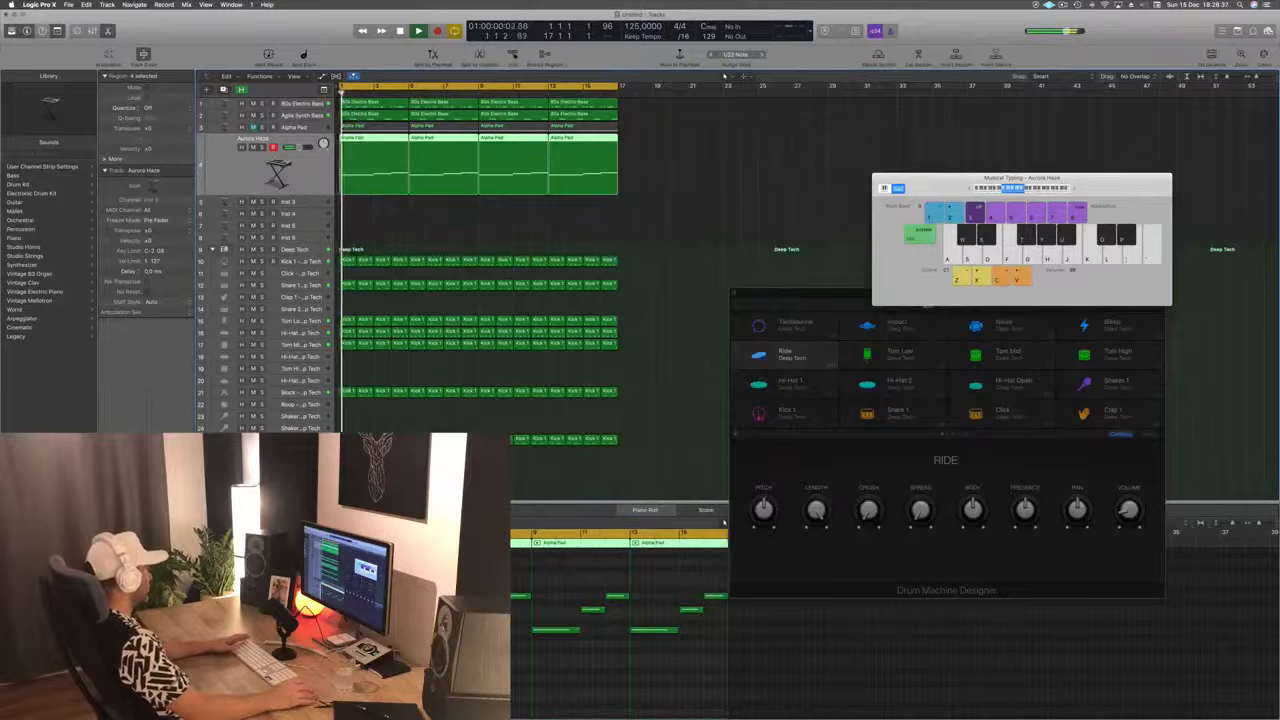
Step: Reopen the Aurora Haze instrument, replay the loop from its start to check the pad sound, and close it again
double_click(278, 173)
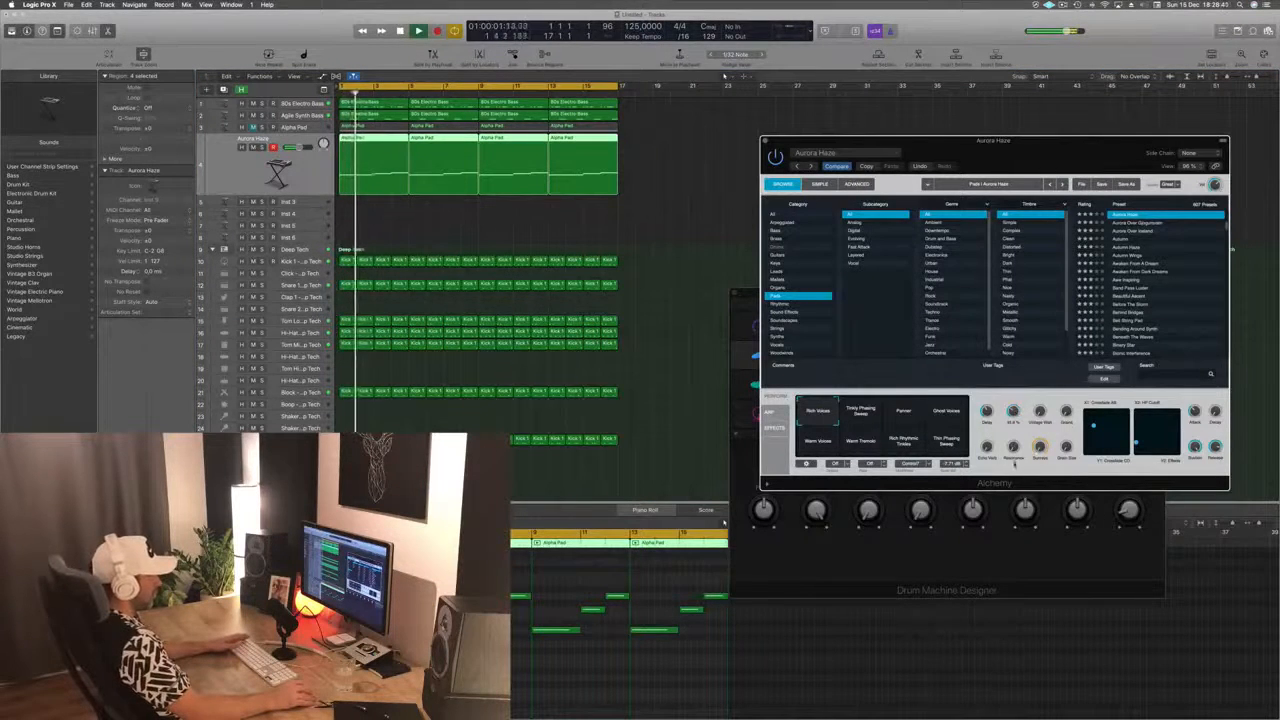
key(Return)
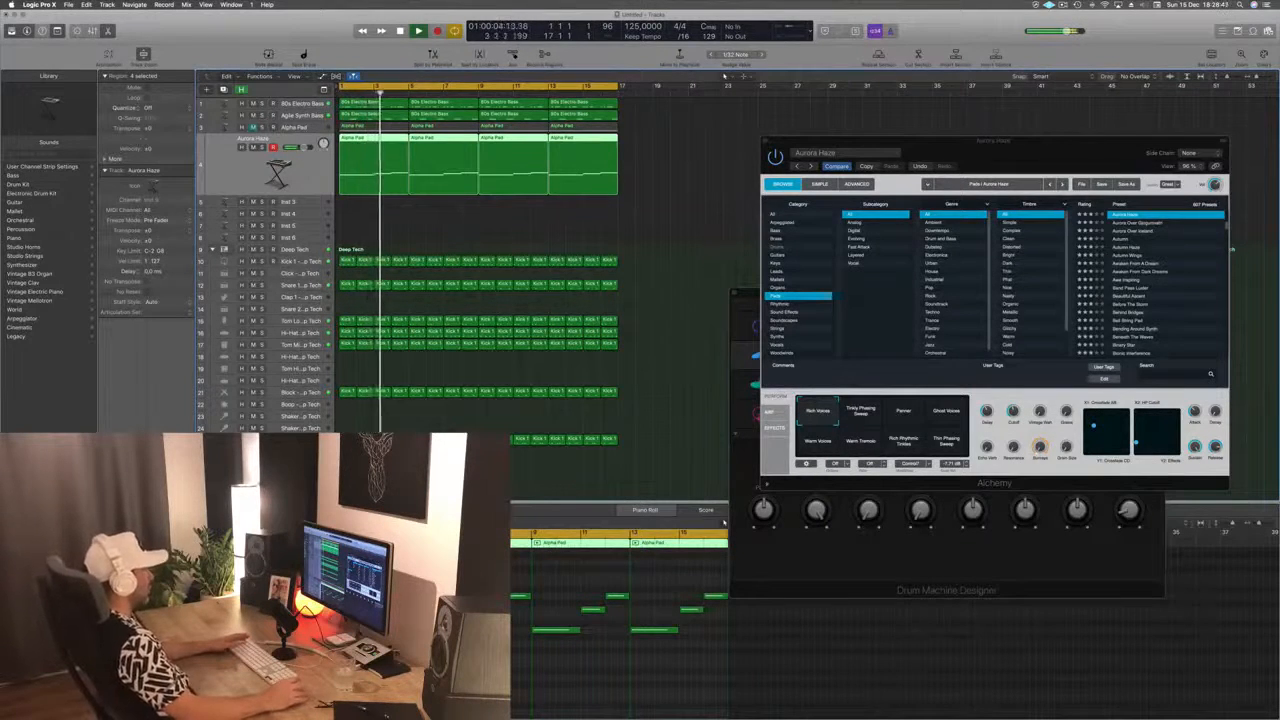
drag(1070, 141, 952, 110)
click(588, 155)
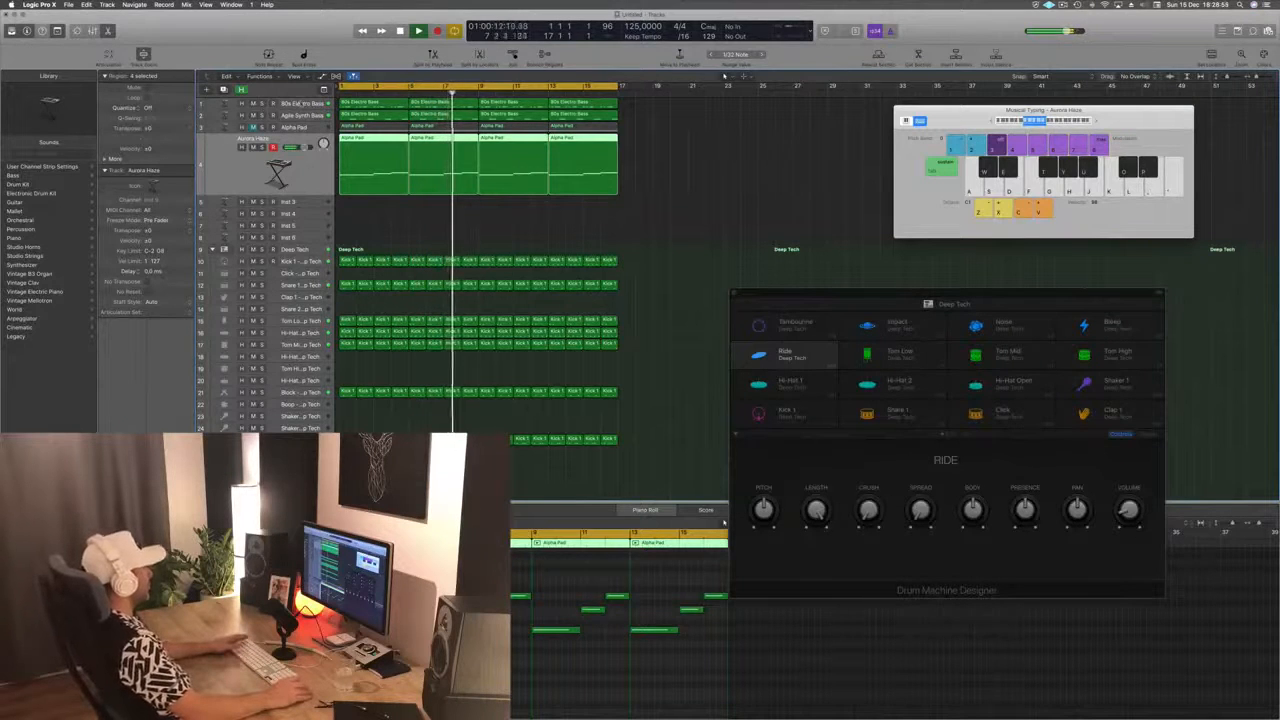
Step: Inspect the 80s Electro Bass track's Alchemy instrument in Browse view while the loop plays from its start, then close it
click(300, 103)
key(Return)
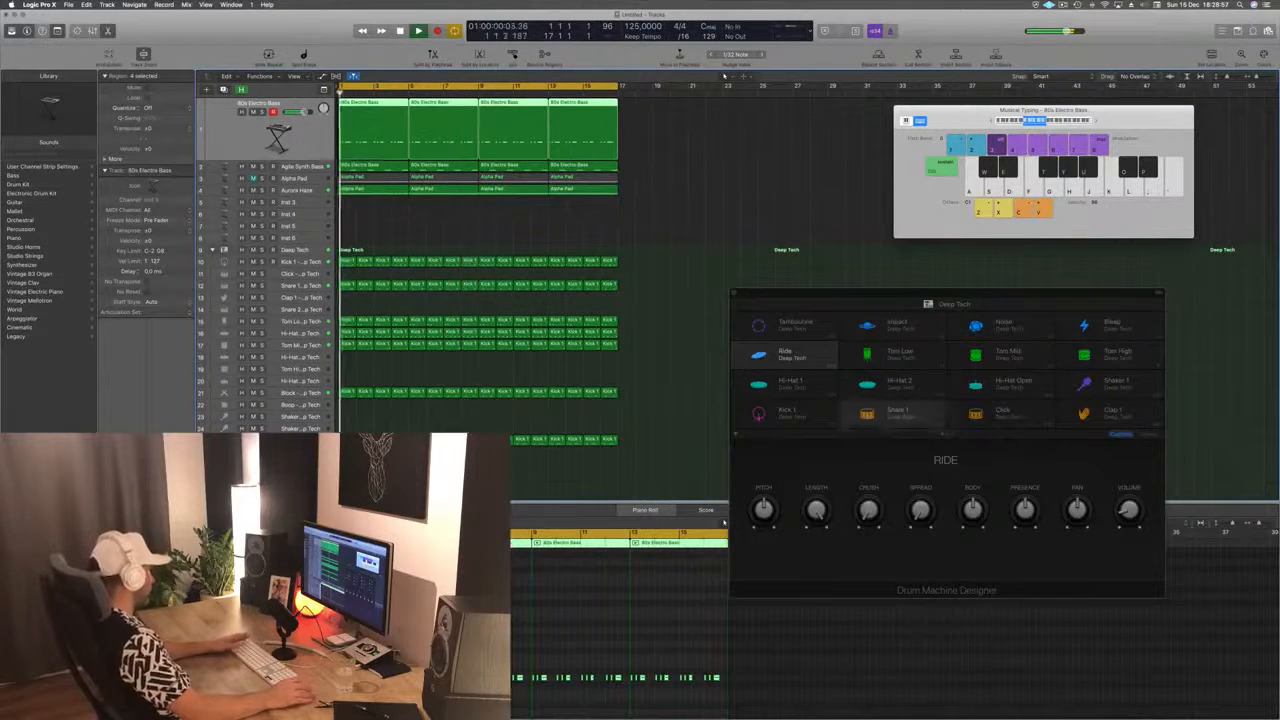
double_click(280, 140)
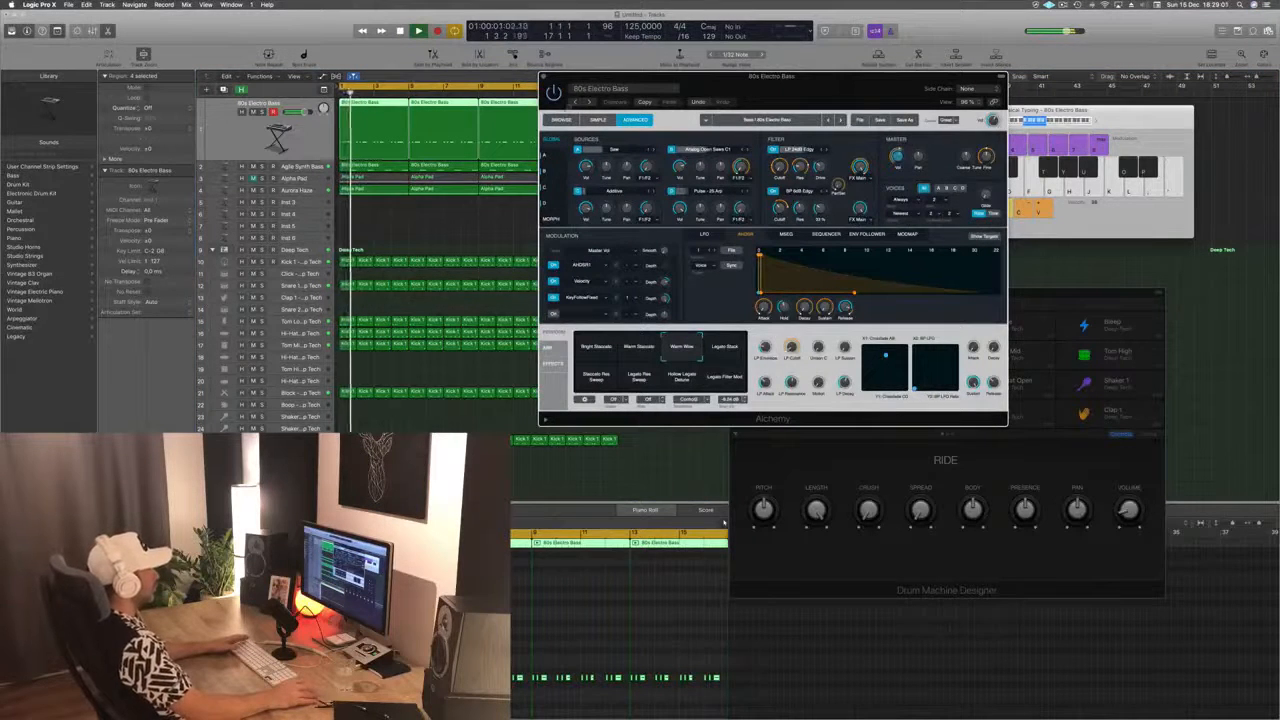
click(562, 120)
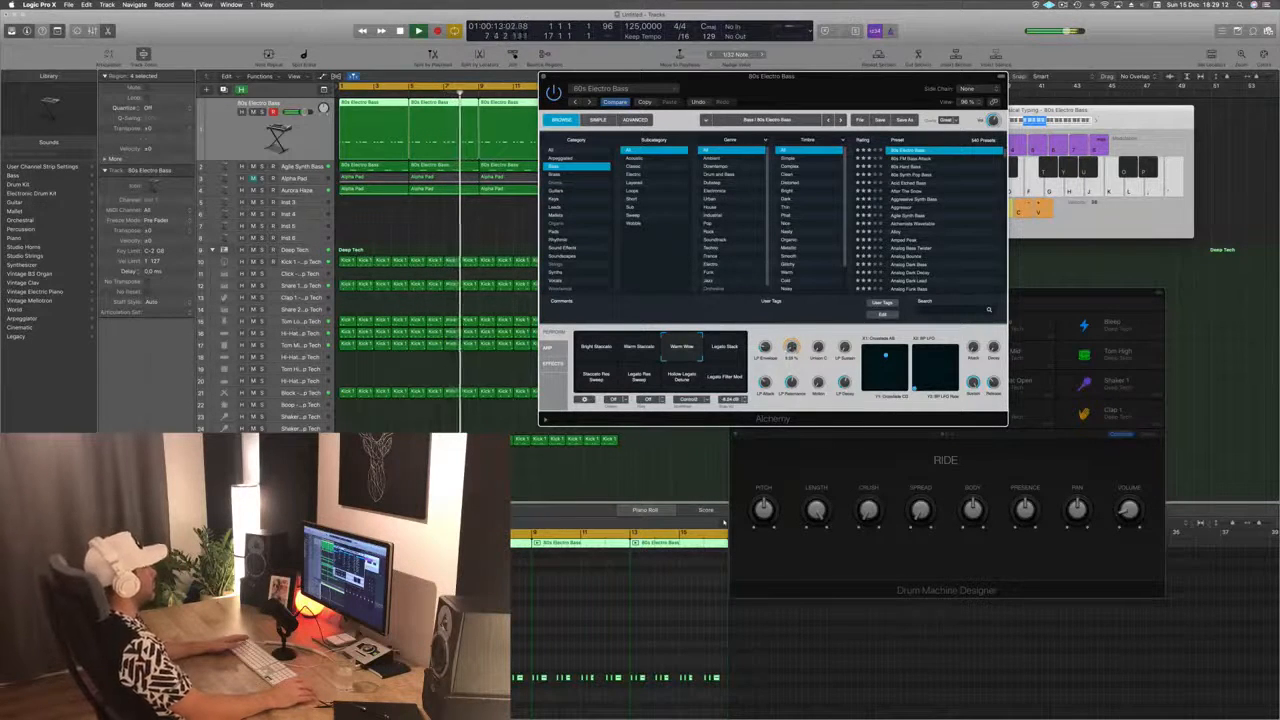
click(544, 77)
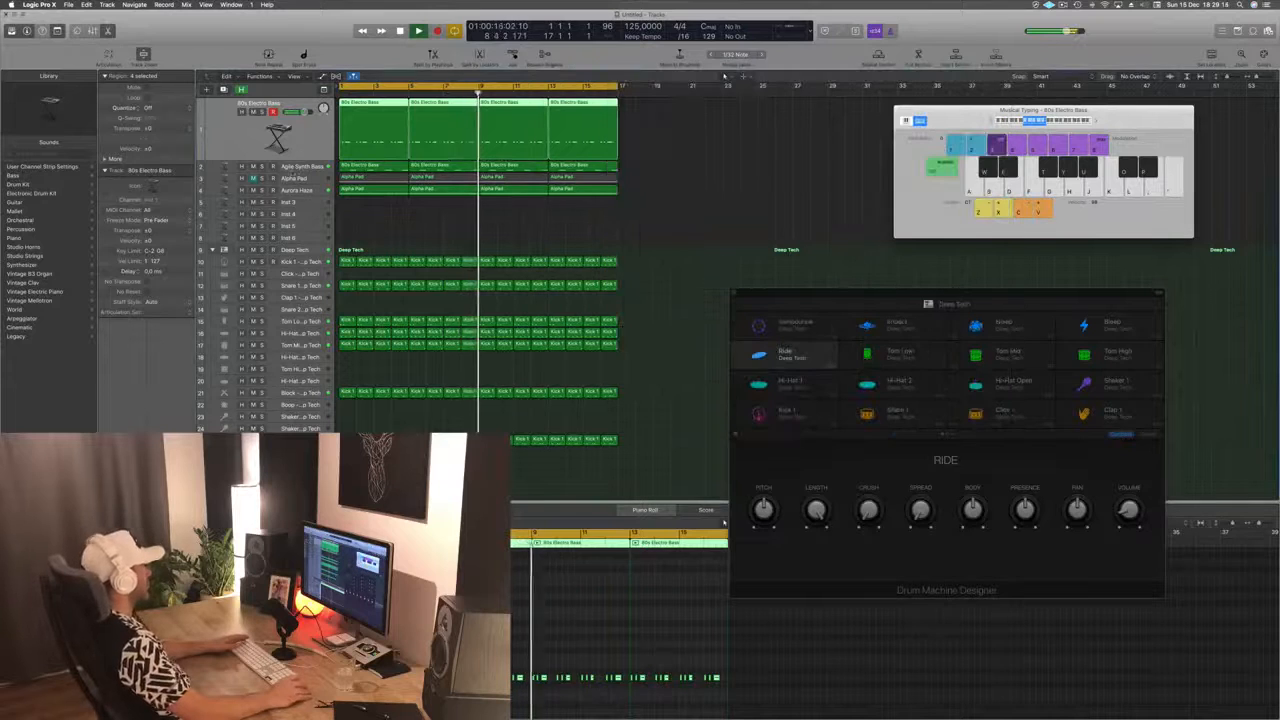
Step: Select the Agile Synth Bass track while the loop keeps playing
key(Down)
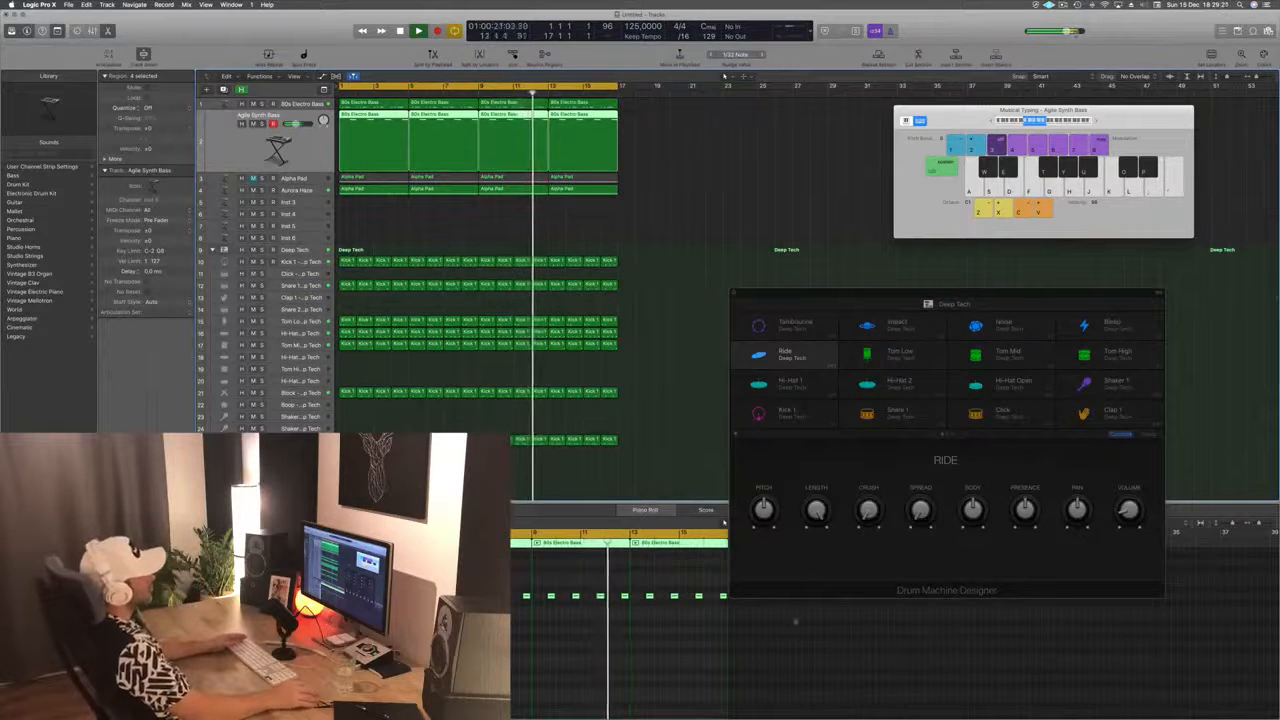
Step: Close the Drum Machine Designer, stop playback, and copy the first Hi-Hat 1 region onto the Hi-Hat 2 track at bar 1
drag(1009, 297, 949, 82)
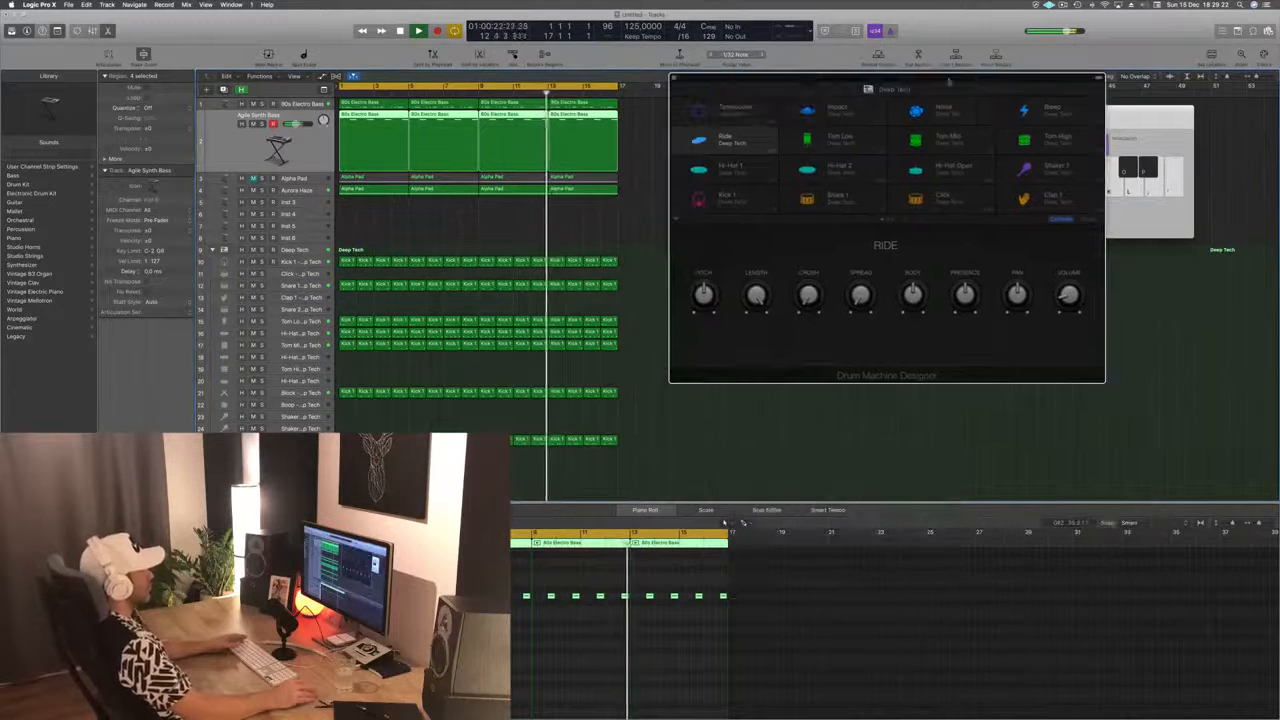
click(674, 77)
key(space)
scroll(537, 234, down, 1)
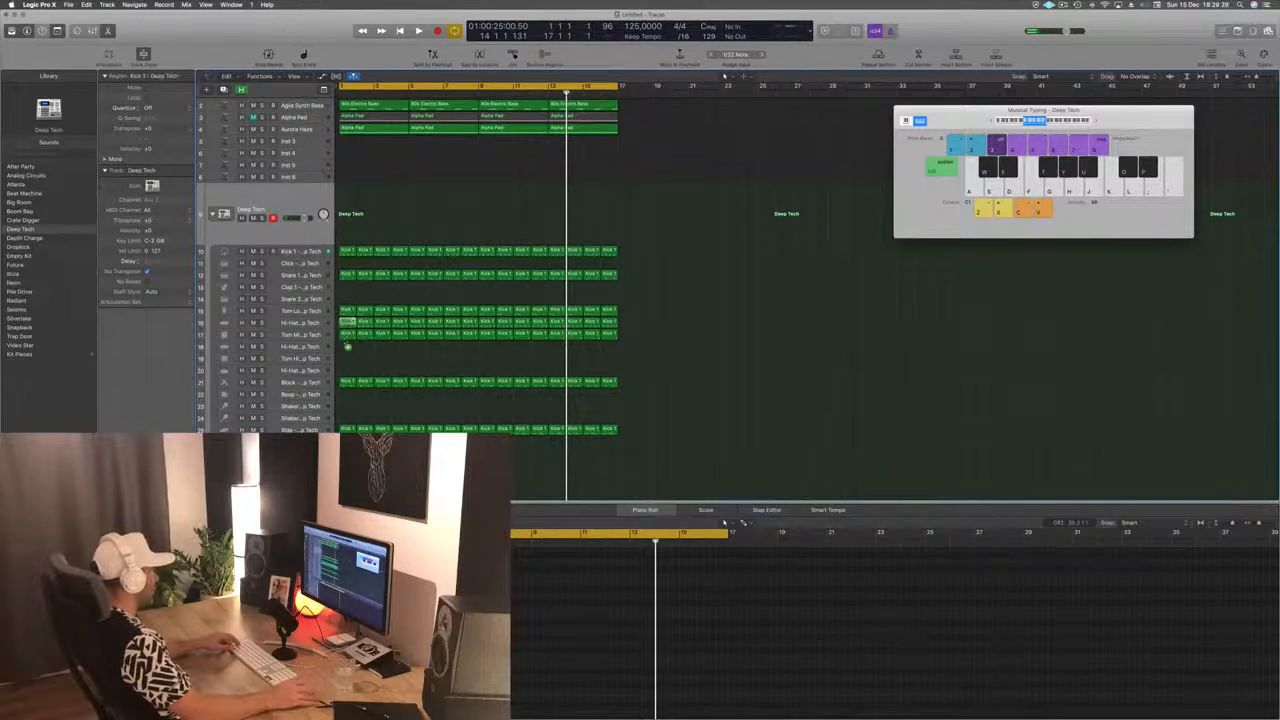
drag(346, 343, 346, 350)
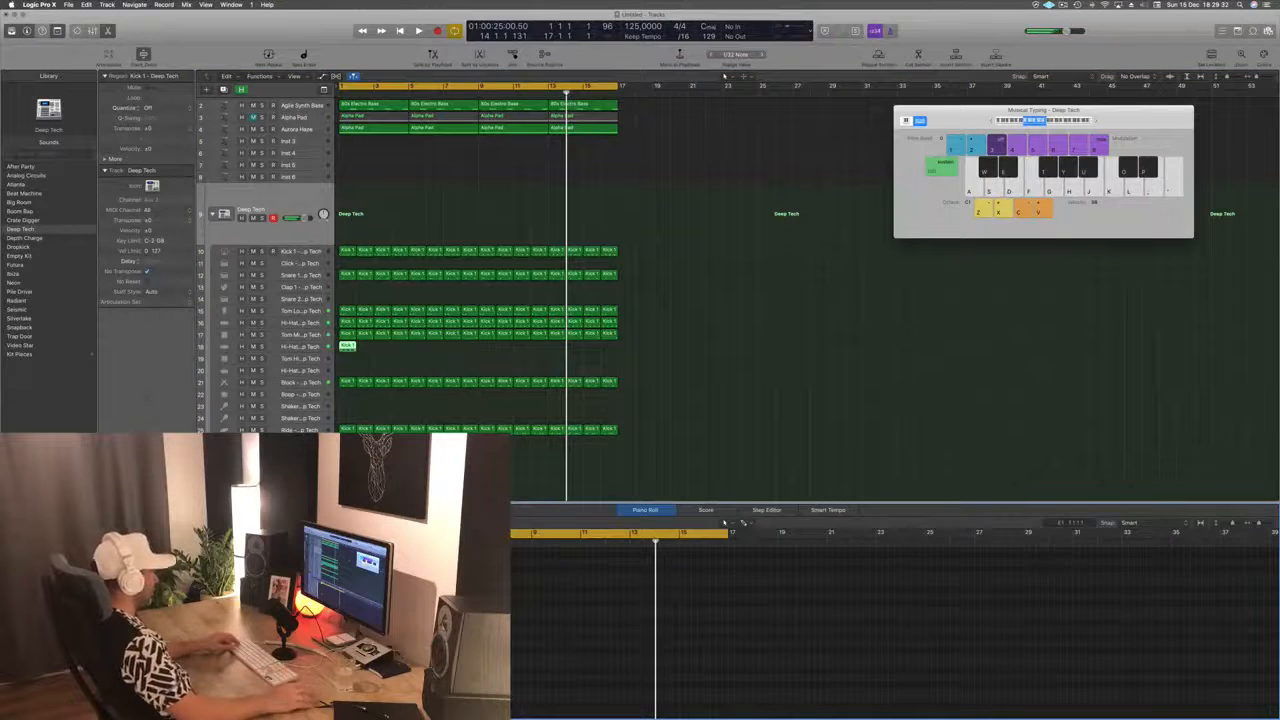
Step: Duplicate the notes in the copied Hi-Hat 2 region to fill the gaps between them, and start playback
scroll(895, 628, up, 10)
scroll(895, 628, left, 2)
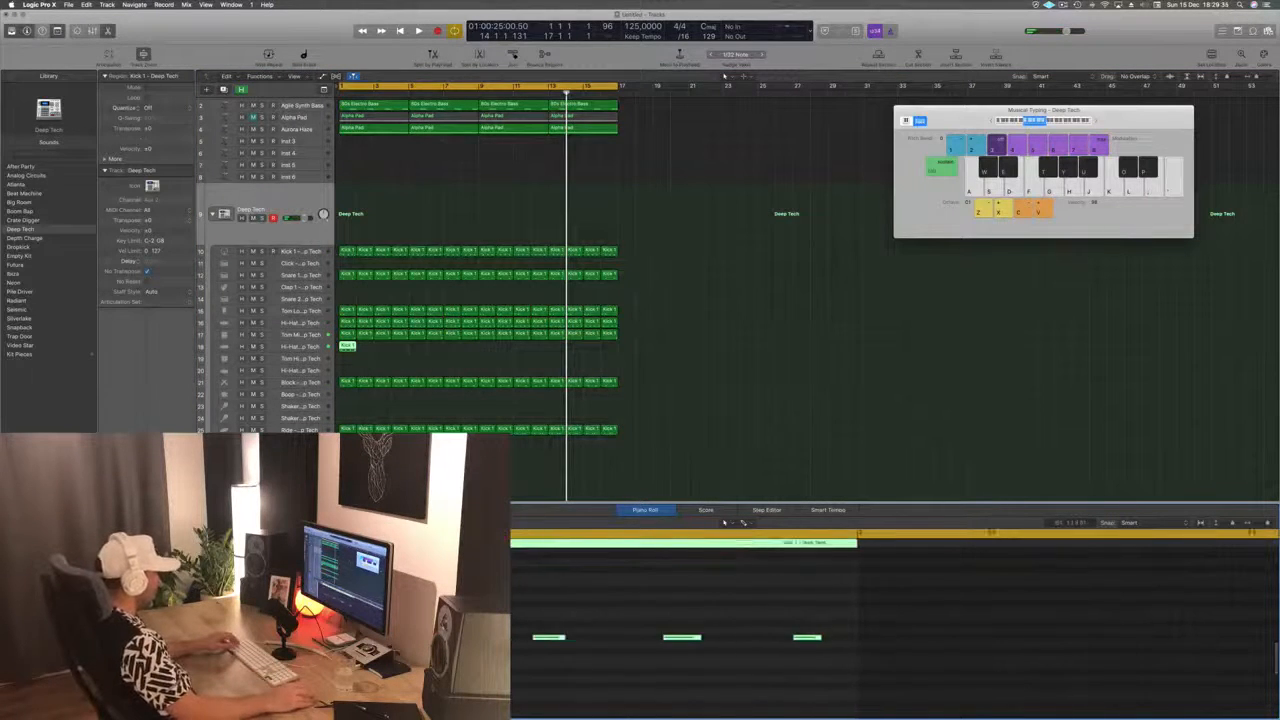
drag(412, 637, 852, 704)
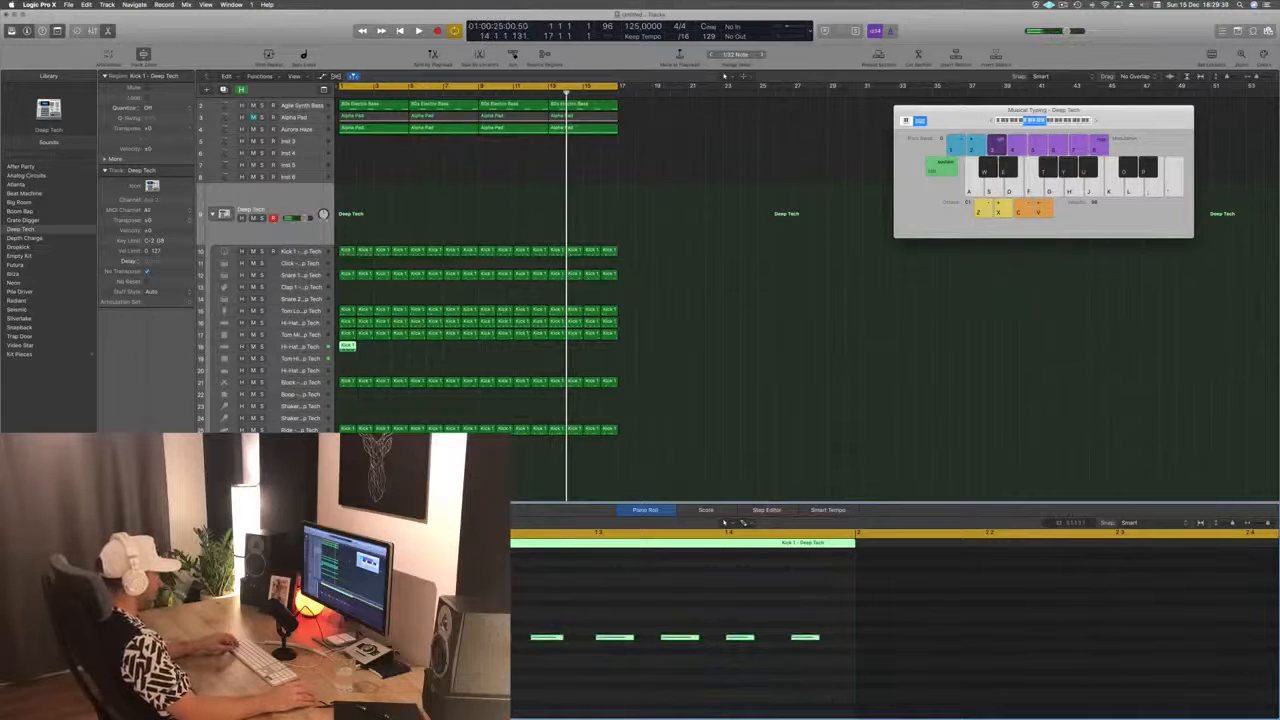
drag(806, 637, 838, 637)
key(space)
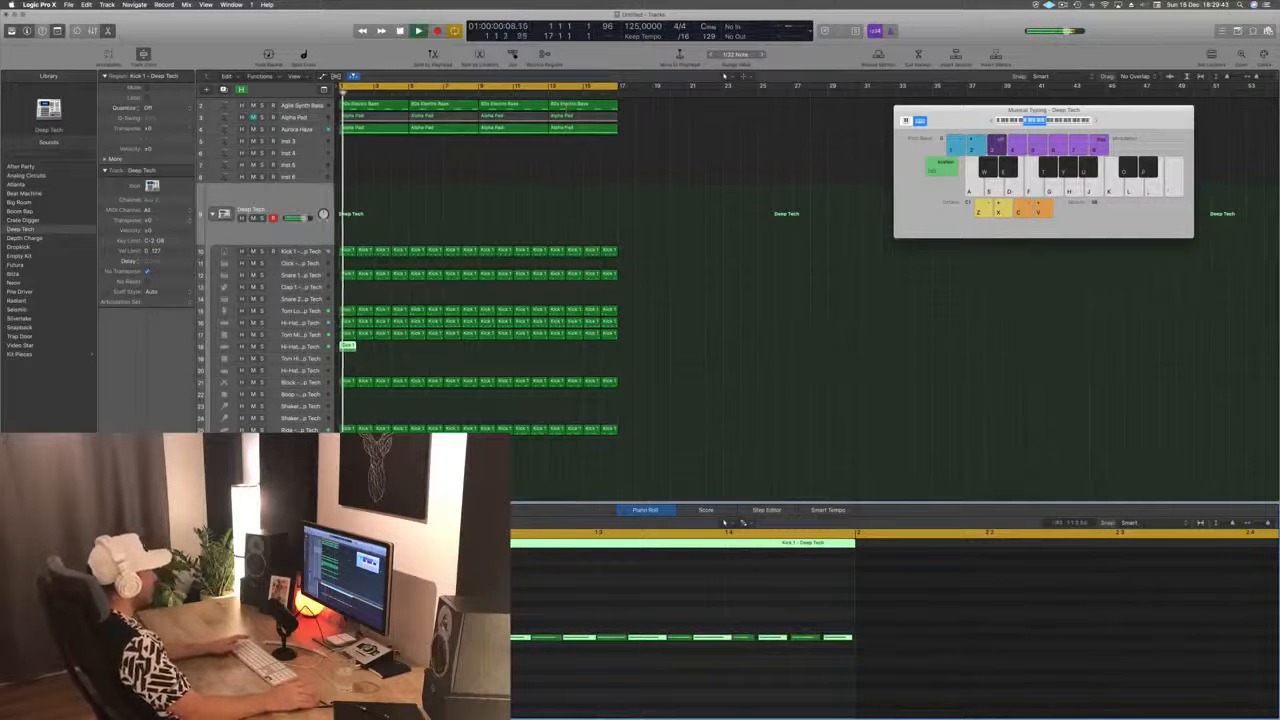
Step: Repeat the Hi-Hat 2 region along its track up to bar 17 and play back the pattern
click(304, 349)
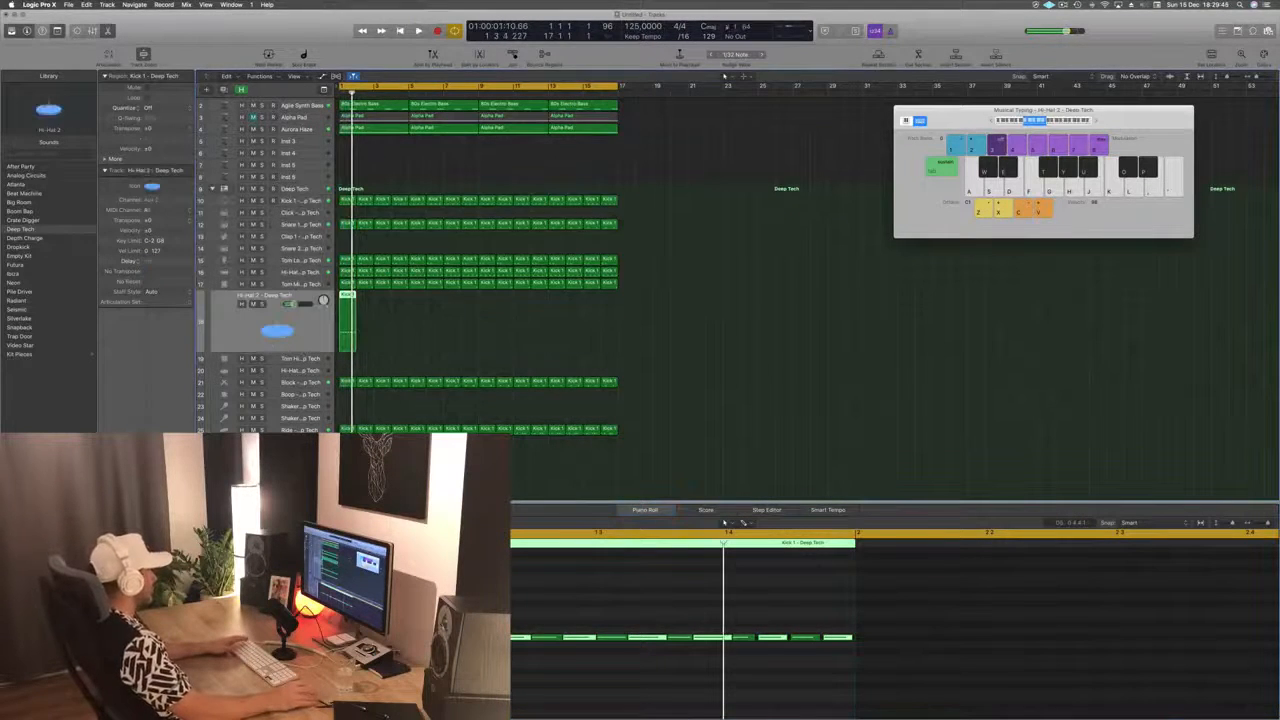
key(space)
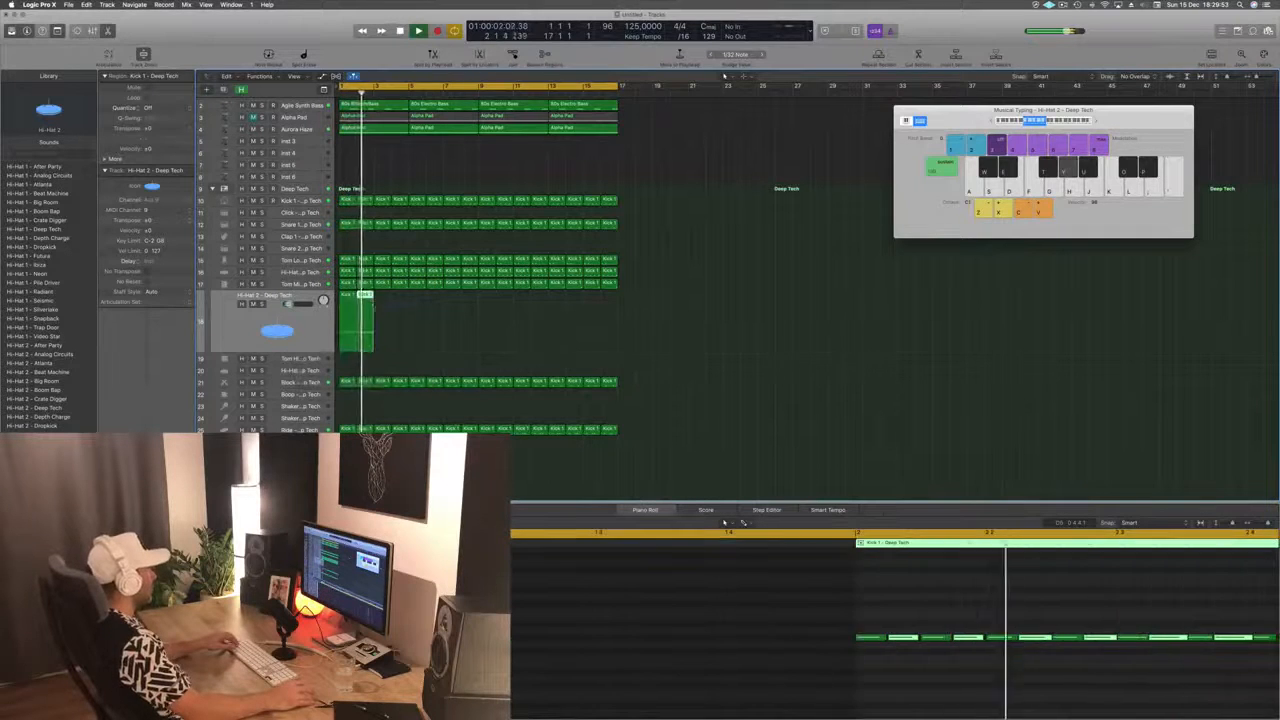
drag(418, 311, 478, 318)
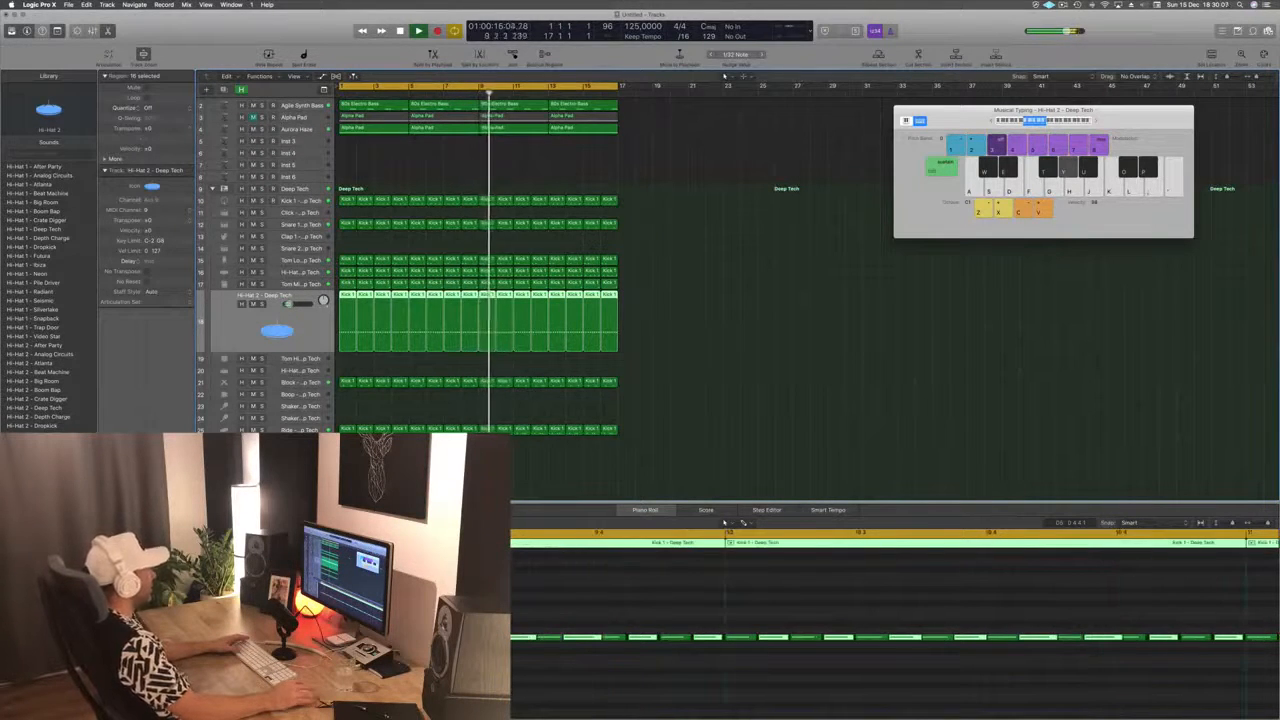
Step: Set a 24 dB/Oct low cut at 455 Hz in the Hi-Hat 2 track's Channel EQ and close it
click(122, 452)
drag(196, 194, 324, 240)
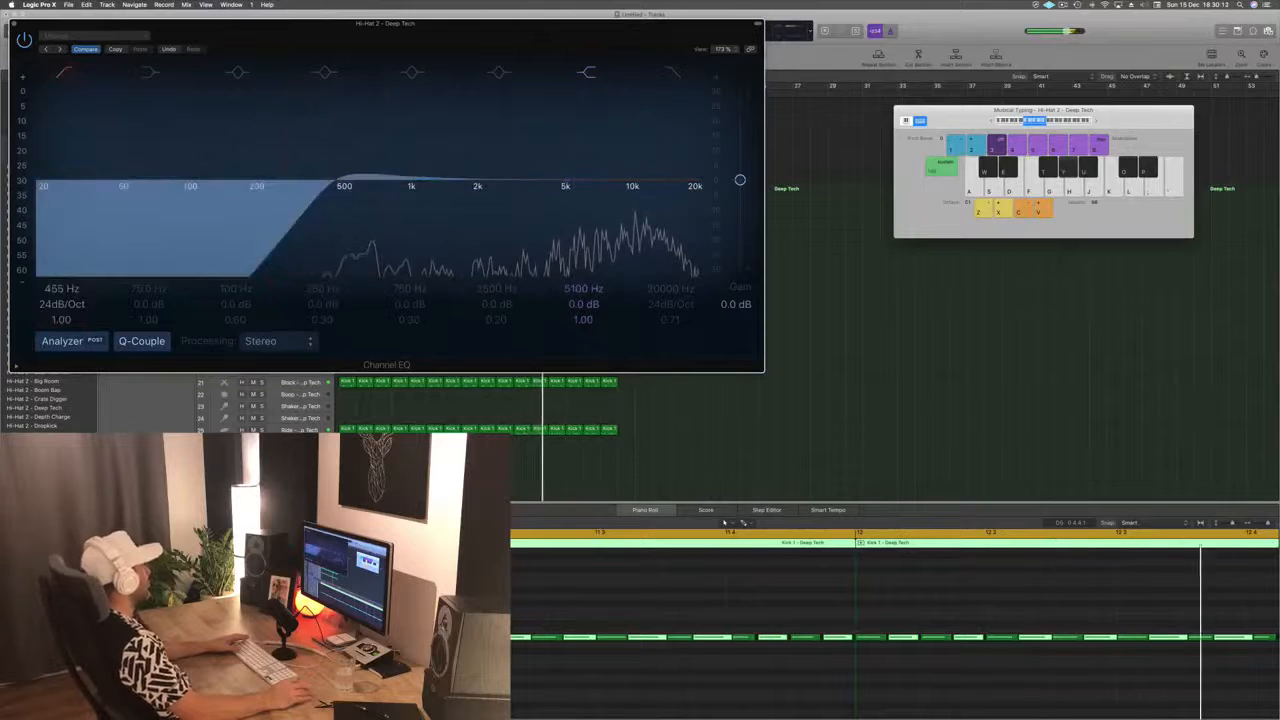
key(super+w)
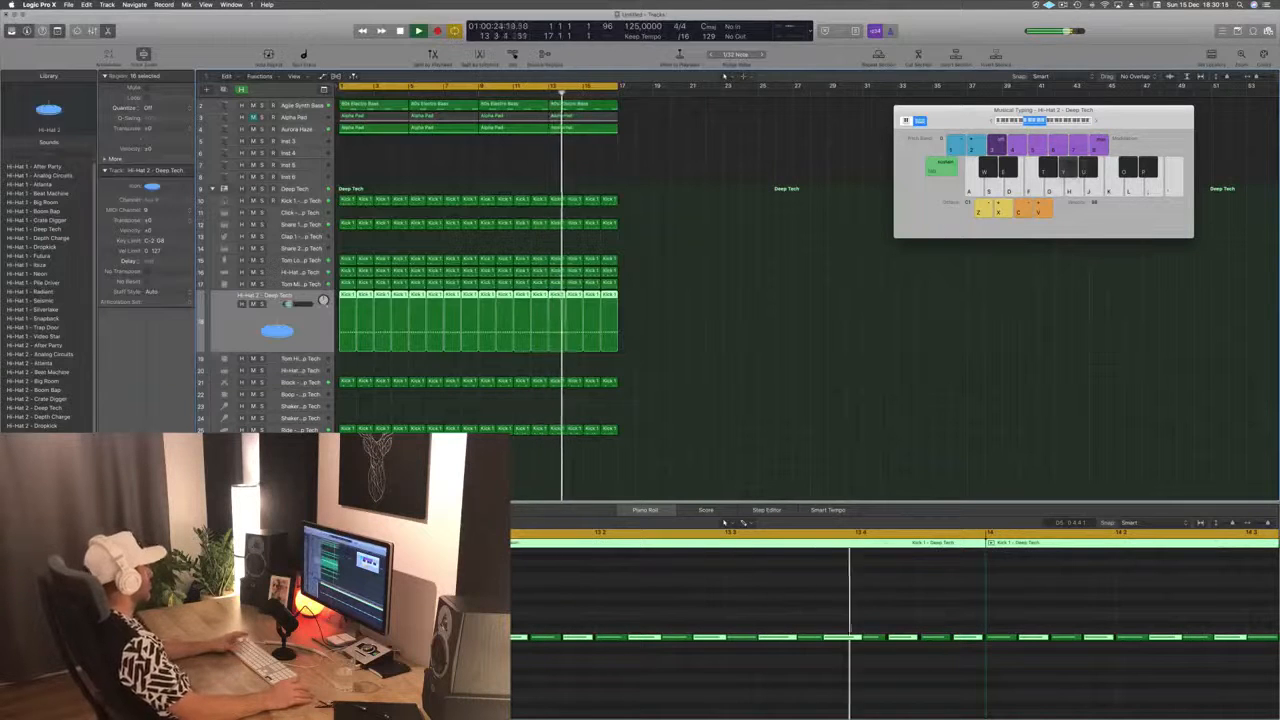
Step: Select the empty Inst 3 track, restart playback from the beginning and open its Alchemy synth
click(300, 430)
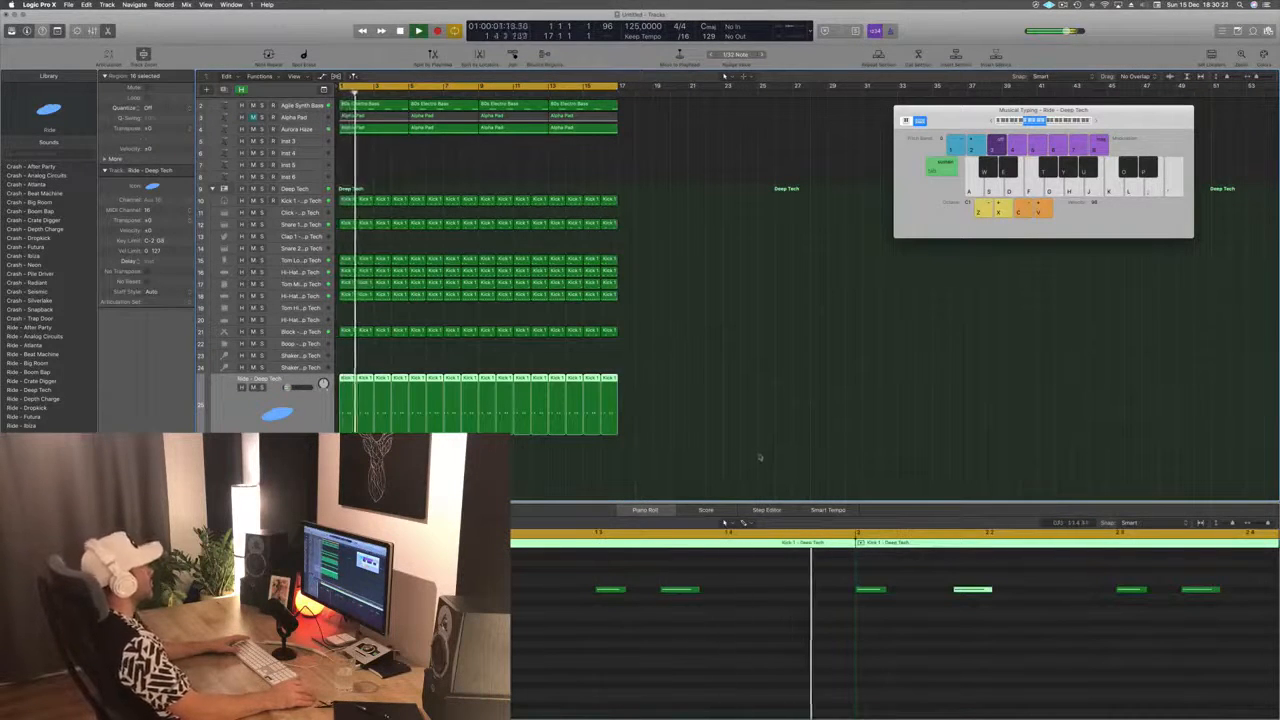
scroll(760, 457, up, 1)
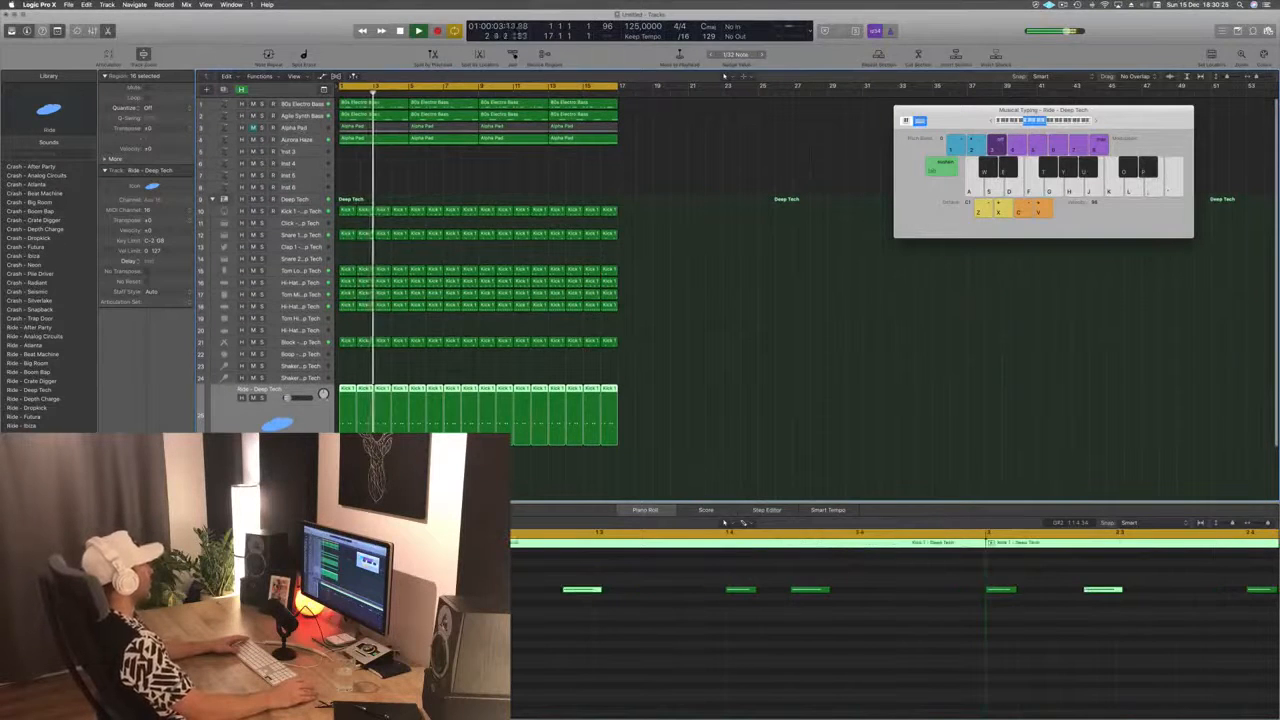
click(310, 140)
click(310, 204)
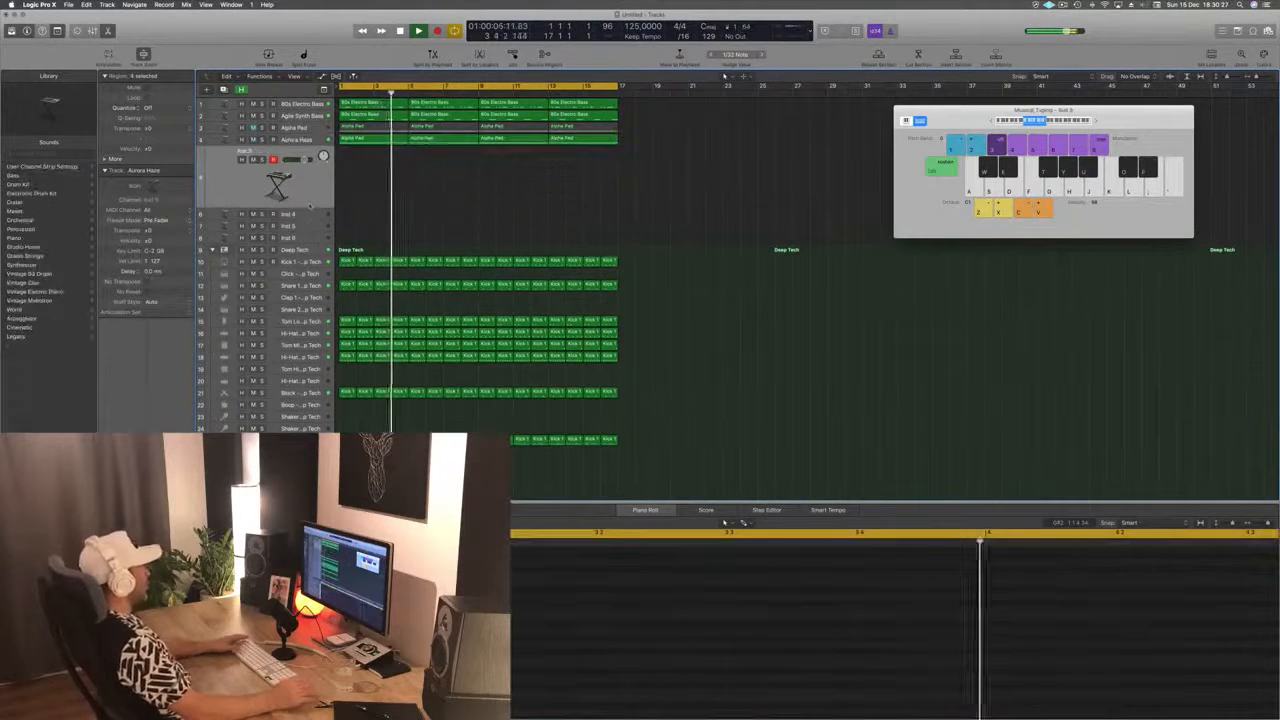
key(Return)
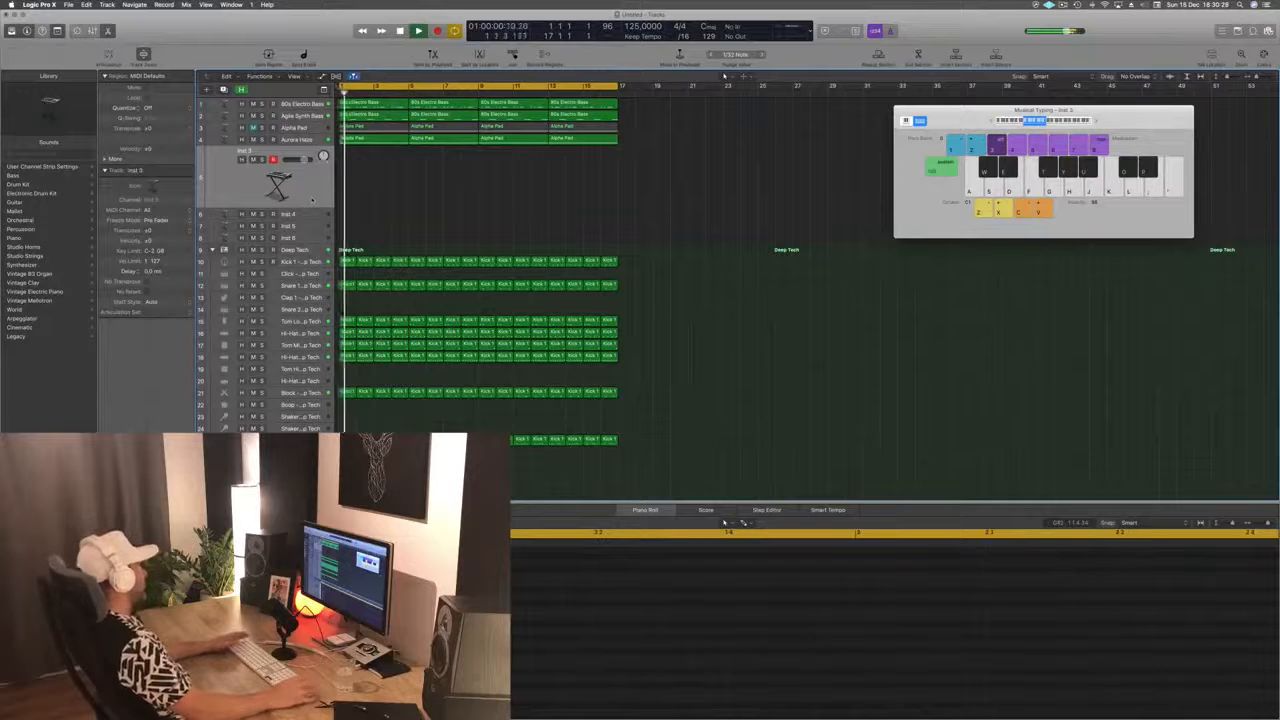
double_click(278, 185)
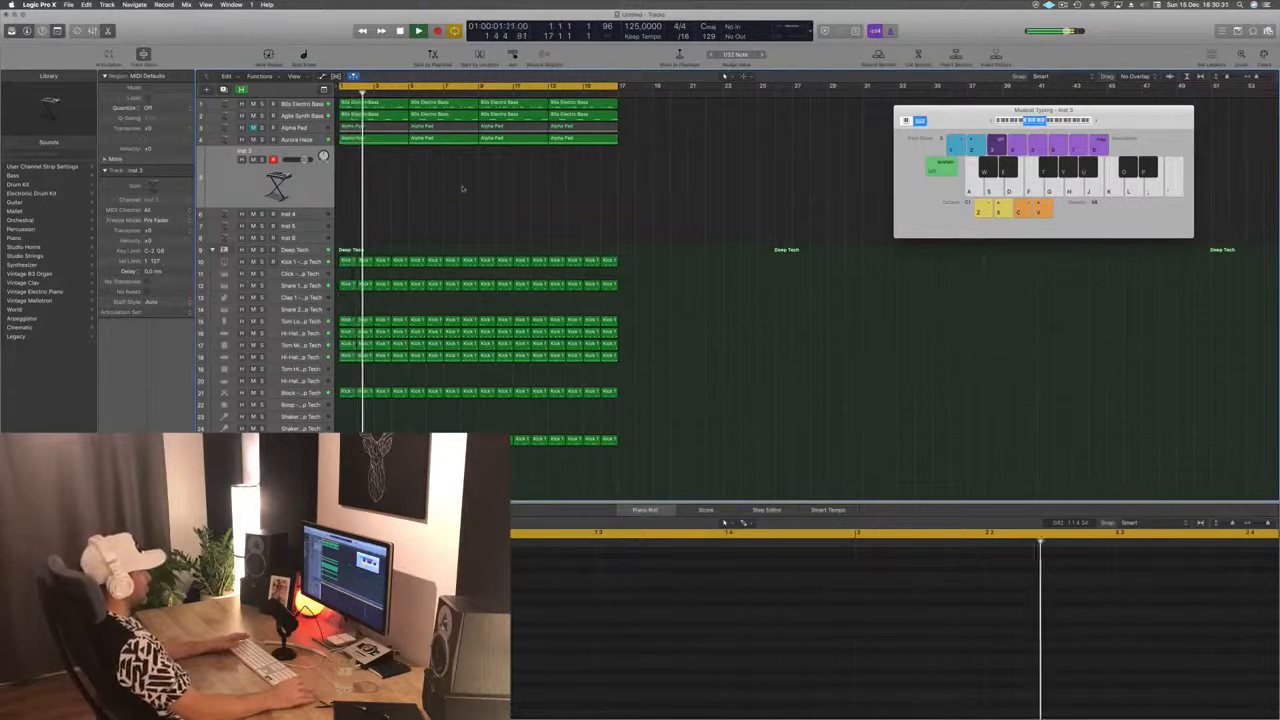
drag(374, 42, 750, 132)
click(1063, 5)
click(983, 38)
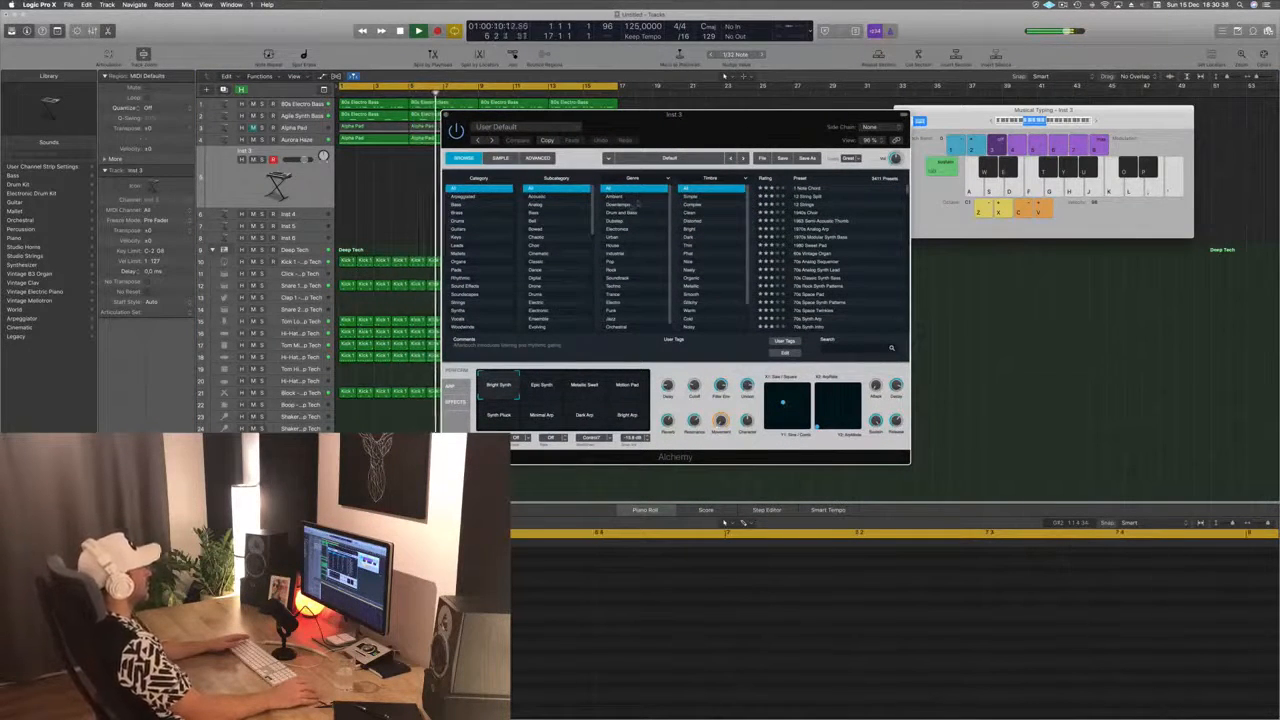
Step: Filter the Alchemy presets by the Downtempo genre and load the 12 Strings preset
click(620, 204)
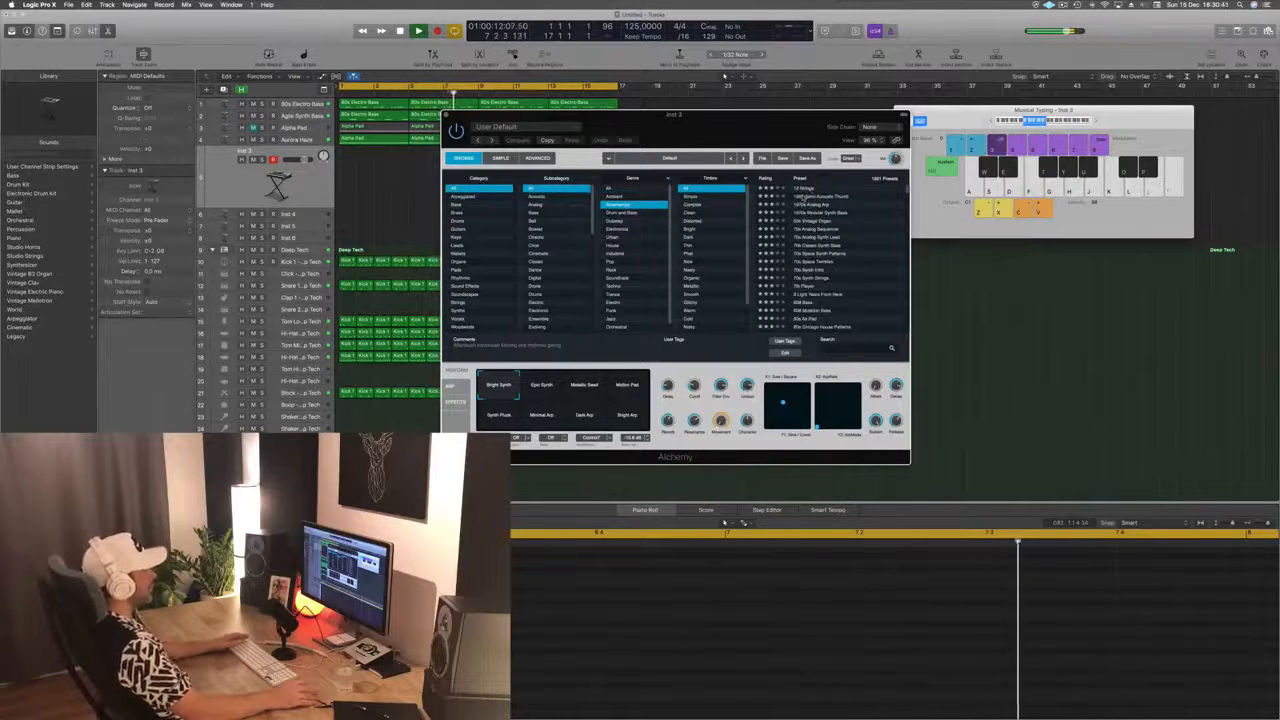
drag(756, 128, 811, 192)
click(944, 265)
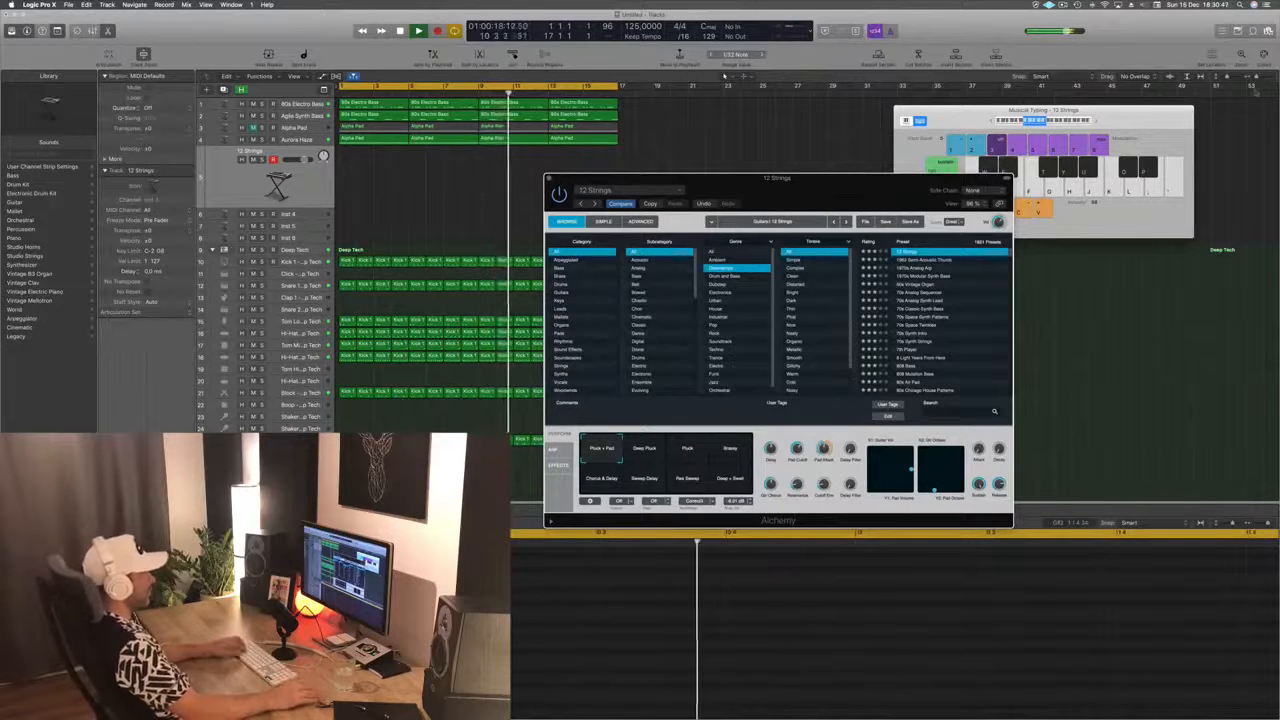
Step: Raise the Musical Typing octave range and play a few notes to audition the 12 Strings sound
click(1053, 121)
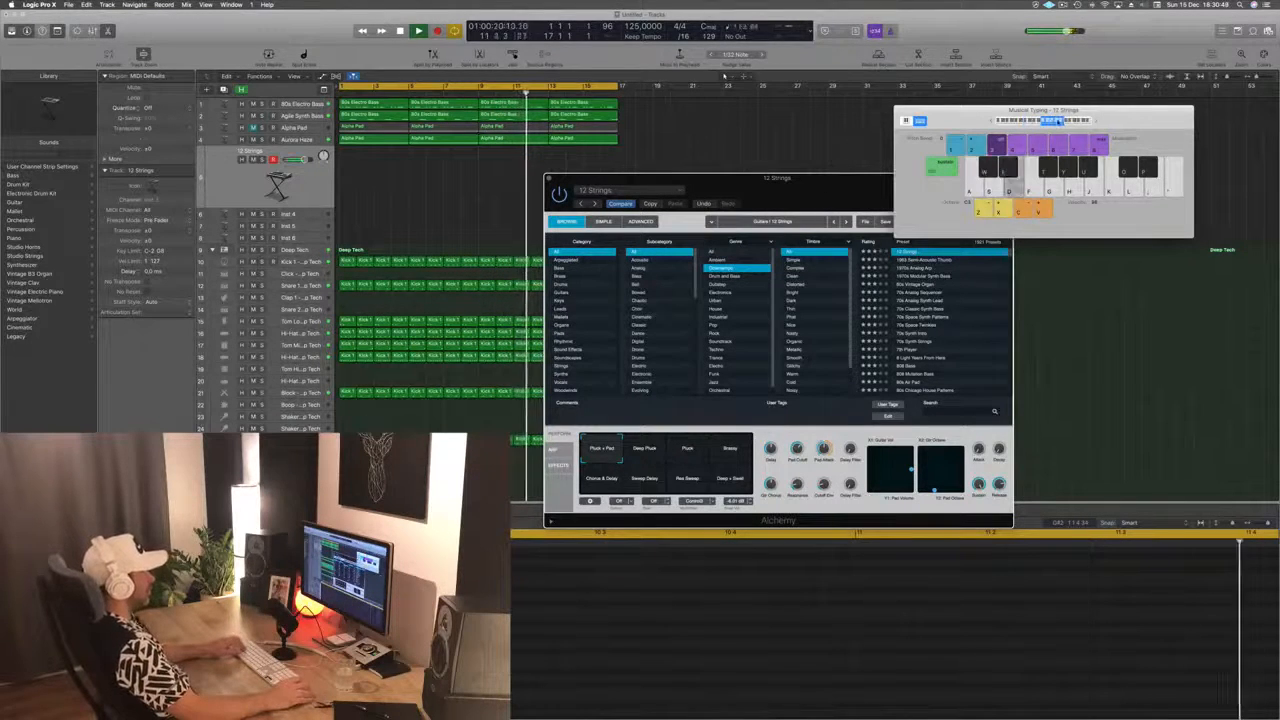
click(917, 188)
drag(917, 188, 862, 188)
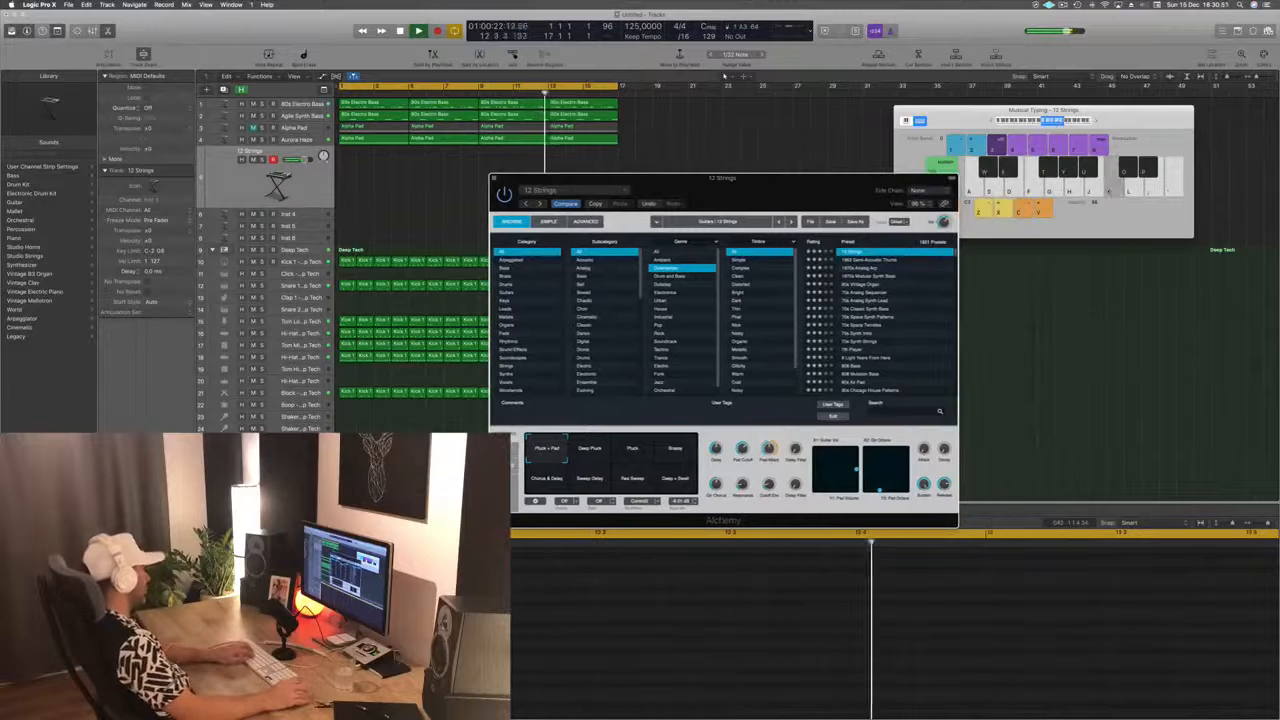
click(1020, 310)
key(f)
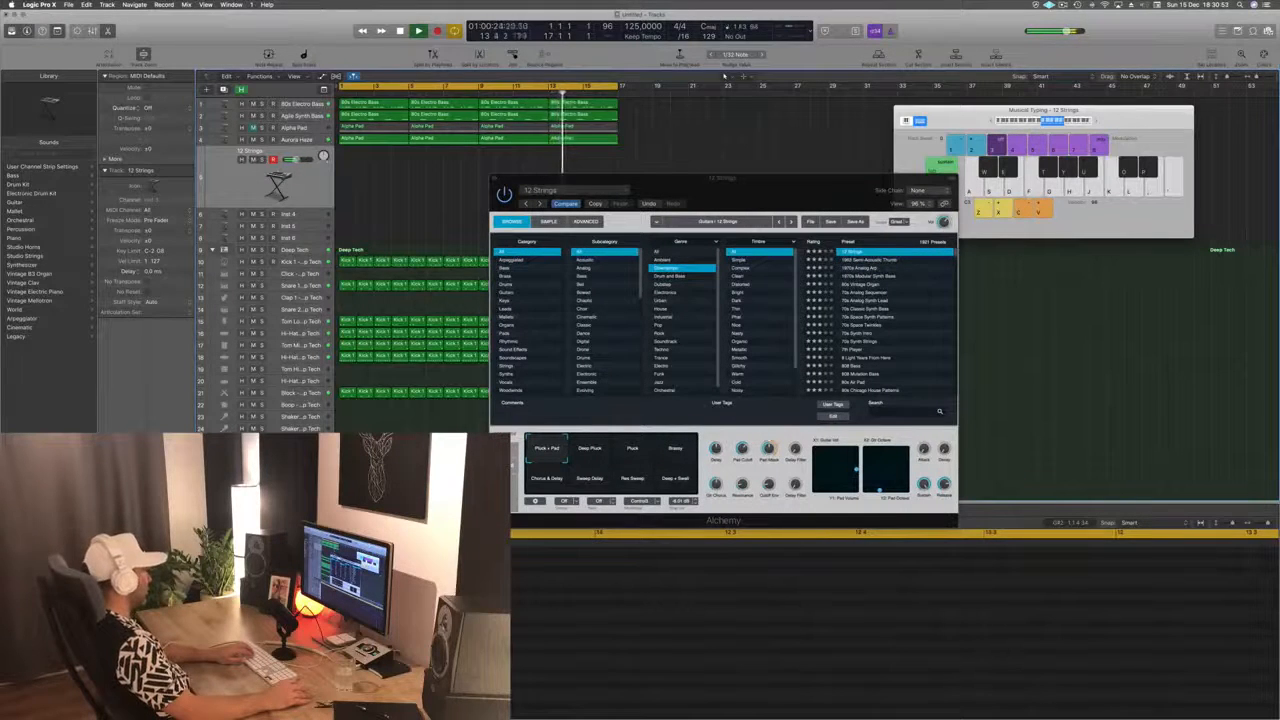
key(j)
key(k)
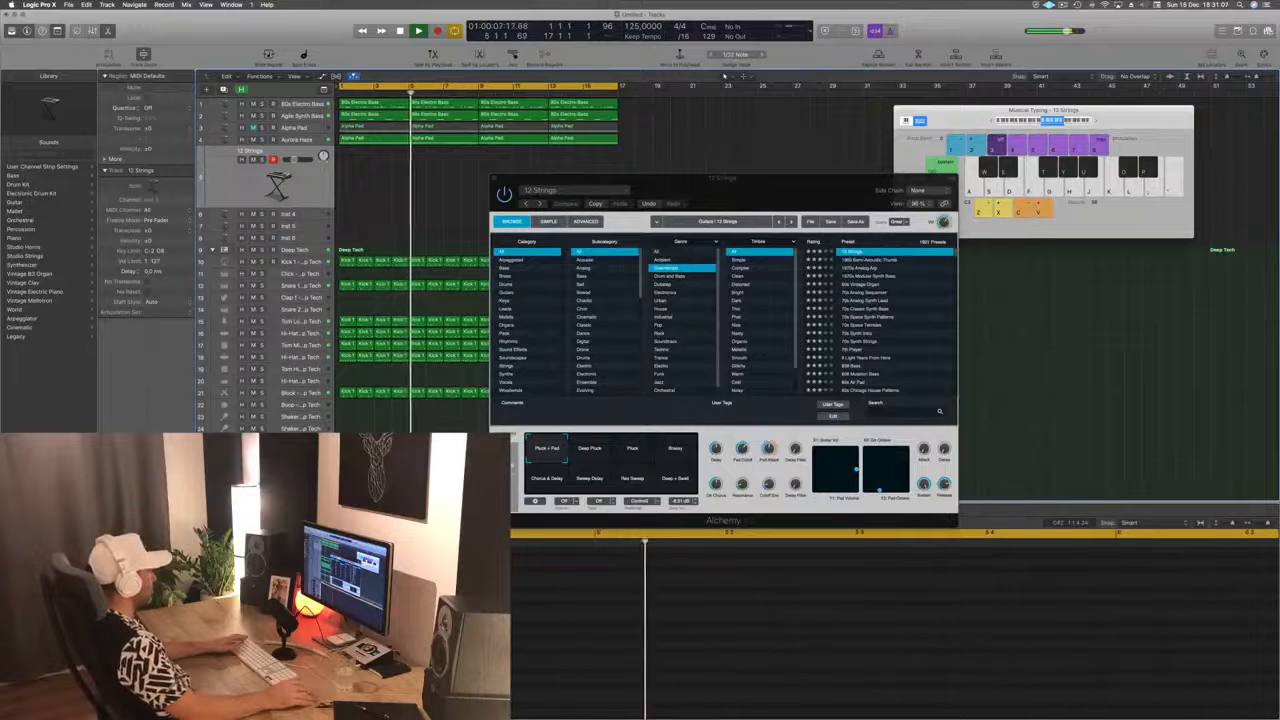
Step: Open the SilverVerb on the aux channel, play test notes and set its wet output to 100%
click(168, 520)
drag(290, 39, 656, 121)
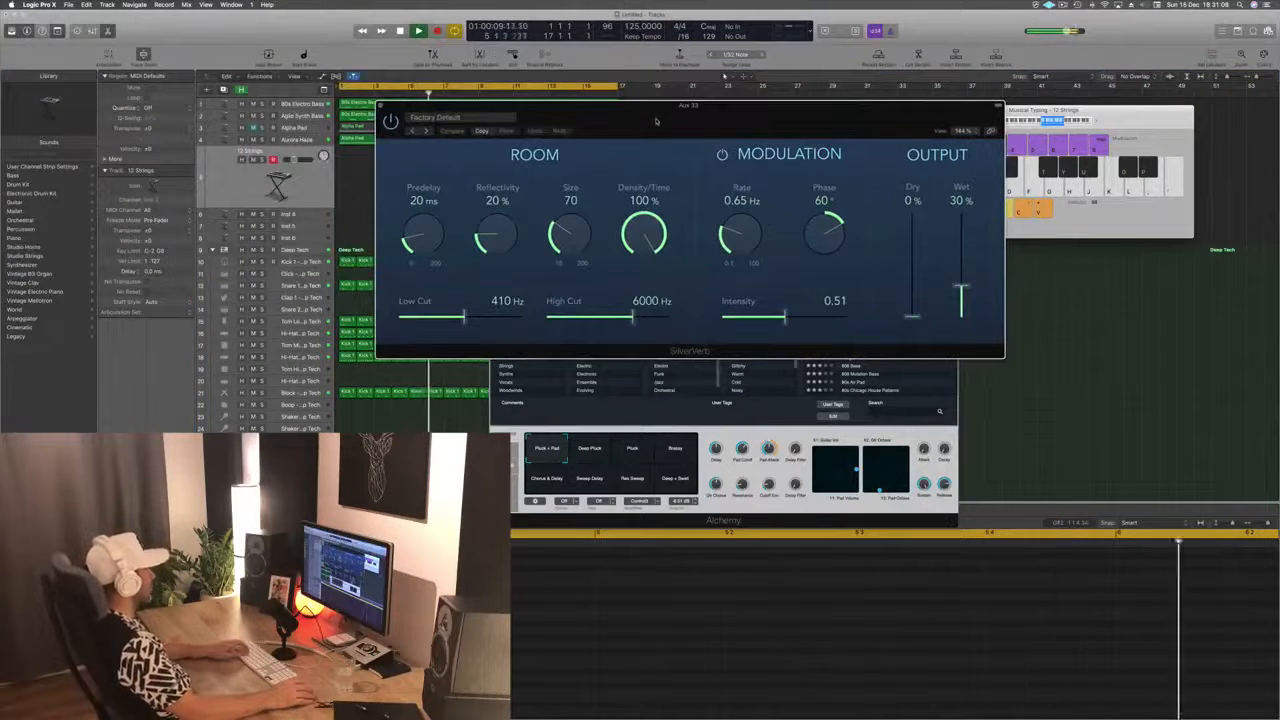
click(1100, 340)
key(f)
key(f)
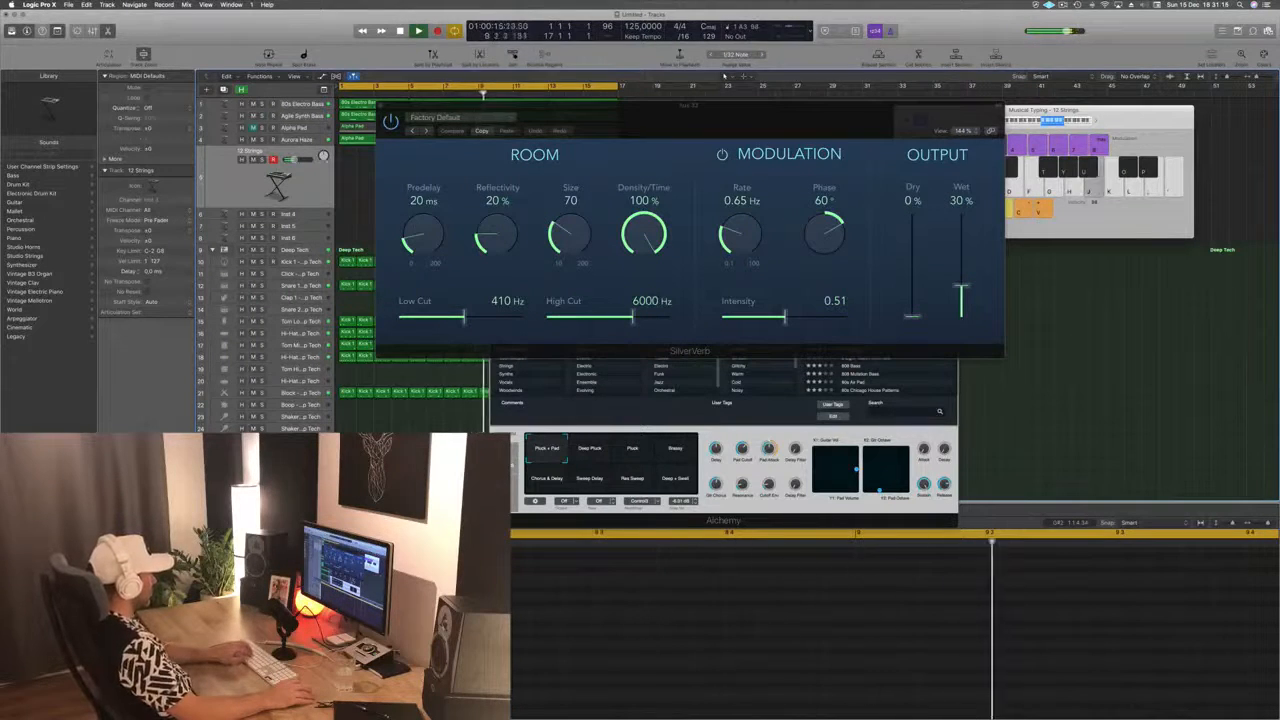
key(k)
drag(961, 295, 967, 167)
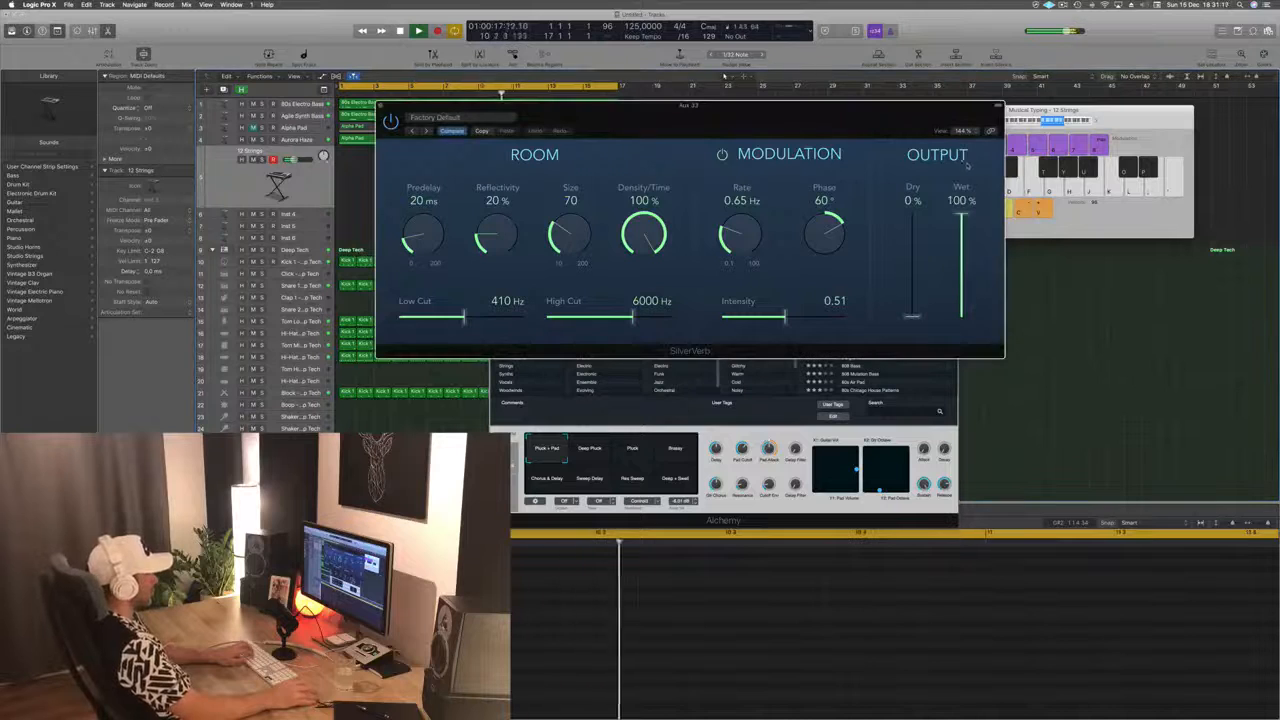
Step: Load the grandiose preset in SilverVerb and close the reverb
click(474, 118)
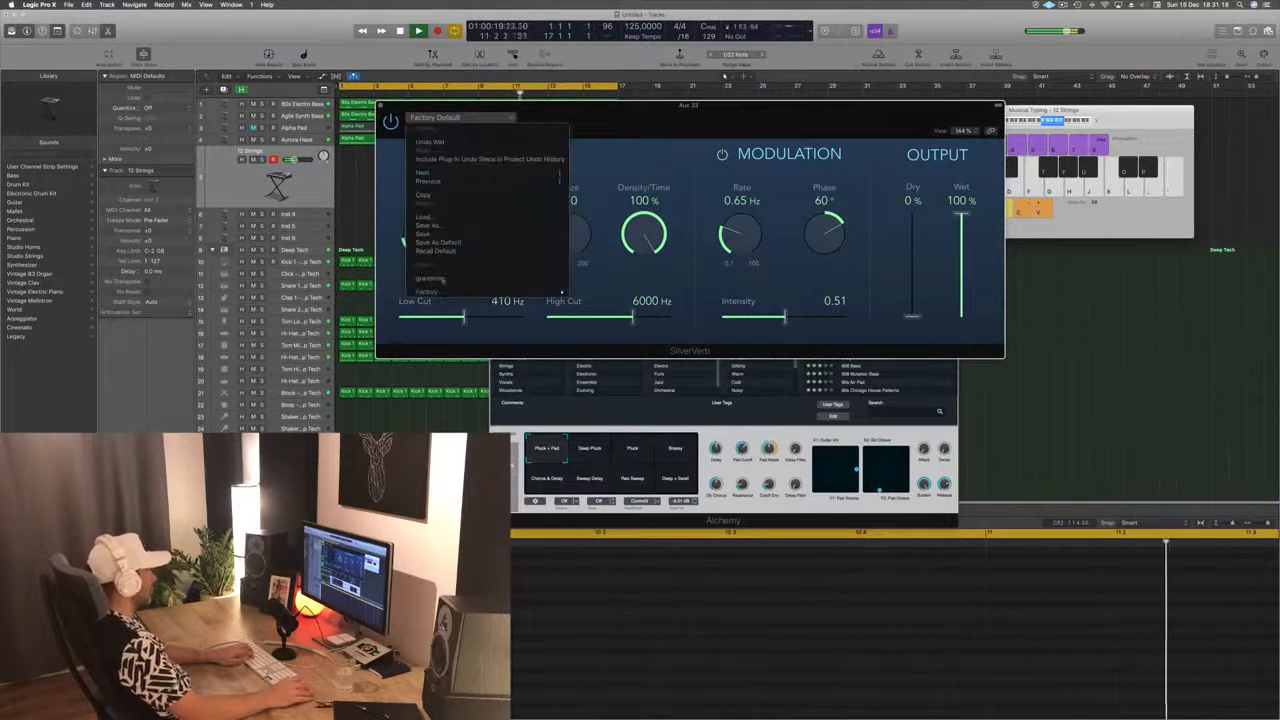
click(440, 279)
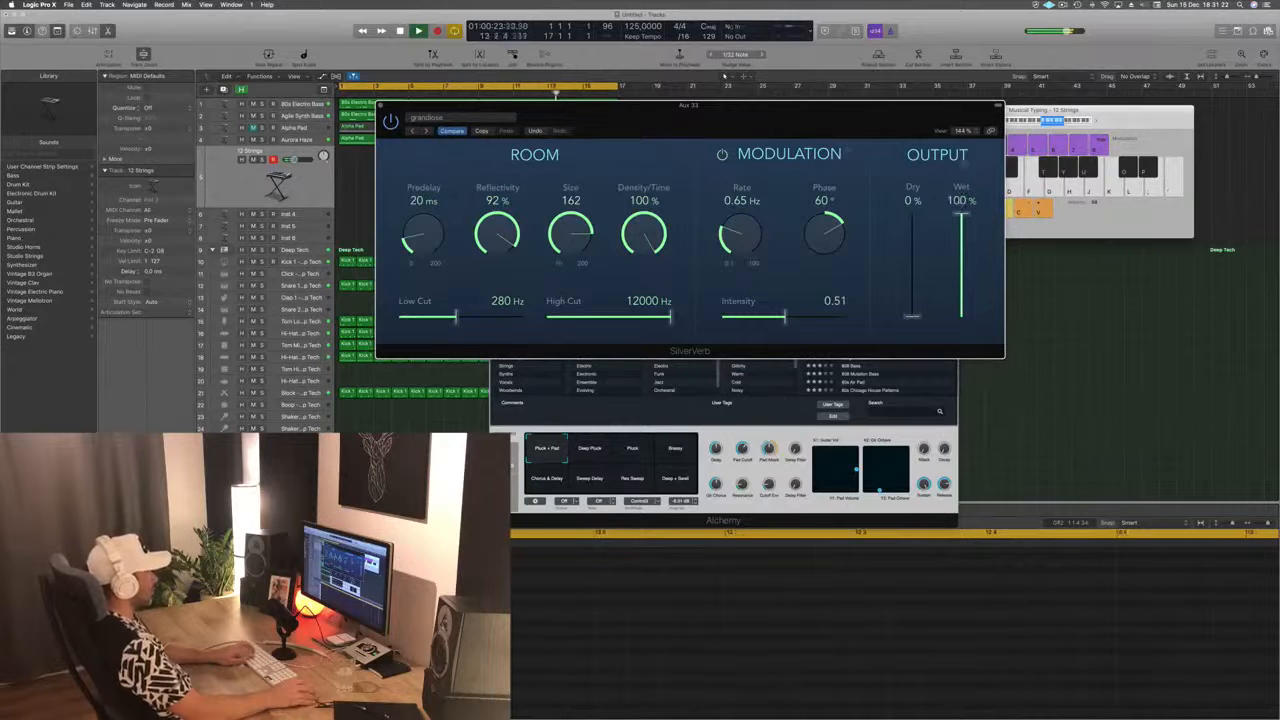
drag(591, 114, 490, 116)
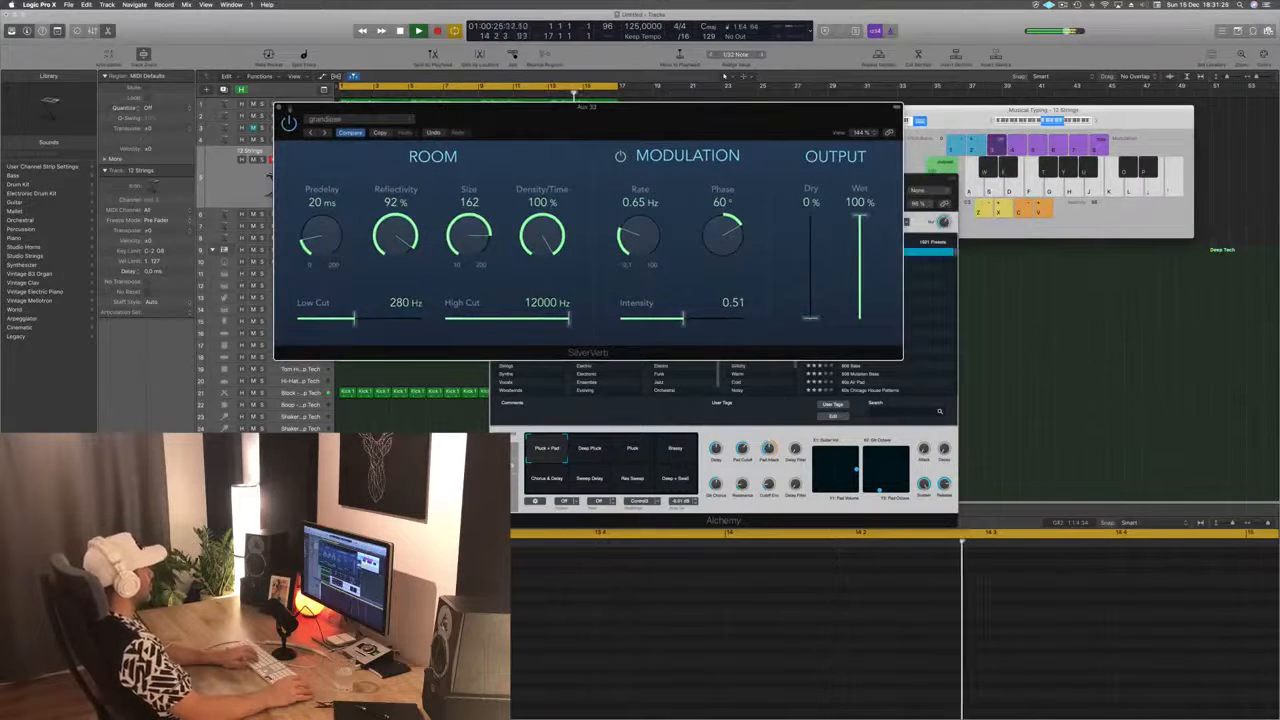
click(279, 108)
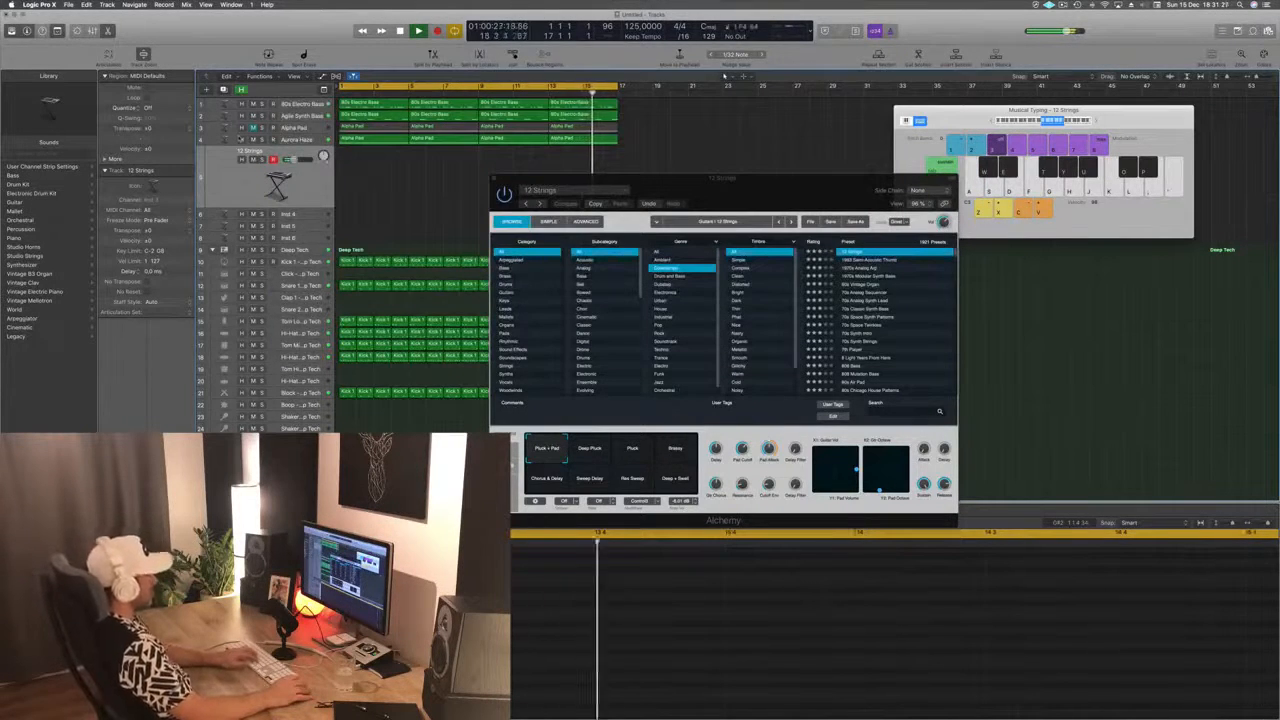
Step: Audition the Alchemy presets 1963 Semi-Acoustic Thumb, 1970s Analog Arp and 1970s Modular Synth Bass on the instrument track
drag(769, 196, 871, 206)
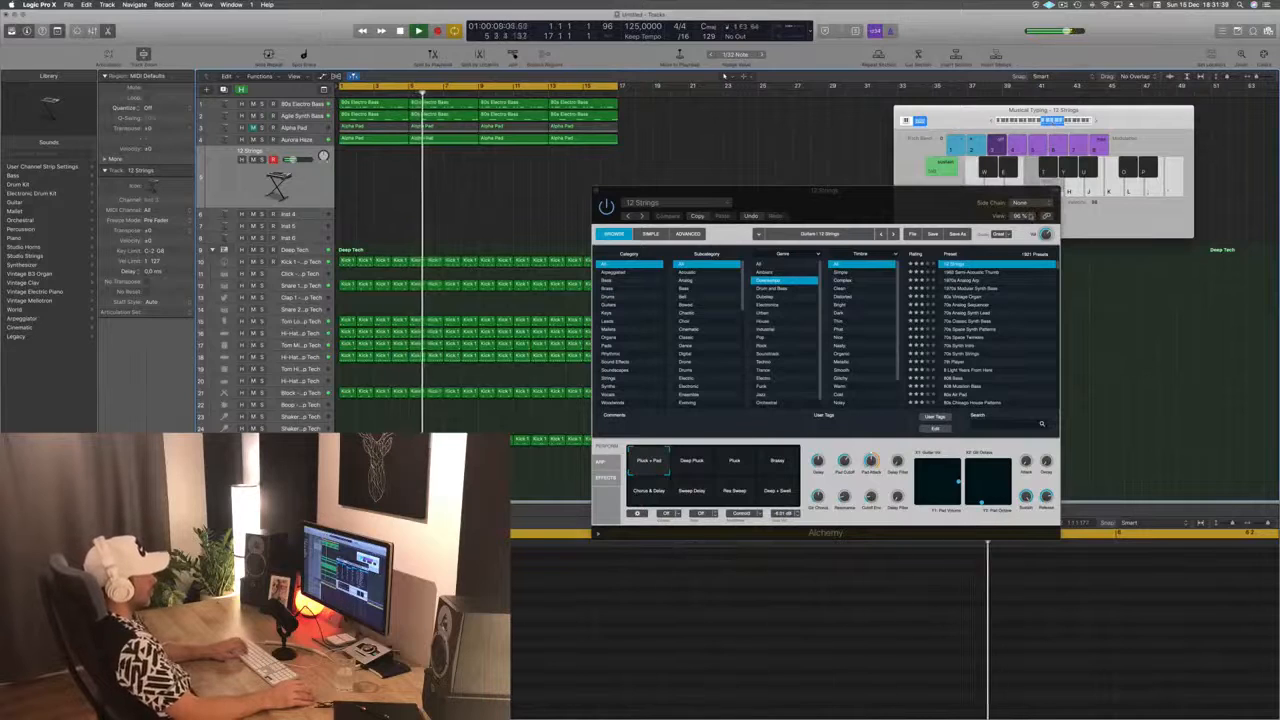
click(975, 275)
click(975, 273)
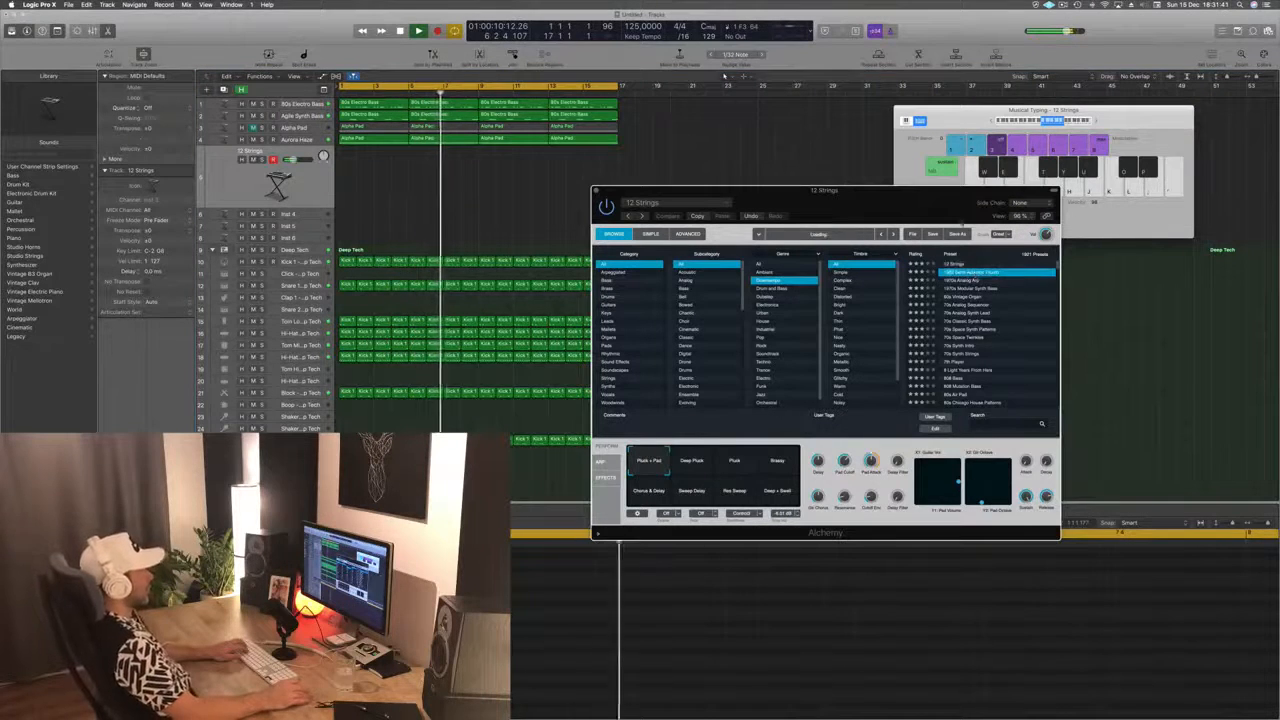
drag(950, 205, 872, 193)
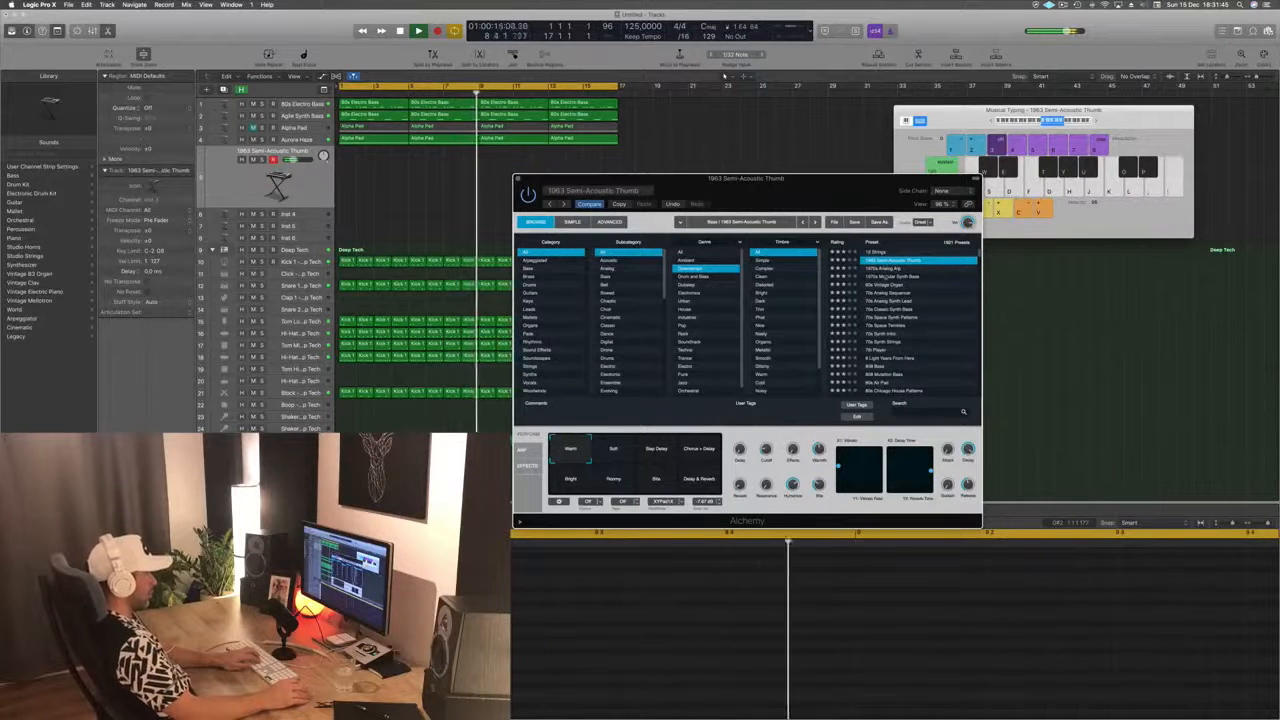
click(888, 269)
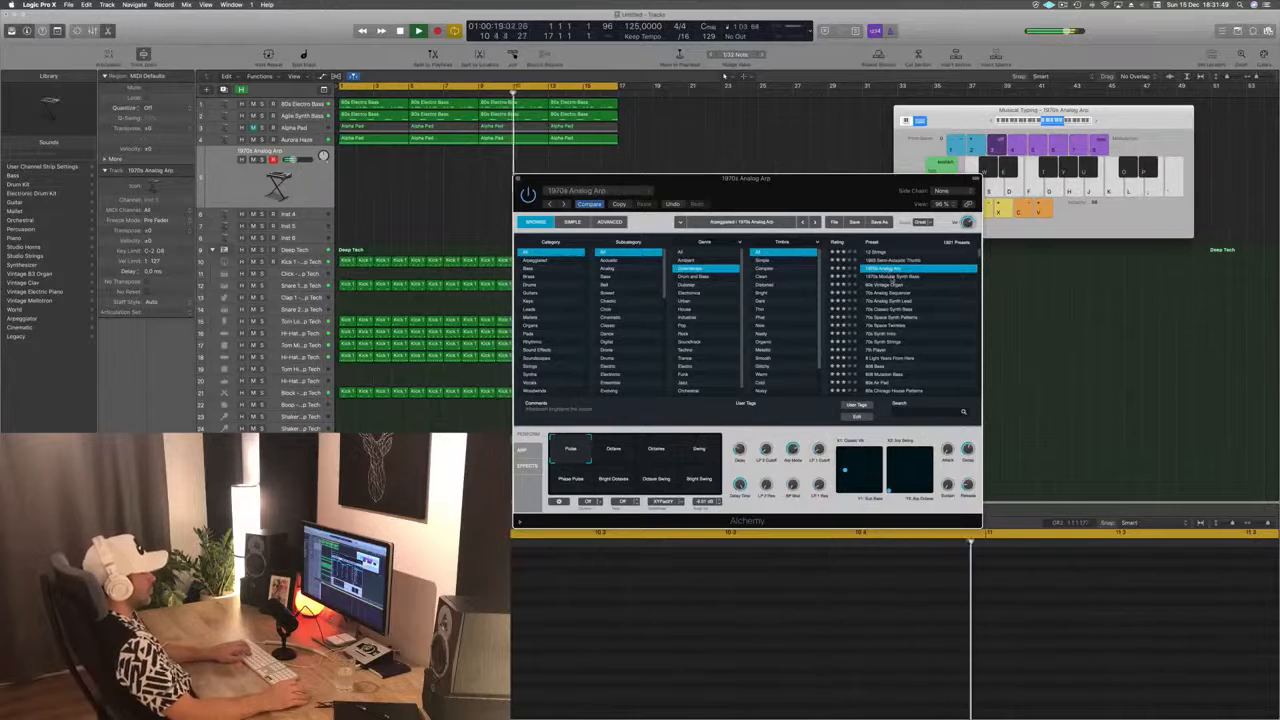
click(892, 277)
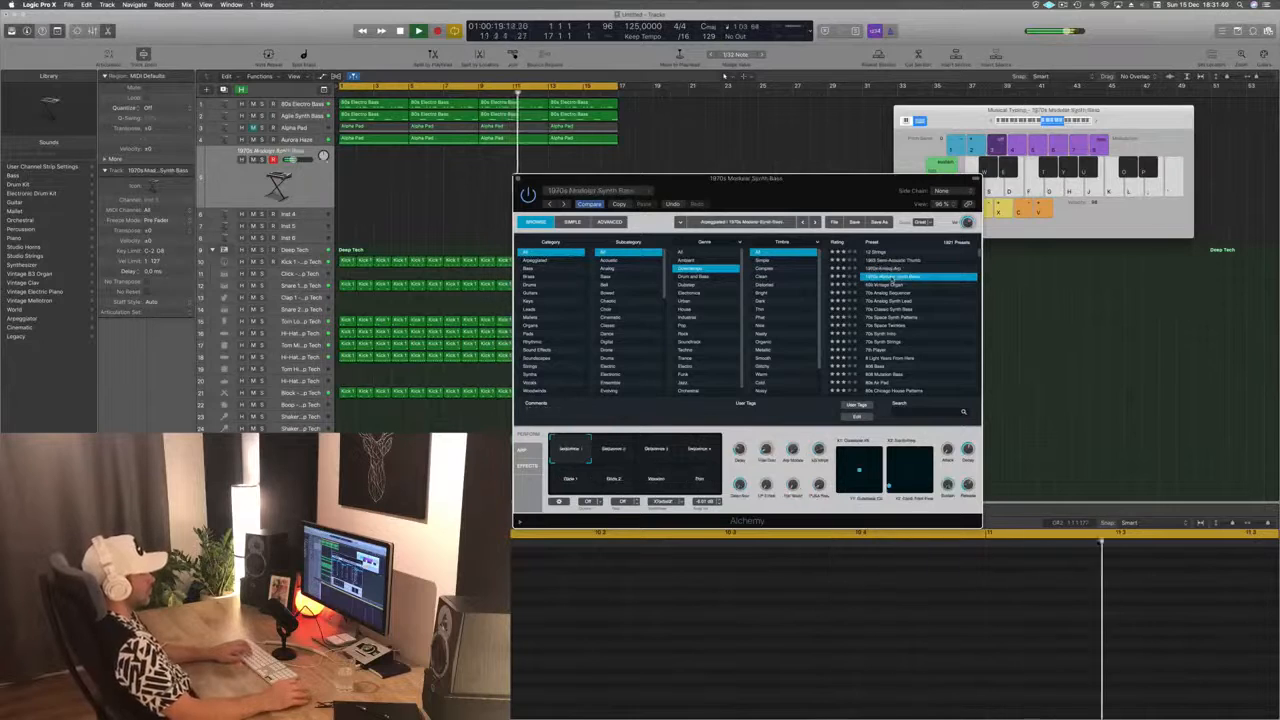
Step: Shift the Musical Typing octave range and audition the 1970s Modular Synth Bass performance snapshots, including Glide 1, Wooden and Thin, returning to Sequence 1
click(1094, 117)
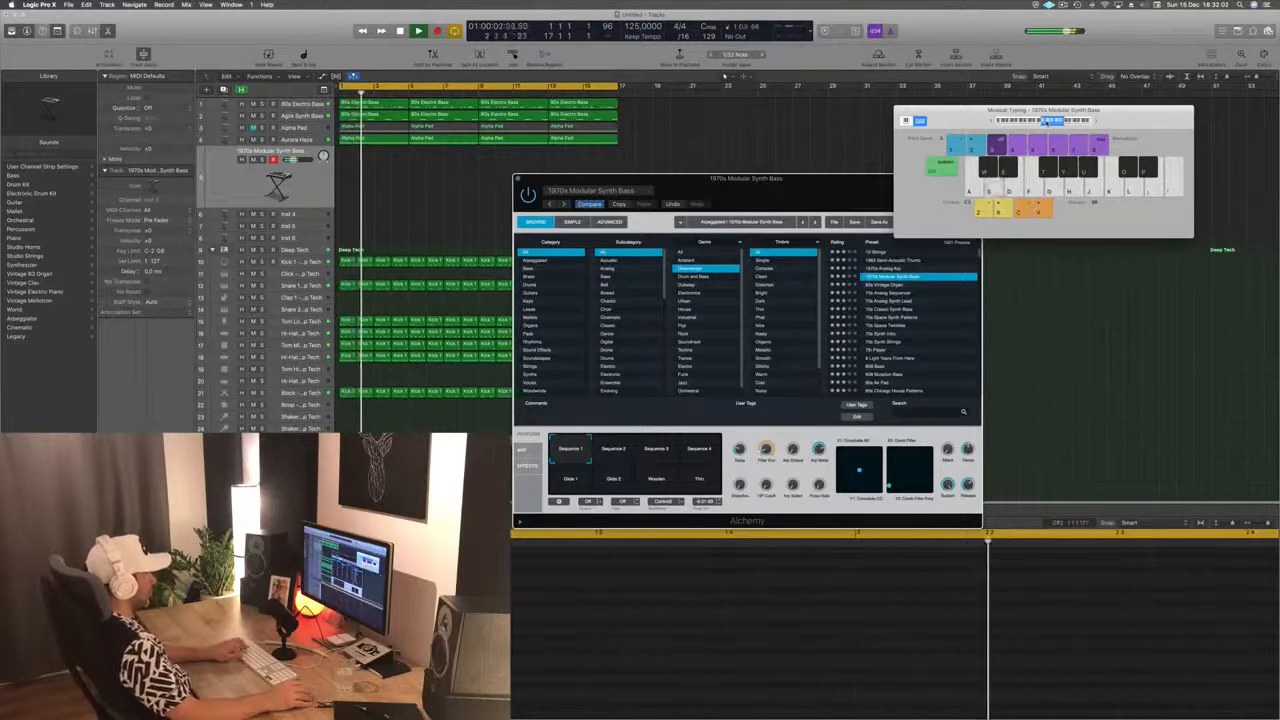
key(d)
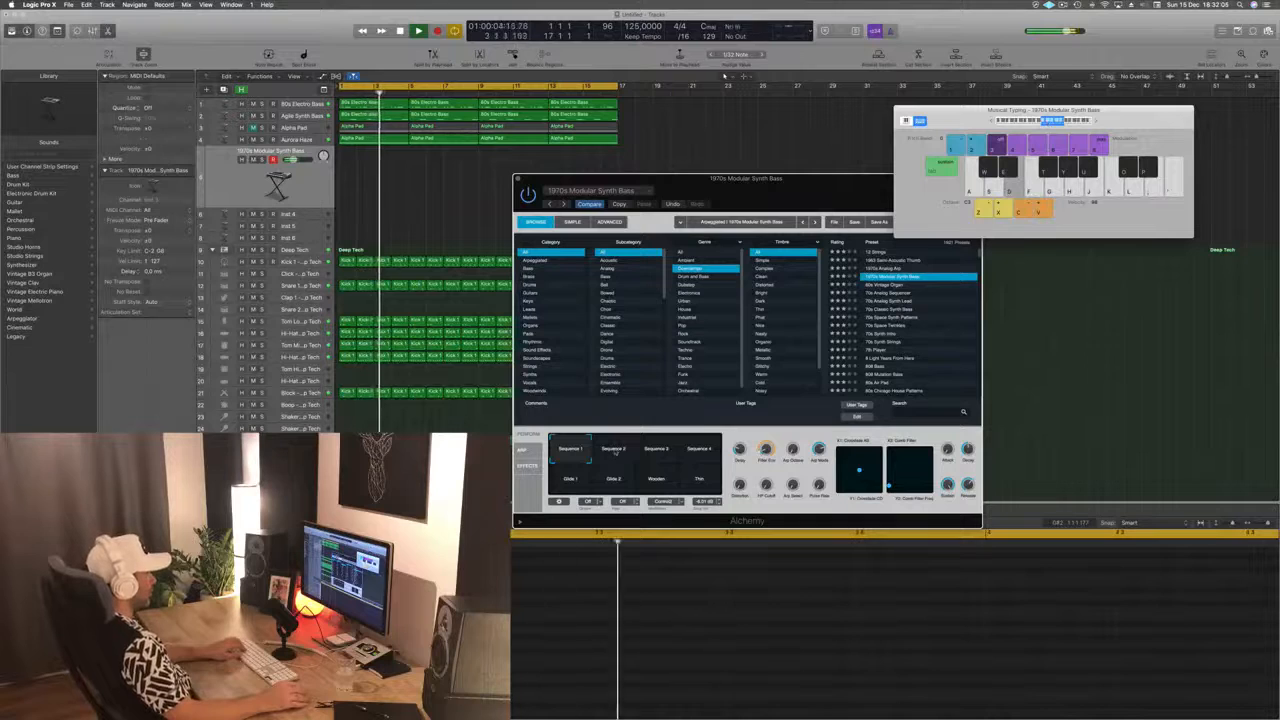
click(613, 452)
click(655, 450)
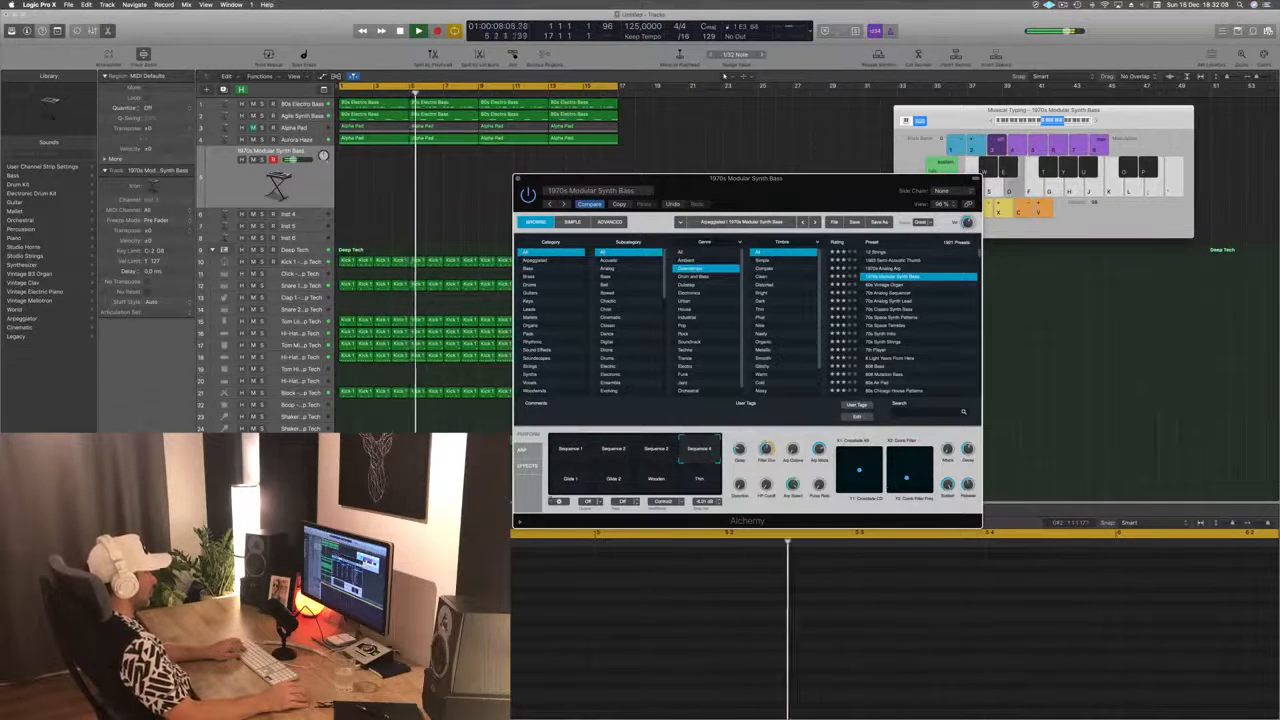
click(576, 482)
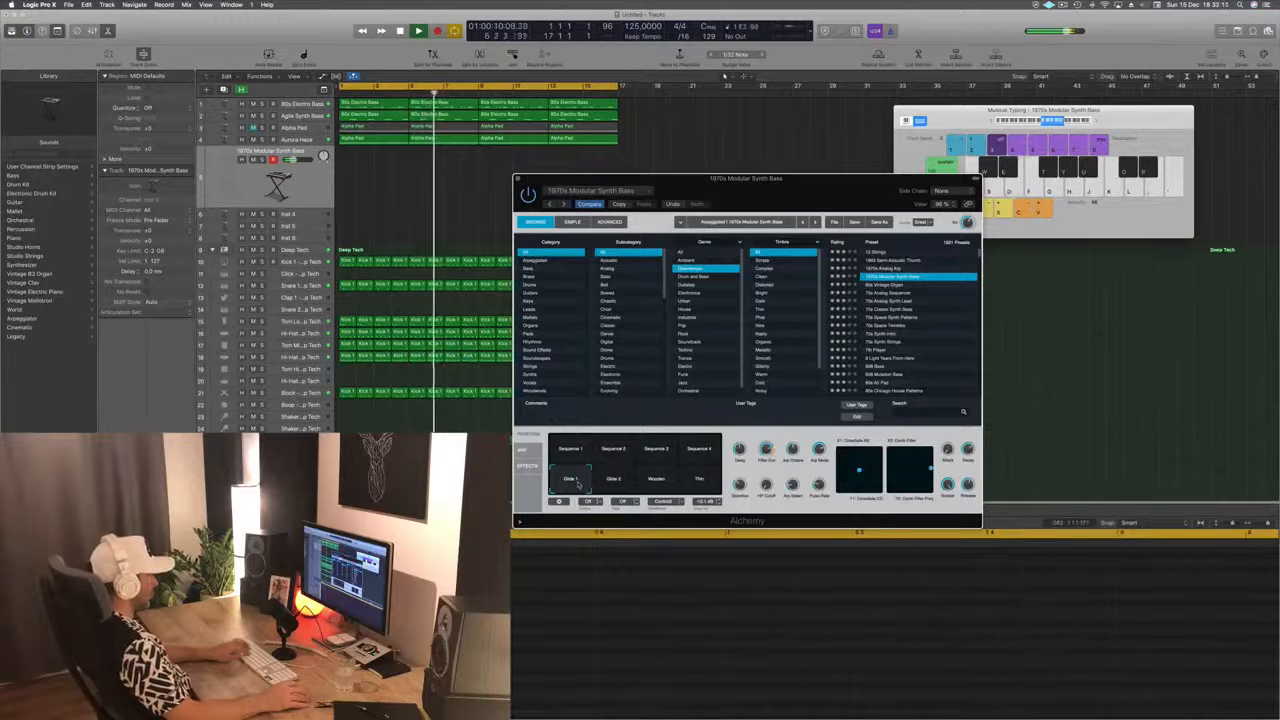
click(656, 481)
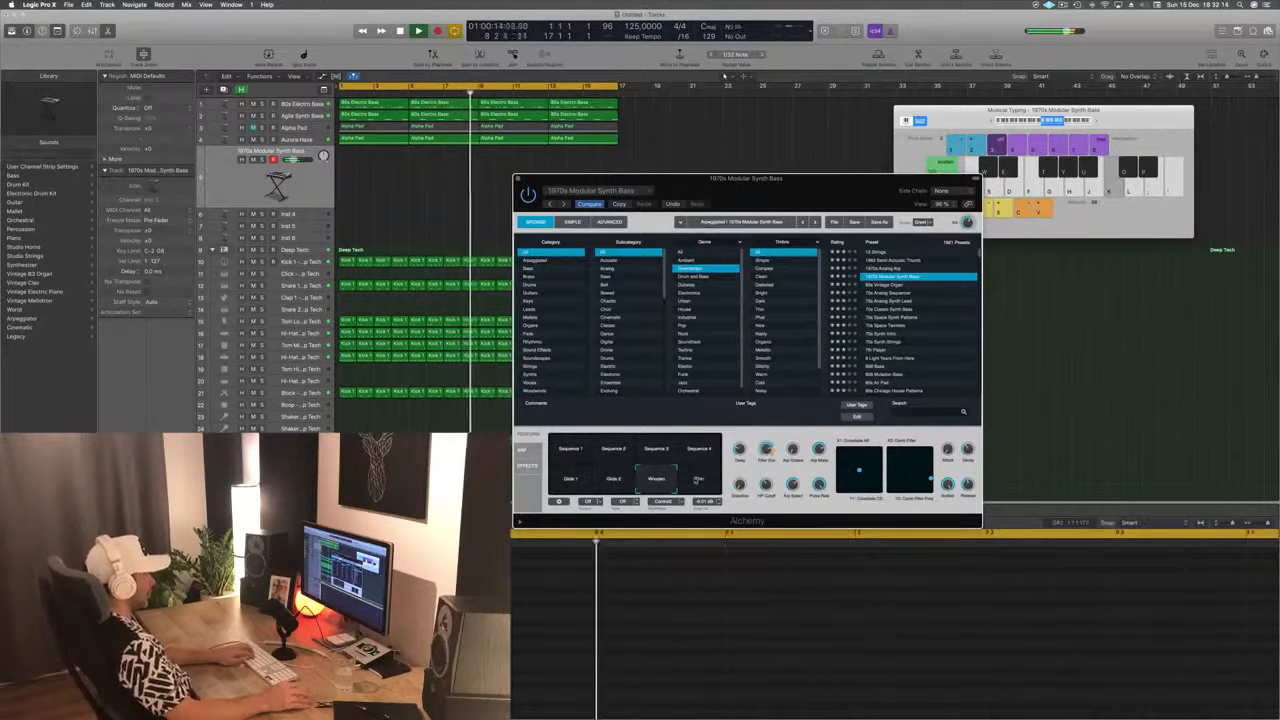
click(699, 478)
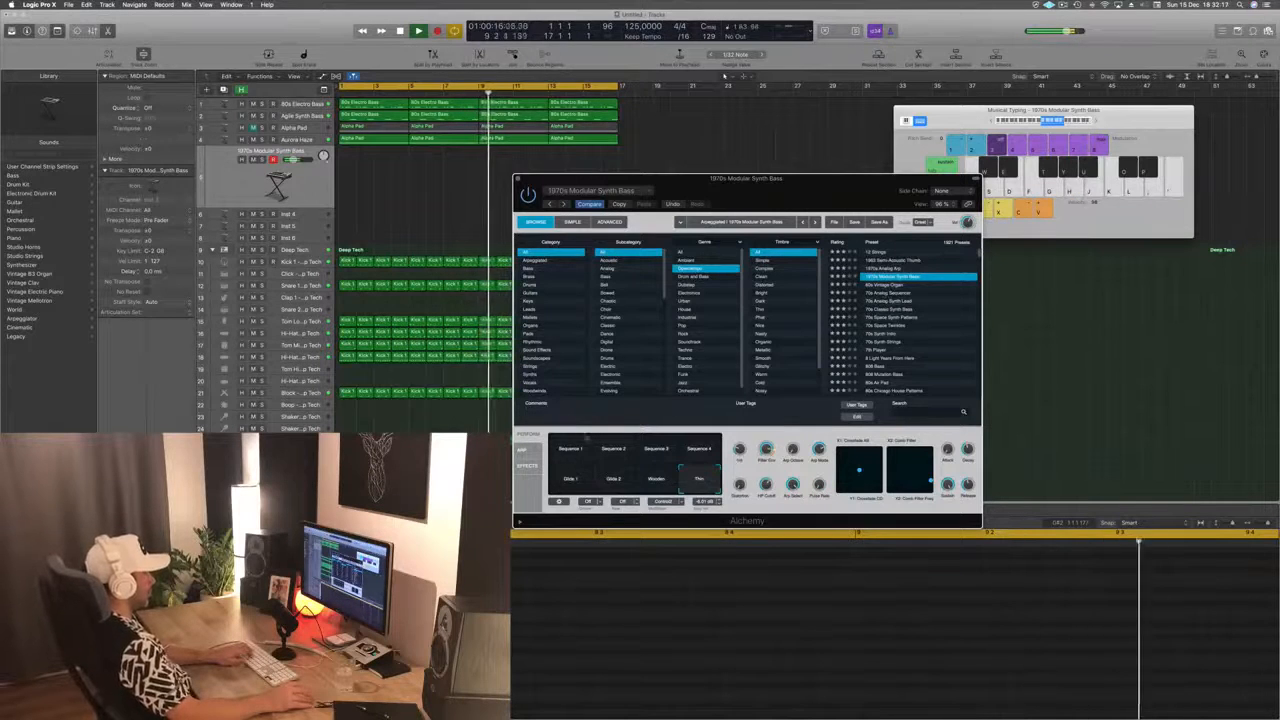
click(570, 449)
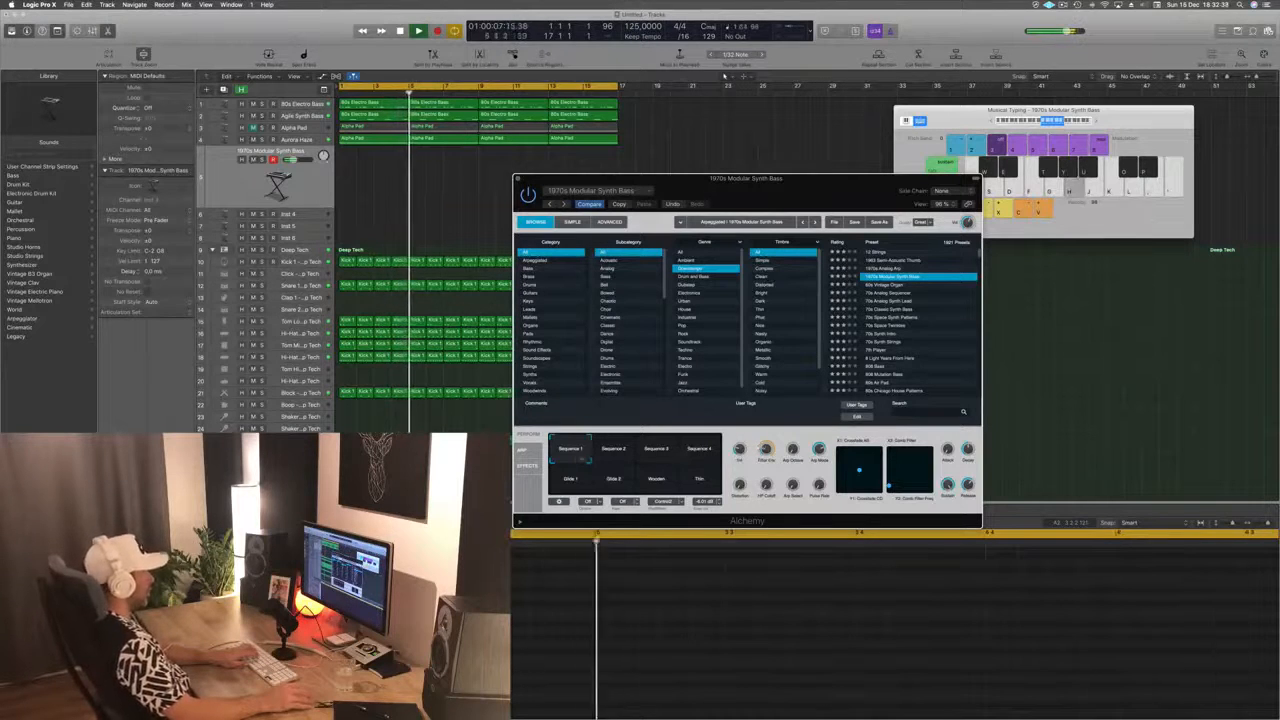
Step: Open the Alchemy arpeggiator settings, set Chord mode with the trigger Off, and show the sequencer's Multi view
click(520, 450)
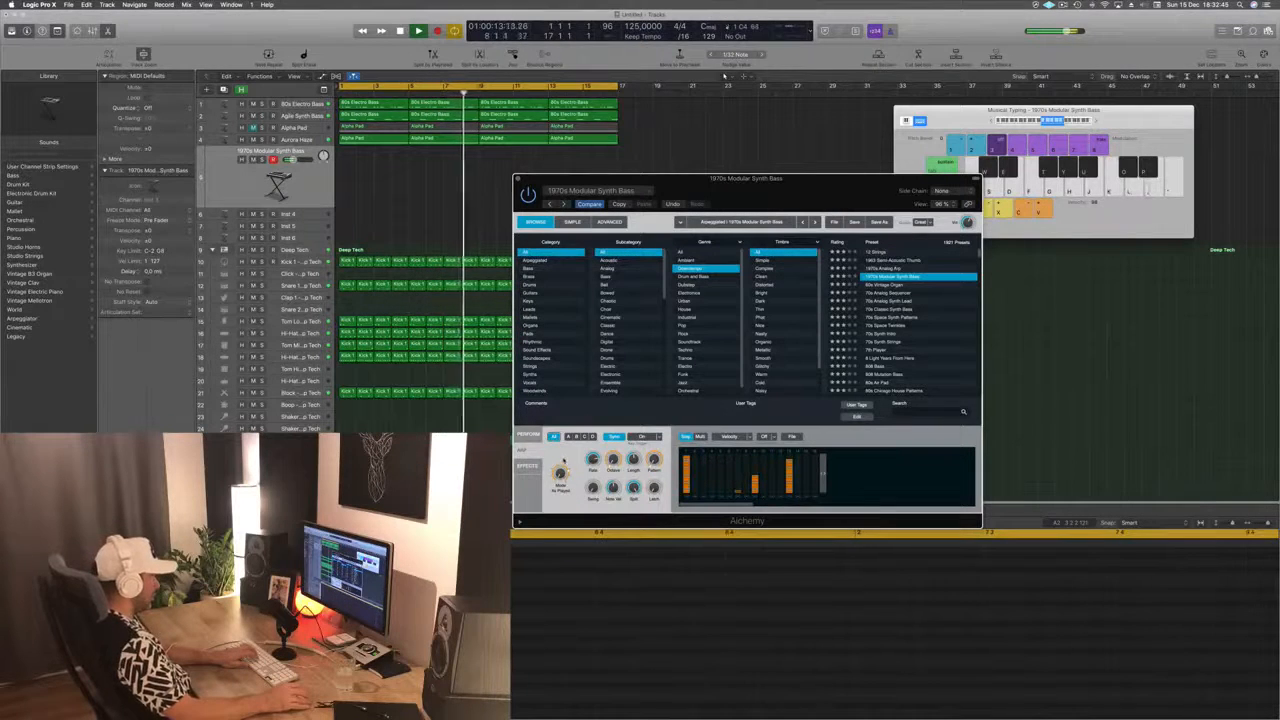
click(645, 437)
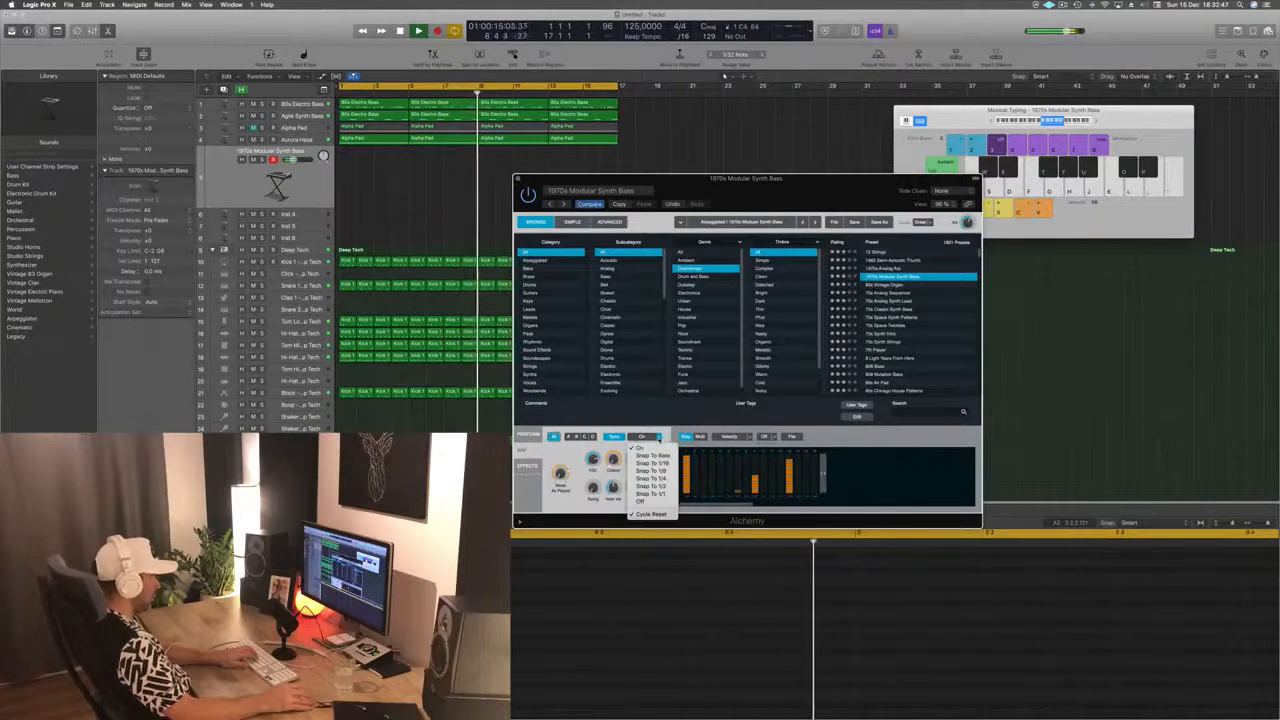
click(645, 455)
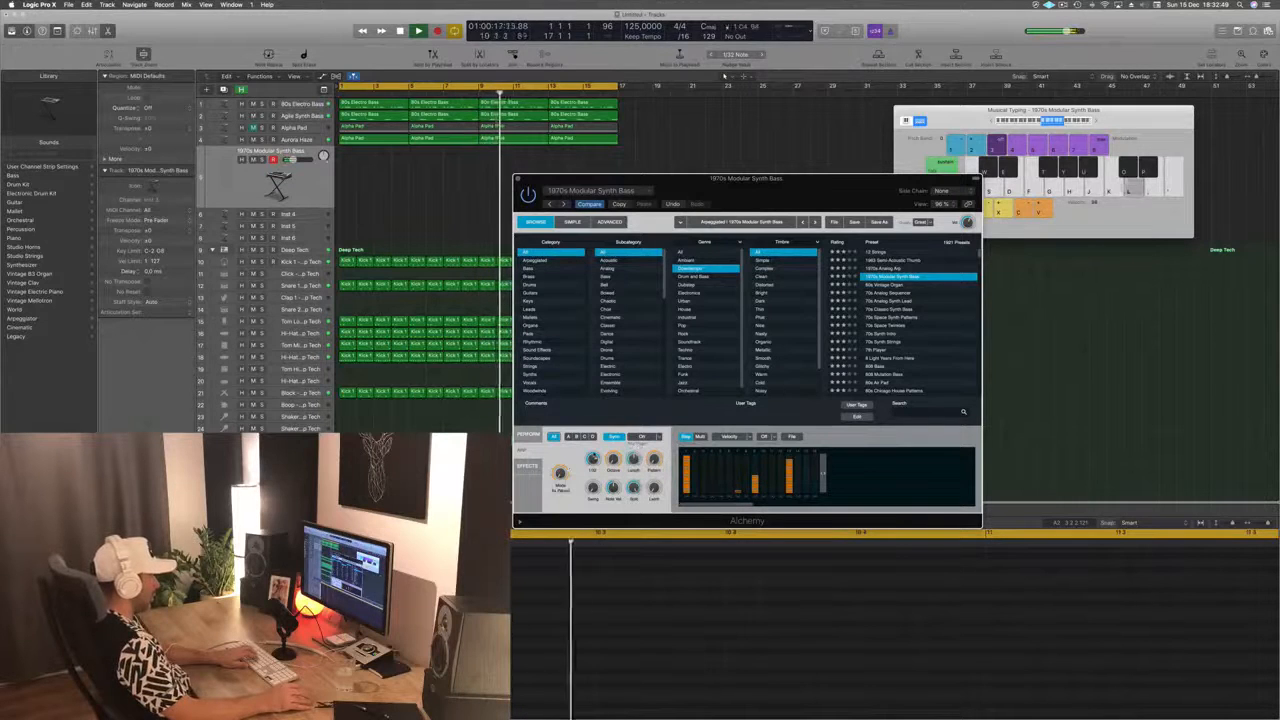
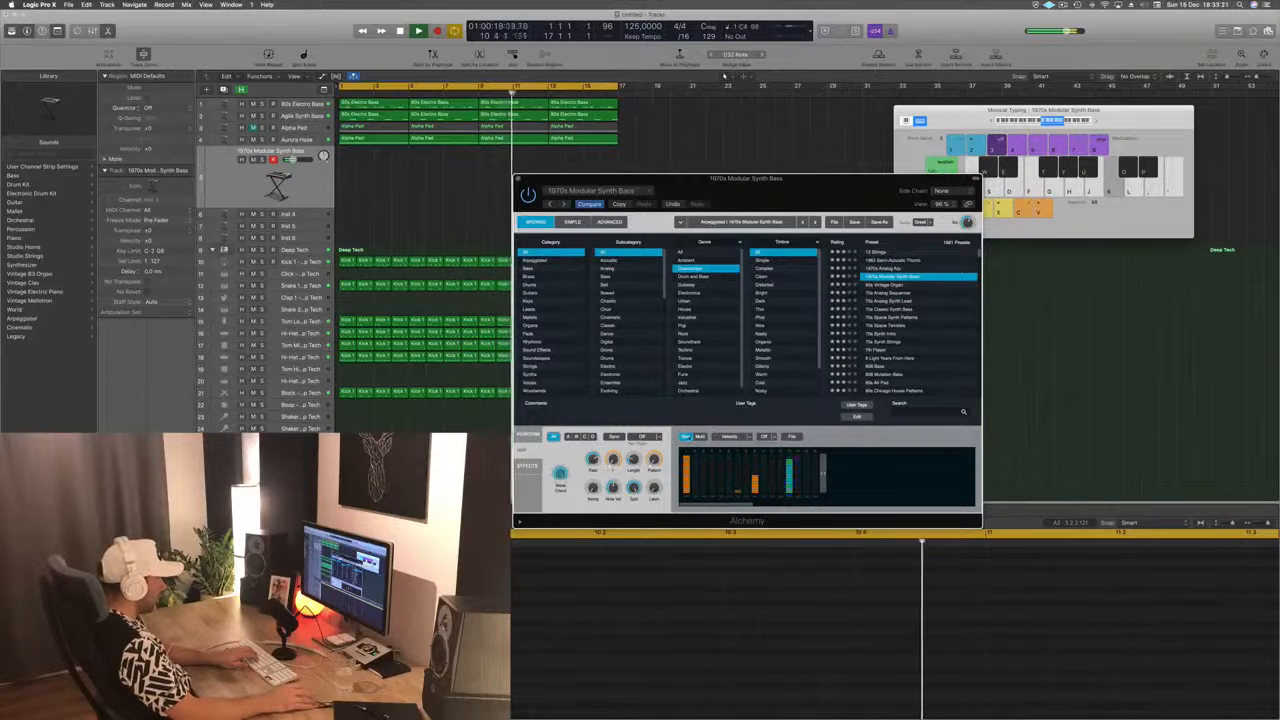
click(700, 437)
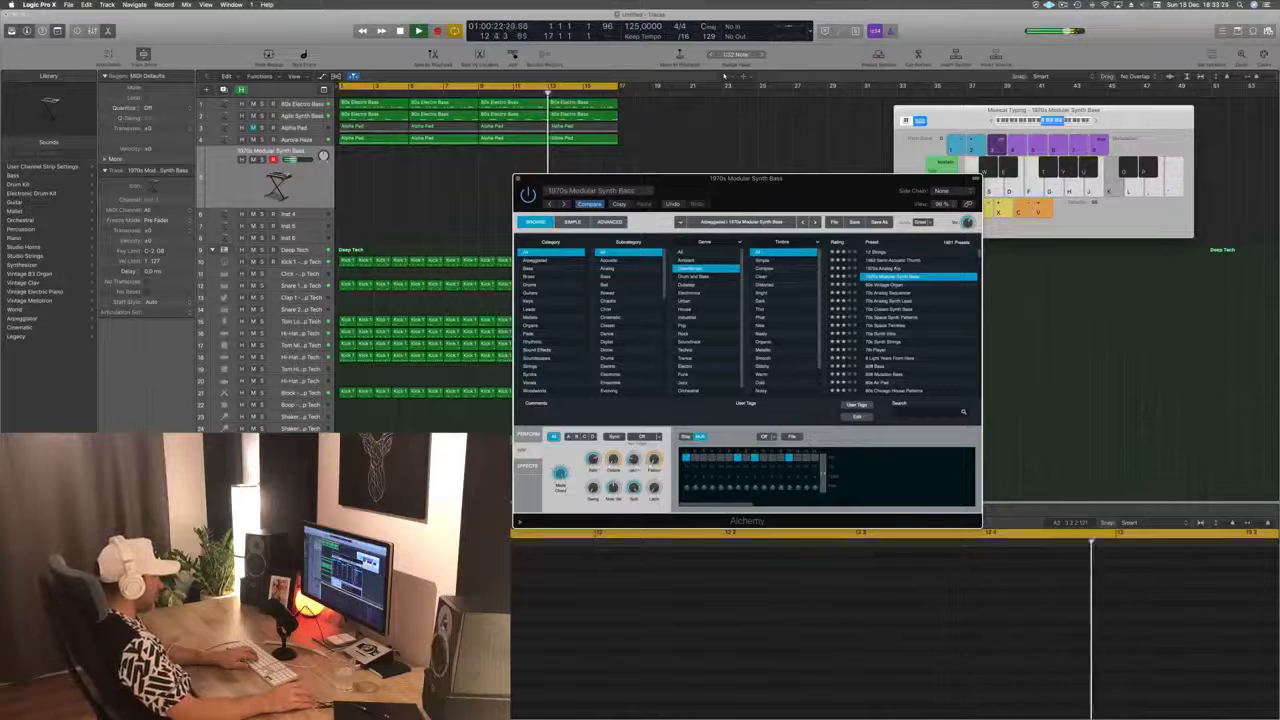
Step: Switch the arpeggiator to source A and alternate two test notes to hear the 1970s Modular Synth Bass
click(569, 437)
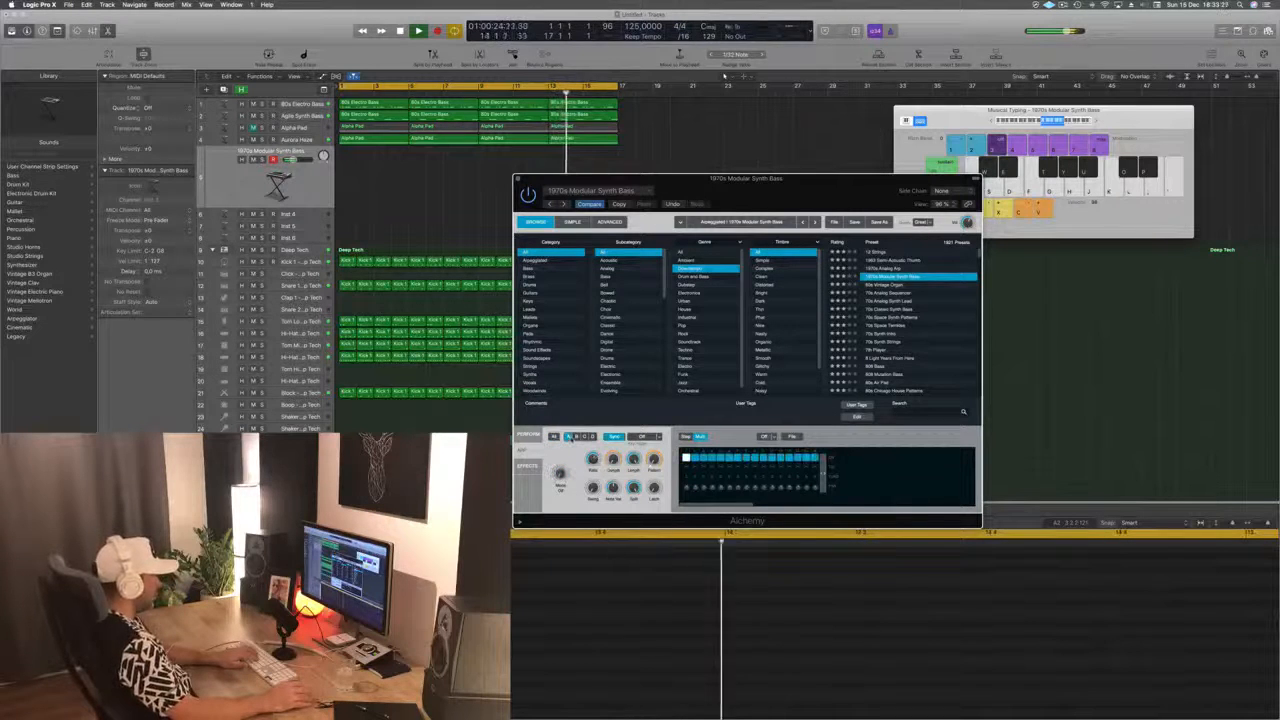
key(l)
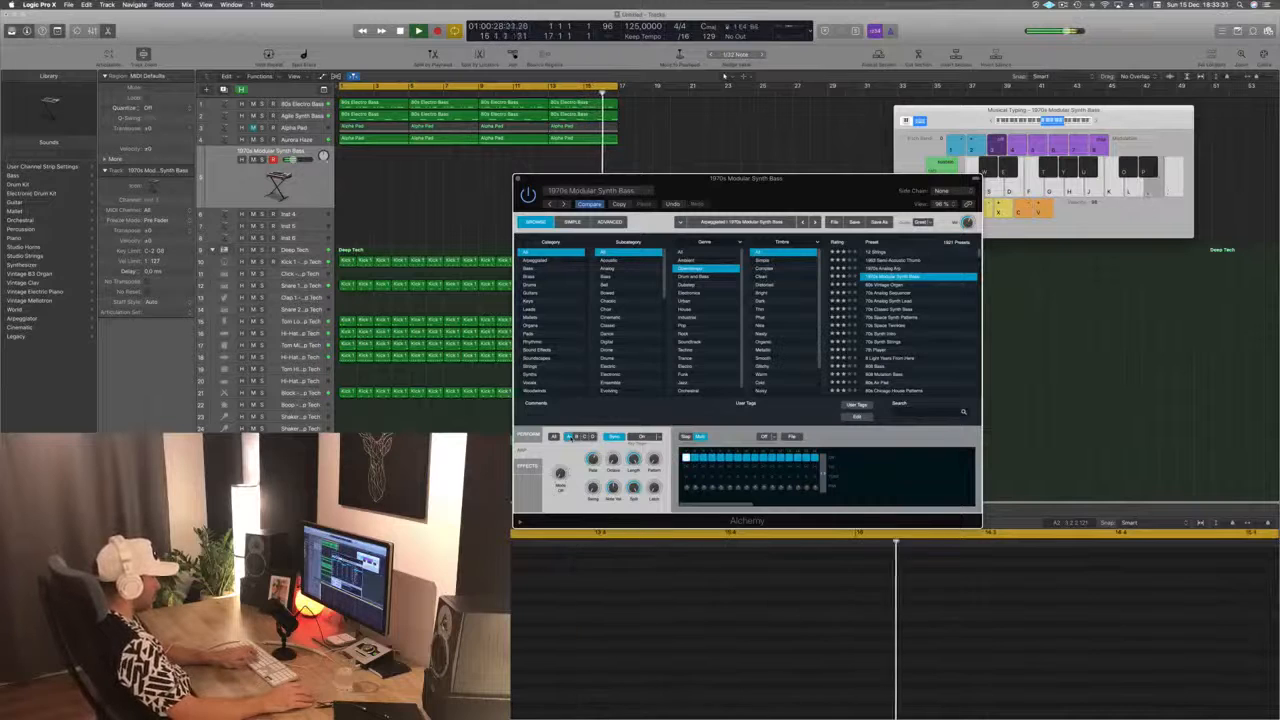
key(k)
key(l)
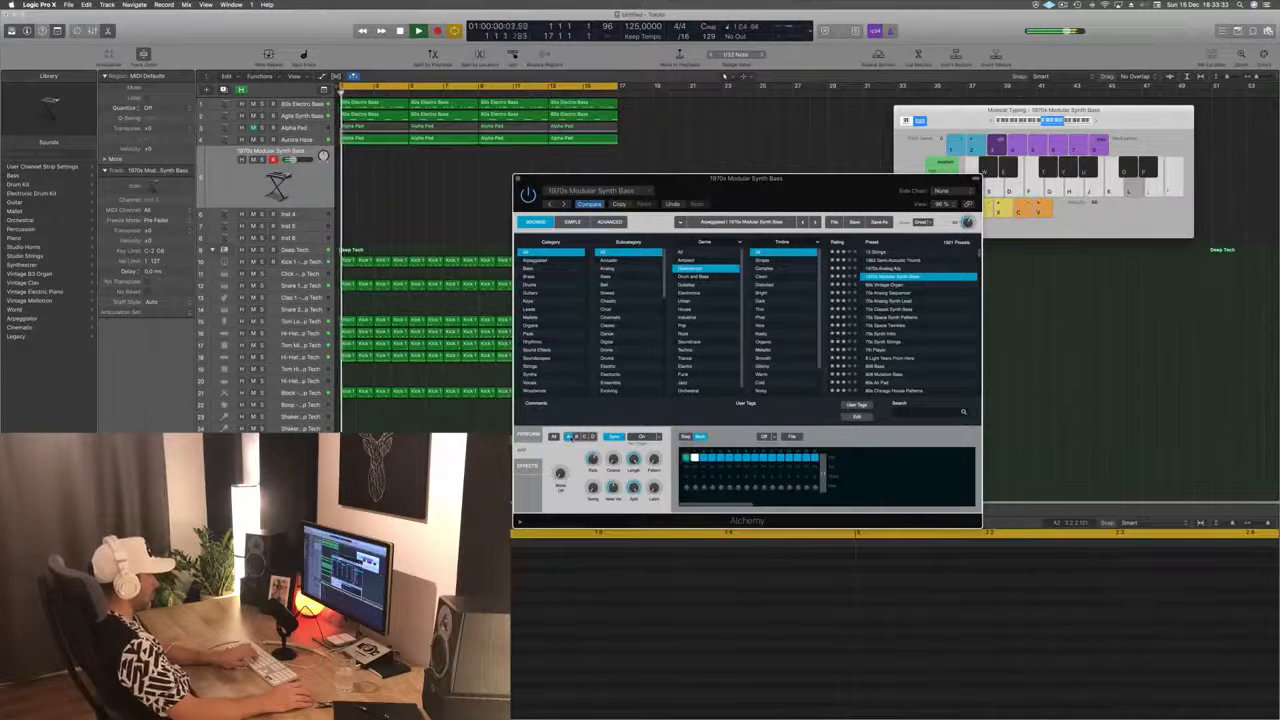
key(k)
key(k)
key(l)
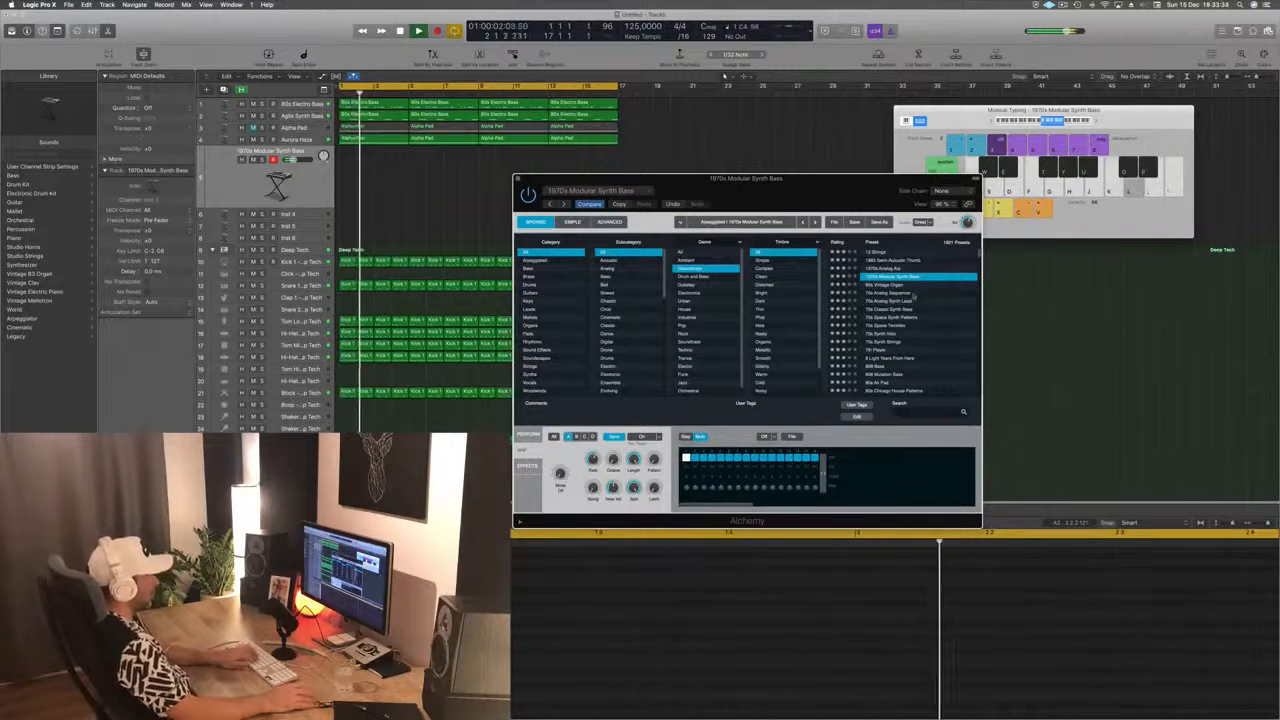
Step: Audition the Alchemy presets 60s Vintage Organ, 70s Analog Sequencer, 70s Classic Synth Bass and 70s Space Synth Patterns
click(896, 287)
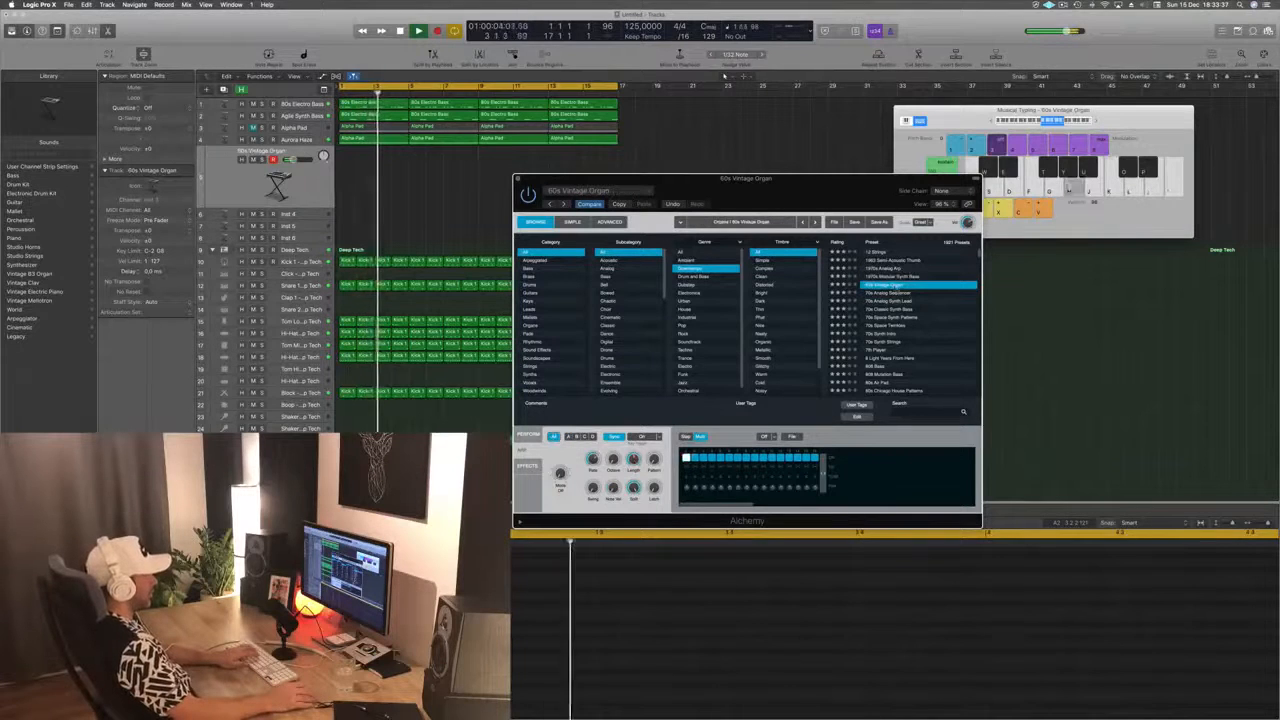
key(Down)
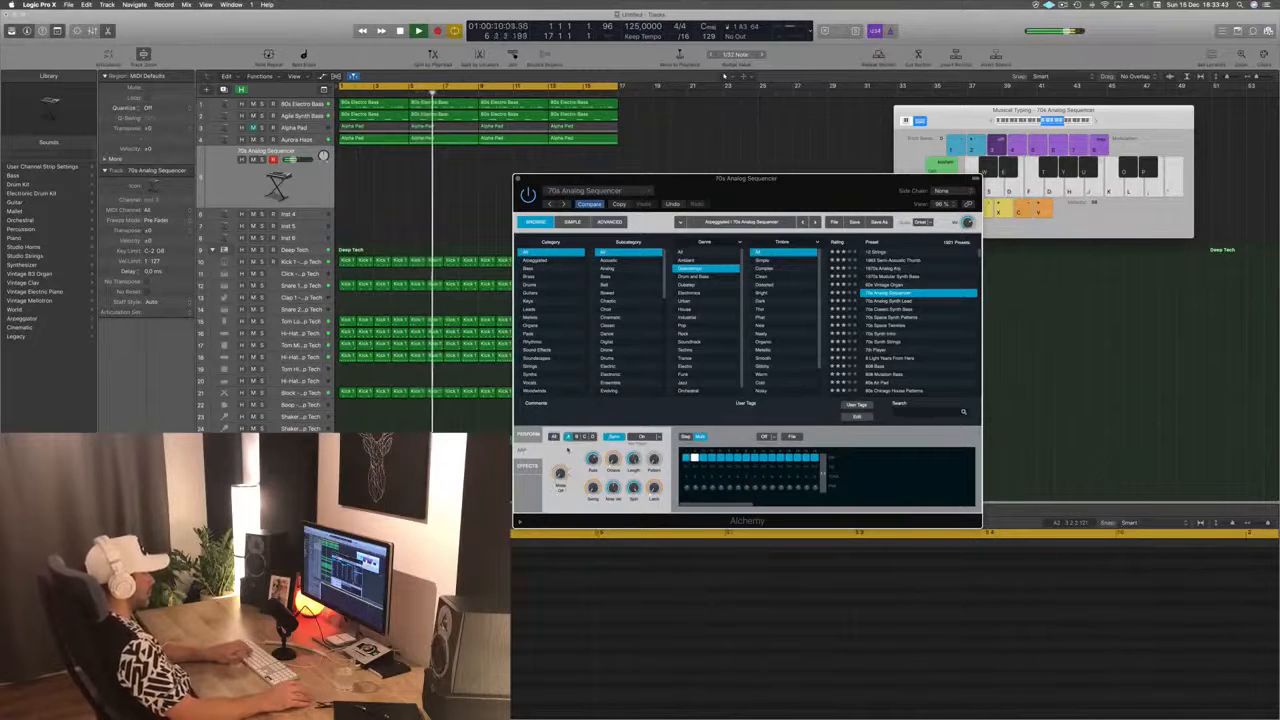
click(903, 310)
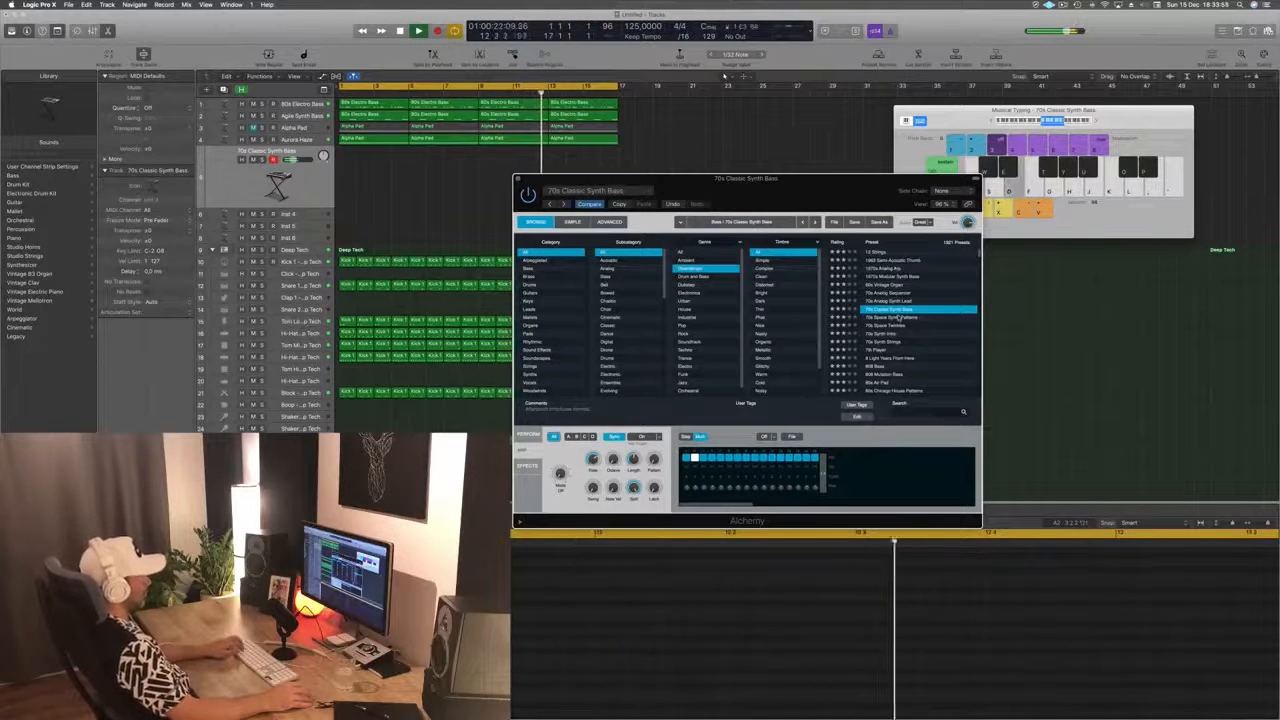
click(892, 318)
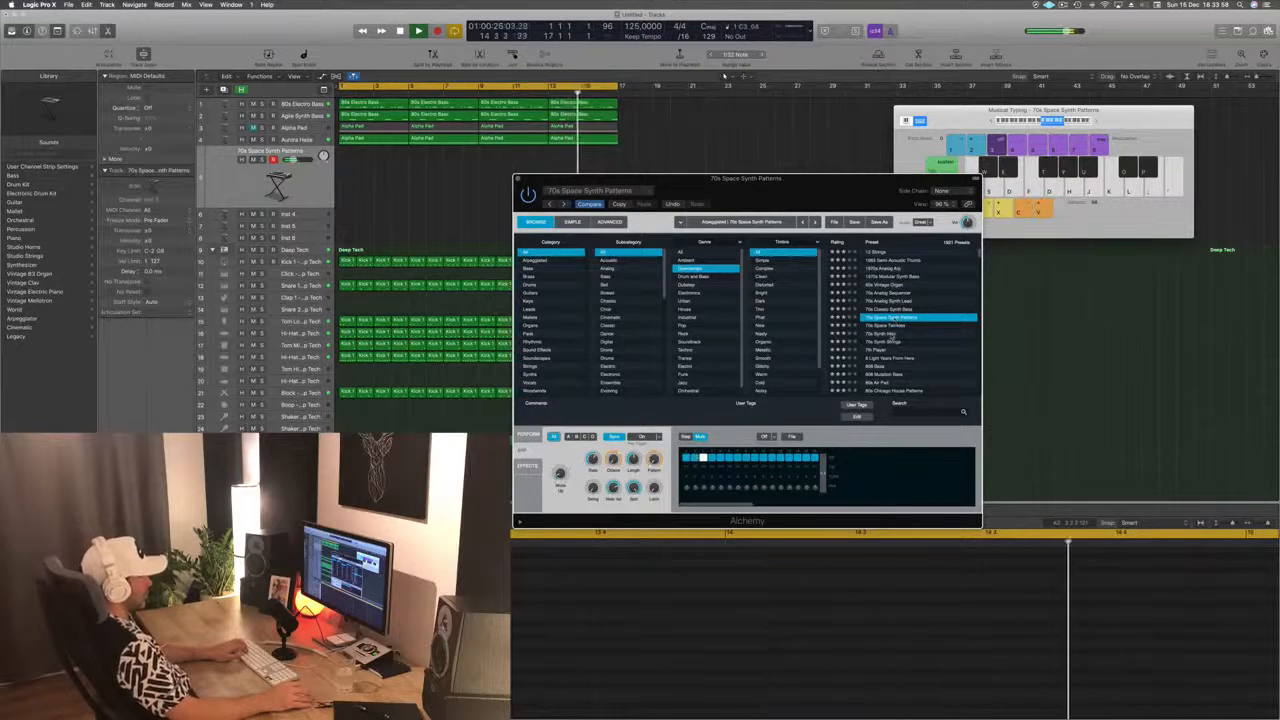
Step: Audition 70s Synth Intro and 7th Player, and load the 8 Light Years From Here preset
click(890, 335)
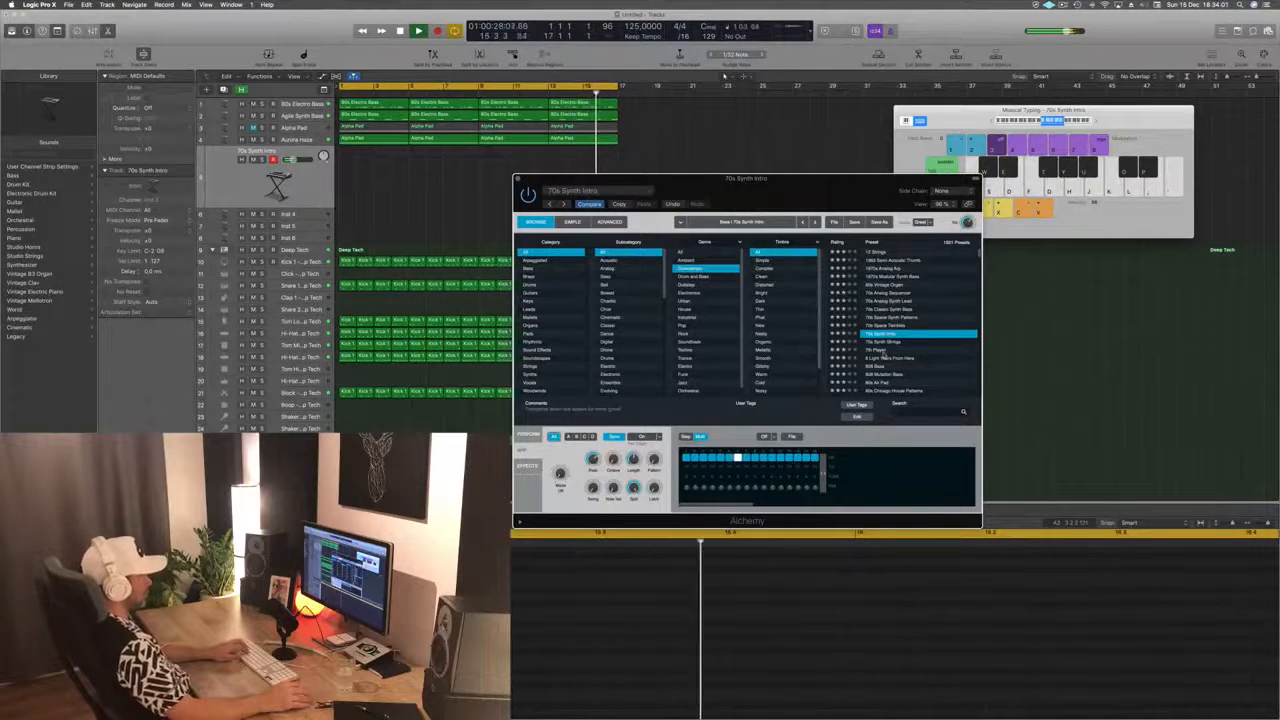
click(884, 352)
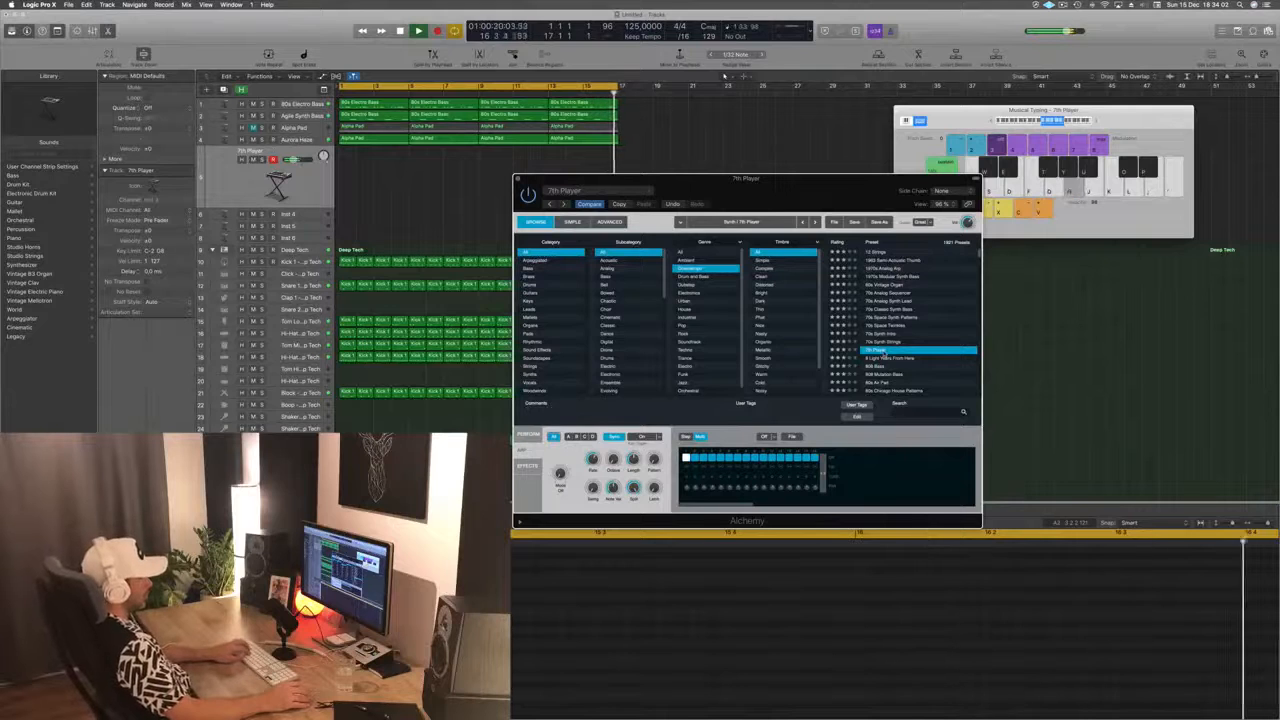
click(884, 358)
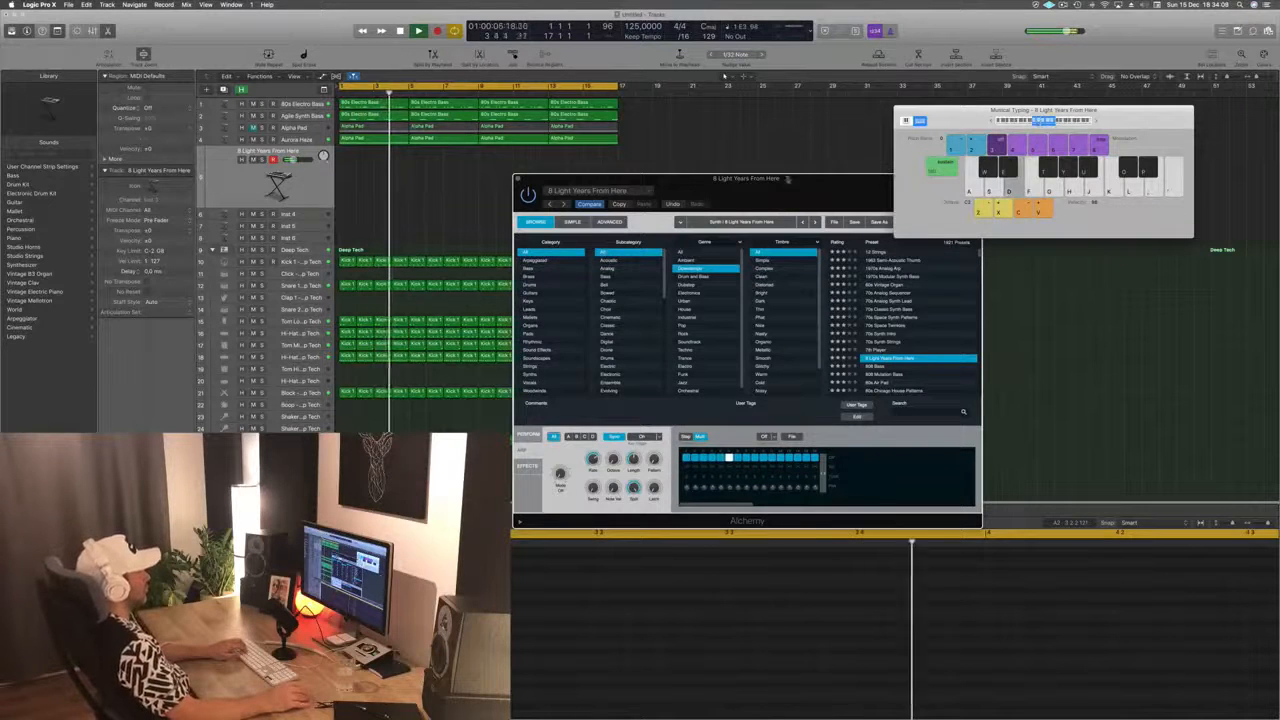
Step: Move the Alchemy window higher, shift the Musical Typing octave range and play test notes with 8 Light Years From Here
drag(790, 183, 780, 76)
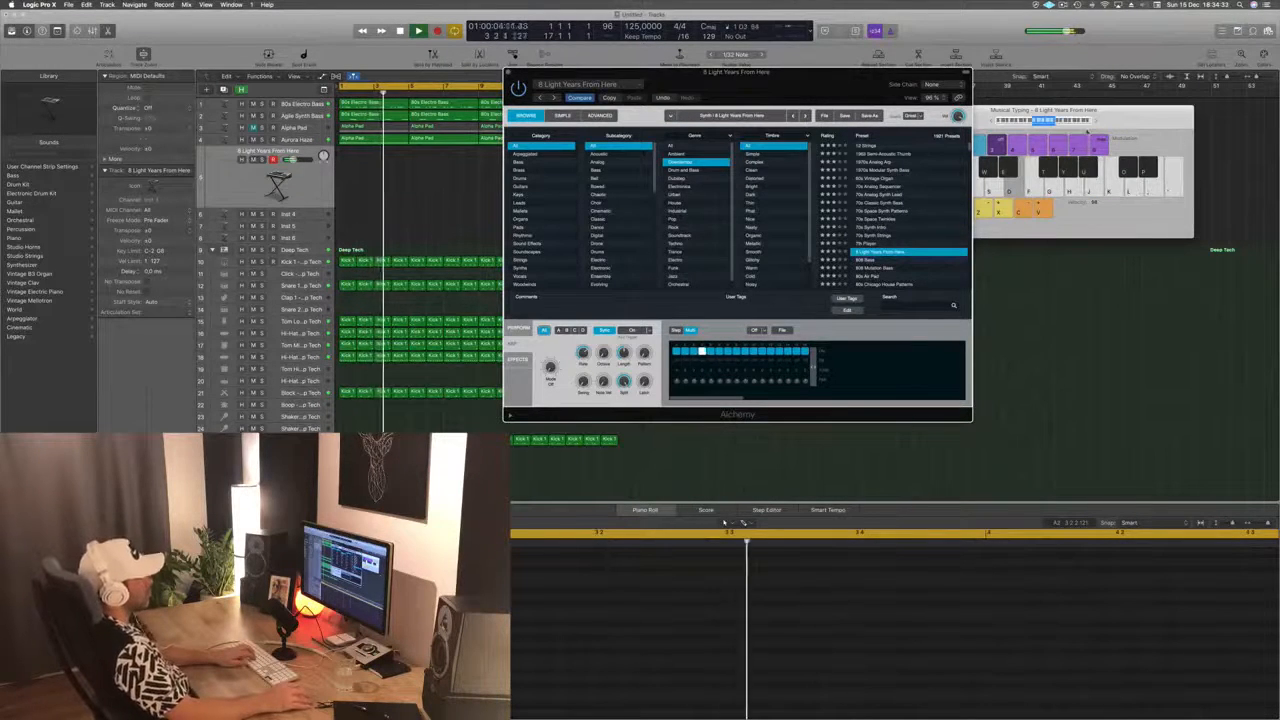
click(1058, 121)
key(j)
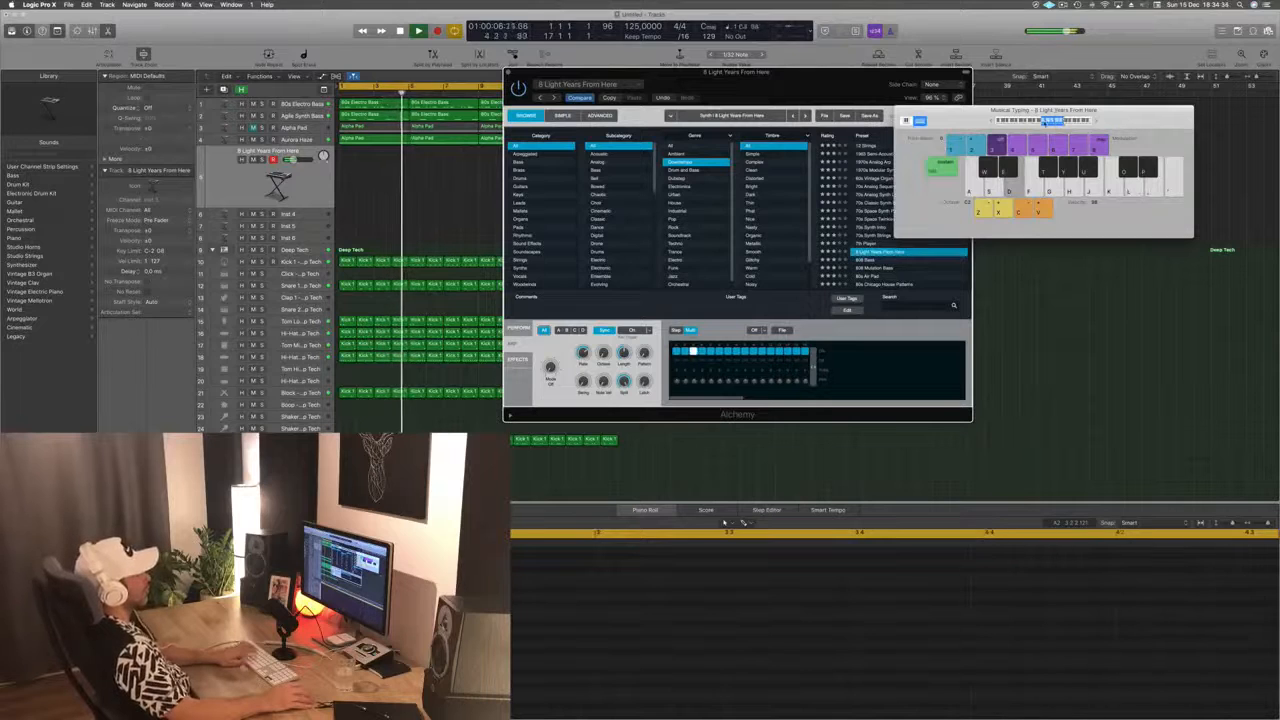
key(g)
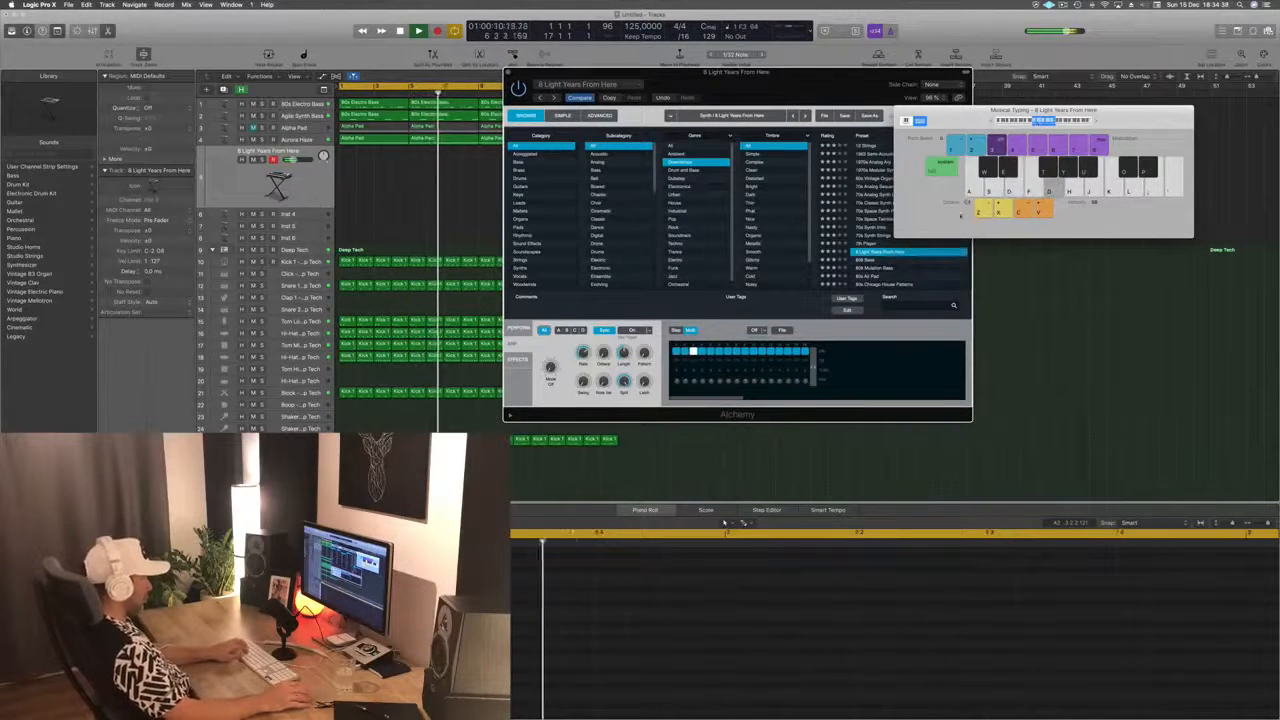
Step: Audition 80s Air Pad, 80s Chicago House Patterns, 80s Glossy Electric Piano and 80s Slow Pop Sweep, and load the Abstracted Possibilities preset
click(874, 277)
scroll(909, 247, down, 2)
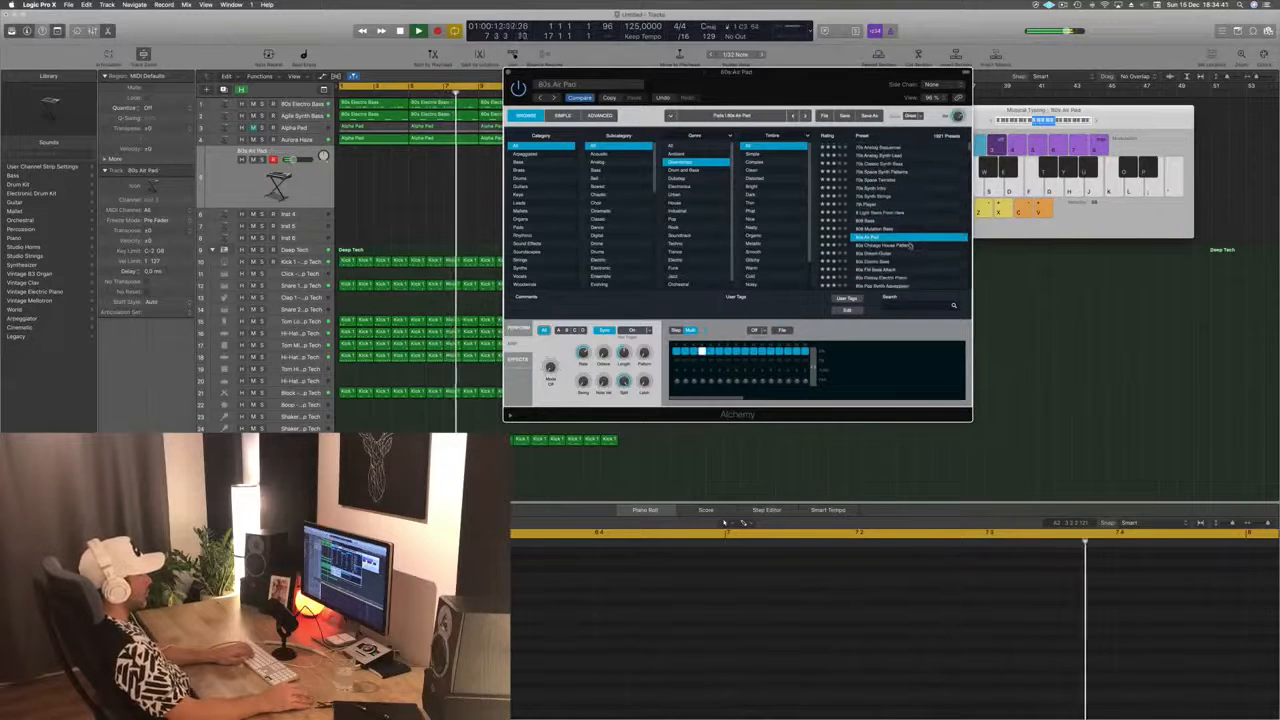
click(897, 245)
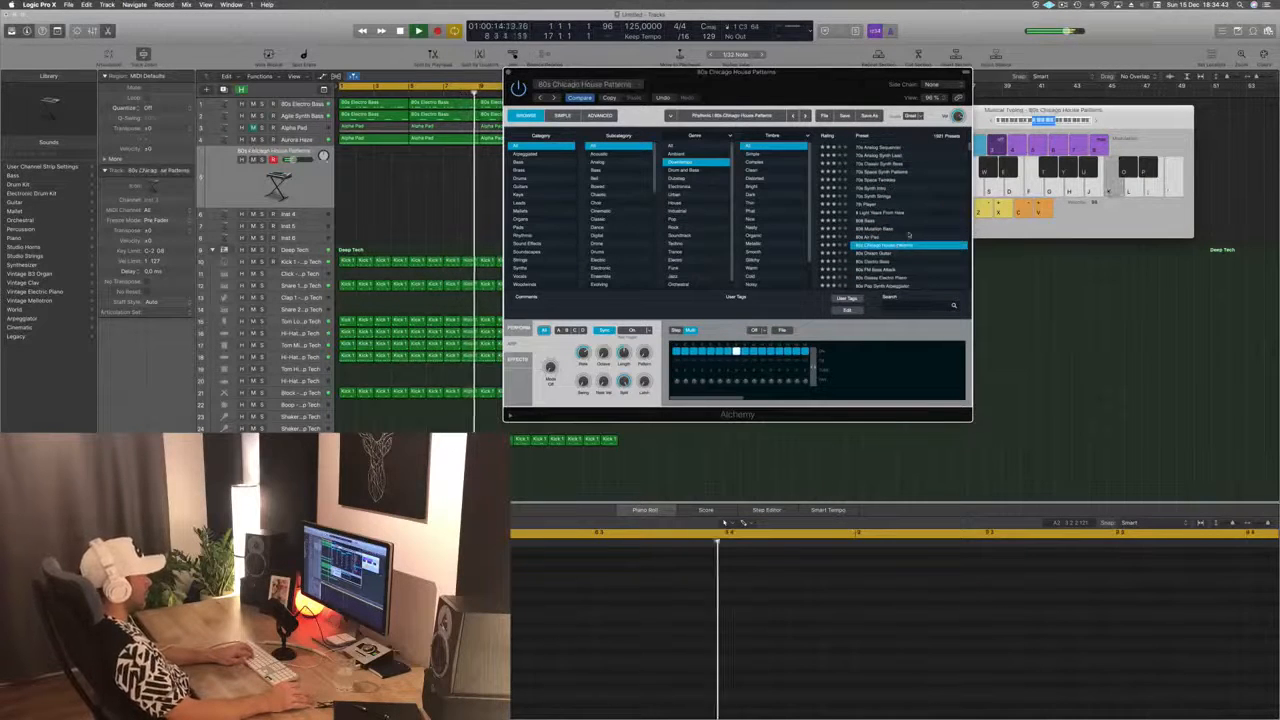
scroll(898, 228, down, 2)
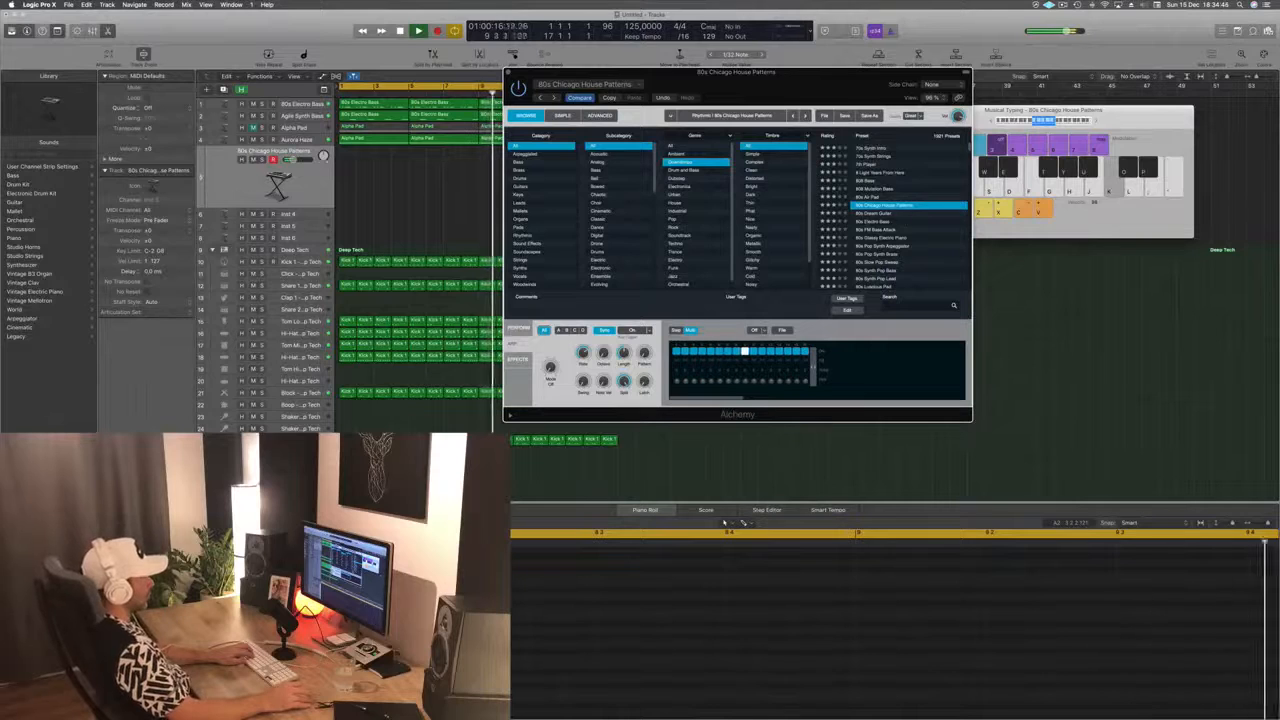
click(880, 238)
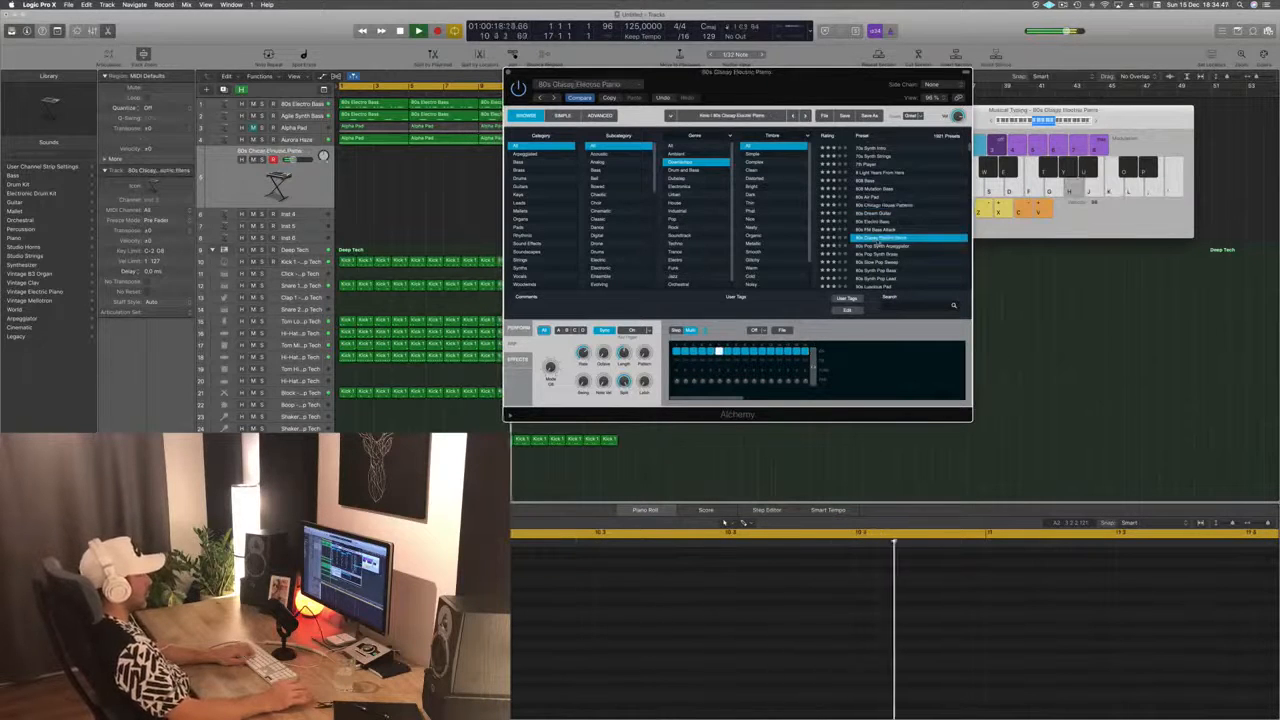
scroll(938, 211, down, 2)
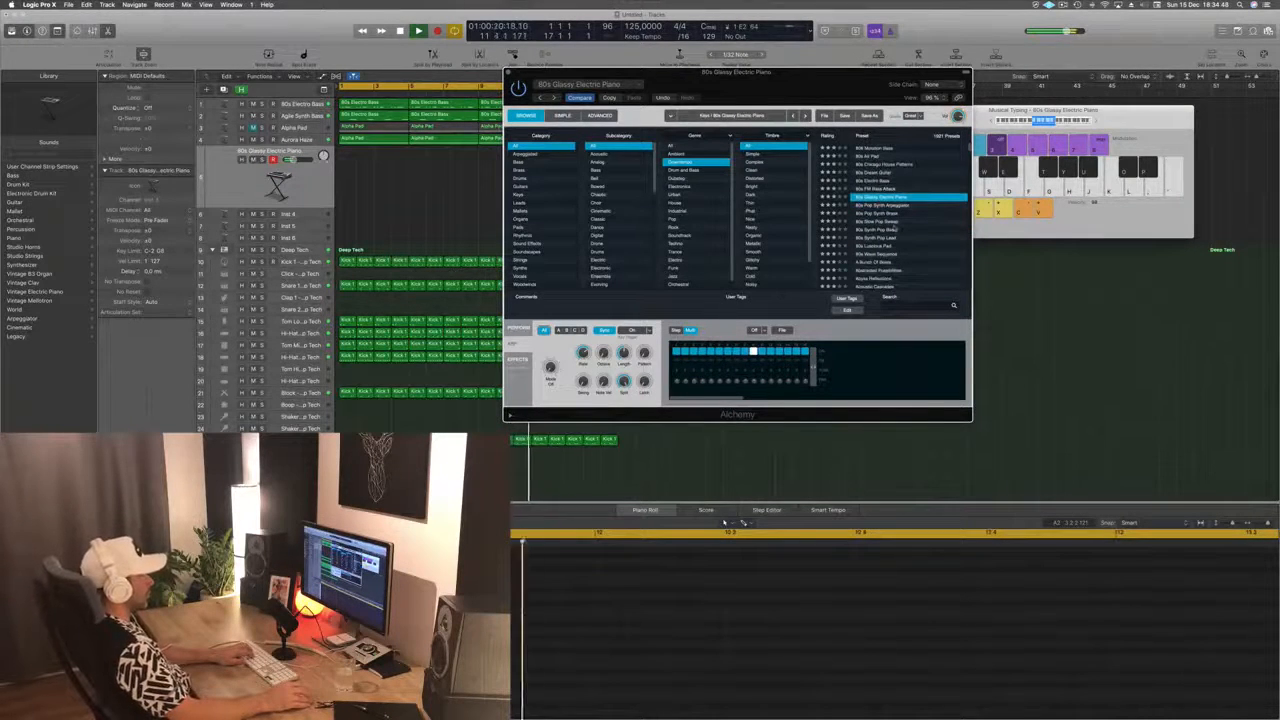
click(895, 226)
scroll(896, 228, down, 2)
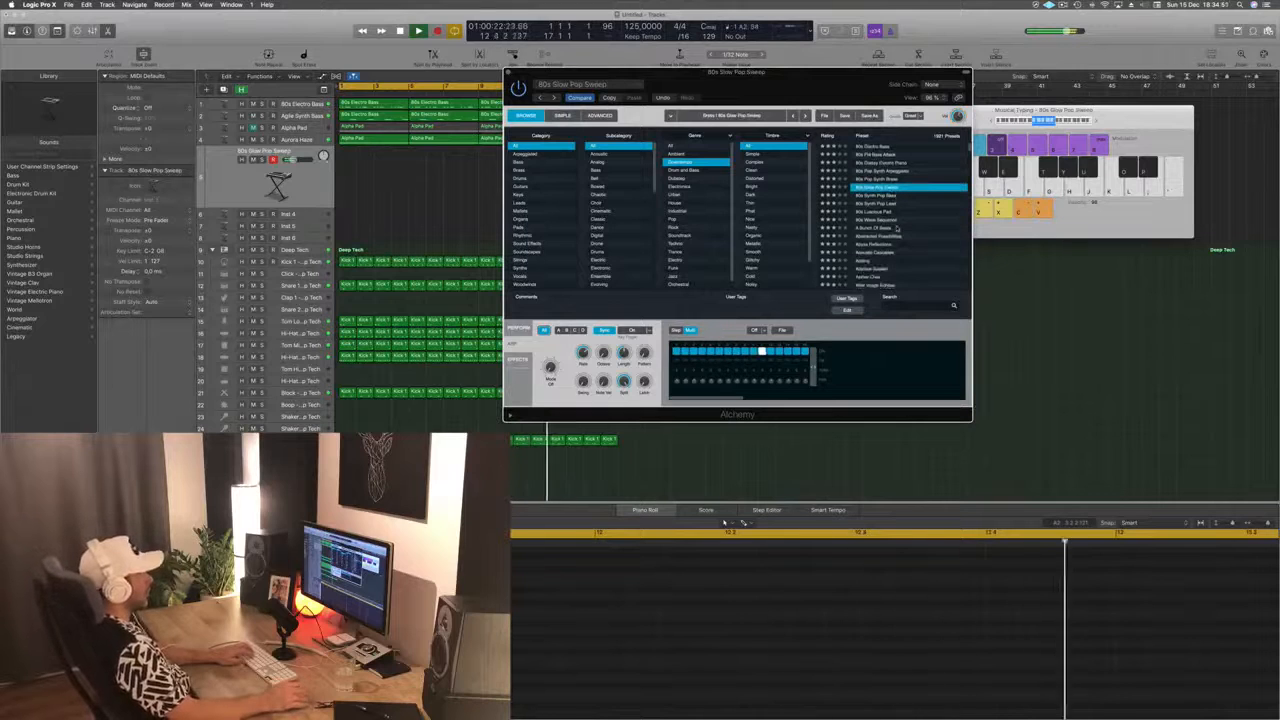
click(883, 237)
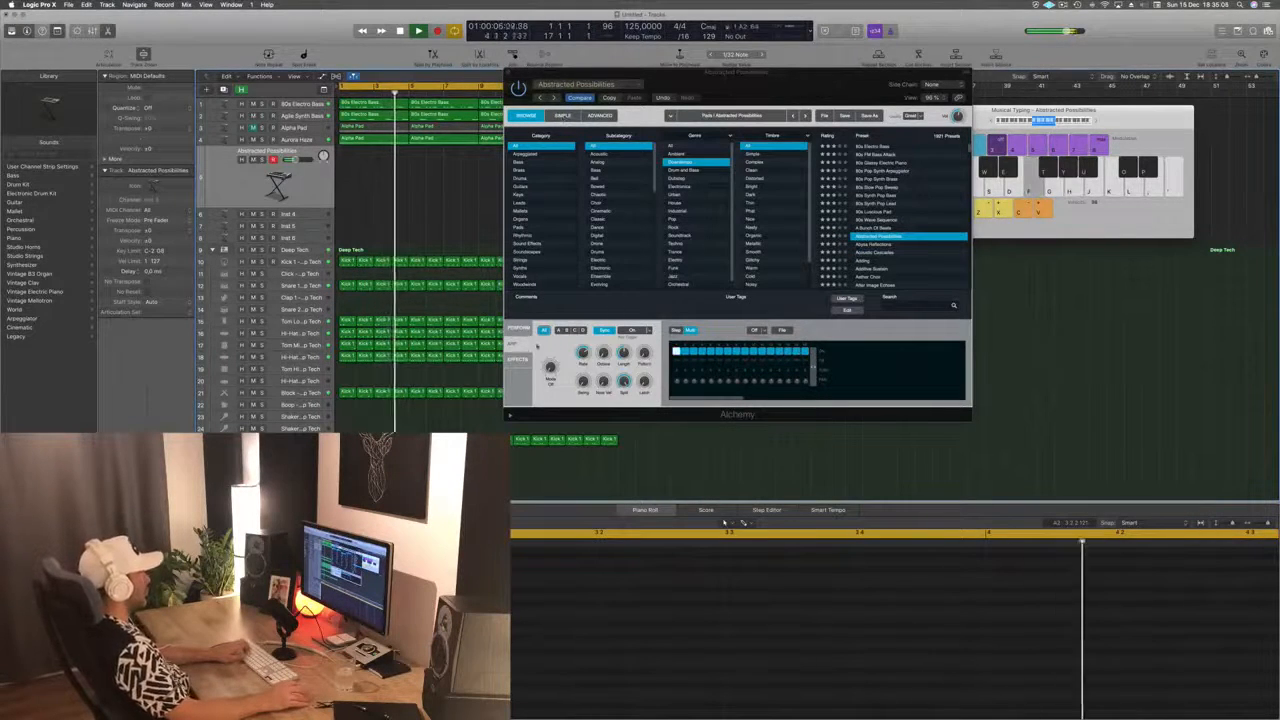
Step: Show the performance snapshots of Abstracted Possibilities, choose Textured Sweep and play a test note
click(524, 329)
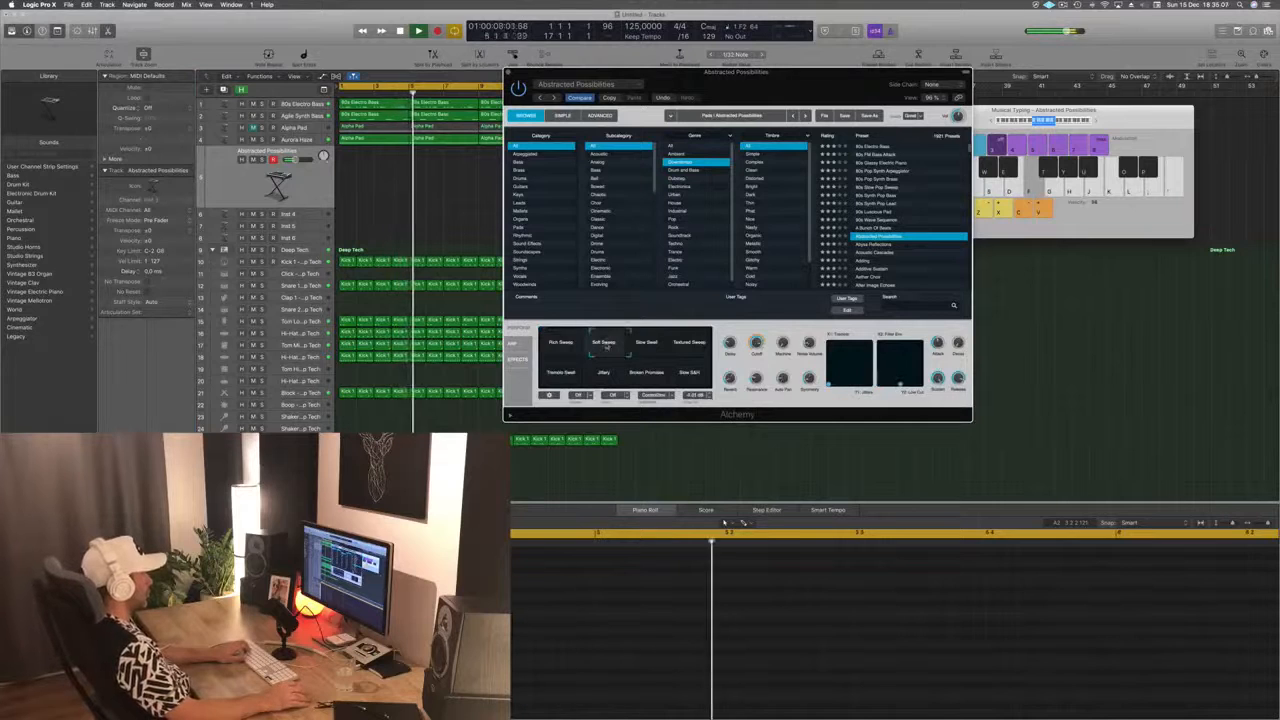
click(688, 344)
key(f)
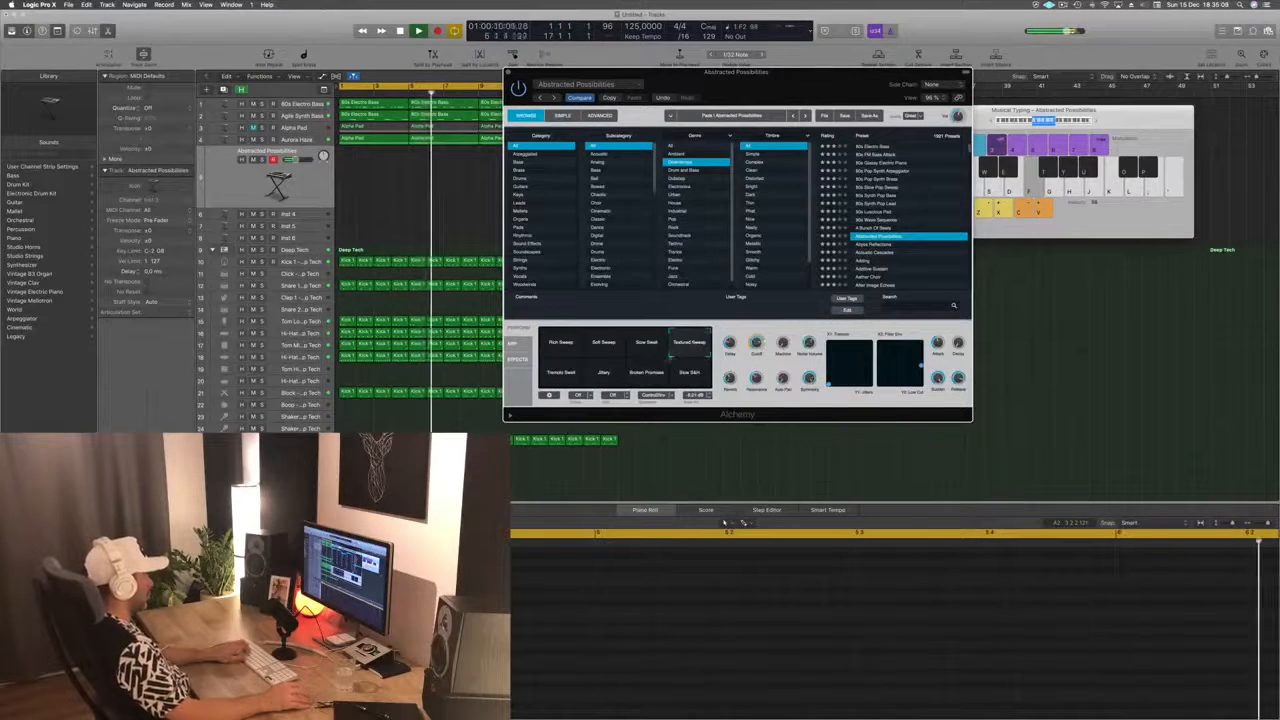
Step: Audition the Jittery snapshot of Abstracted Possibilities, and load the 12 Strings preset
click(604, 372)
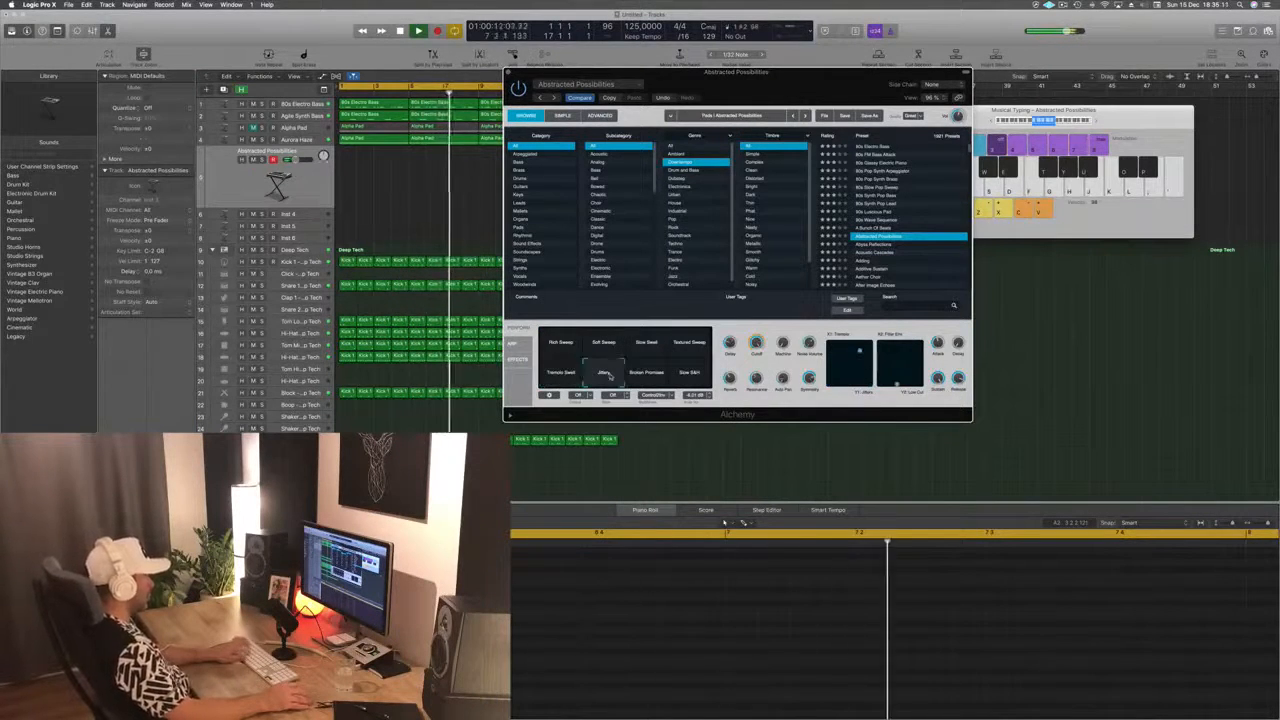
scroll(908, 186, up, 5)
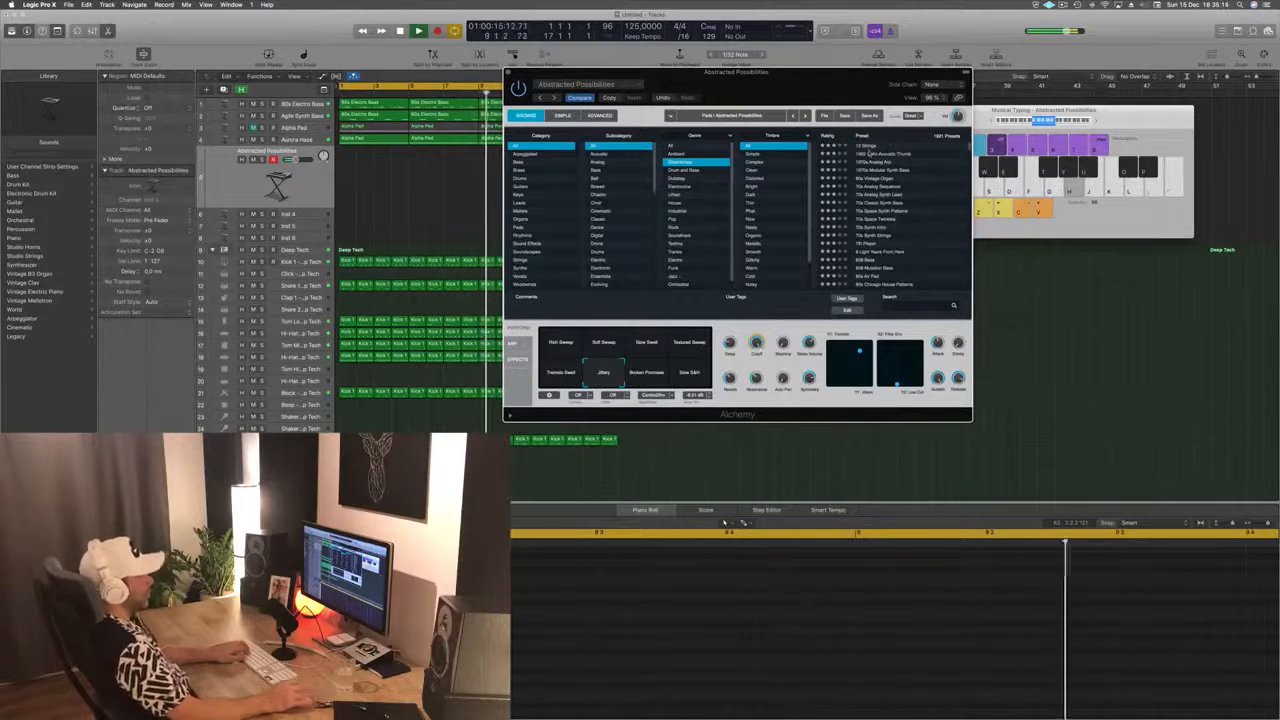
click(868, 147)
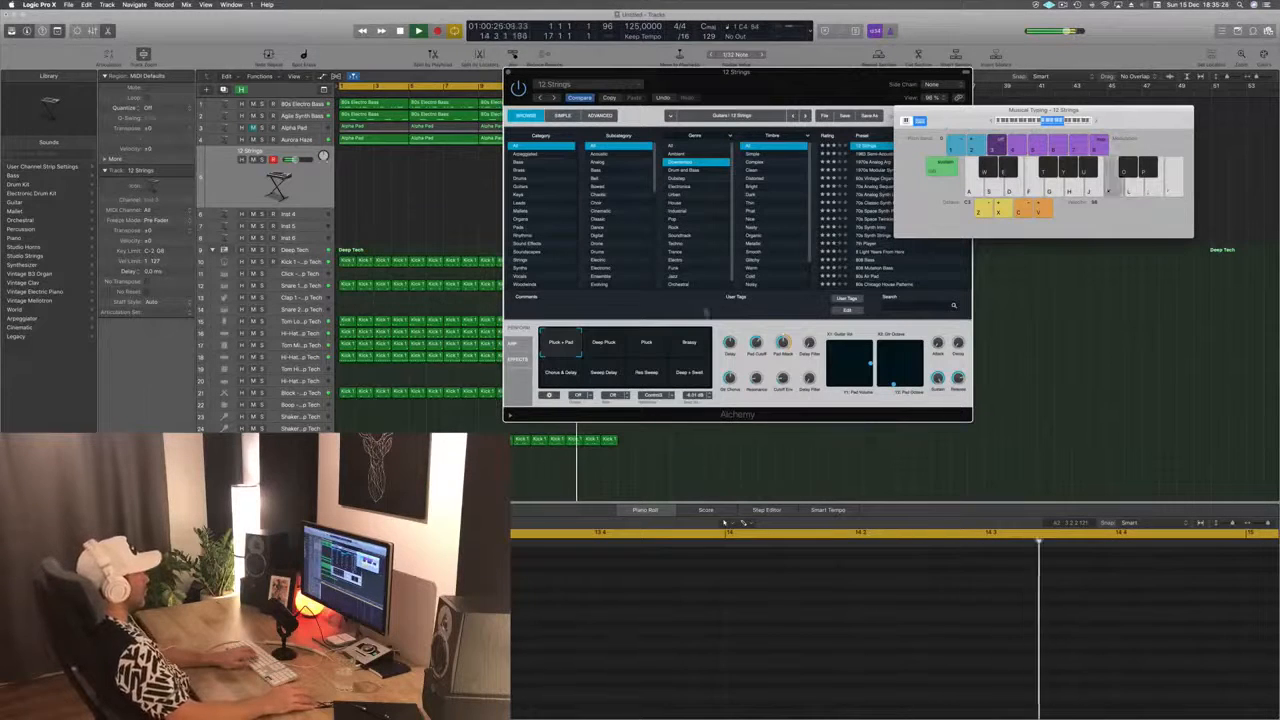
Step: Audition the 12 Strings snapshots from Deep Pluck through Deep + Swell, playing test notes and lowering the Musical Typing octave range
click(605, 345)
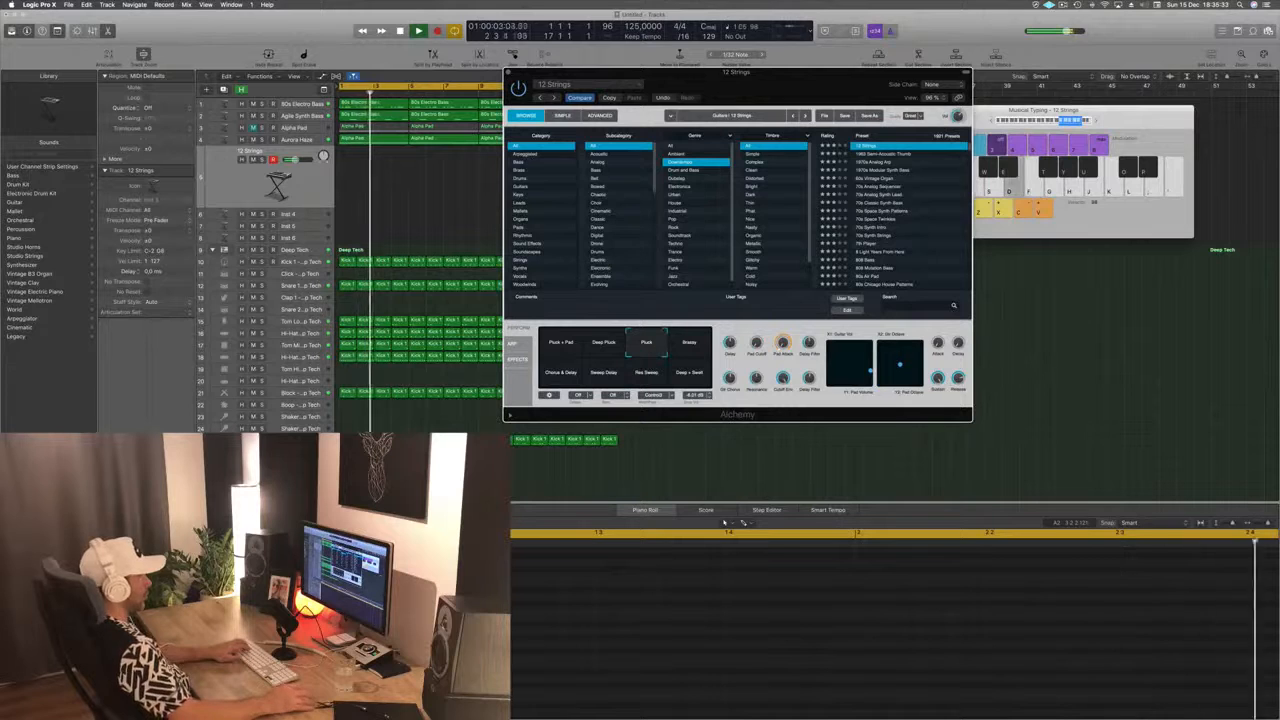
click(1042, 121)
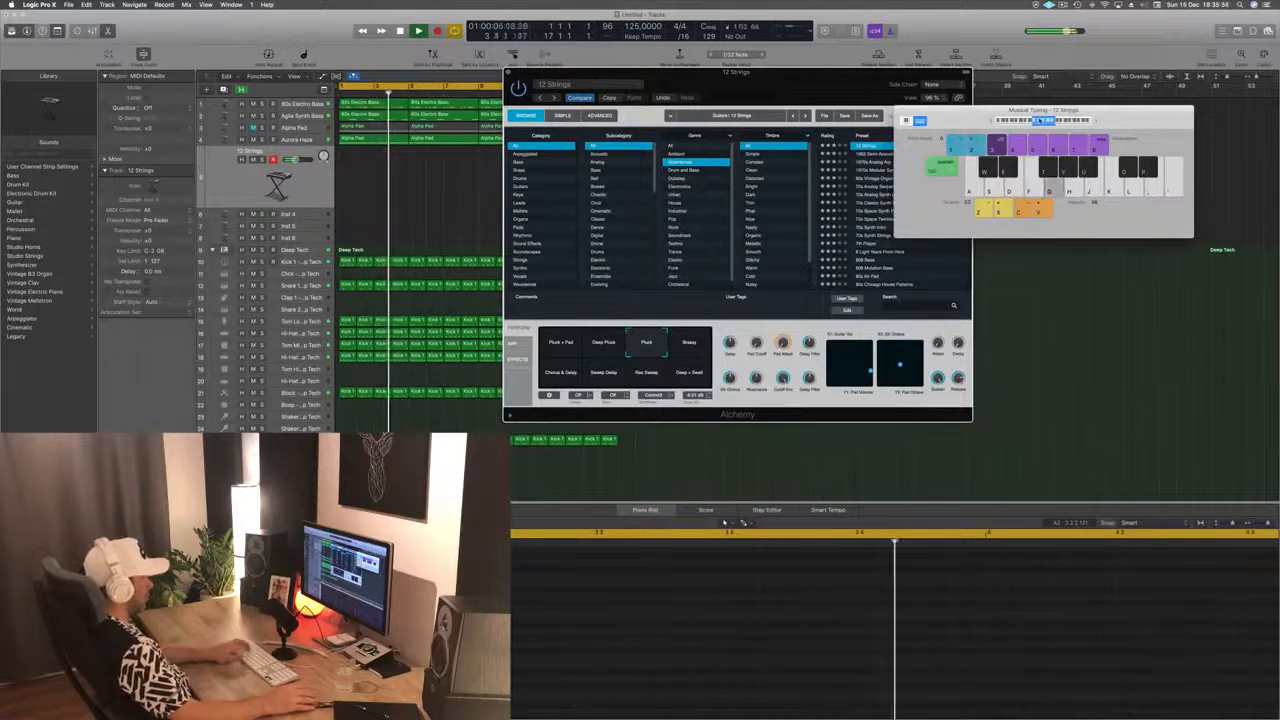
key(j)
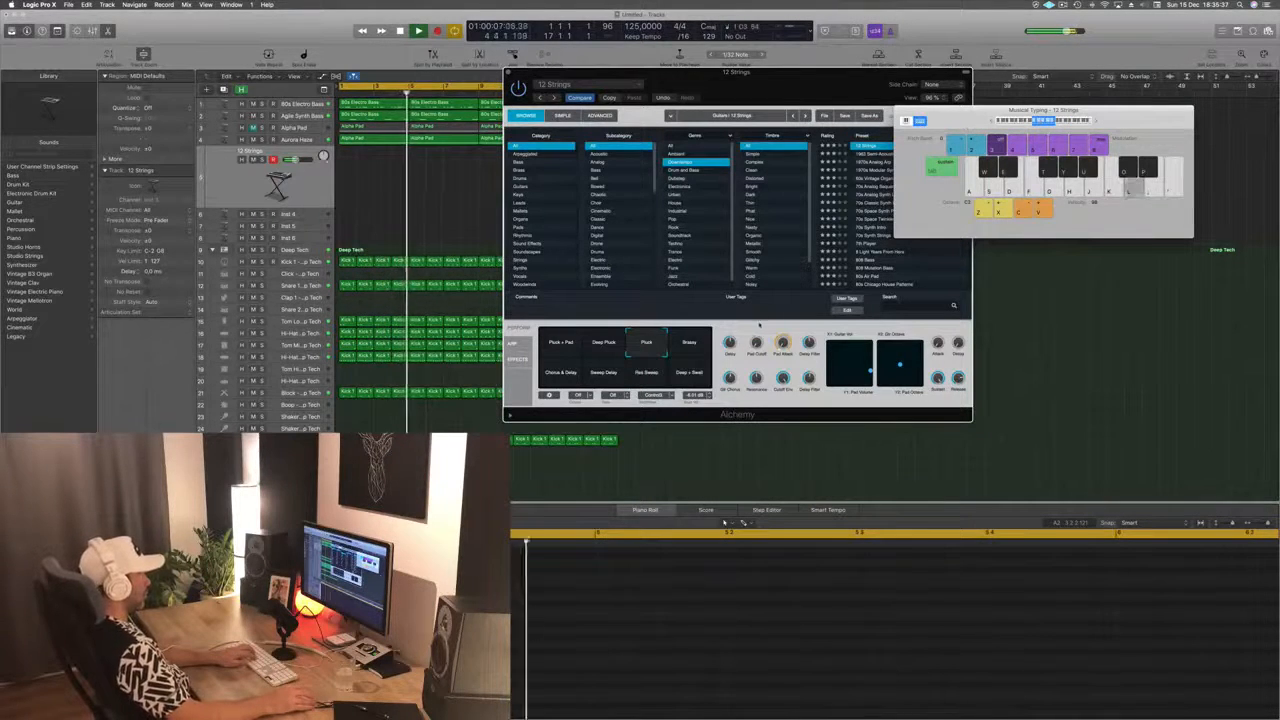
click(690, 343)
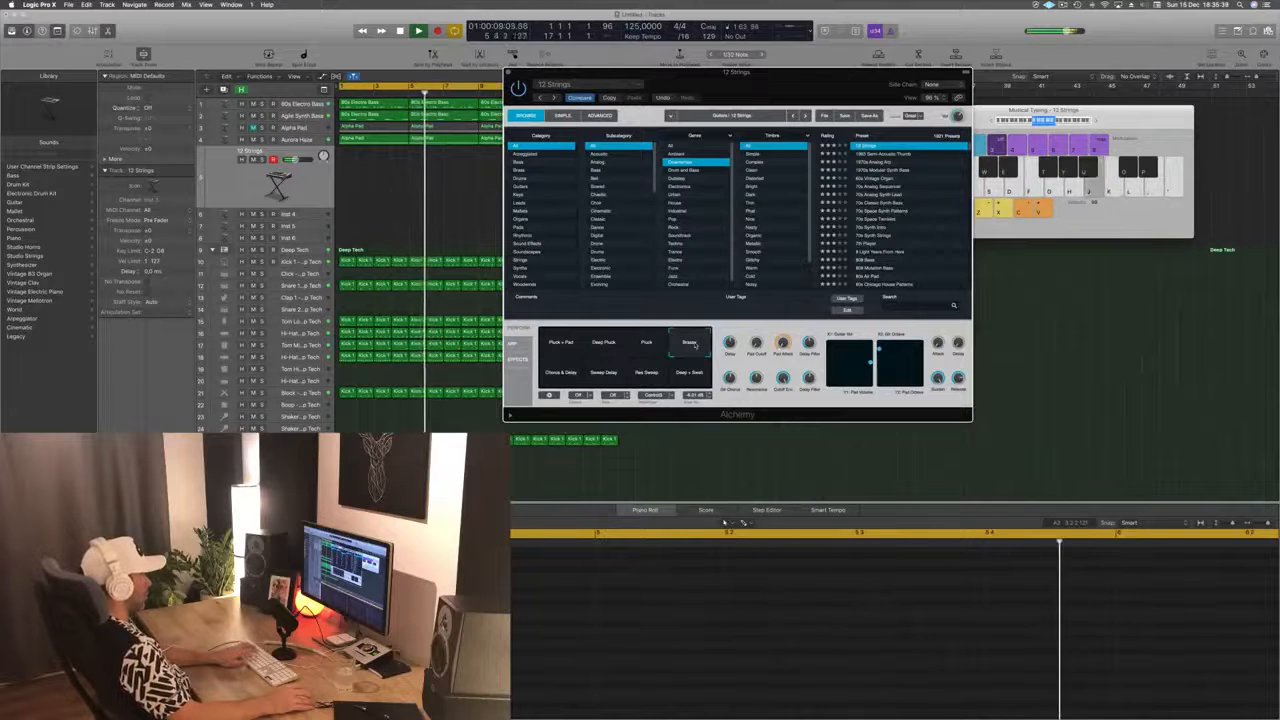
click(562, 372)
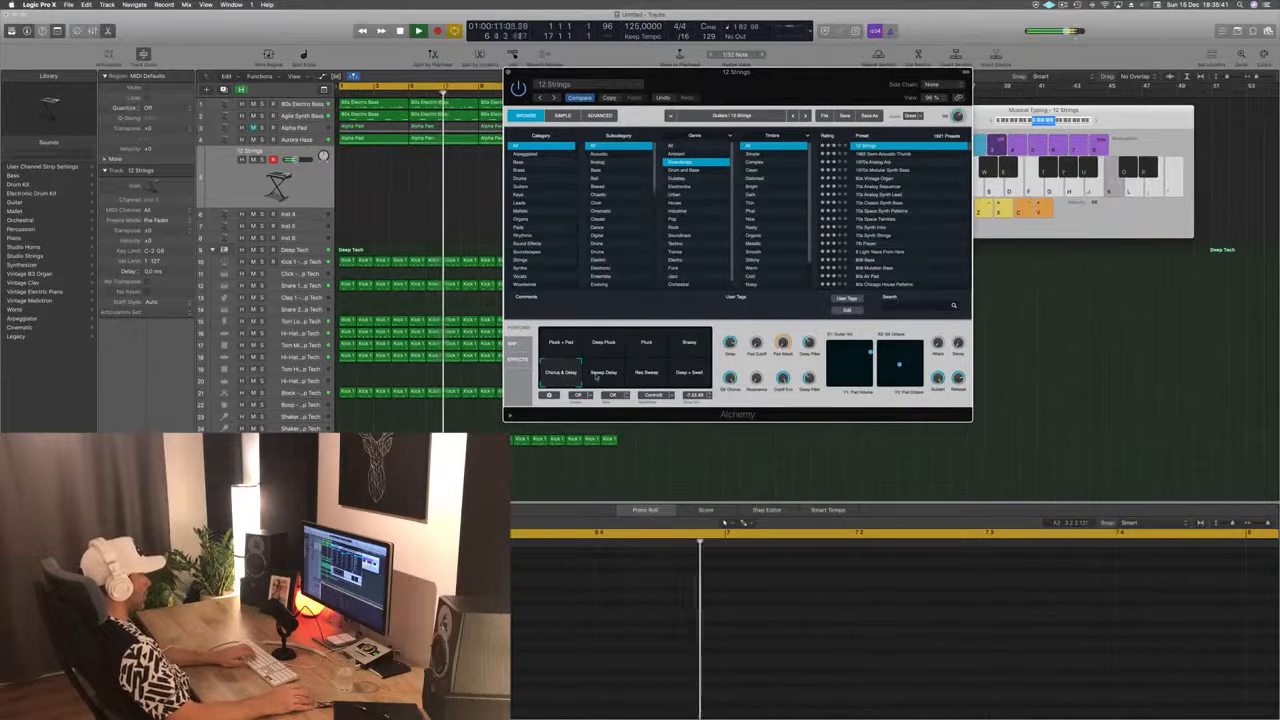
click(603, 374)
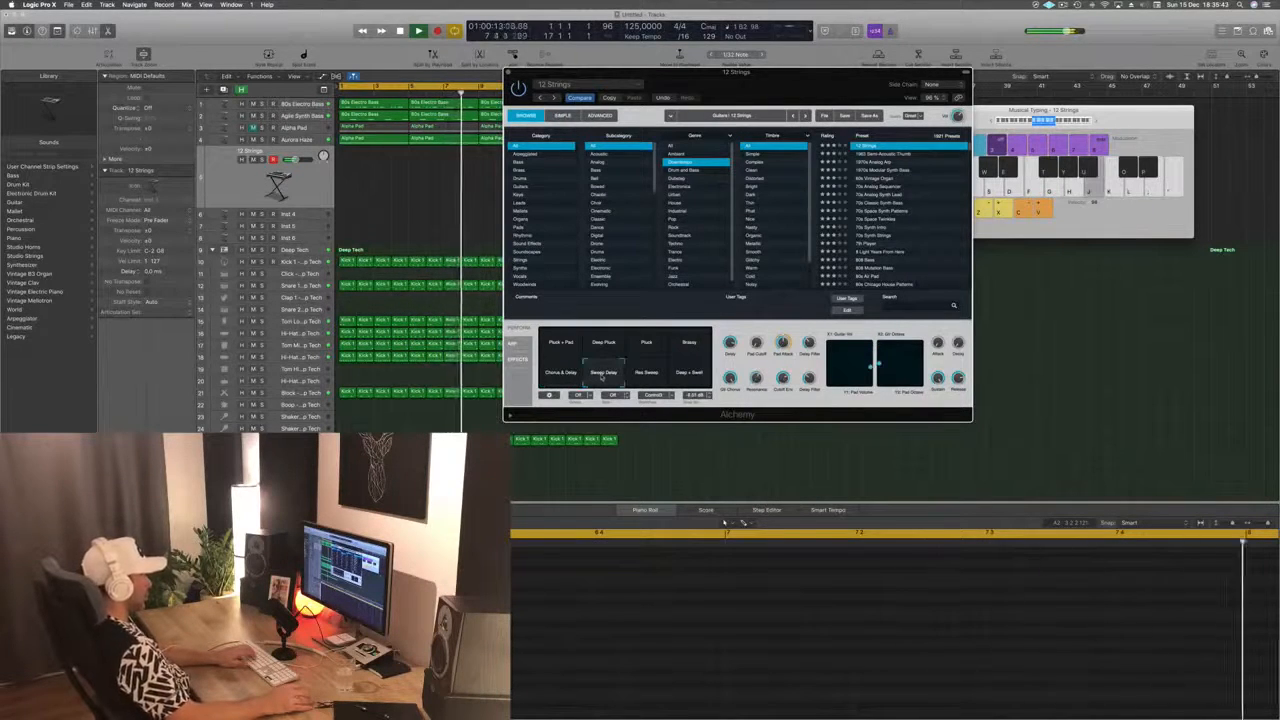
click(648, 374)
click(689, 372)
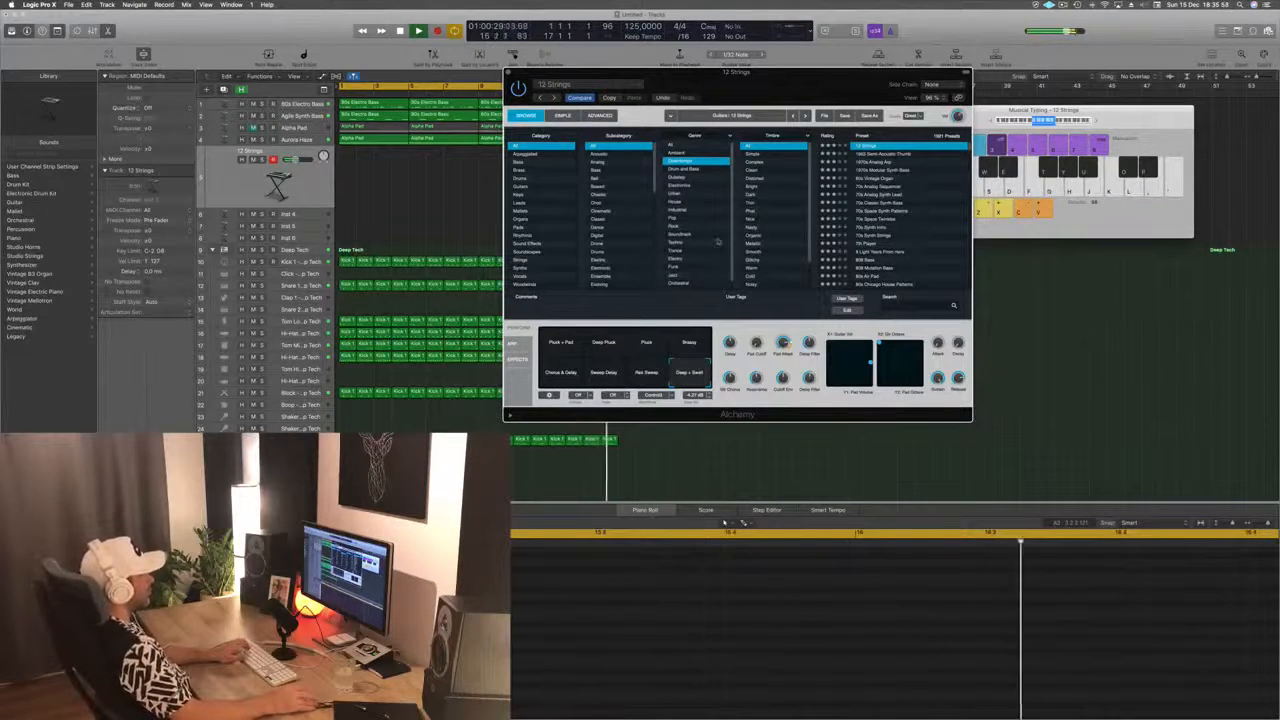
Step: Filter the Alchemy presets by the Techno genre, audition 70s Synth Lead Hero and load 70s Synth Strings
click(685, 243)
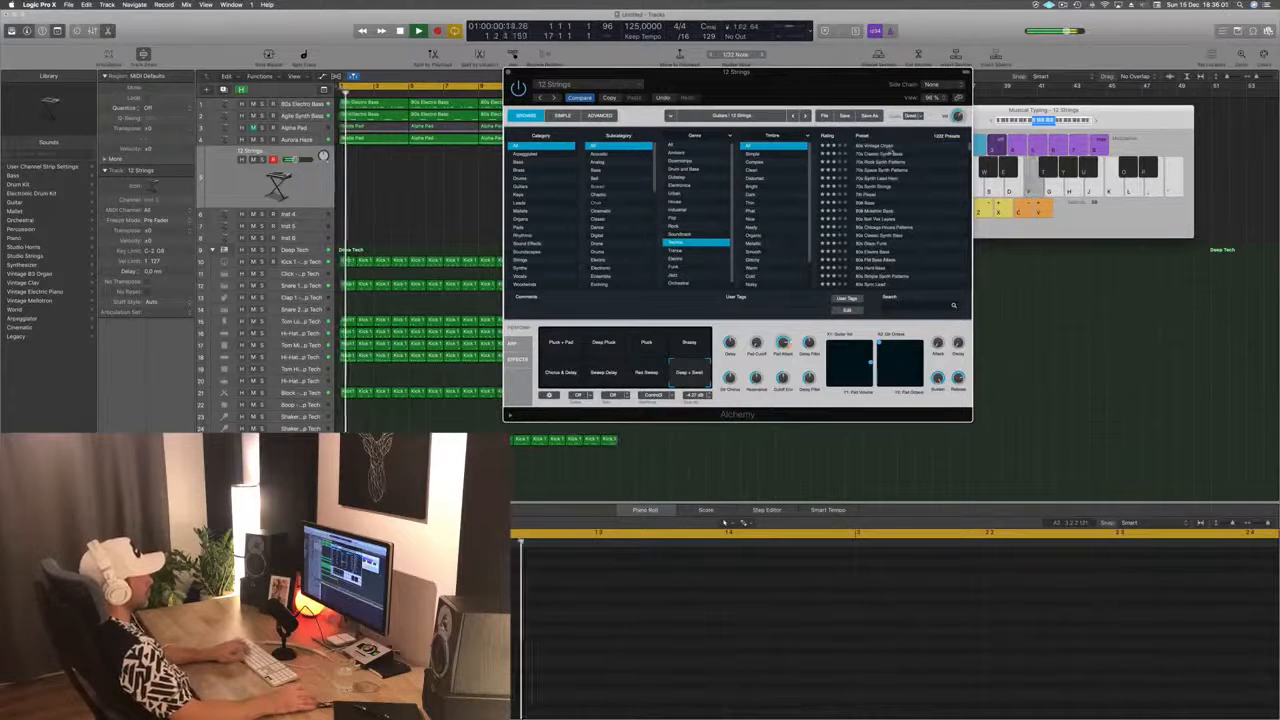
click(875, 179)
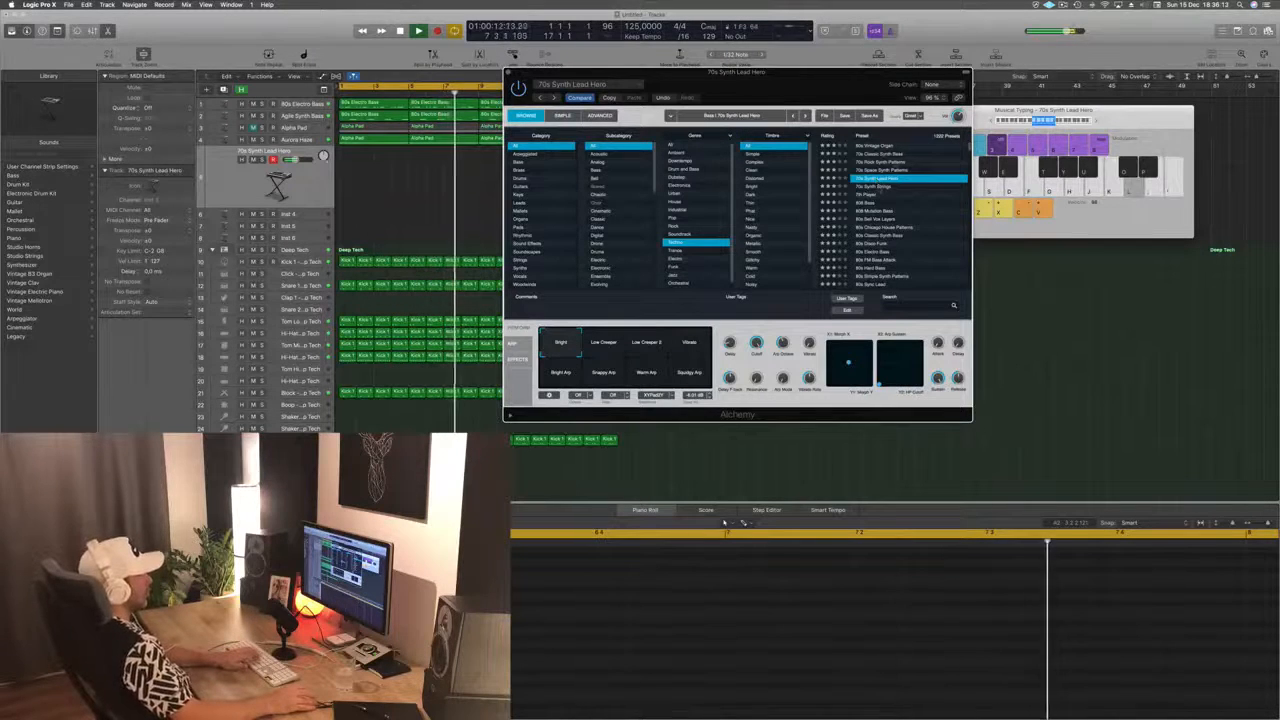
click(875, 186)
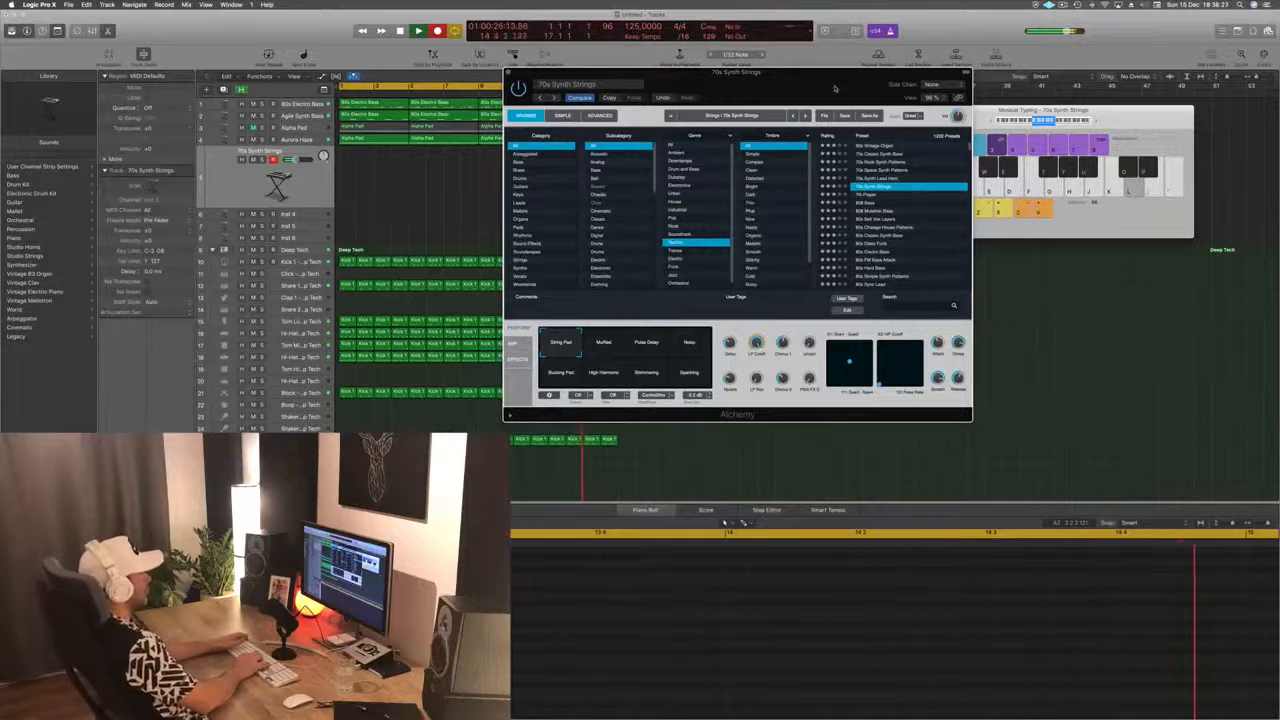
Step: Record a repeating descending three-note phrase on the 70s Synth Strings track with Musical Typing, and stop the recording
key(apostrophe)
key(semicolon)
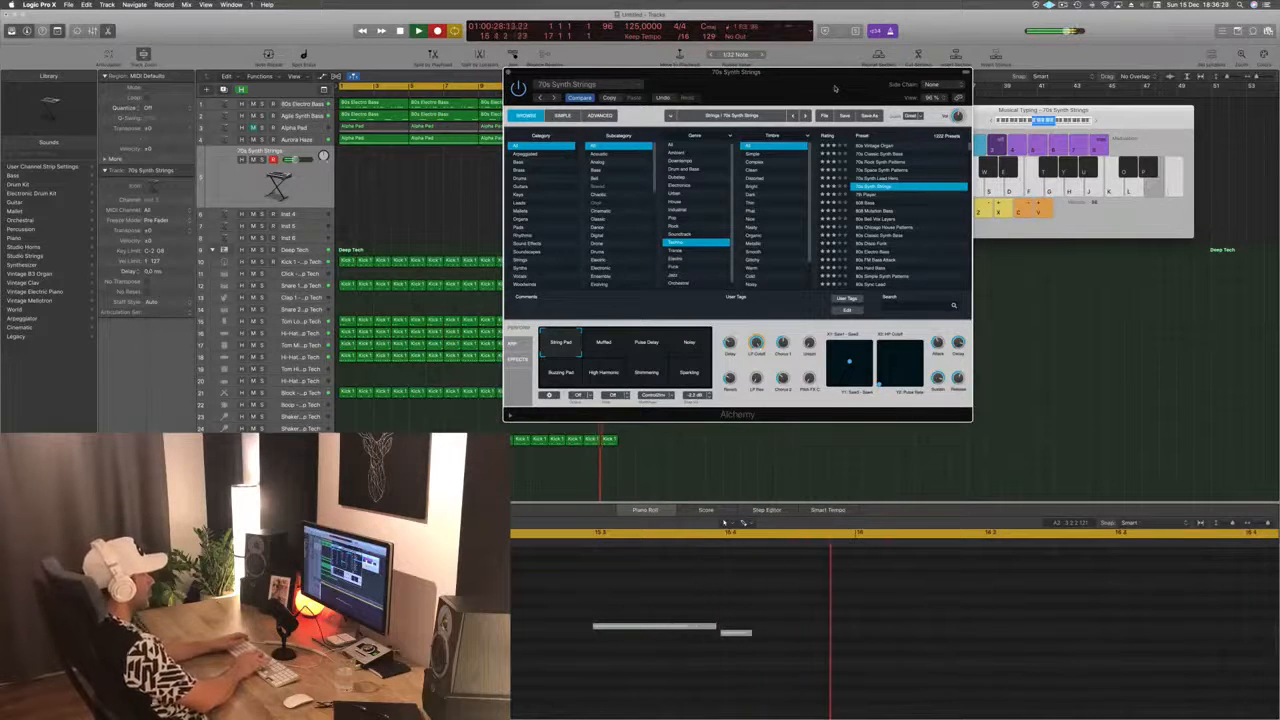
key(l)
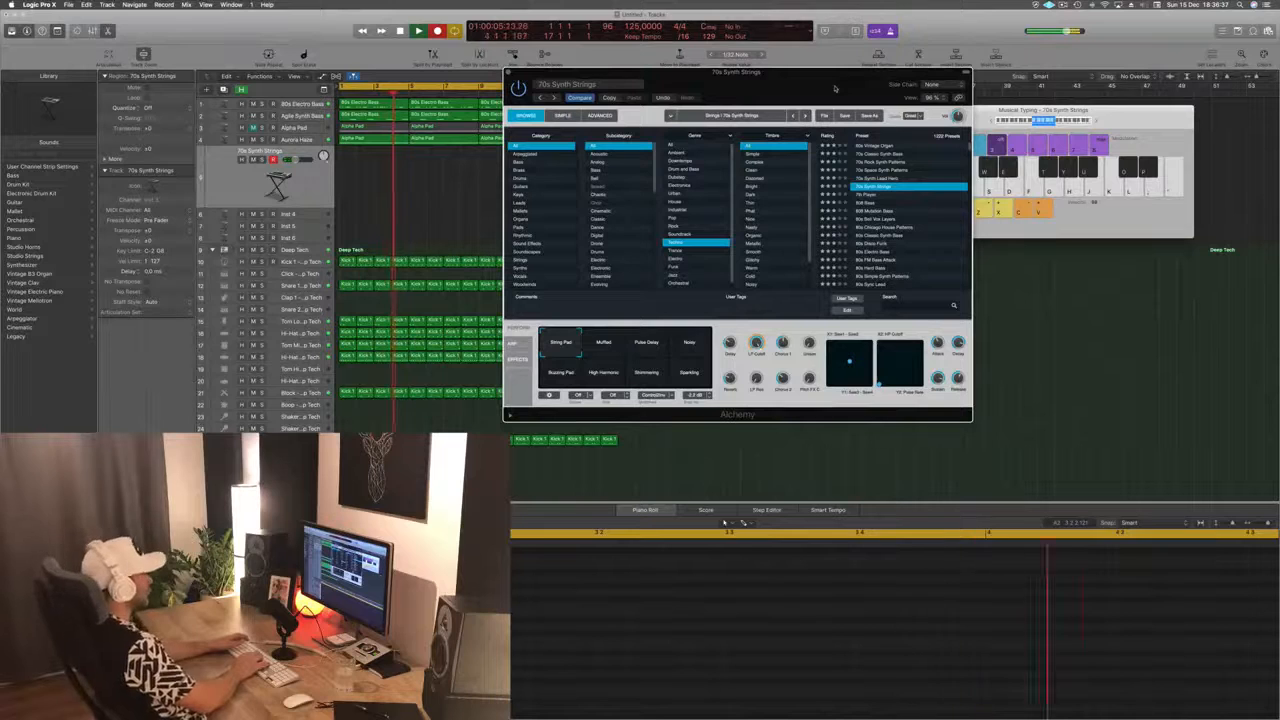
key(apostrophe)
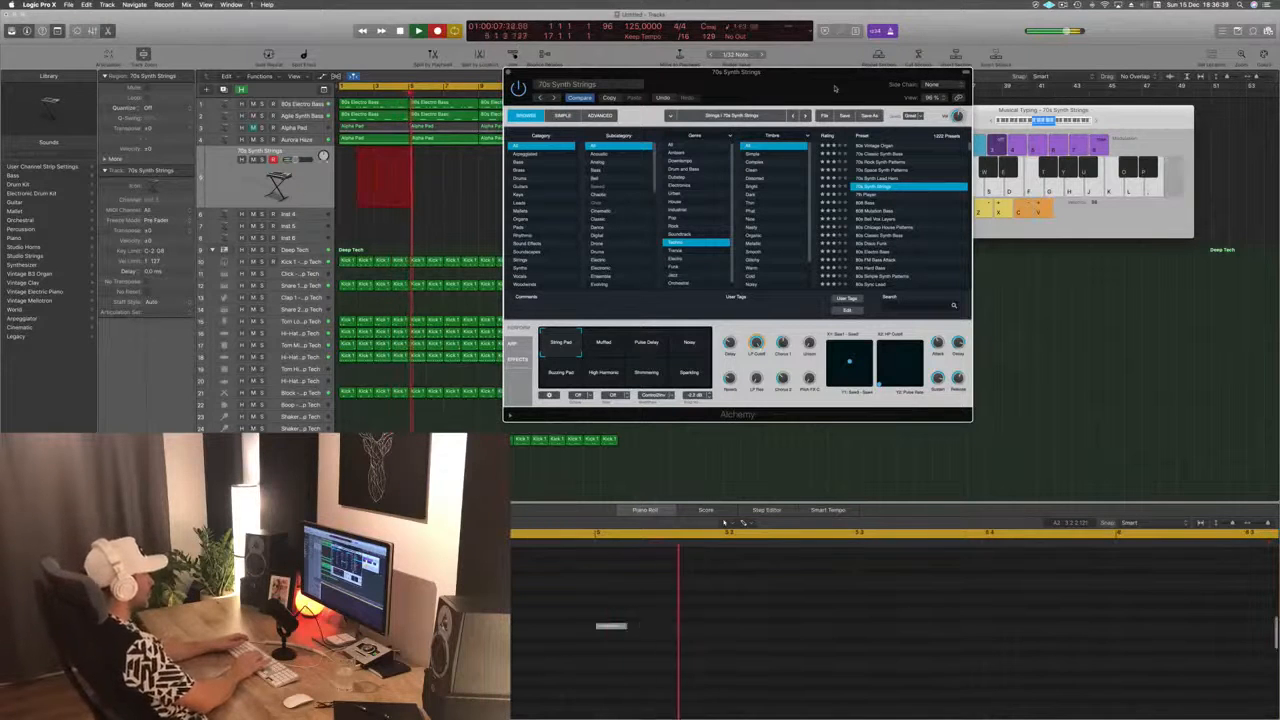
key(semicolon)
key(l)
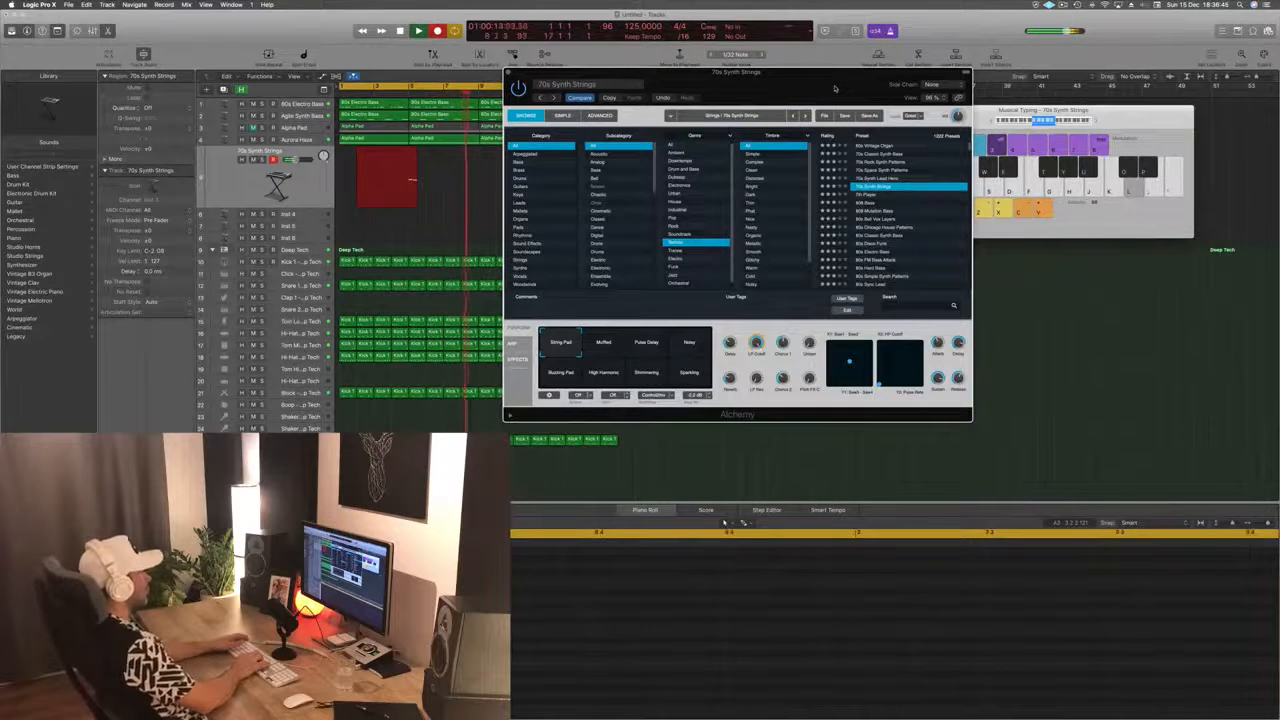
key(apostrophe)
key(semicolon)
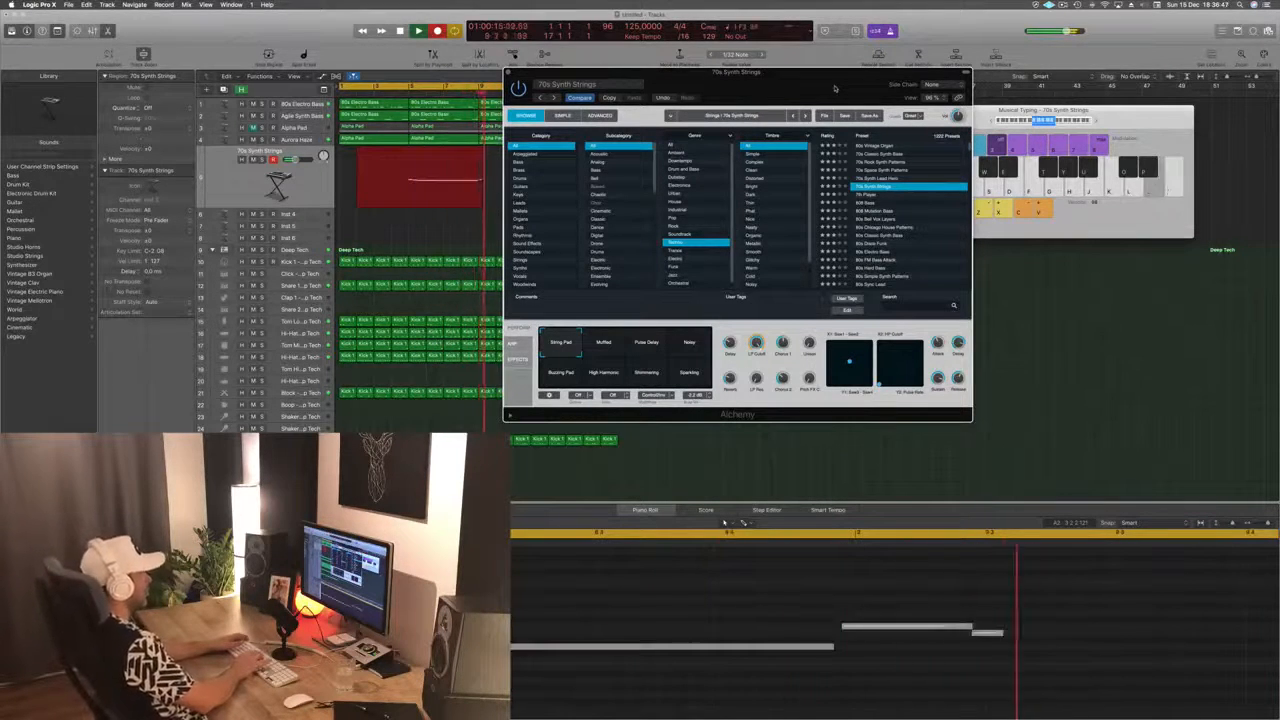
key(l)
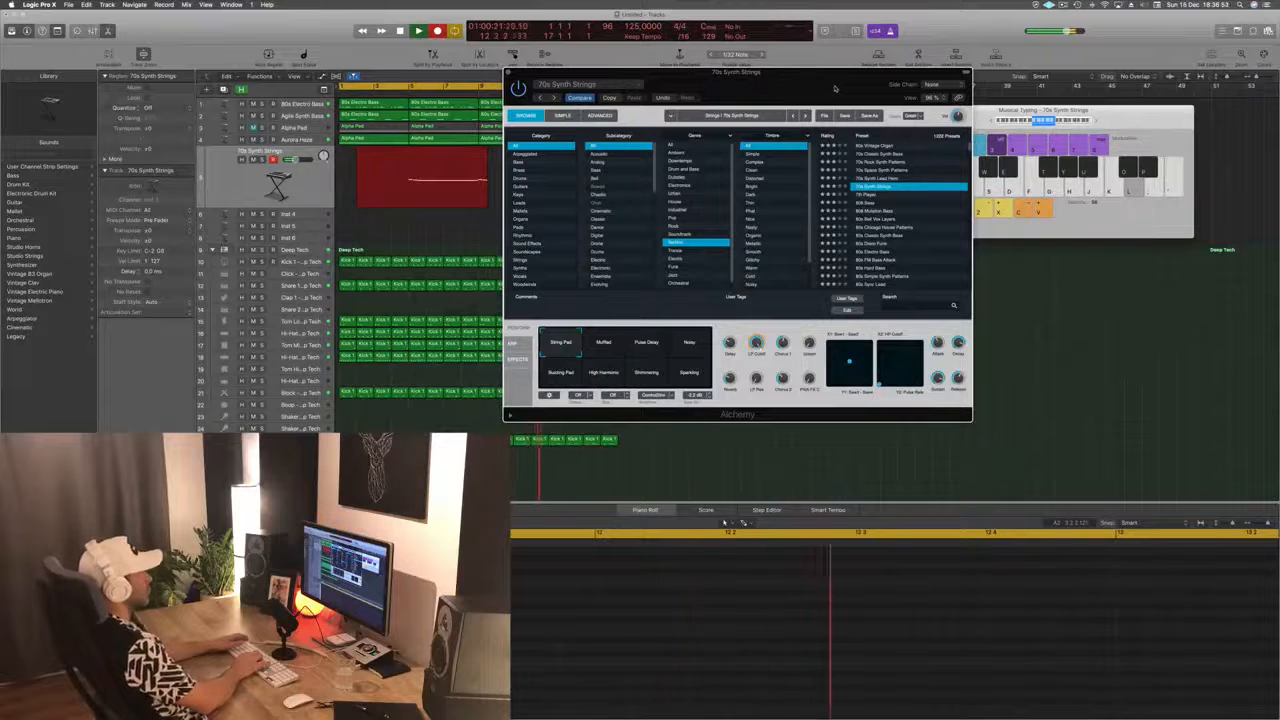
key(apostrophe)
key(semicolon)
key(l)
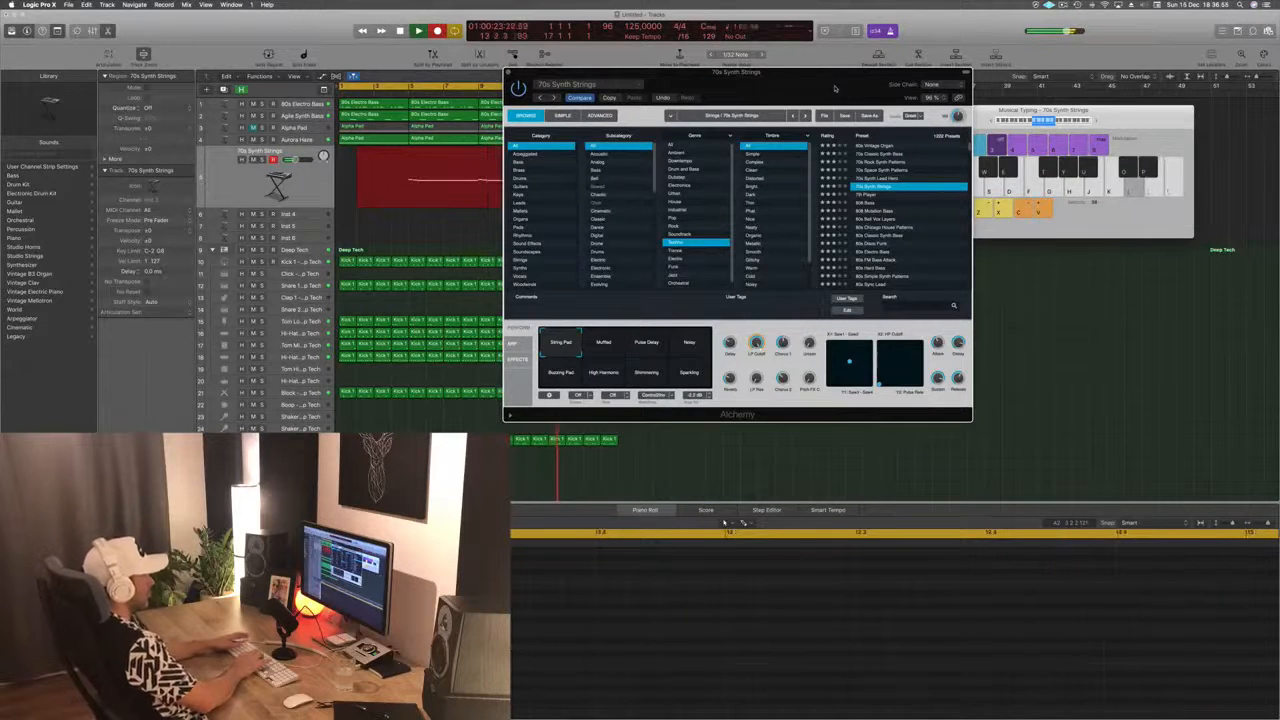
key(apostrophe)
key(semicolon)
key(l)
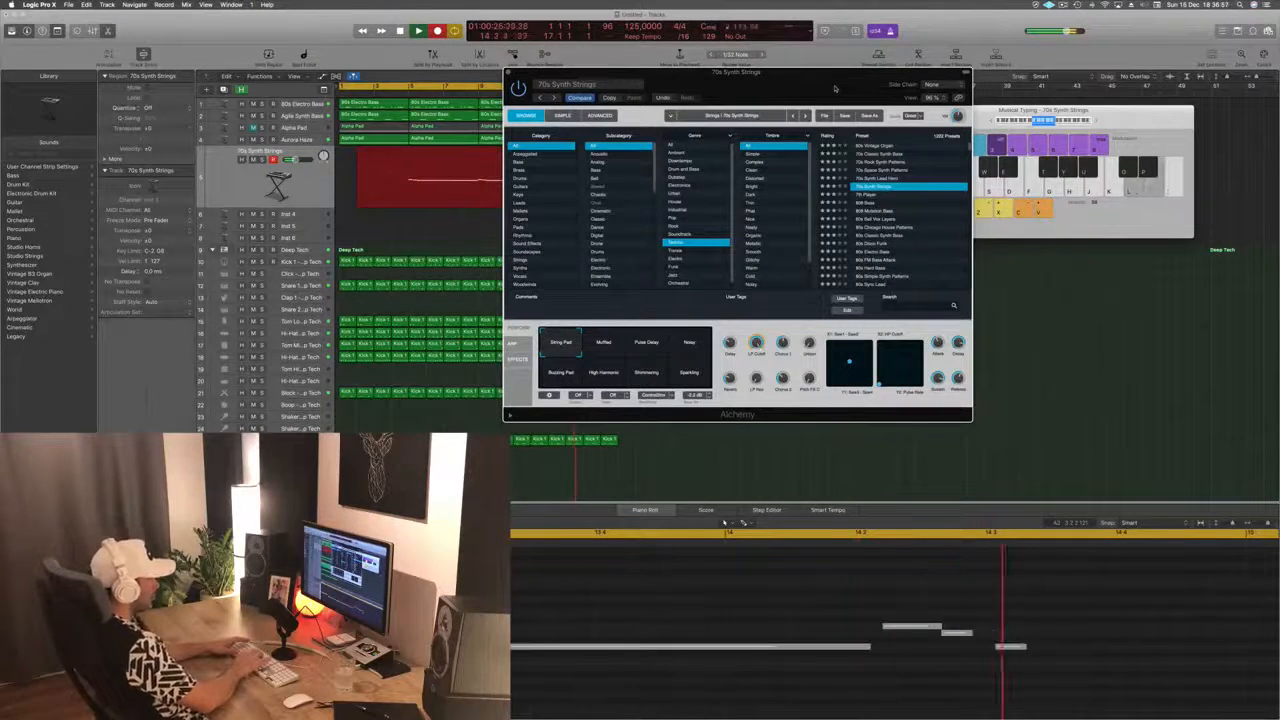
key(space)
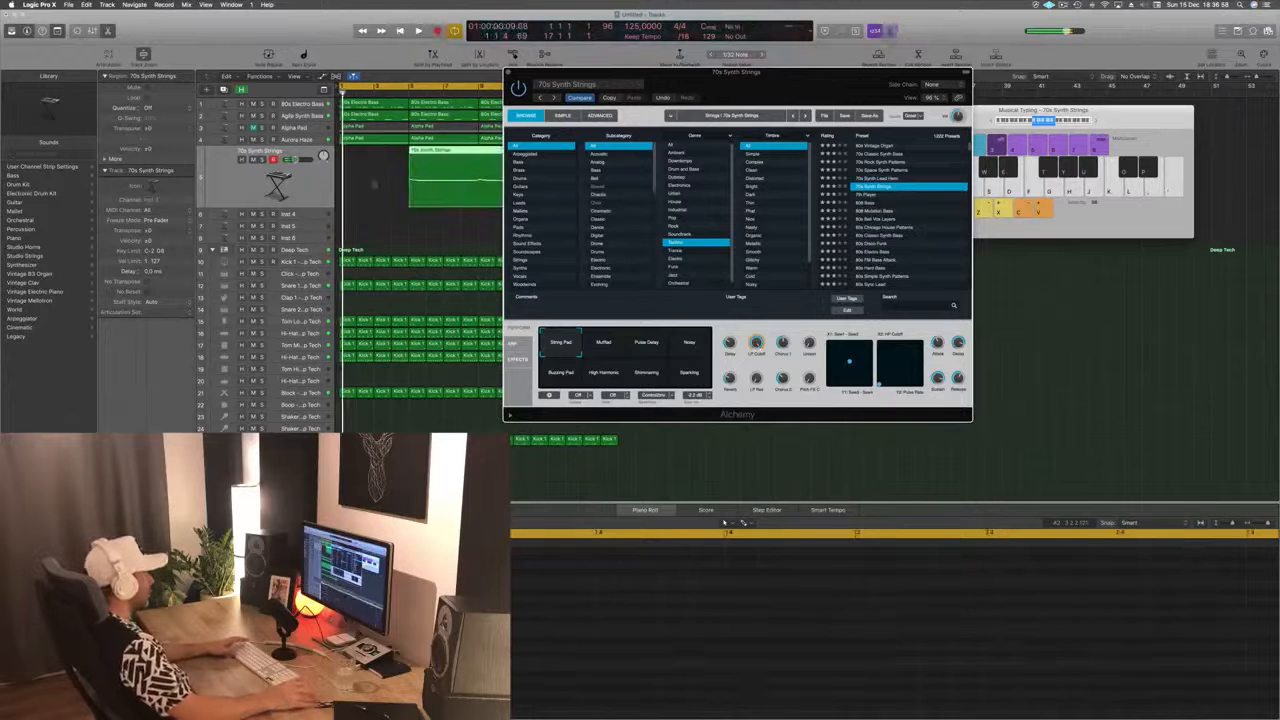
Step: Move the recorded 70s Synth Strings region to bar 1 and play it back to check its notes
drag(444, 150, 371, 150)
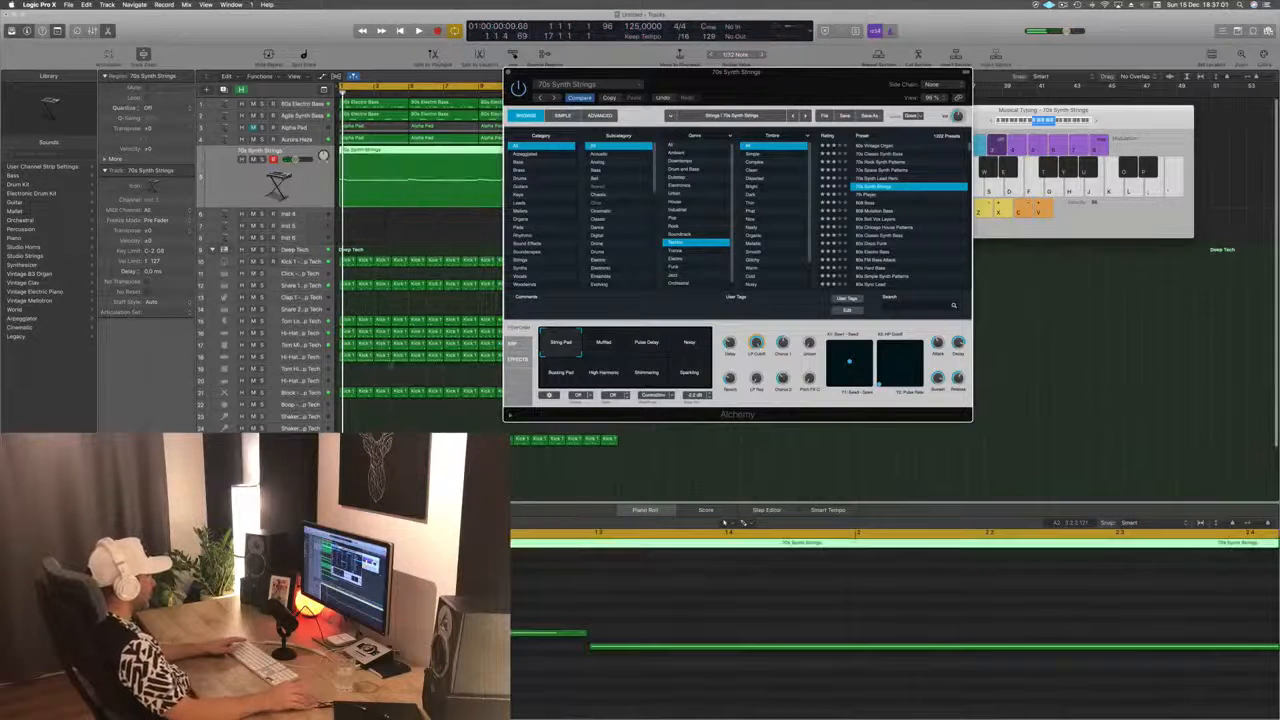
key(space)
click(724, 522)
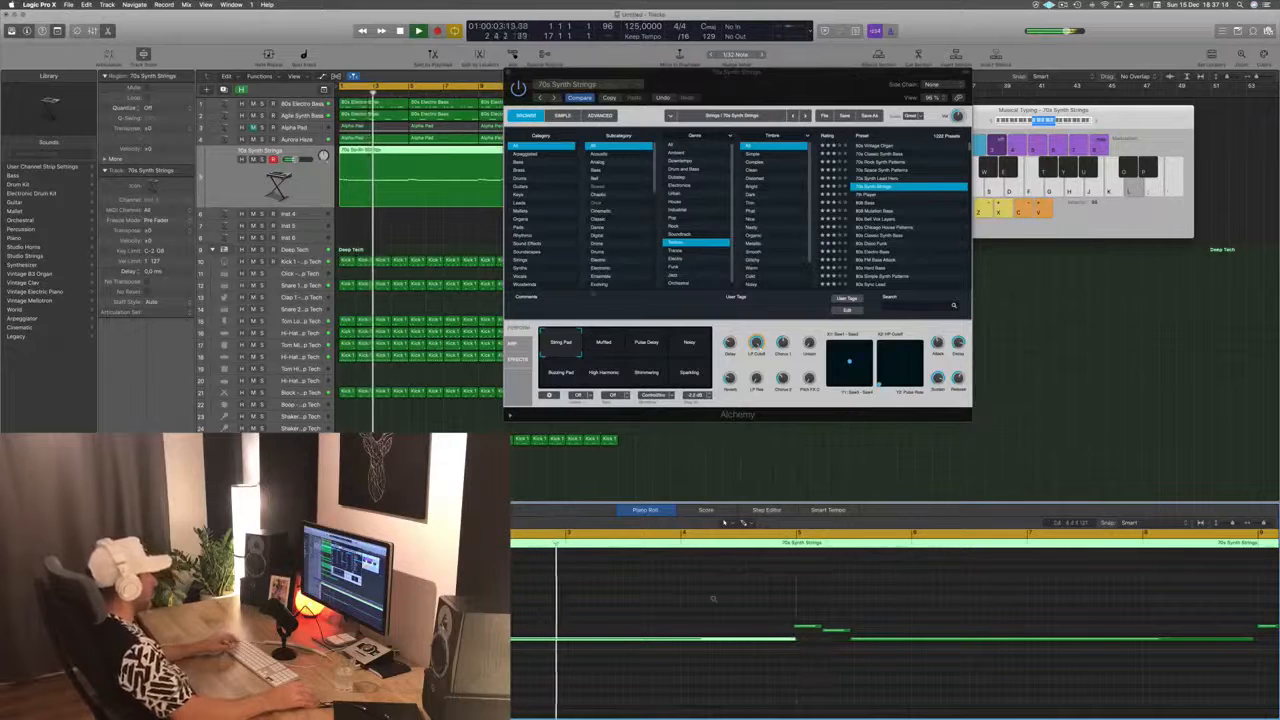
key(space)
Step: Split the 70s Synth Strings region at bar 5 with the Split option for crossing notes, and delete the short leftover note at its end
double_click(411, 193)
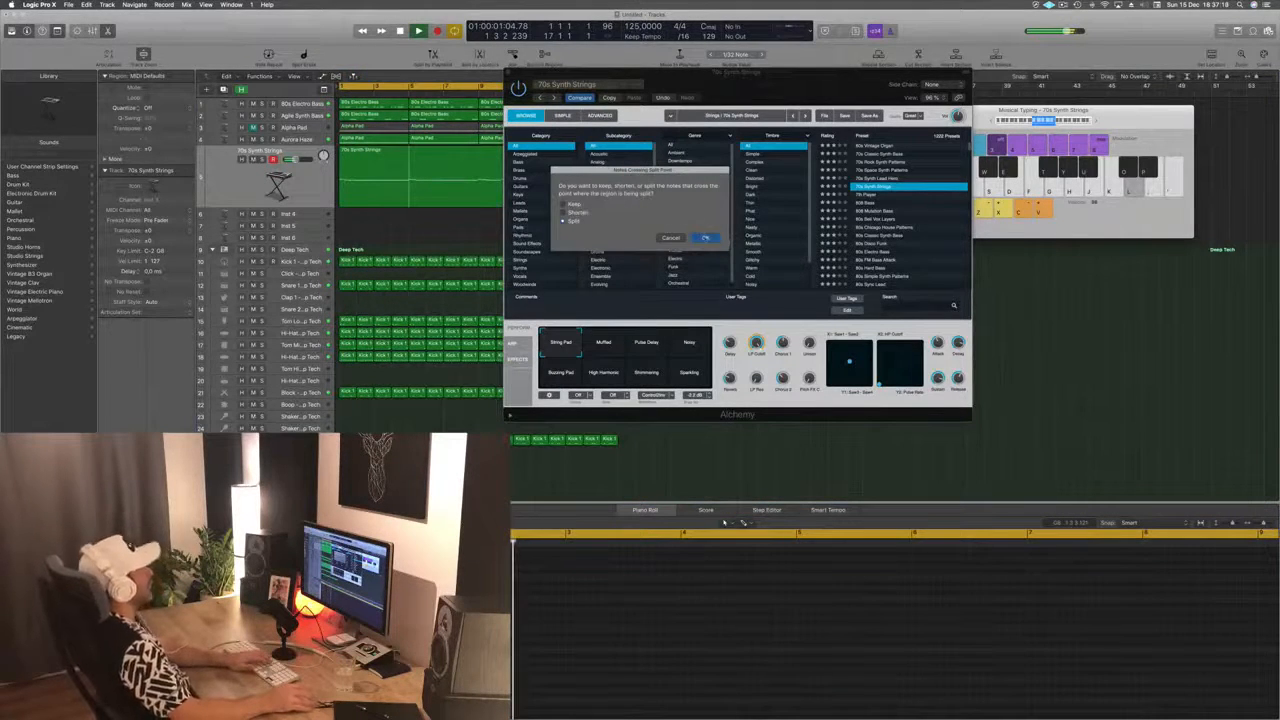
key(Return)
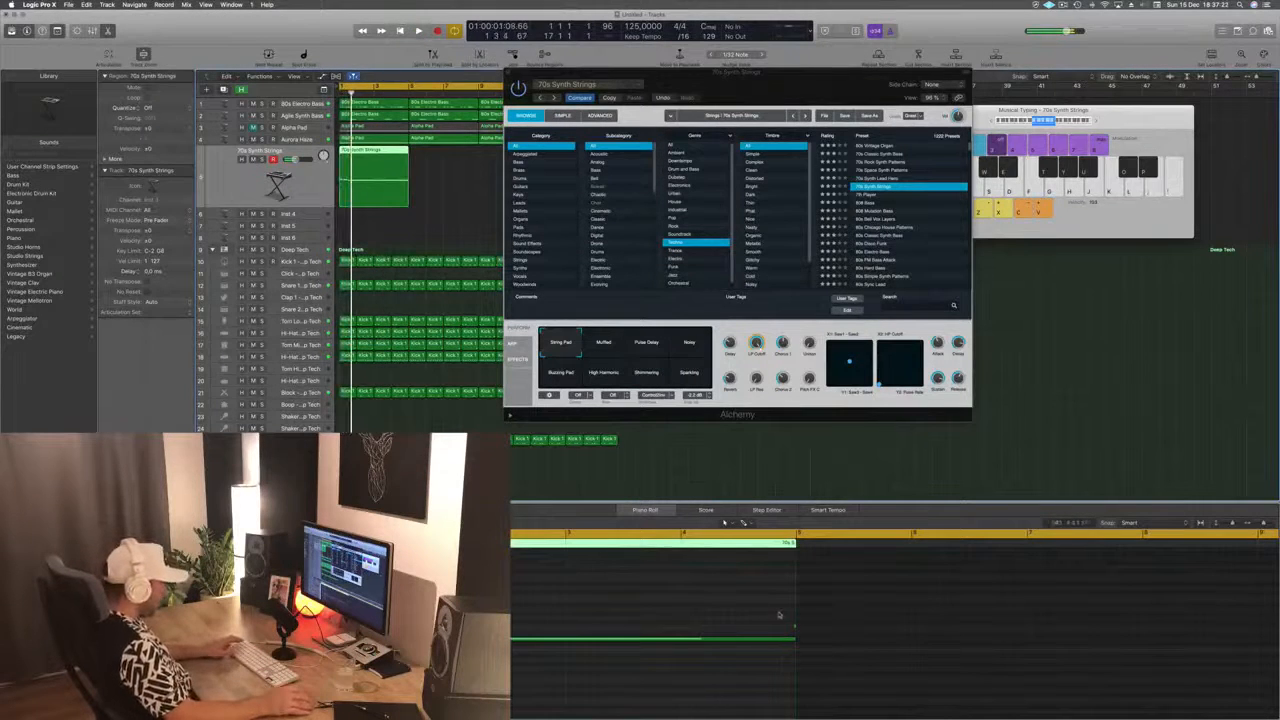
drag(779, 614, 811, 628)
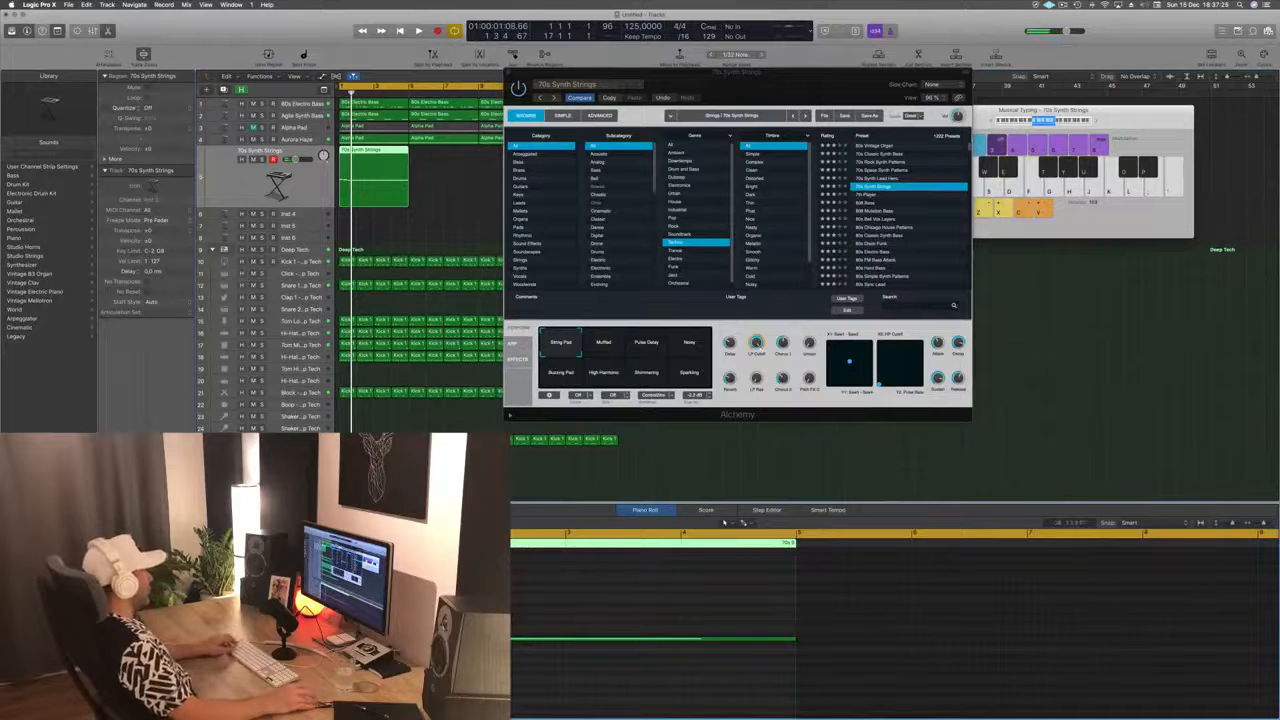
Step: Fill the 70s Synth Strings track up to bar 17 with copies of the four-bar region, removing the leftover region near bar 15
drag(367, 152, 440, 167)
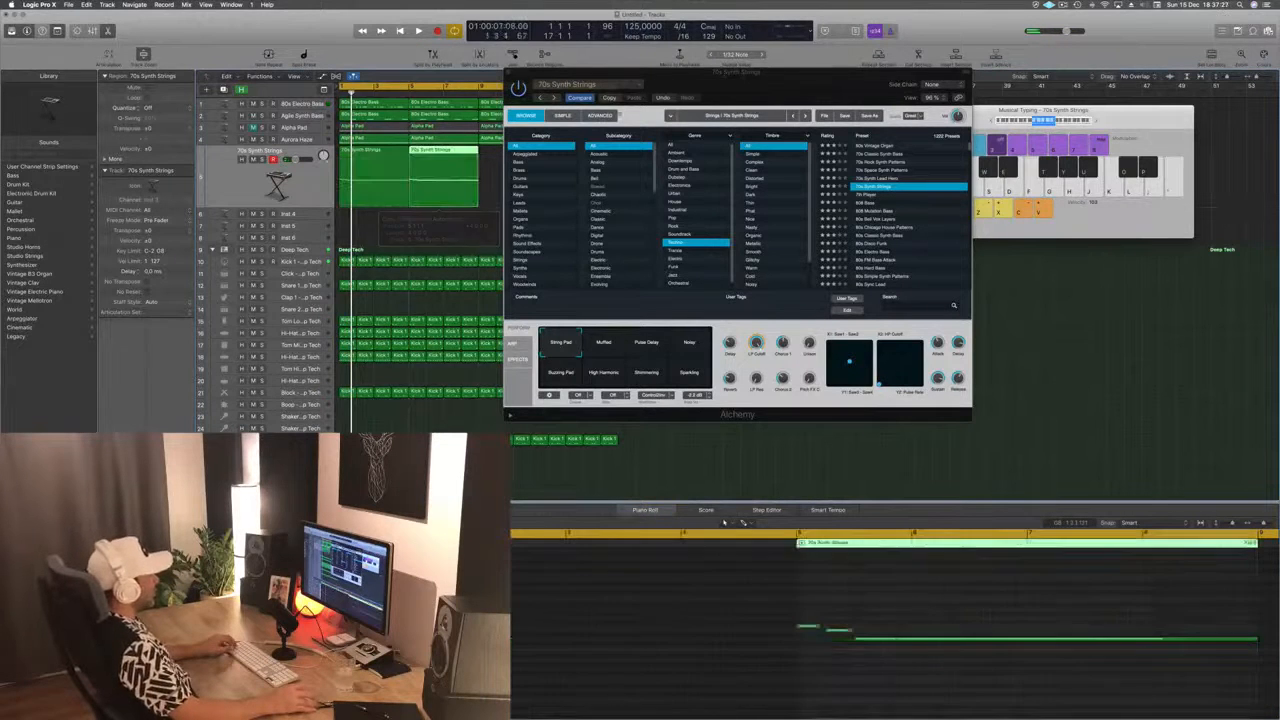
drag(526, 73, 470, 308)
click(595, 183)
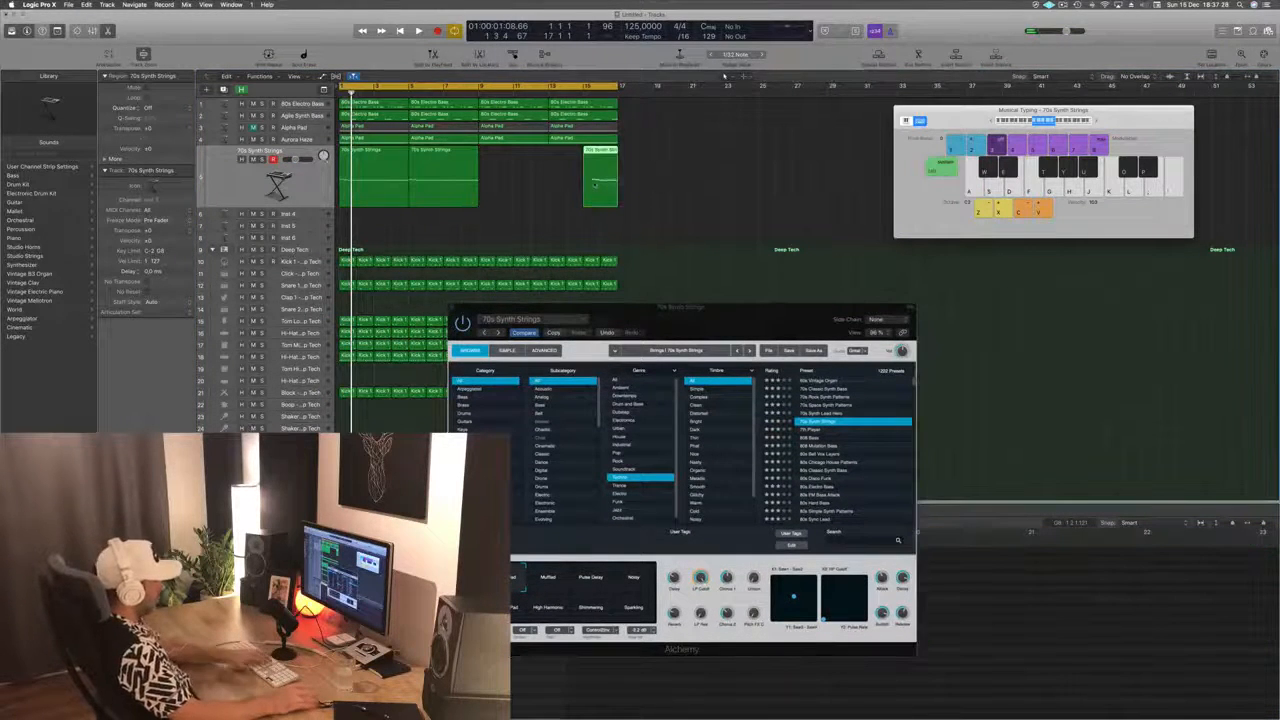
drag(448, 162, 582, 163)
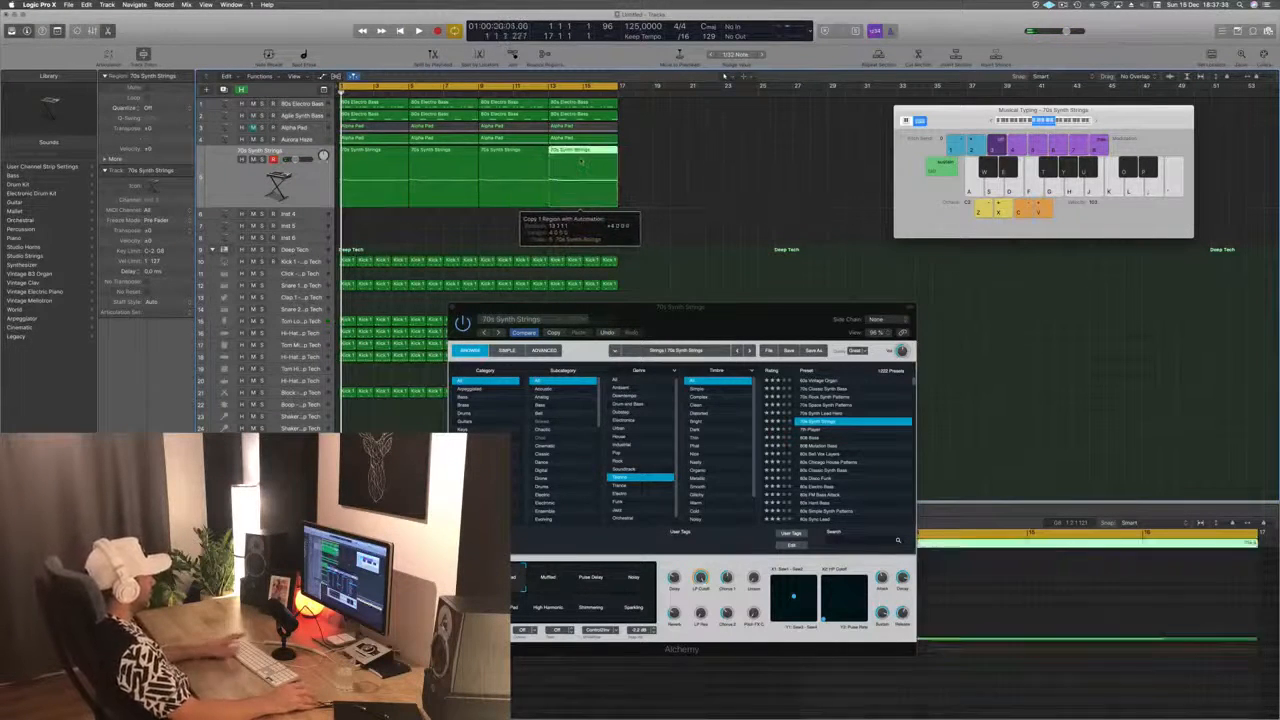
Step: Play the copied regions, move the Alchemy window higher and audition the Muffled, Pulse Delay and Noisy snapshots
key(space)
drag(667, 330, 647, 214)
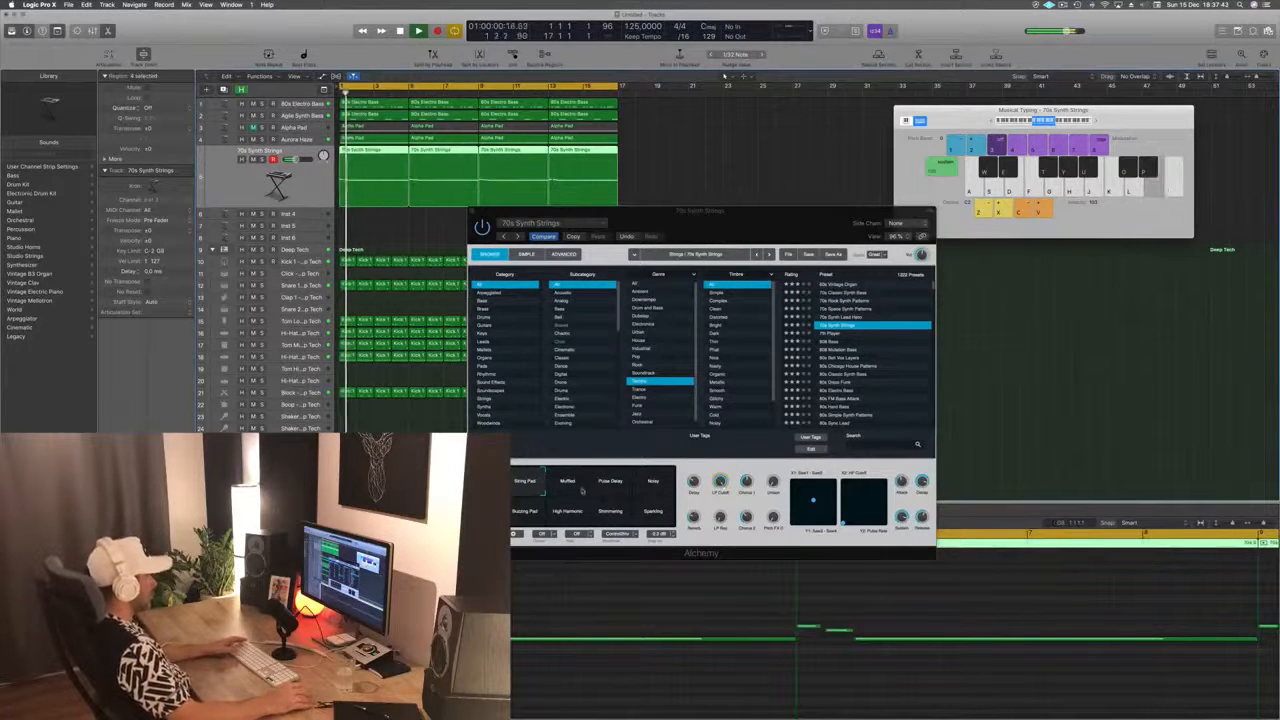
click(572, 485)
click(613, 485)
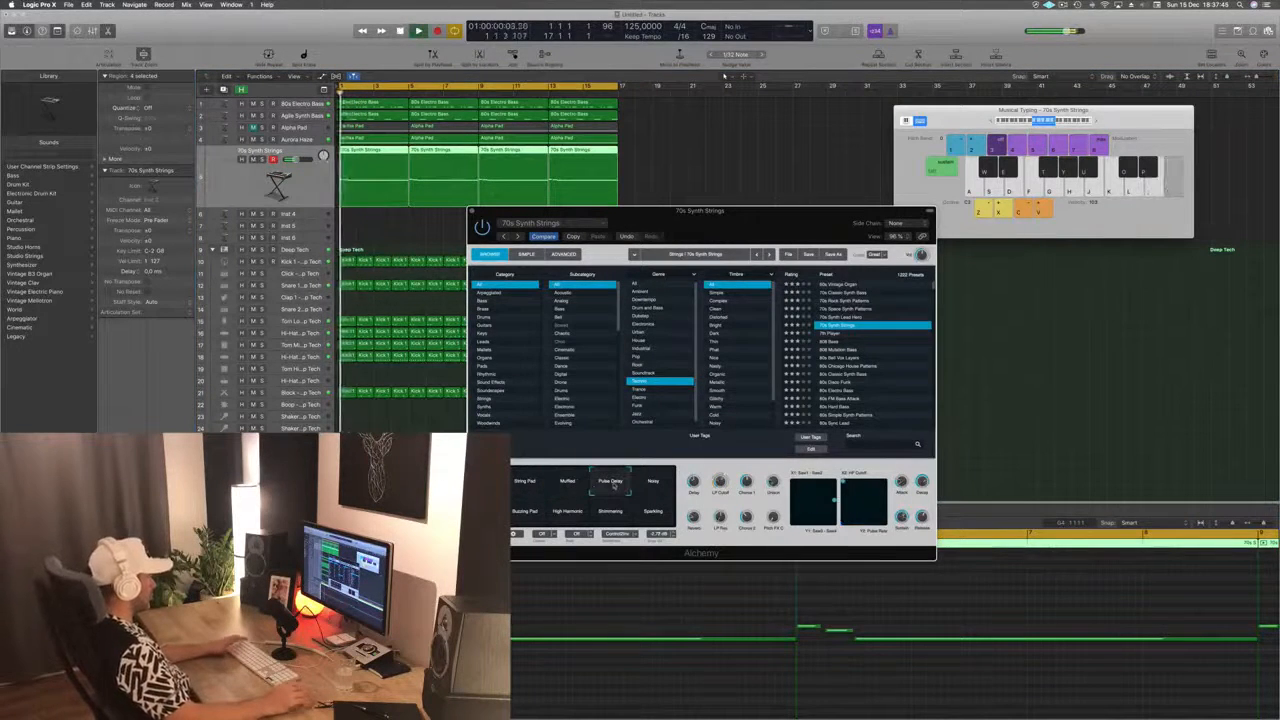
click(654, 484)
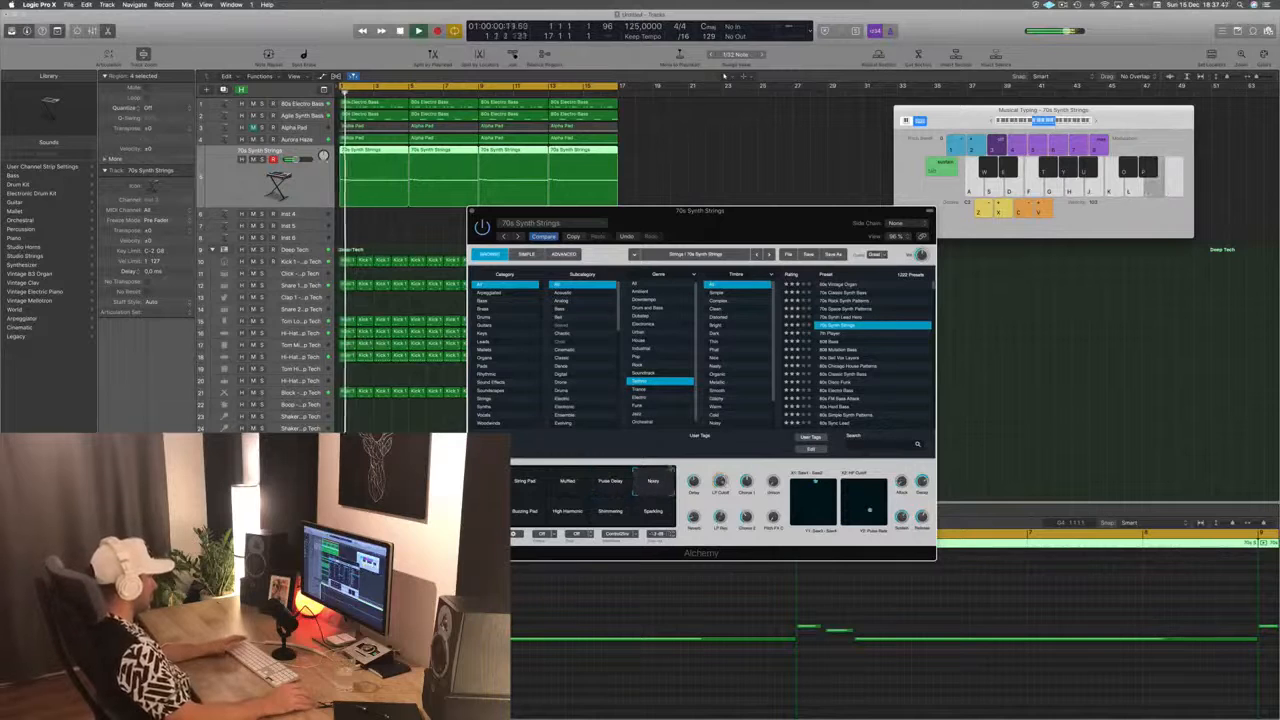
Step: Audition the Buzzing Pad, High Harmonic and Shimmering snapshots, restart playback and choose Sparkling
click(524, 515)
click(562, 512)
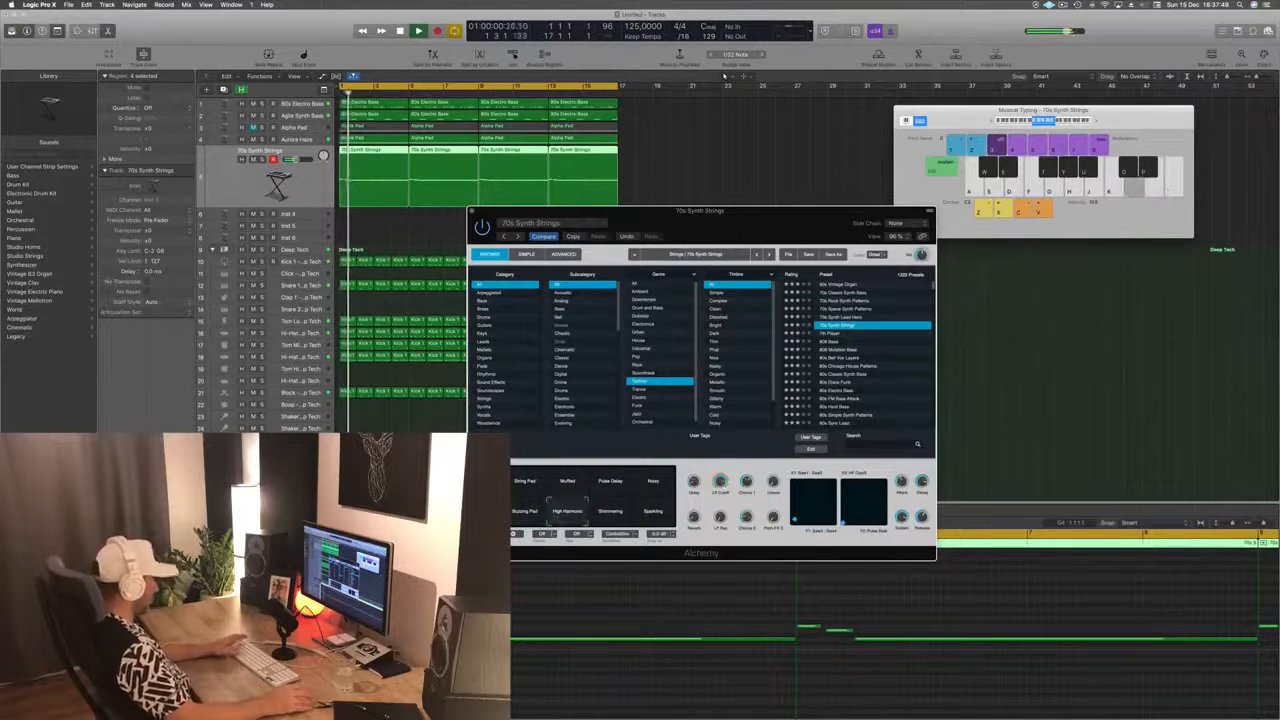
click(612, 515)
key(space)
key(space)
click(656, 517)
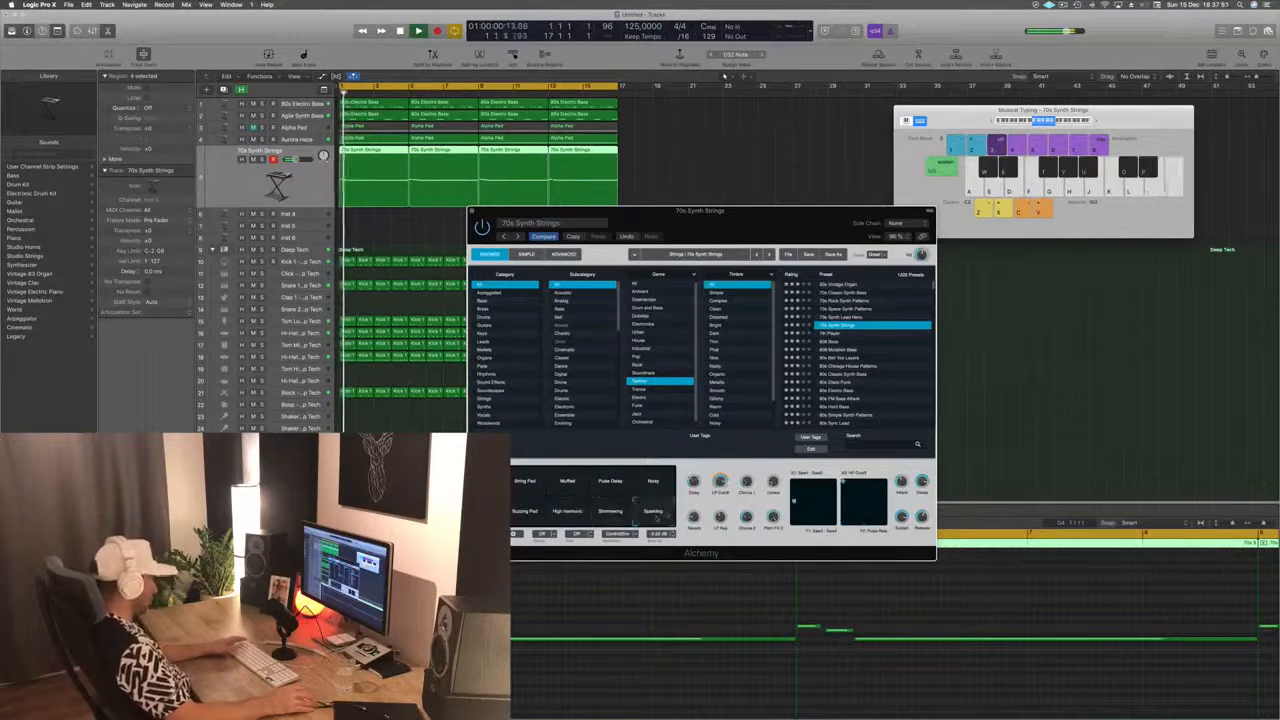
Step: Choose the String Pad snapshot, try the 7th Player preset and reload the 70s Synth Strings preset during playback
click(522, 478)
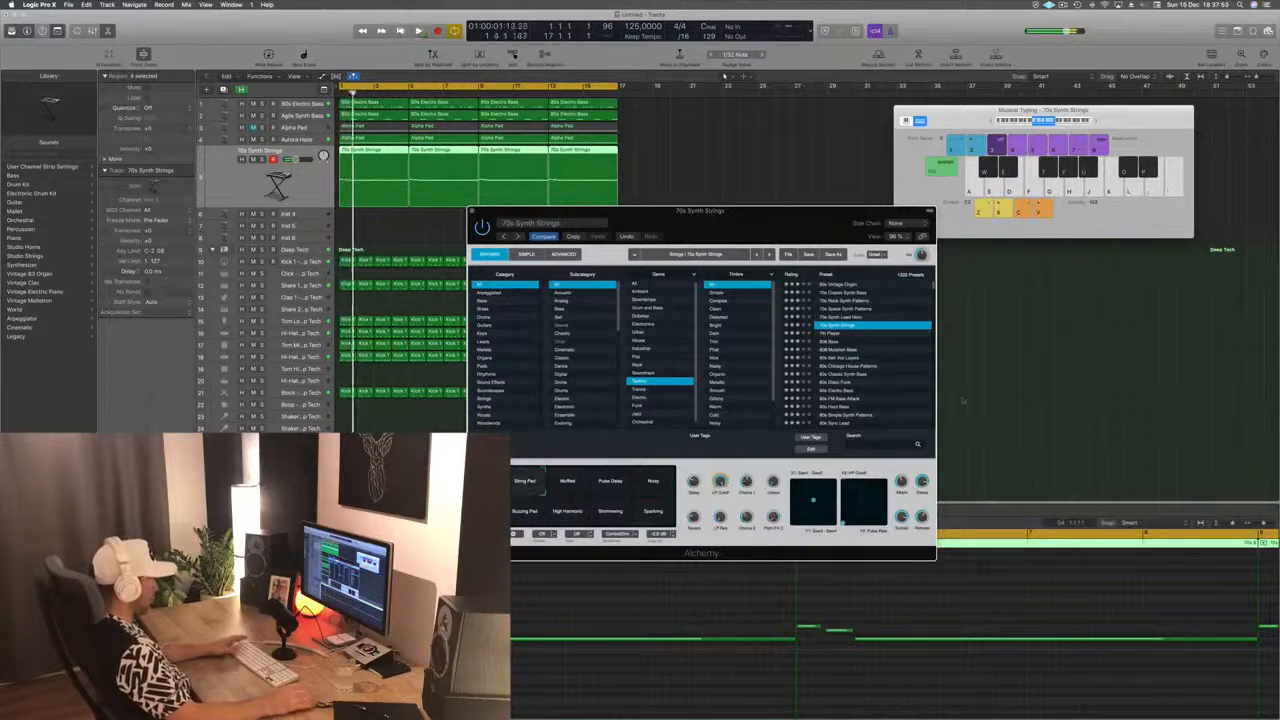
click(836, 334)
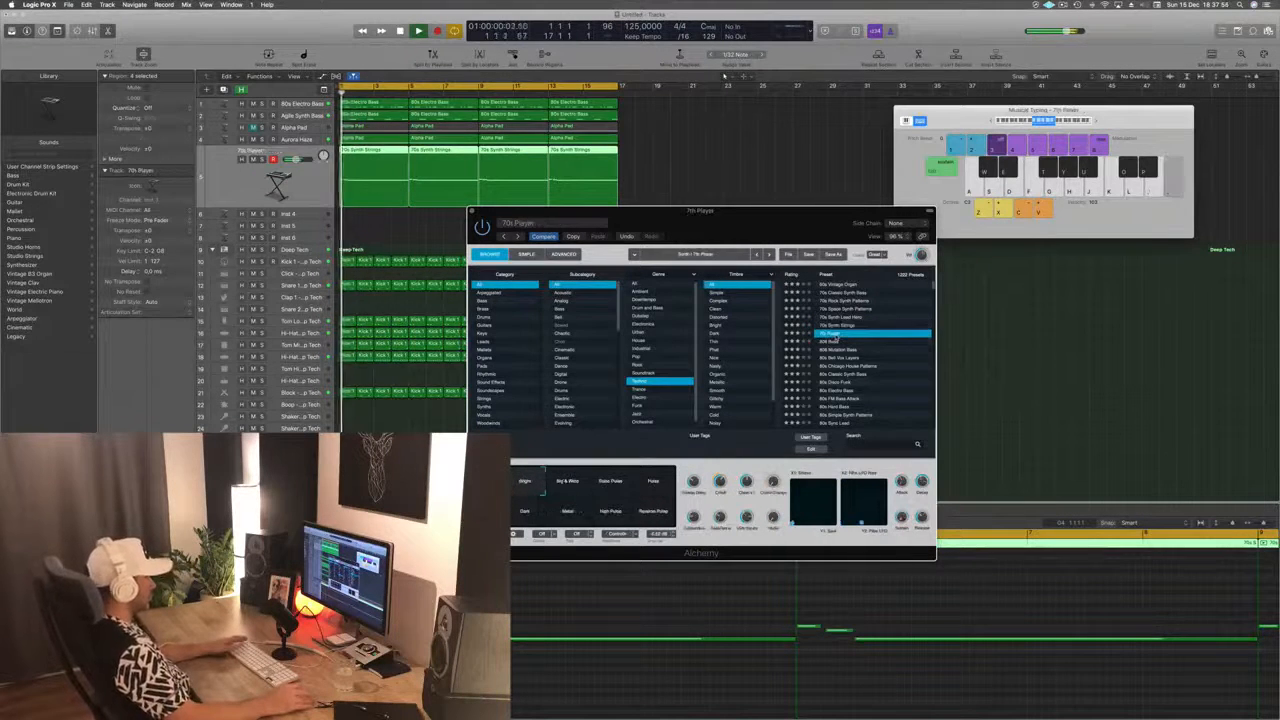
click(846, 326)
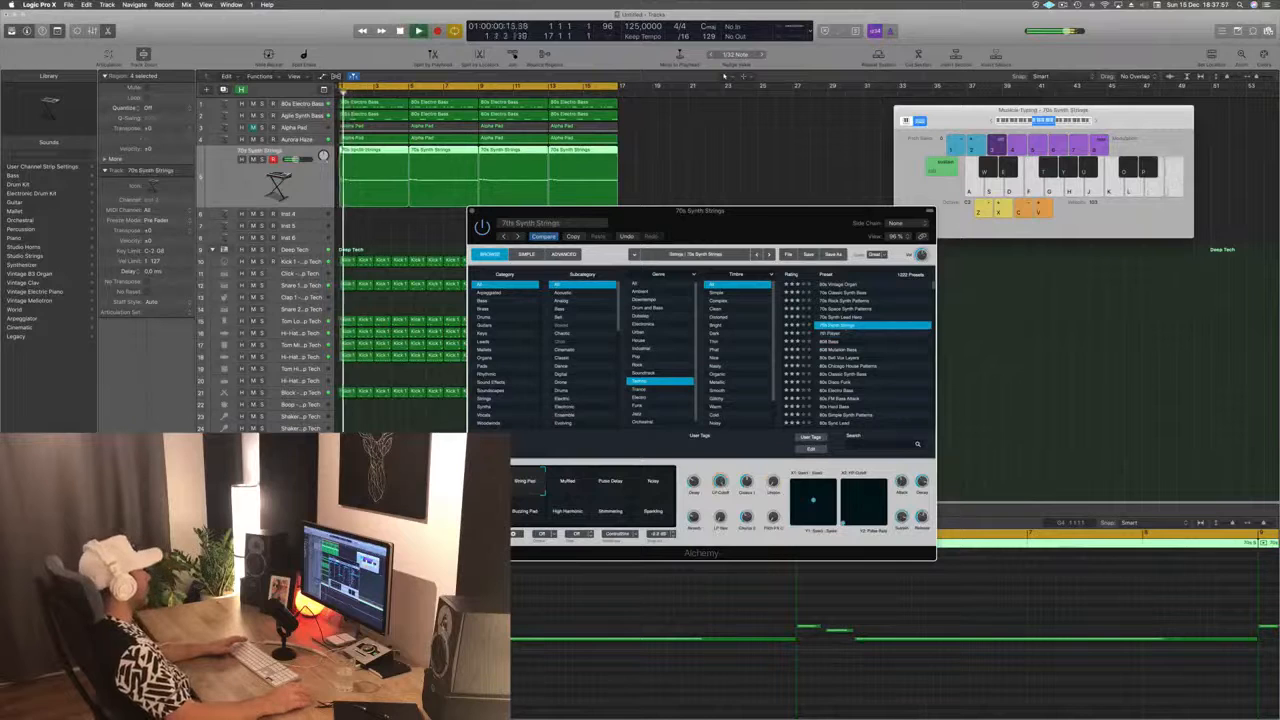
Step: Move the Alchemy window clear of the recorded regions and reselect the 70s Synth Strings track
drag(808, 211, 1053, 137)
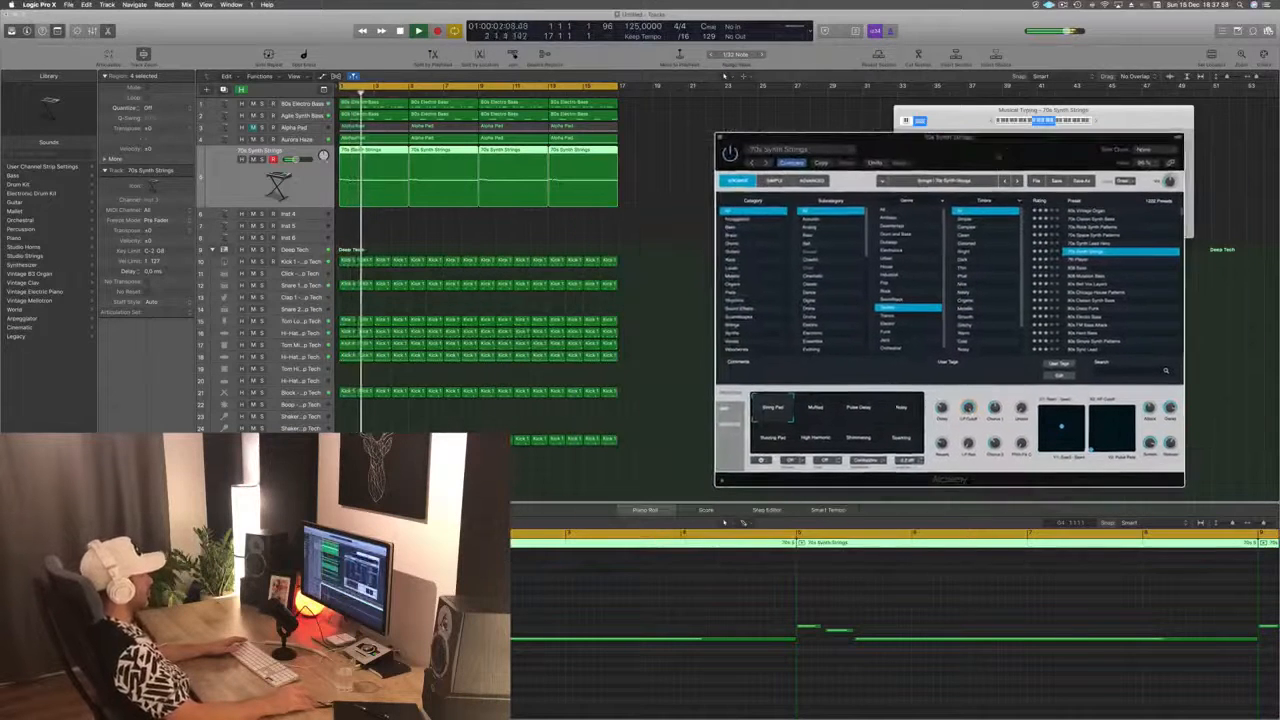
click(250, 185)
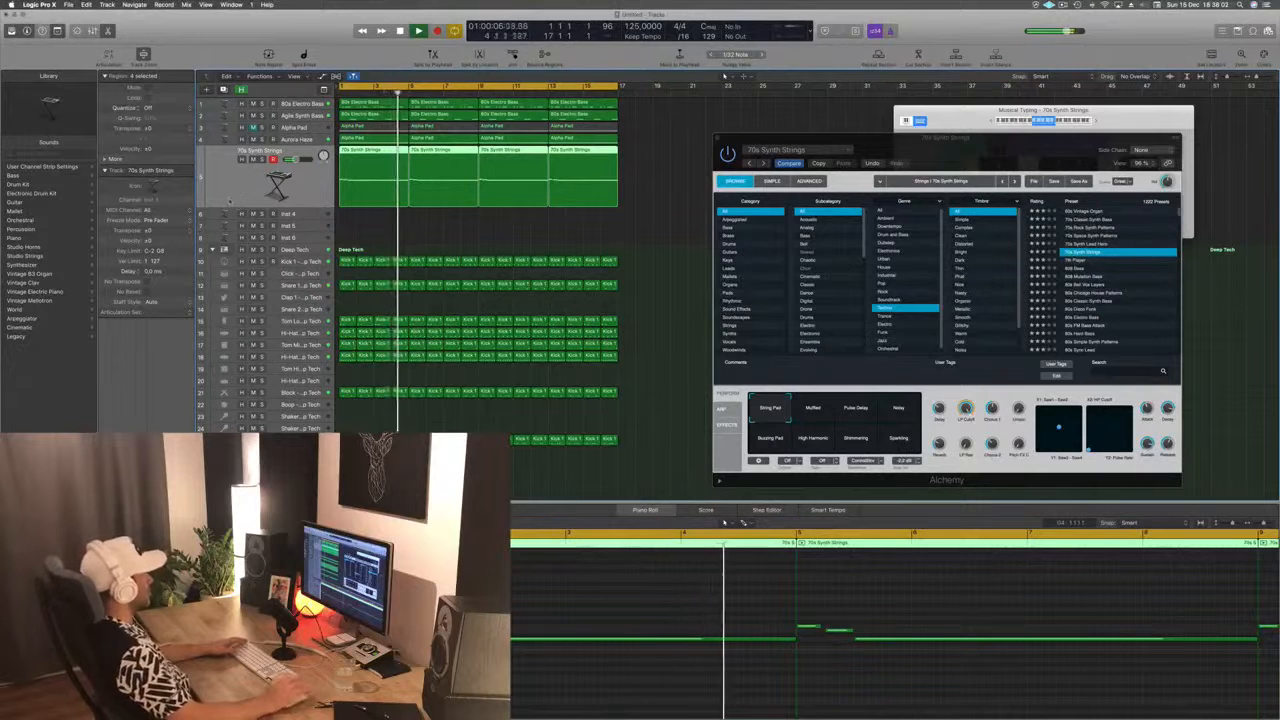
click(229, 213)
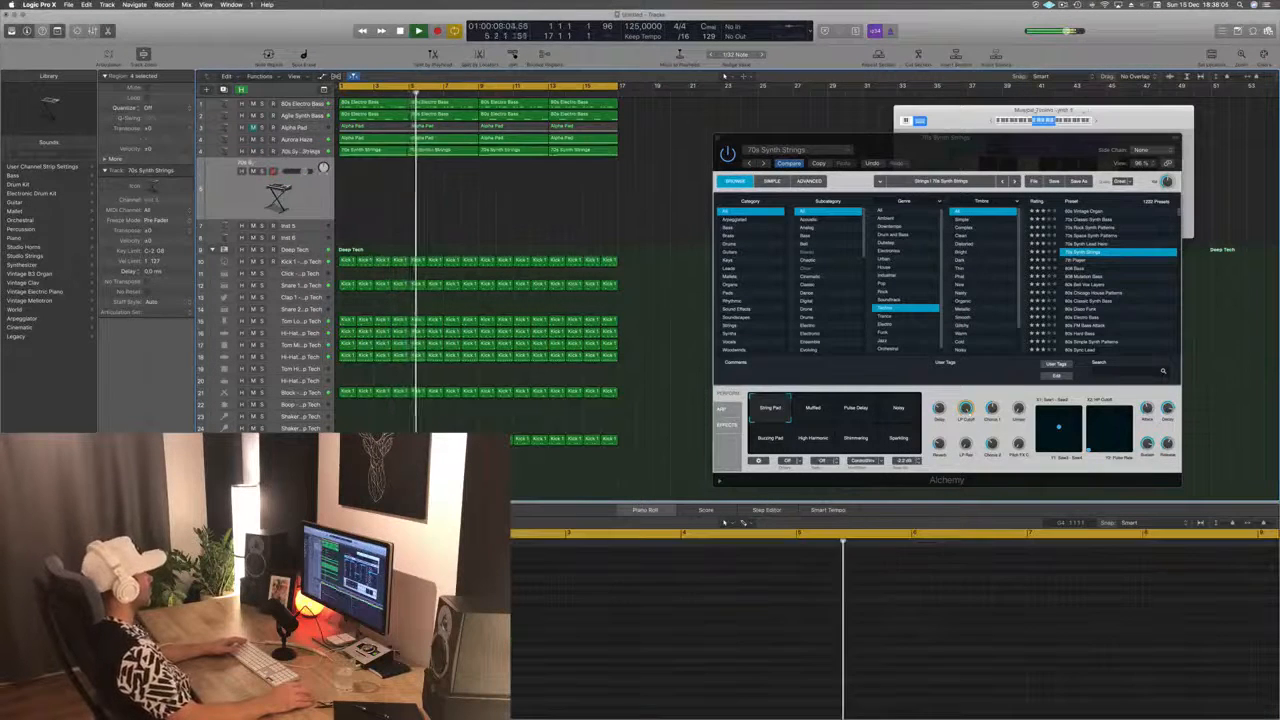
key(Up)
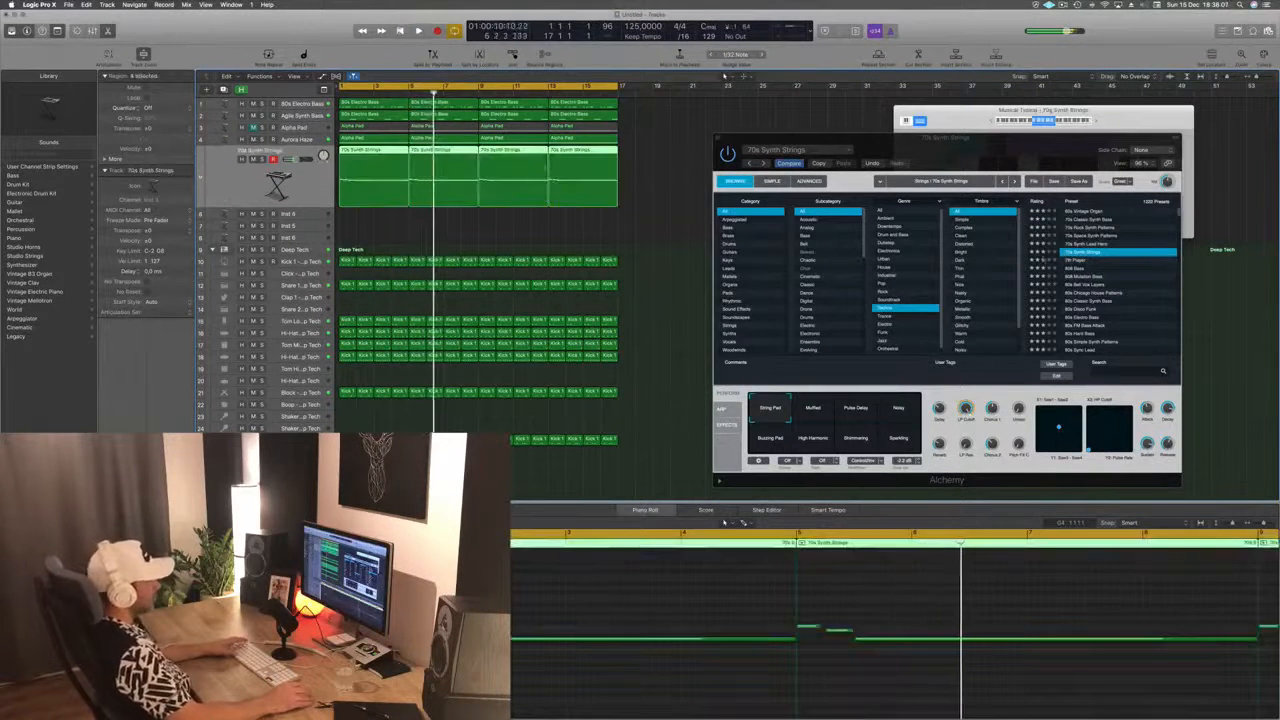
Step: Restart playback and audition the 80s Hard Bass, 90s Drama Keys, Abstract Electric Piano and Acid Trance Pattern presets on the track
key(space)
scroll(1096, 312, down, 2)
click(1098, 300)
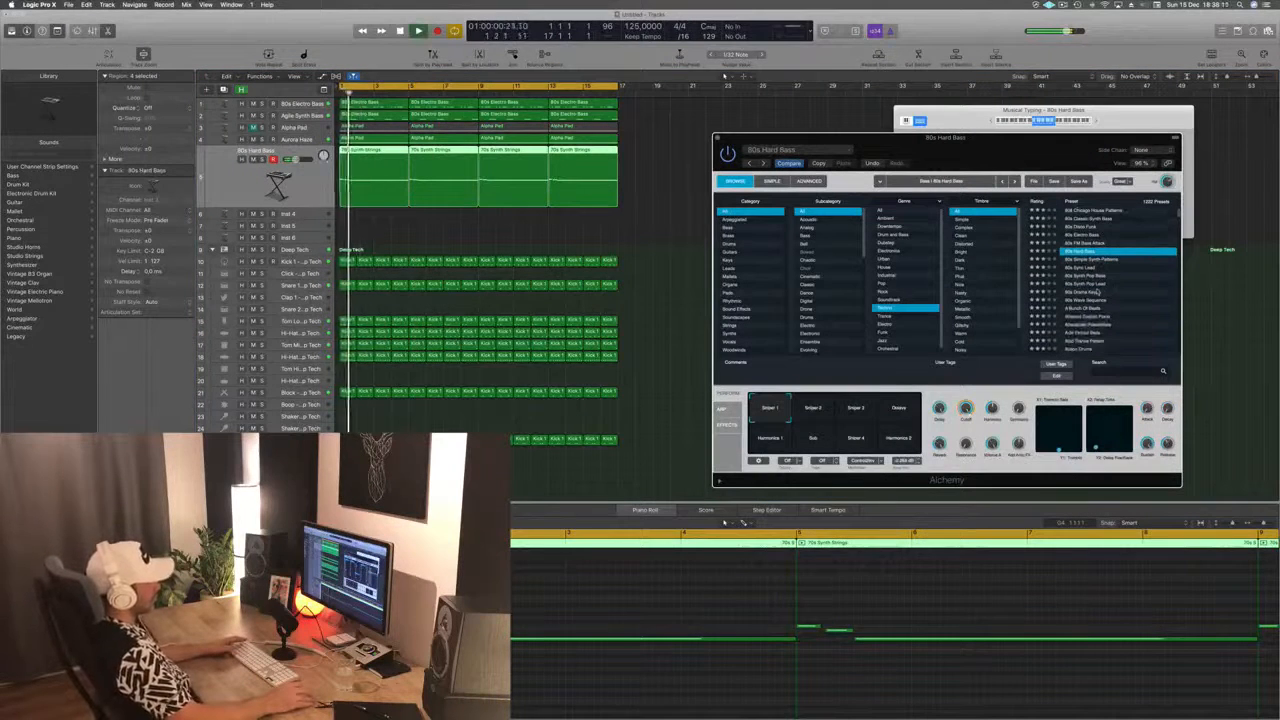
click(1098, 291)
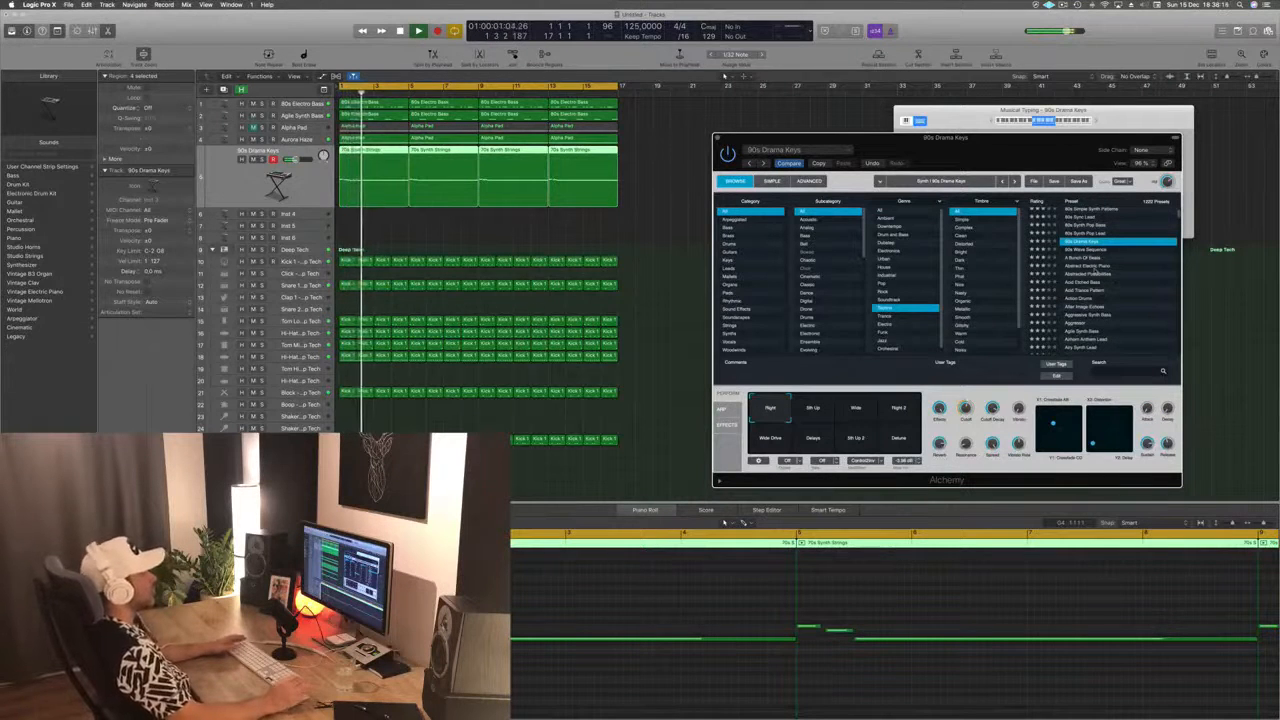
click(1098, 266)
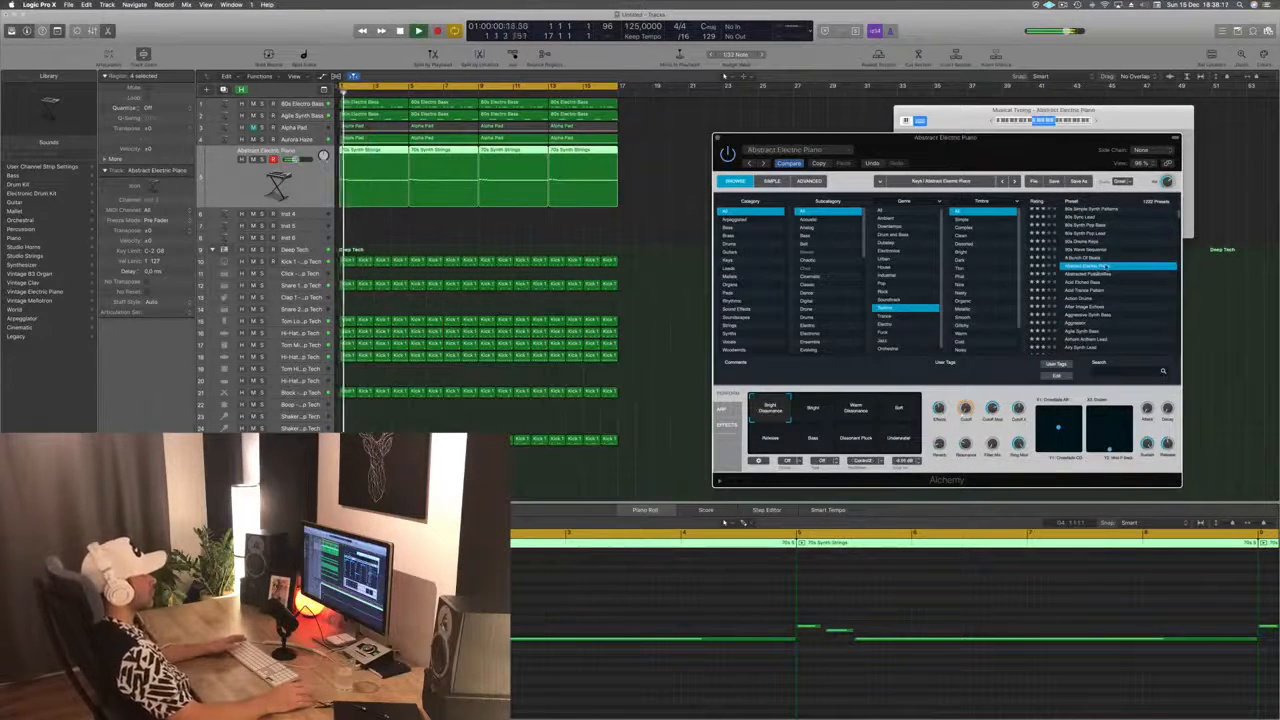
click(1086, 243)
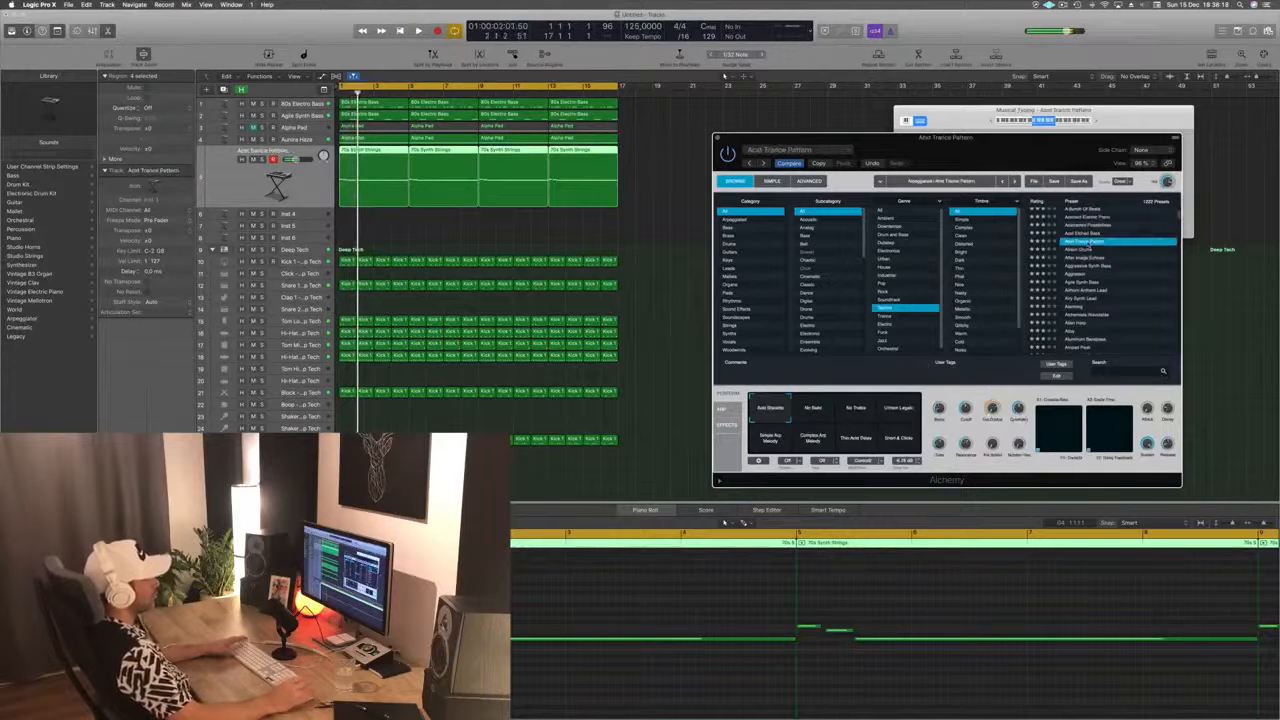
Step: Audition the Aggressor, Alloy and Analog Bounce presets against the playing track
scroll(1095, 255, down, 2)
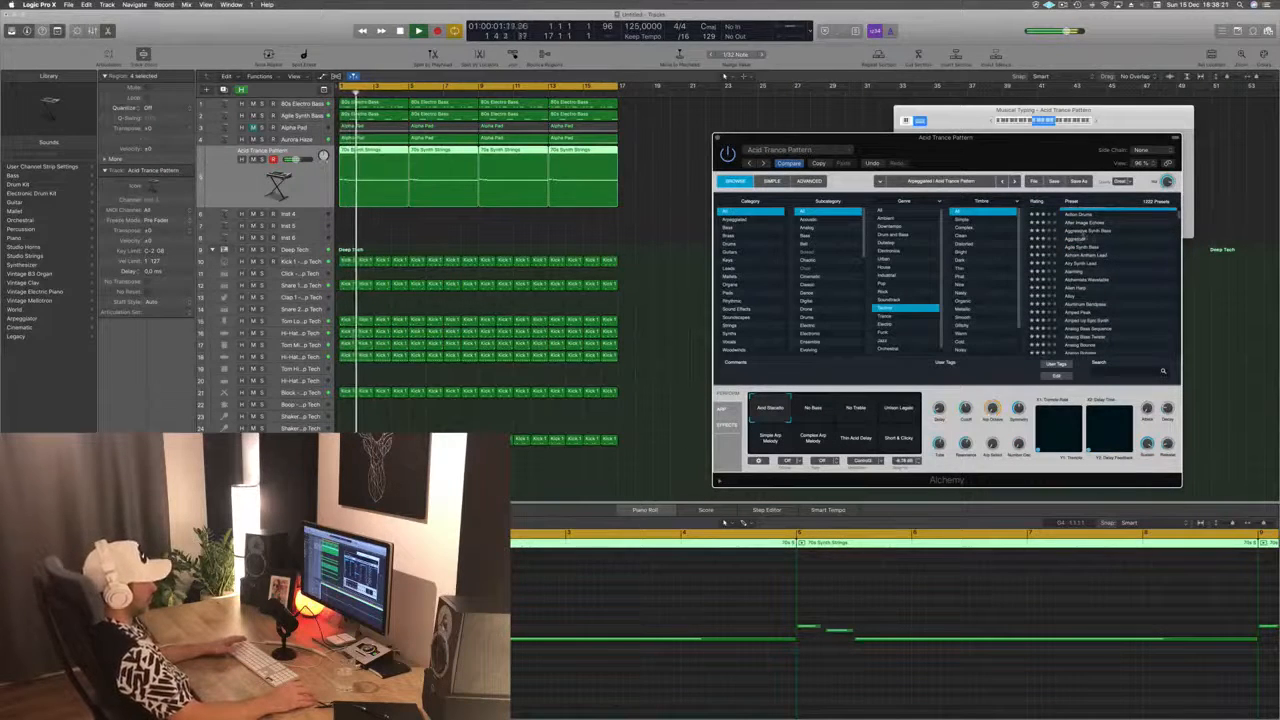
click(1077, 240)
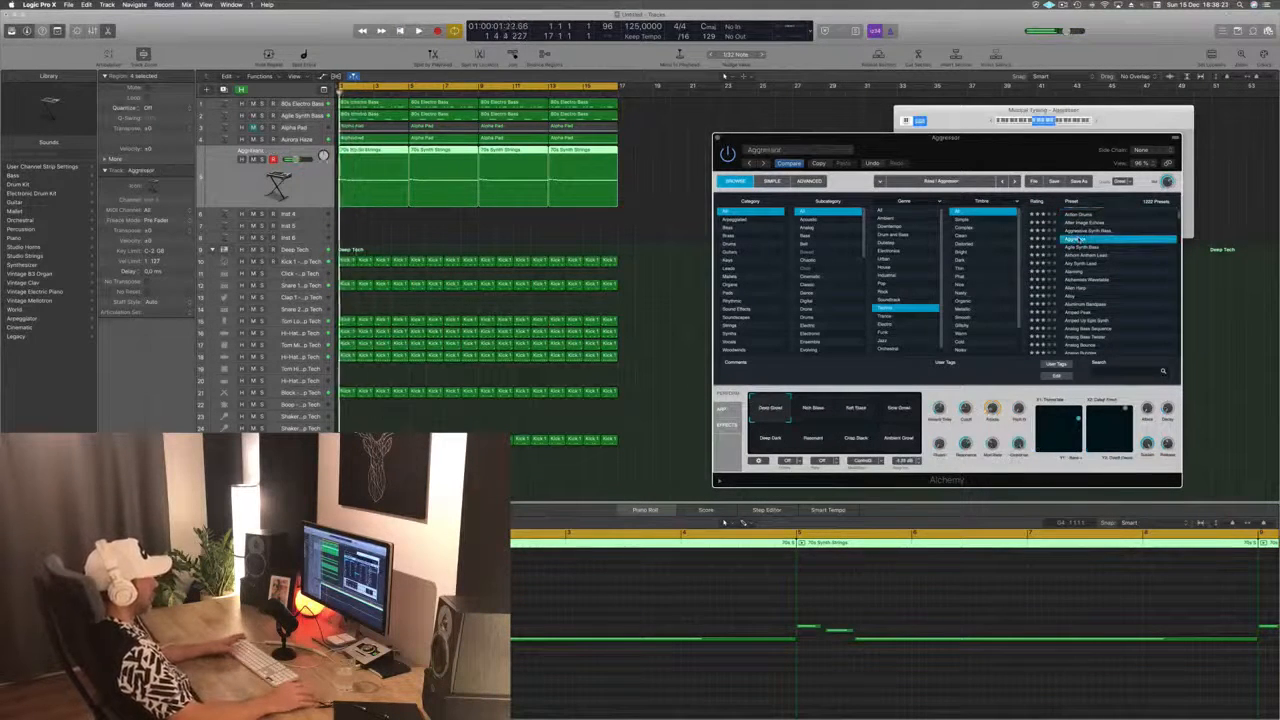
scroll(1110, 268, down, 3)
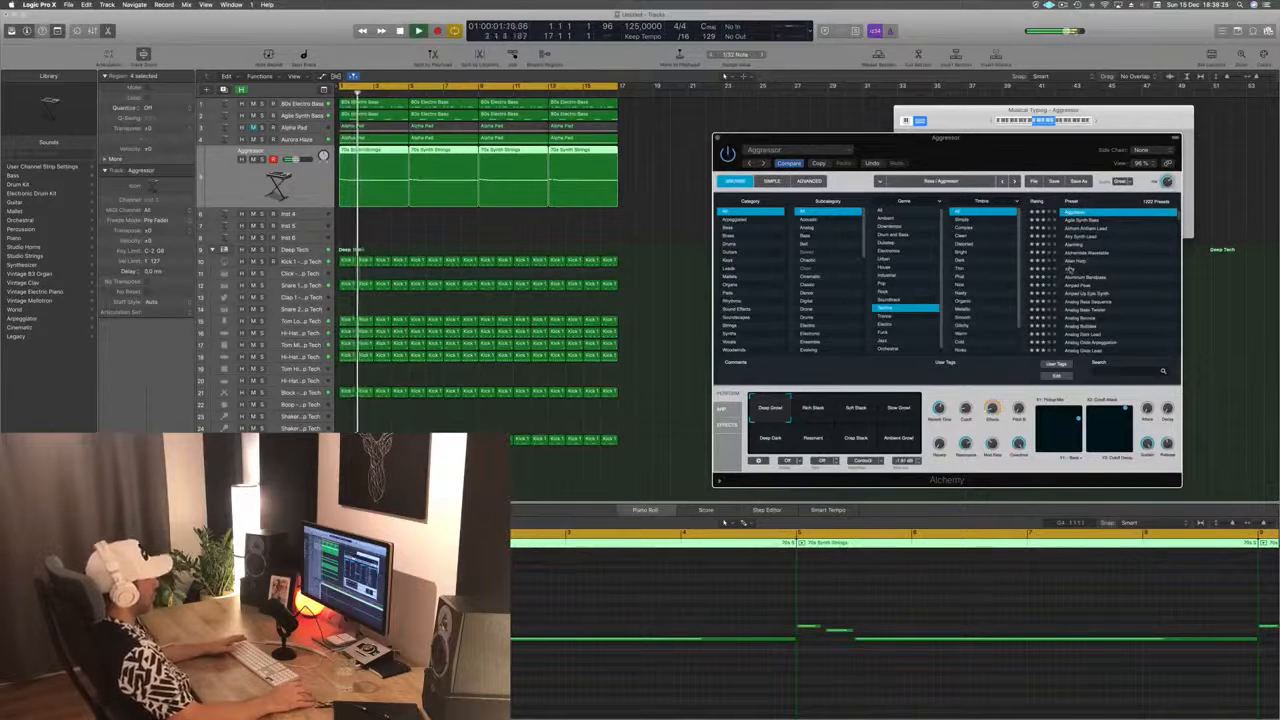
scroll(1110, 267, down, 2)
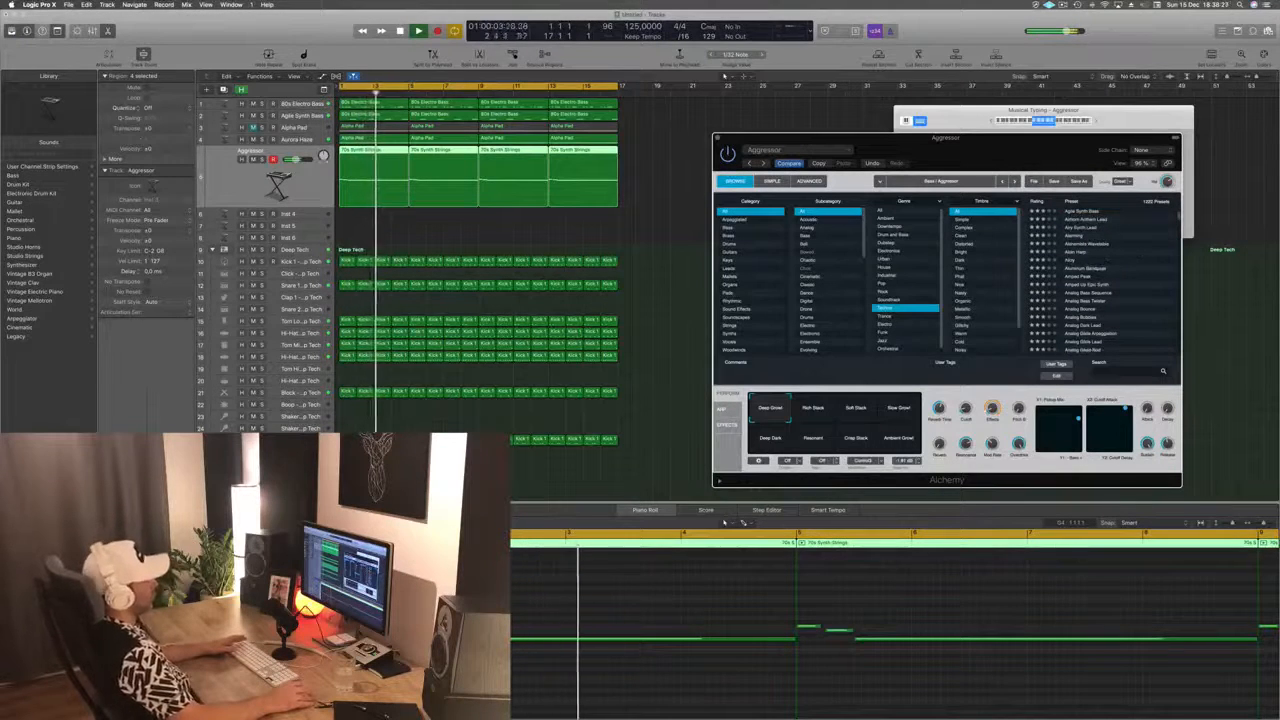
scroll(1145, 270, up, 3)
scroll(1124, 281, down, 2)
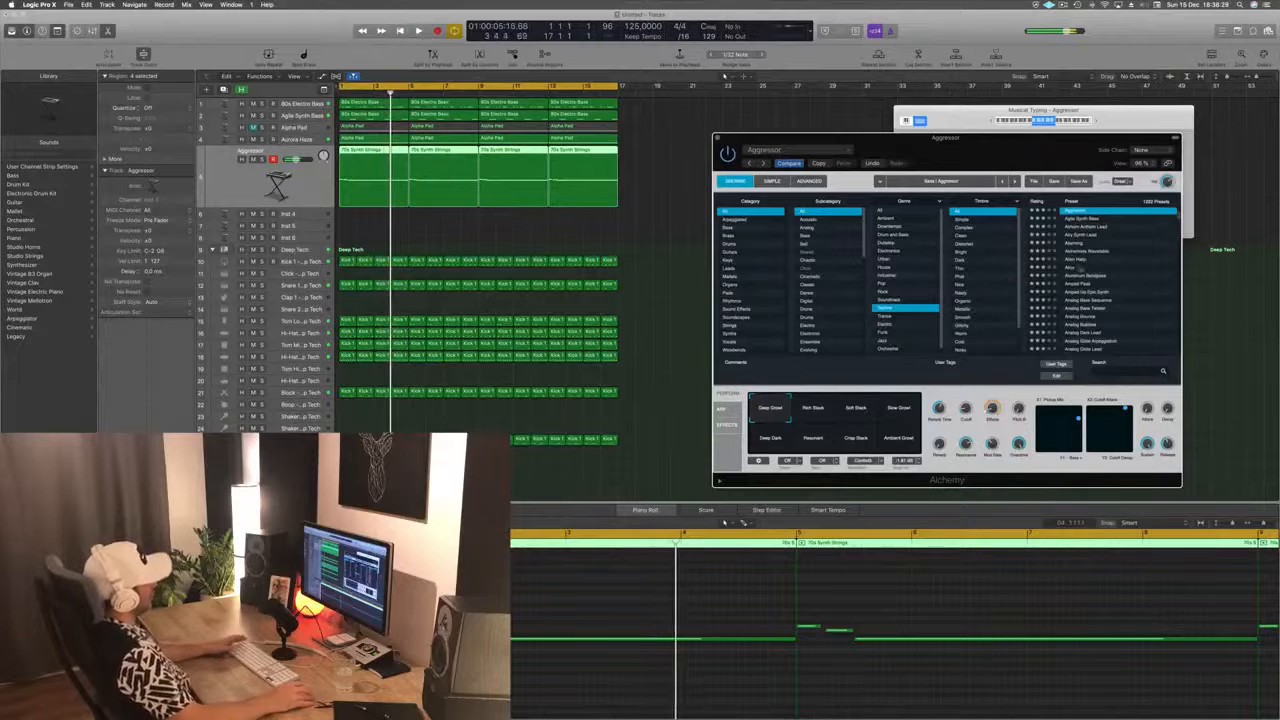
click(1071, 268)
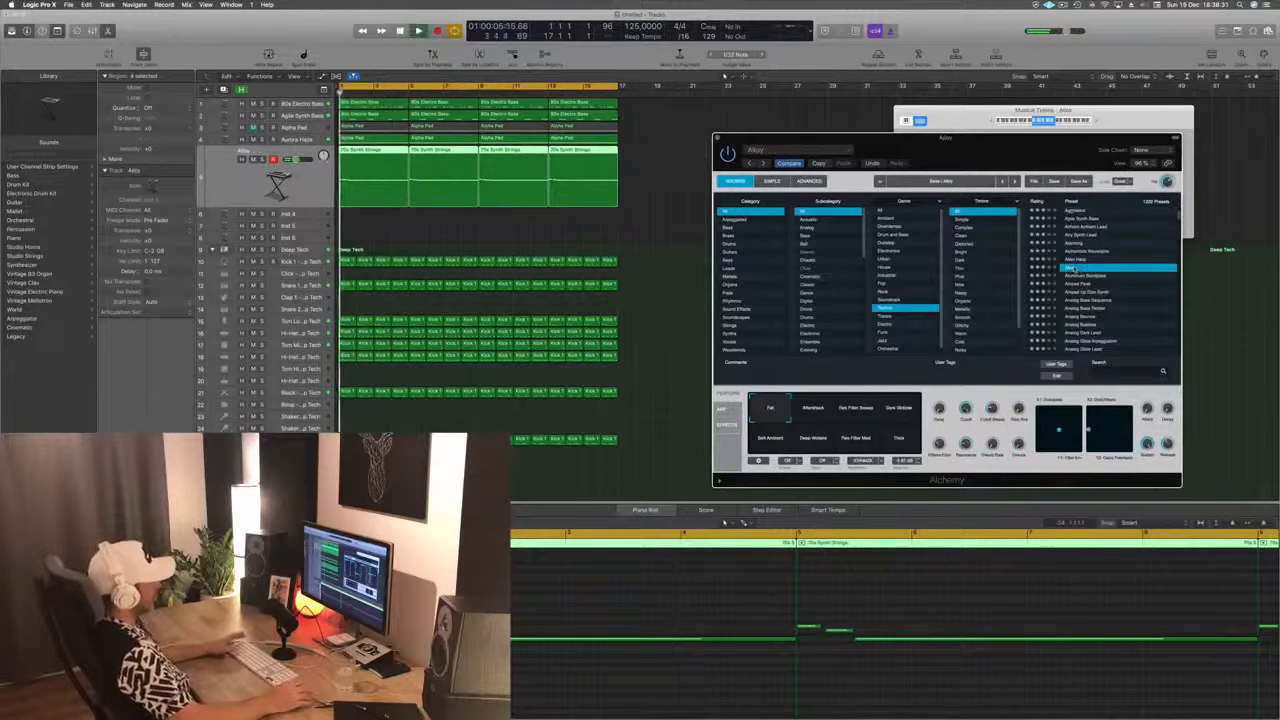
scroll(1126, 287, down, 3)
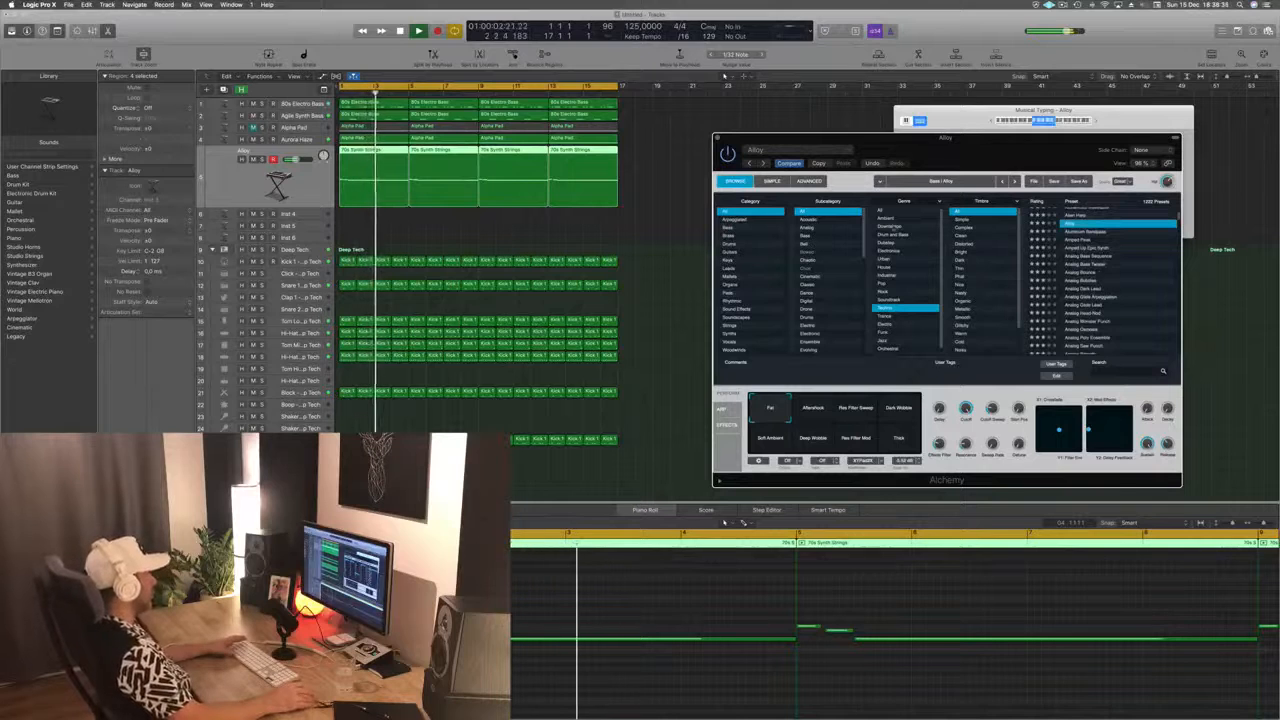
click(1090, 272)
Step: Filter the presets to the Brass category across all genres and audition 80s Pop Synth Brass, Brassy Analog Sweep, and Brassy and Funky
click(729, 236)
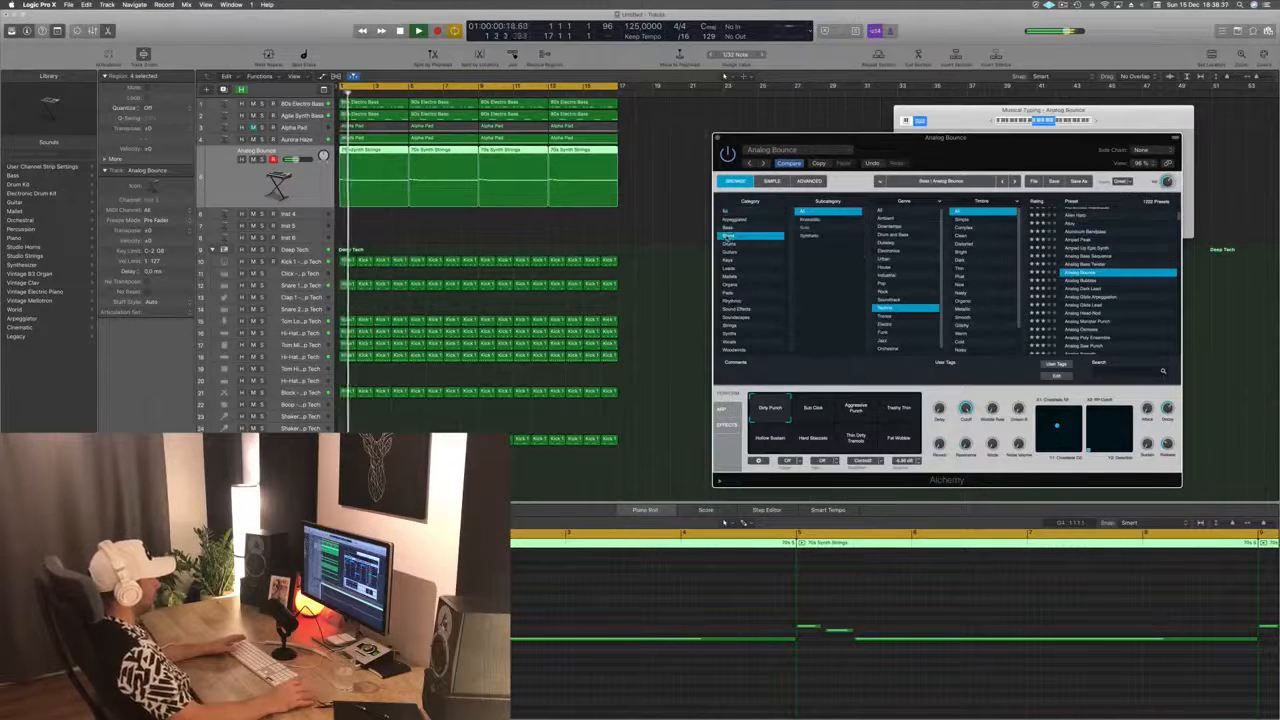
click(885, 213)
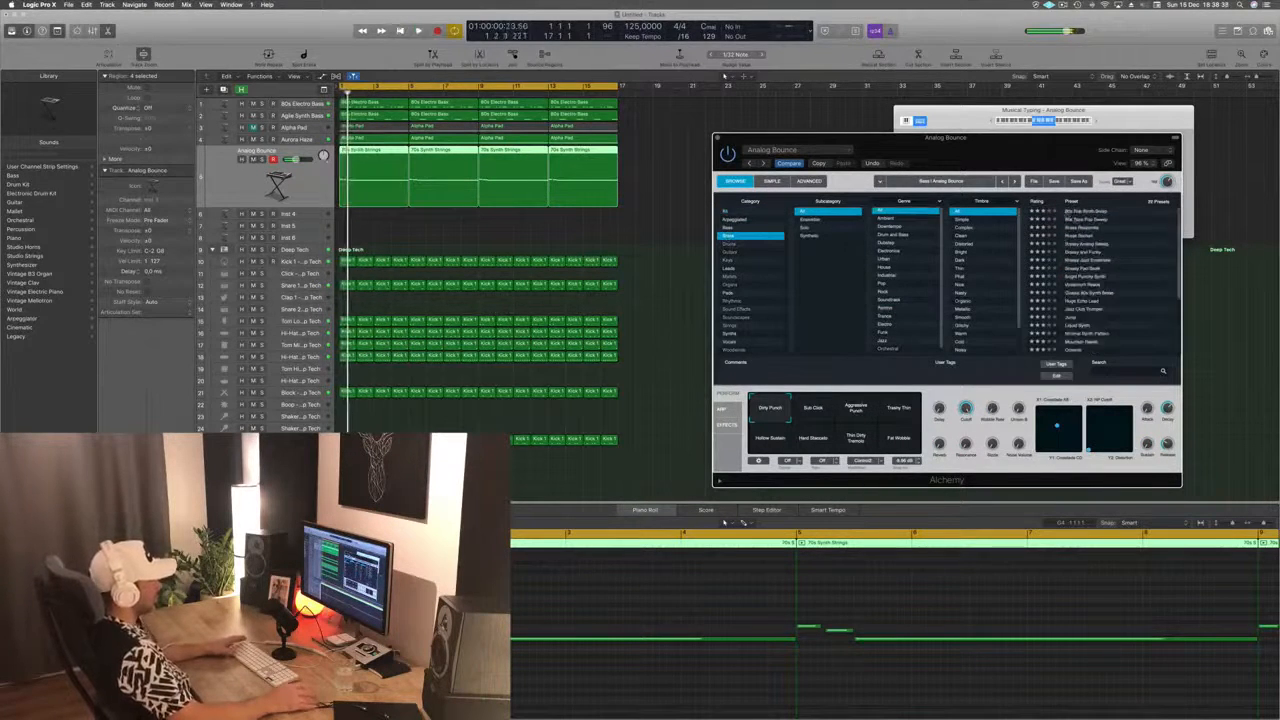
click(1092, 212)
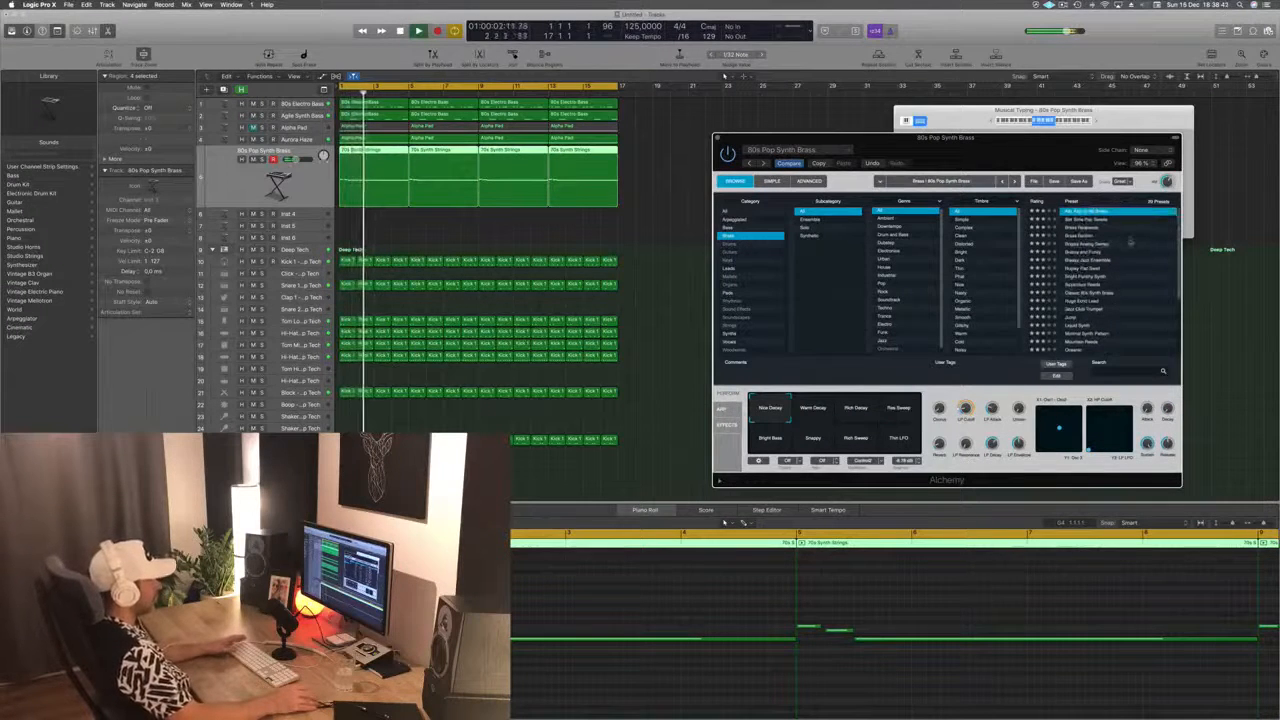
key(space)
click(1092, 244)
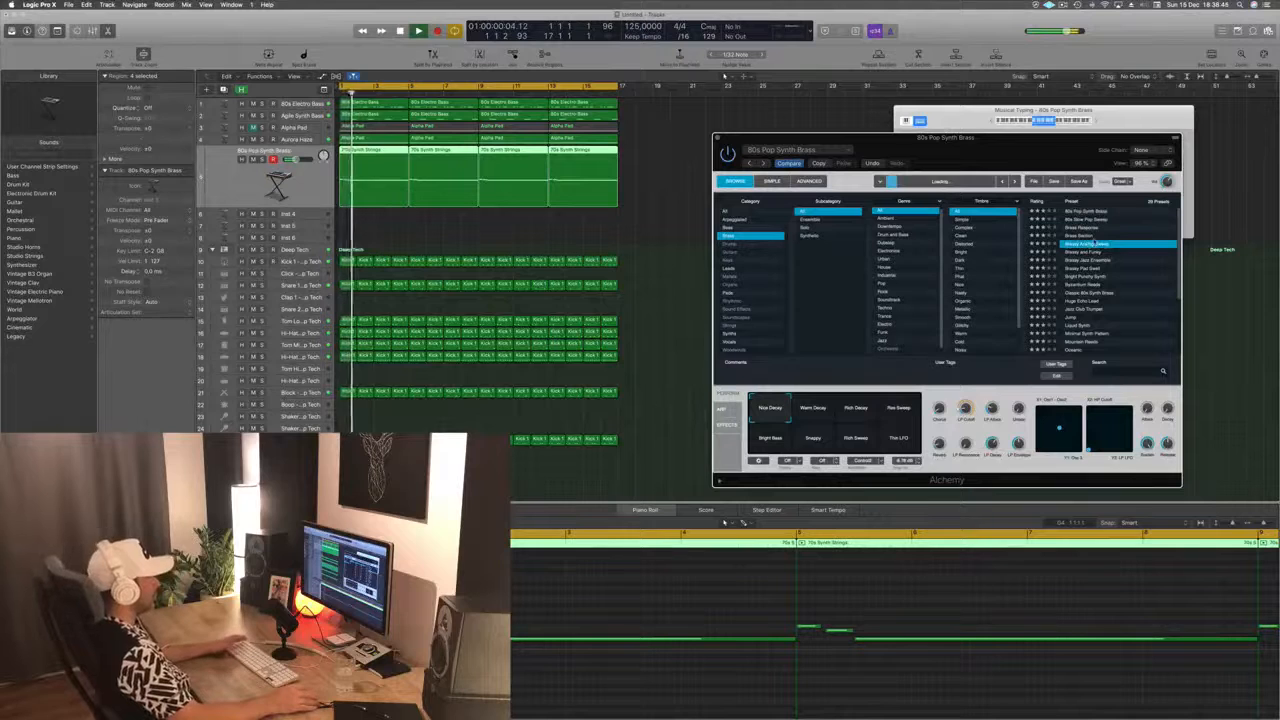
click(1092, 252)
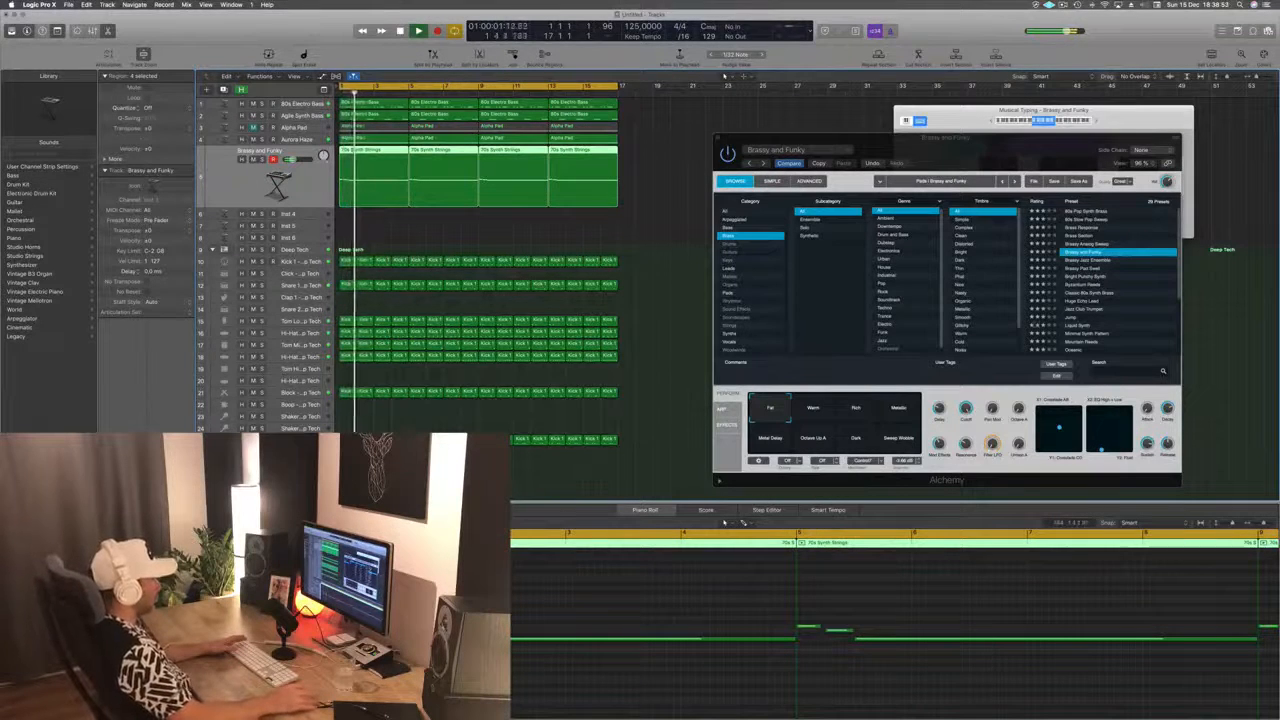
Step: Audition the Brassy Pad Swell, Bright Punchy Synth, Byzantium Reeds, Classic 80s Synth Brass, Huge Echo Lead and Jazz Club Trumpet presets
click(1068, 269)
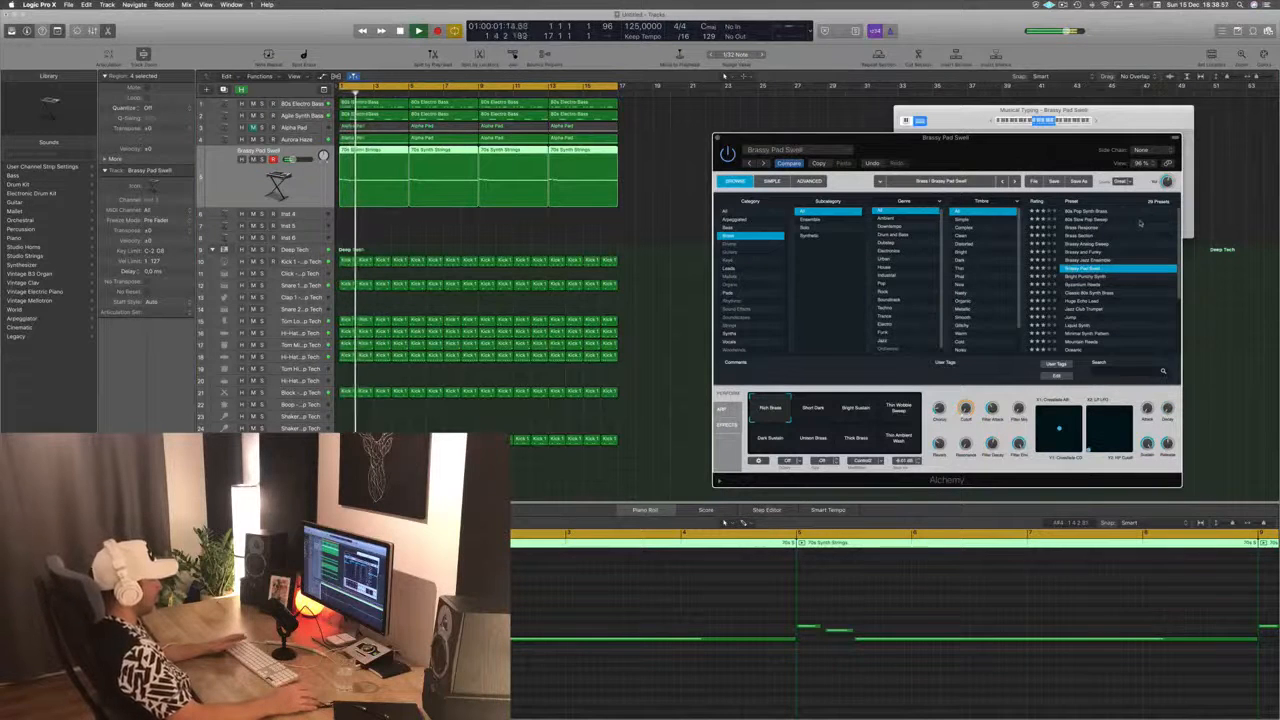
key(Down)
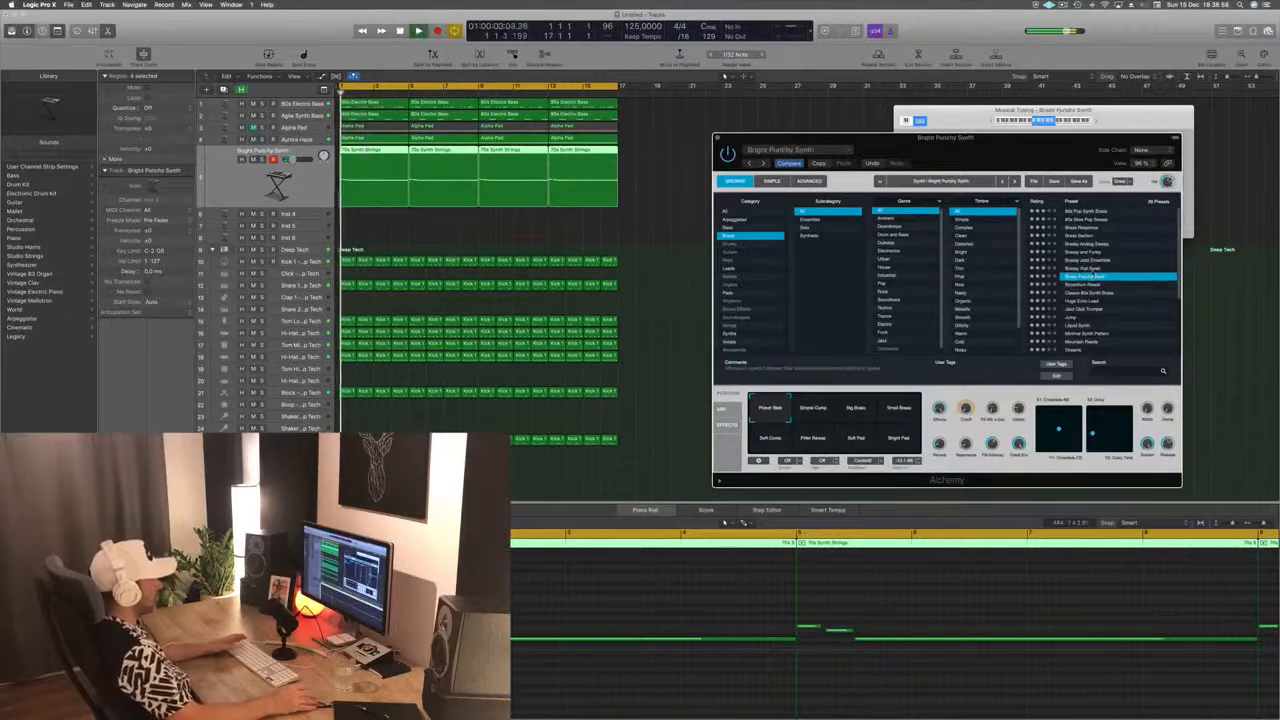
key(Down)
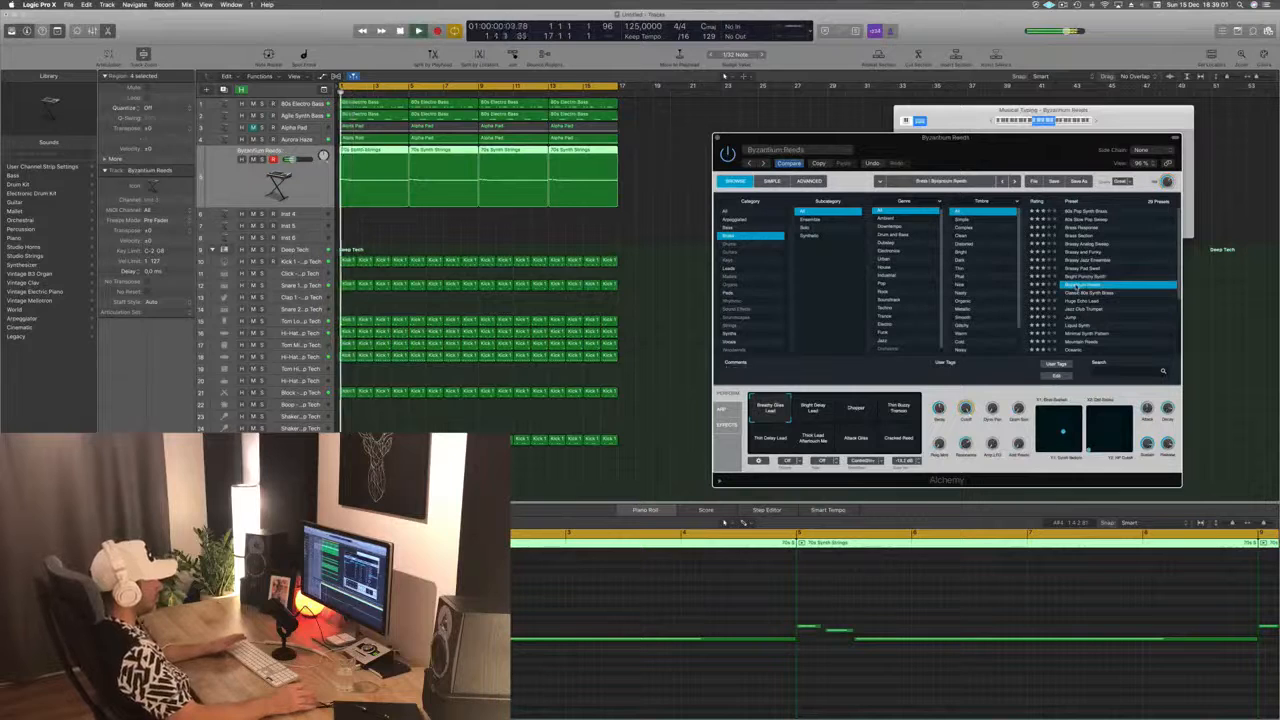
key(Down)
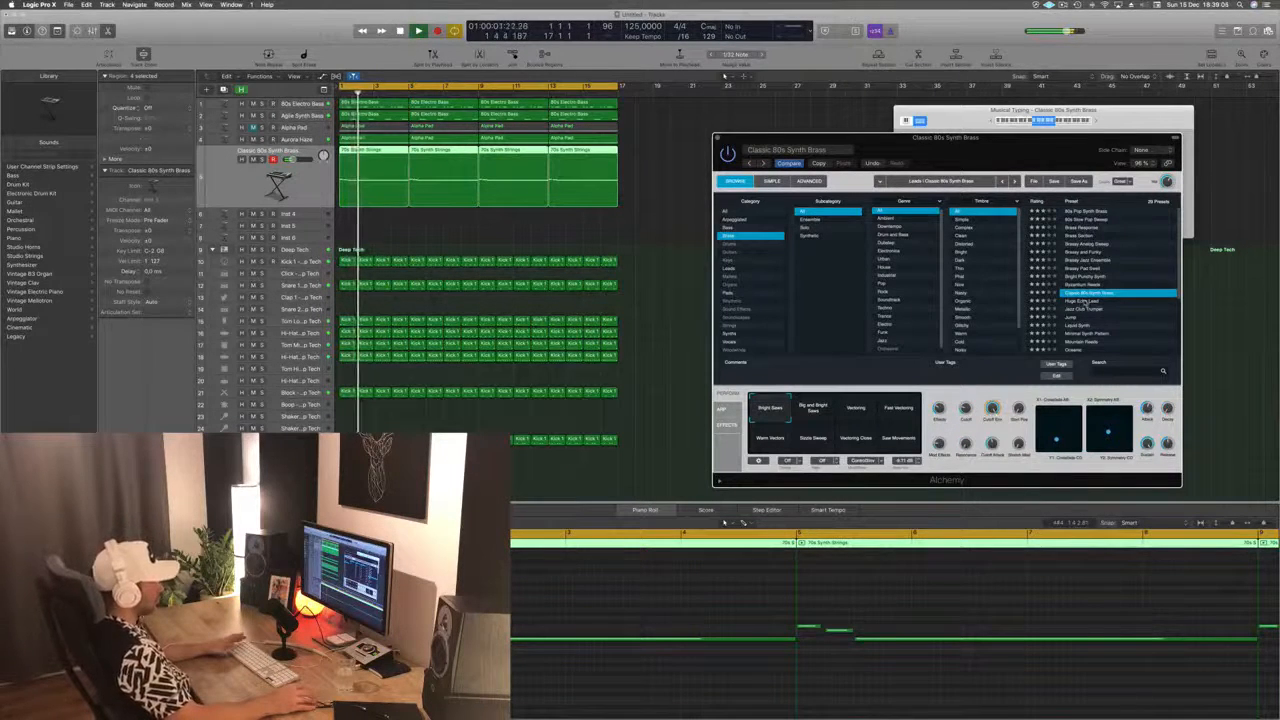
key(Down)
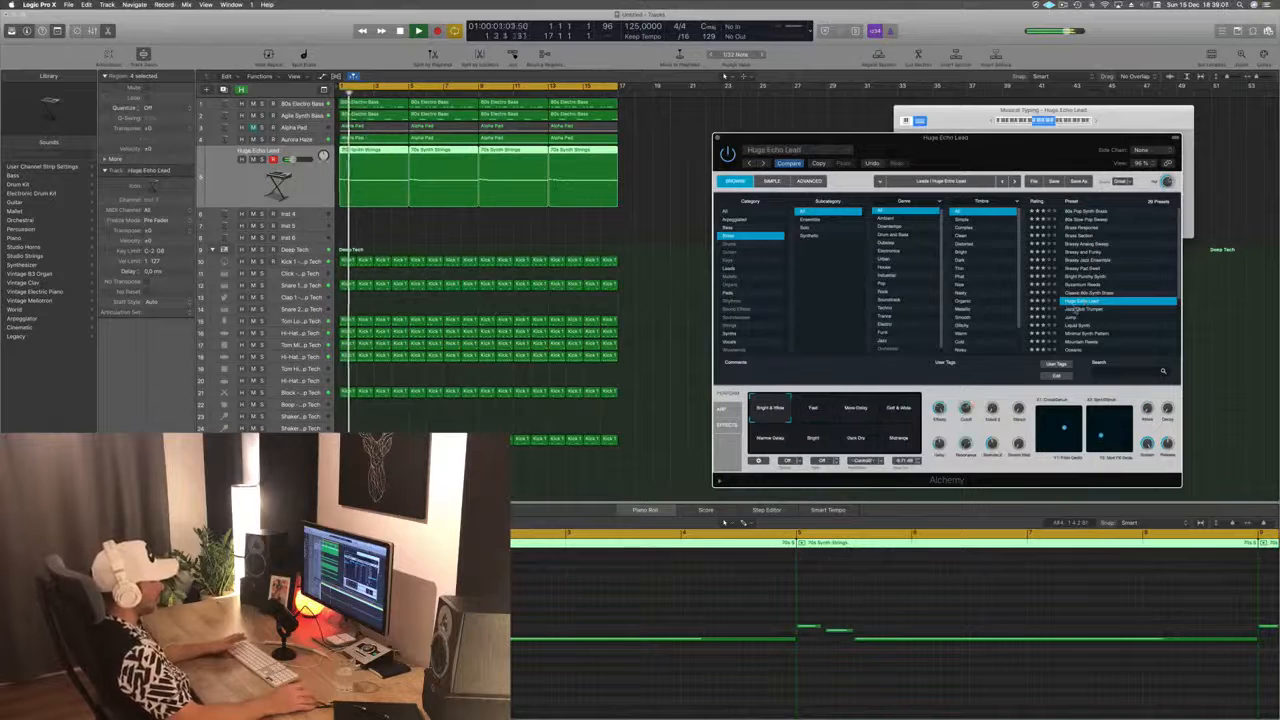
key(Down)
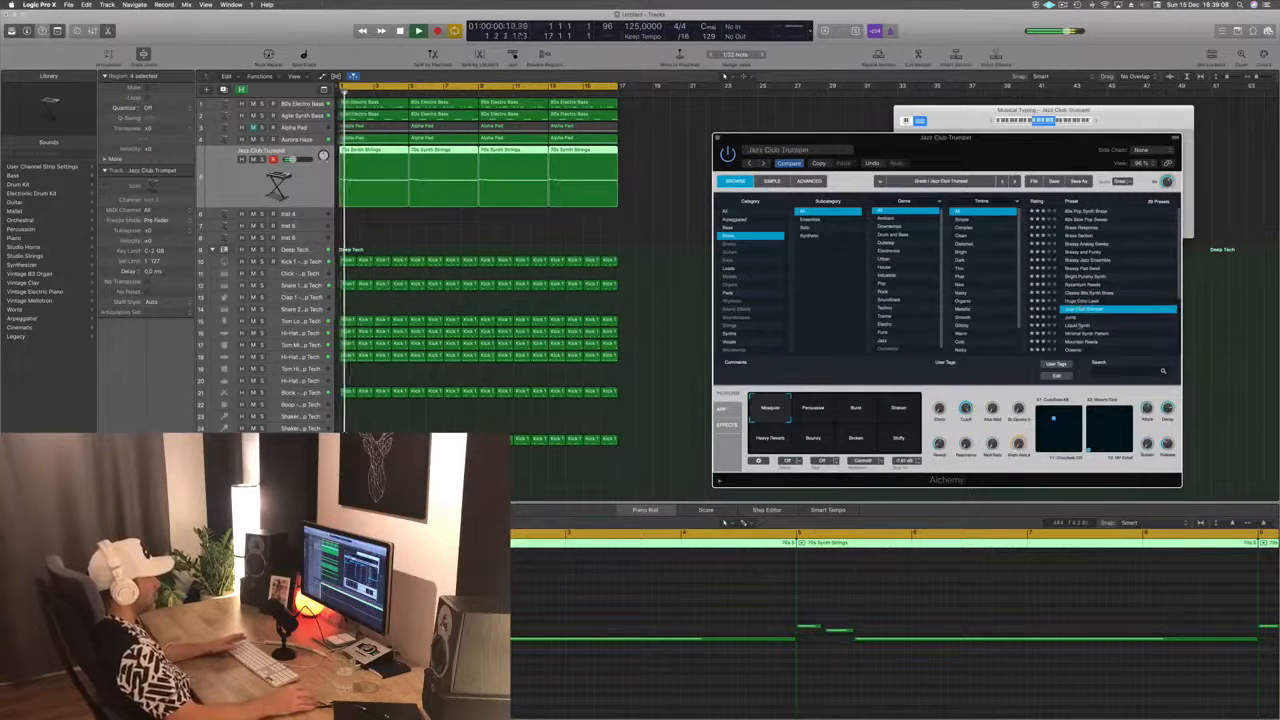
Step: Audition the Liquid Synth, Minimal Synth Pattern, Oceanic, Prophetic Brass and Smooth Analog Lead presets, and load Space Brass
click(1080, 326)
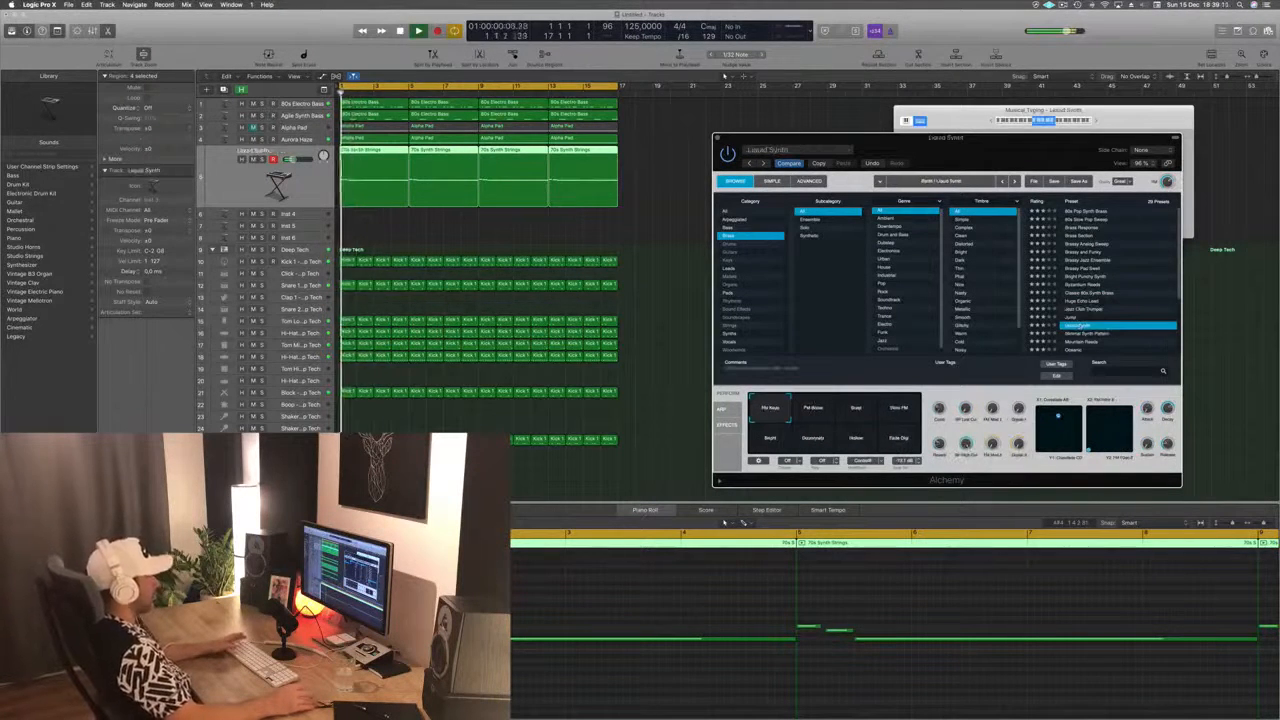
scroll(1095, 300, down, 3)
click(1082, 250)
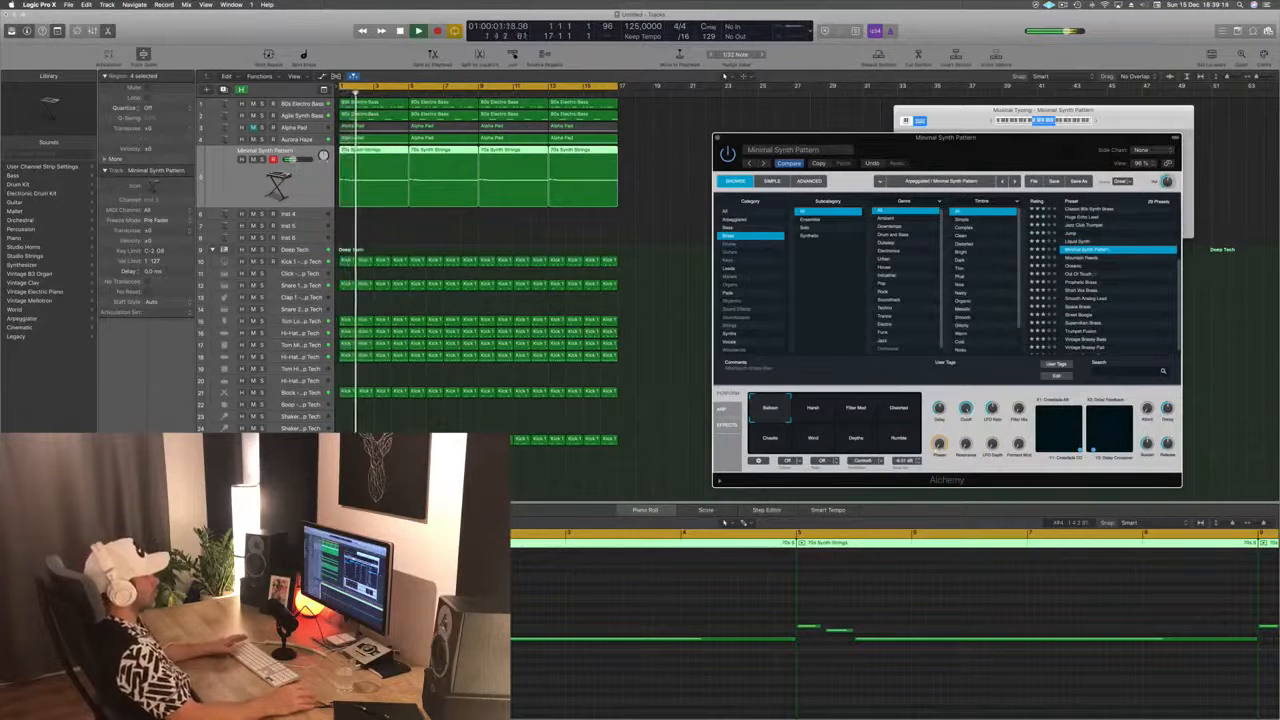
click(1080, 267)
scroll(1111, 288, down, 1)
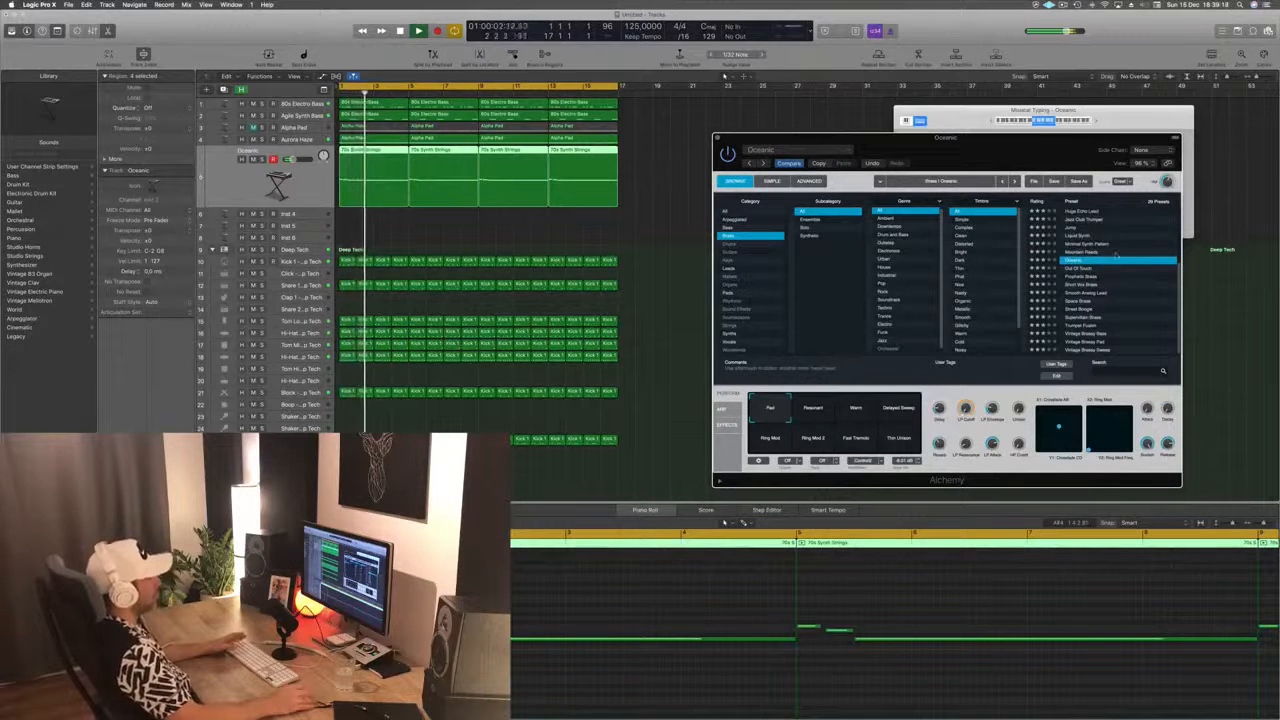
click(1080, 277)
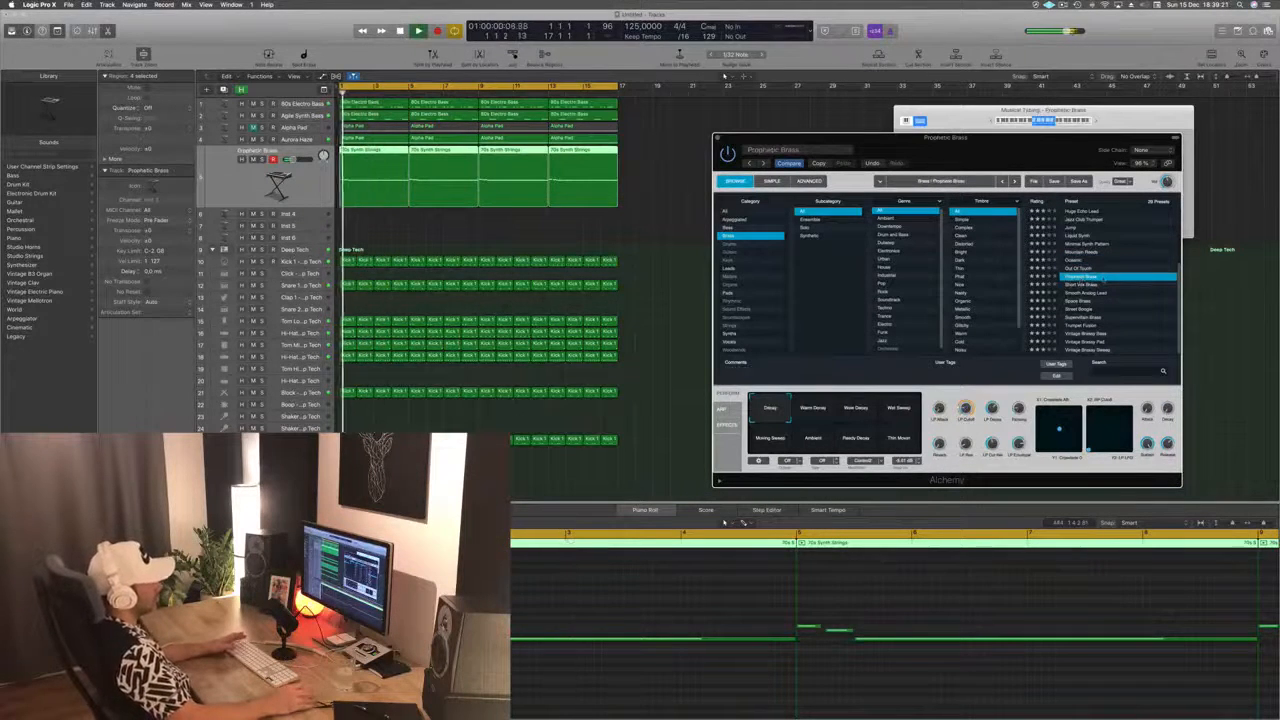
click(1078, 292)
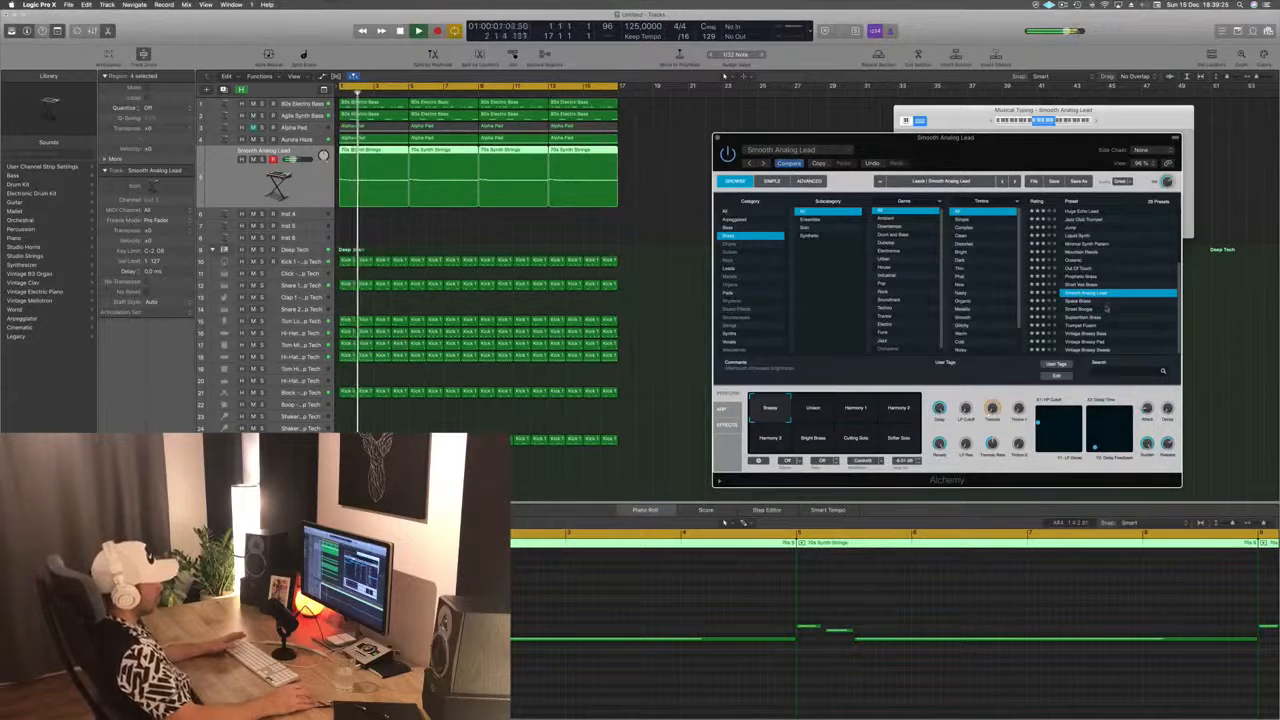
click(1080, 300)
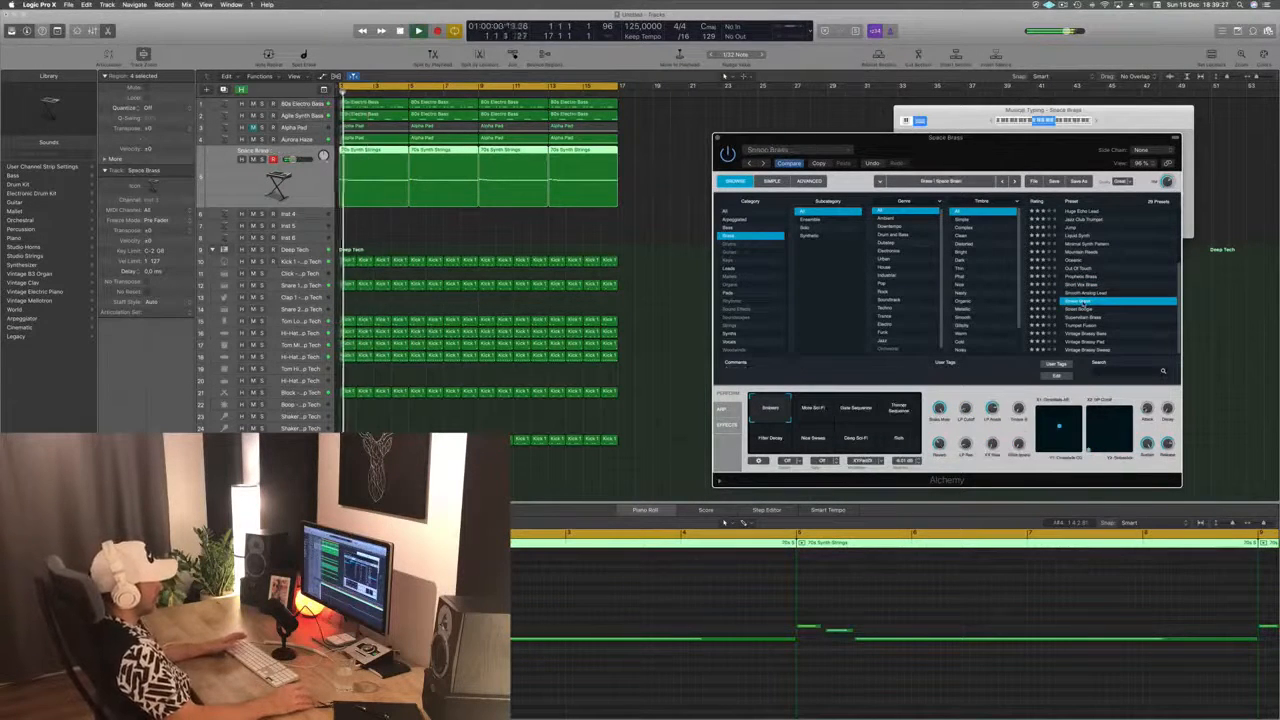
Step: Load the Street Boogie preset from the Brass list and play it against the track
scroll(1130, 305, up, 5)
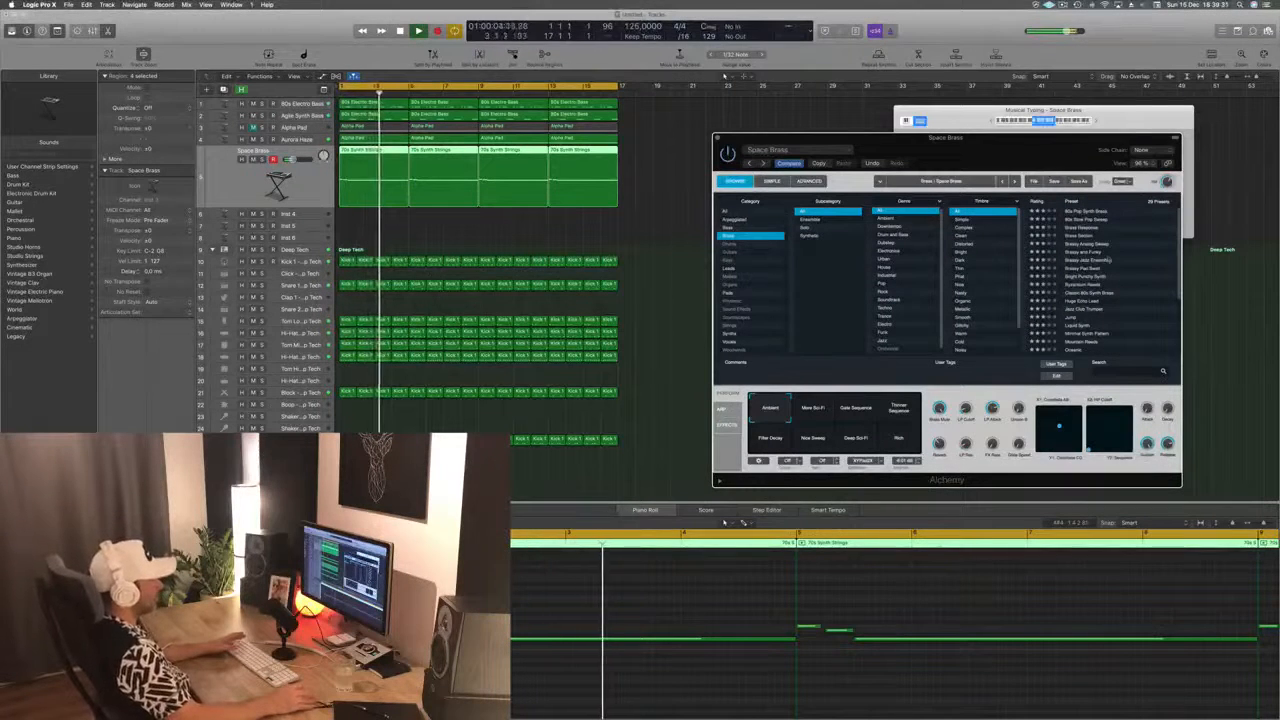
scroll(1113, 260, down, 5)
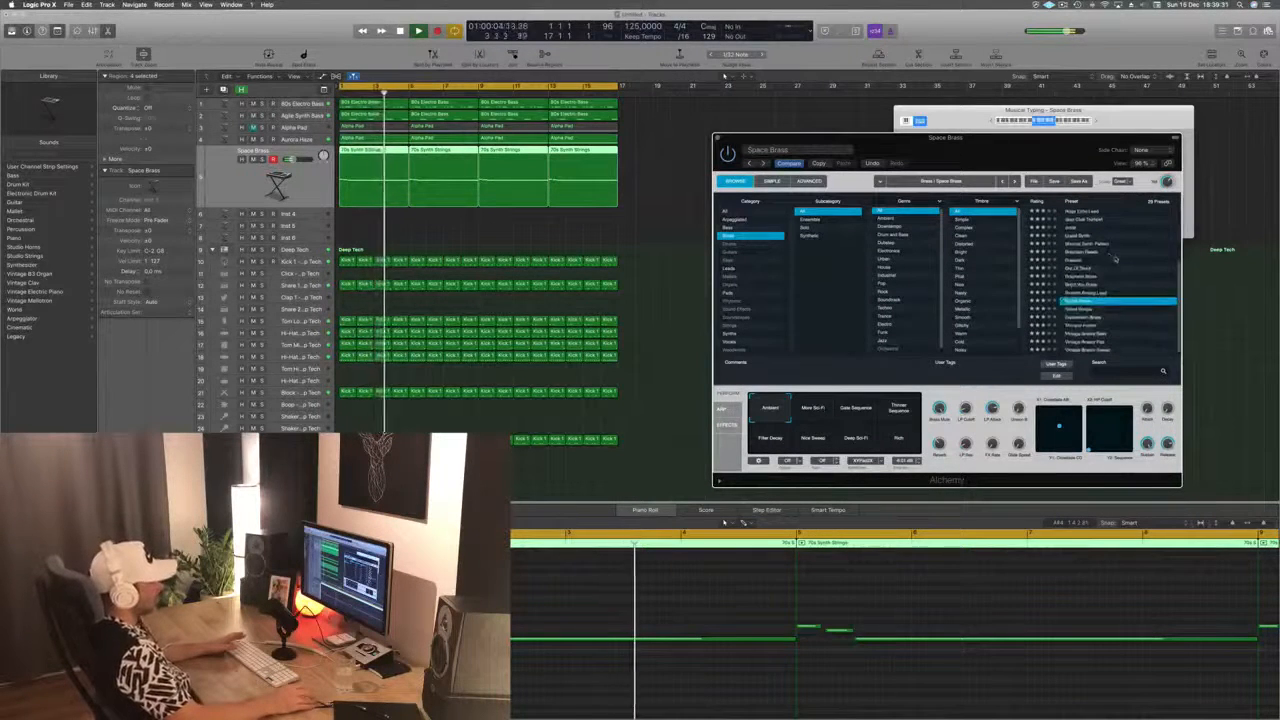
click(1079, 310)
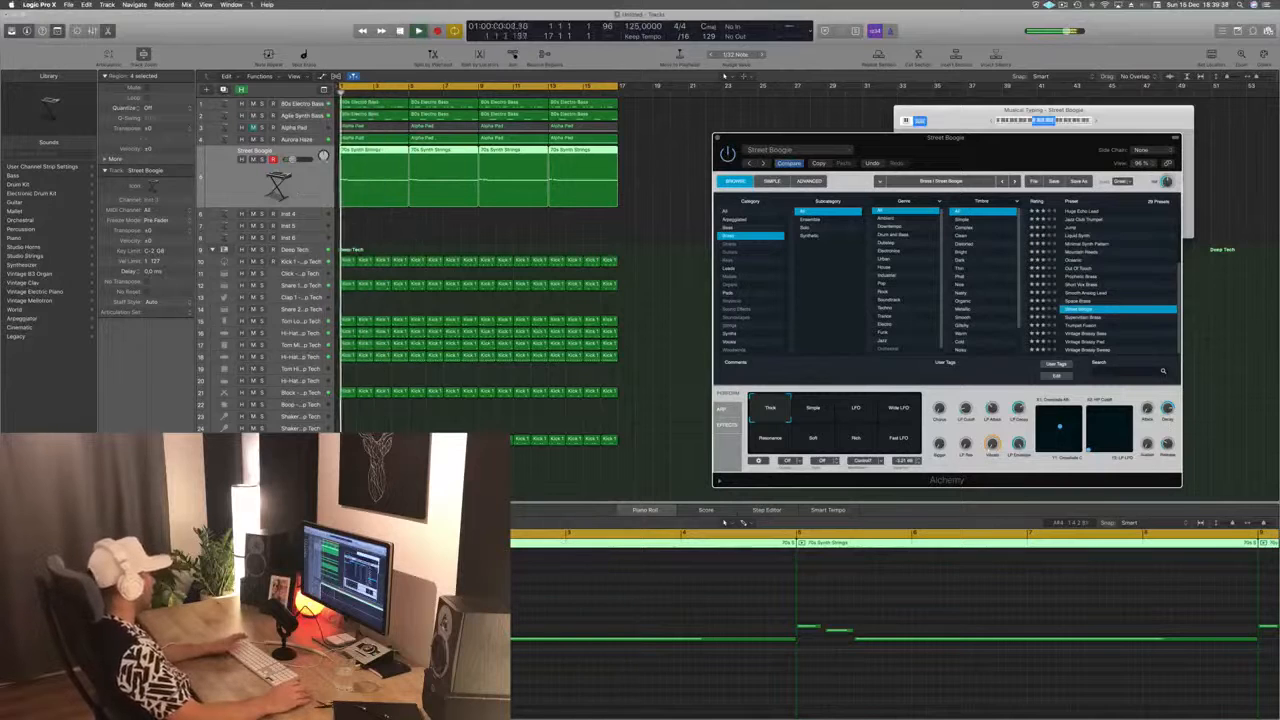
key(space)
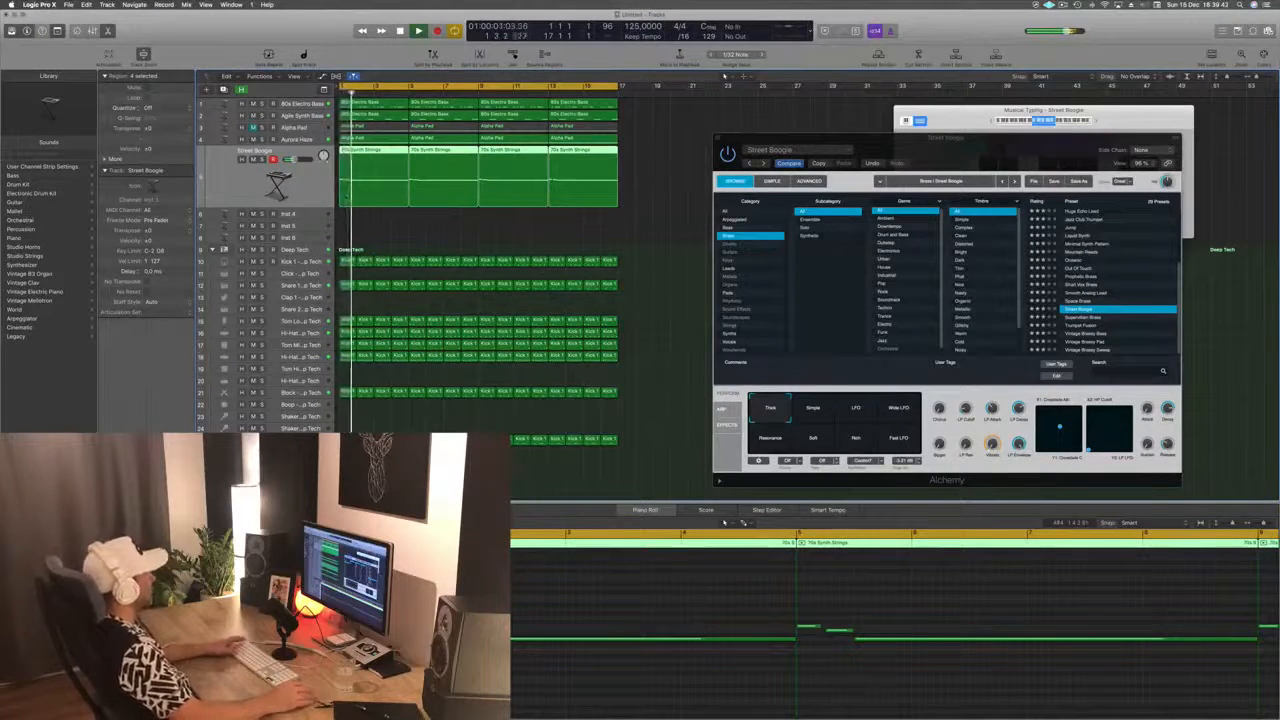
Step: Duplicate the synth track with its regions and keep only bars 1 to 3 of the copy, splitting the notes that cross the cut
click(223, 90)
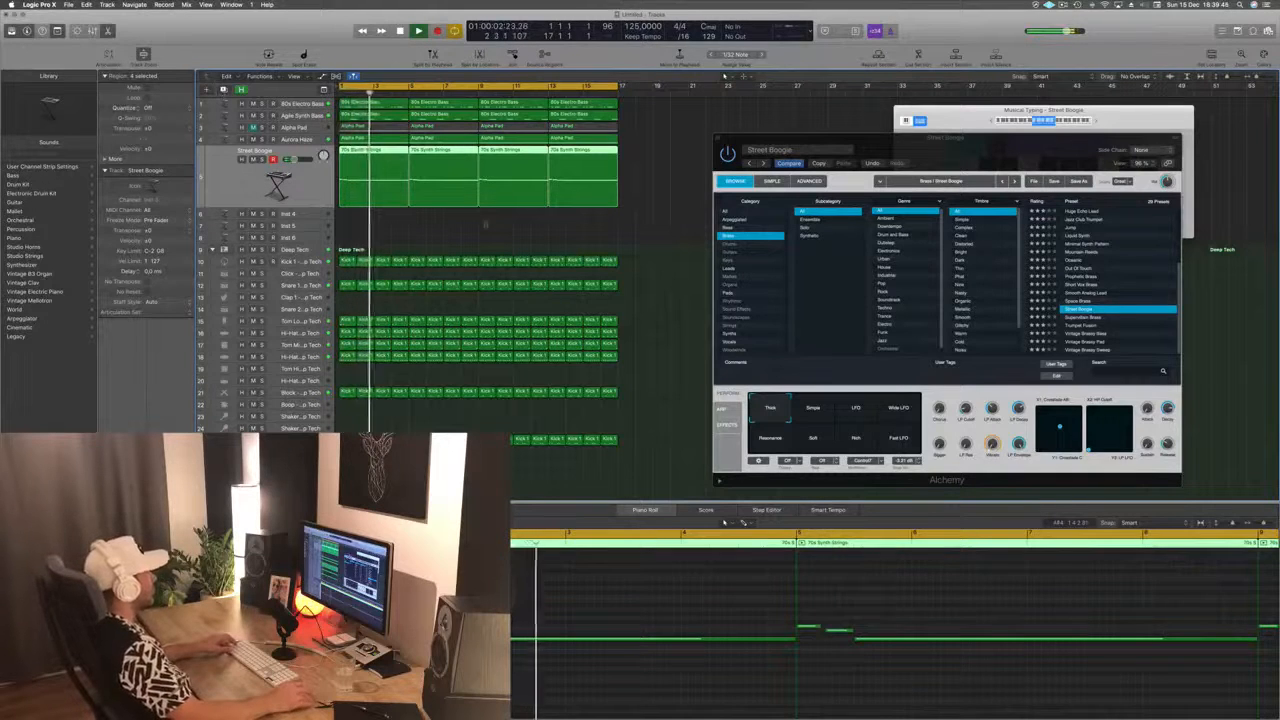
drag(656, 155, 371, 187)
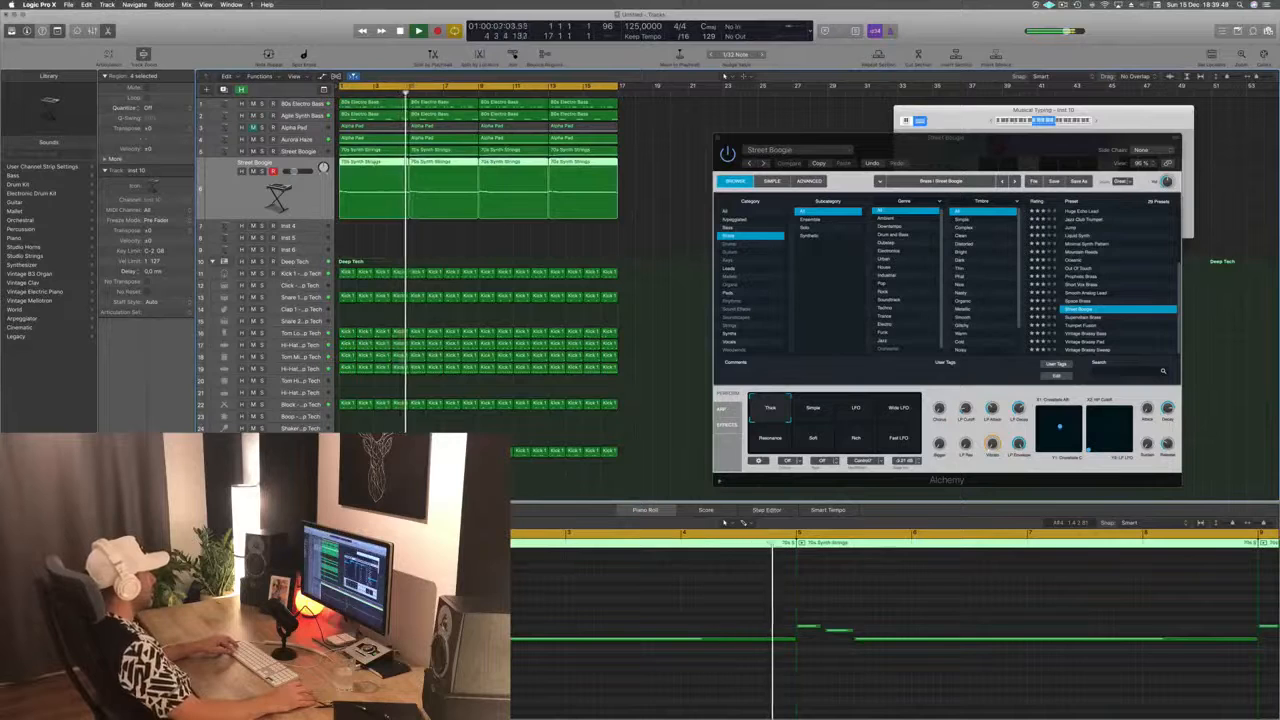
double_click(372, 187)
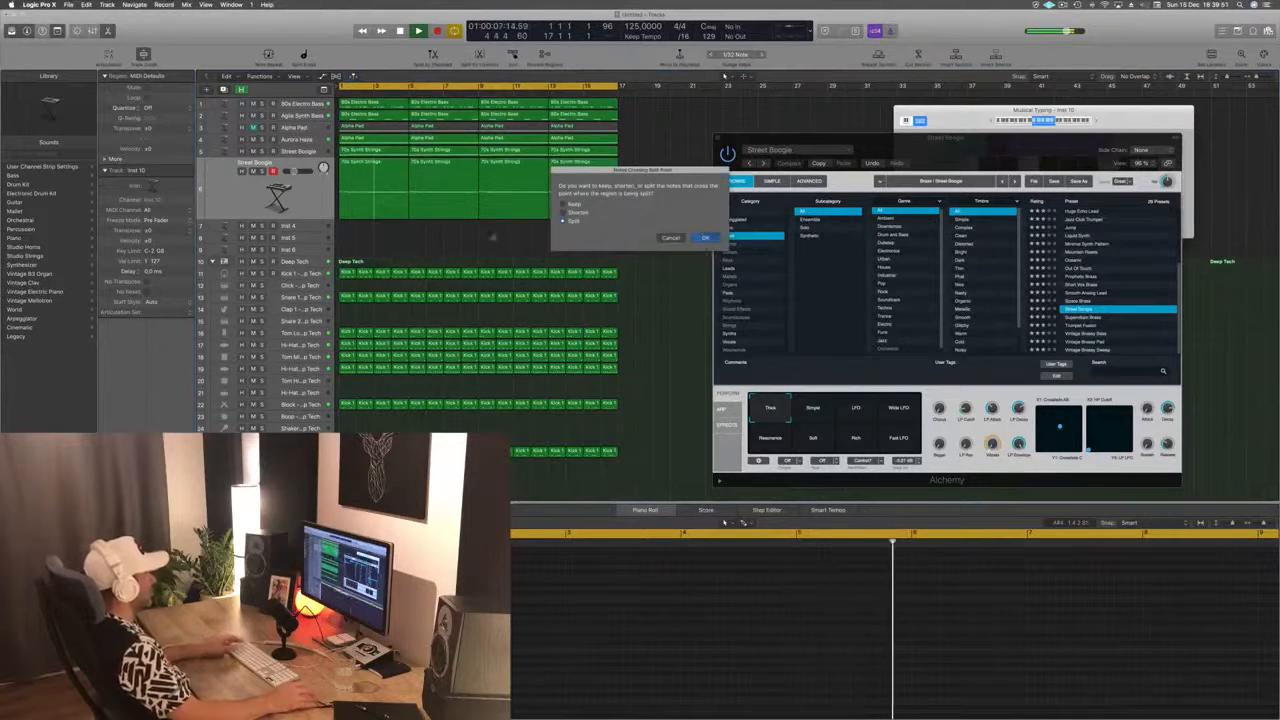
click(705, 237)
key(BackSpace)
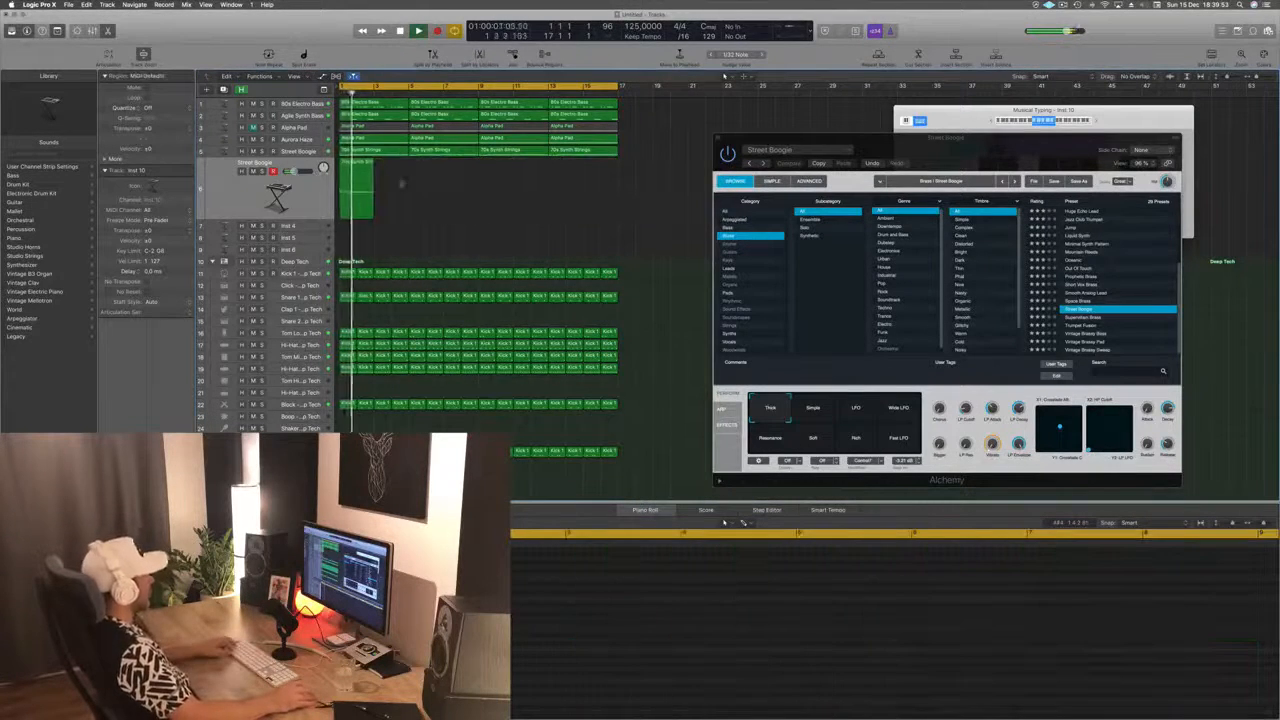
Step: Move the two-bar copy to bar 3, rearrange its three notes into a rising phrase, and play it back
drag(355, 173, 393, 172)
click(586, 630)
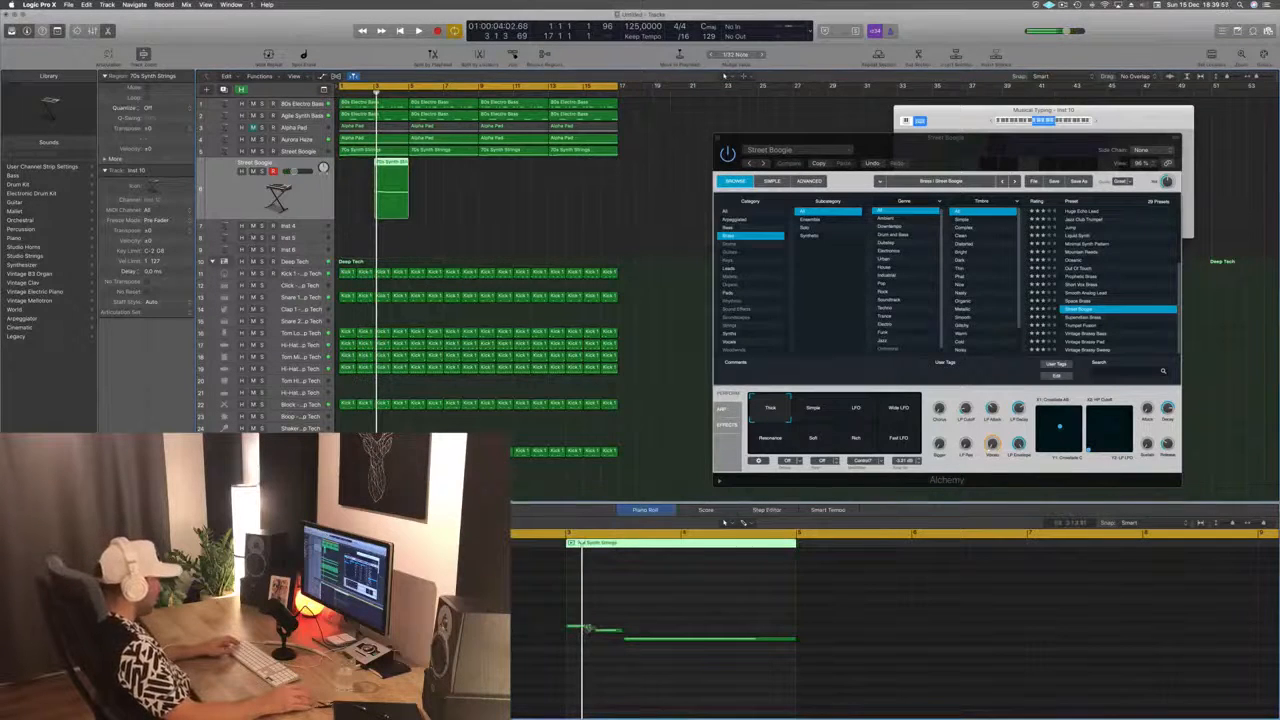
drag(586, 629, 650, 621)
key(space)
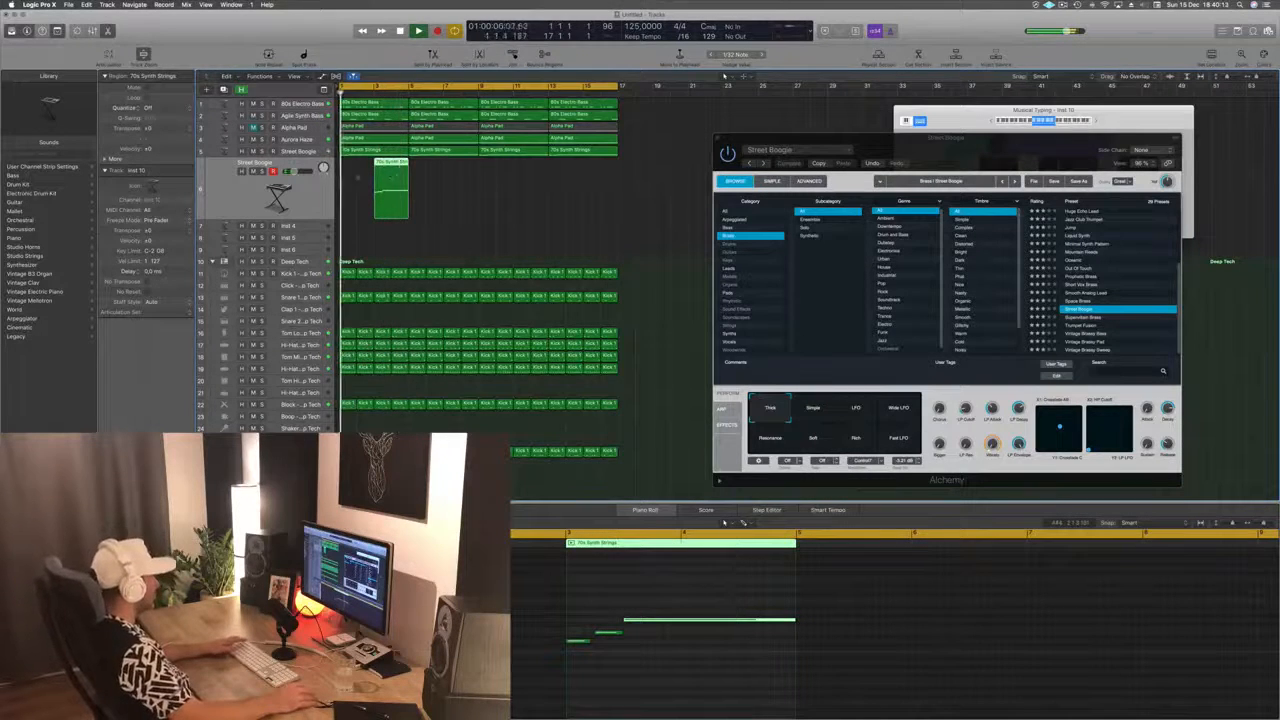
Step: Try the 80s Pop Synth Brass and 80s Slow Pop Sweep presets on the original synth track, then revert to Street Boogie
scroll(1108, 232, up, 5)
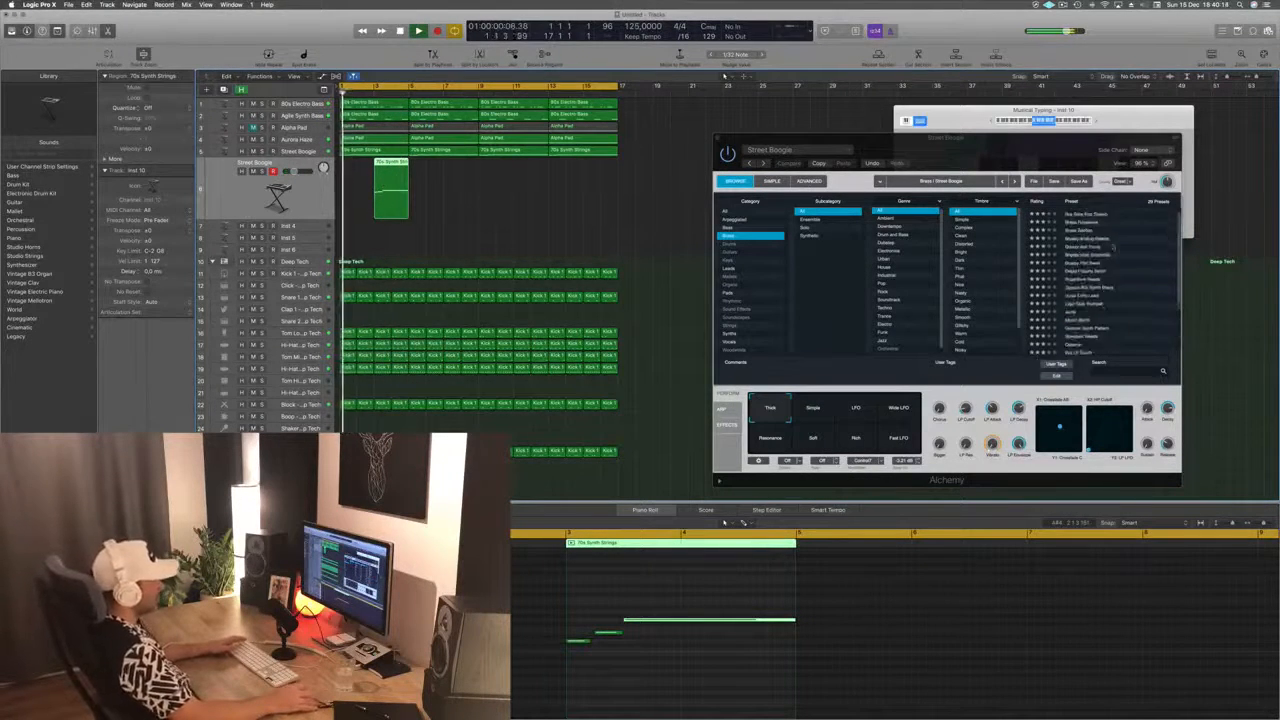
scroll(1106, 234, up, 2)
click(1100, 212)
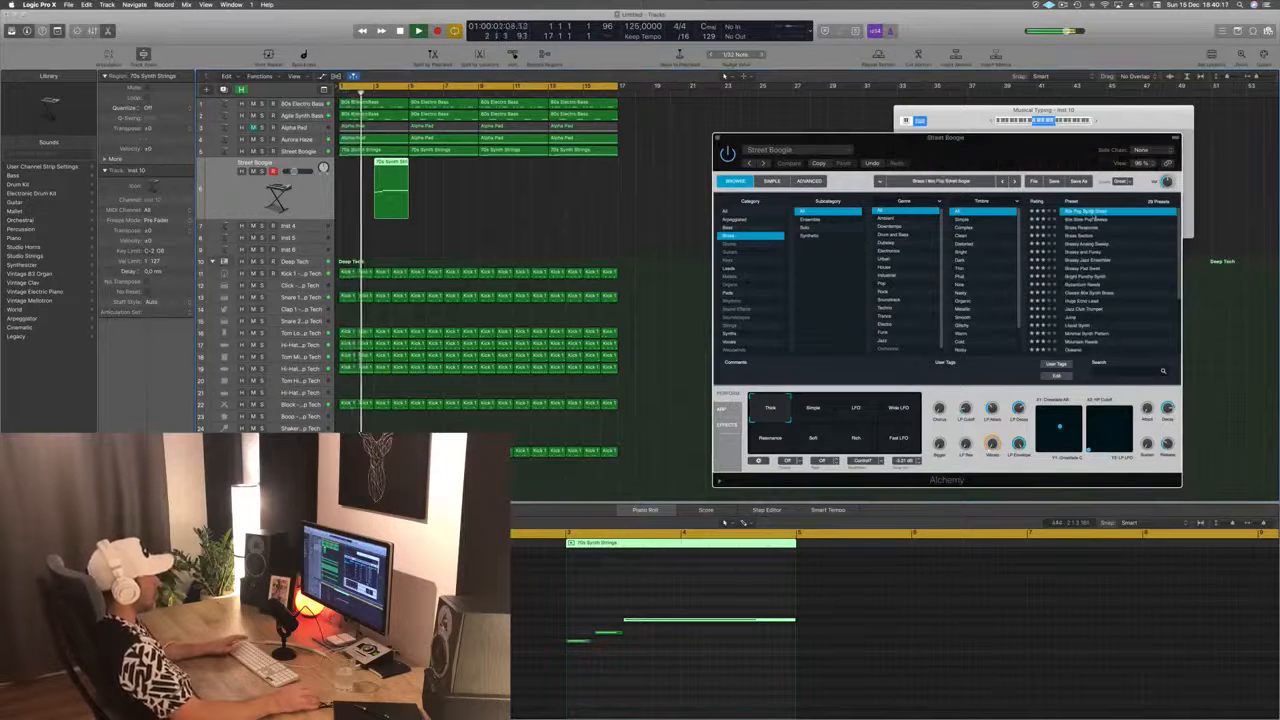
drag(996, 142, 694, 158)
click(815, 235)
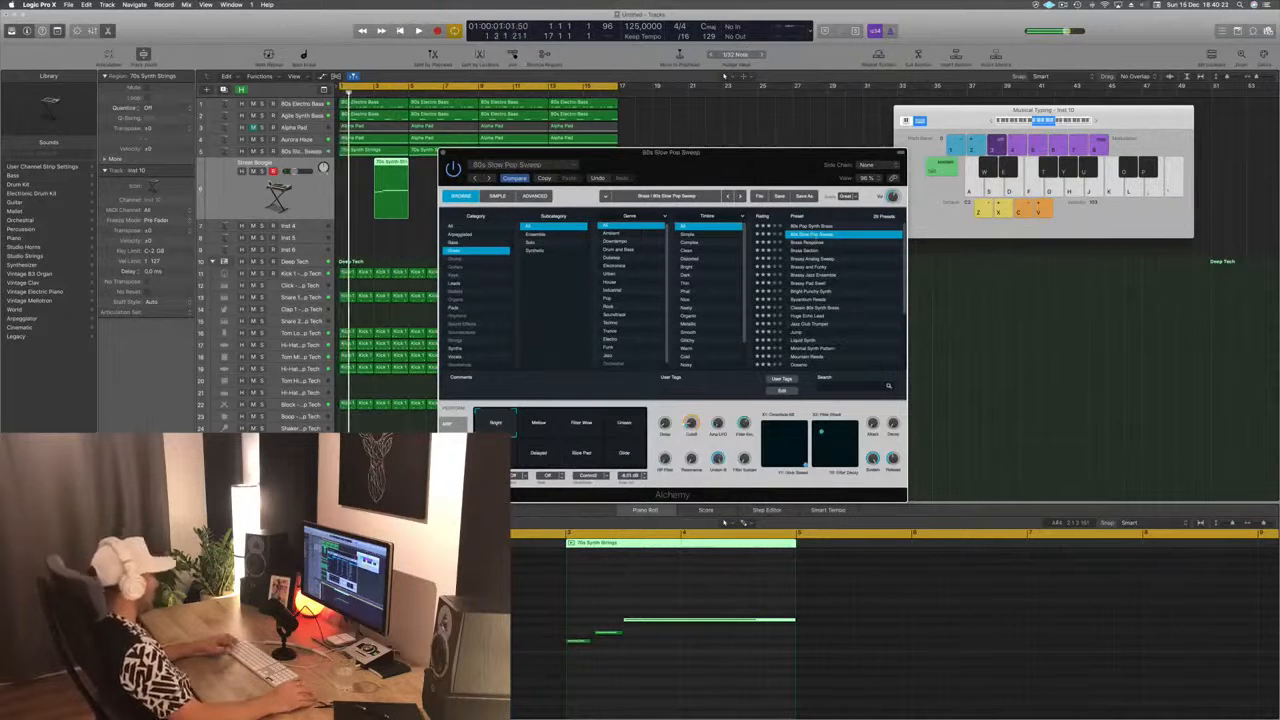
click(514, 179)
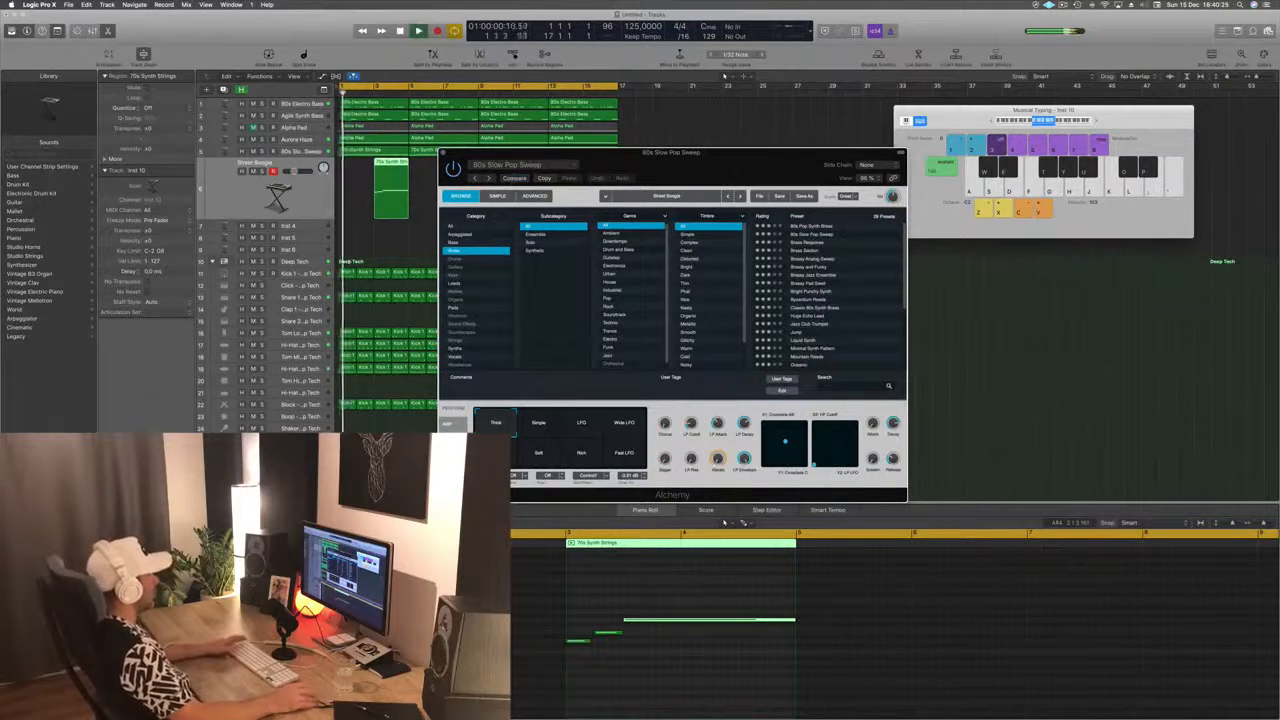
key(space)
key(space)
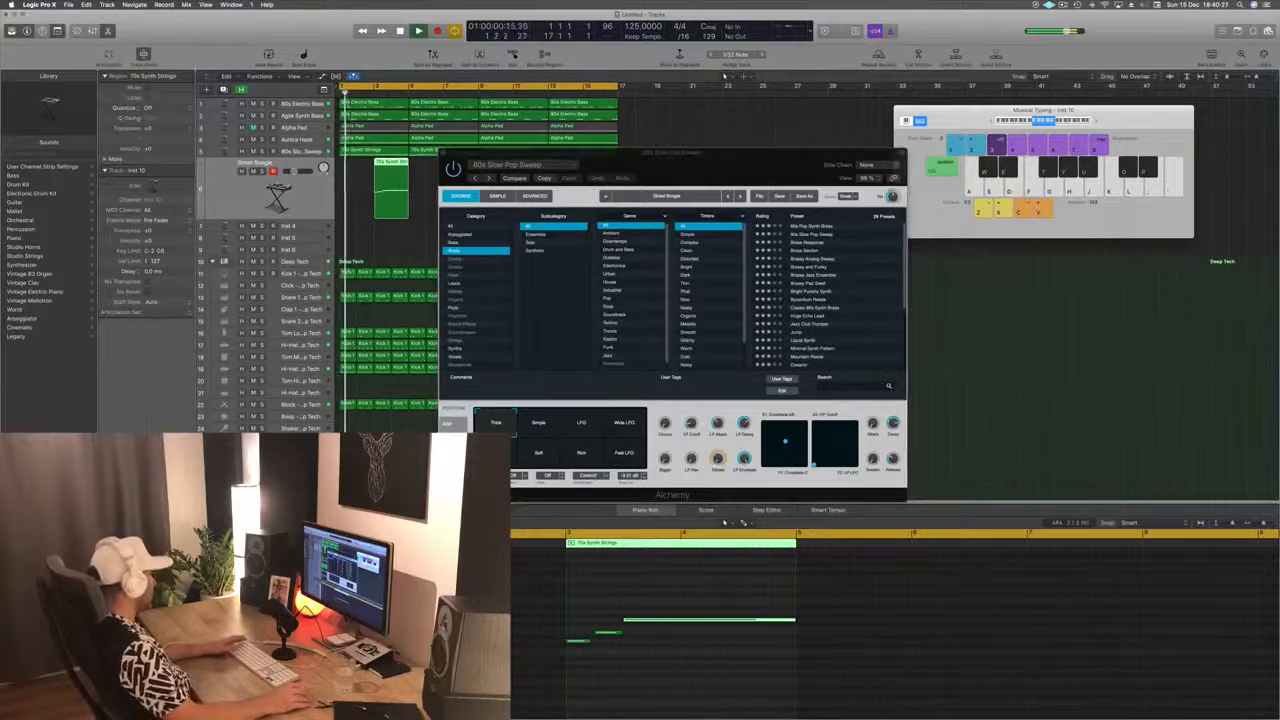
Step: Open the duplicated track's Alchemy window, close the original track's one, and restart playback
click(124, 478)
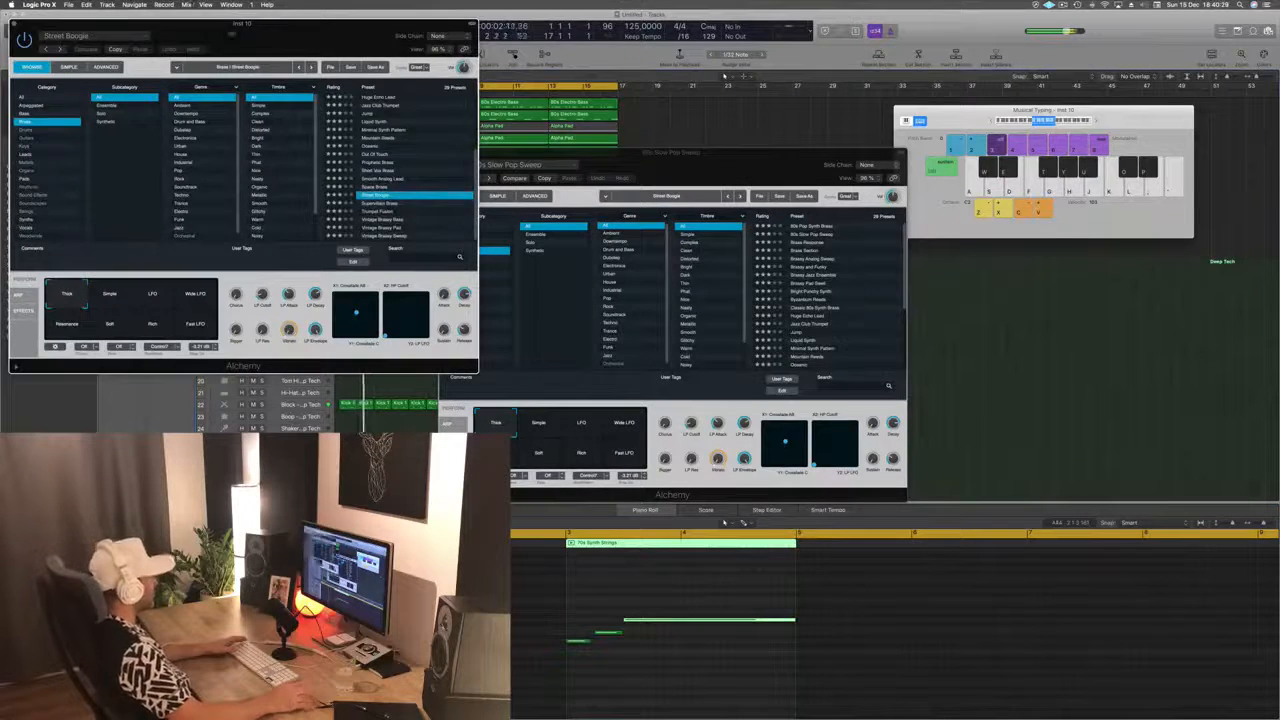
drag(231, 34, 973, 165)
drag(665, 154, 589, 230)
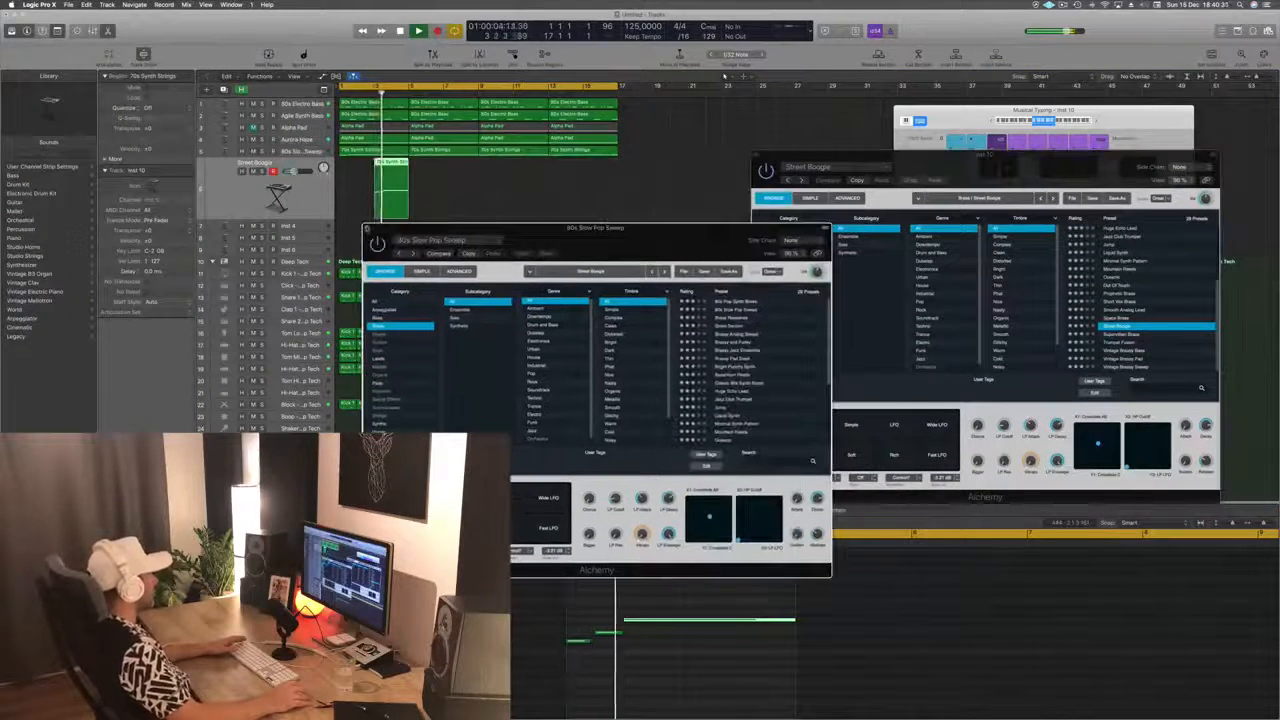
click(367, 229)
key(space)
key(space)
drag(972, 164, 861, 167)
Step: Load 80s Pop Synth Brass on the duplicated track and repeat its two-bar region at bars 7, 11 and 15
scroll(1042, 247, up, 5)
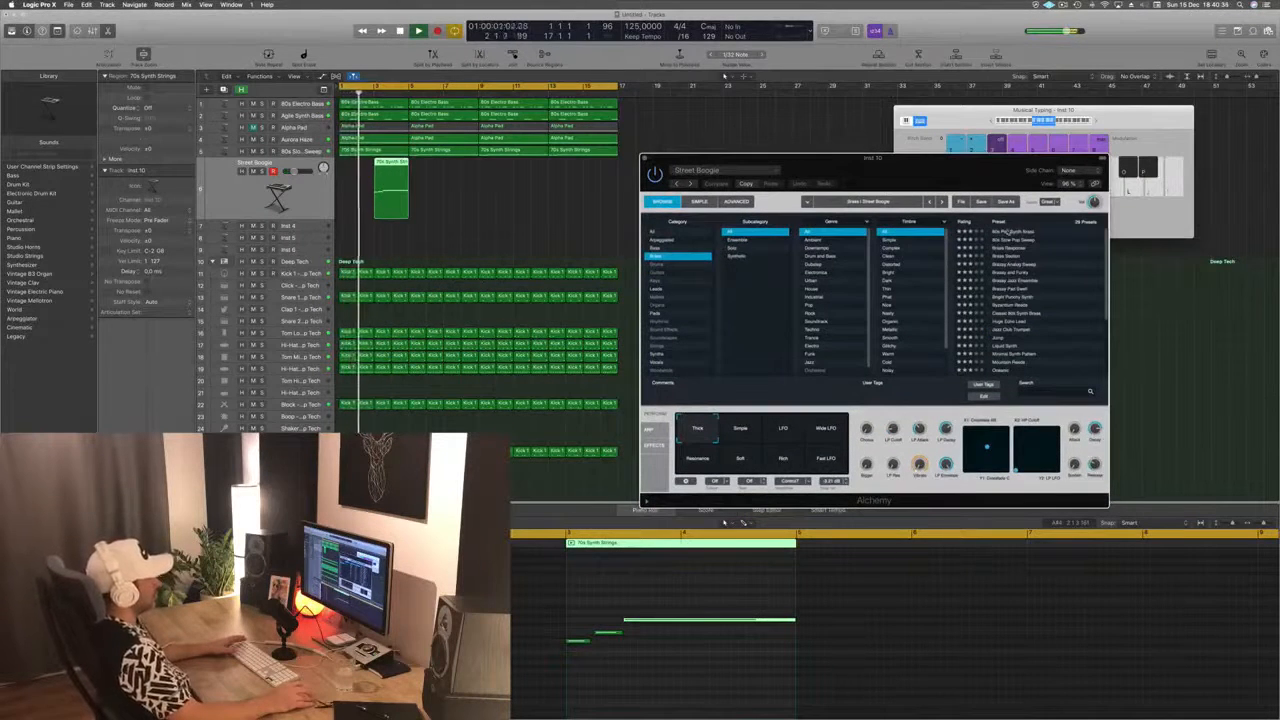
click(1010, 232)
drag(394, 173, 530, 175)
drag(877, 177, 875, 176)
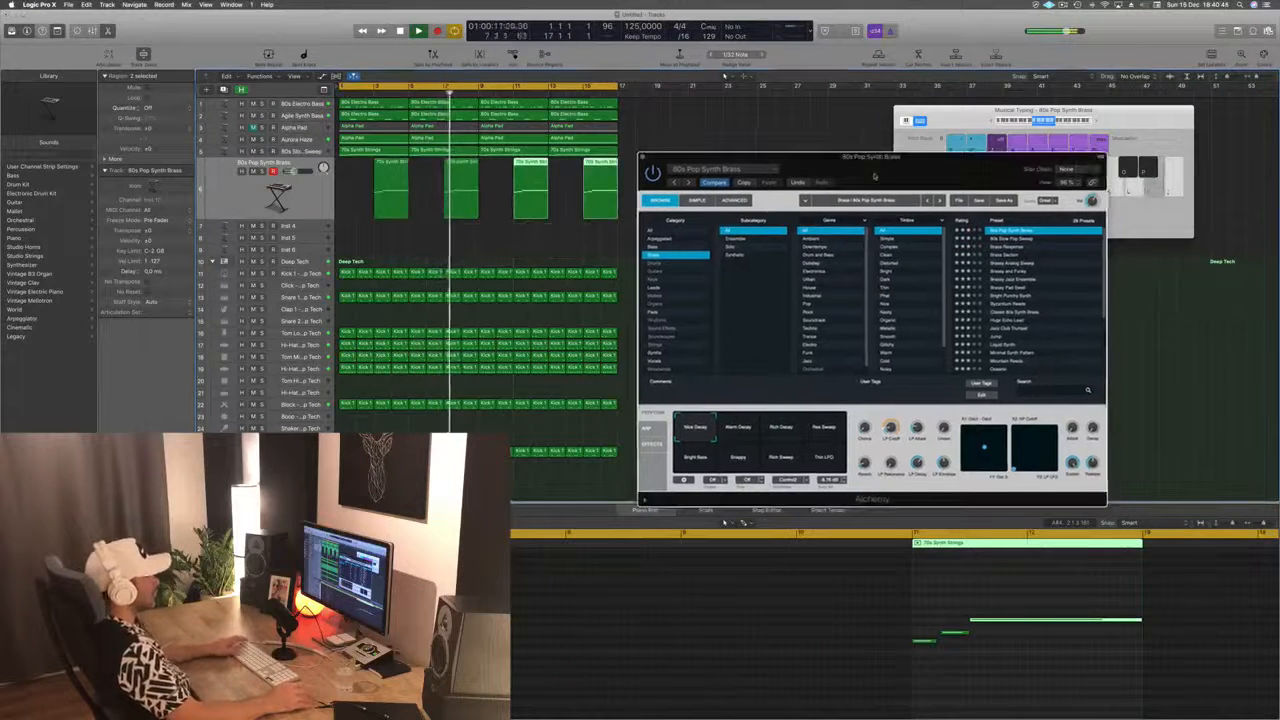
Step: Audition the Brass Response, Brass Section and Brassy and Funky presets on the duplicated track
click(1012, 246)
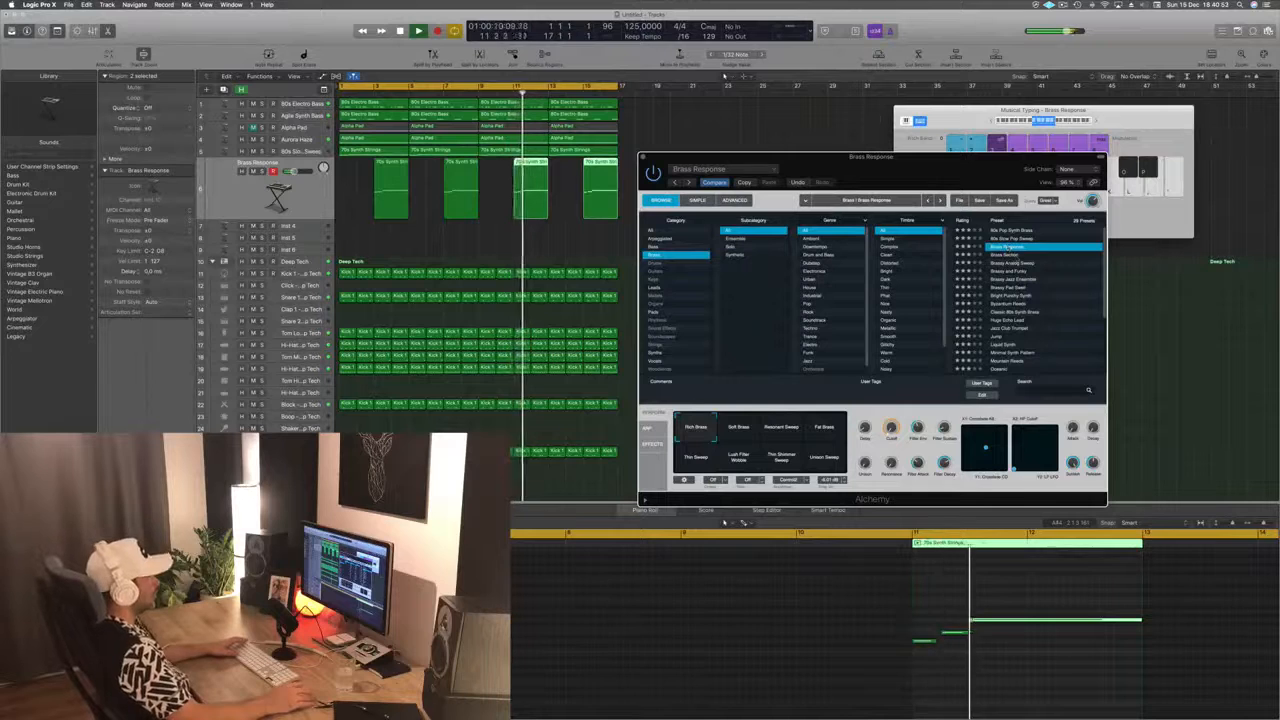
key(Down)
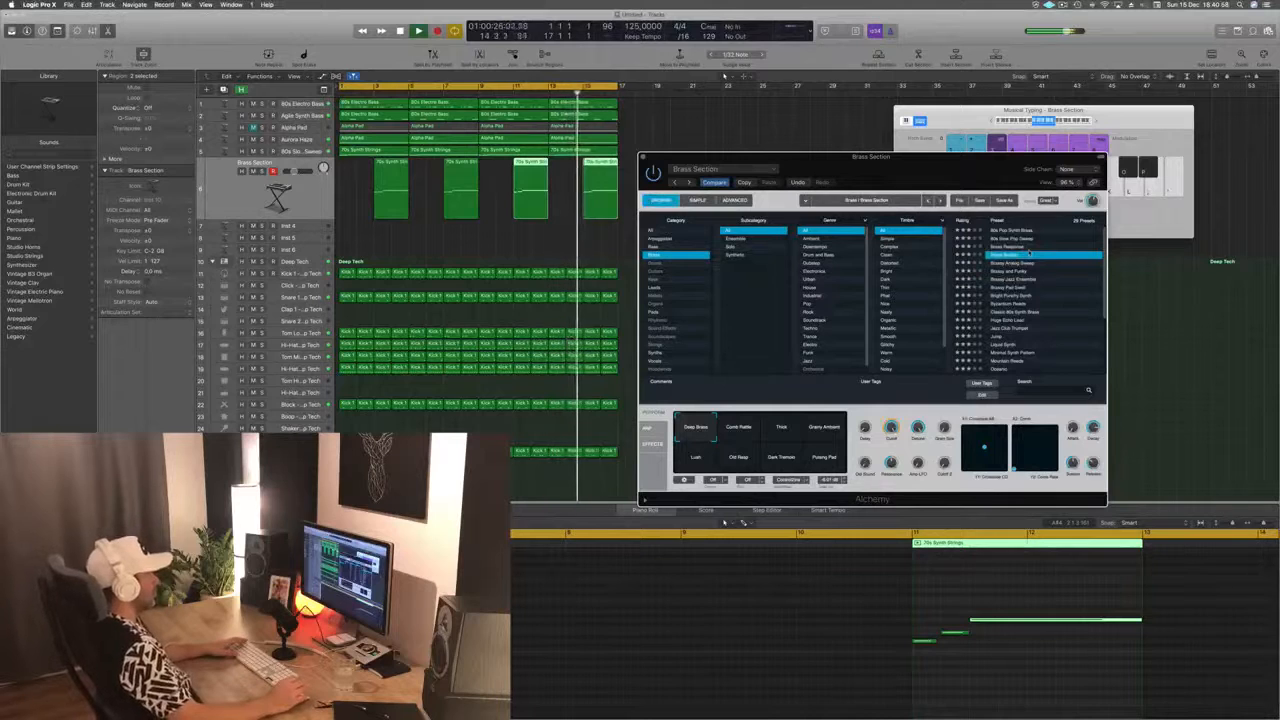
click(1020, 271)
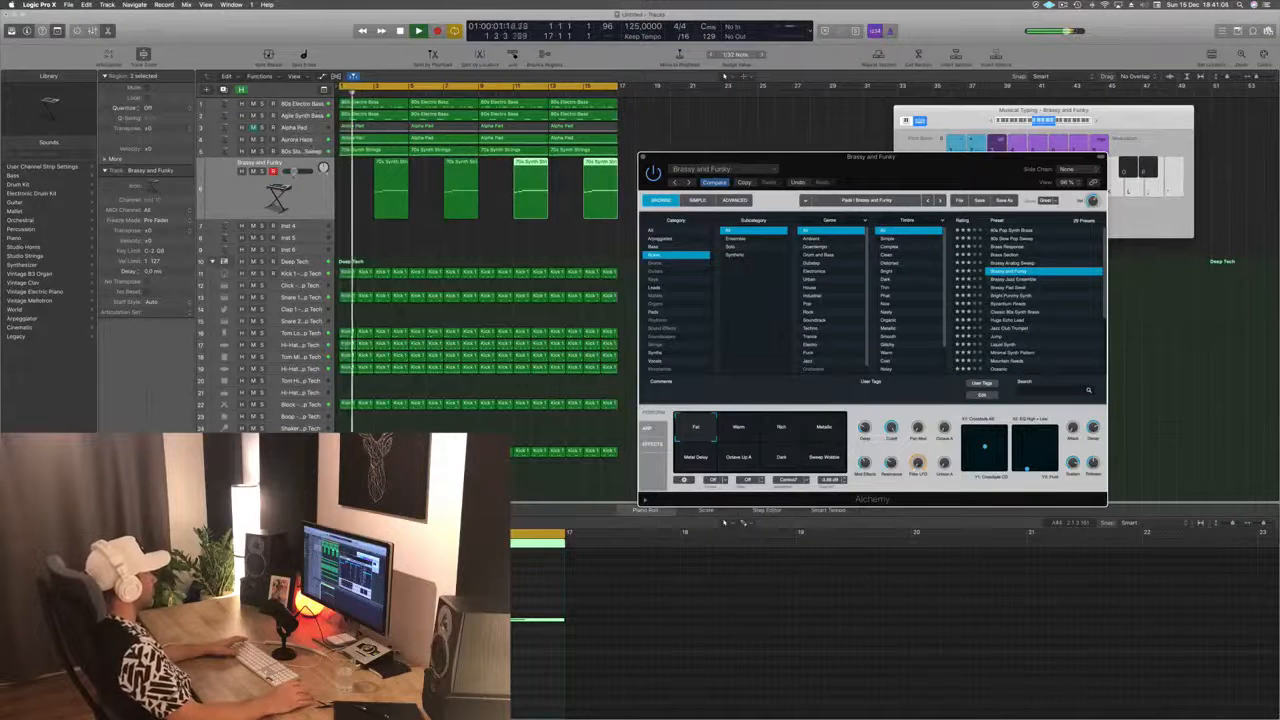
key(Up)
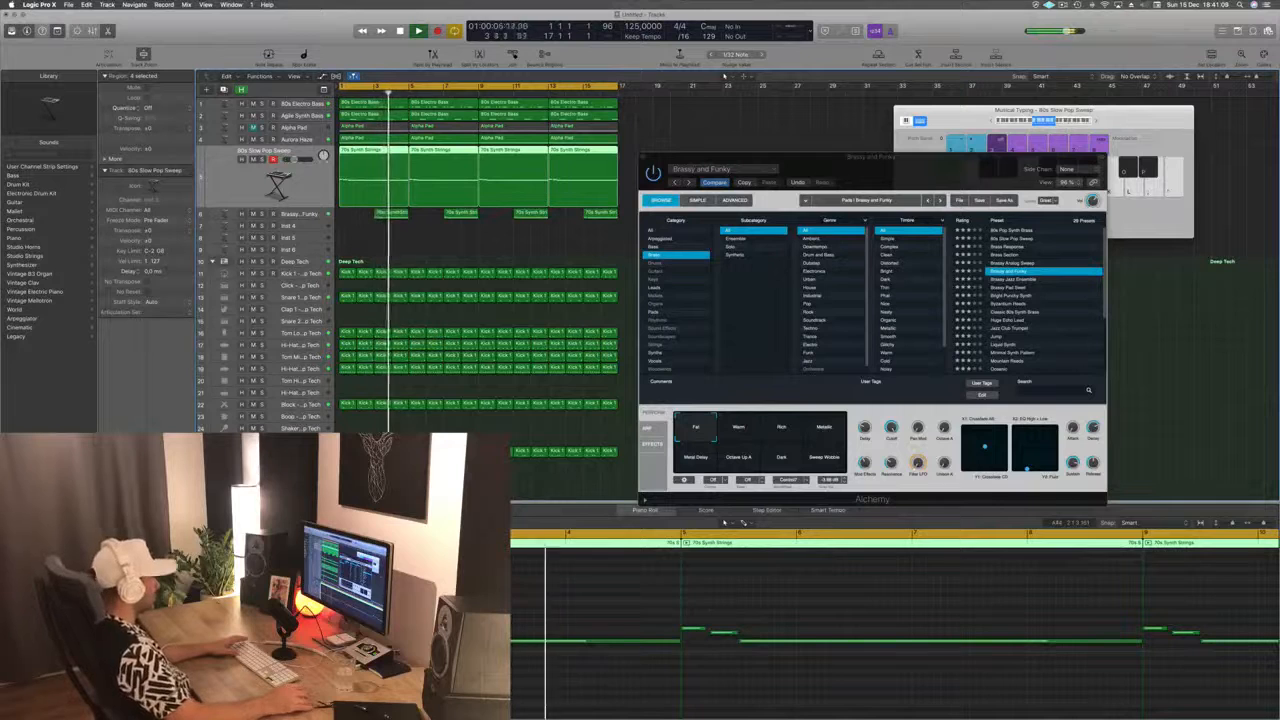
key(Down)
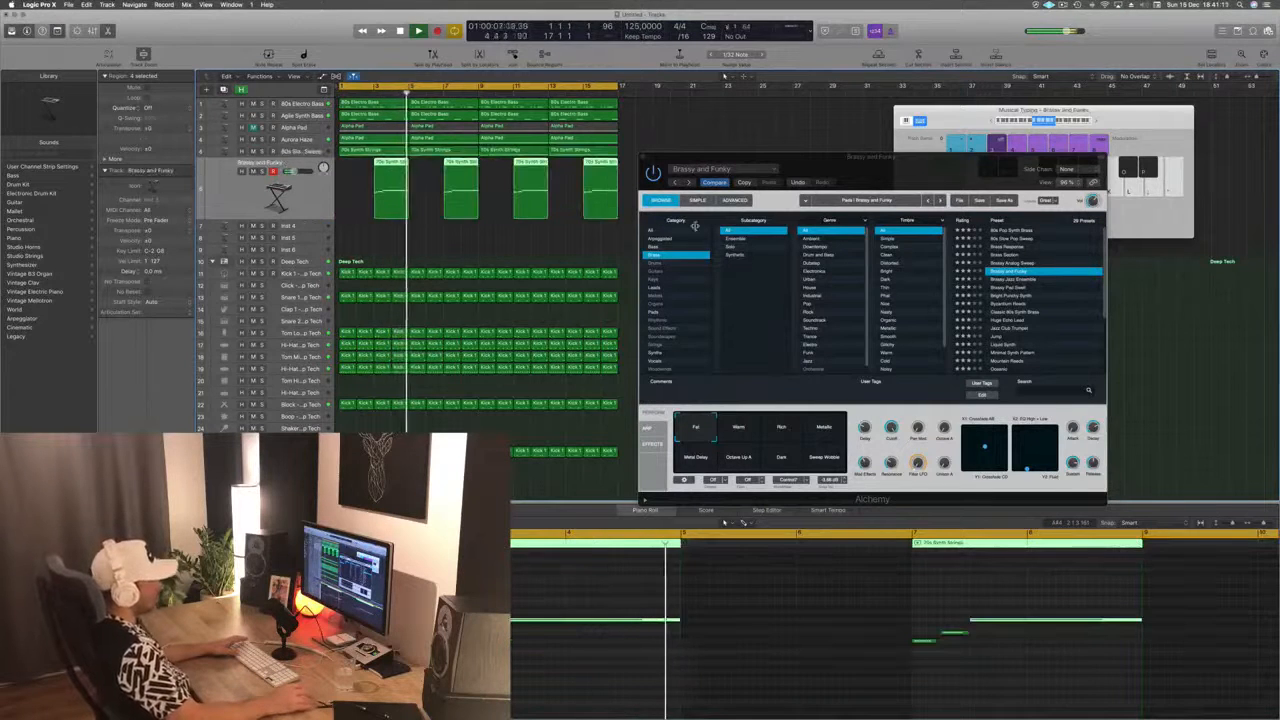
Step: Audition Brassy Jazz Ensemble, Brassy Pad Swell and Bright Punchy Synth, load Classic 80s Synth Brass, and close the Alchemy window
click(1039, 279)
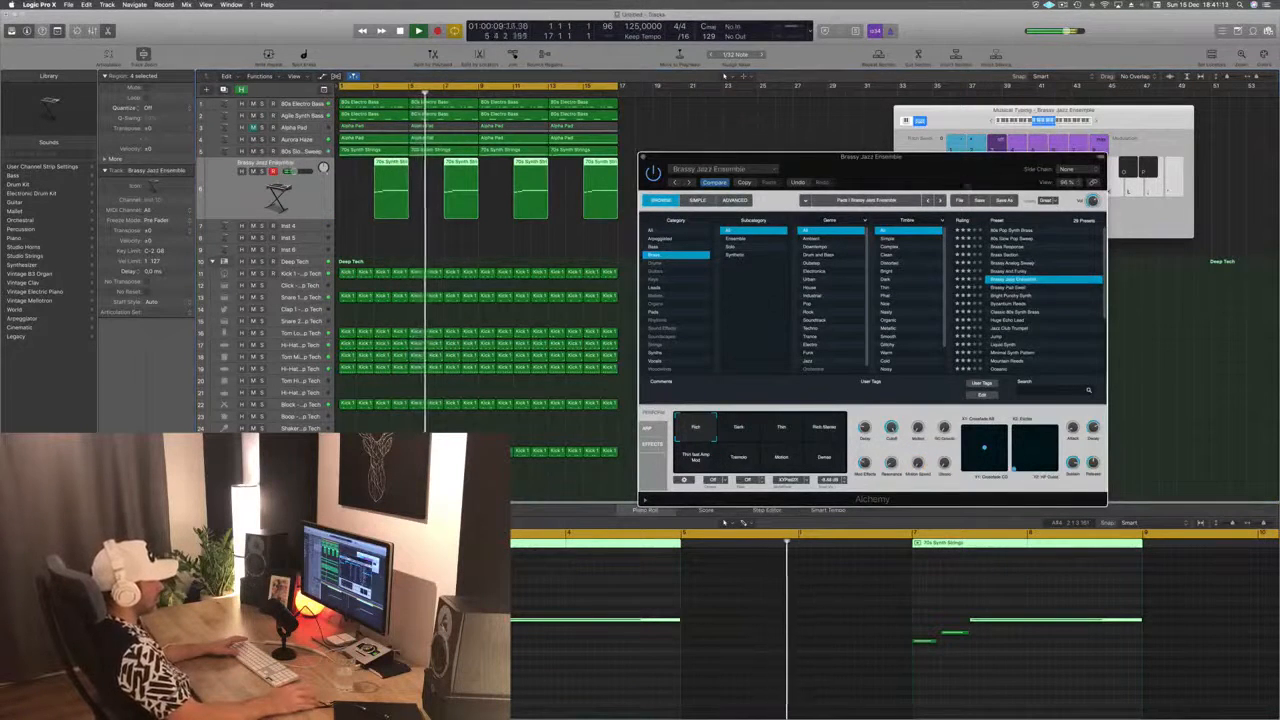
drag(967, 167, 949, 154)
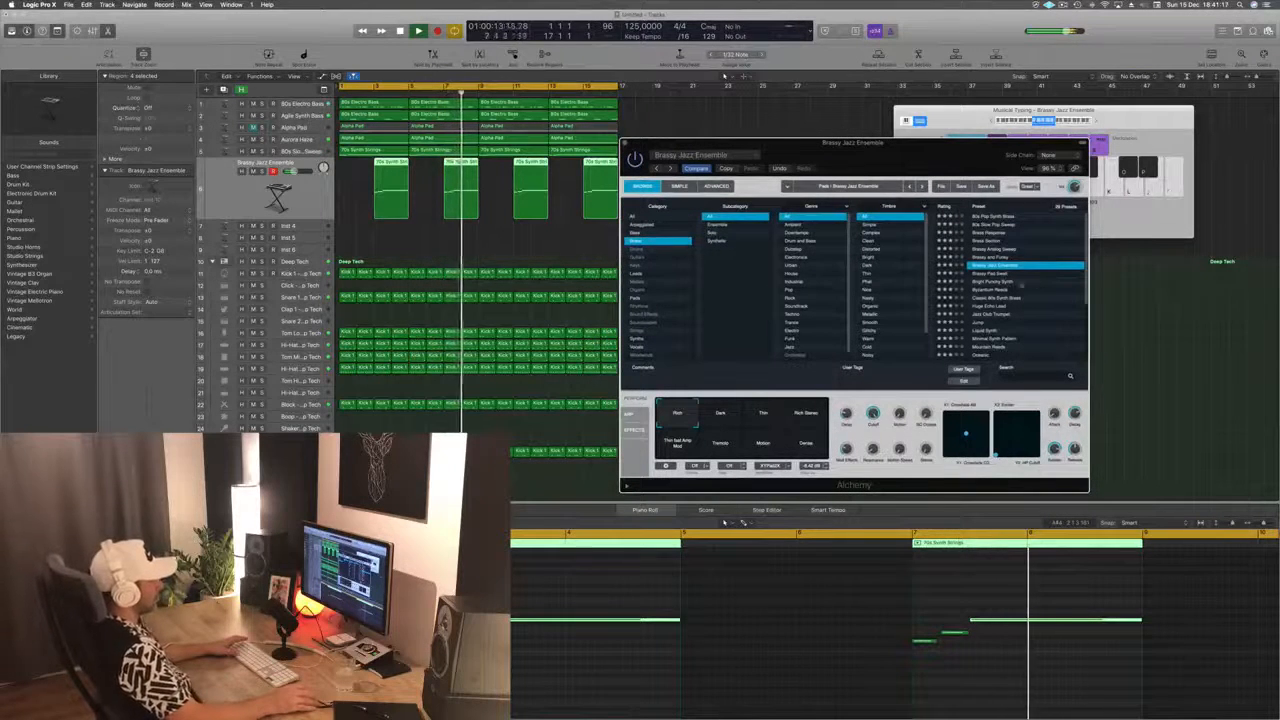
click(990, 274)
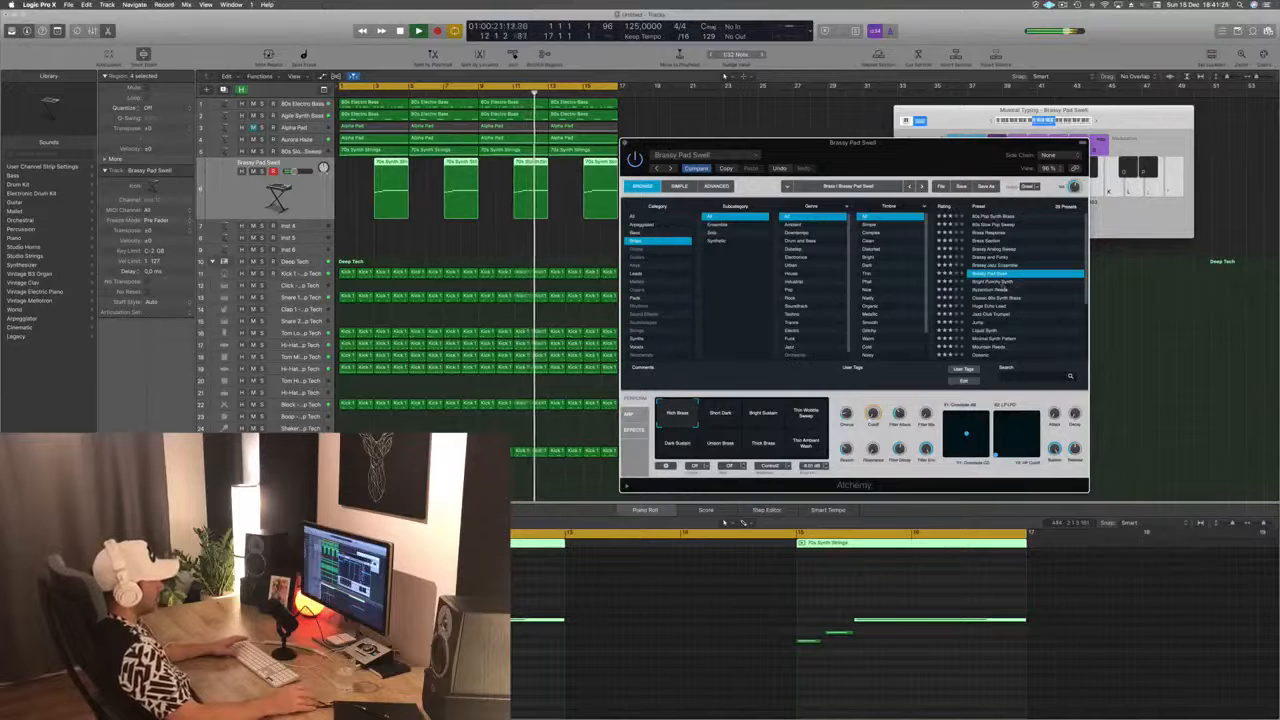
click(1002, 284)
click(1003, 288)
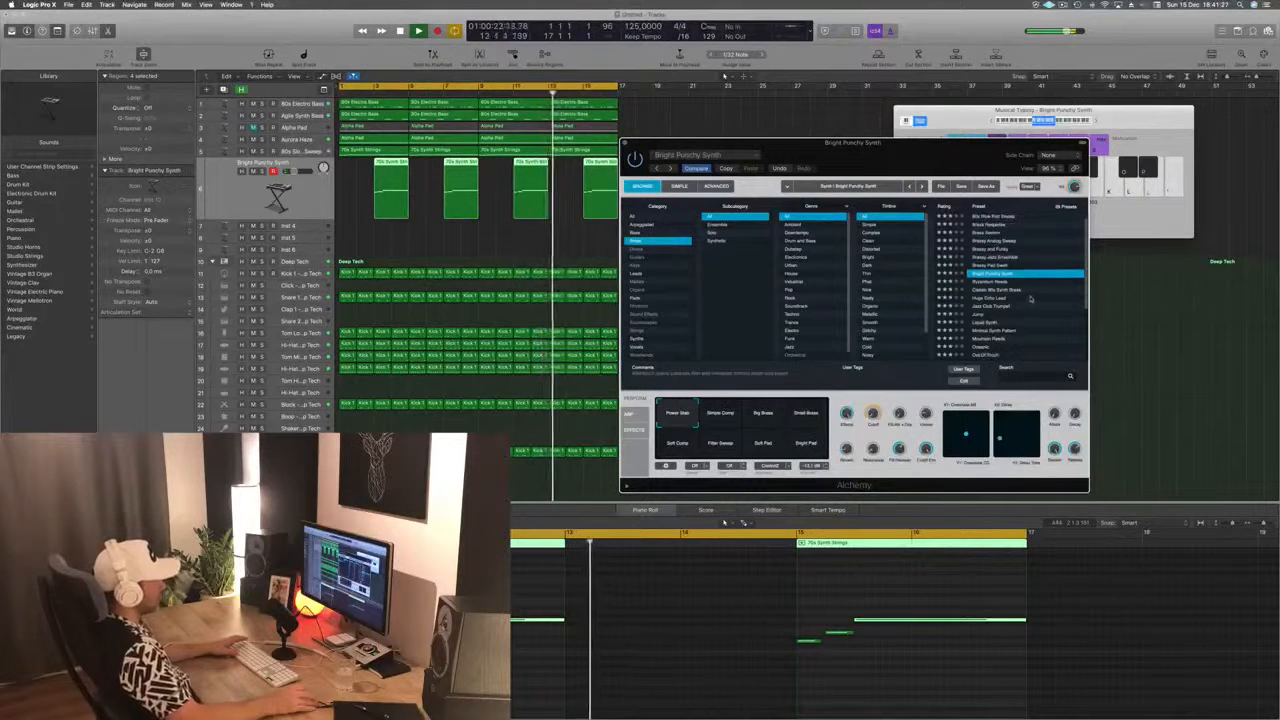
click(1004, 290)
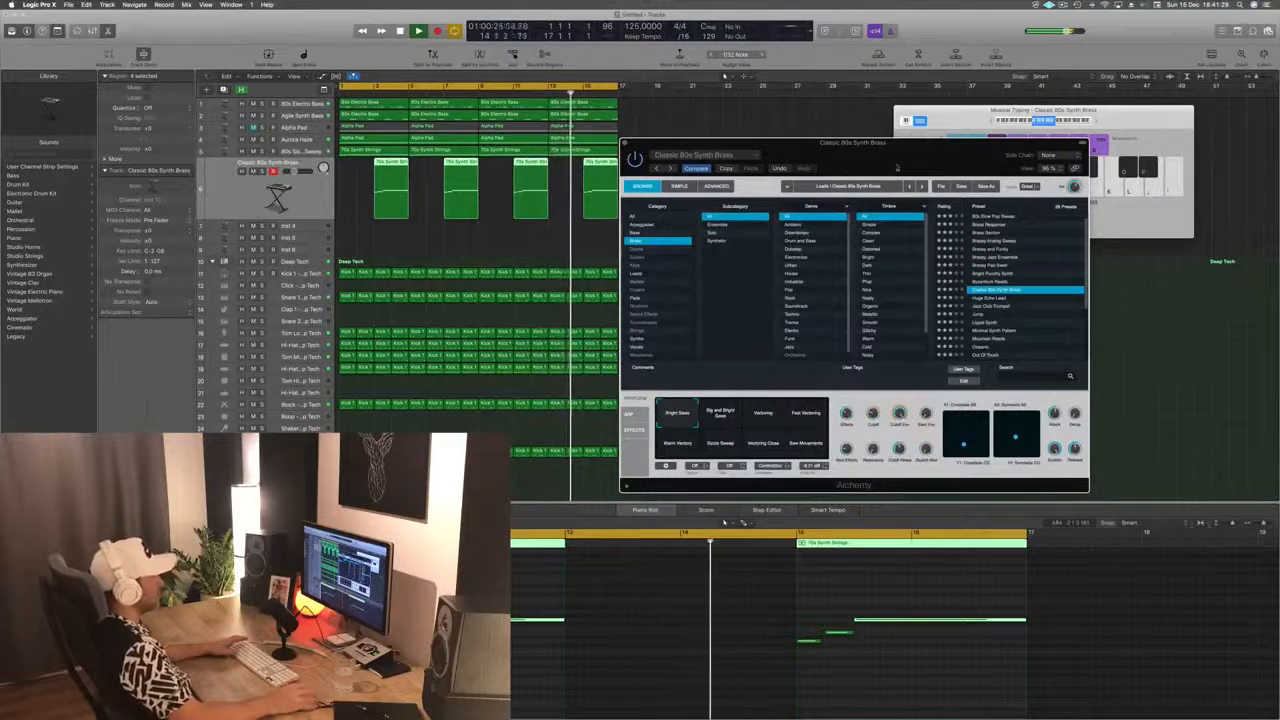
drag(935, 150, 905, 125)
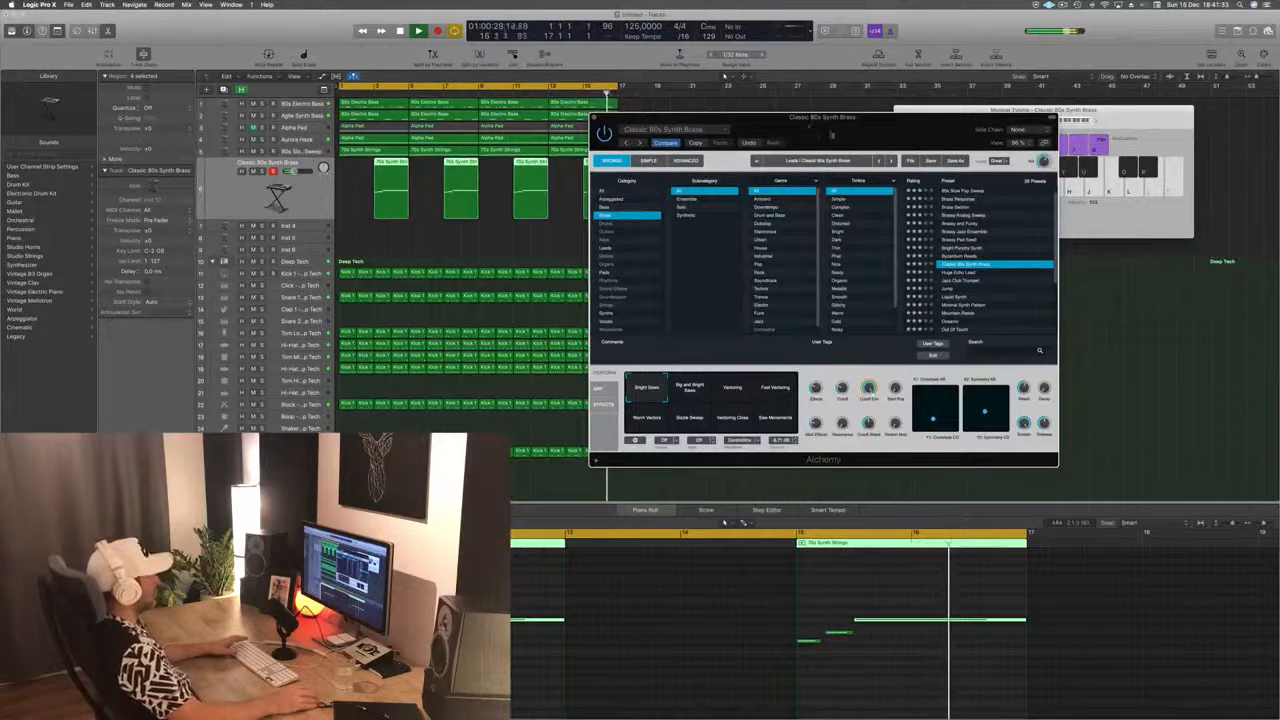
drag(832, 135, 761, 142)
key(super+w)
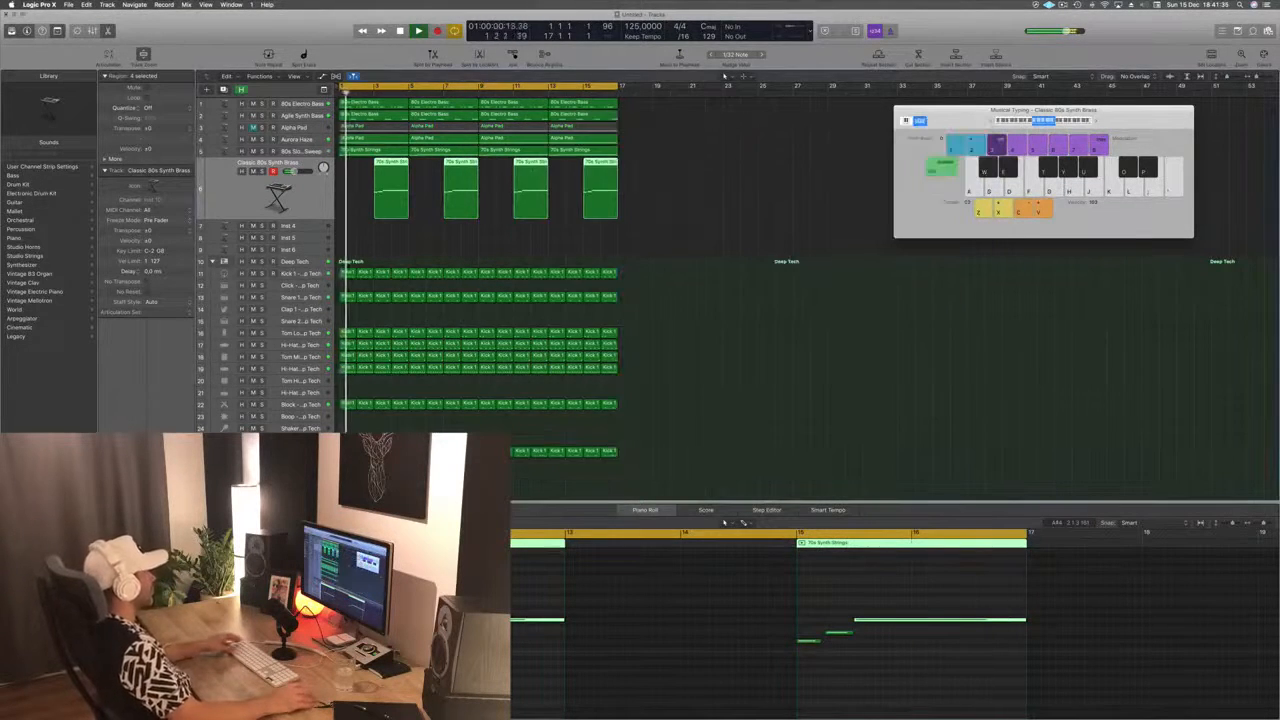
Step: Mute the Classic 80s Synth Brass track
click(302, 223)
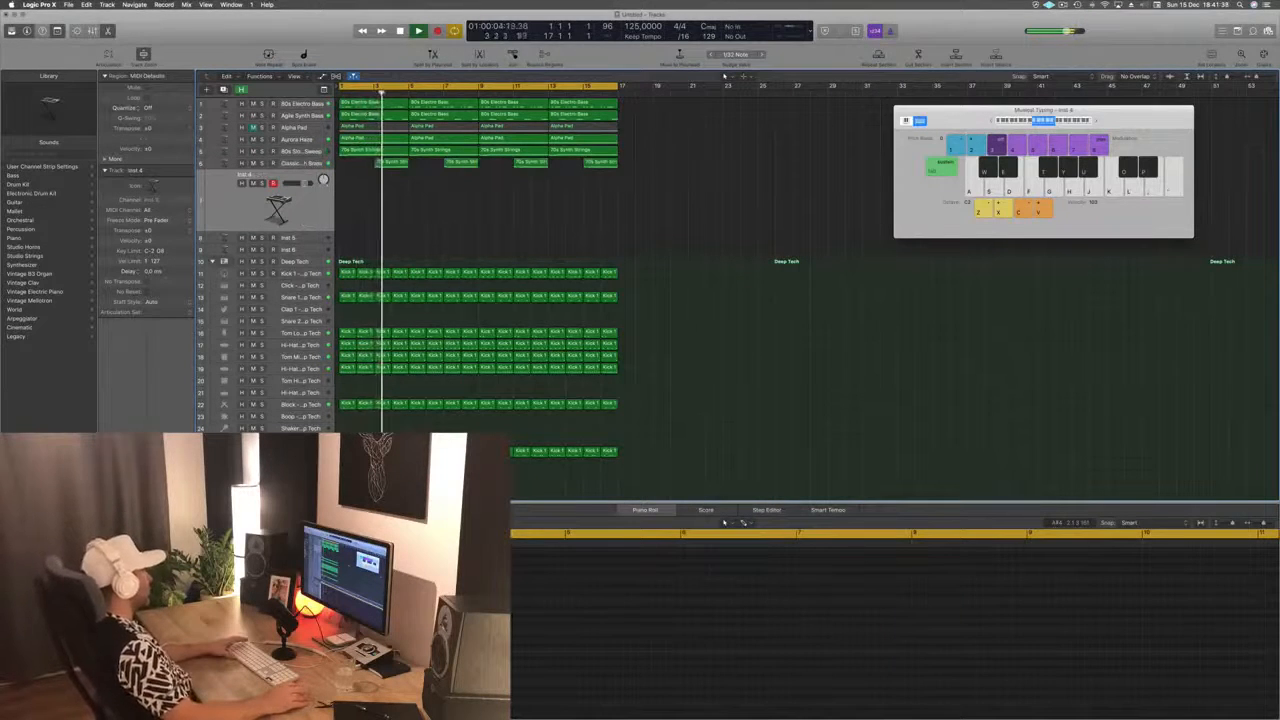
key(Up)
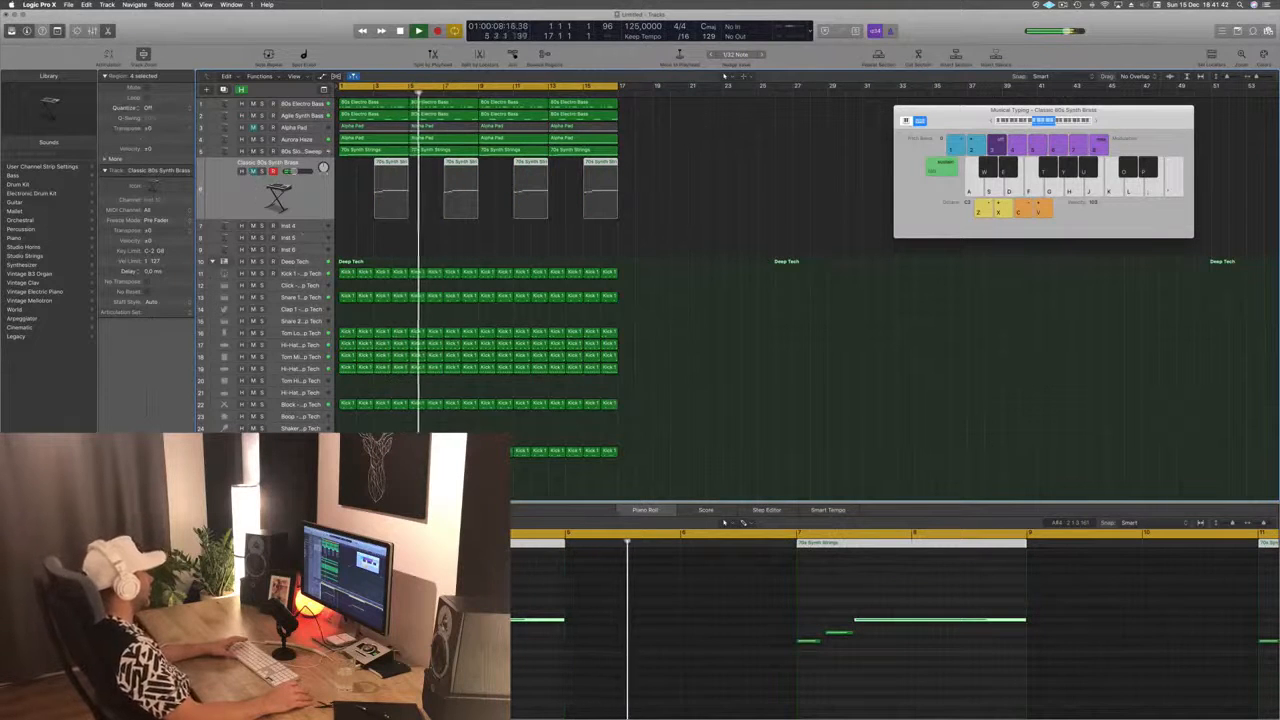
Step: Copy the first 80s Electro Bass region onto the empty Inst 4 track at bar 1
click(305, 225)
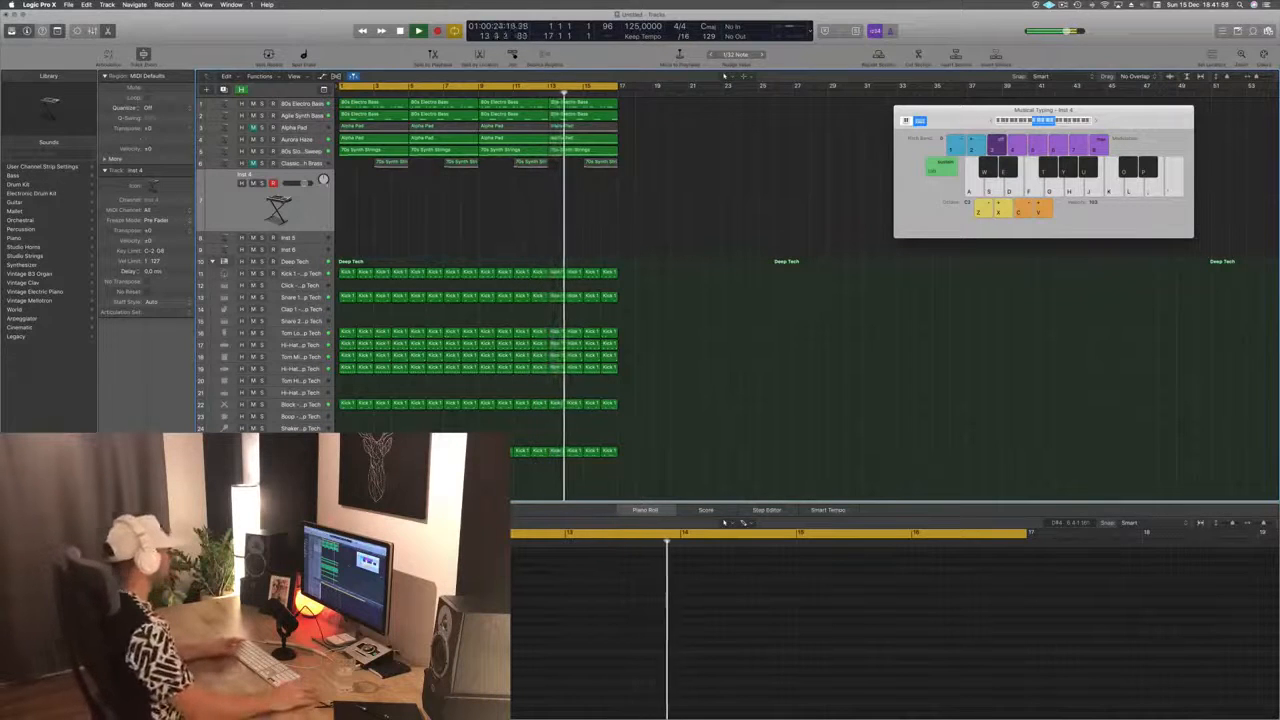
click(357, 106)
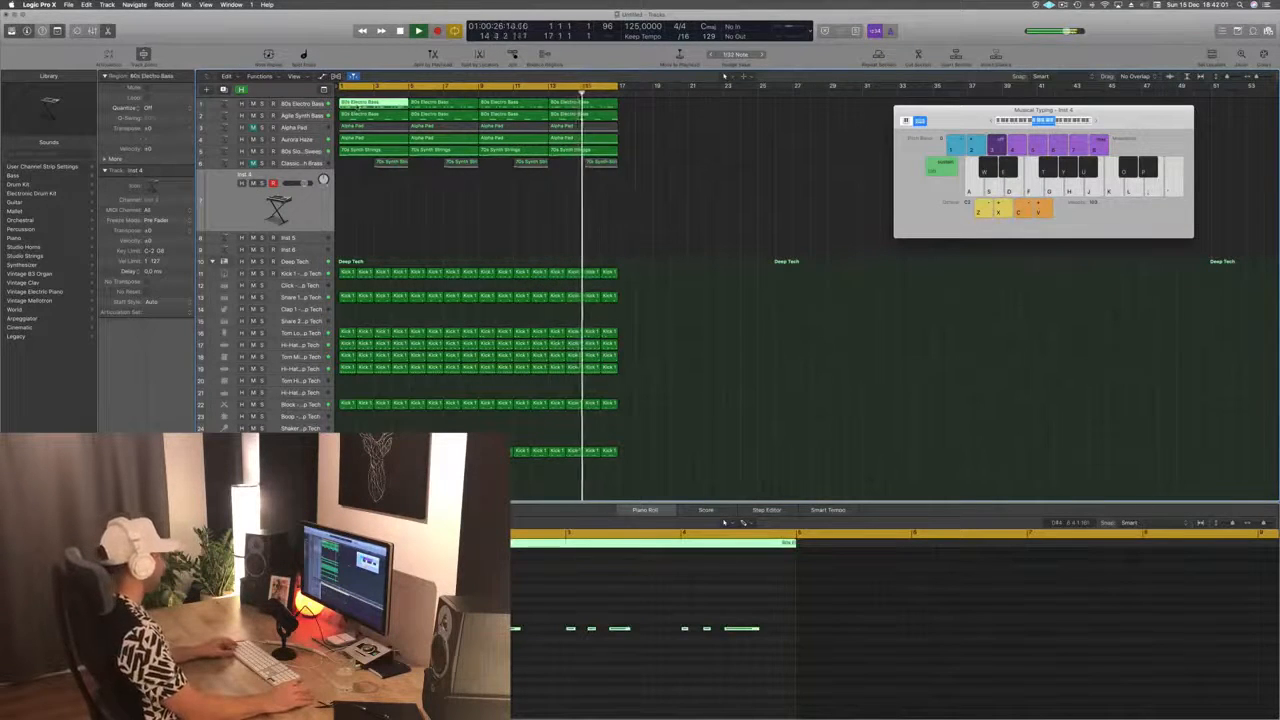
drag(357, 106, 358, 215)
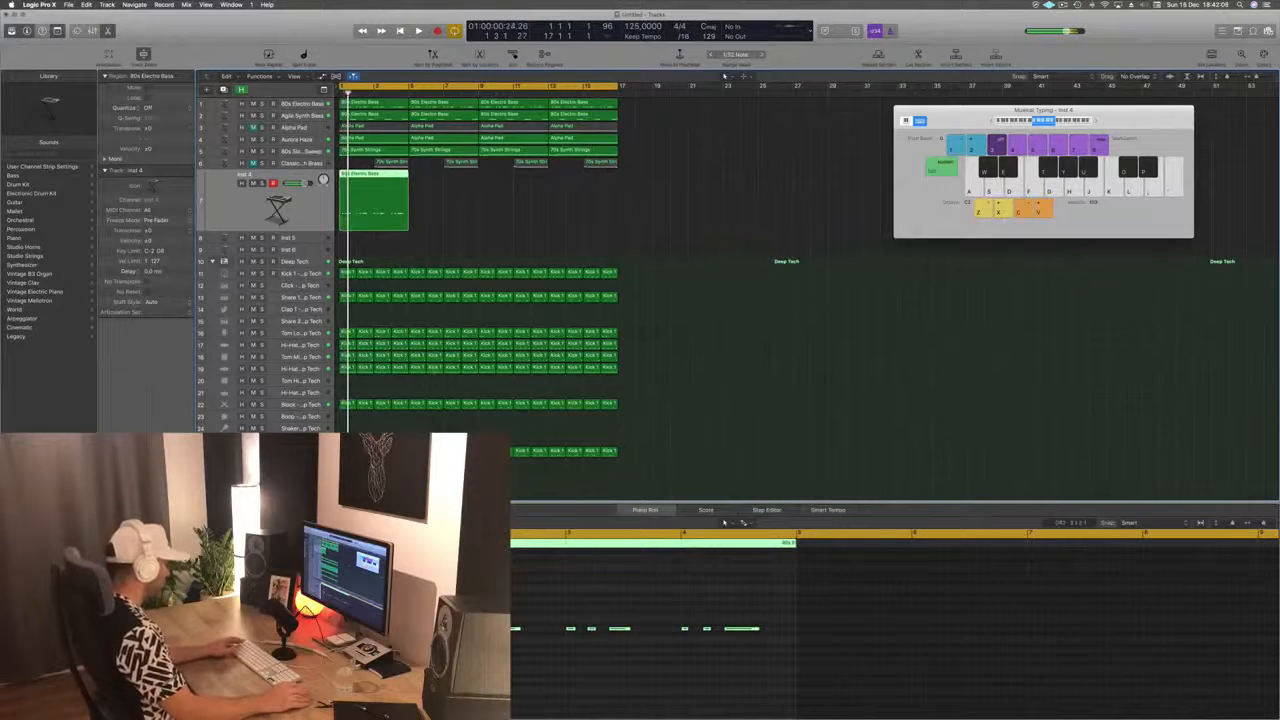
Step: Shorten the long notes in the copied bass region to match the length of the short ones
click(430, 610)
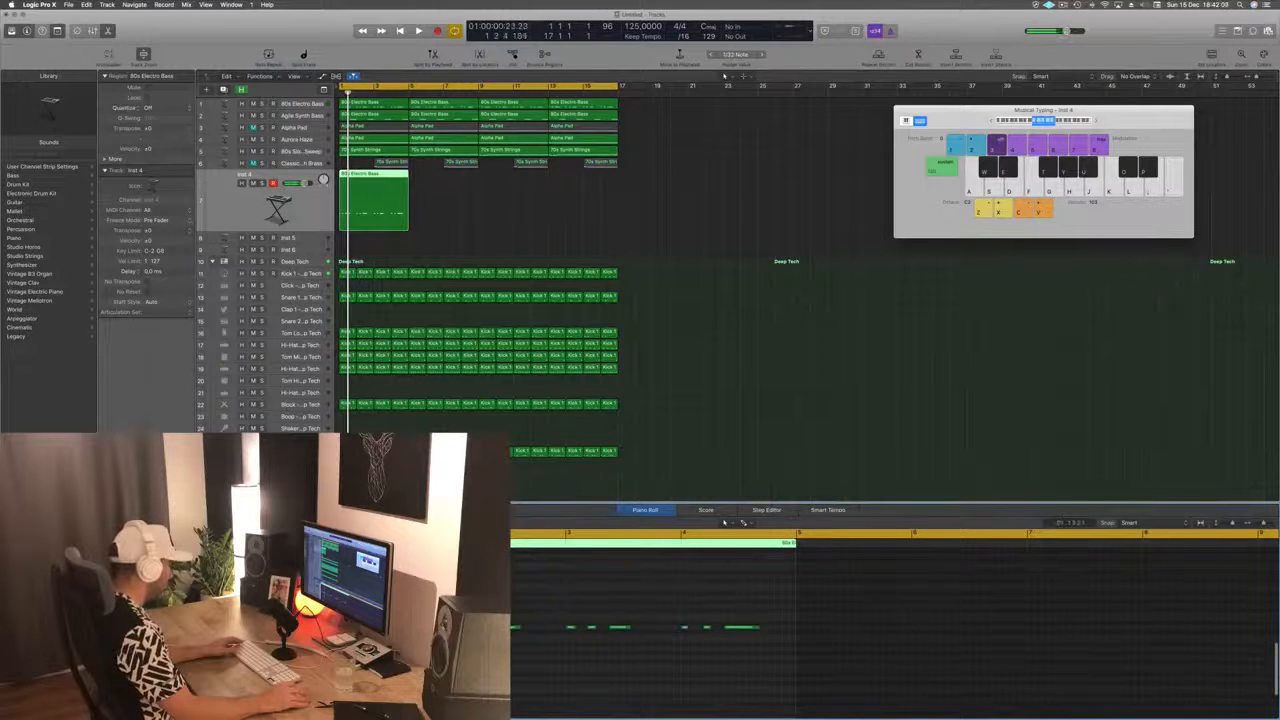
drag(517, 627, 496, 627)
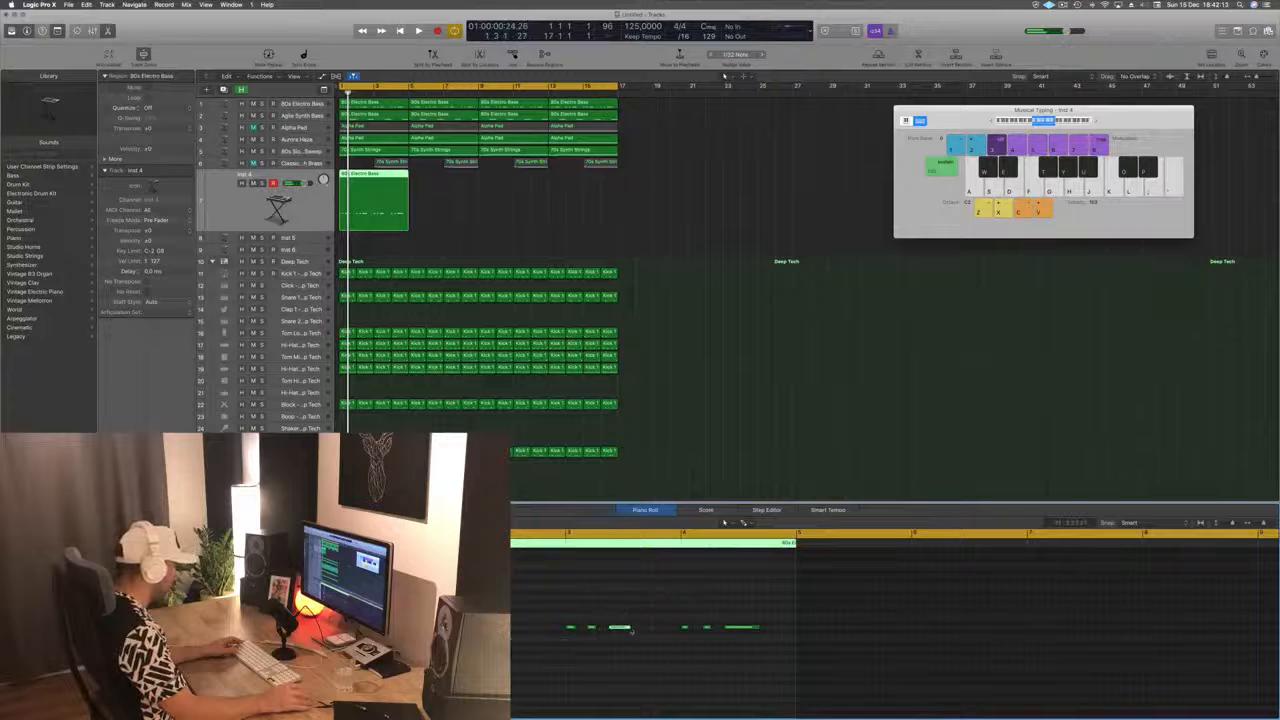
drag(631, 630, 613, 629)
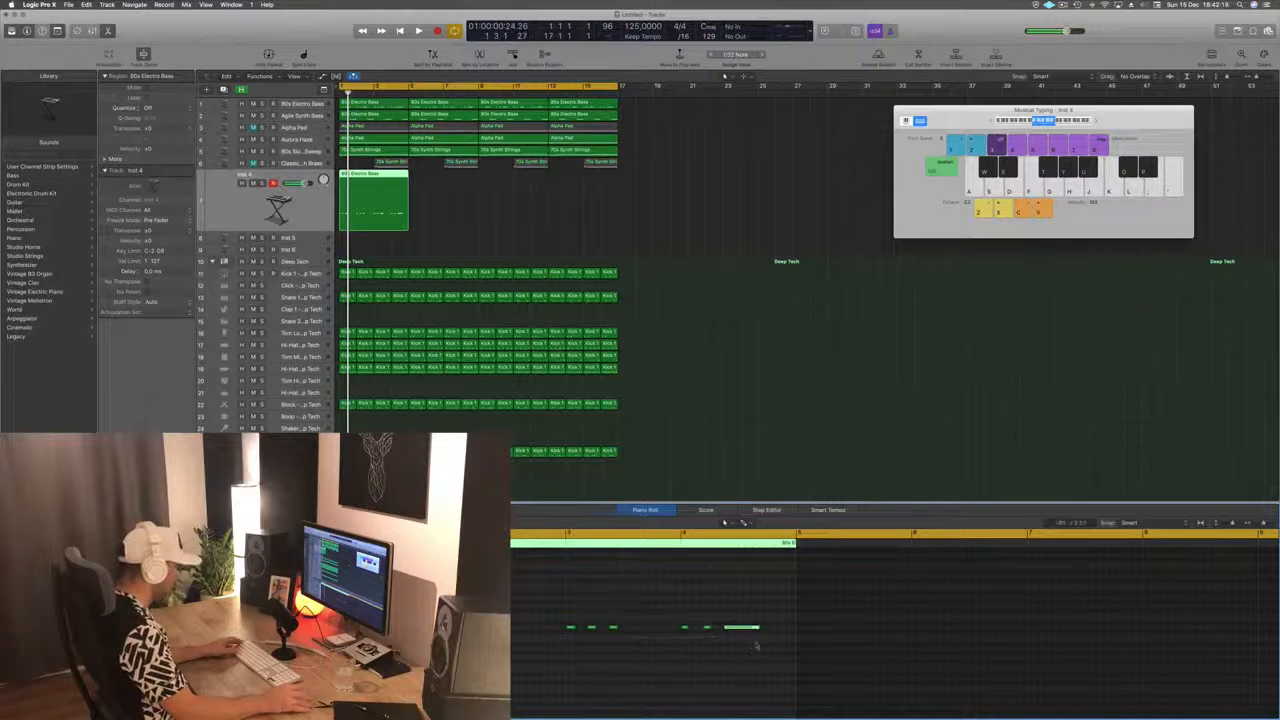
drag(760, 627, 729, 630)
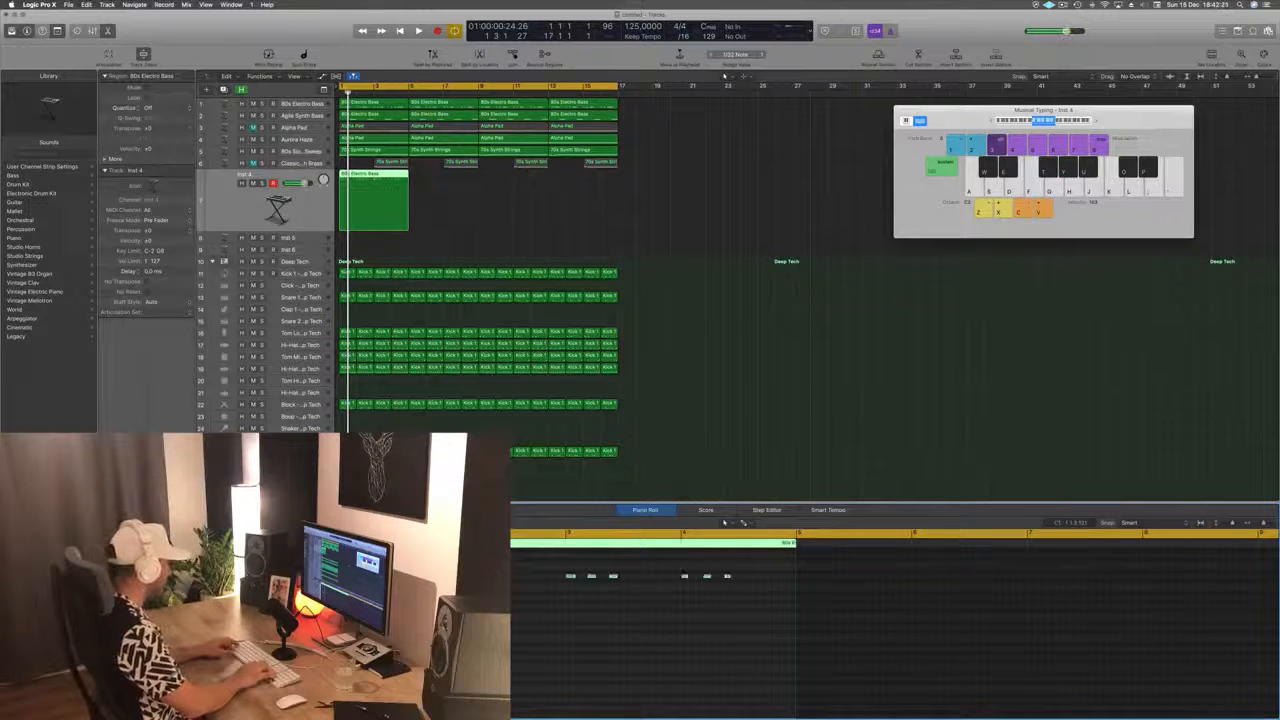
Step: Transpose the copied region's notes up and duplicate them as a second row just above the first
scroll(684, 572, up, 3)
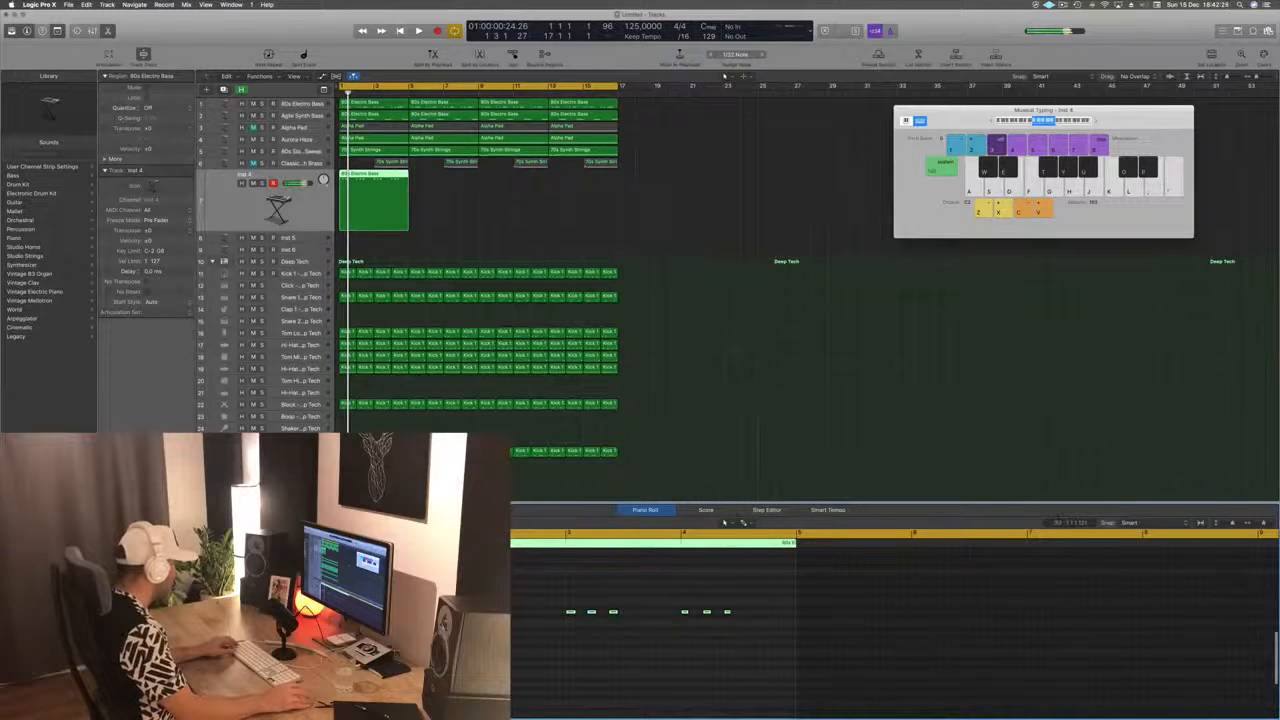
scroll(724, 521, down, 1)
drag(343, 603, 343, 601)
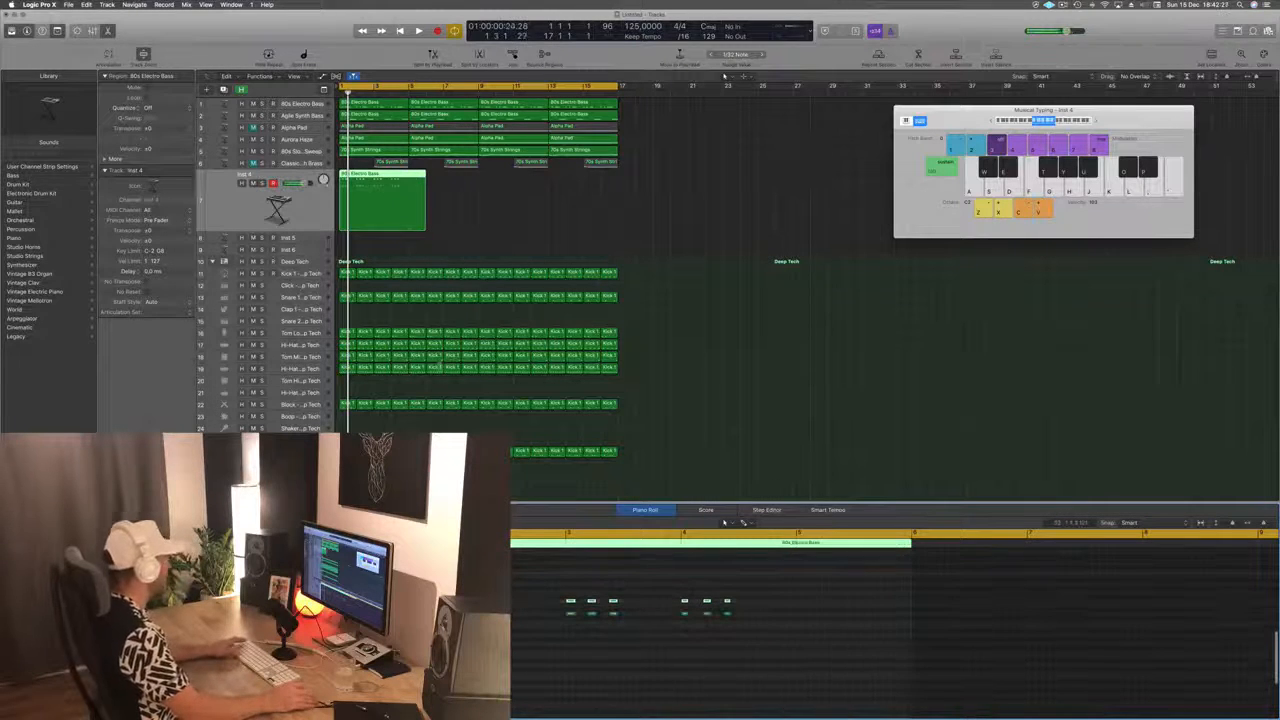
Step: Play the part back and raise its upper row of notes farther above the lower row
key(space)
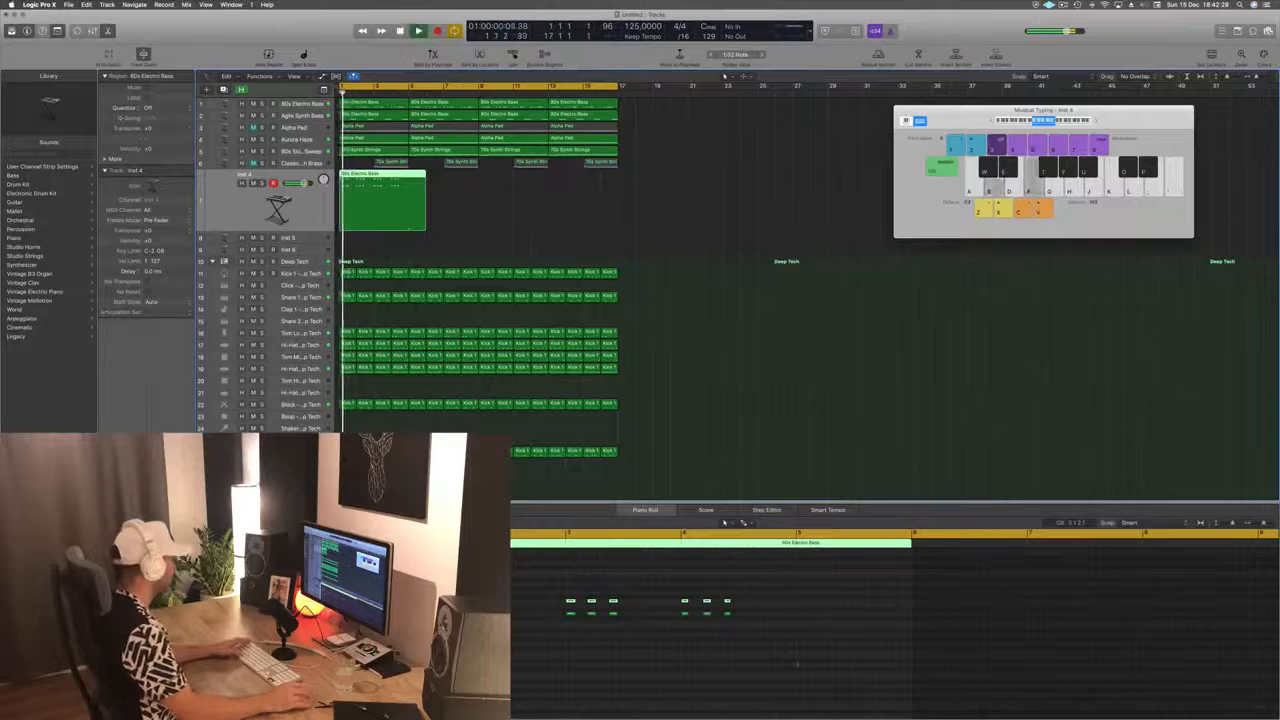
key(space)
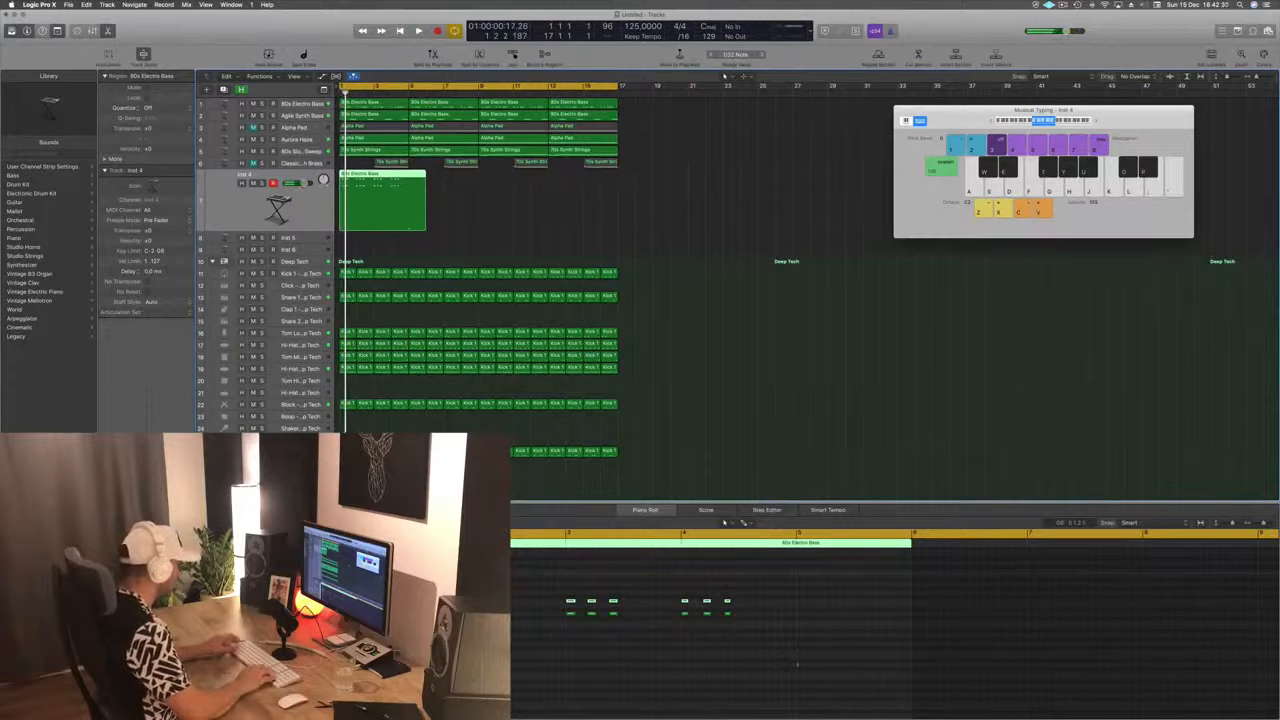
key(space)
key(space)
click(759, 594)
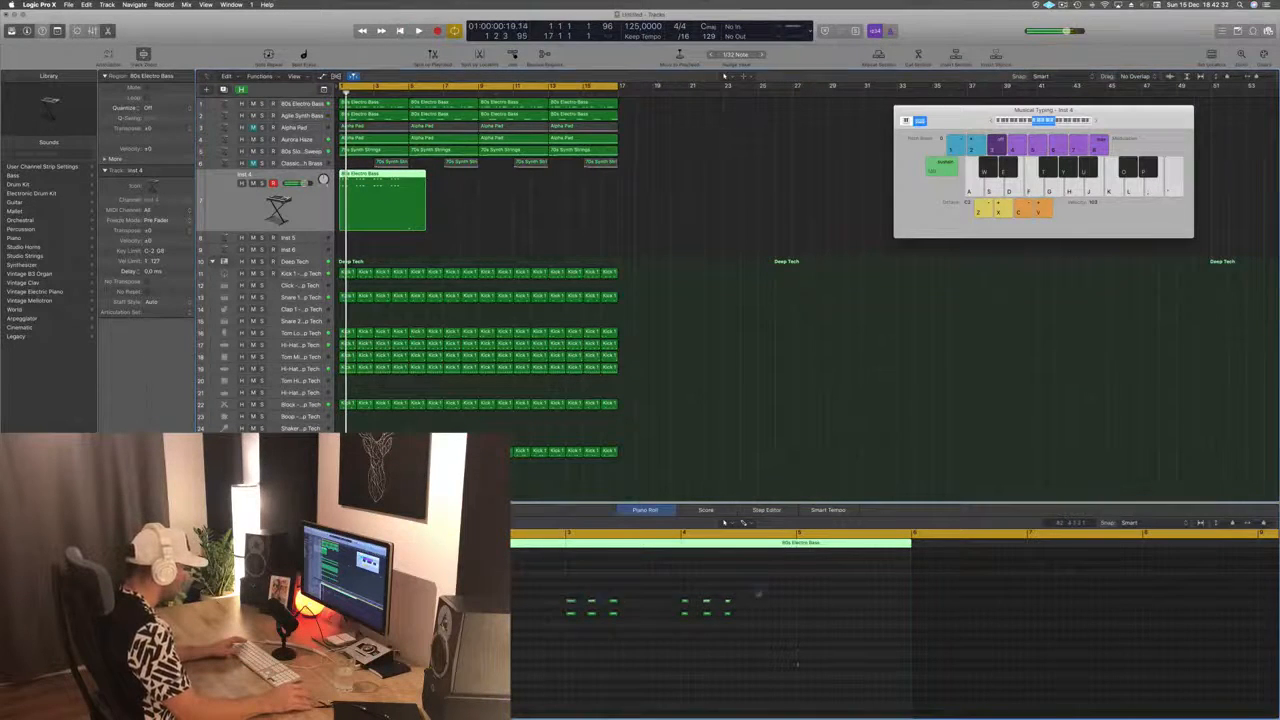
drag(768, 583, 338, 609)
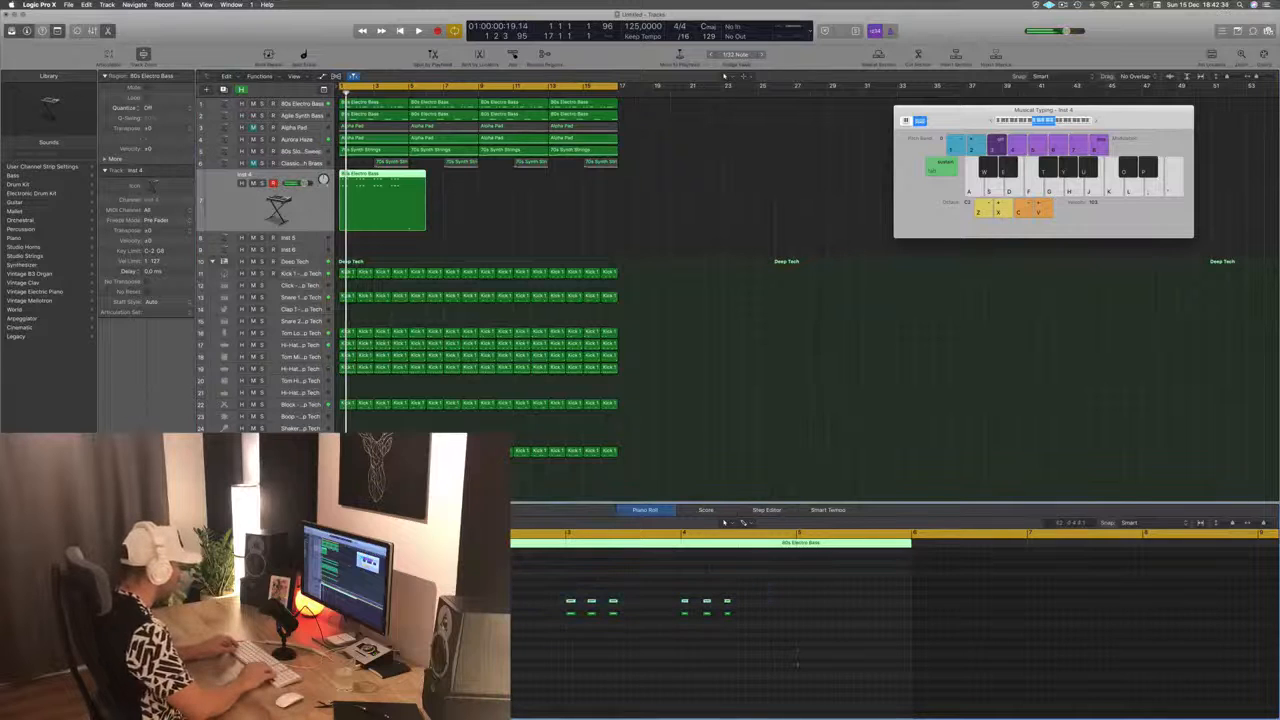
key(space)
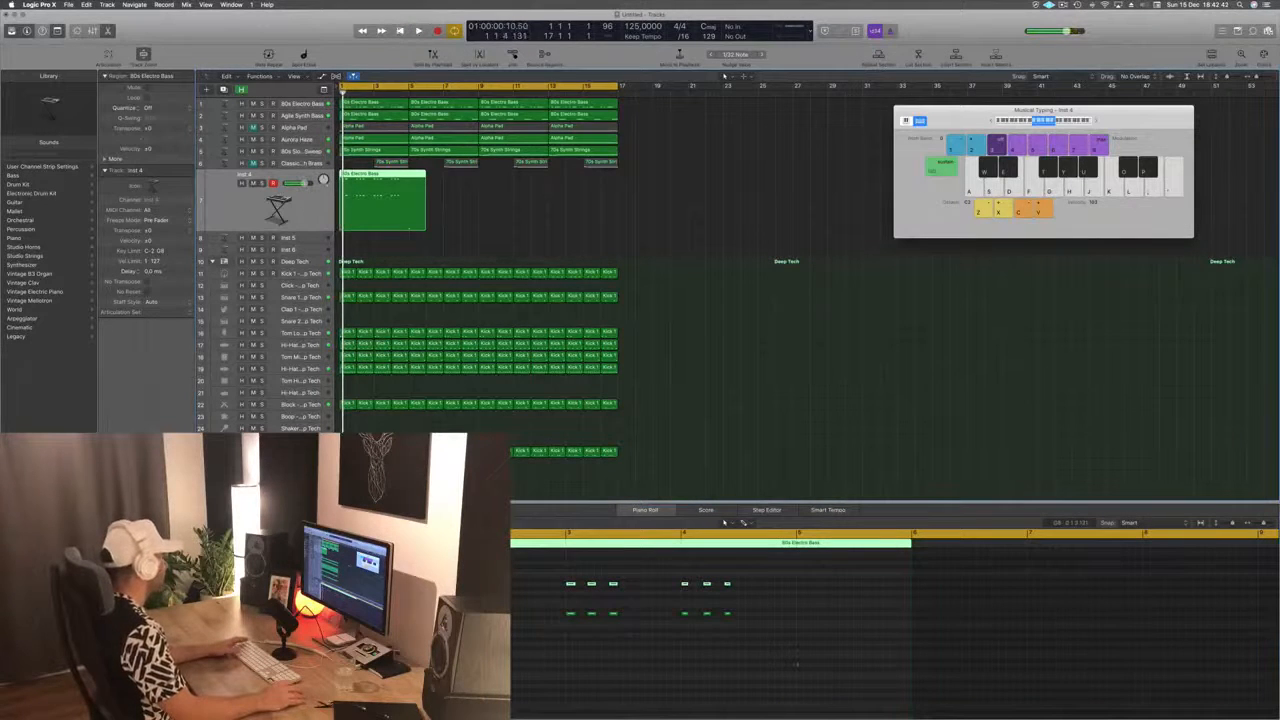
Step: Open Alchemy on the Inst 4 track, search its presets for pluck and play the part with Brassy Glass Bells
key(v)
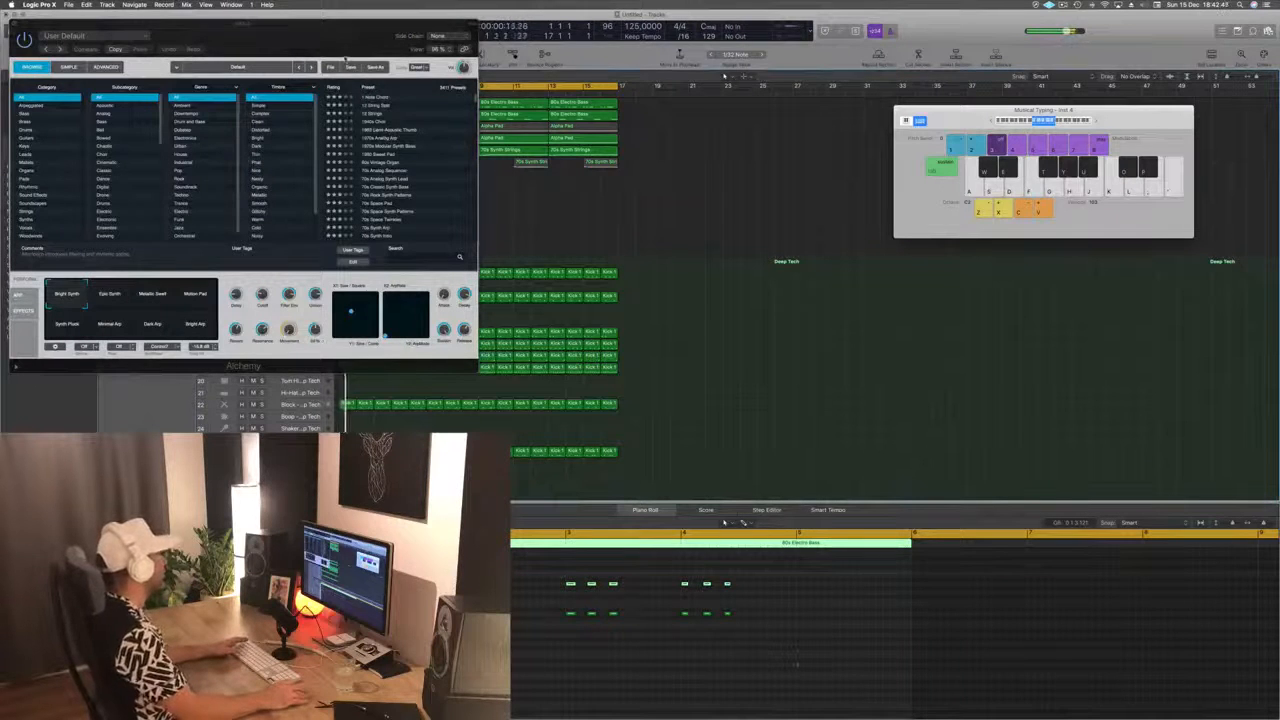
drag(348, 58, 1030, 148)
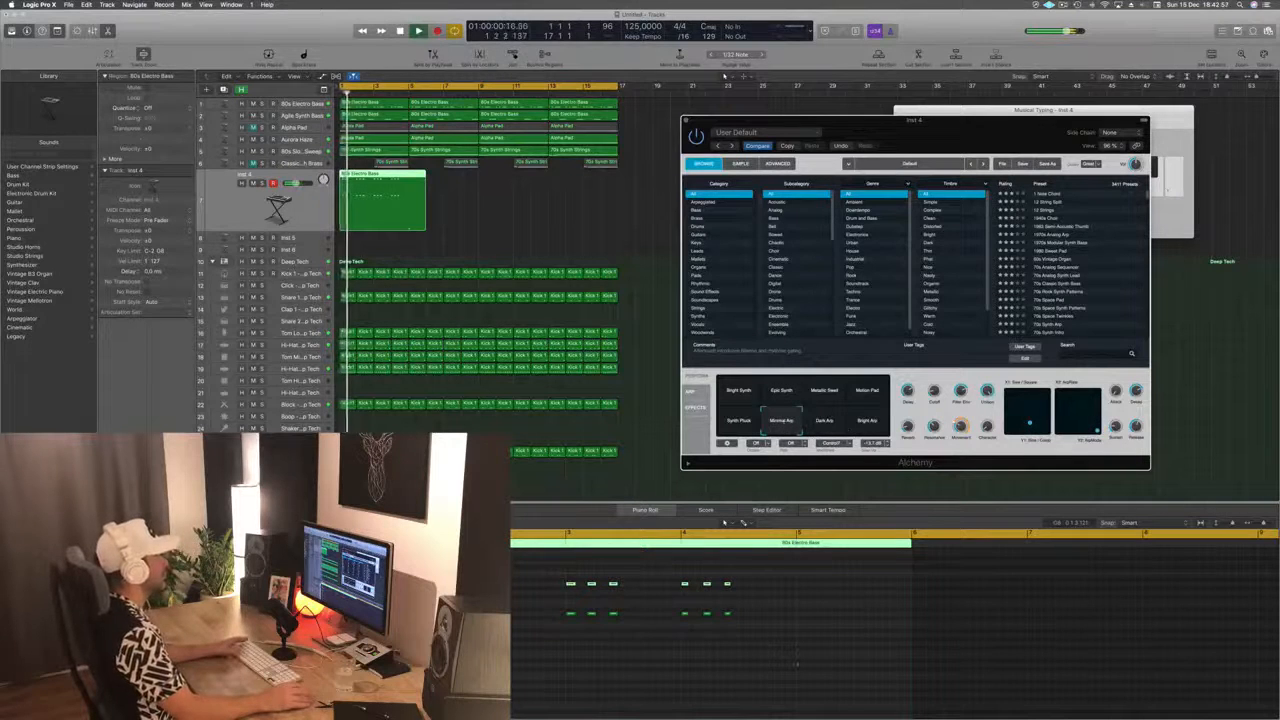
drag(1036, 140, 898, 133)
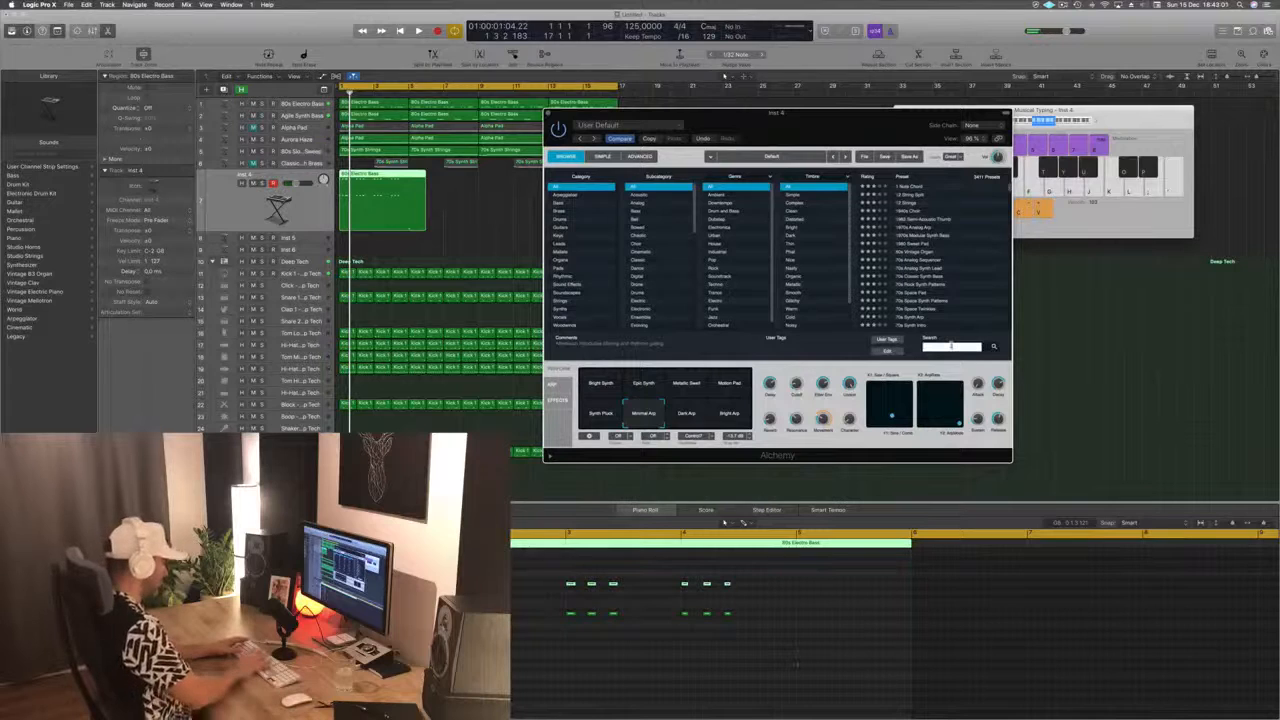
text(pluck)
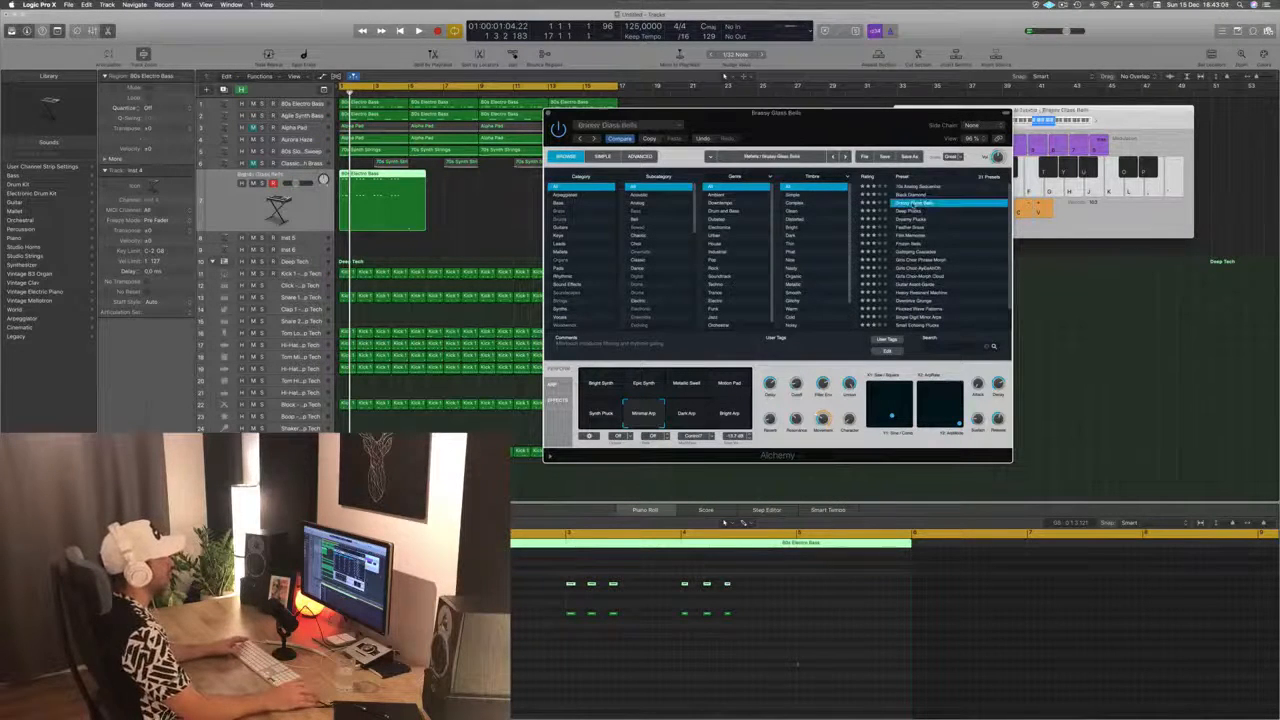
key(space)
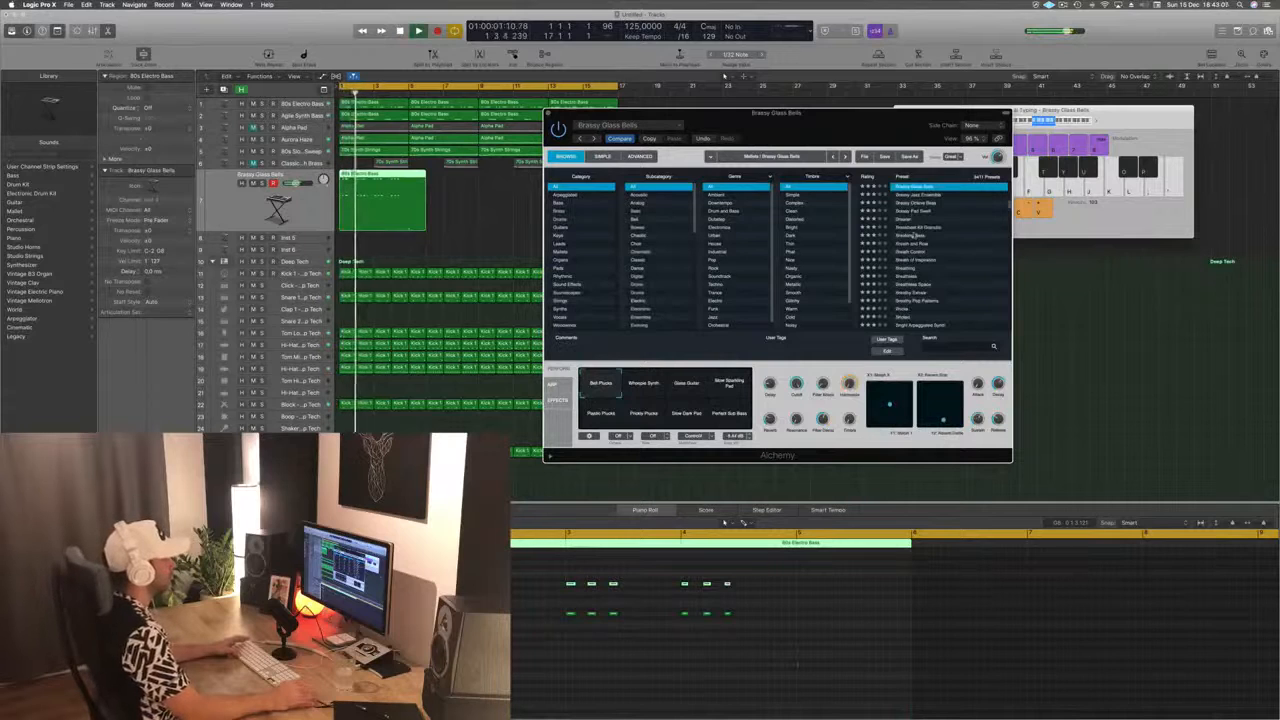
Step: Audition the Breaking Bass preset on the copied part
click(912, 235)
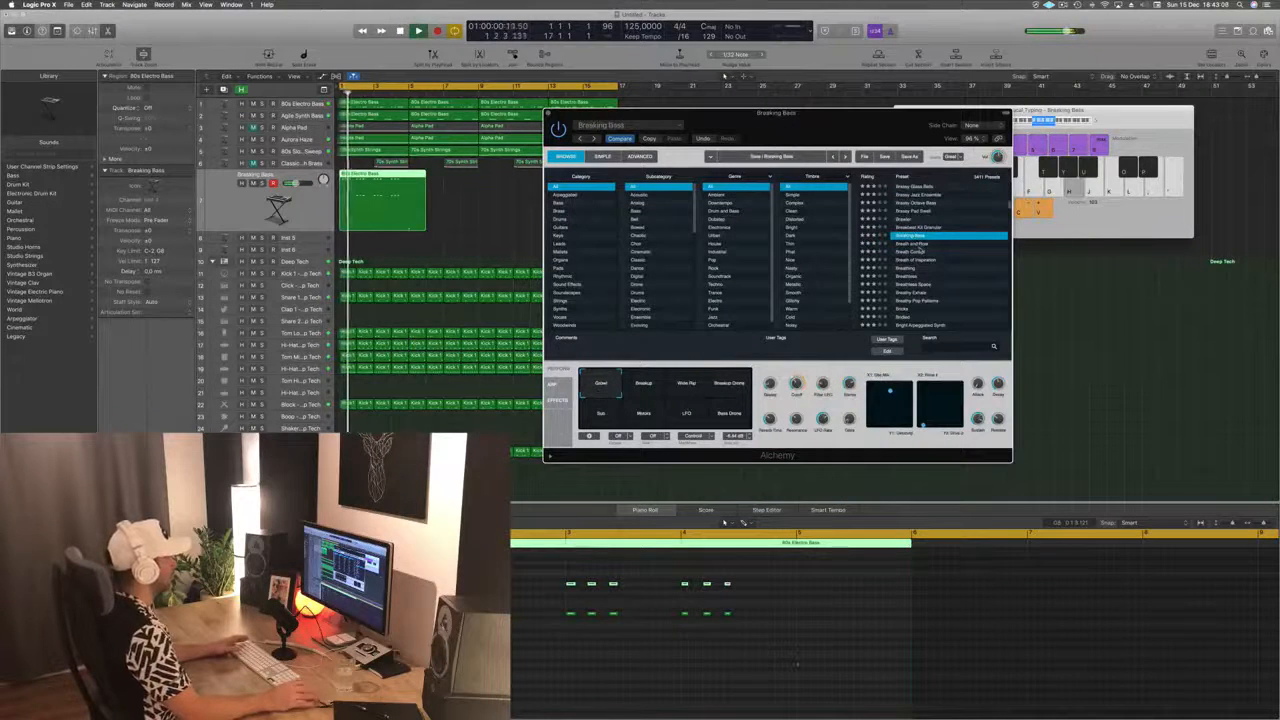
key(space)
key(space)
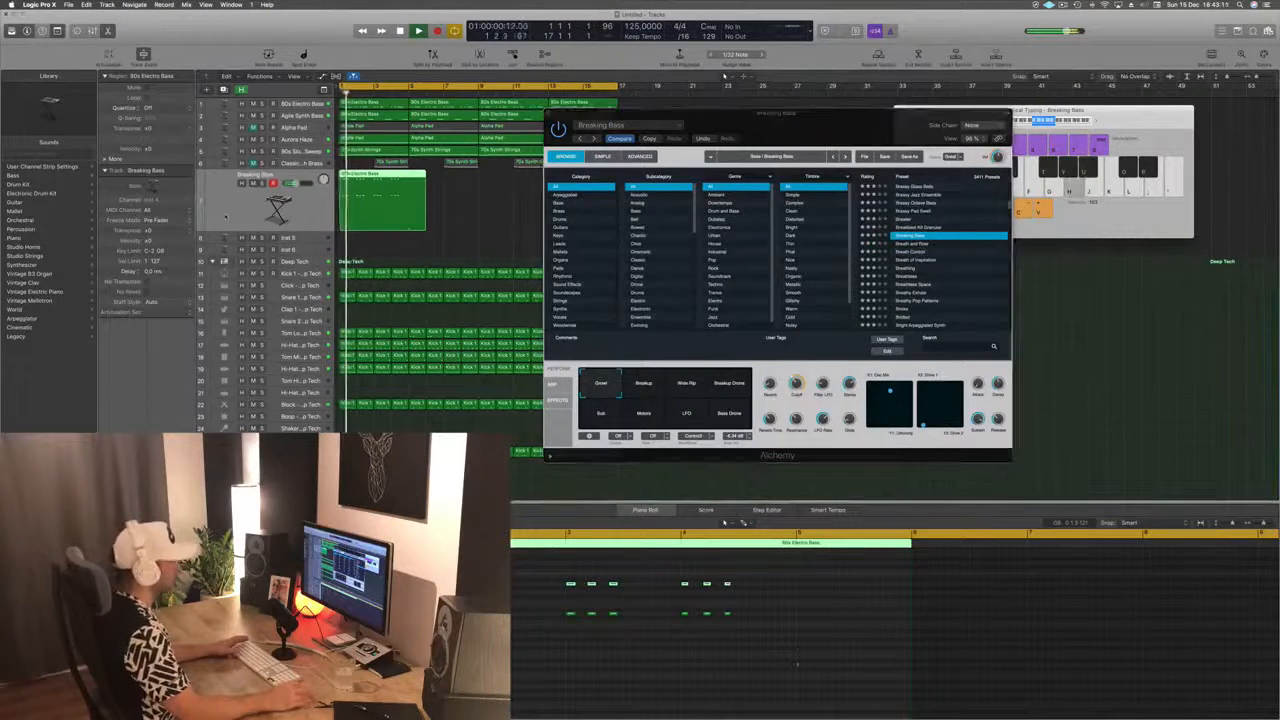
Step: Search the Alchemy presets for pluck and load 80s Simple Synth Patterns
click(939, 347)
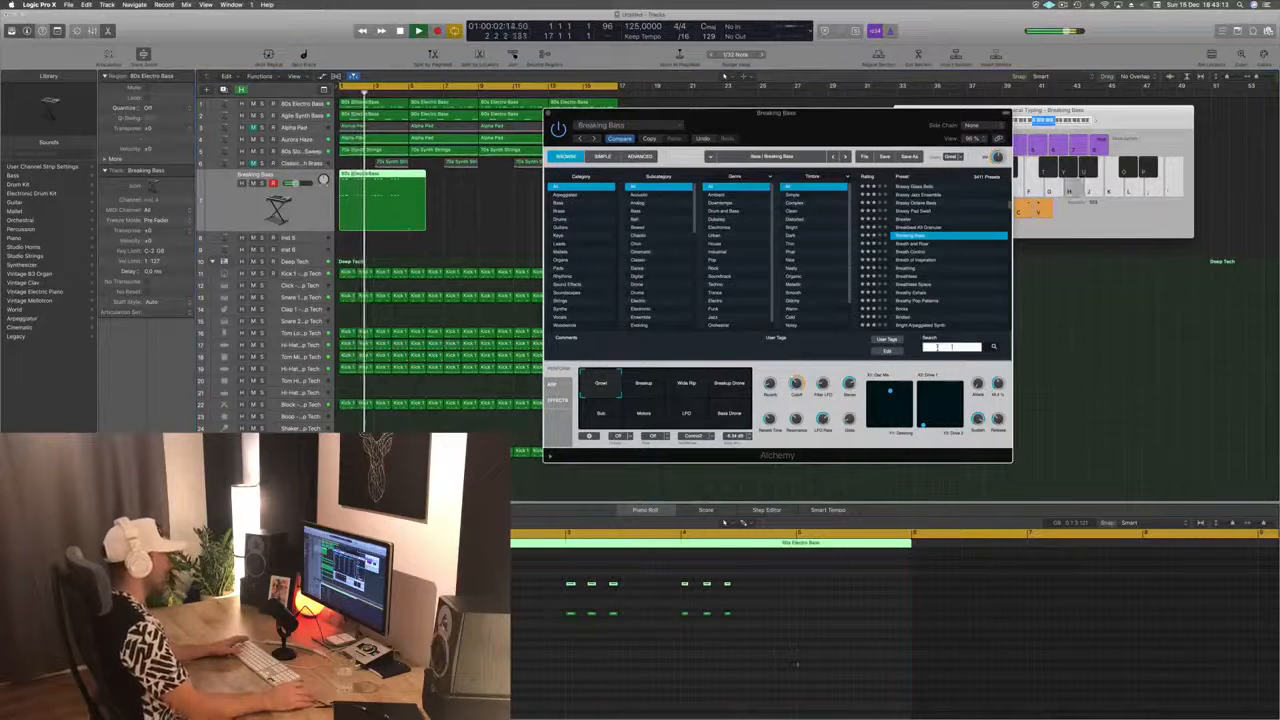
click(939, 347)
text(plu)
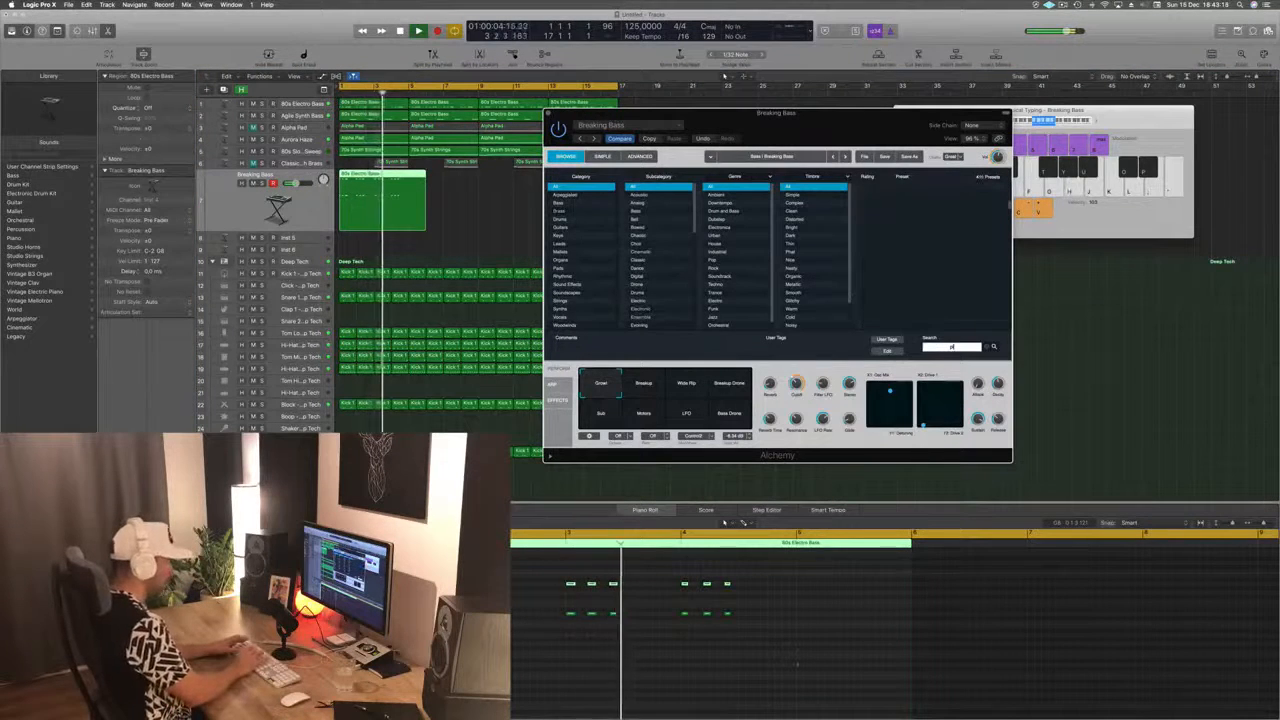
text(ck)
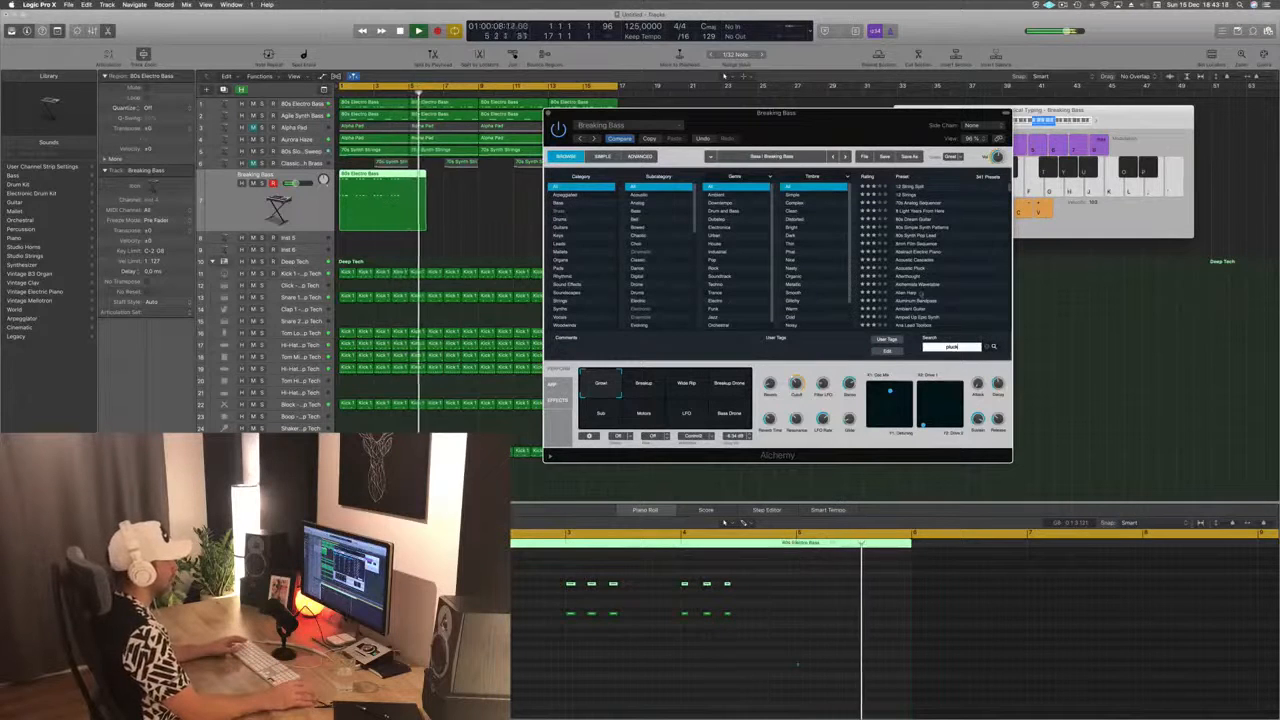
click(921, 227)
key(Return)
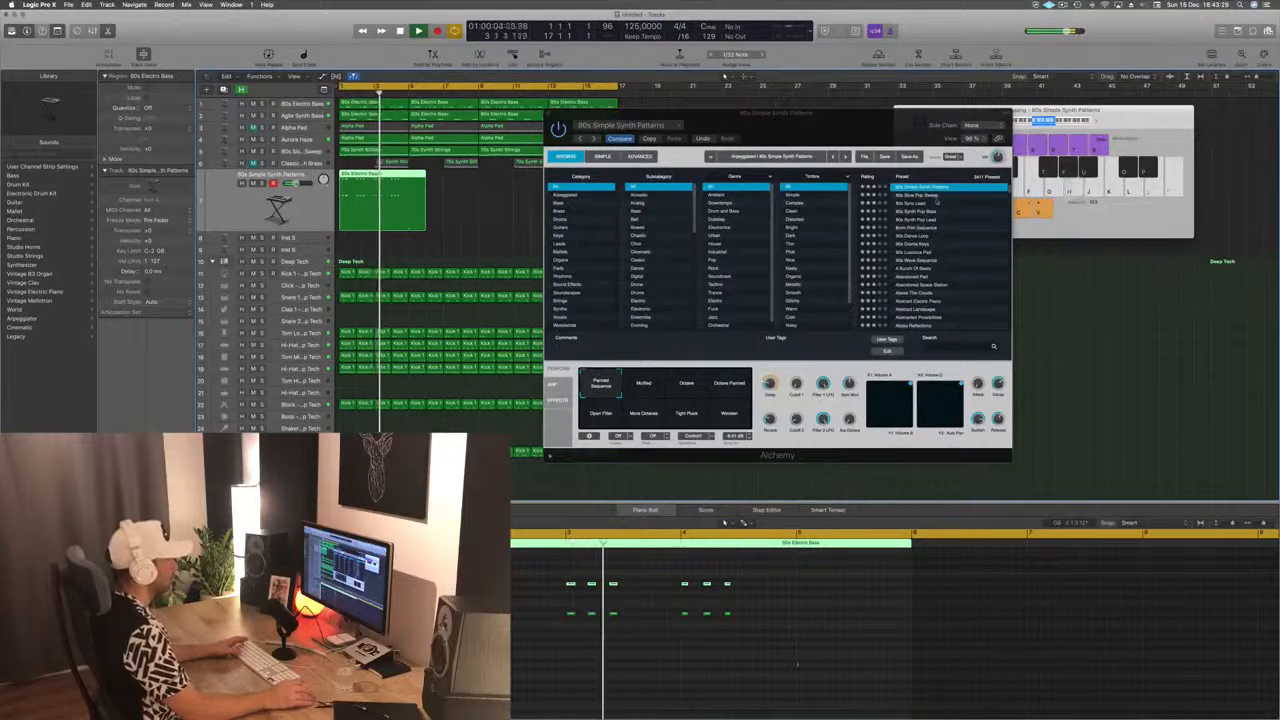
Step: Filter the Alchemy preset list by pluck again
click(939, 347)
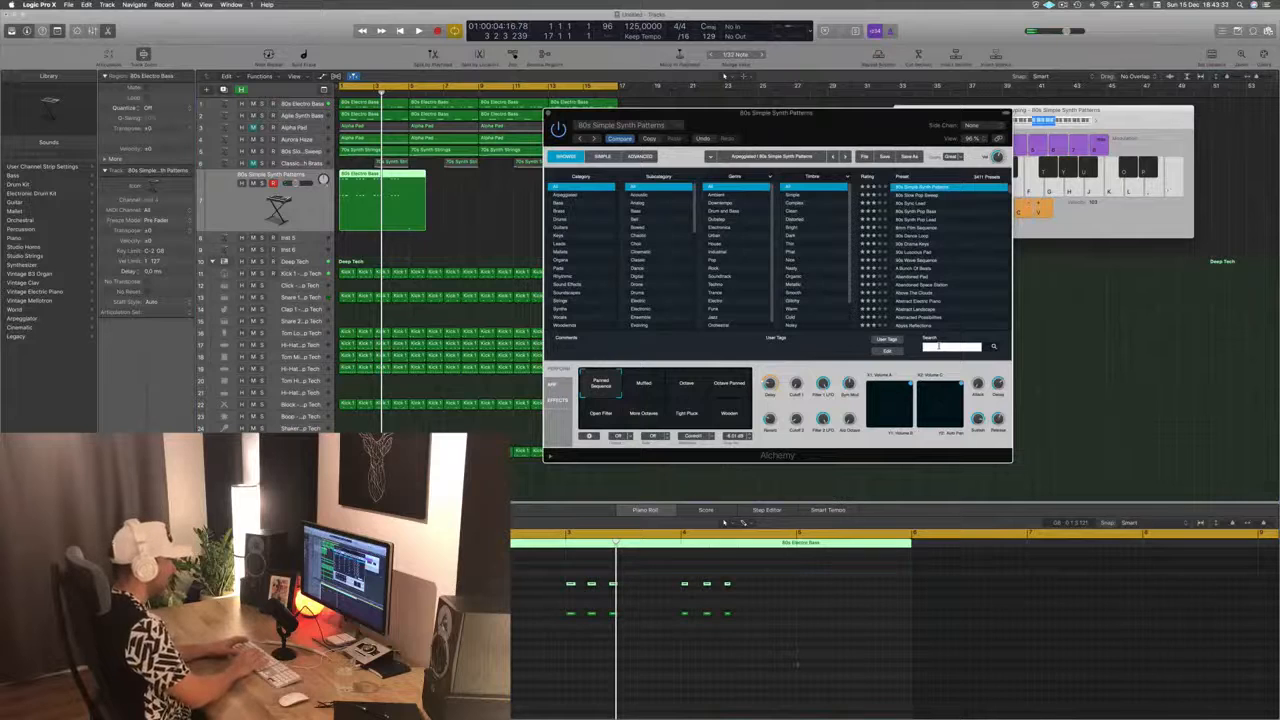
text(plu)
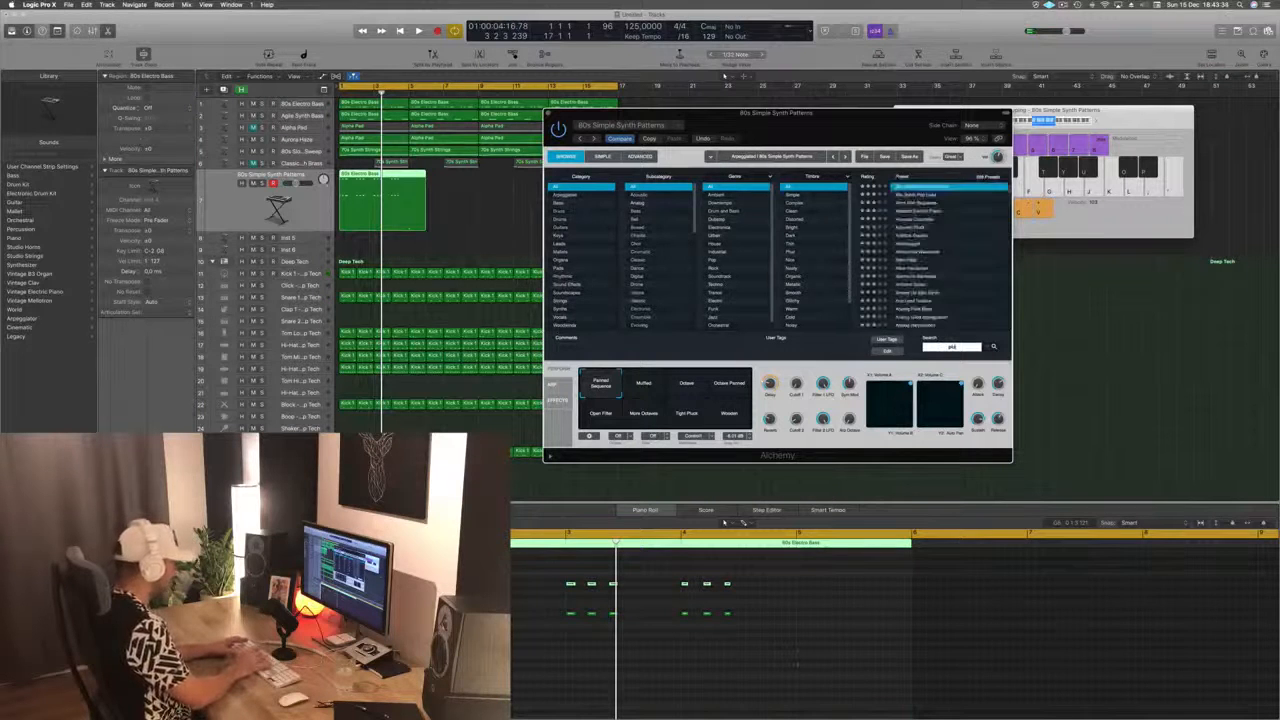
text(ck)
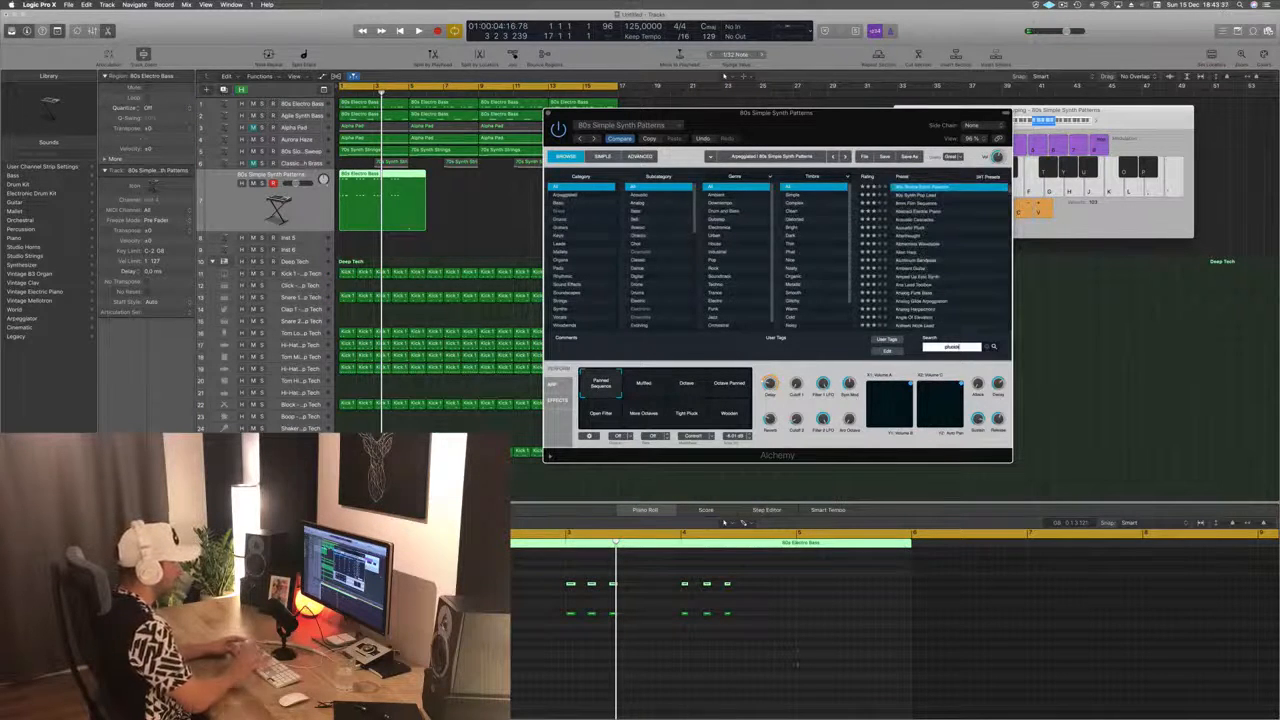
text(s)
key(BackSpace)
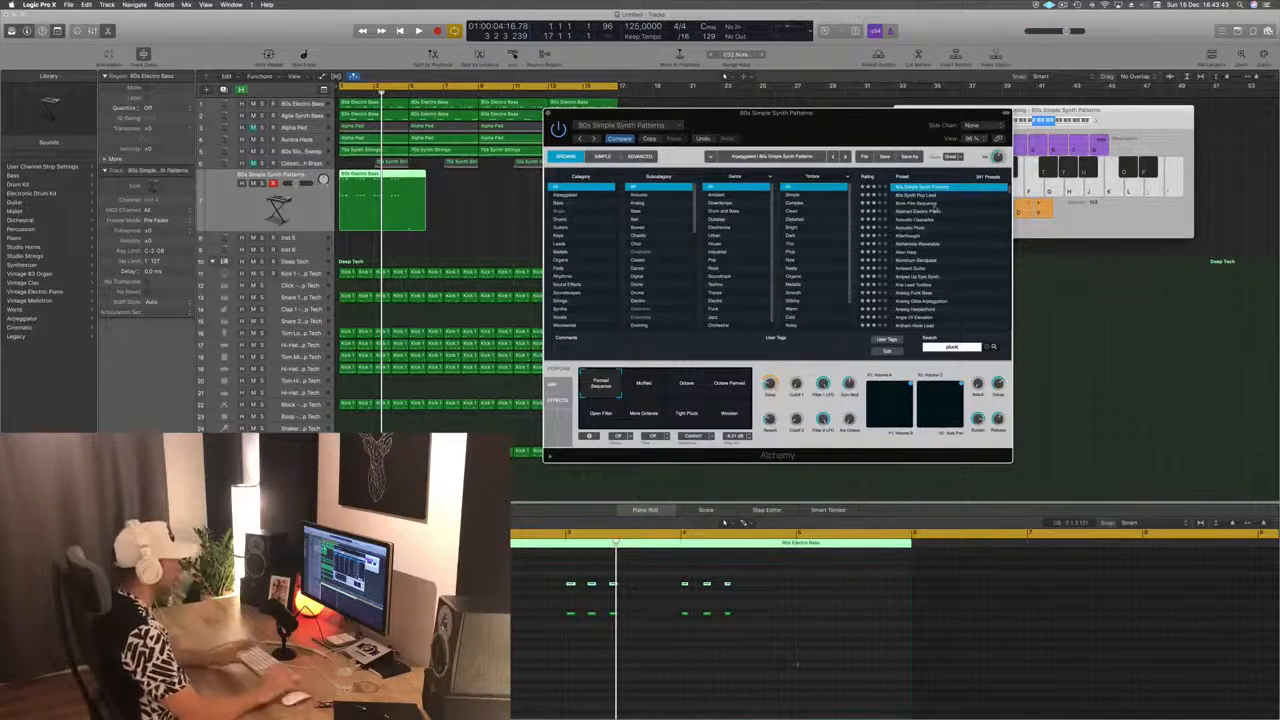
Step: Cut the region on the 80s Simple Synth Patterns track at bar 5 and delete the leftover bar
click(326, 198)
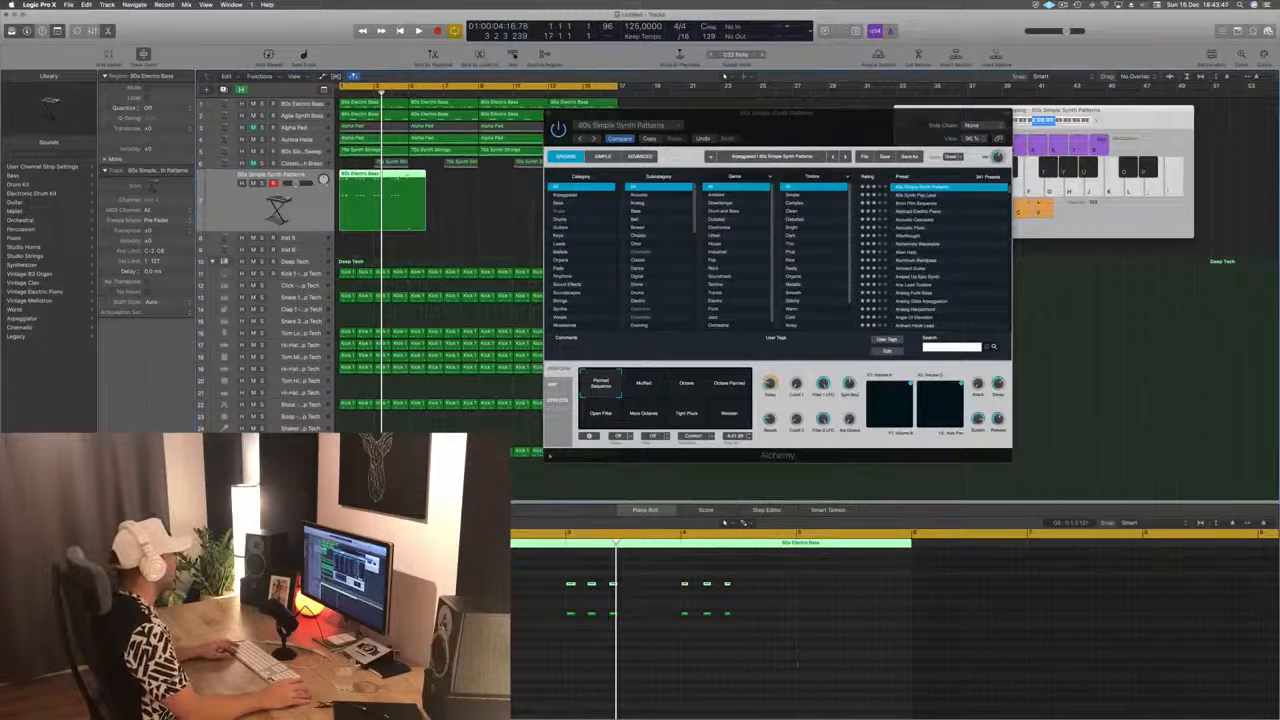
super+click(409, 175)
key(Delete)
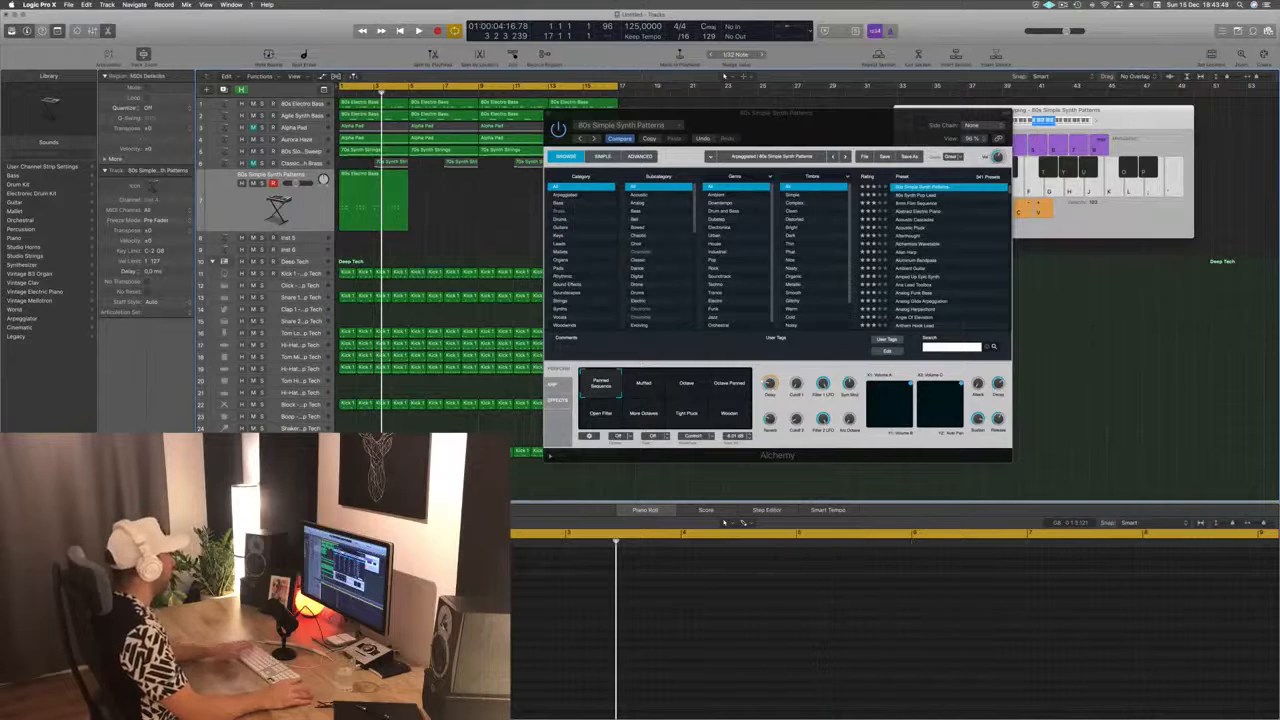
Step: Repeat the four-bar region on the 80s Simple Synth Patterns track at bars 5, 9 and 13
click(361, 181)
drag(370, 185, 431, 186)
mouse_move(653, 113)
mouse_down()
mouse_move(814, 147)
mouse_move(974, 145)
mouse_up()
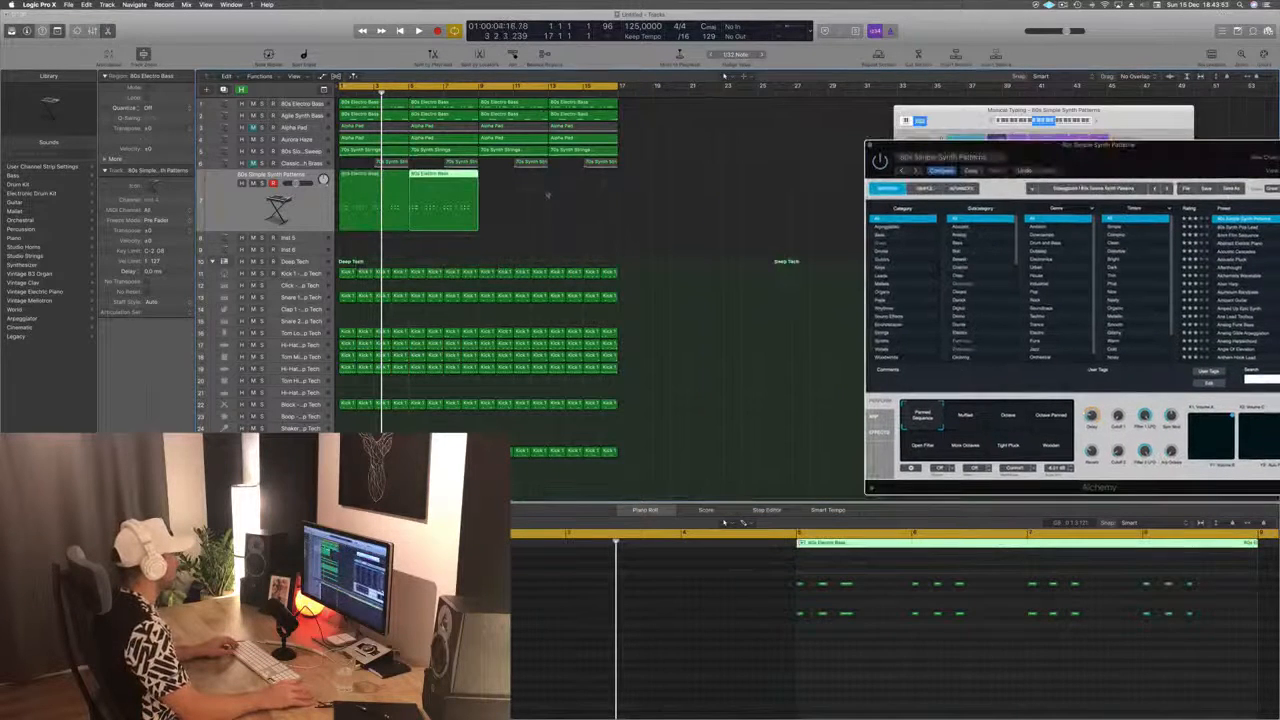
mouse_move(546, 194)
mouse_down()
mouse_move(386, 210)
mouse_move(526, 208)
mouse_up()
Step: Move the Alchemy window aside, start playback, clear the preset search and enter pluck once more
drag(965, 147, 381, 95)
key(space)
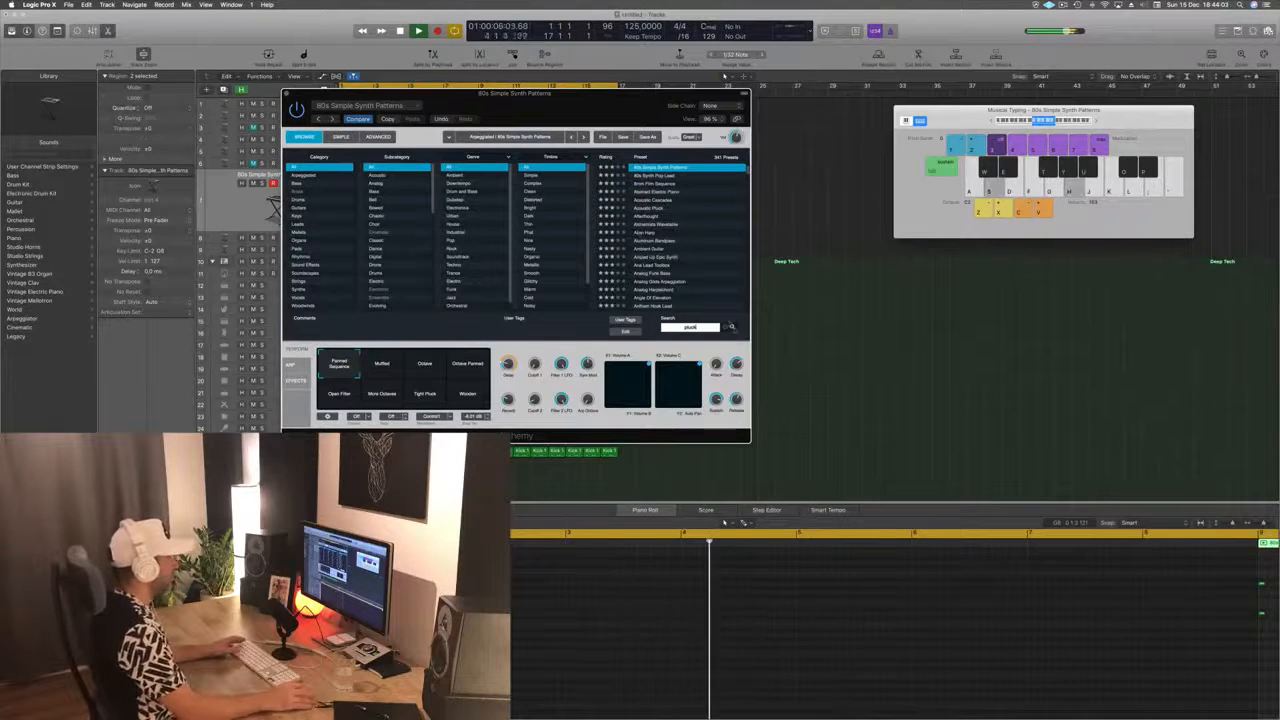
click(732, 327)
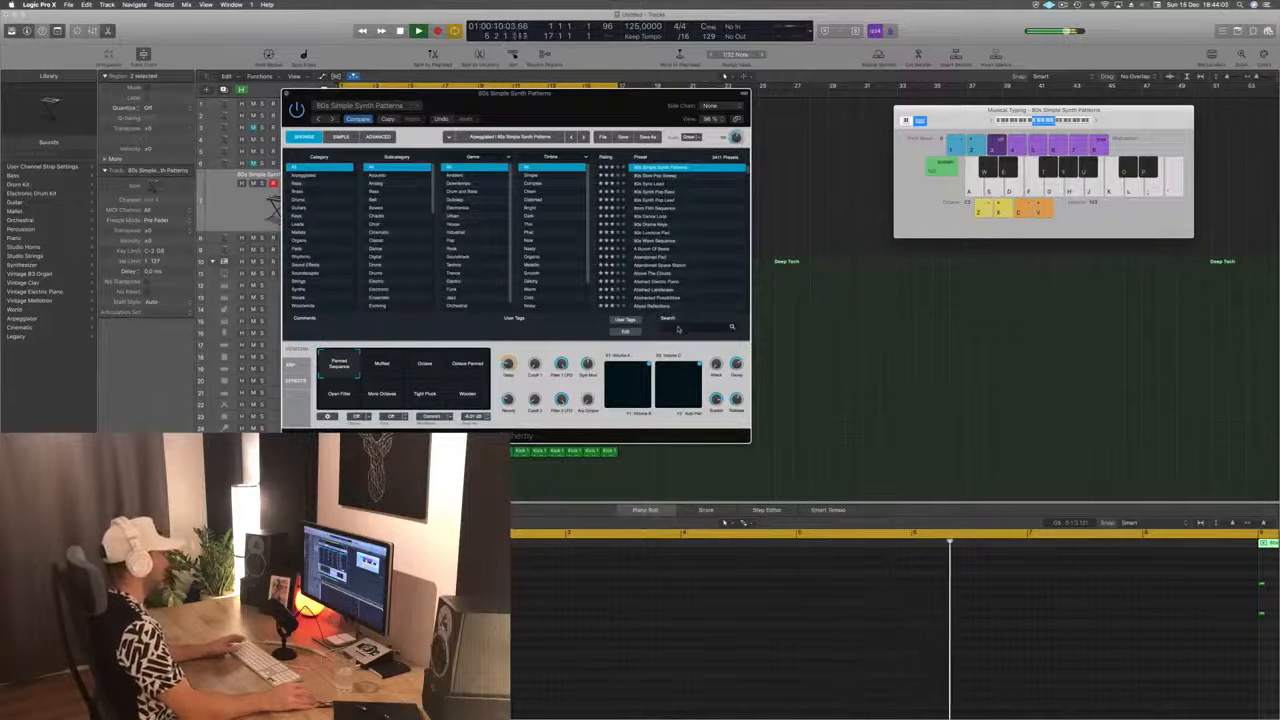
click(678, 328)
text(stab)
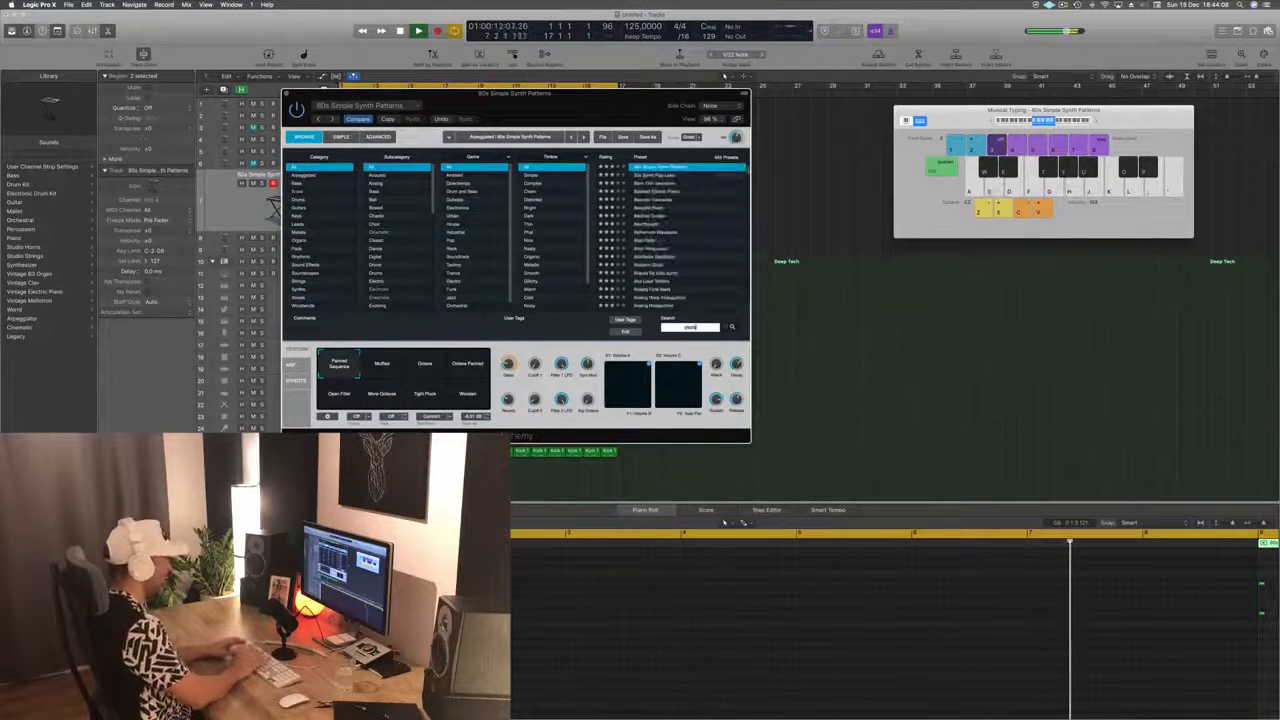
Step: Audition the Acoustic Cascades preset in Alchemy on the copied bass pattern and bring the plug-in window beside the tracks
click(652, 207)
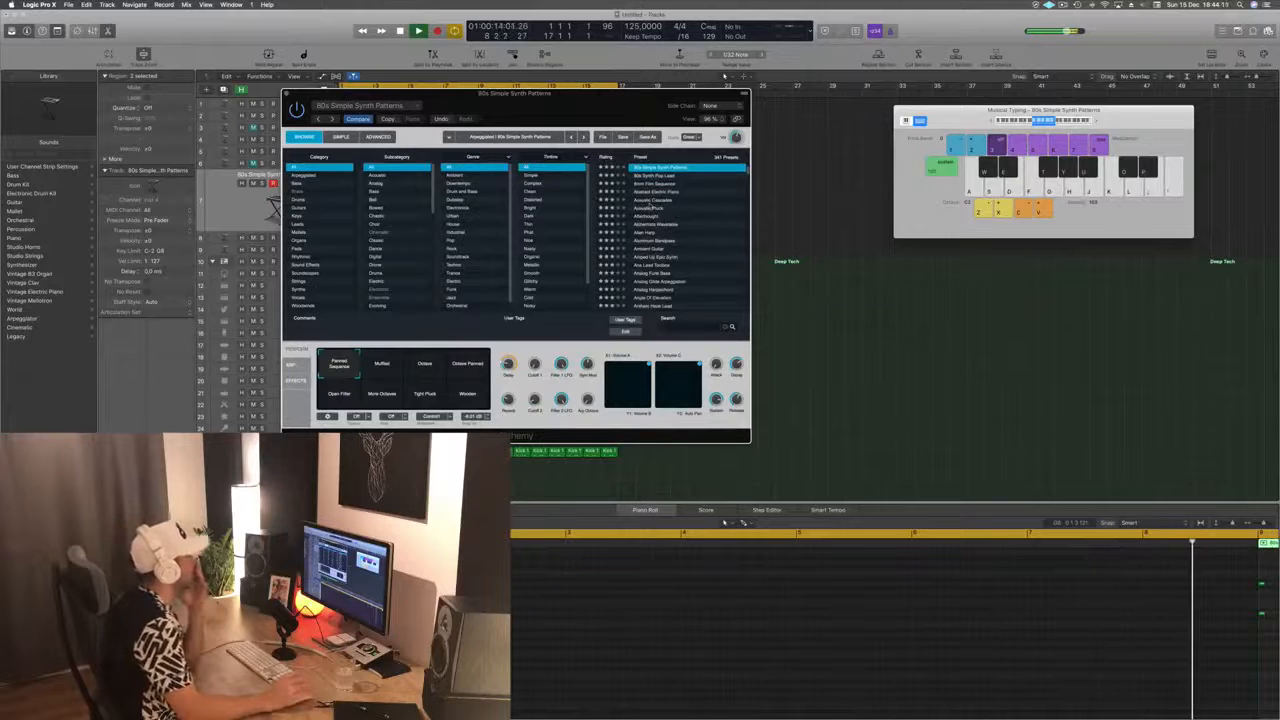
click(652, 199)
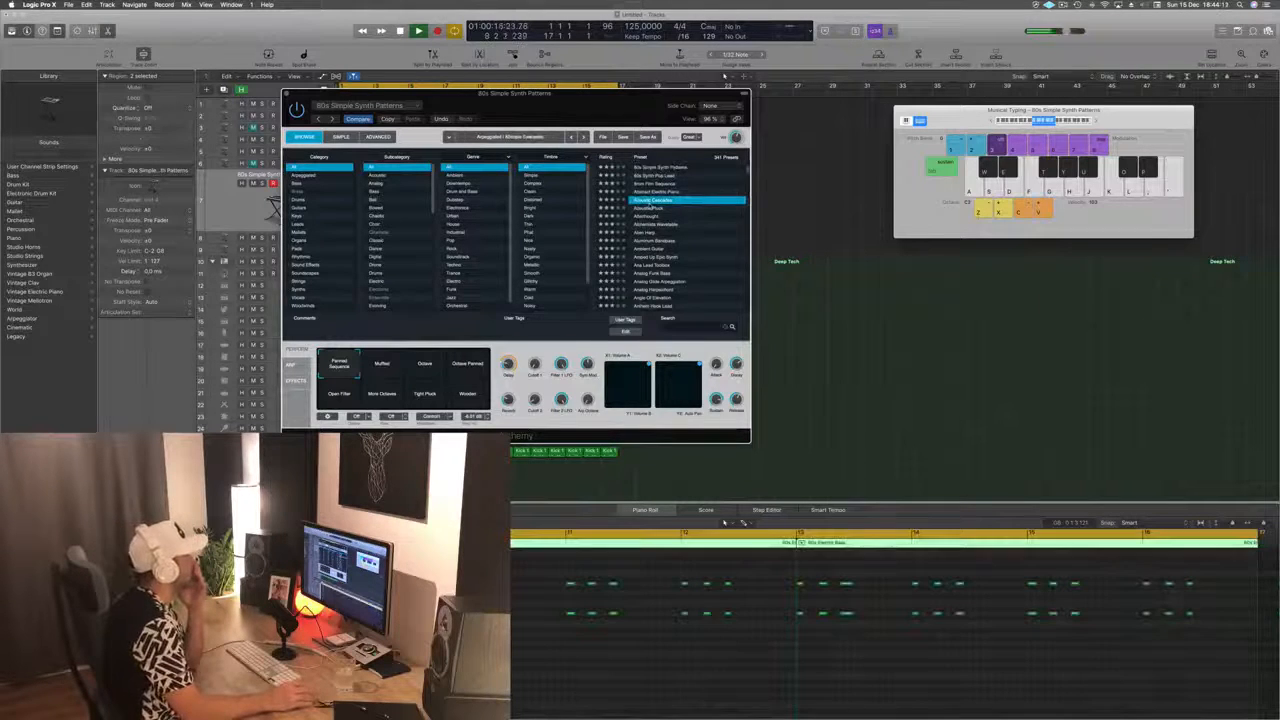
drag(528, 323, 828, 358)
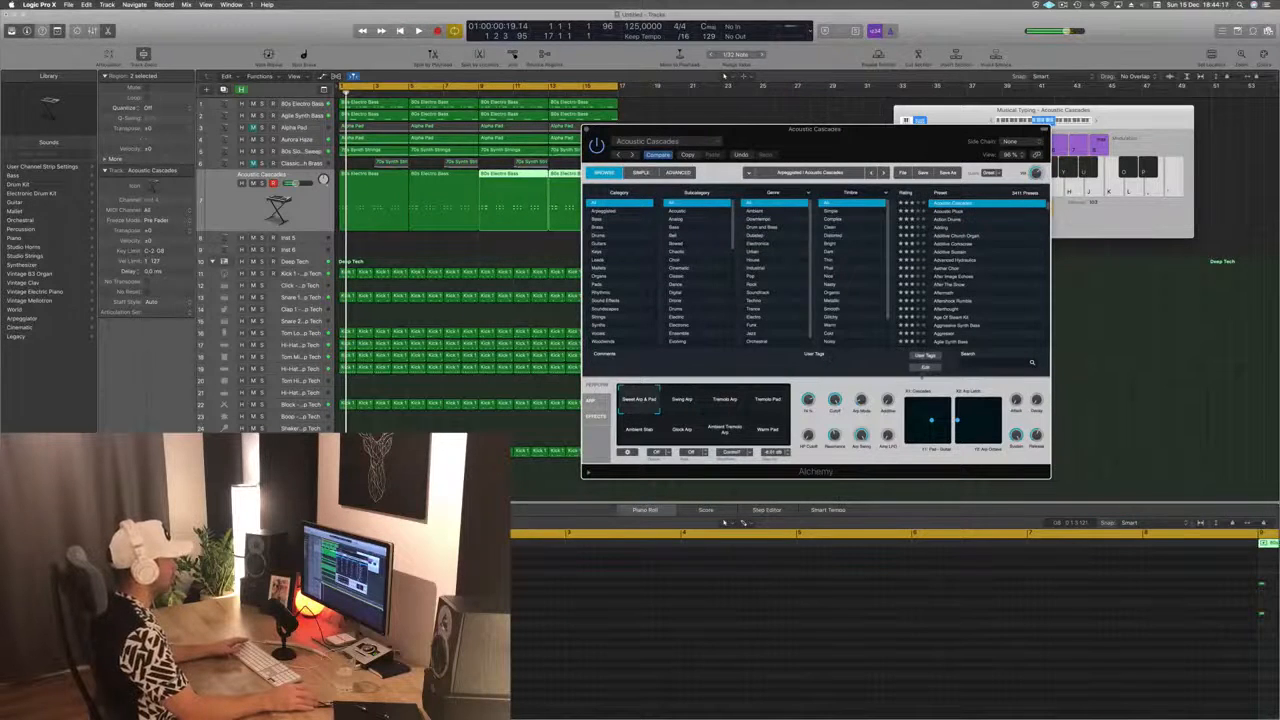
click(927, 369)
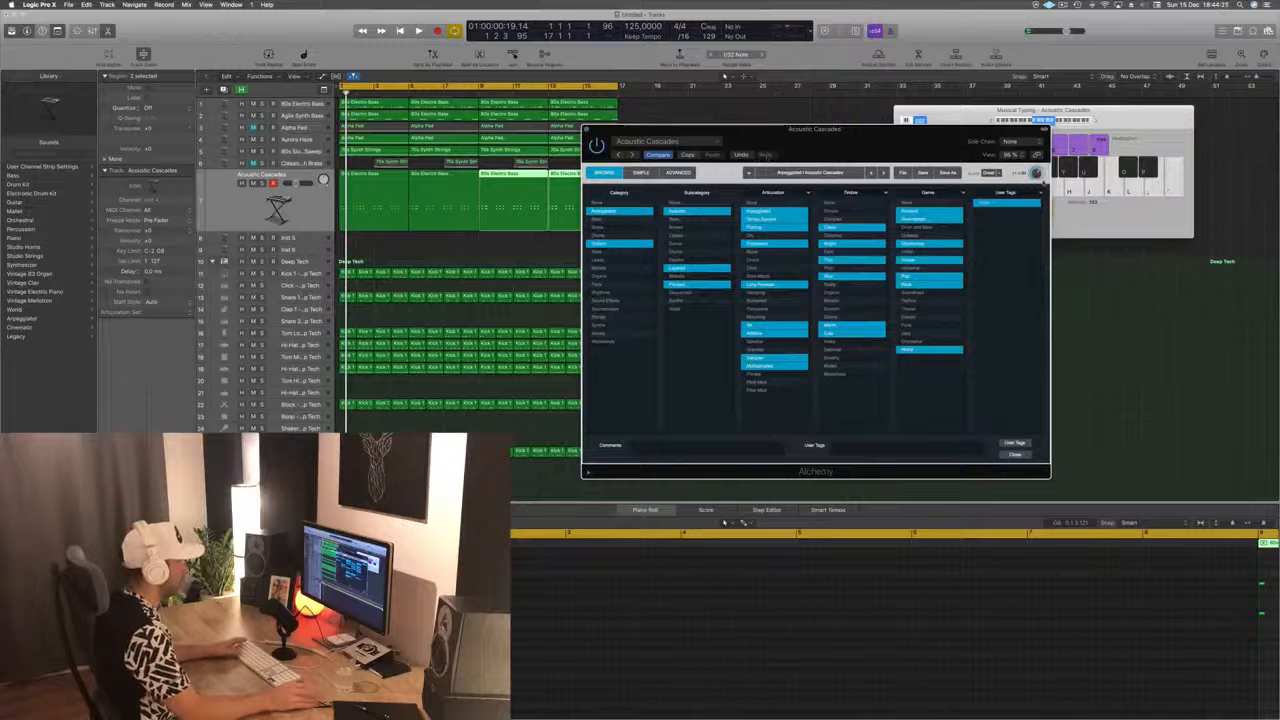
click(1014, 456)
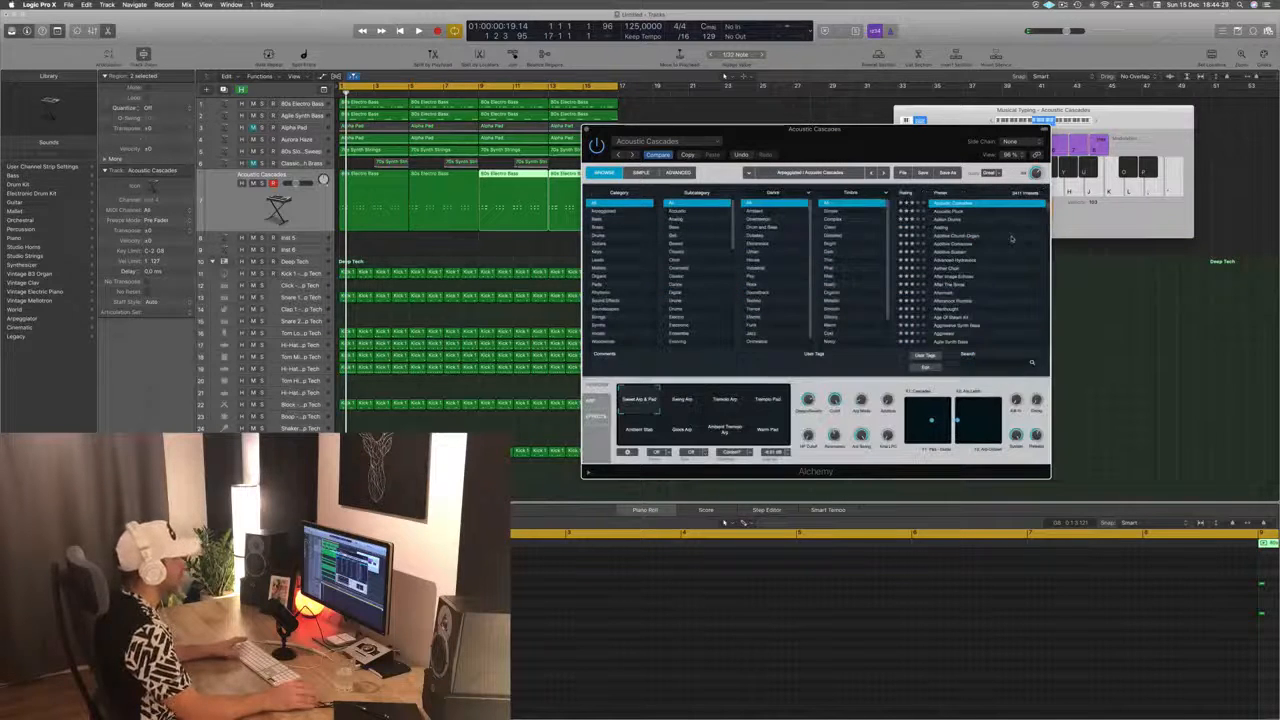
Step: Audition the Adding and Additive Corkscrew presets in Alchemy against the playing arrangement
click(945, 227)
key(space)
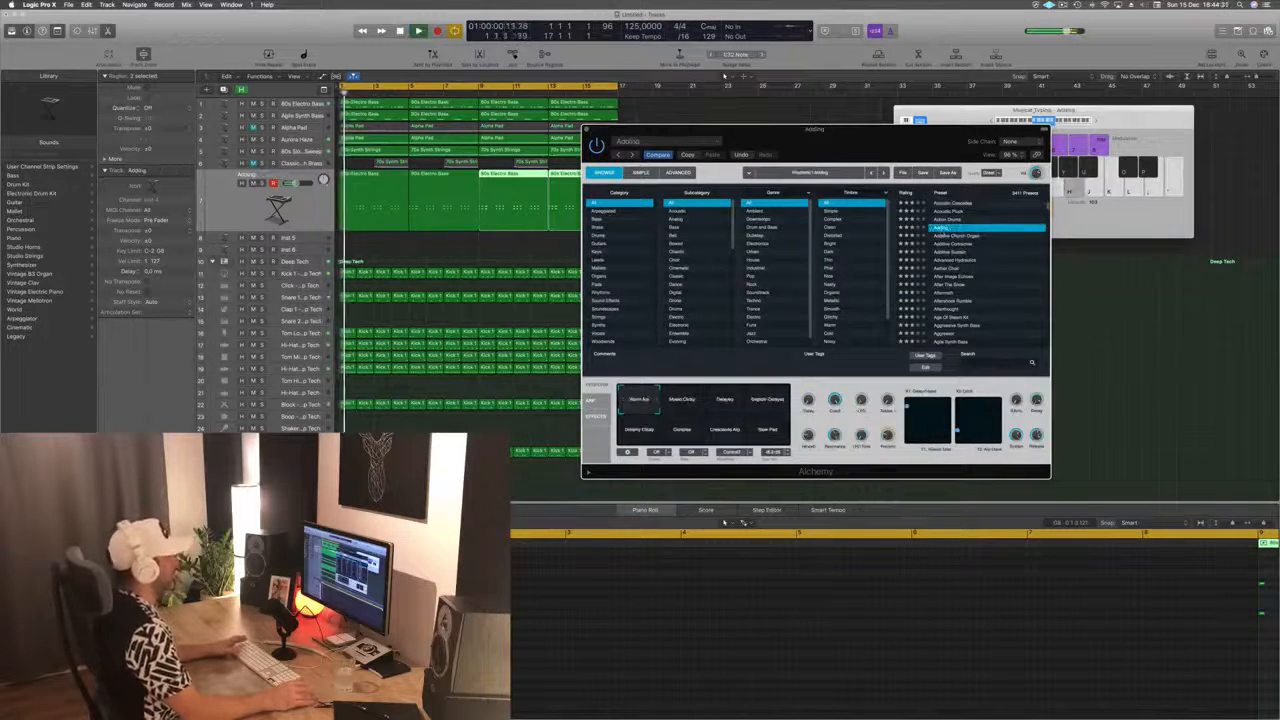
drag(894, 145, 814, 113)
click(887, 211)
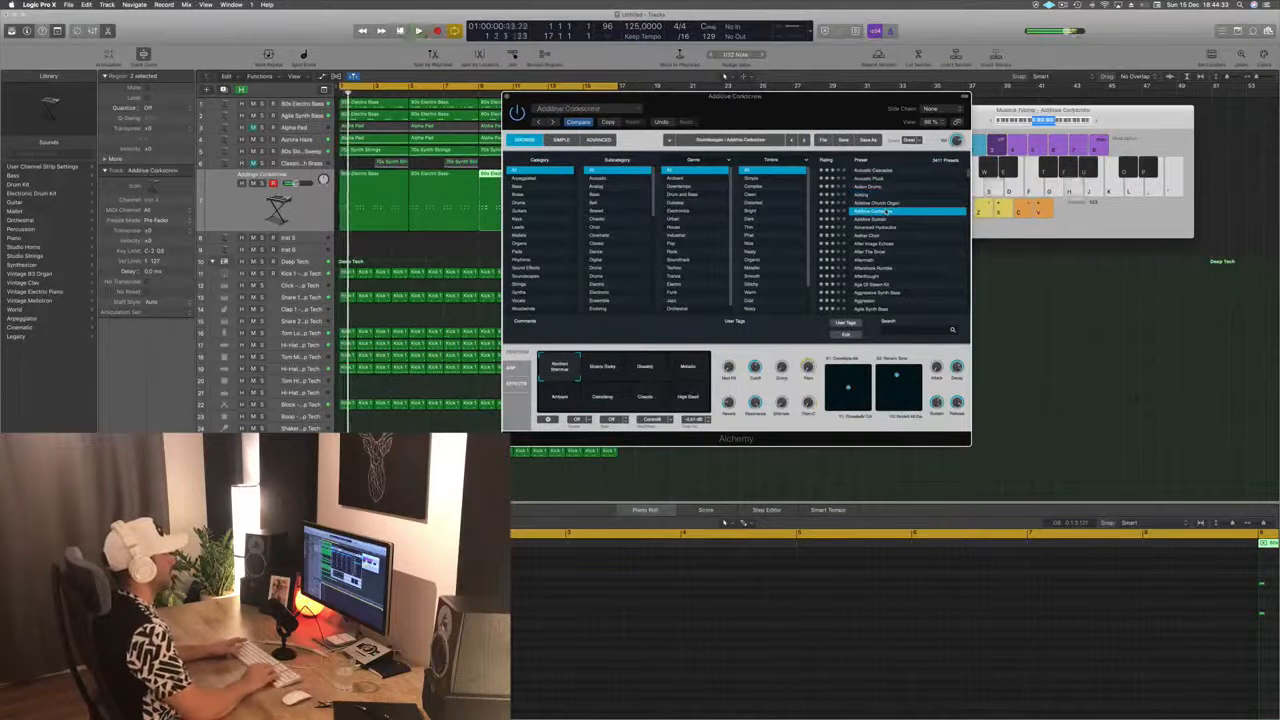
Step: Step through the Alchemy presets after Additive Corkscrew, from Additive Sustain to After Image Echoes, during playback
key(Down)
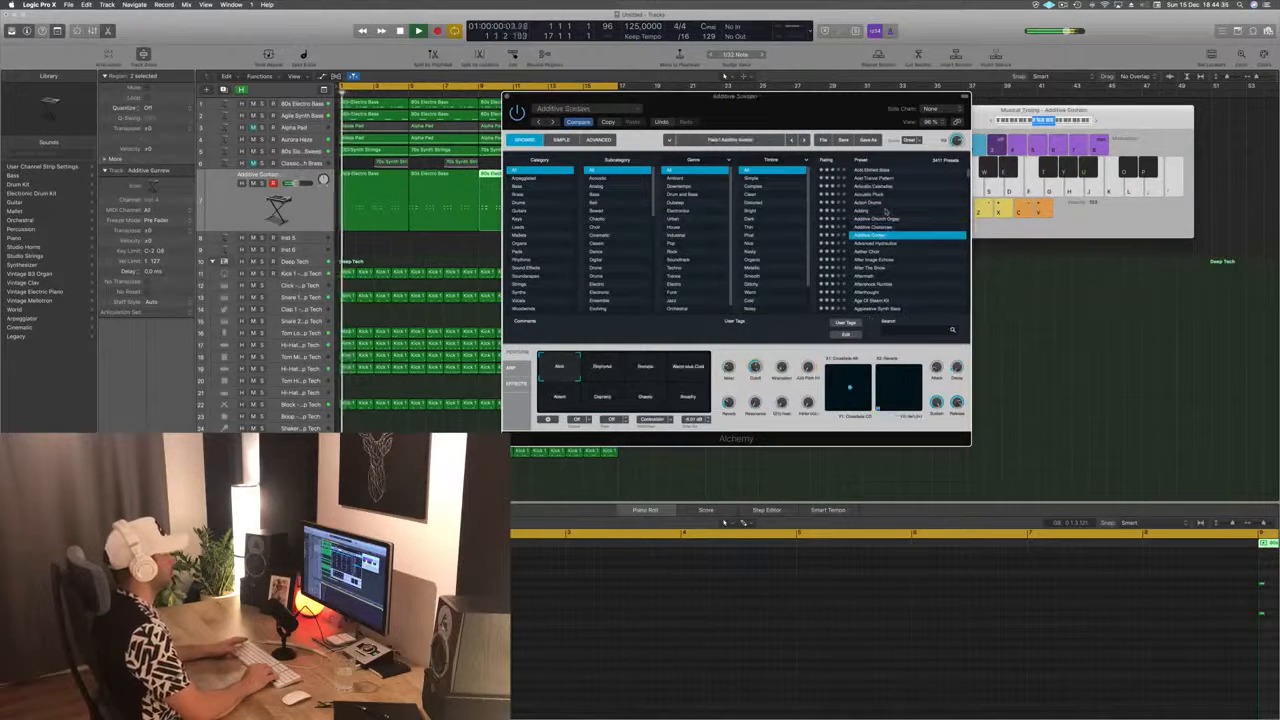
key(Down)
key(Return)
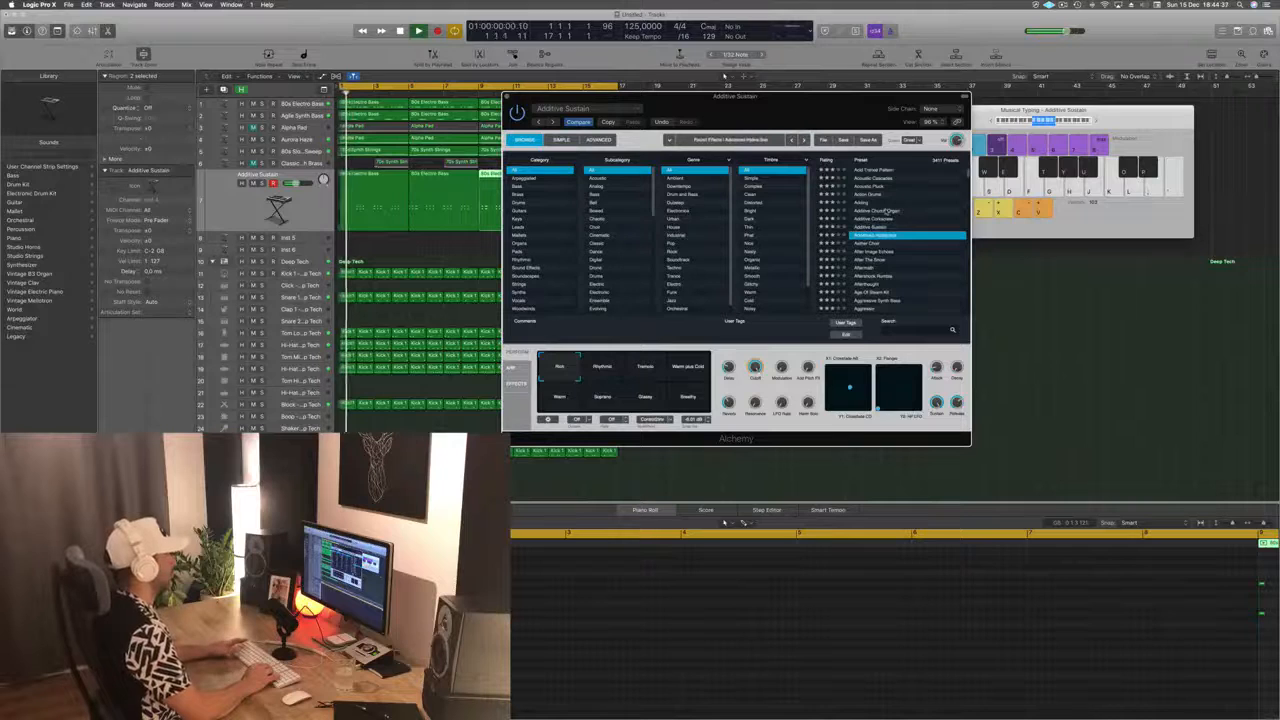
key(Down)
key(Return)
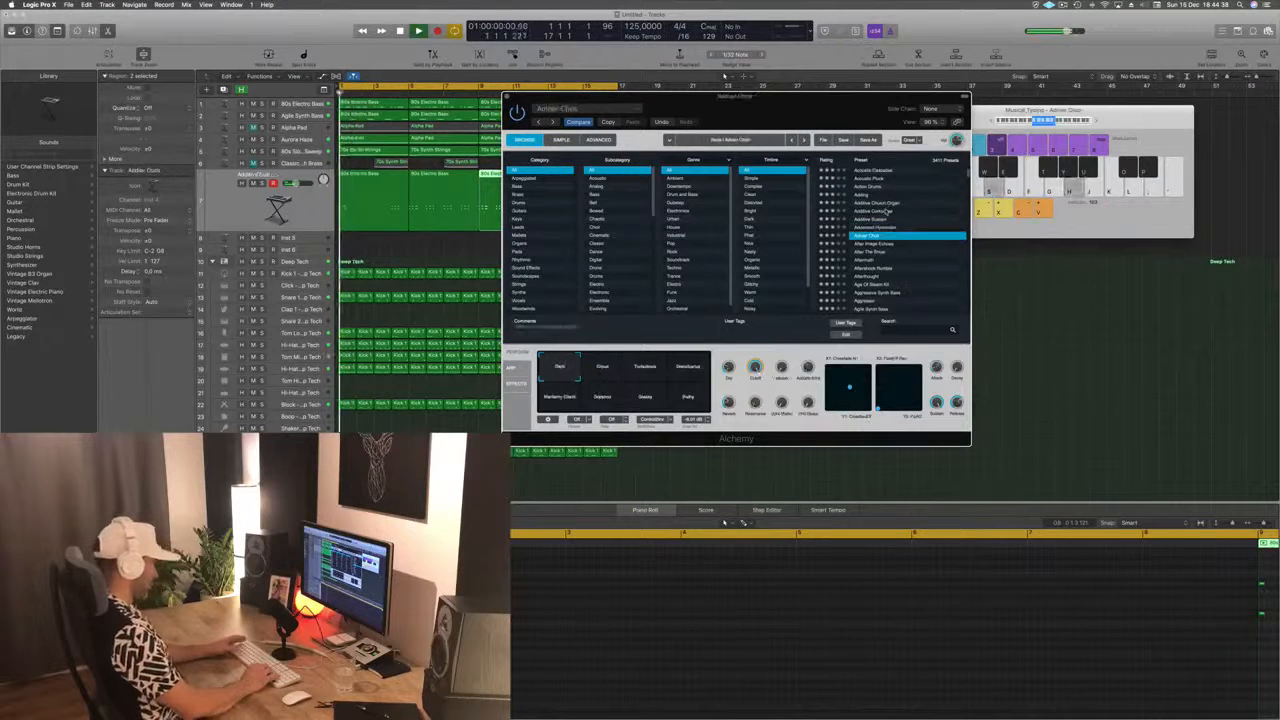
key(Down)
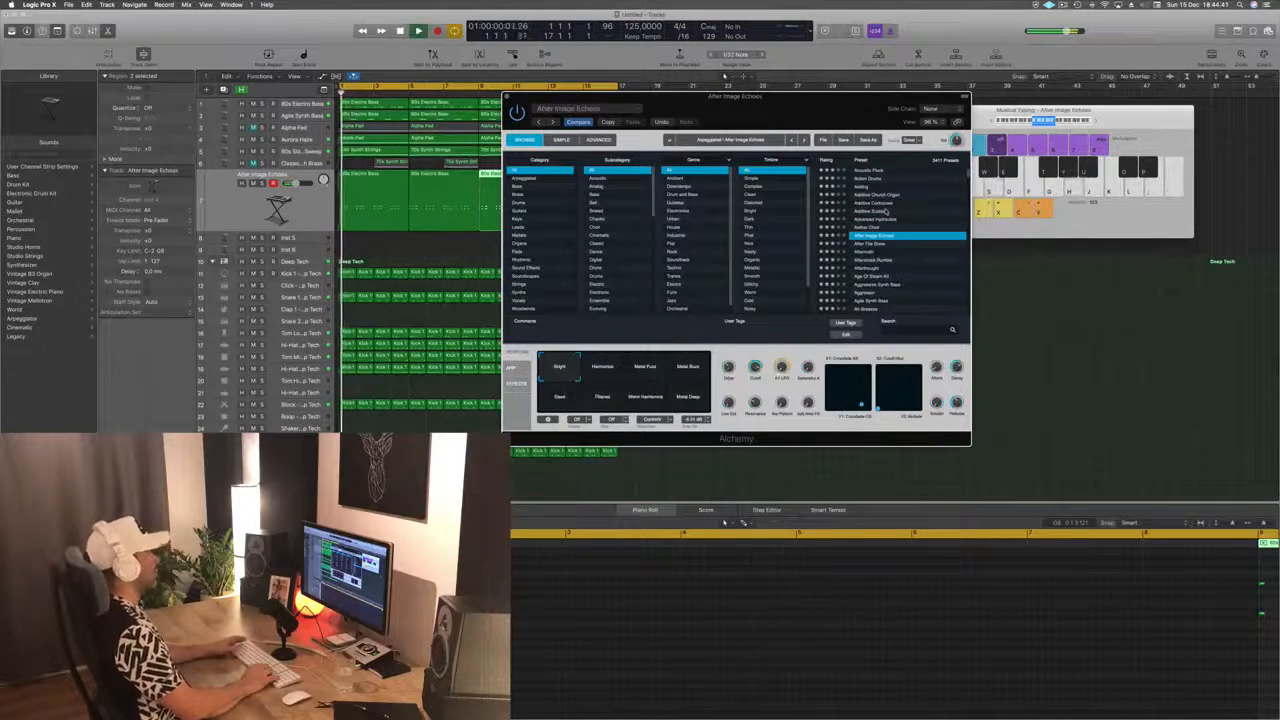
Step: Select the four regions on the After Image Echoes track, replace Alchemy with Sculpture and load the Lean on preset
click(270, 200)
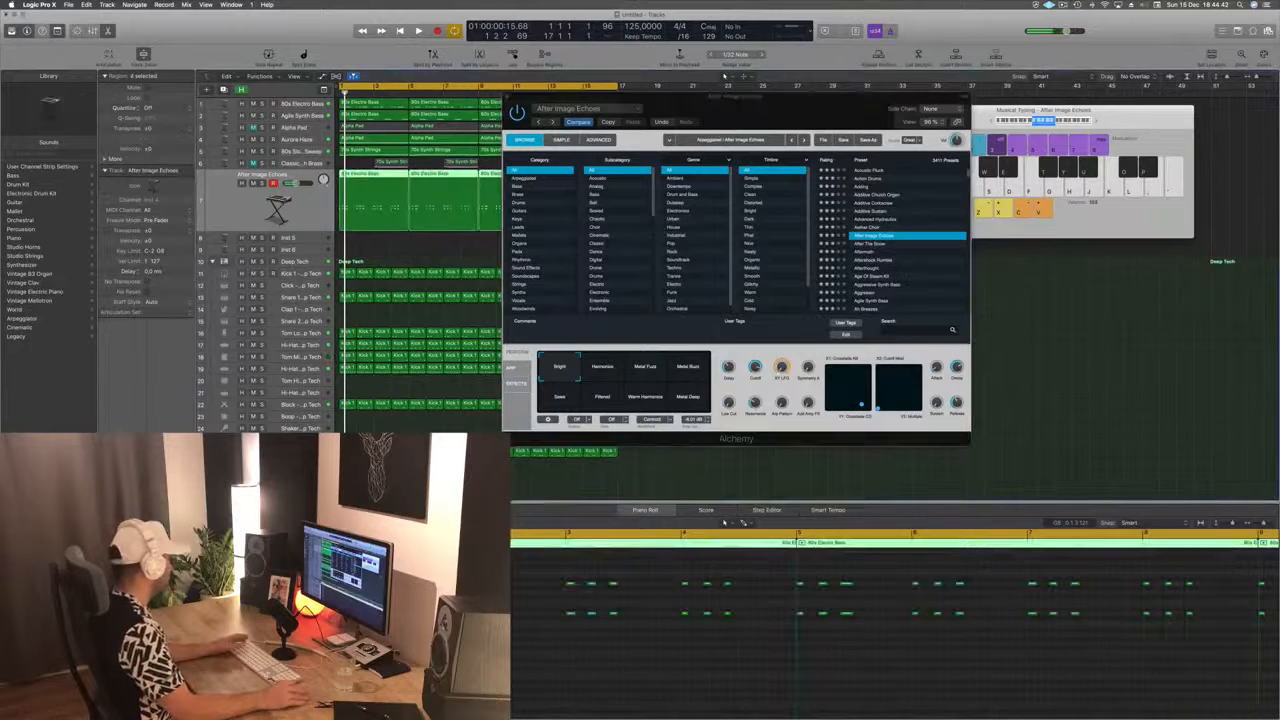
click(507, 97)
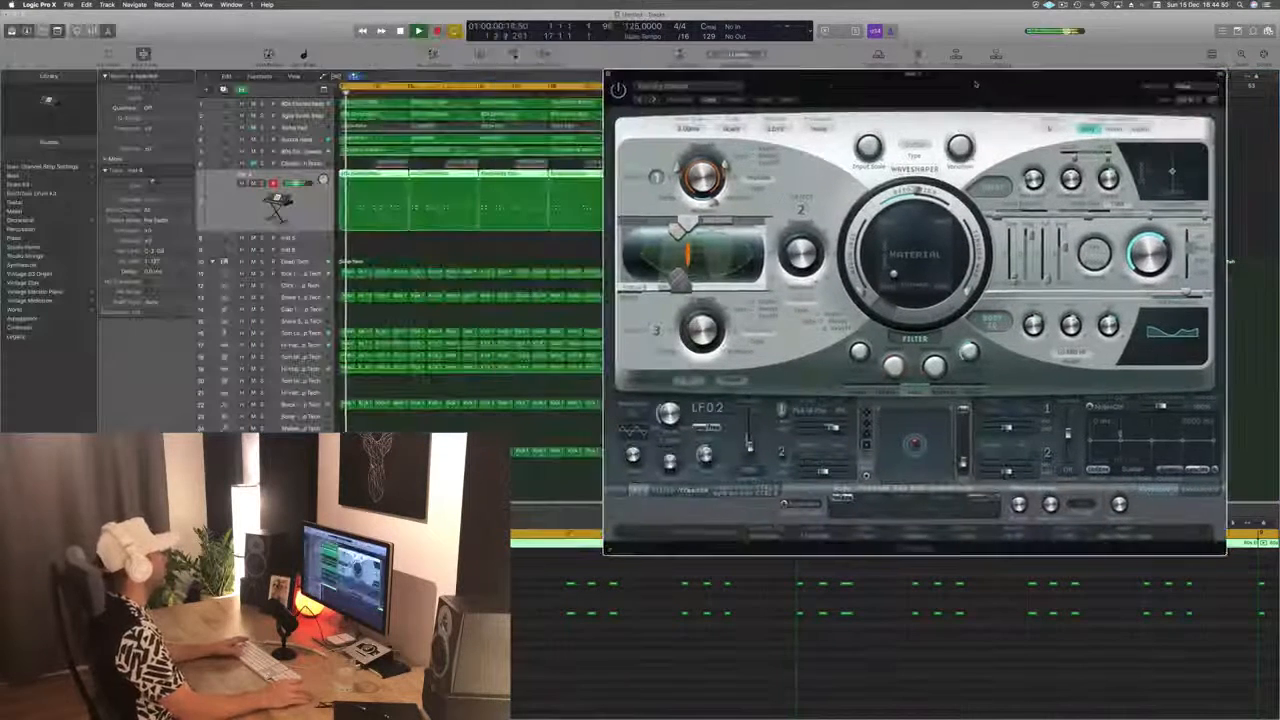
click(655, 100)
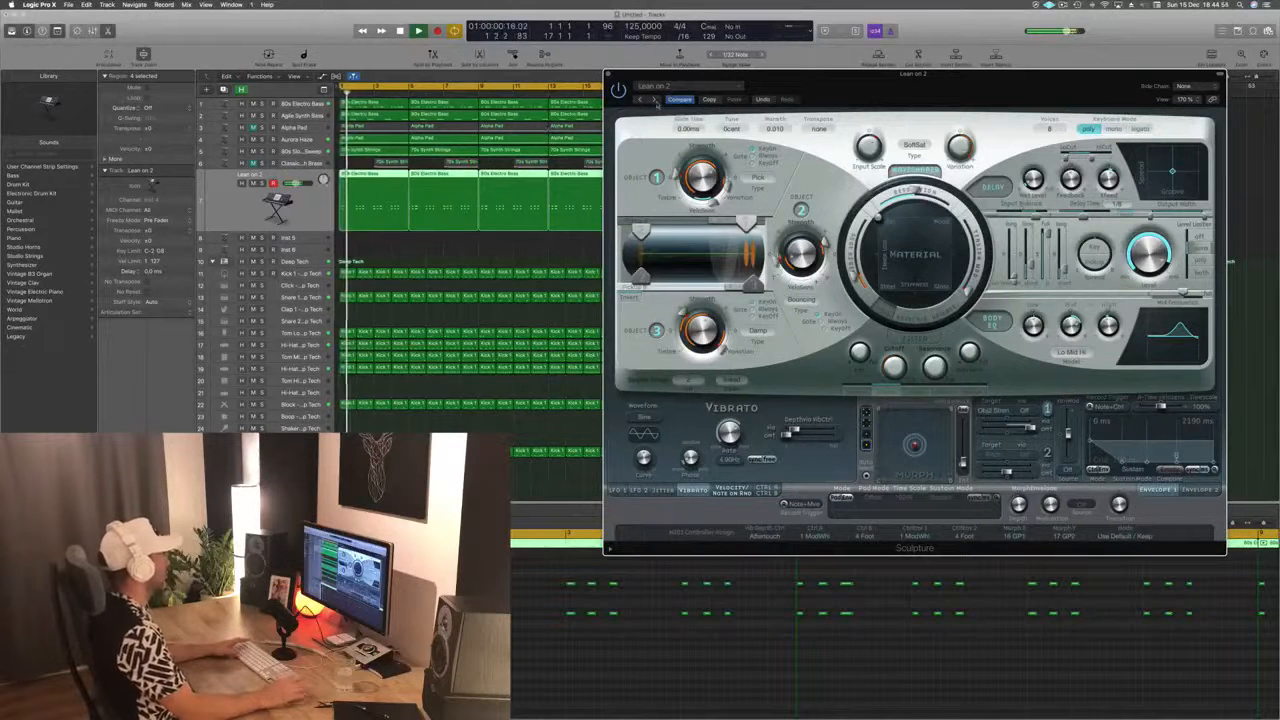
click(656, 102)
key(space)
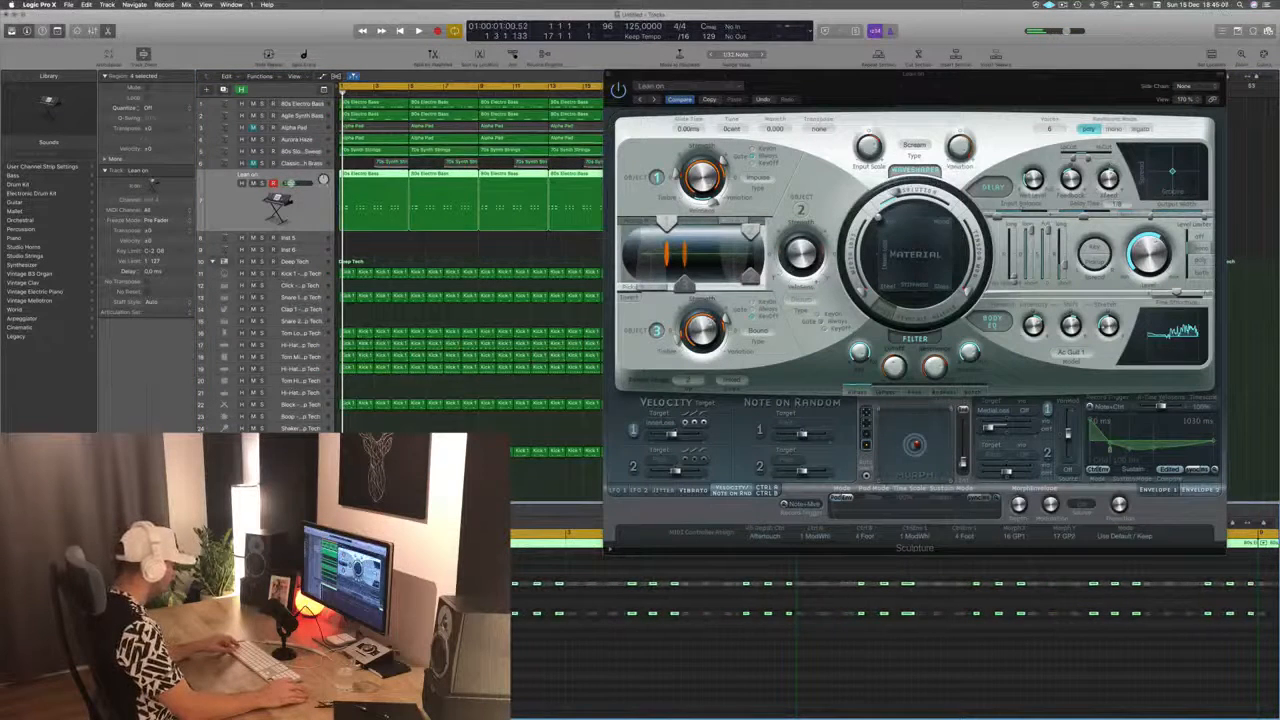
Step: Listen to the arrangement from the start with the Lean on sound, close the Sculpture window and deselect the regions
key(space)
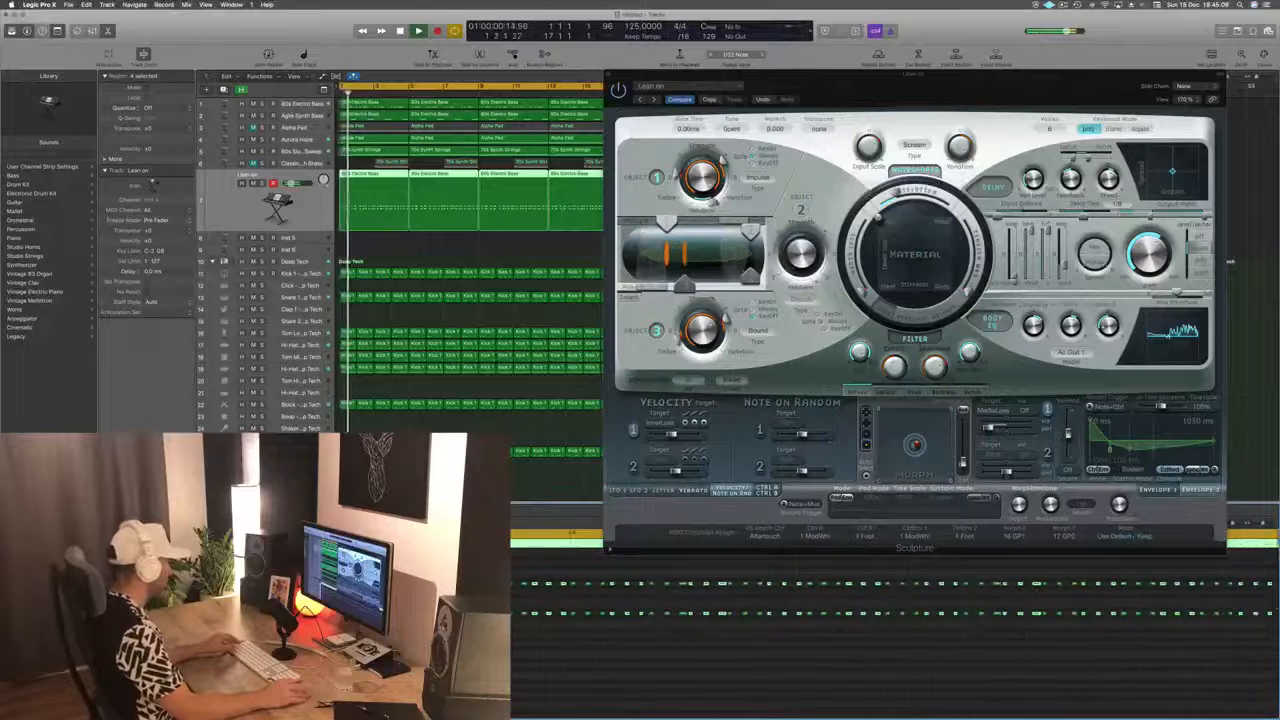
key(super+Left)
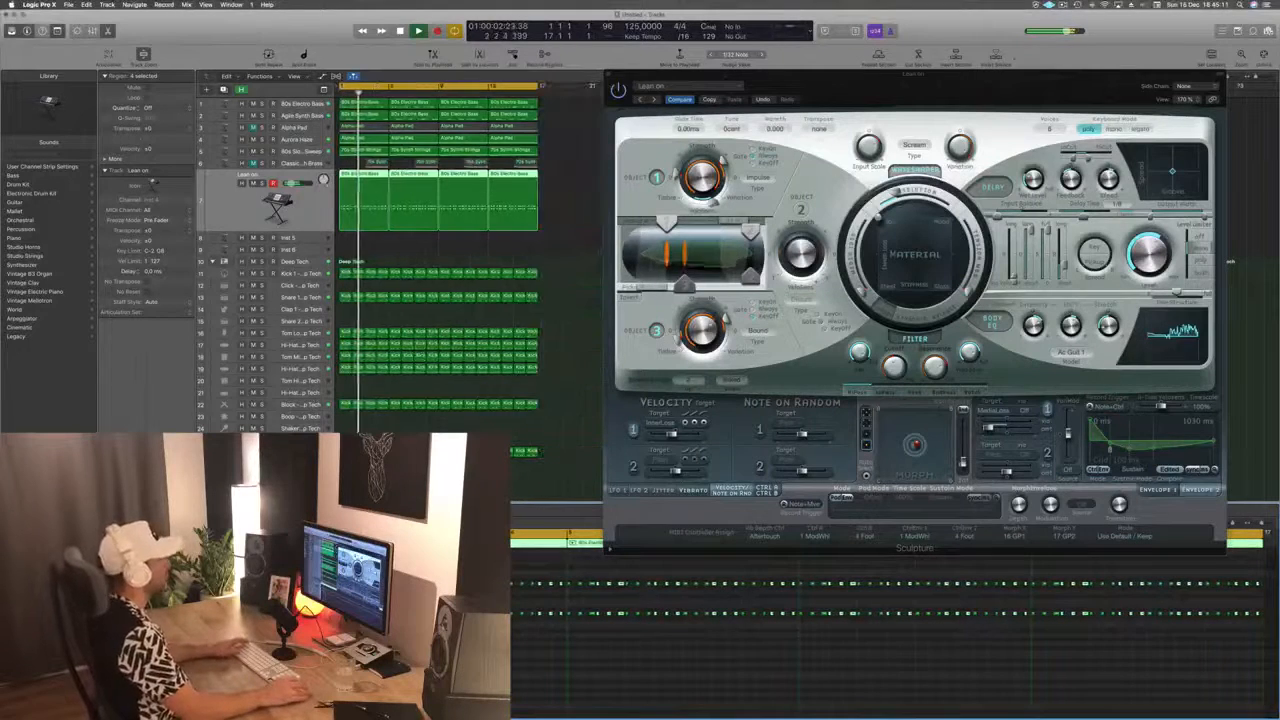
drag(1025, 78, 905, 96)
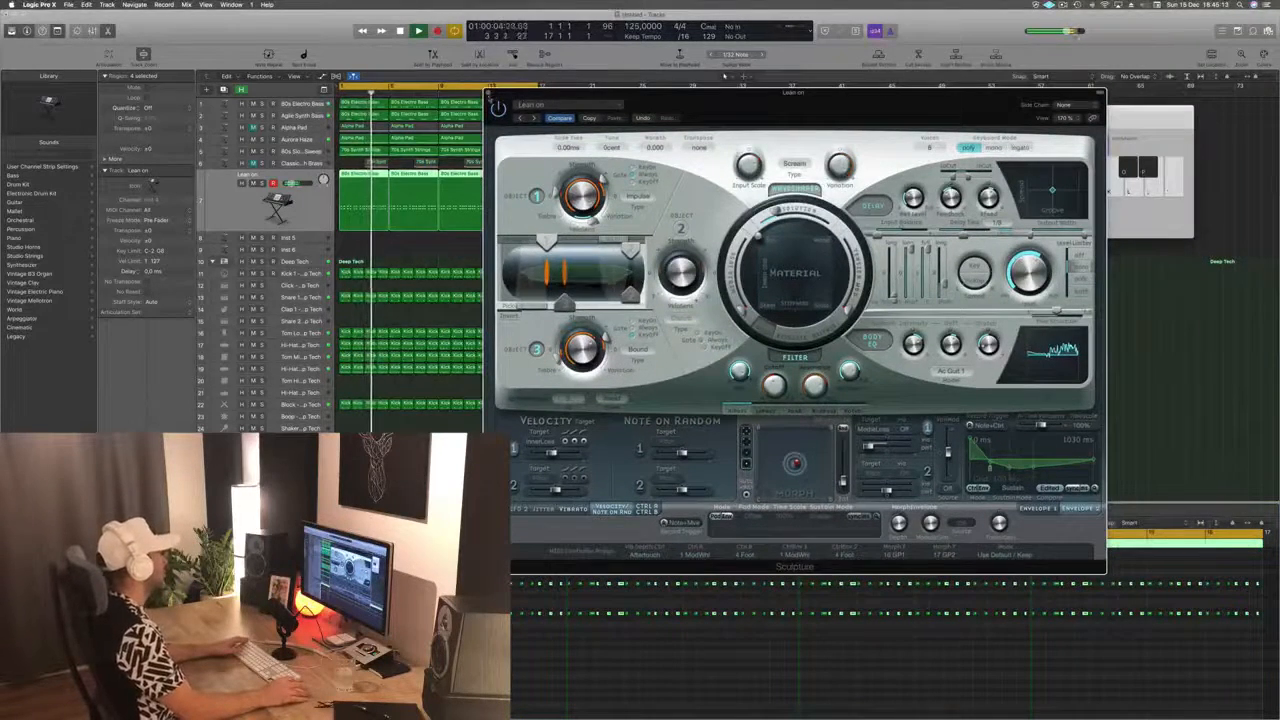
click(488, 93)
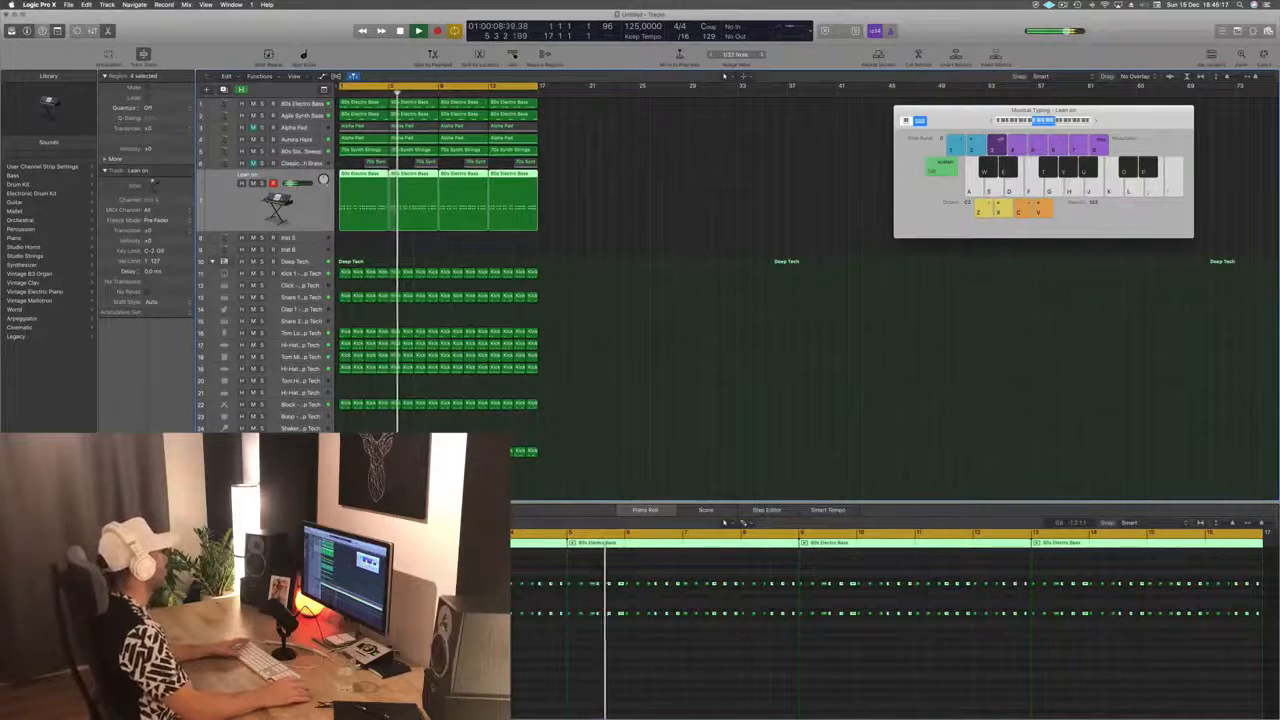
key(Return)
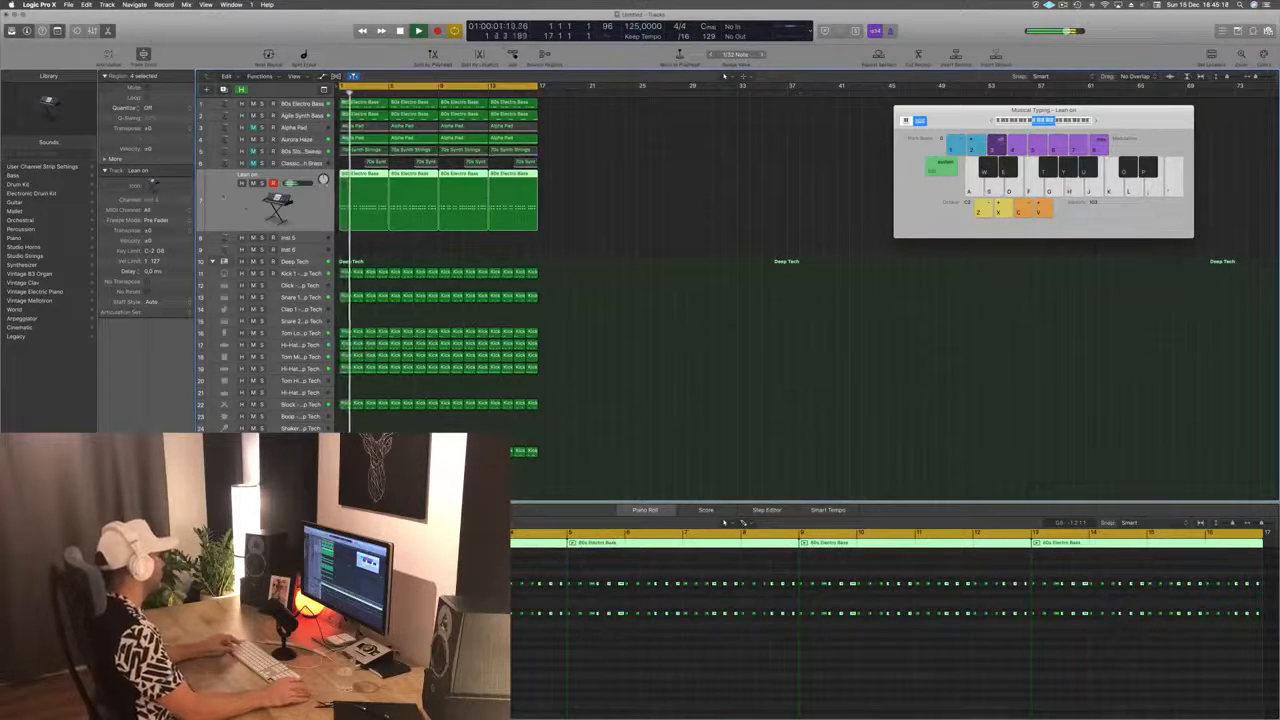
key(super+Right)
key(super+Up)
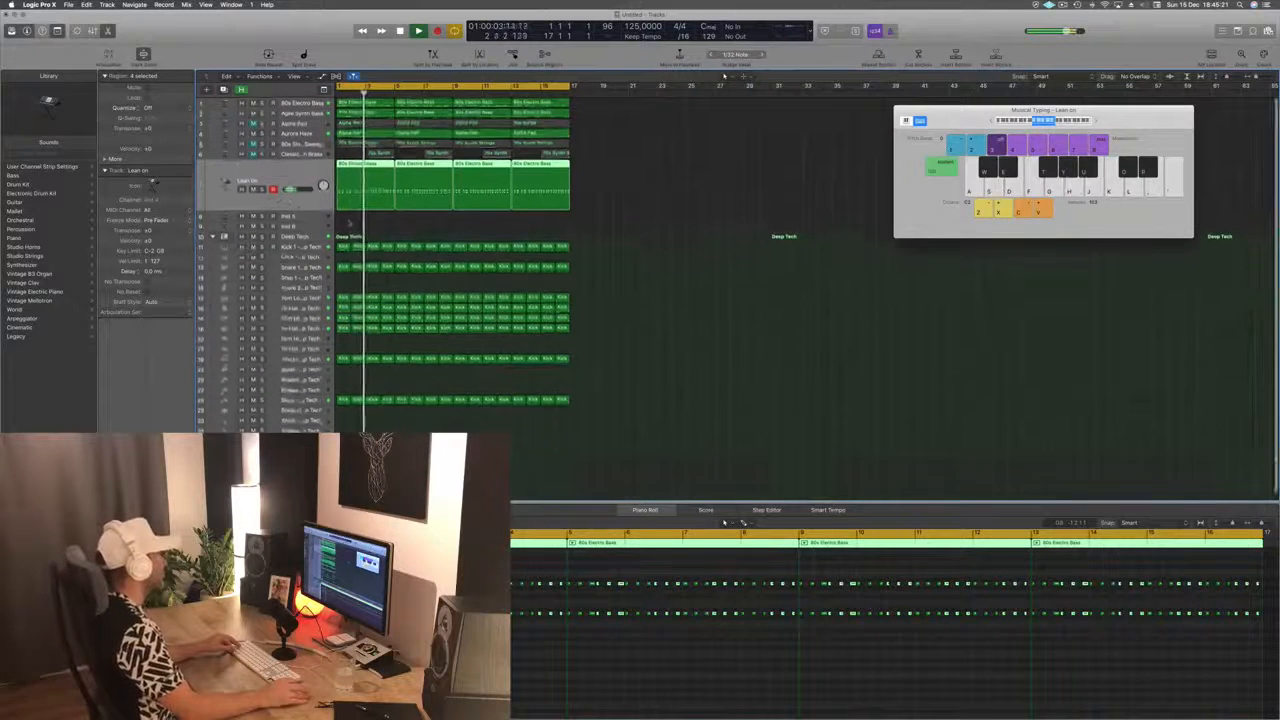
key(super+Right)
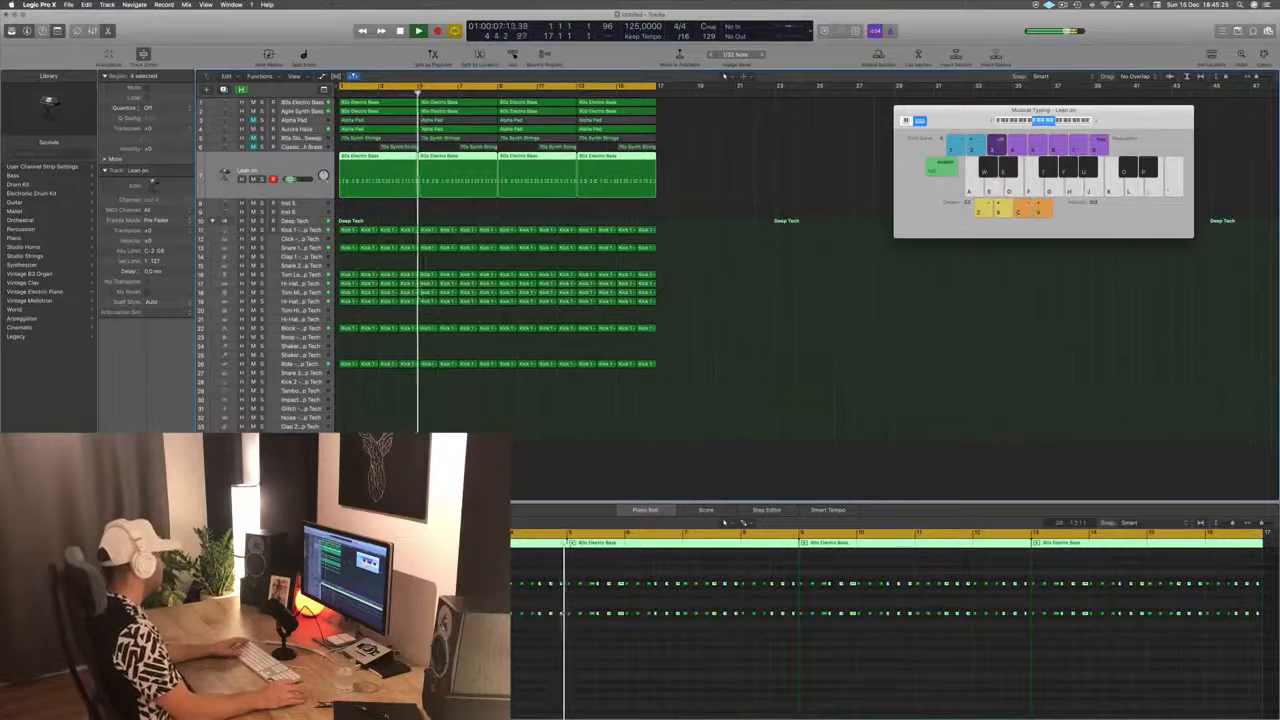
click(823, 272)
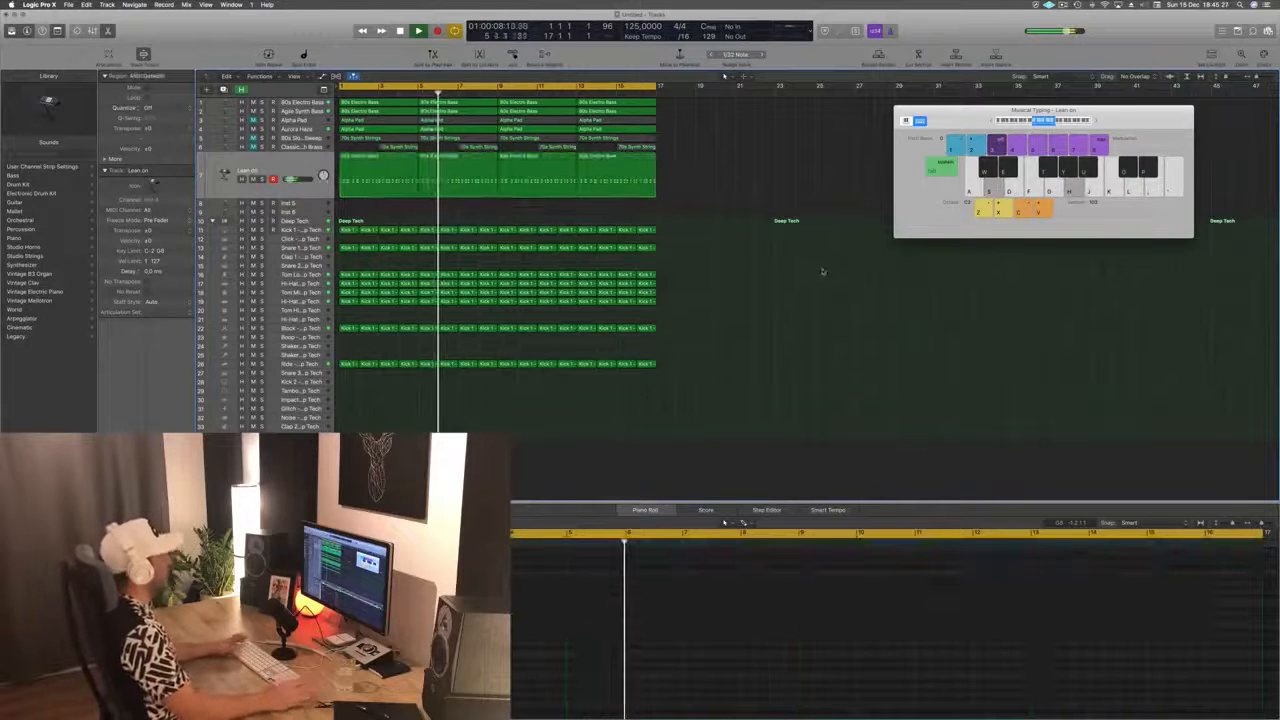
scroll(705, 300, up, 1)
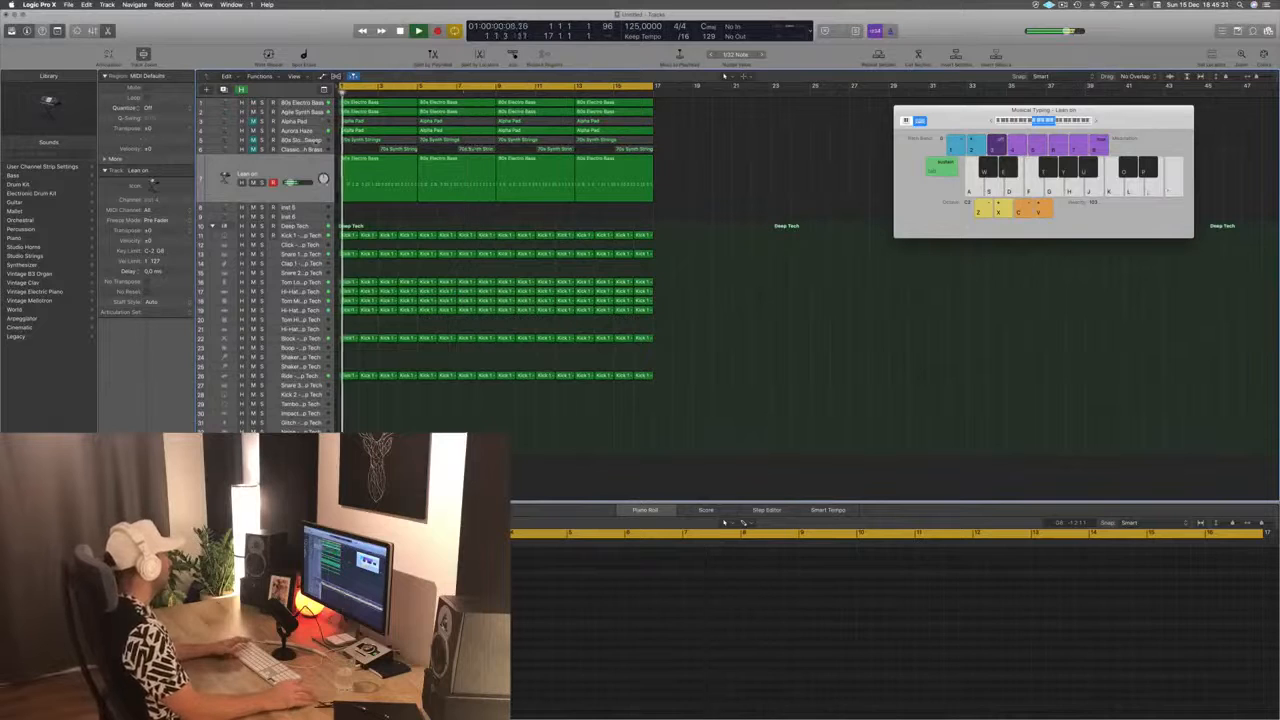
Step: Unmute the 80s Slow Pop Sweep track and transpose all notes in its four regions down one octave
click(295, 140)
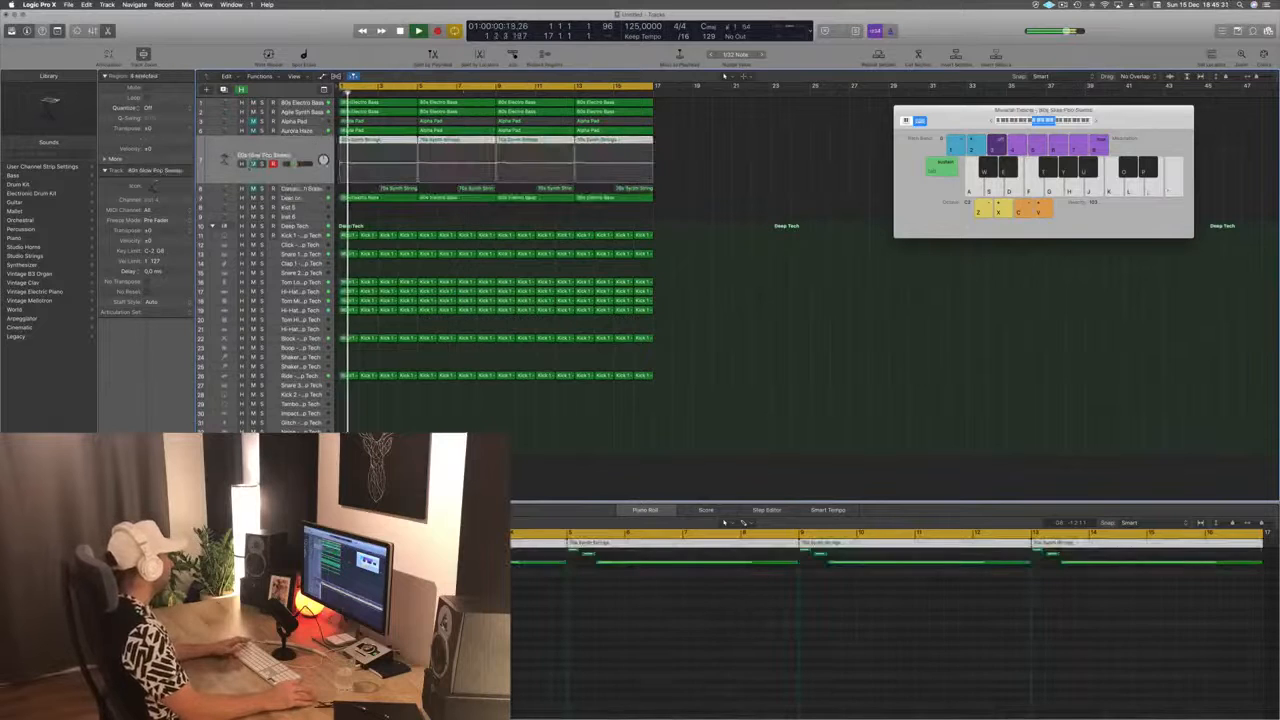
click(253, 164)
click(529, 696)
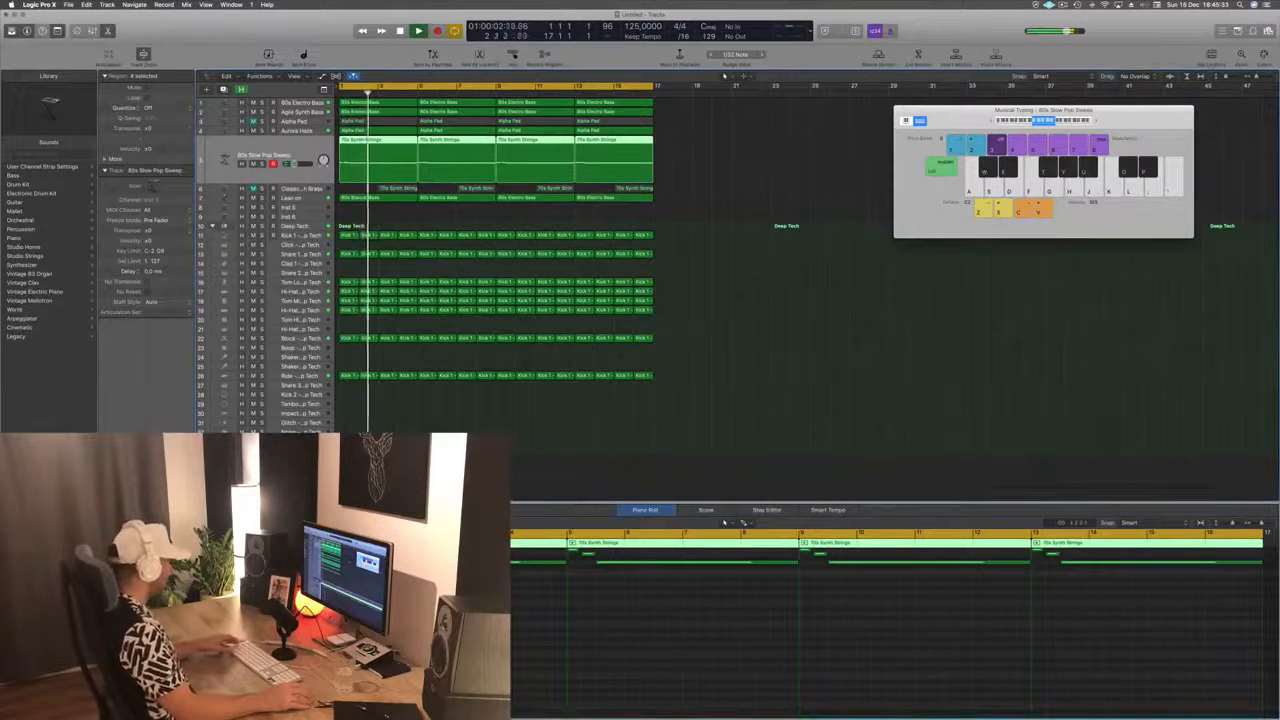
key(super+a)
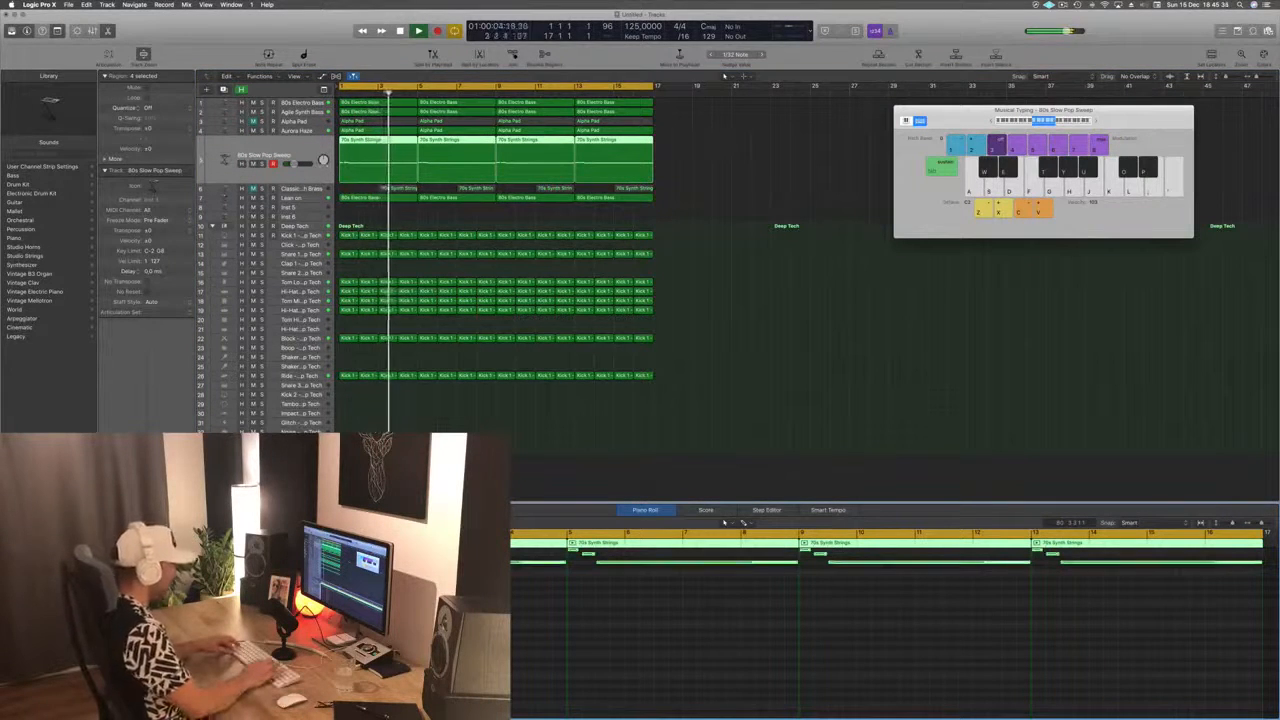
key(alt+shift+Down)
key(Return)
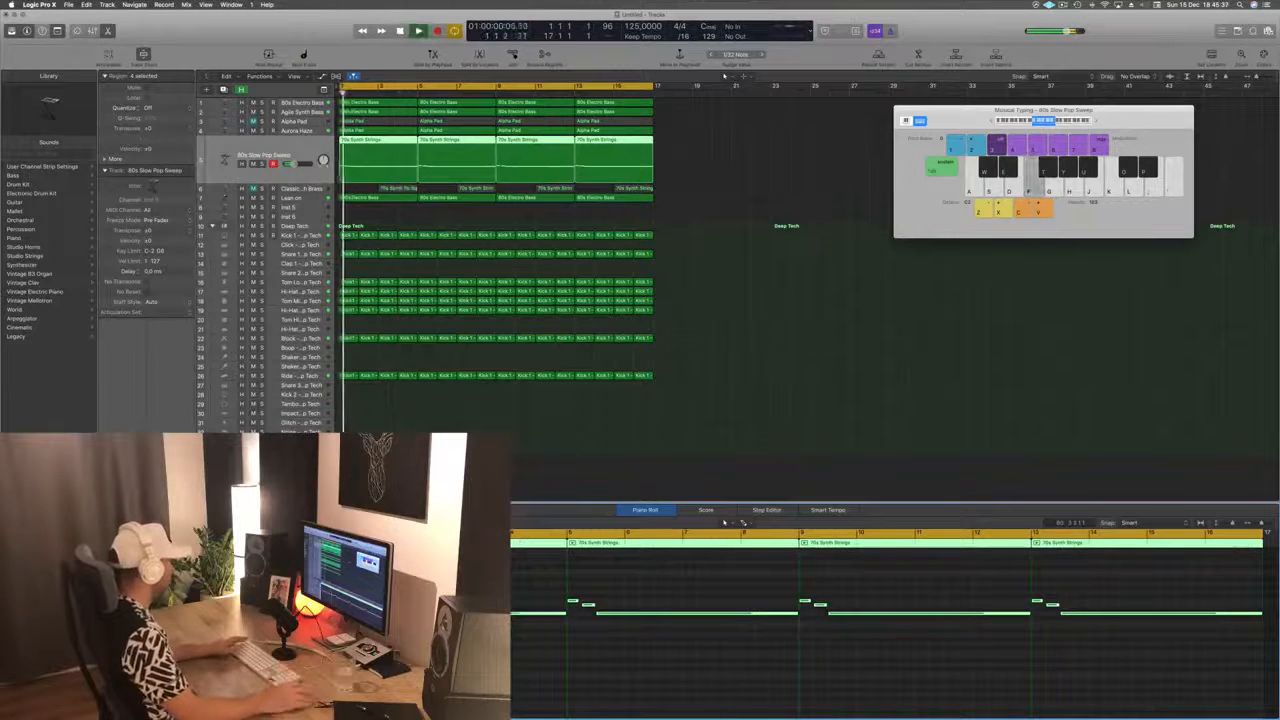
key(Return)
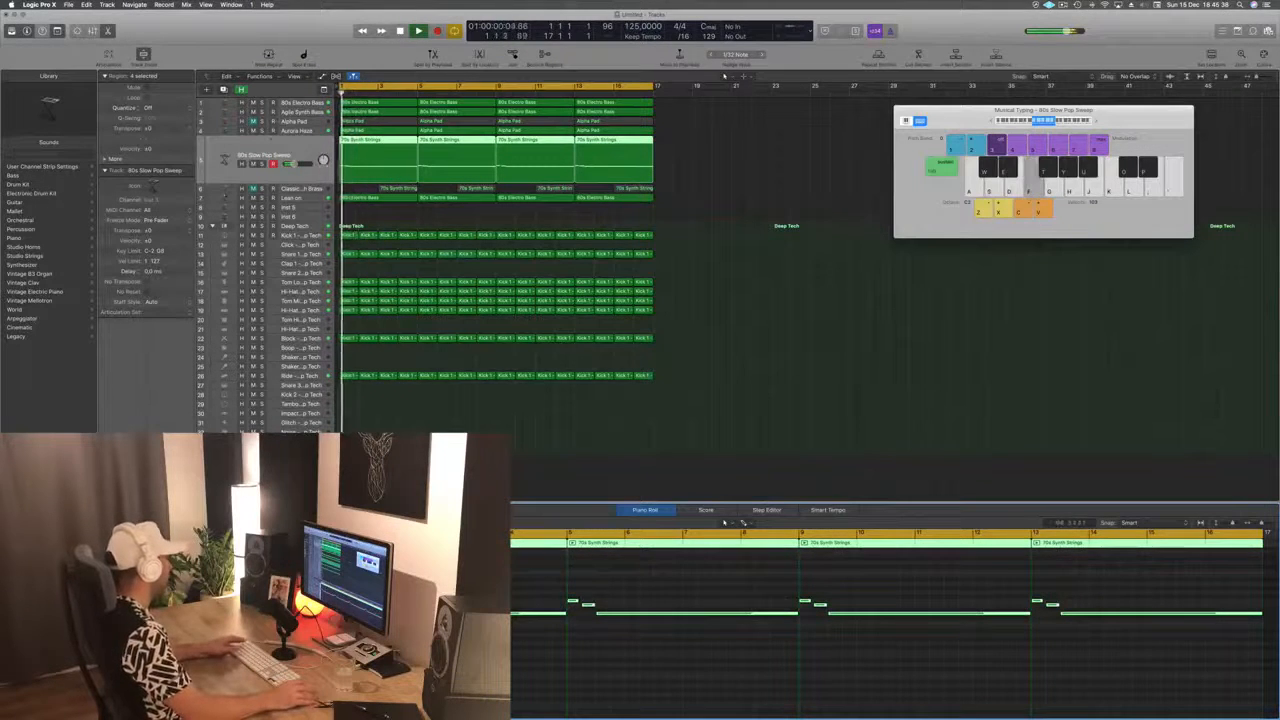
Step: Duplicate the 80s Slow Pop Sweep track and copy its four 70s Synth Strings regions onto the new track
key(super+d)
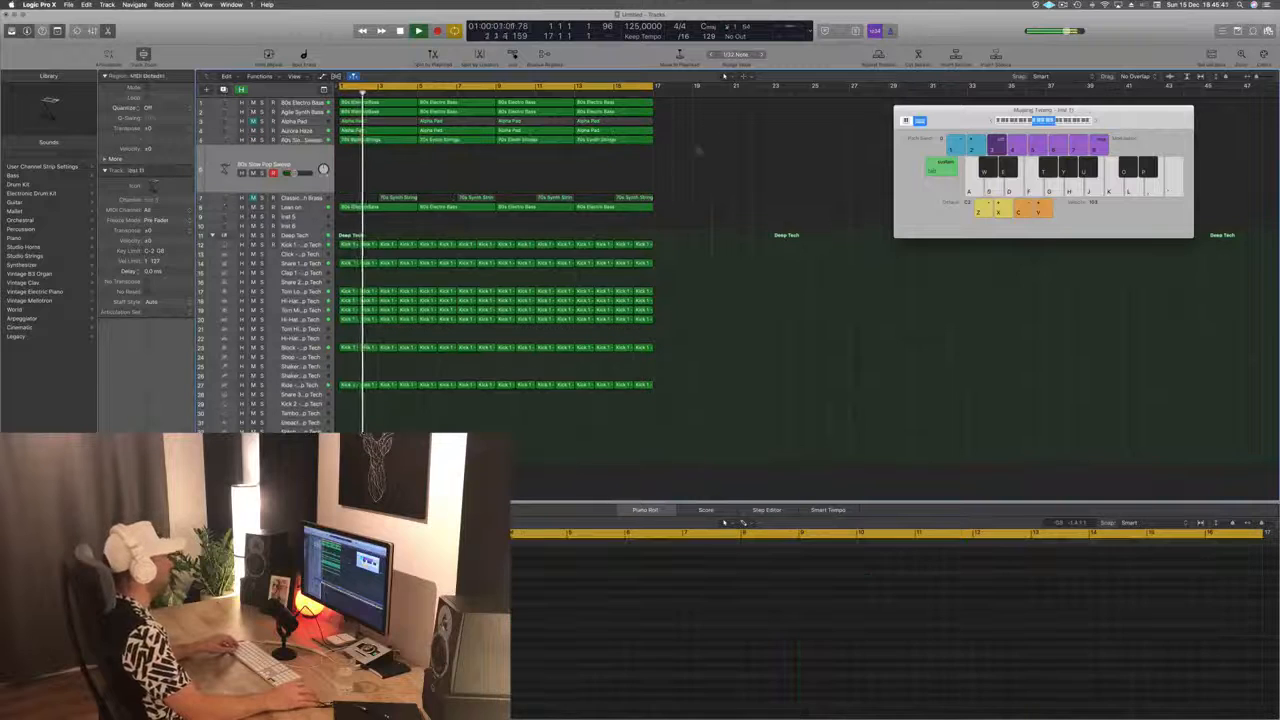
drag(687, 152, 356, 164)
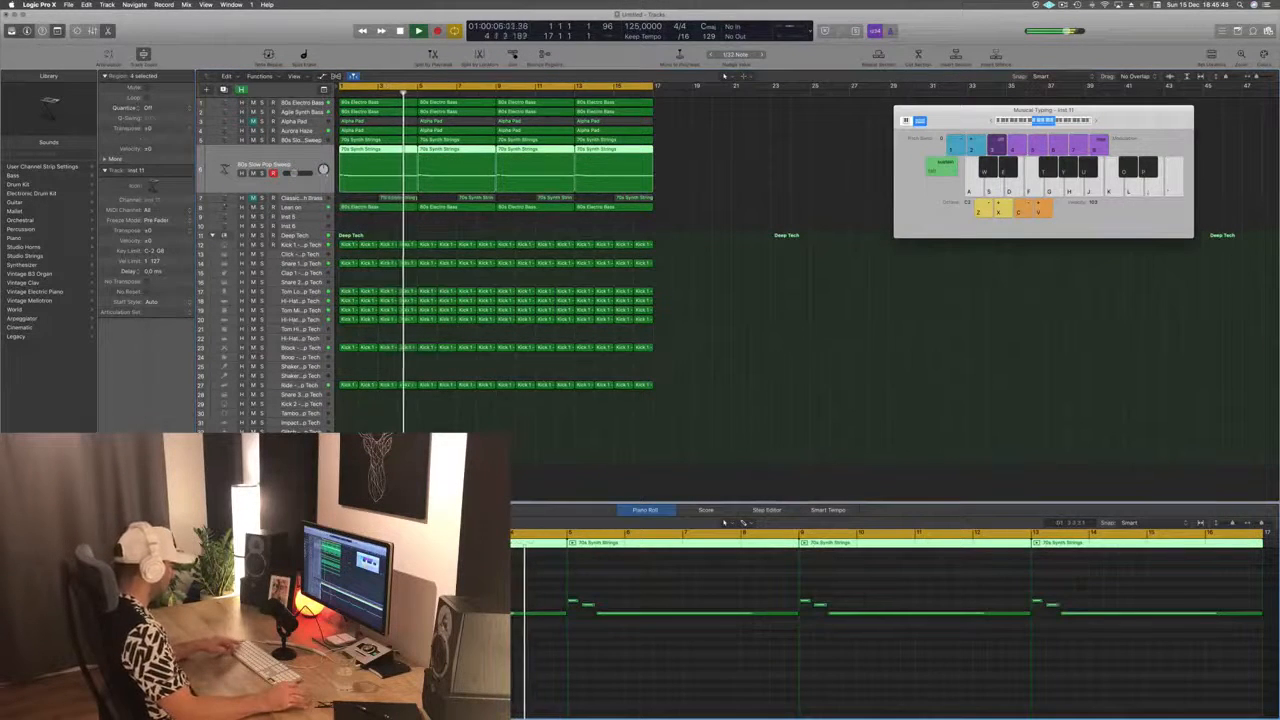
Step: Transpose all notes in the four copied strings regions up one octave and play the arrangement from the beginning
key(super+a)
key(alt+shift+Up)
key(space)
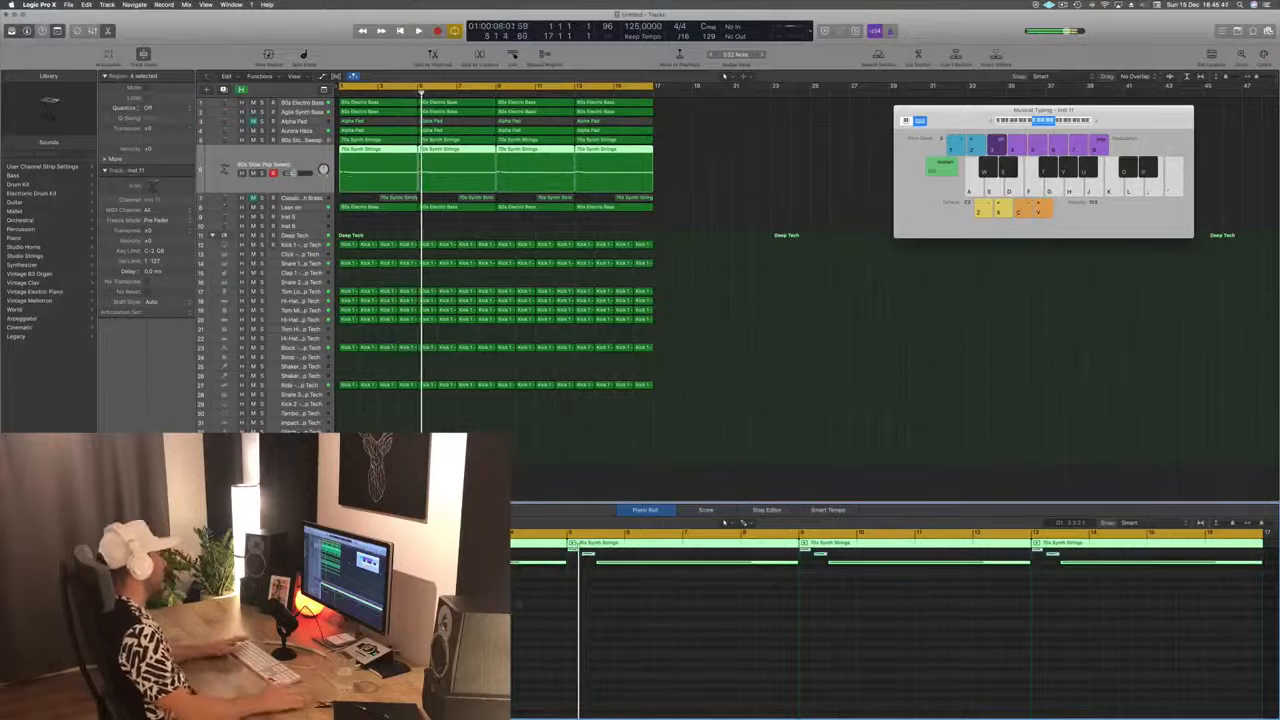
key(Return)
key(space)
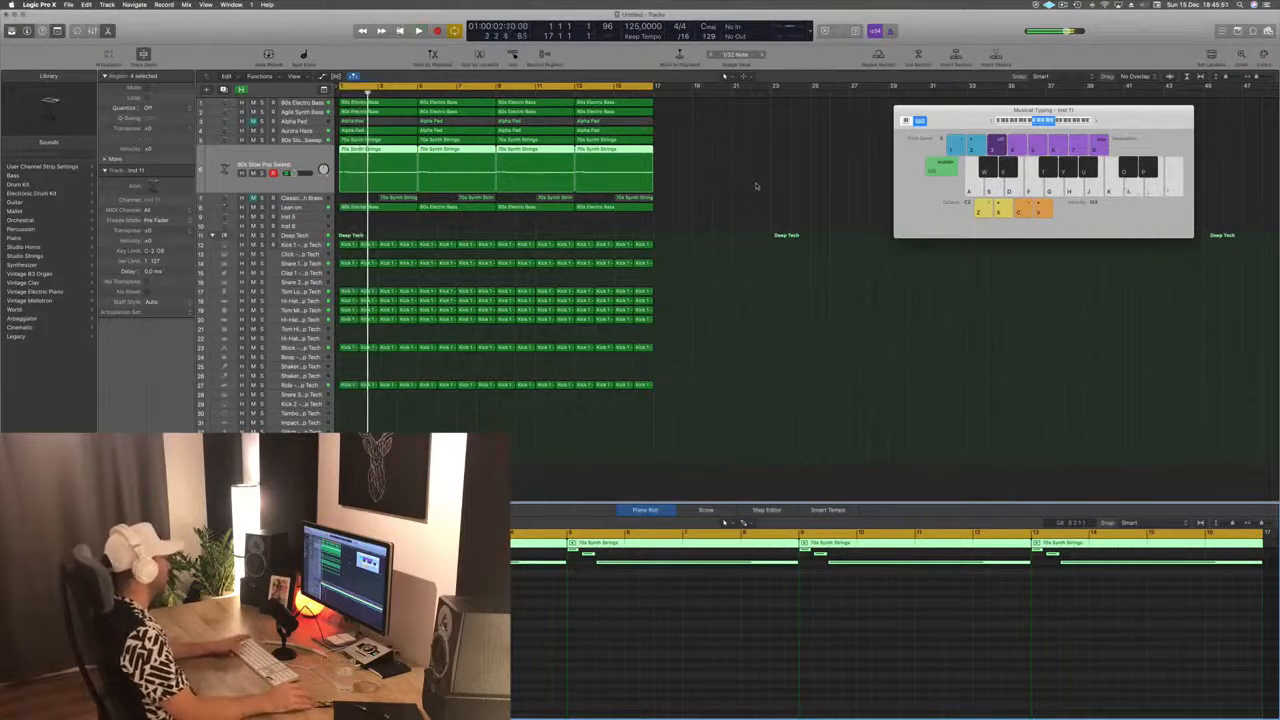
key(Return)
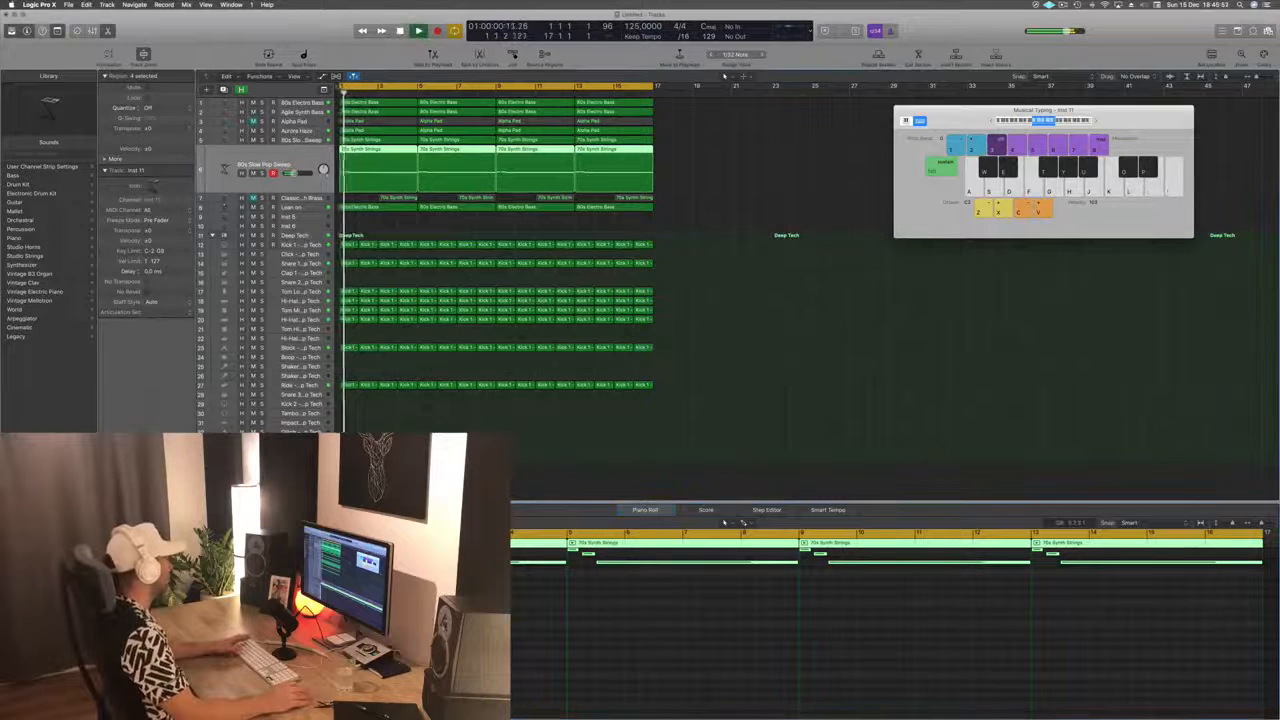
Step: Mute the original 80s Slow Pop Sweep track and restart playback from the beginning
key(Up)
key(Return)
click(253, 163)
key(Return)
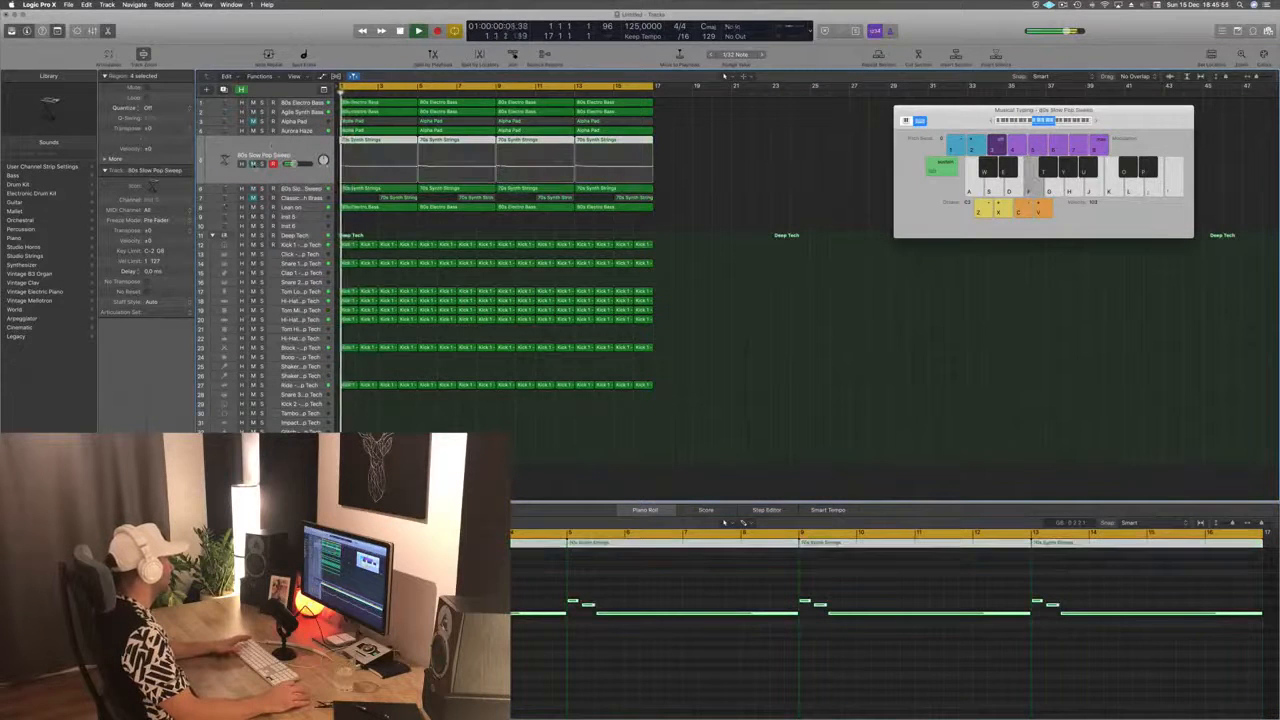
Step: Unmute the original 80s Slow Pop Sweep track, lower its volume slightly and restart playback from the beginning with no regions selected
click(253, 163)
drag(293, 163, 288, 164)
key(Return)
click(706, 188)
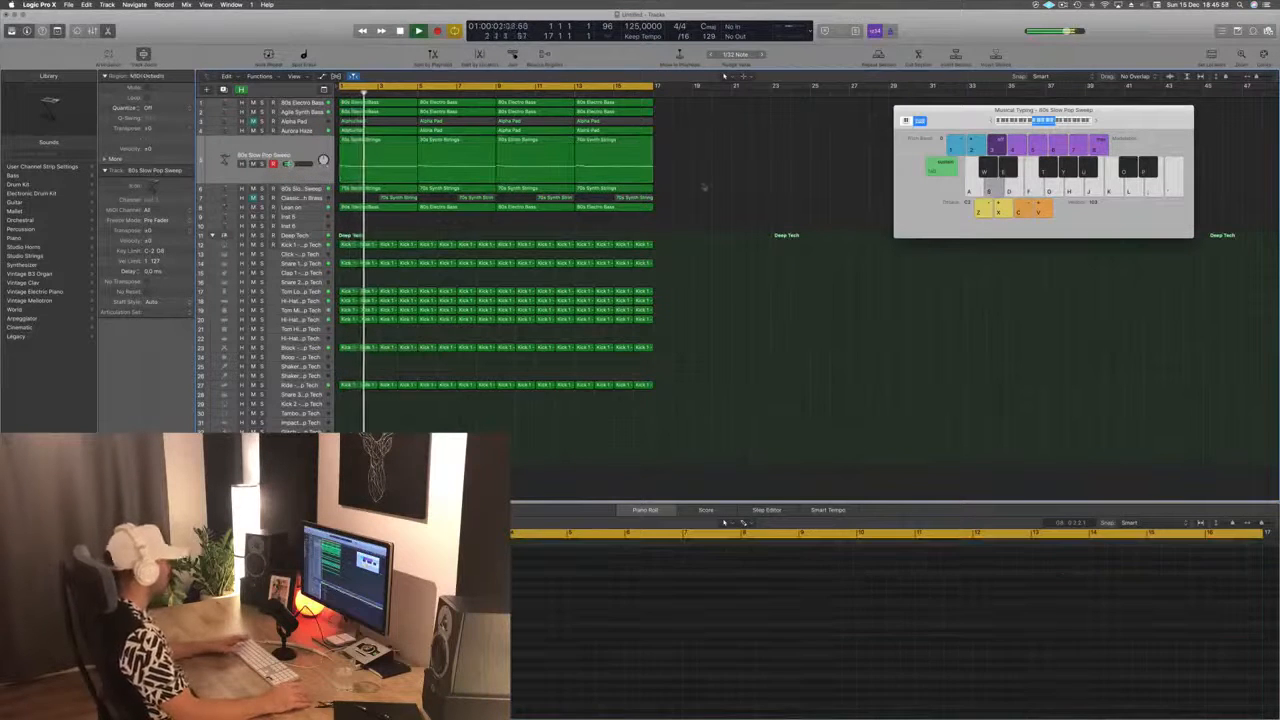
Step: Save the project as a package named "Episode 42 Guys" in the Electronic Music Jam Sessions folder
key(super+s)
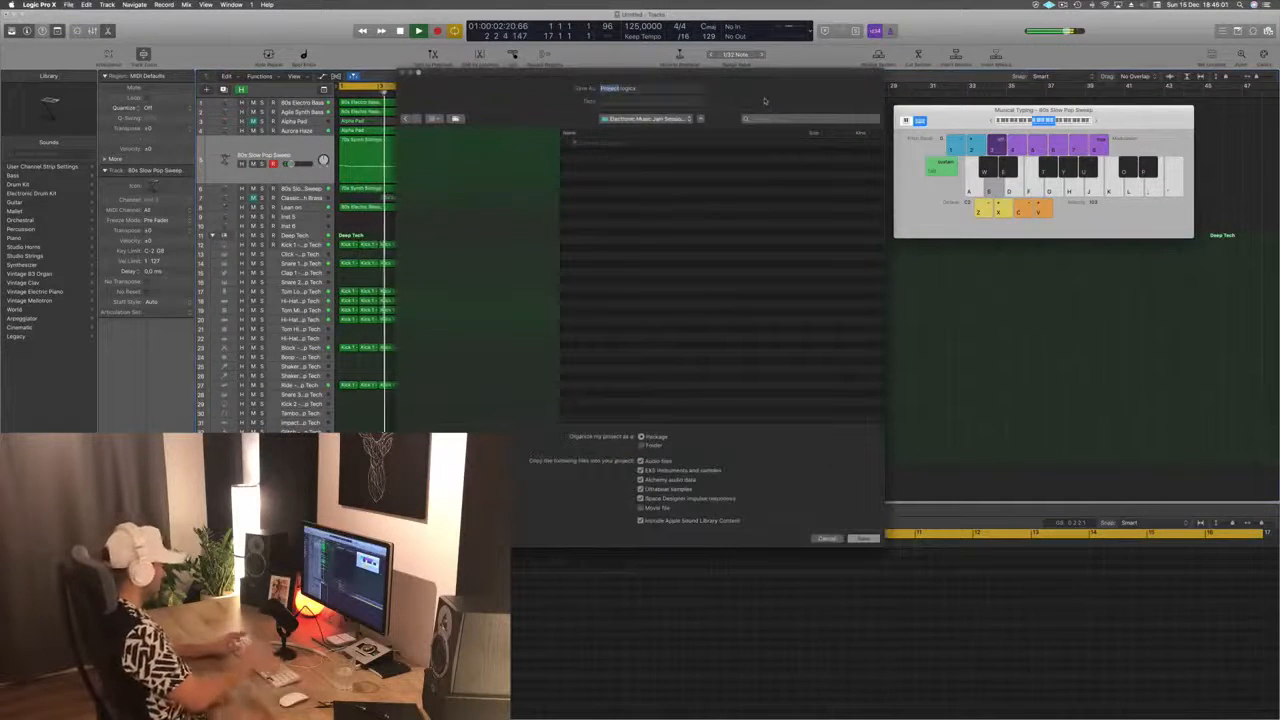
text(Release)
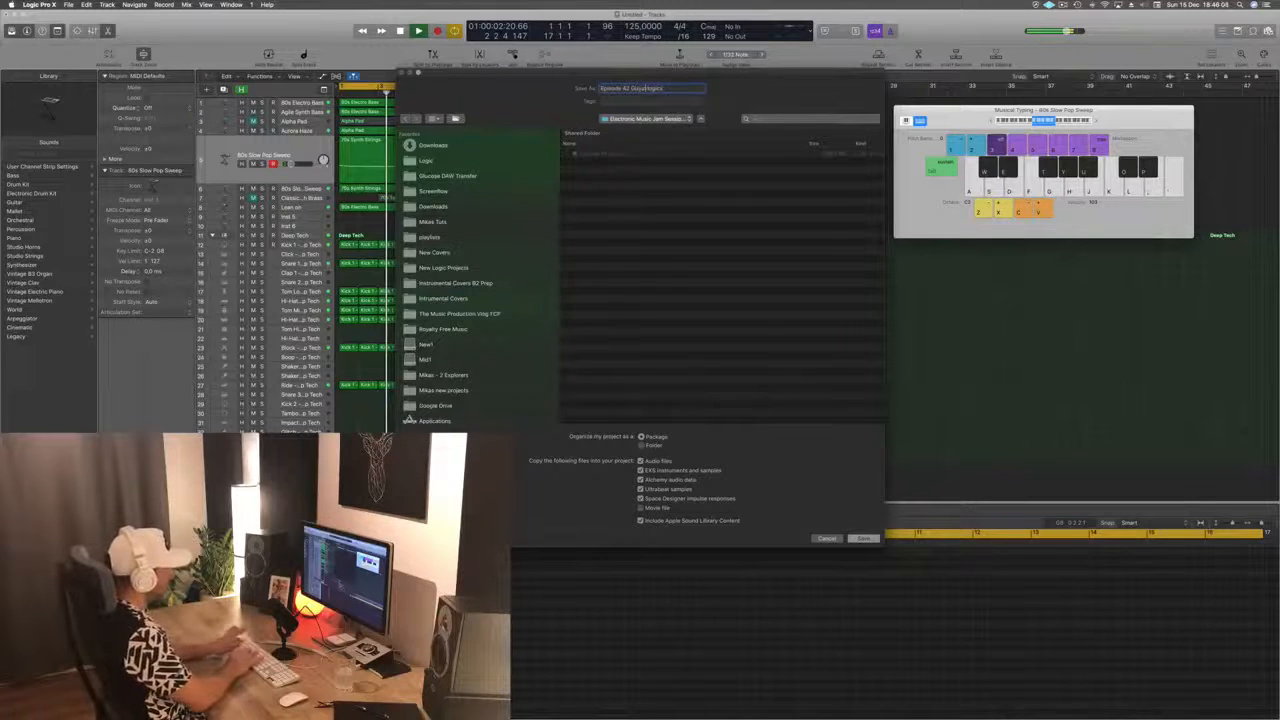
key(Return)
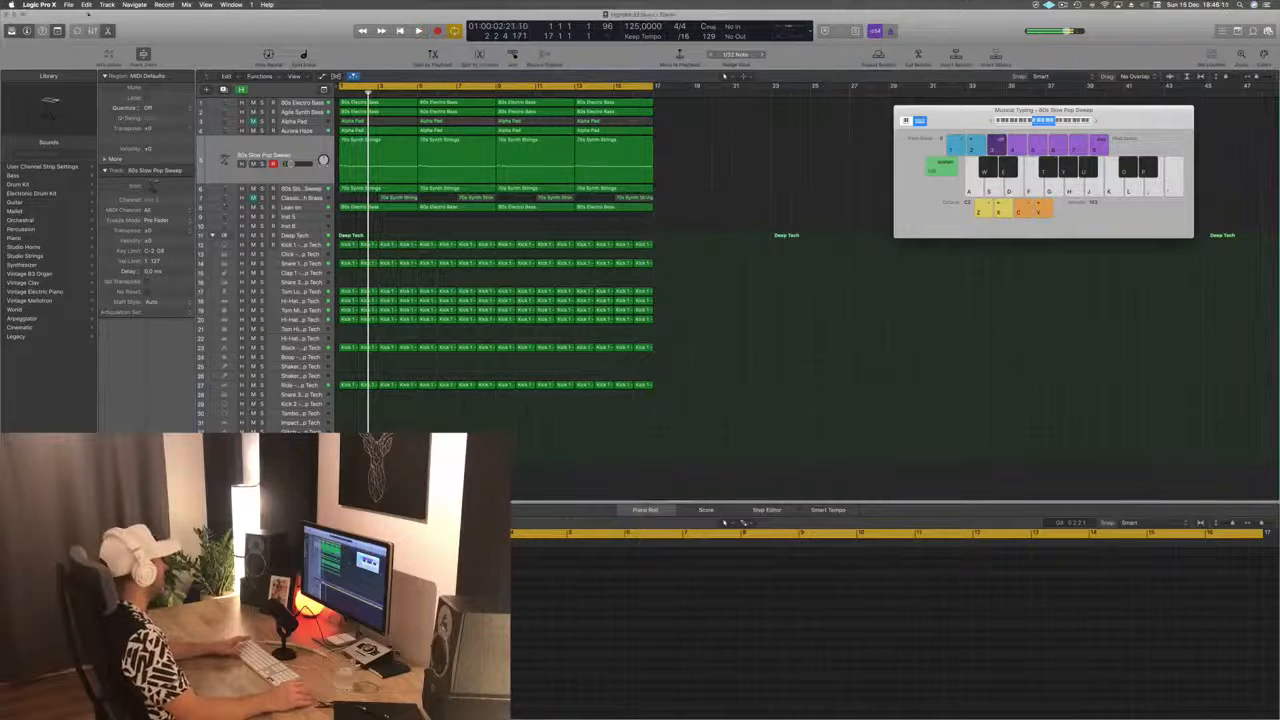
Step: Save a copy of the project under the same name in the Logic folder
click(68, 4)
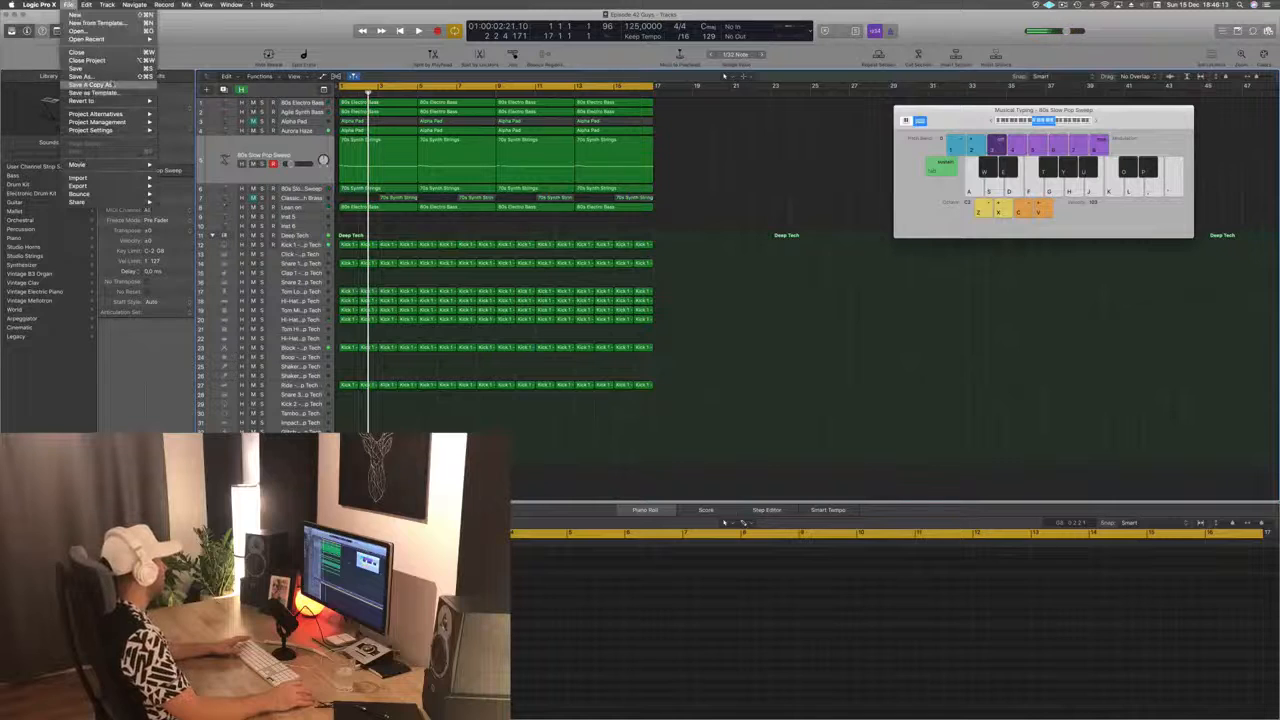
click(92, 84)
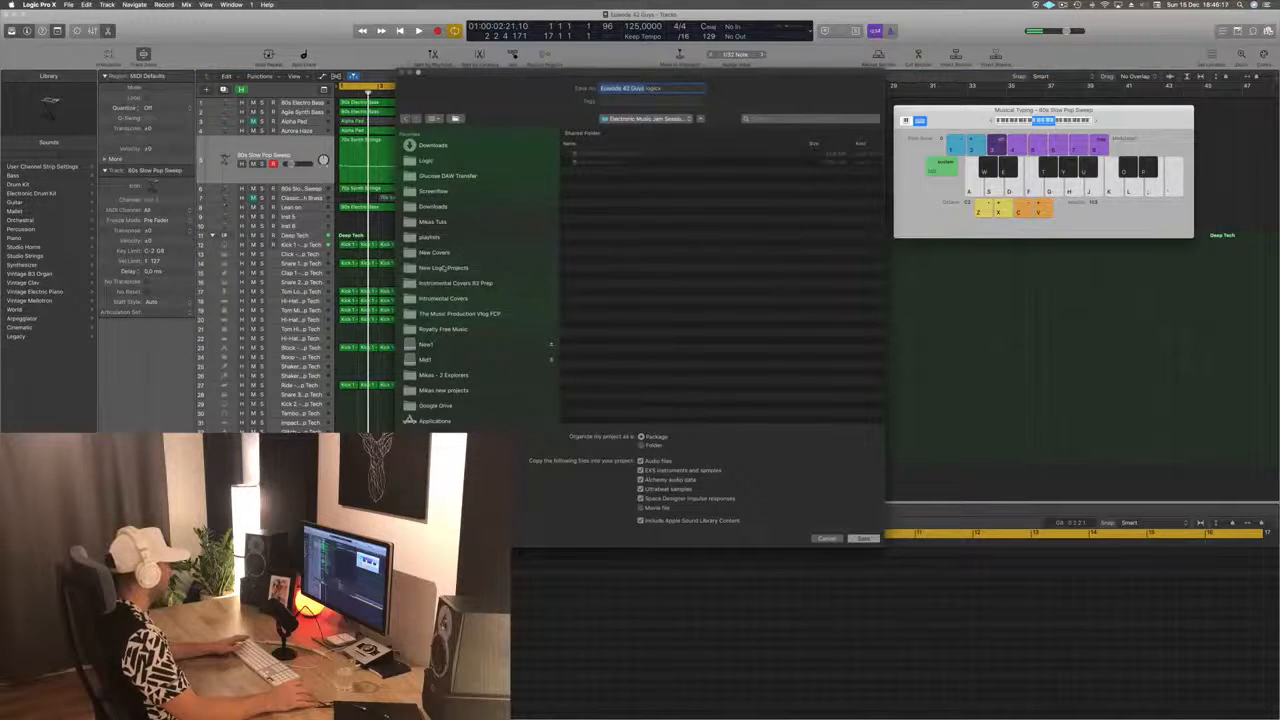
click(445, 267)
click(430, 161)
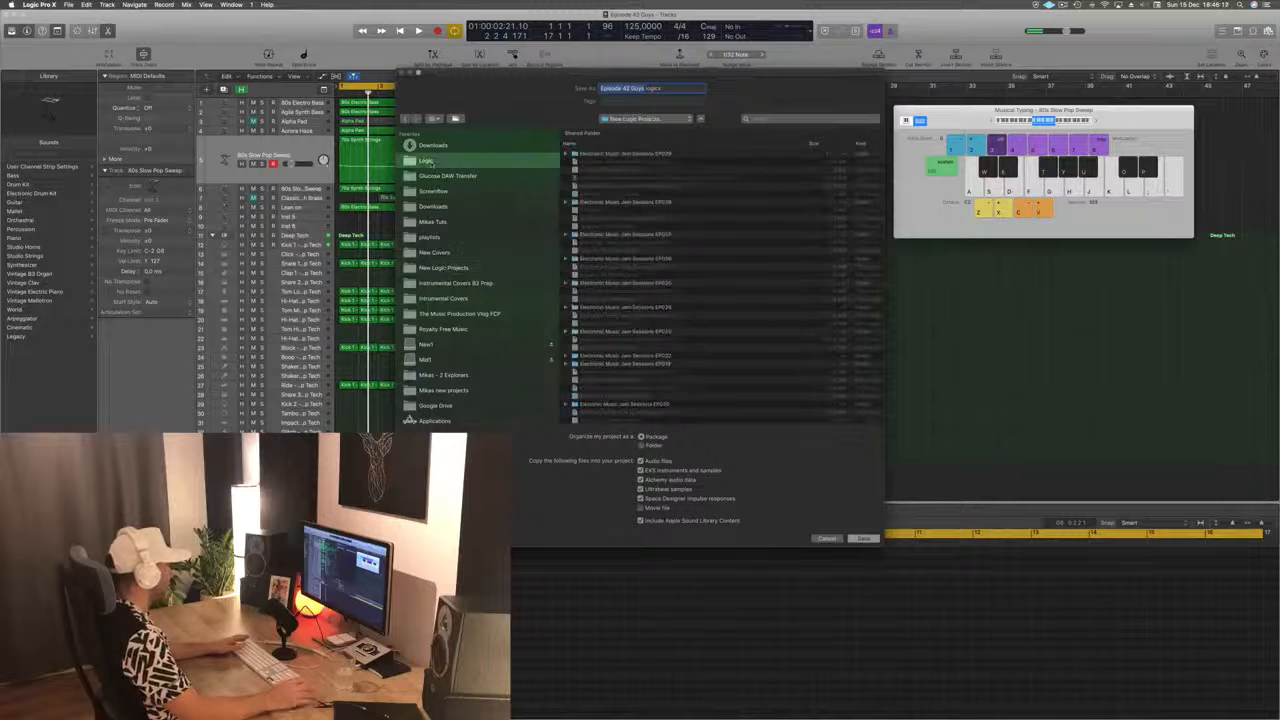
click(862, 539)
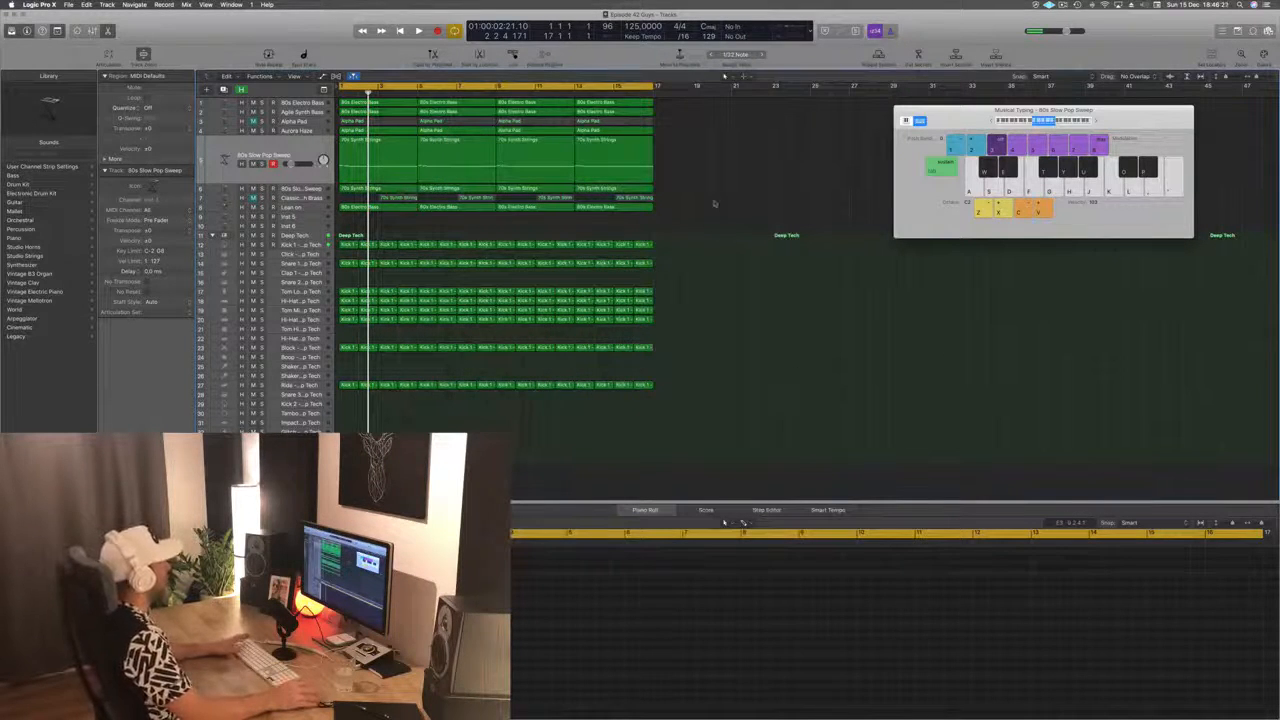
Step: Play the arrangement from the beginning to hear both octave layers of the 80s Slow Pop Sweep together
key(space)
key(space)
key(space)
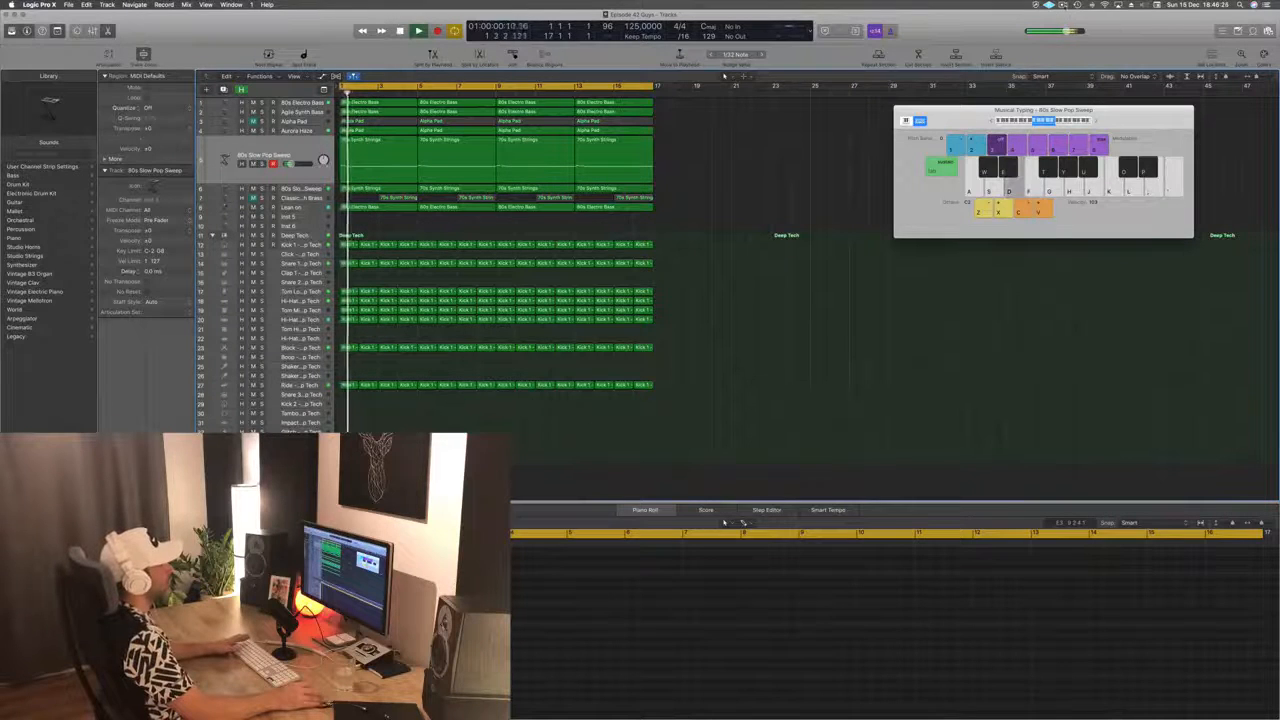
key(s)
click(1063, 5)
click(951, 28)
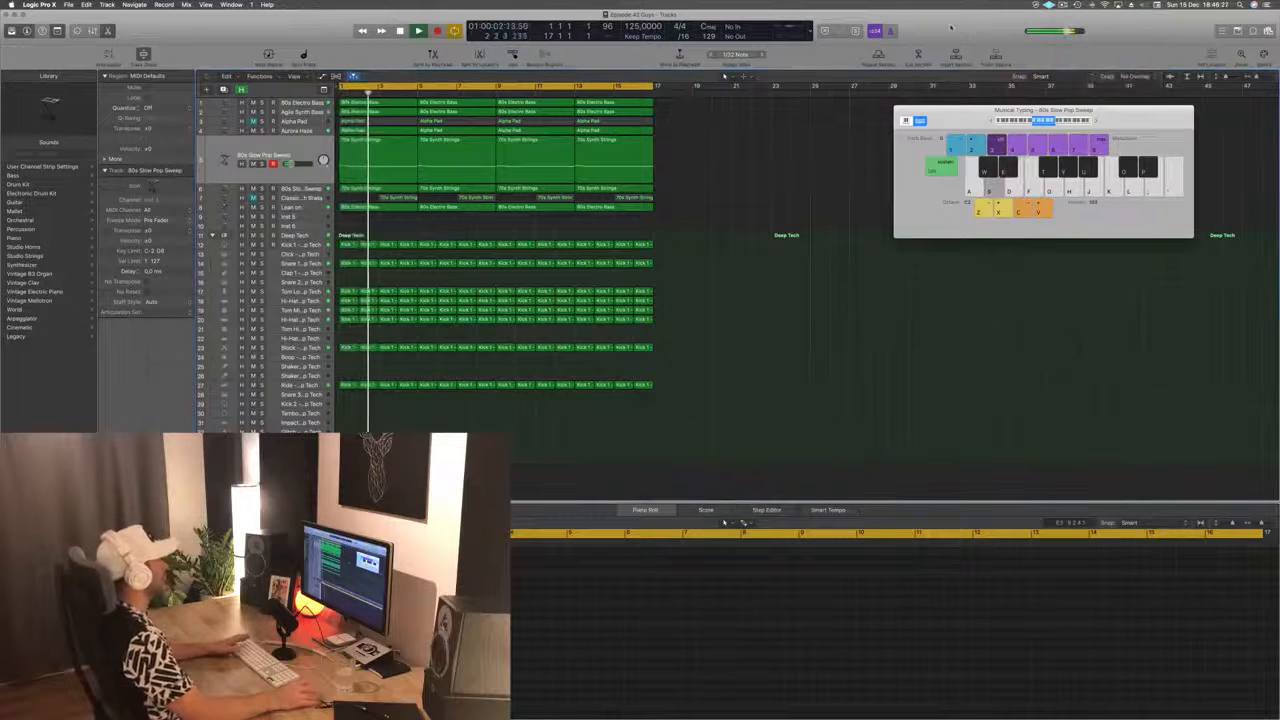